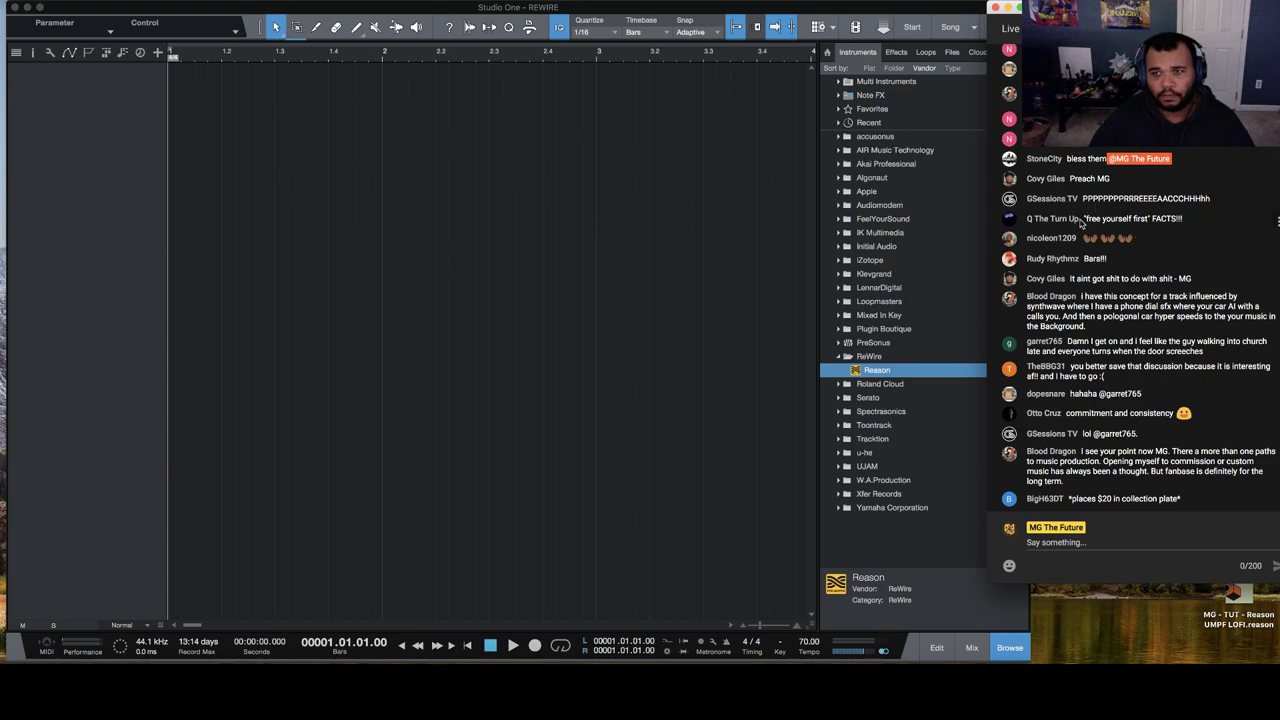
# Step: Read through the viewers' messages in the live chat, highlighting them one after another
pyautogui.moveTo(1081, 222); pyautogui.dragTo(1183, 220)
pyautogui.moveTo(1082, 259); pyautogui.dragTo(1140, 257)
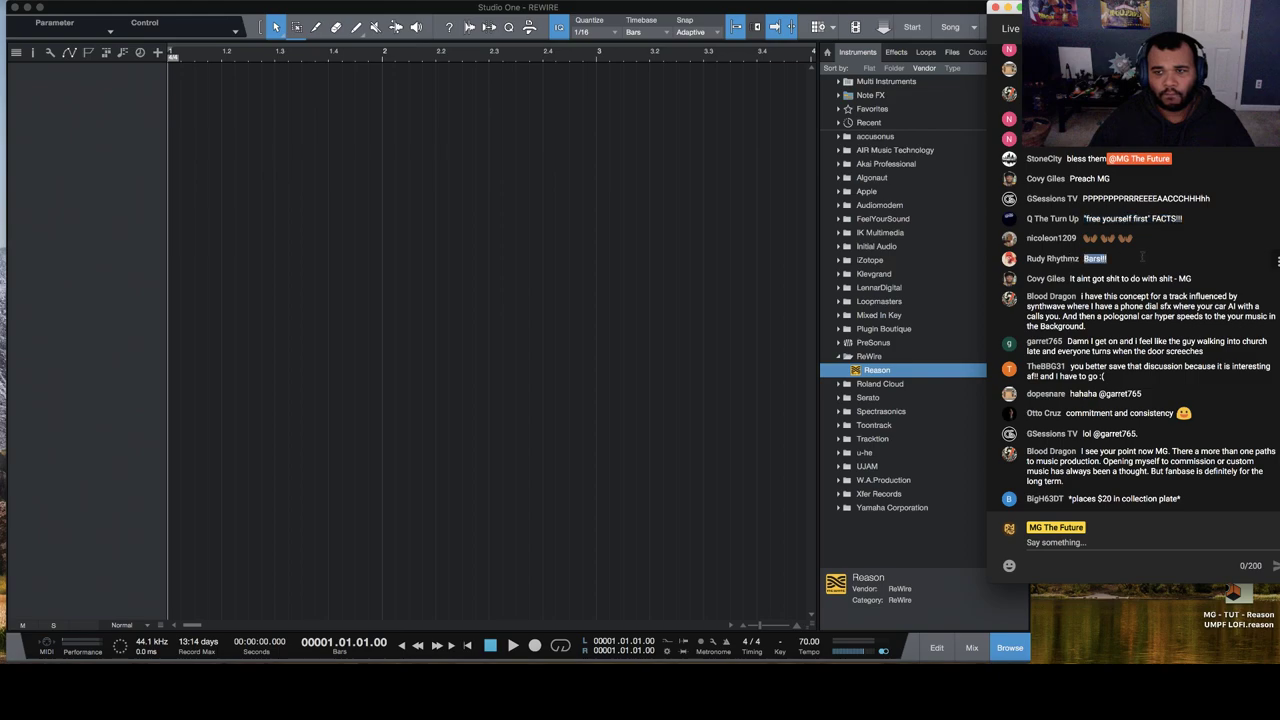
pyautogui.click(1078, 281)
pyautogui.moveTo(1070, 282); pyautogui.dragTo(1192, 281)
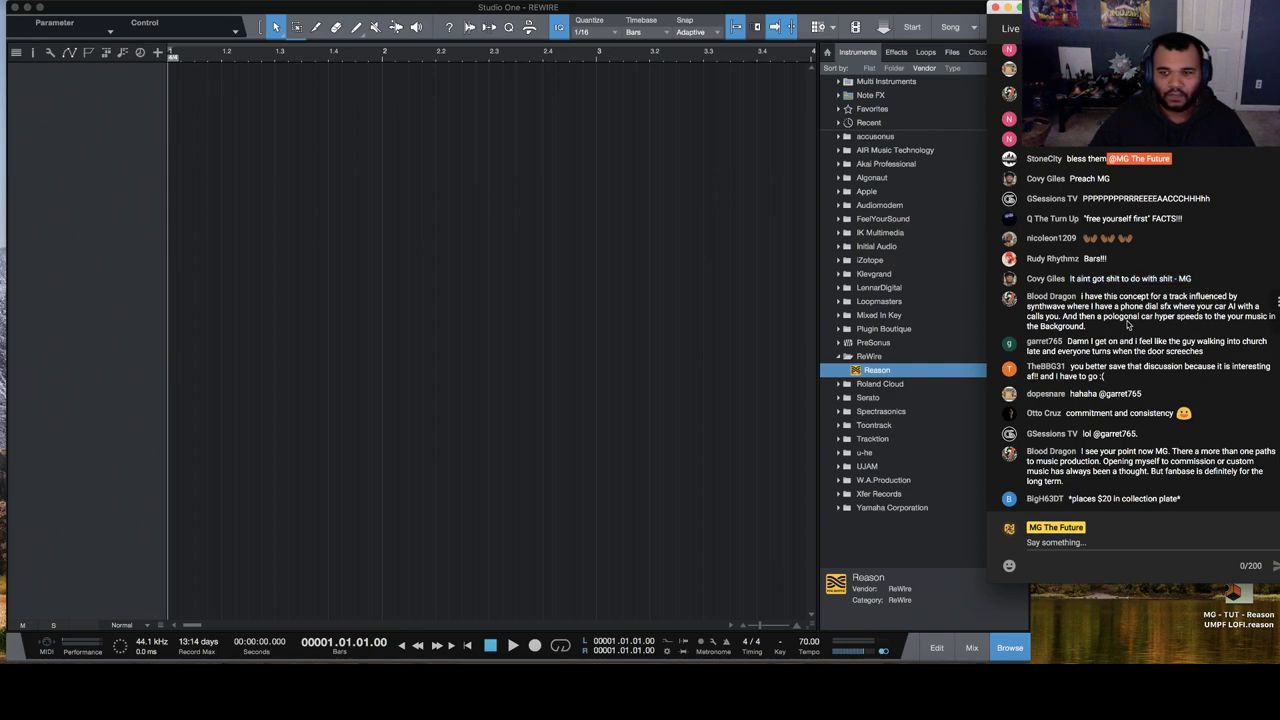
pyautogui.moveTo(1088, 326); pyautogui.dragTo(1068, 306)
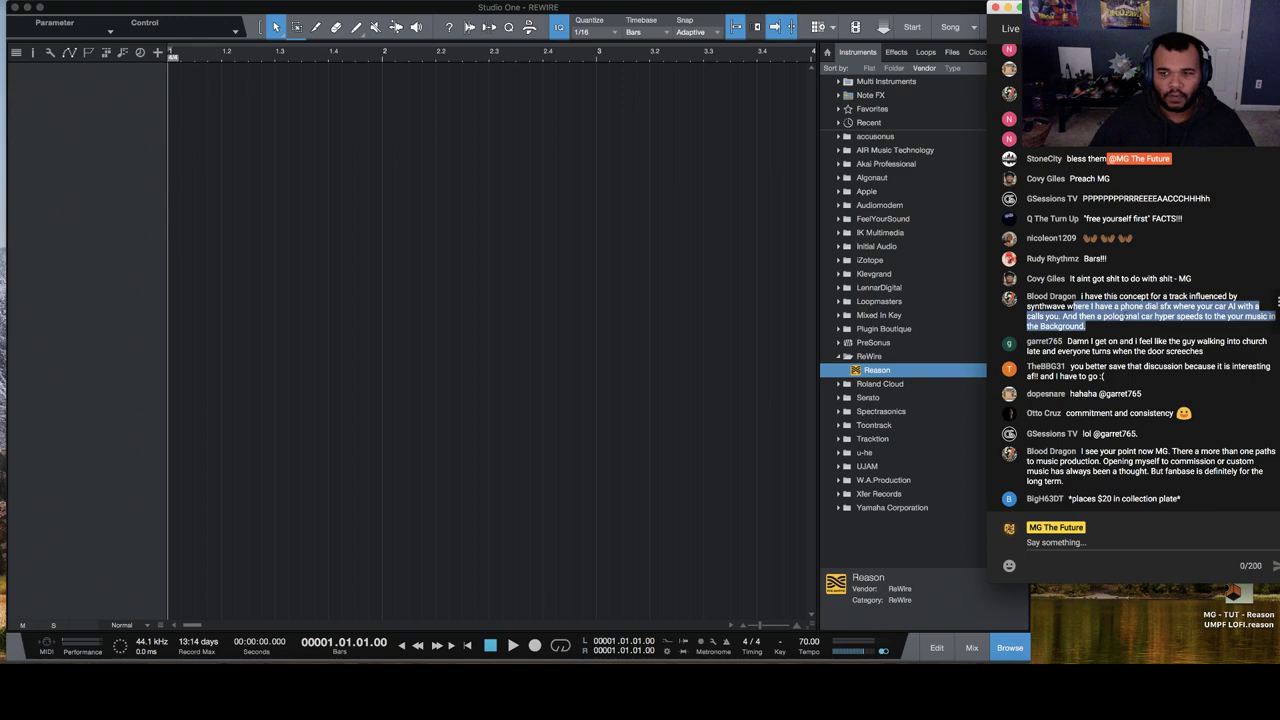
pyautogui.doubleClick(1095, 351)
pyautogui.click(1167, 344)
pyautogui.moveTo(1205, 353); pyautogui.dragTo(1065, 342)
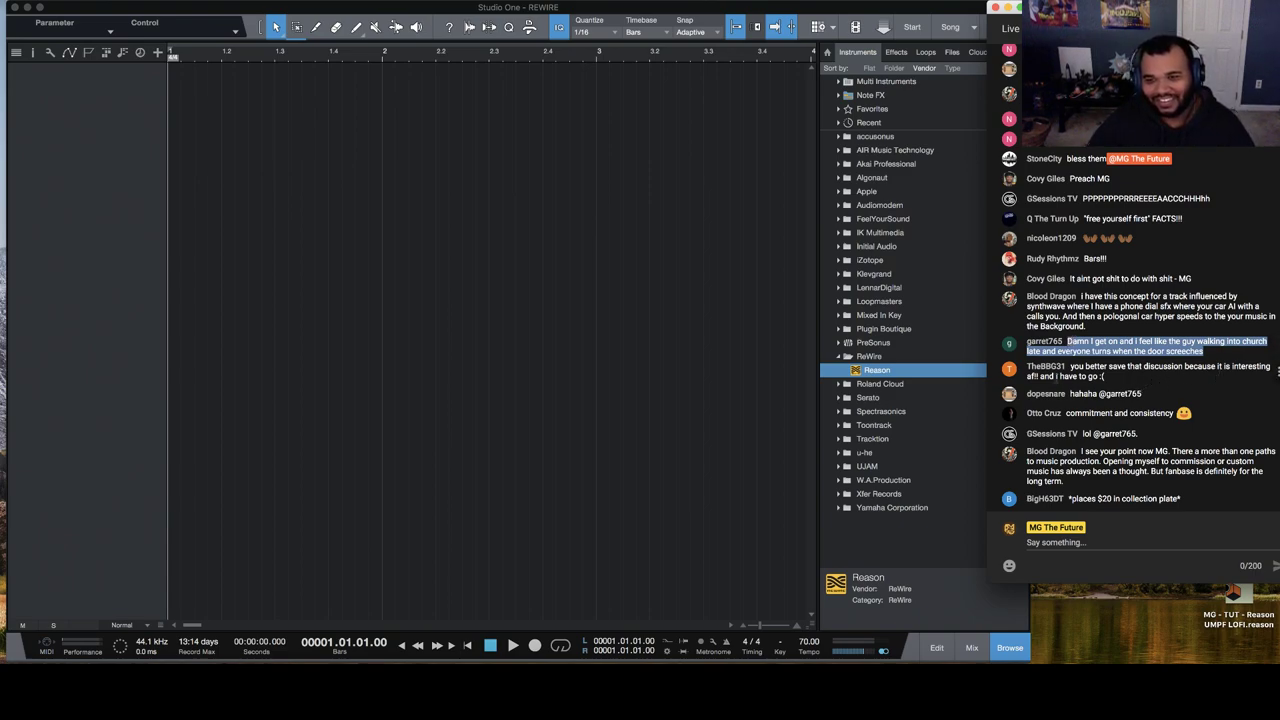
pyautogui.moveTo(1108, 379); pyautogui.dragTo(1076, 413)
pyautogui.click(1170, 430)
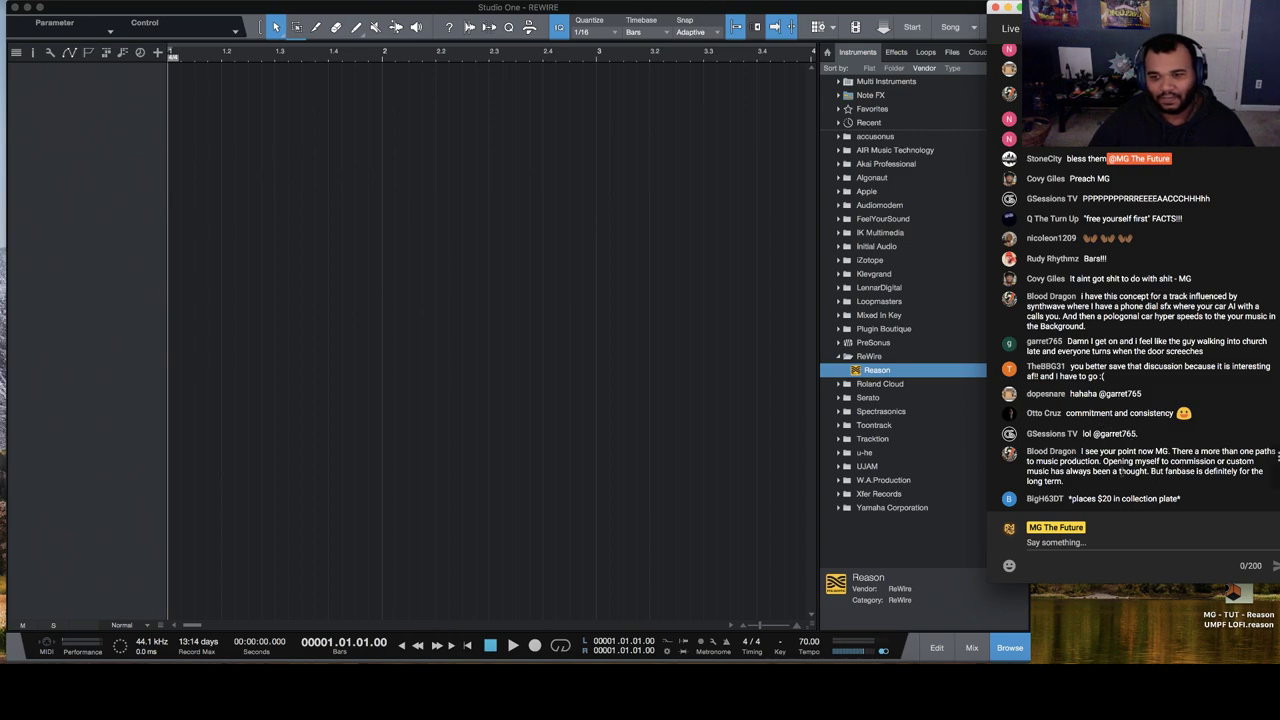
pyautogui.moveTo(1078, 483); pyautogui.dragTo(1020, 450)
pyautogui.moveTo(1184, 499); pyautogui.dragTo(1120, 434)
pyautogui.click(1170, 450)
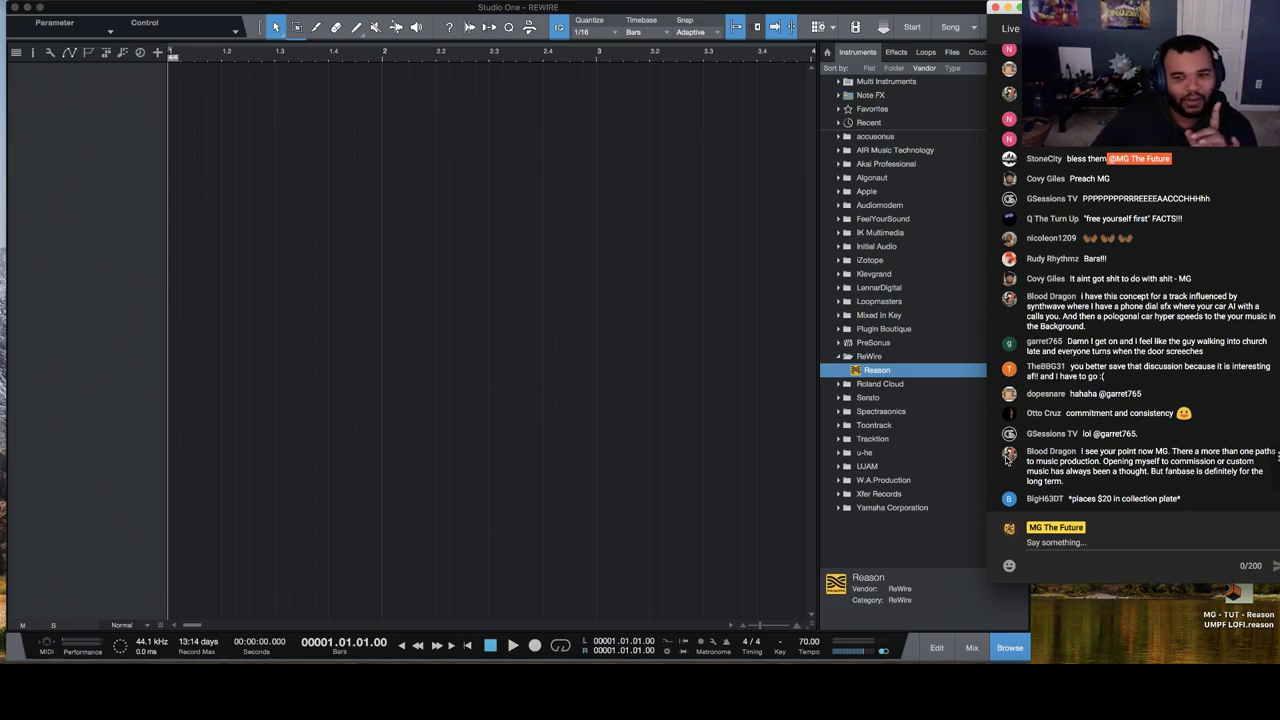
# Step: Add the Reason ReWire instrument to the empty arrangement as a new track and open the Reason application
pyautogui.moveTo(877, 371); pyautogui.dragTo(166, 243)
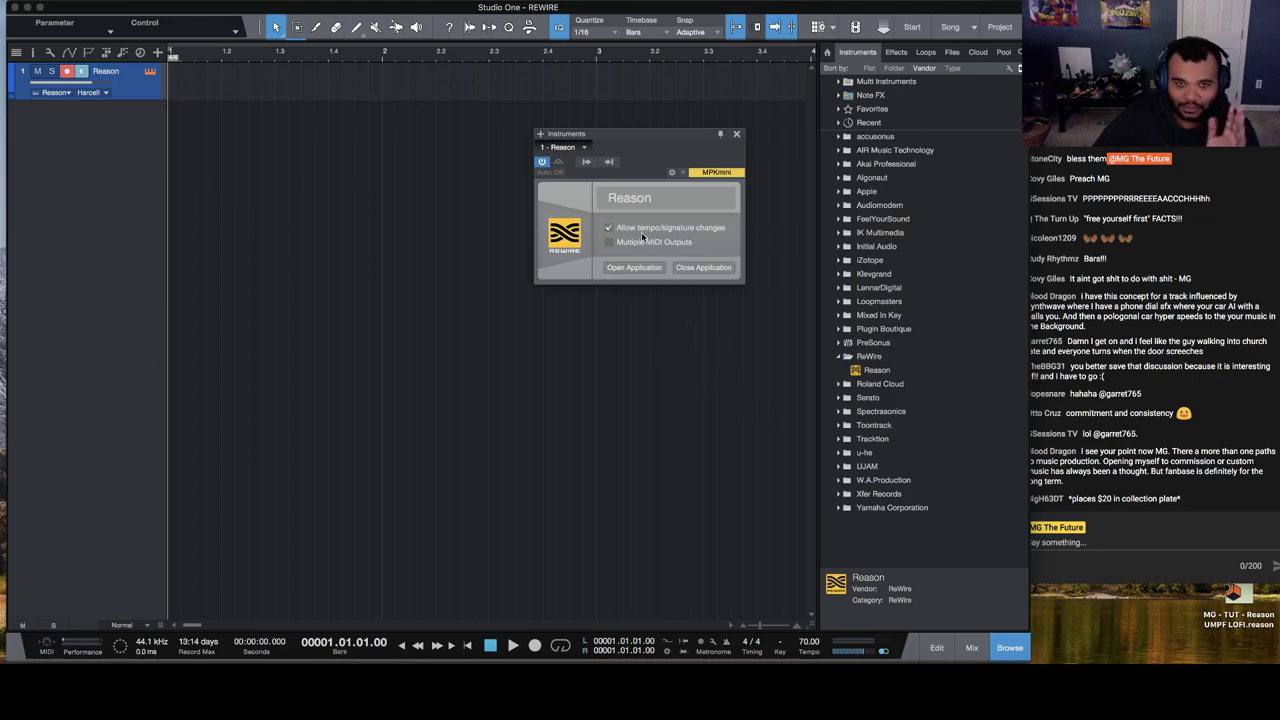
pyautogui.click(640, 268)
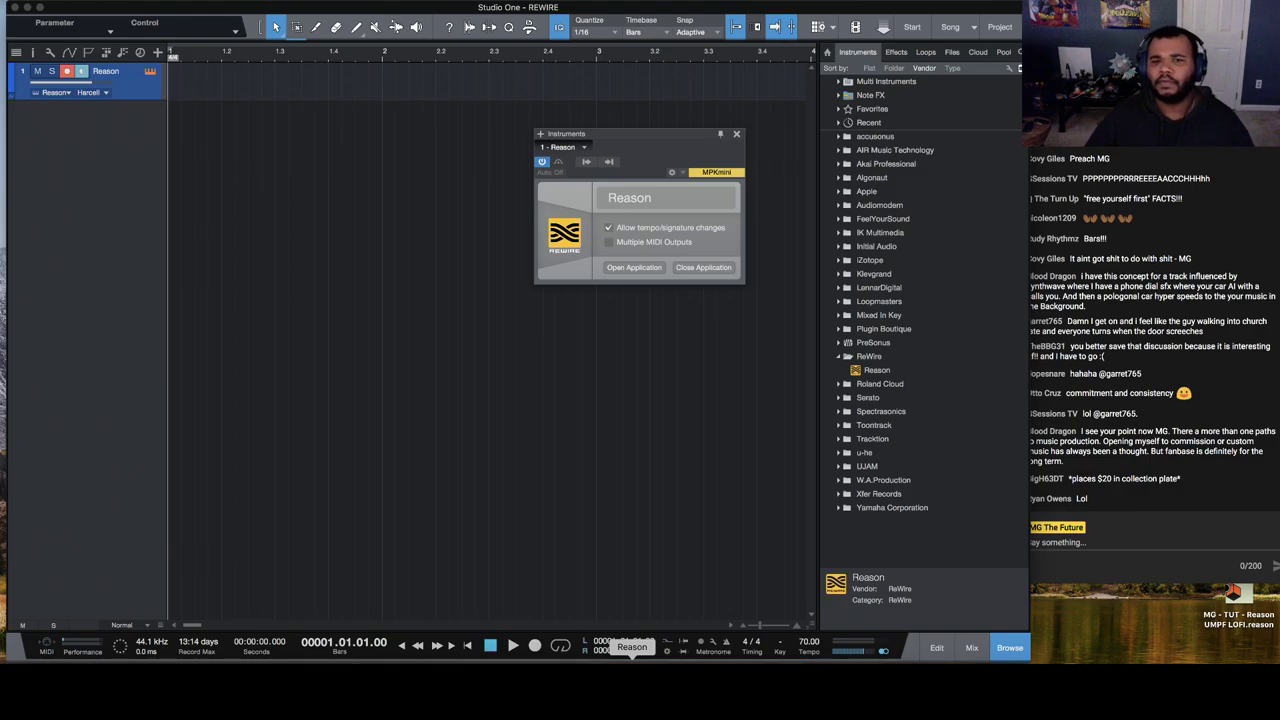
# Step: Switch to Reason and create a Soundiron Emotional Piano device with its own sequencer track
pyautogui.scroll(-5, 180, 228)
pyautogui.scroll(-15, 180, 228)
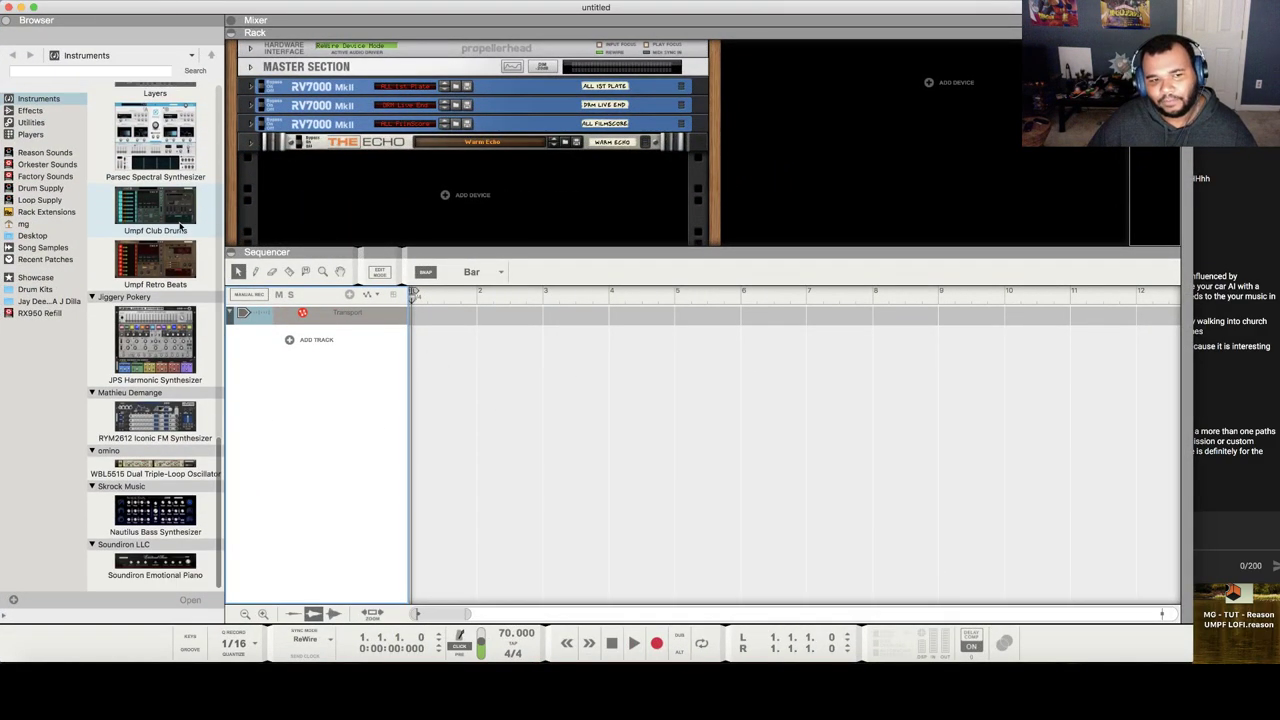
pyautogui.moveTo(165, 575); pyautogui.dragTo(381, 376)
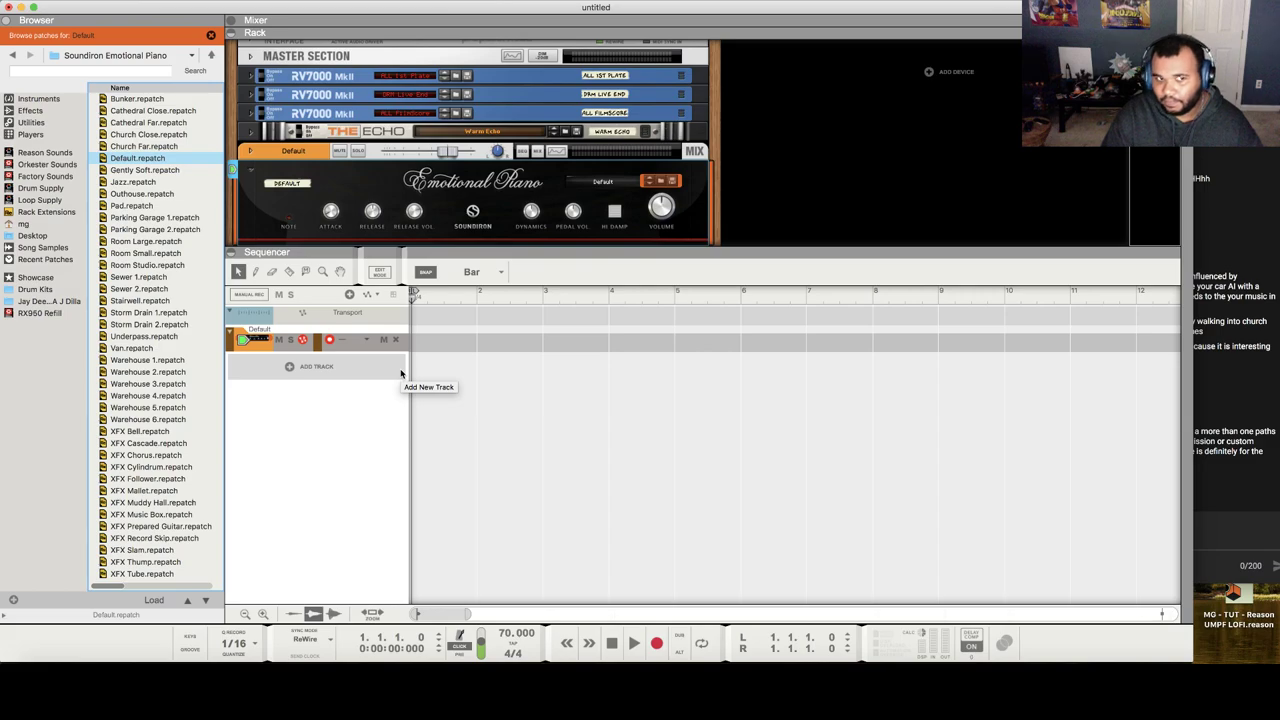
# Step: Return to Studio One, enlarge the Reason track's height and set its ReWire output destination to ALL FilmScore
pyautogui.click(21, 7)
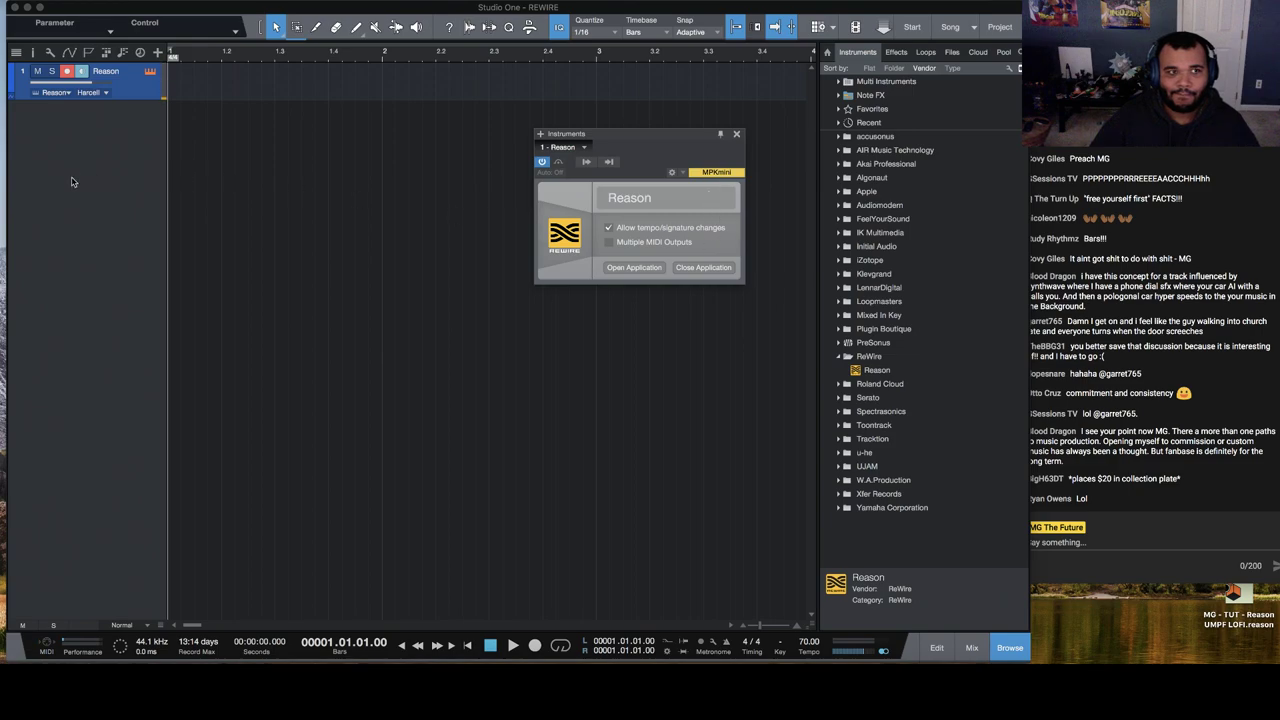
pyautogui.rightClick(72, 182)
pyautogui.click(106, 110)
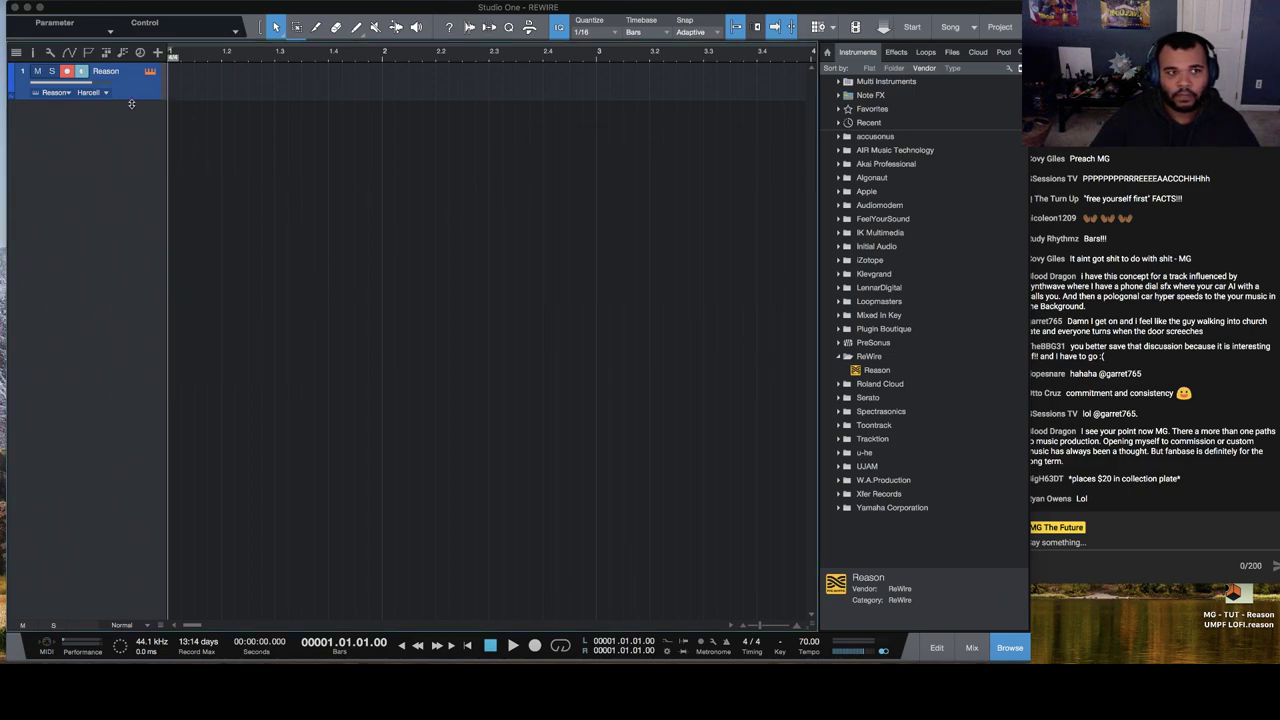
pyautogui.moveTo(148, 100); pyautogui.dragTo(140, 200)
pyautogui.click(105, 93)
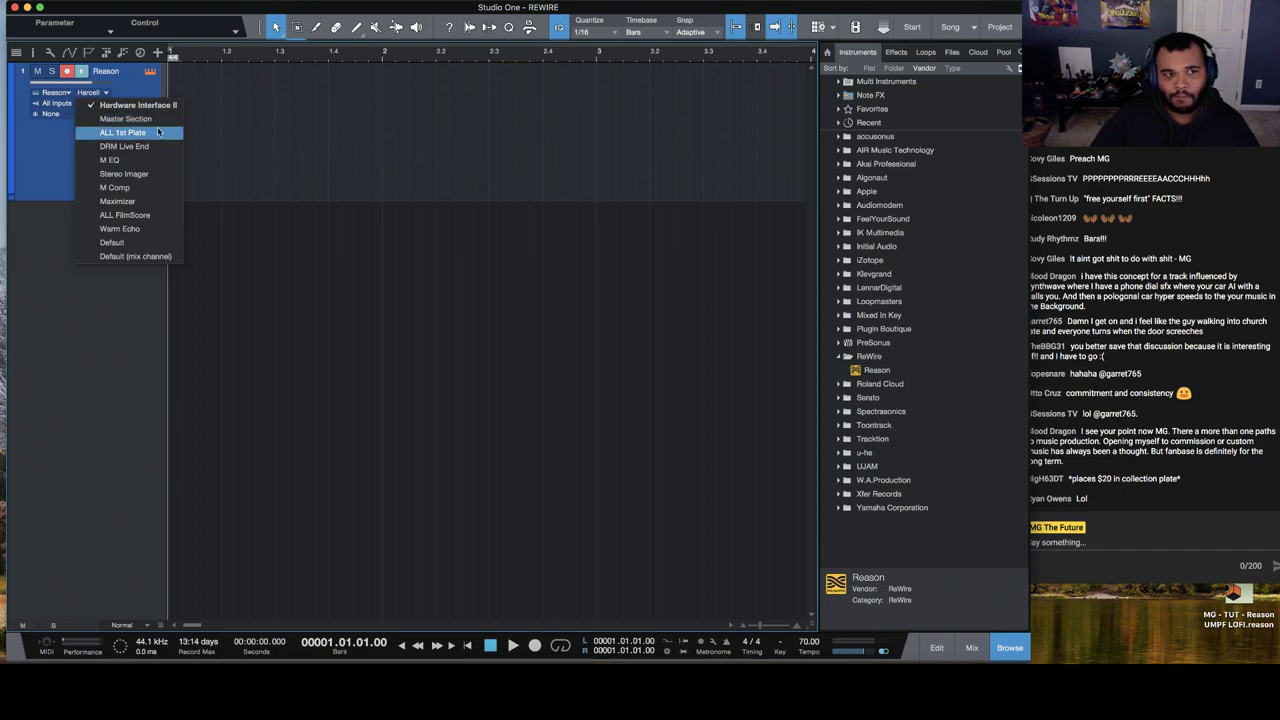
pyautogui.click(155, 215)
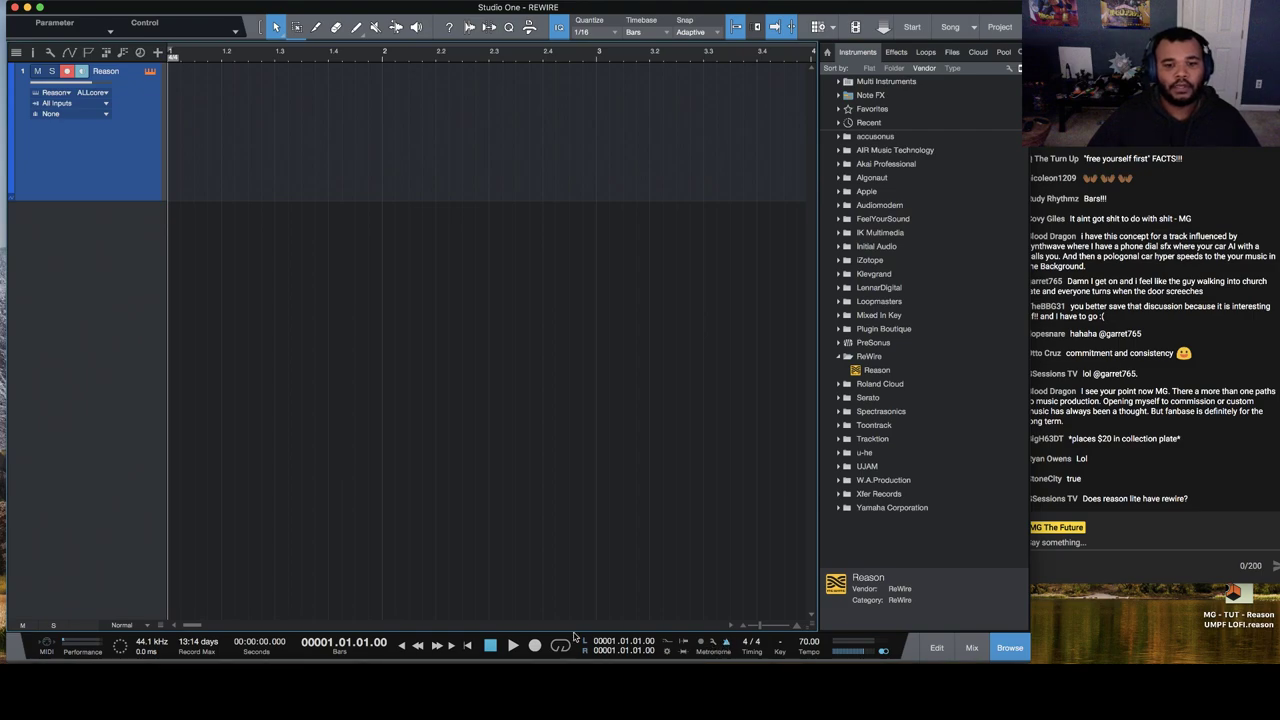
# Step: Record a four-bar chord part on the Reason track, from bar 2 to bar 6
pyautogui.click(535, 645)
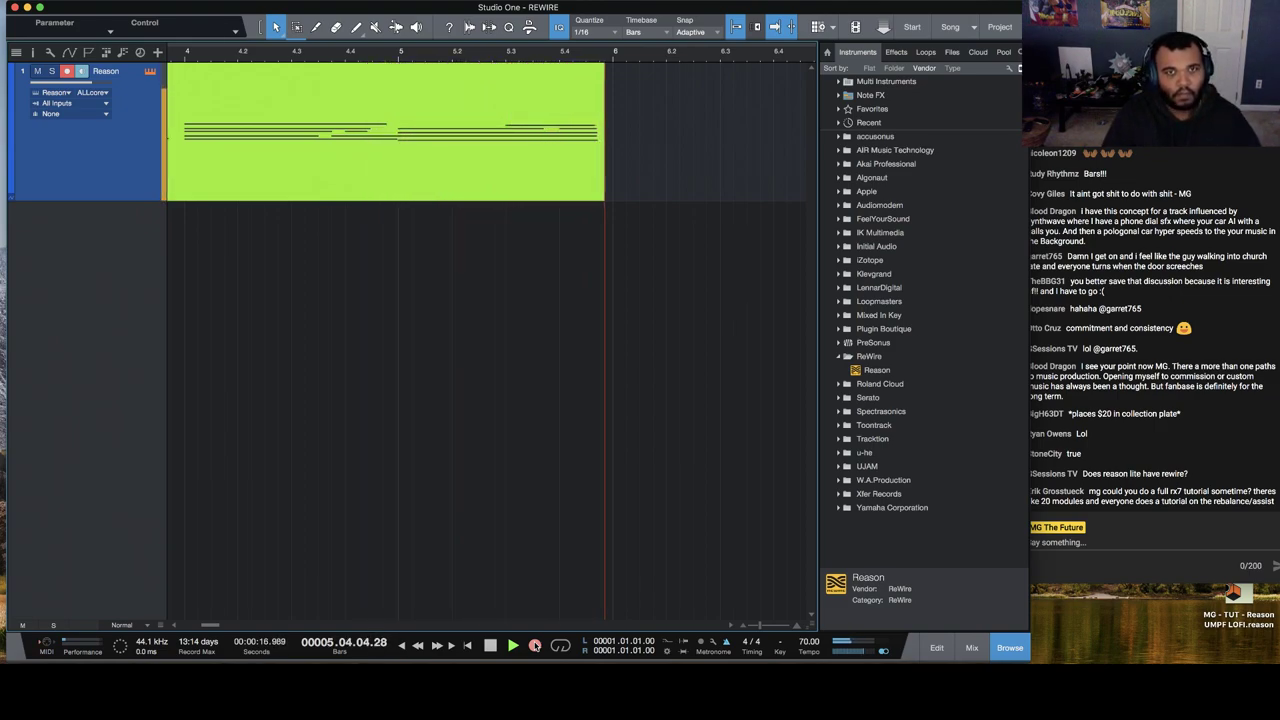
pyautogui.press('space')
pyautogui.hscroll(-10, 443, 88)
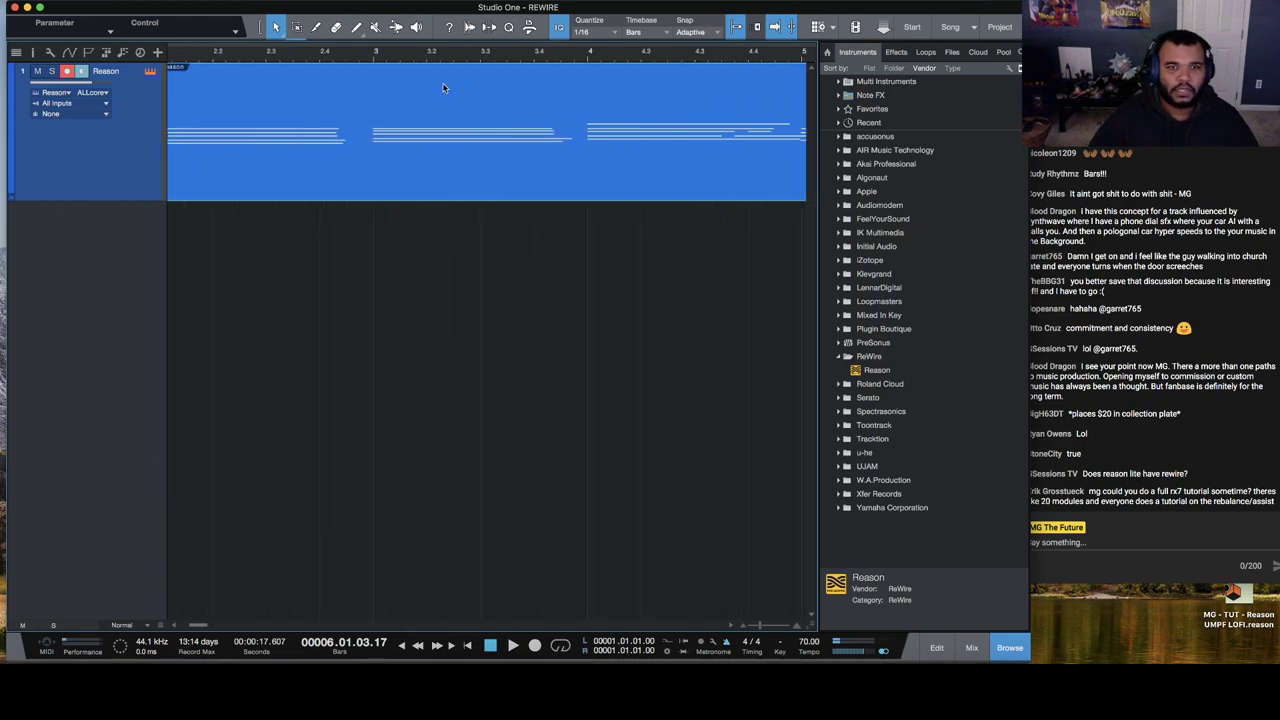
# Step: Bounce the recorded chord part to a new audio track
pyautogui.rightClick(372, 109)
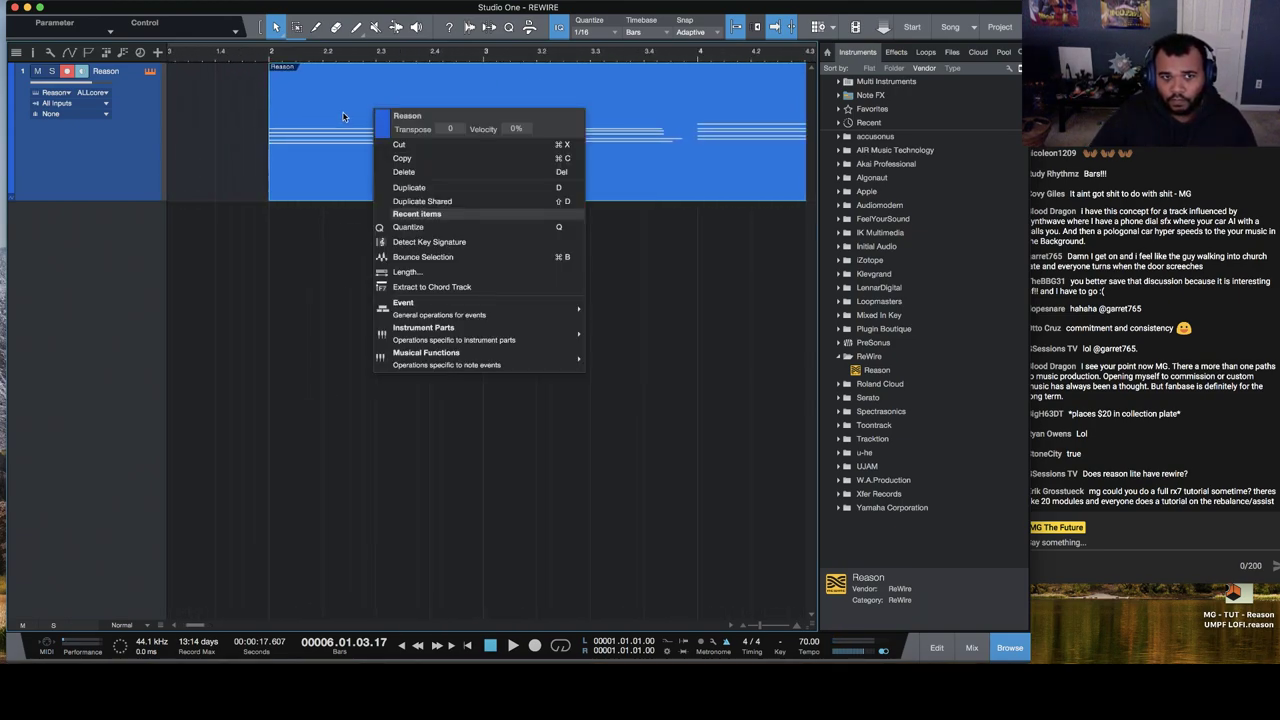
pyautogui.click(340, 115)
pyautogui.rightClick(344, 111)
pyautogui.moveTo(535, 316)
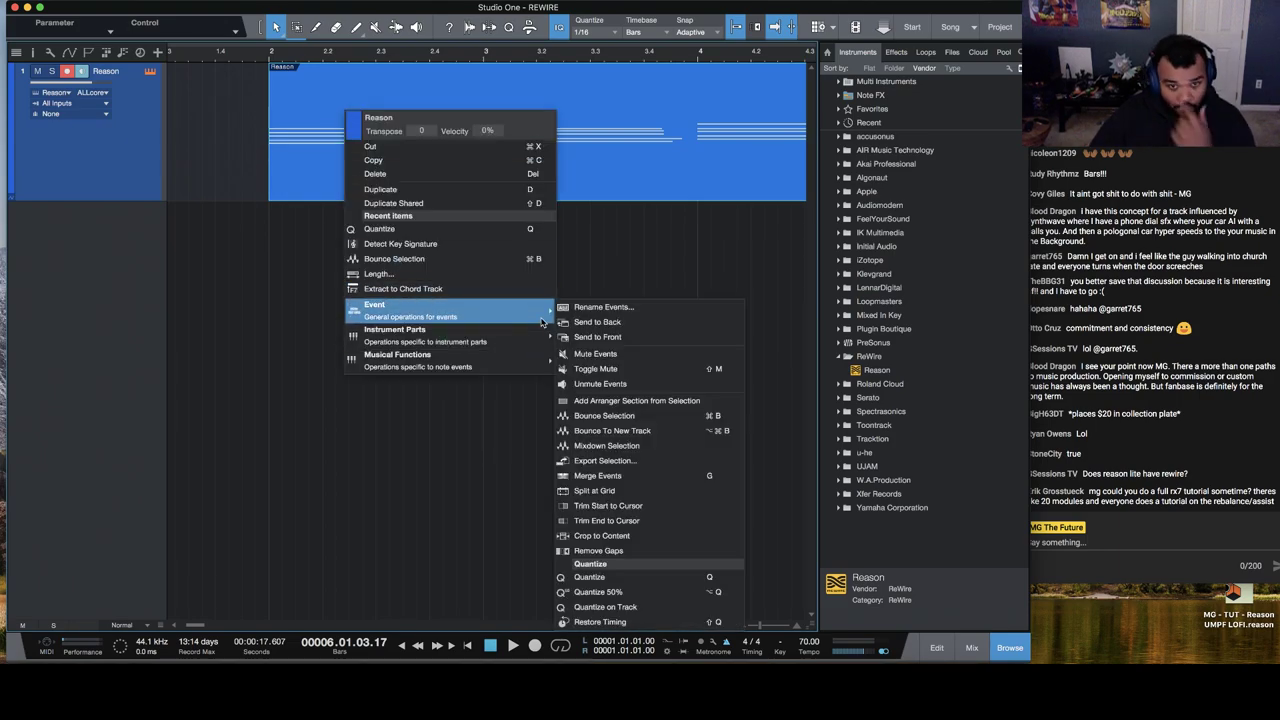
pyautogui.click(660, 434)
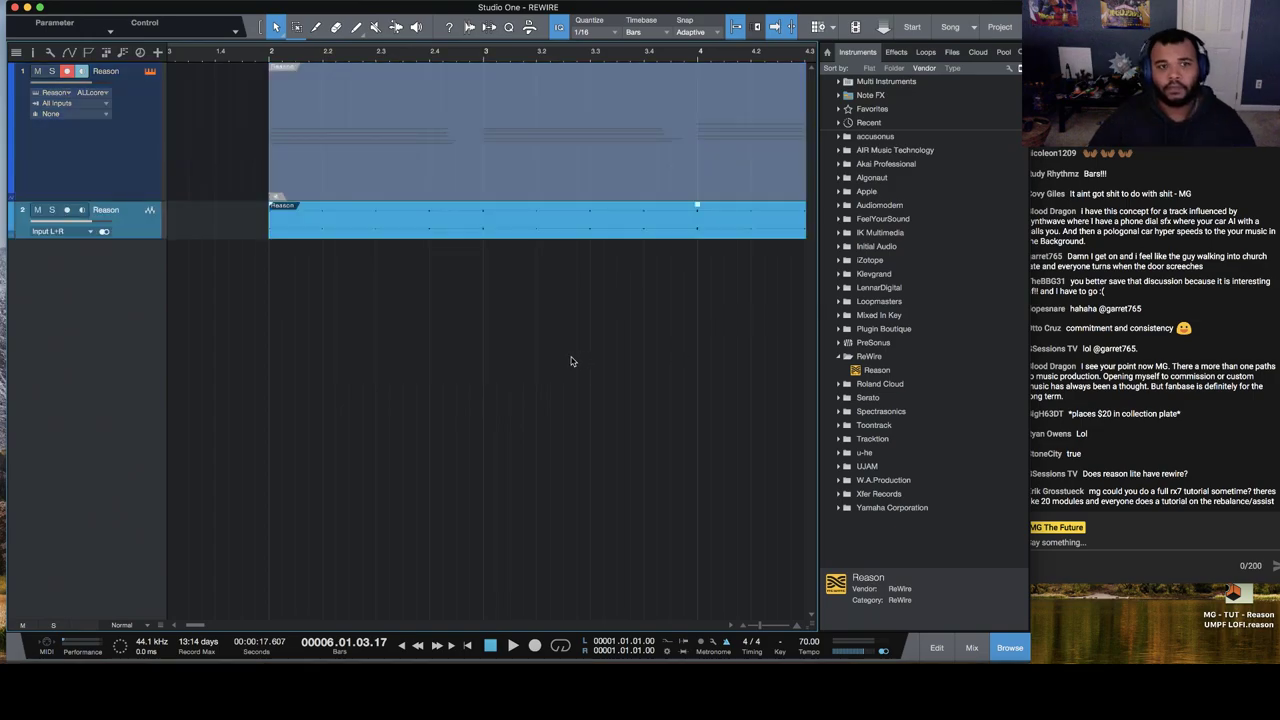
# Step: Set the loop range to the bounced event, from bar 2 to bar 6, and play it back
pyautogui.press('space')
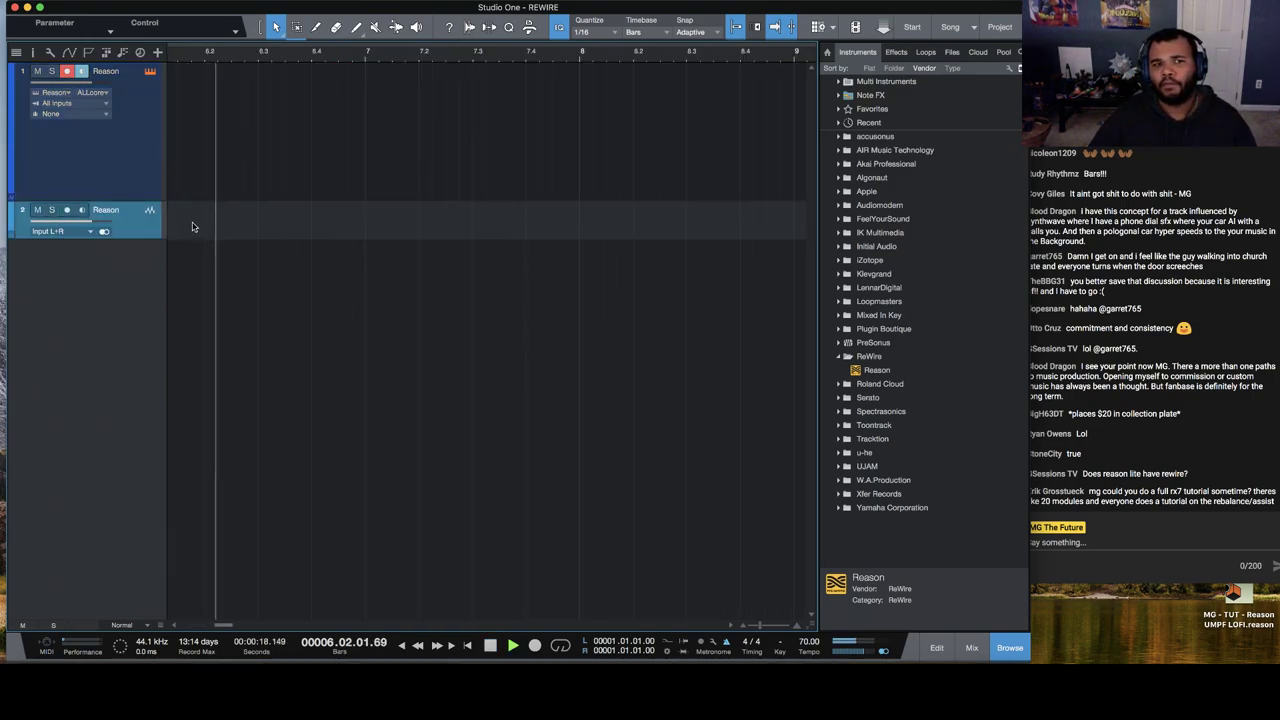
pyautogui.hscroll(-5, 297, 108)
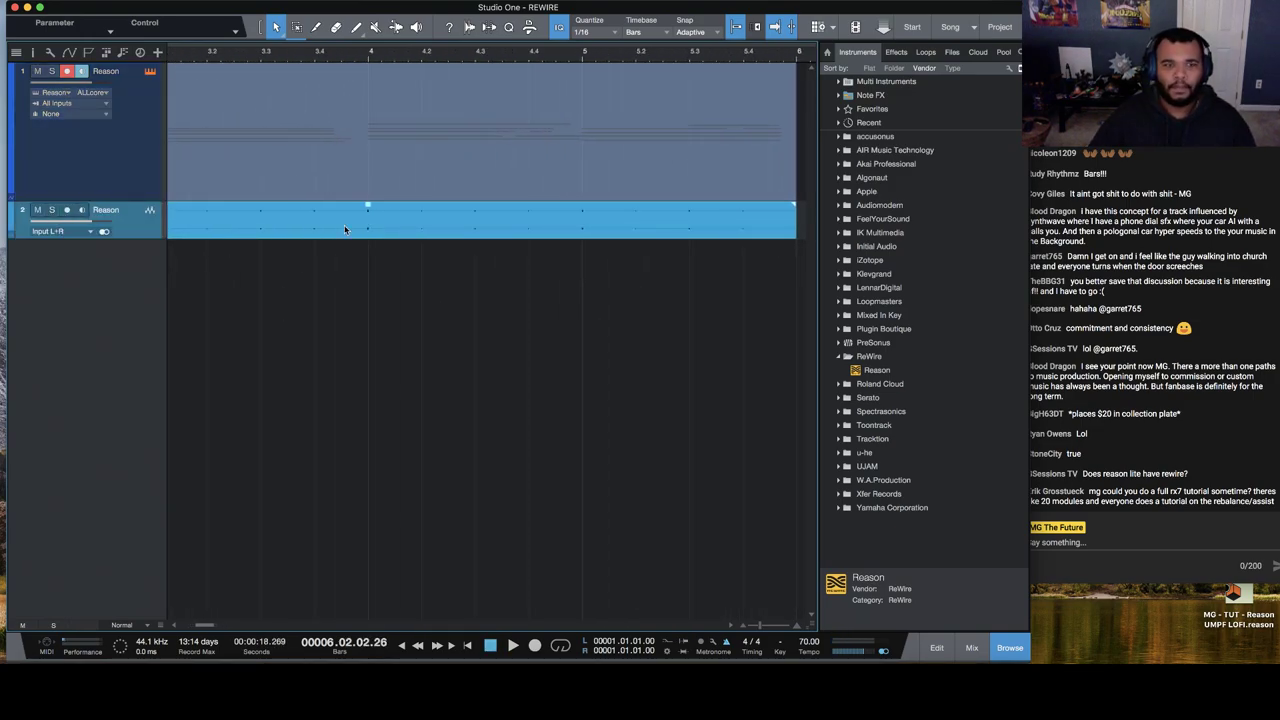
pyautogui.press('p')
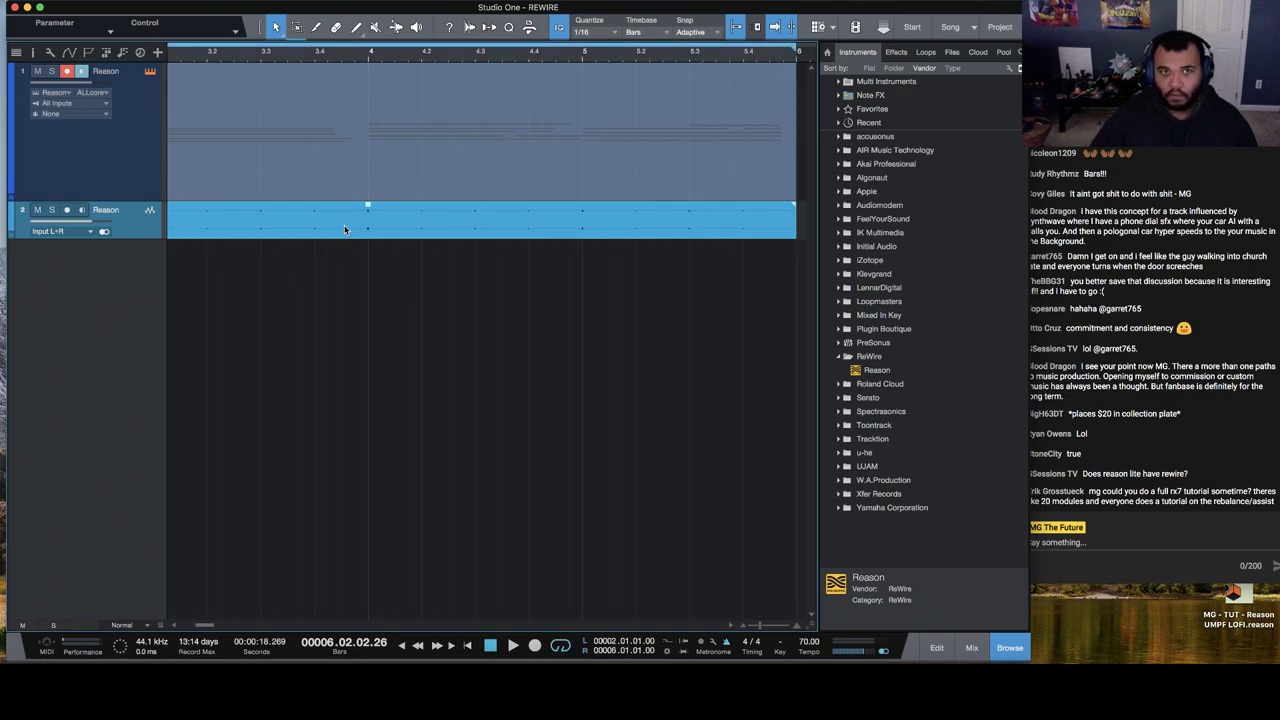
pyautogui.scroll(-5, 298, 55)
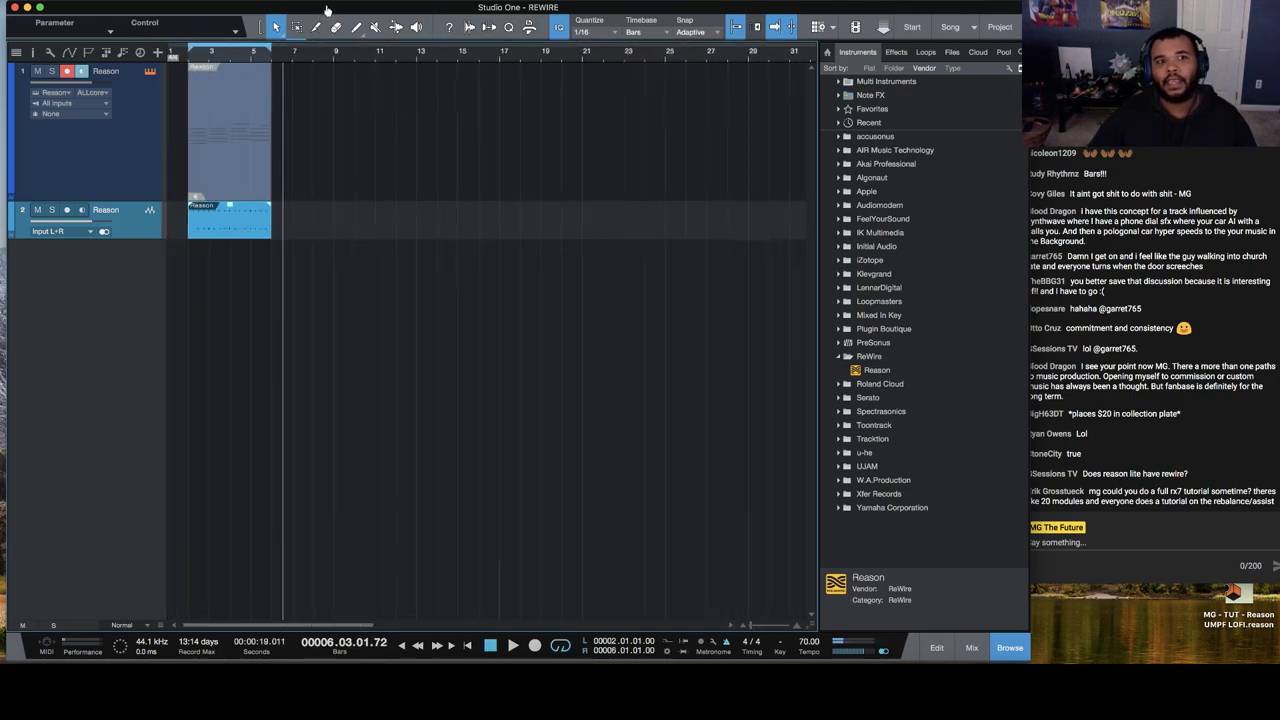
pyautogui.press('space')
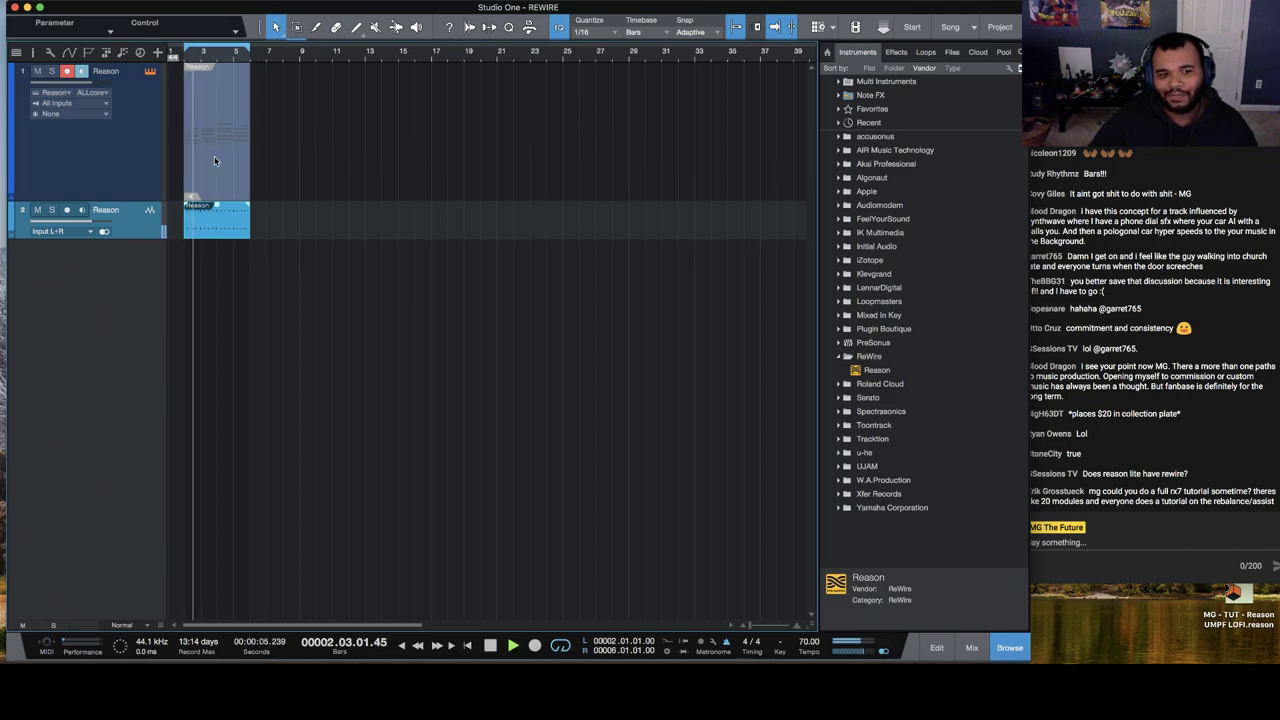
pyautogui.moveTo(240, 52); pyautogui.dragTo(277, 155)
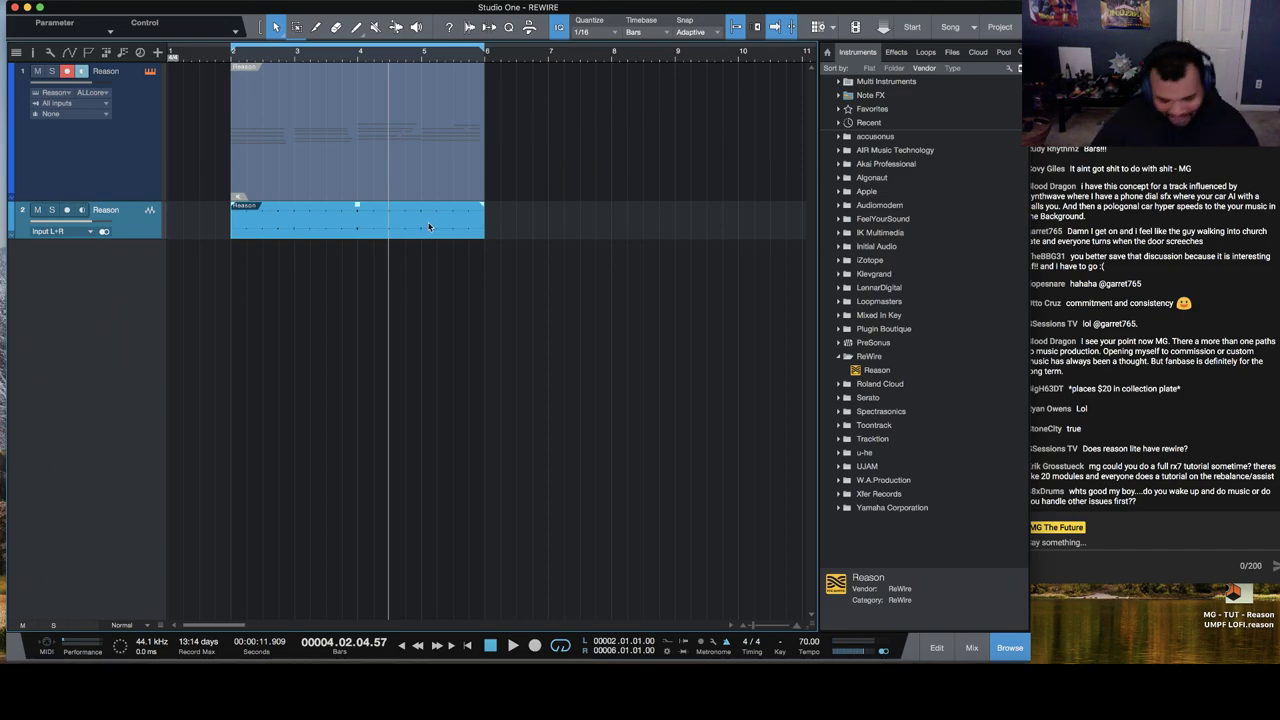
# Step: Undo the bounce to a new track and play the original recorded chord part
pyautogui.hotkey('ctrl', 'z')
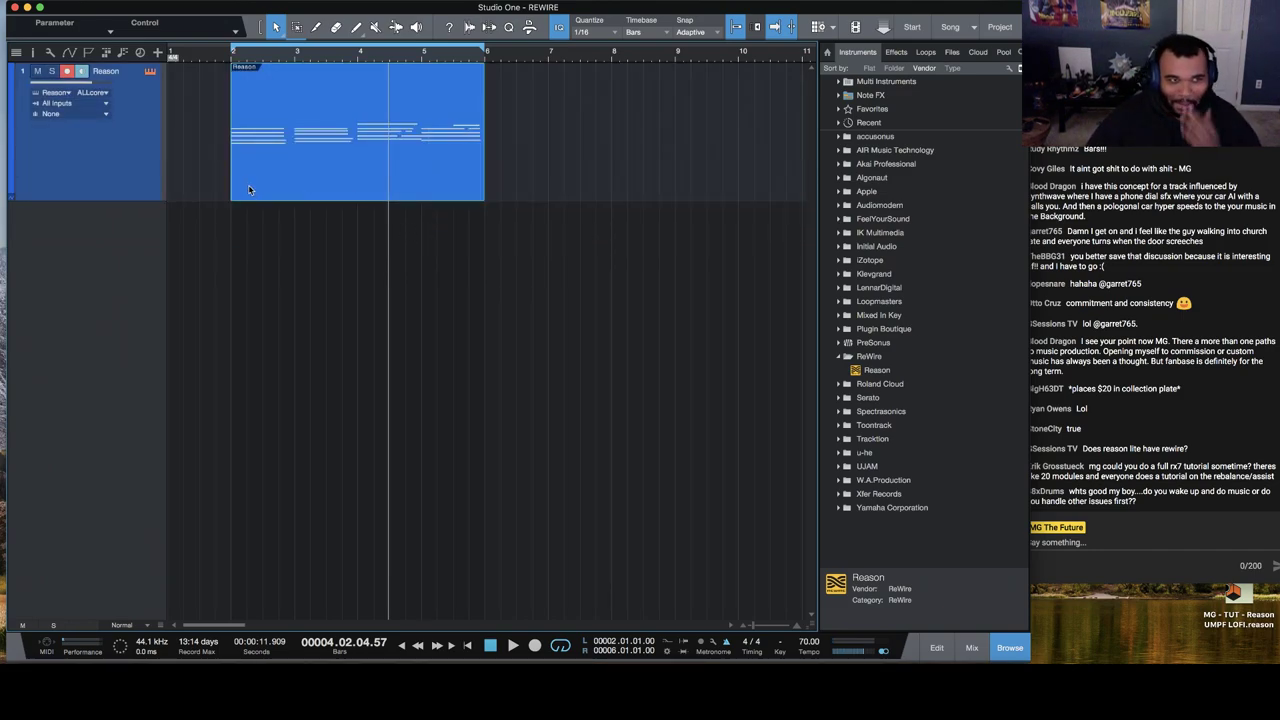
pyautogui.press('space')
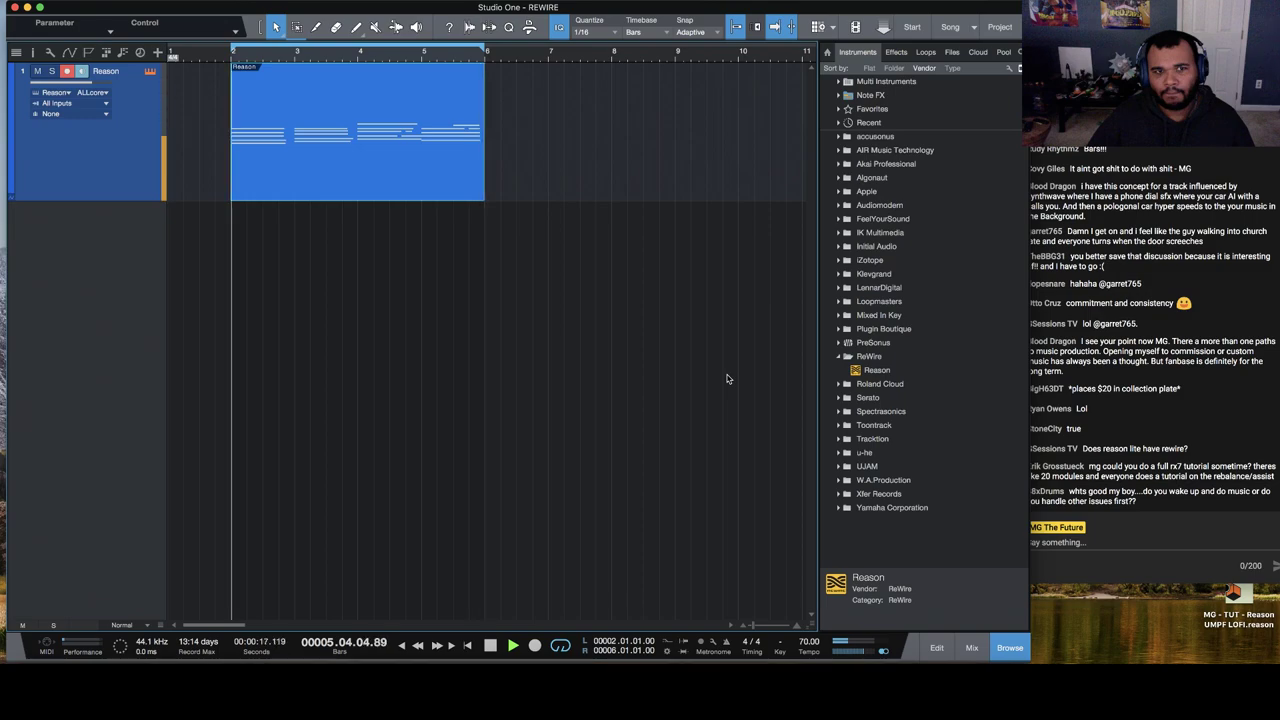
pyautogui.press('space')
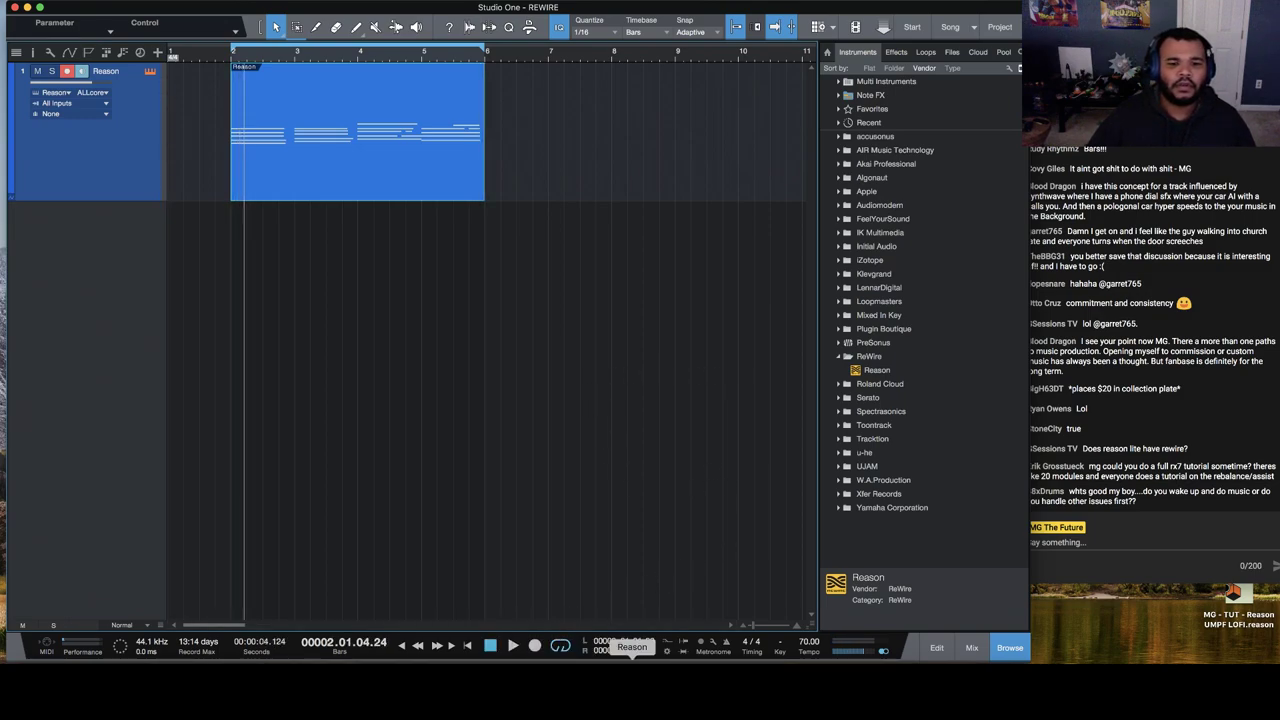
# Step: Switch to Reason, start the looped playback from there and return to Studio One
pyautogui.click(625, 641)
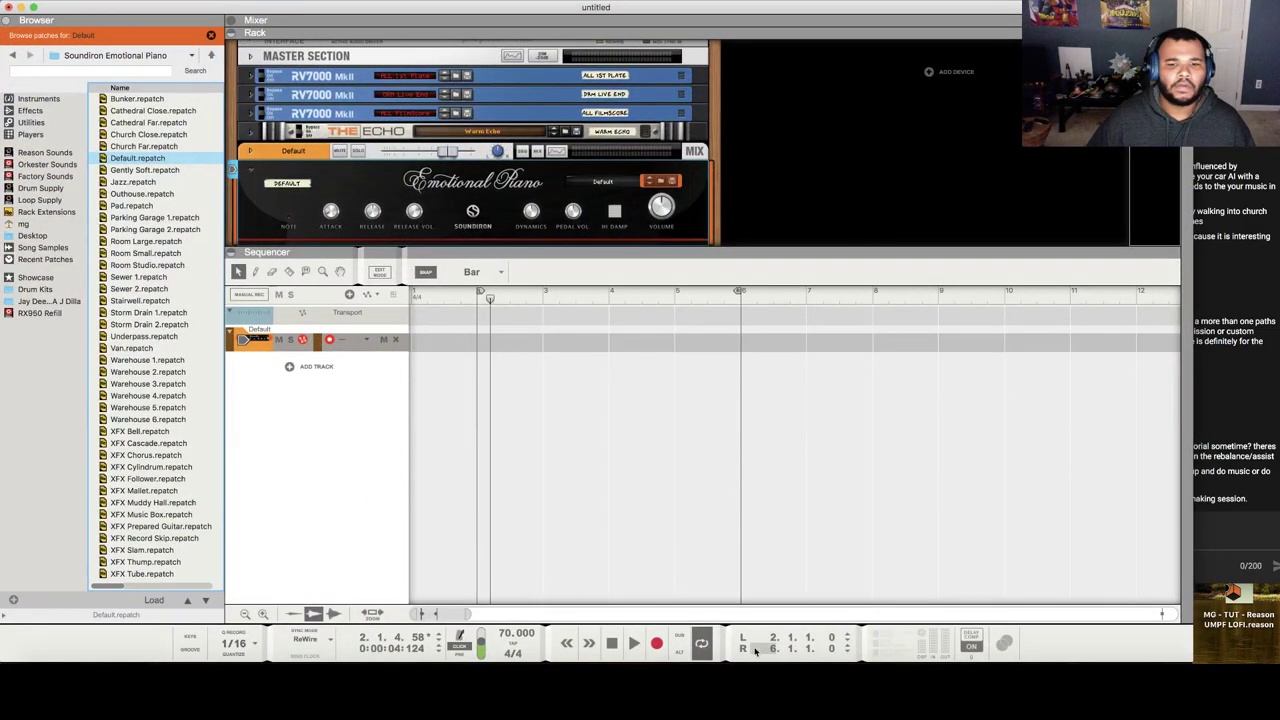
pyautogui.press('space')
pyautogui.click(22, 7)
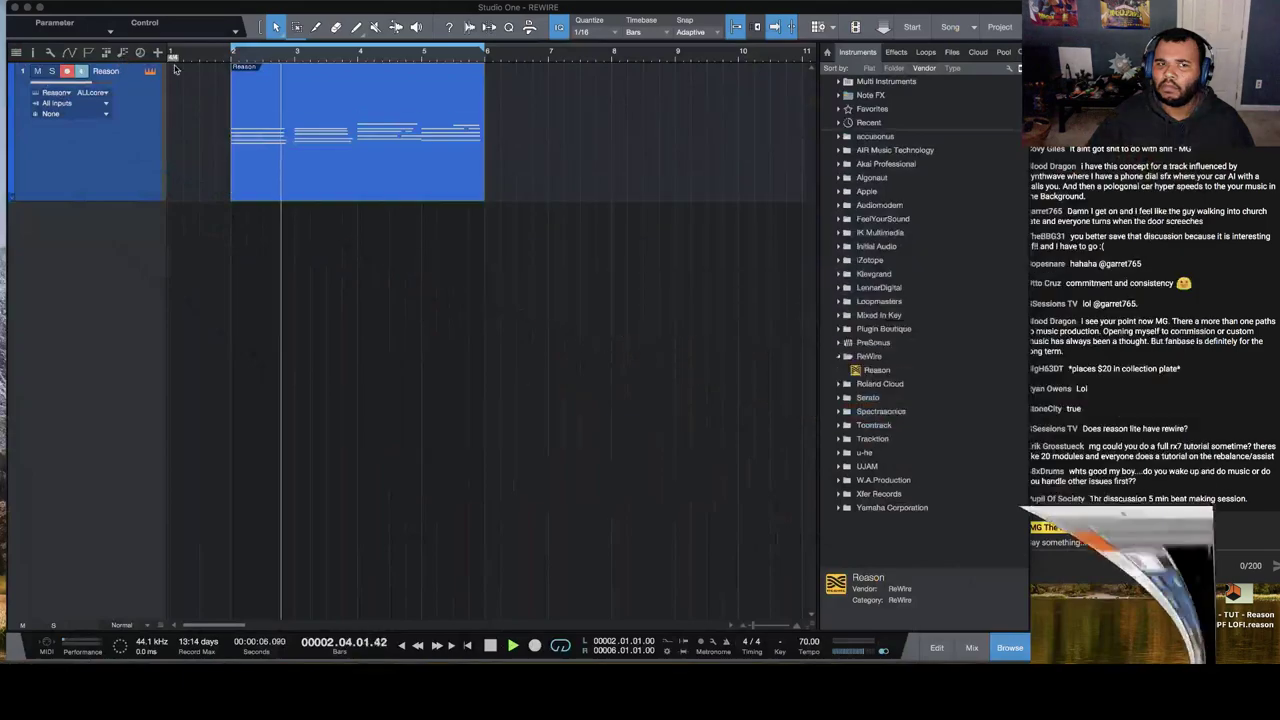
# Step: Review the Reason track's available ReWire destinations, keep ALL FilmScore selected and stop playback
pyautogui.click(95, 93)
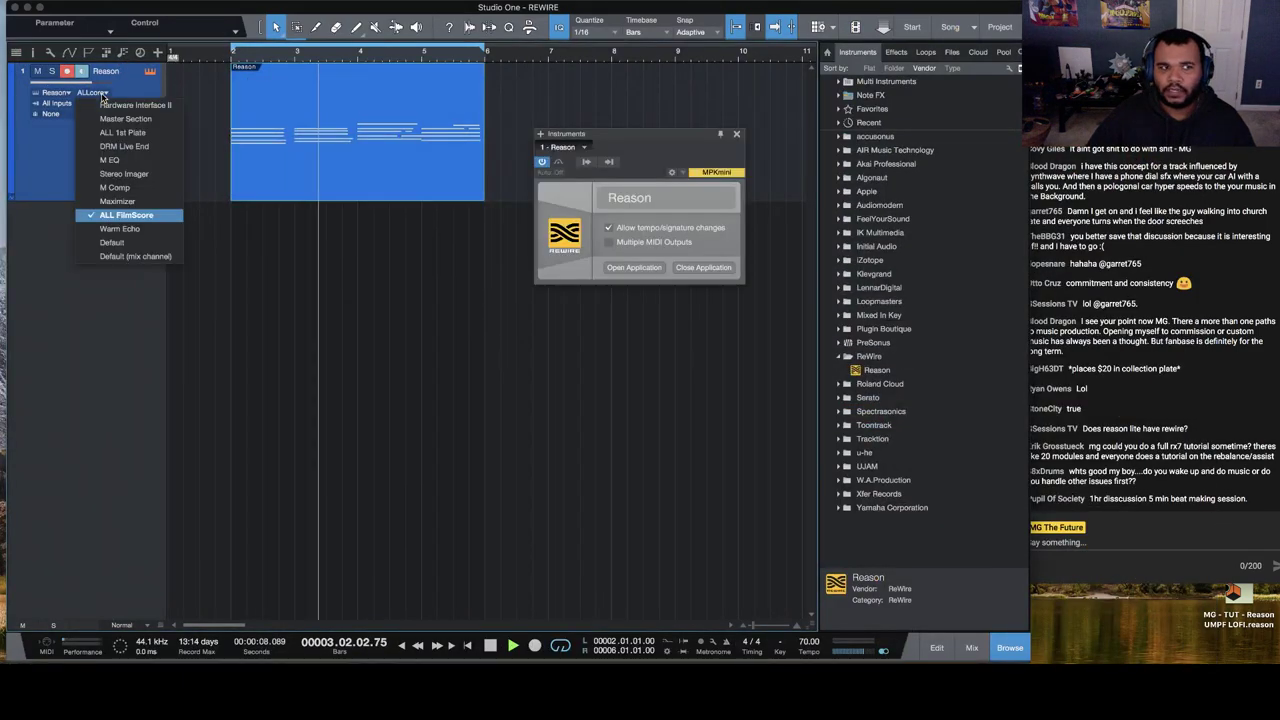
pyautogui.click(179, 217)
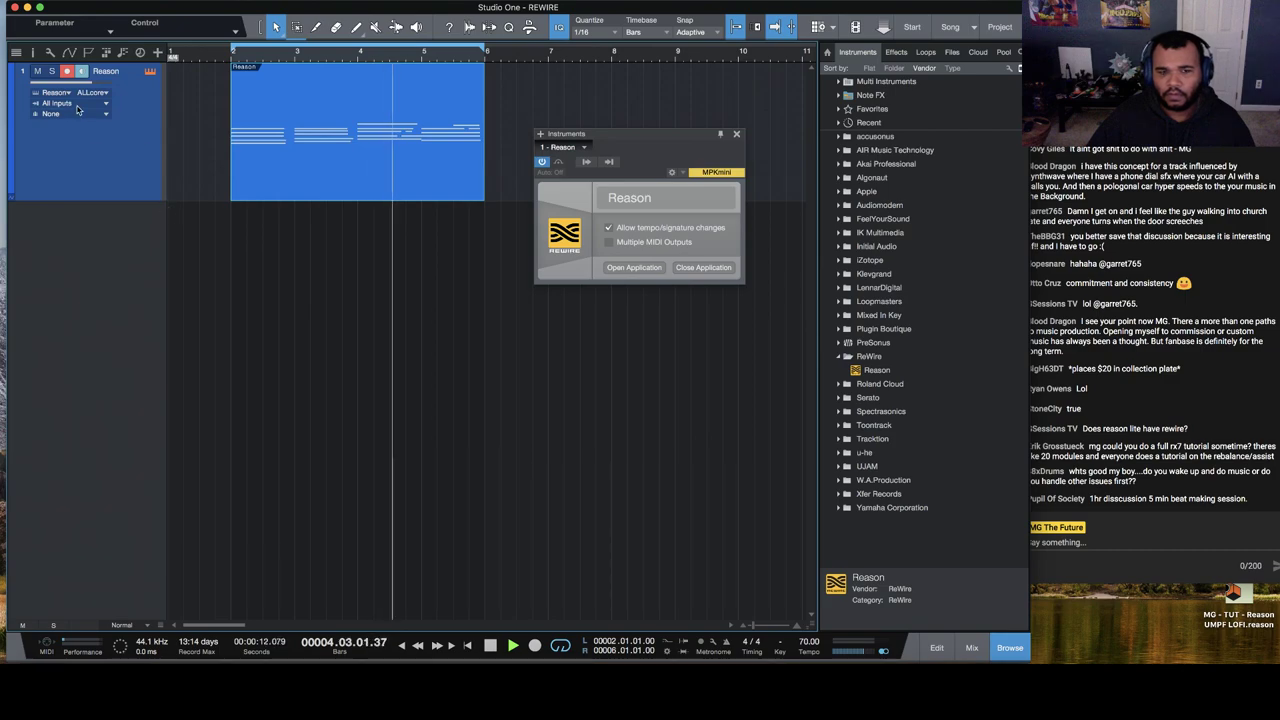
pyautogui.press('space')
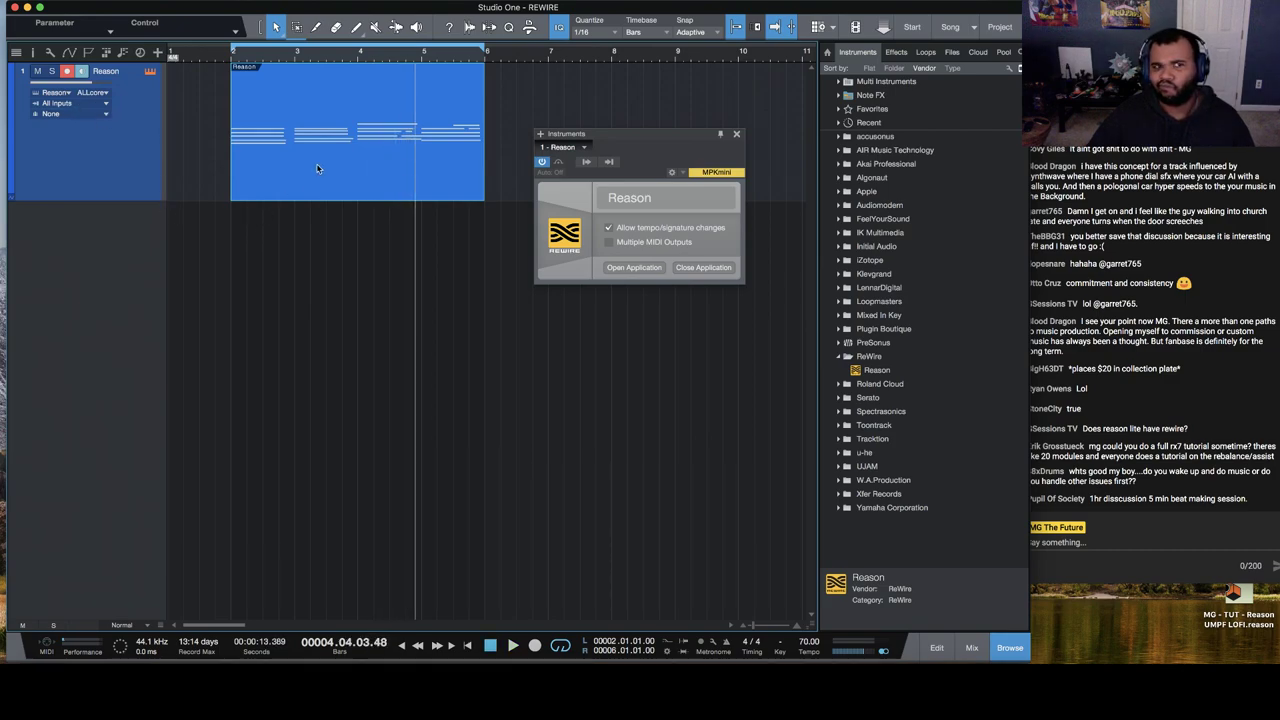
# Step: Unmute the recorded chord part on the Reason track and play it from bar 2
pyautogui.rightClick(316, 164)
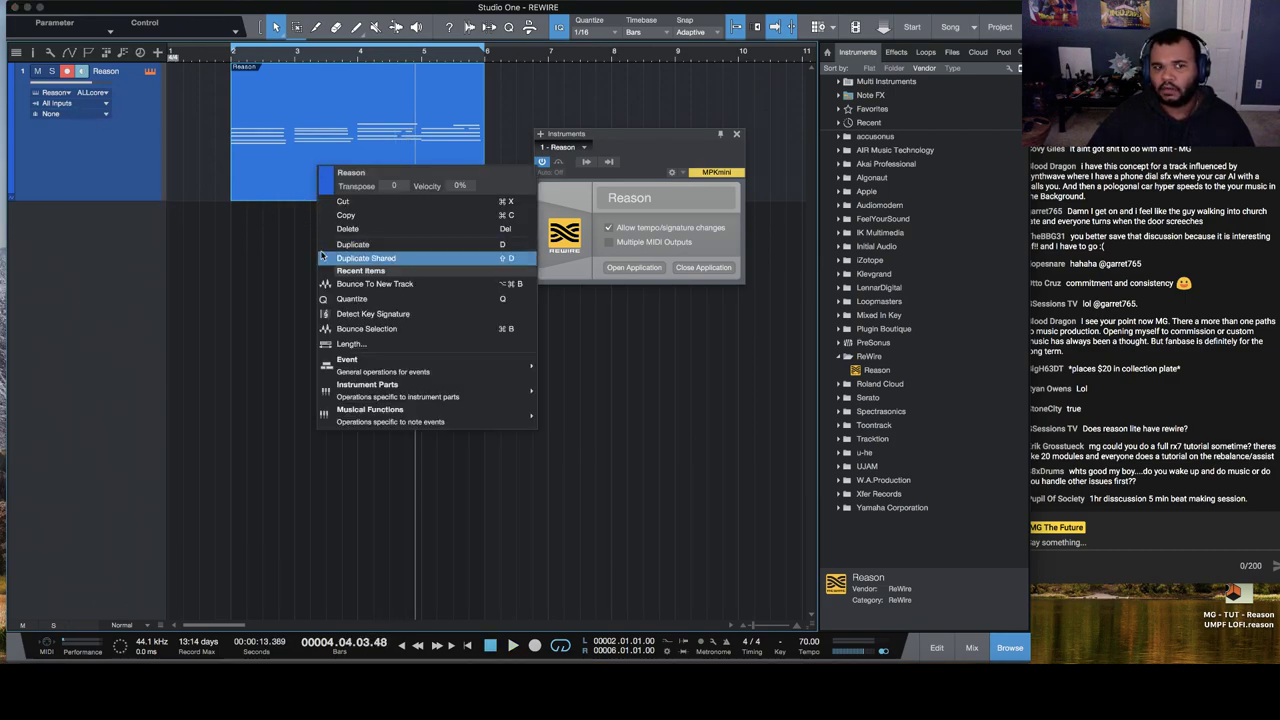
pyautogui.moveTo(481, 381)
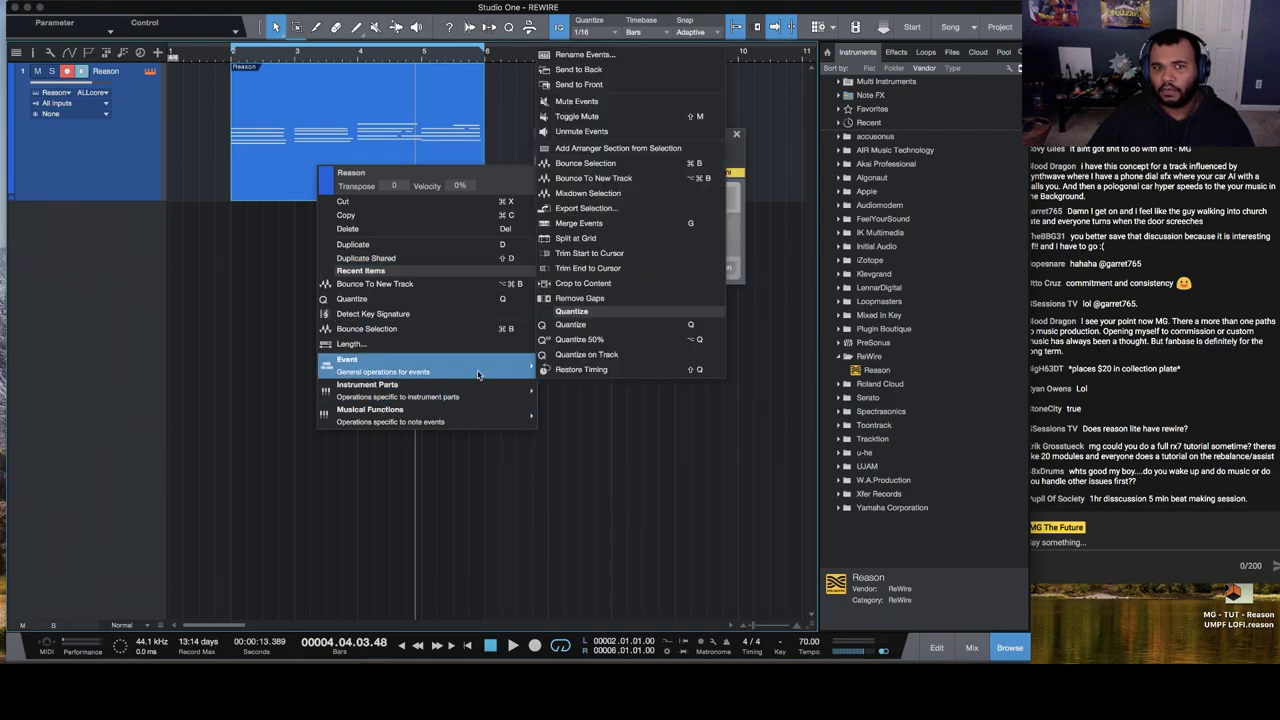
pyautogui.click(619, 131)
pyautogui.click(234, 58)
pyautogui.press('space')
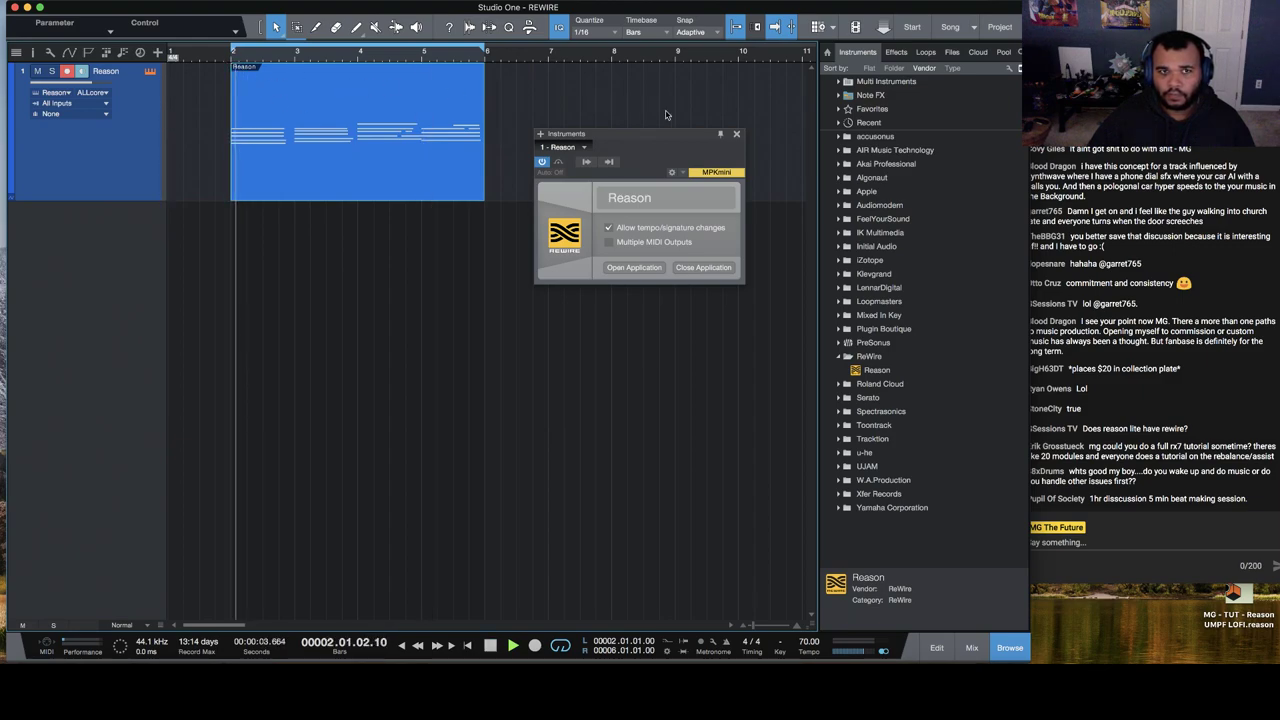
pyautogui.click(375, 200)
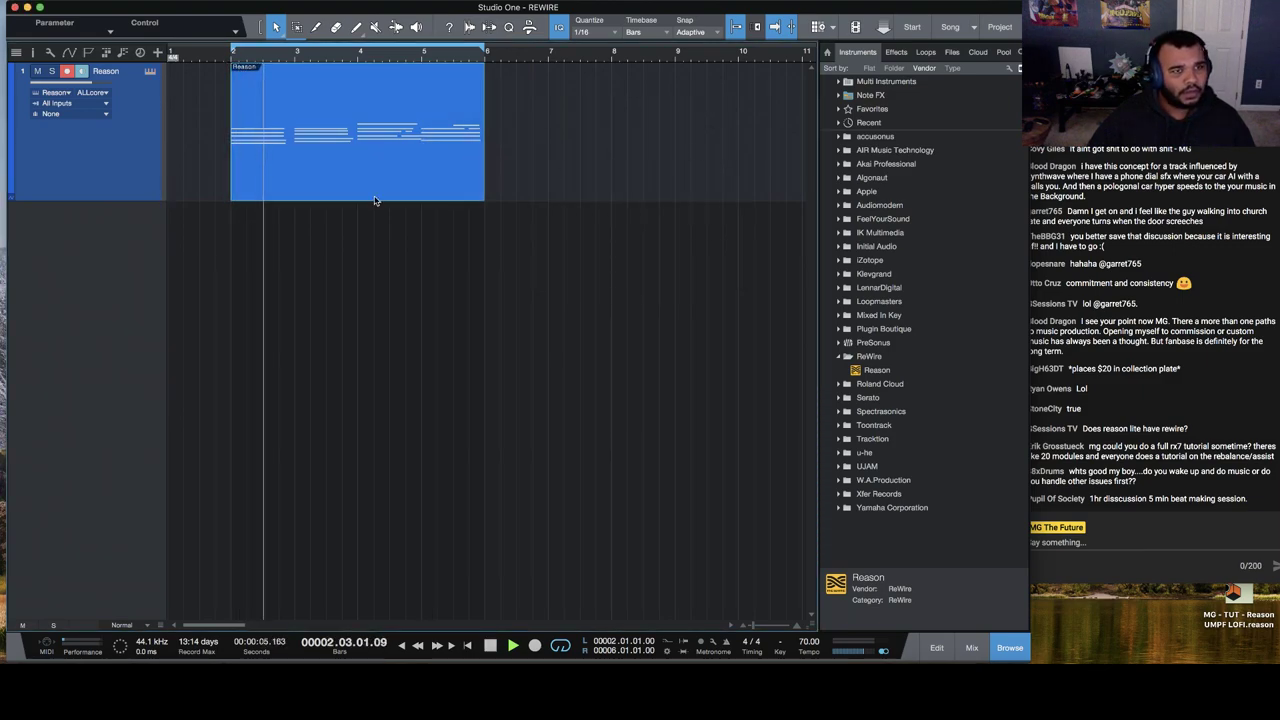
# Step: Stop playback and add a taller instrument track that uses Reason with ALL FilmScore as its destination
pyautogui.rightClick(72, 258)
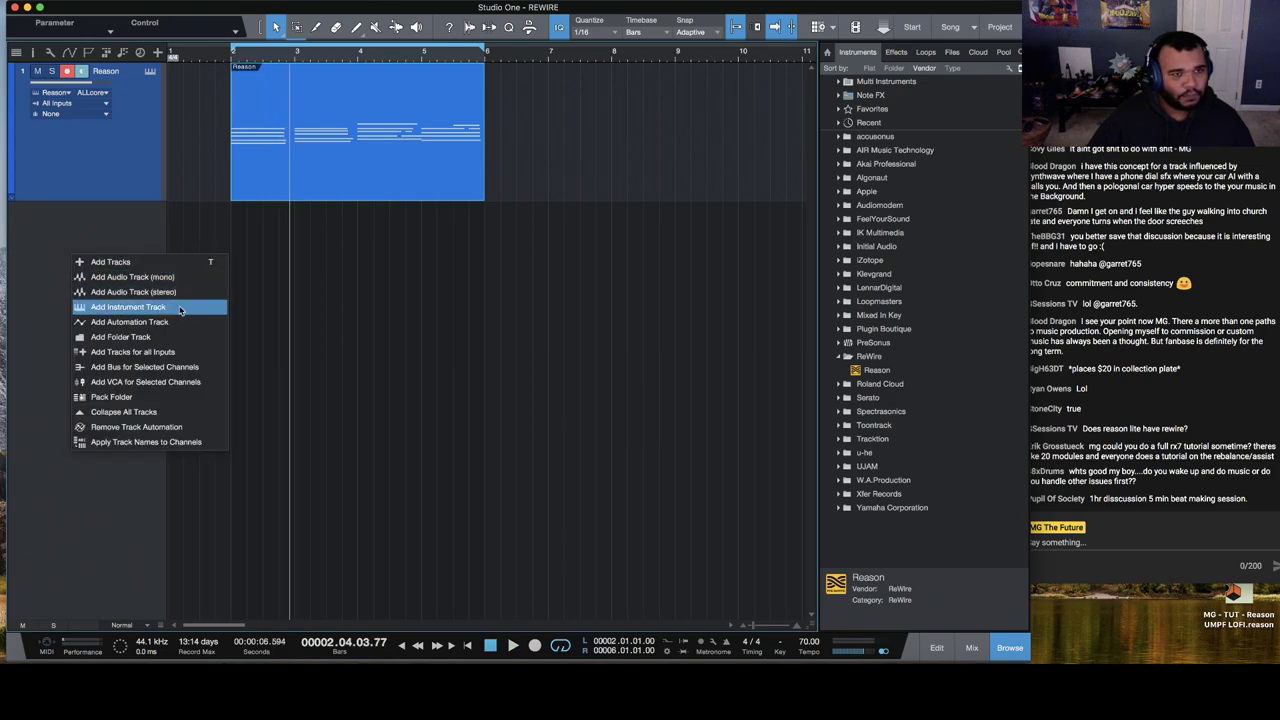
pyautogui.click(128, 306)
pyautogui.moveTo(131, 242); pyautogui.dragTo(120, 334)
pyautogui.click(82, 232)
pyautogui.click(77, 271)
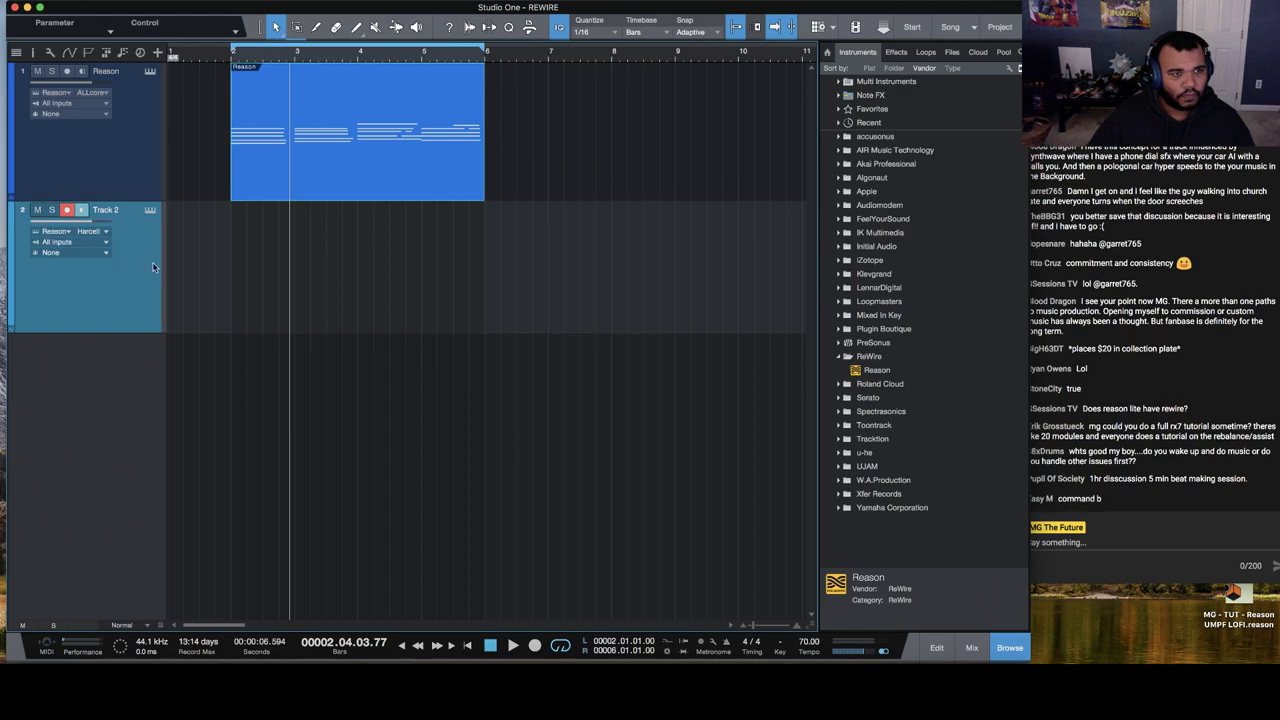
pyautogui.click(103, 233)
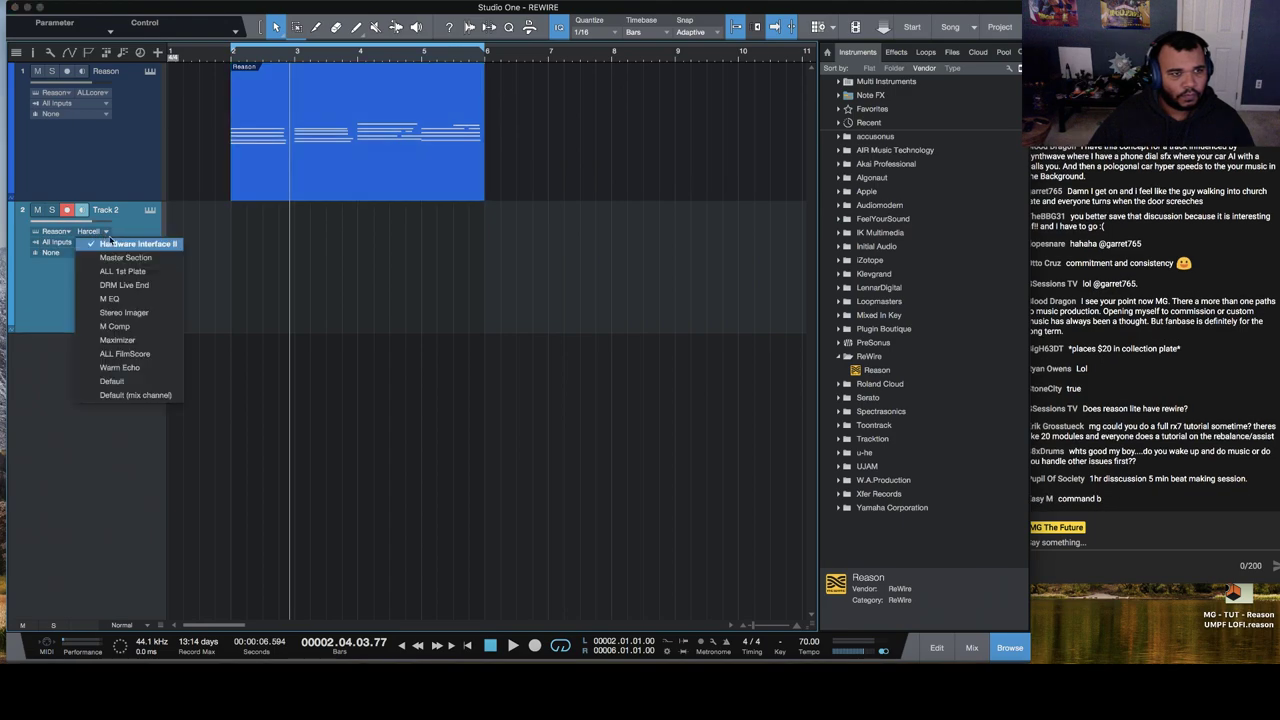
pyautogui.click(157, 356)
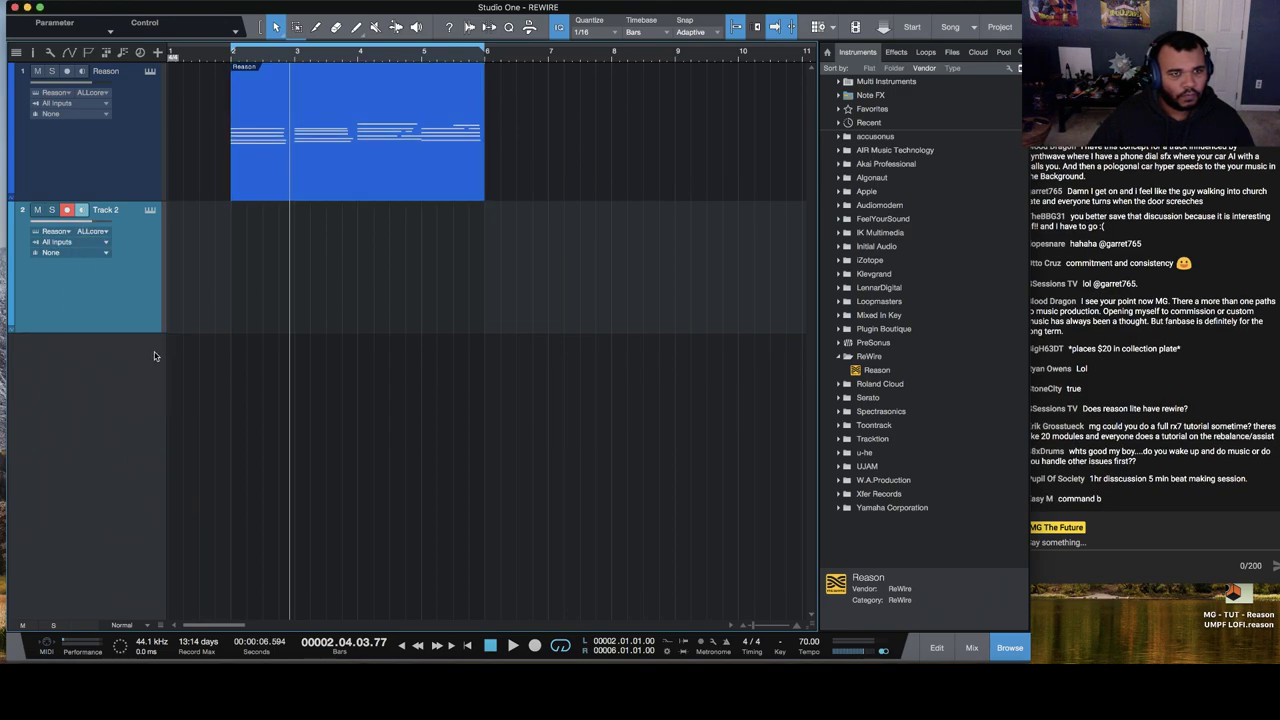
# Step: Move the chord part from the Reason track to Track 2 at bar 2 and play it
pyautogui.moveTo(277, 176); pyautogui.dragTo(276, 281)
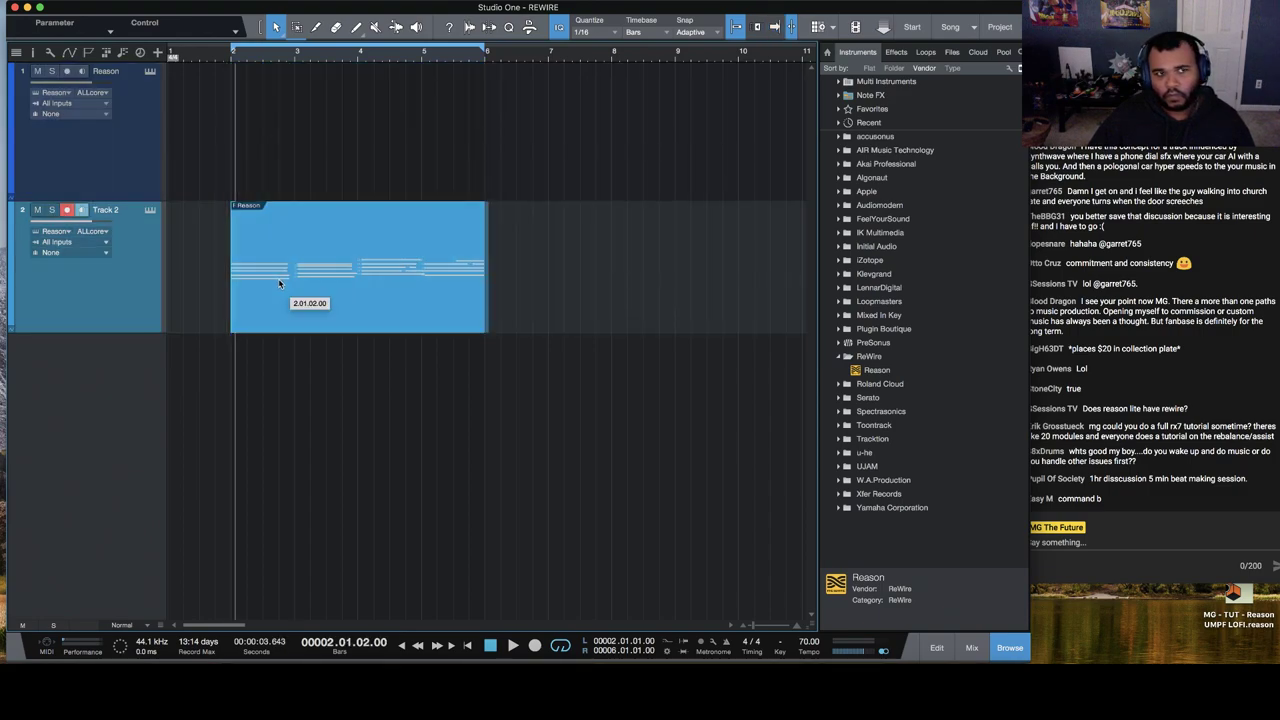
pyautogui.press('space')
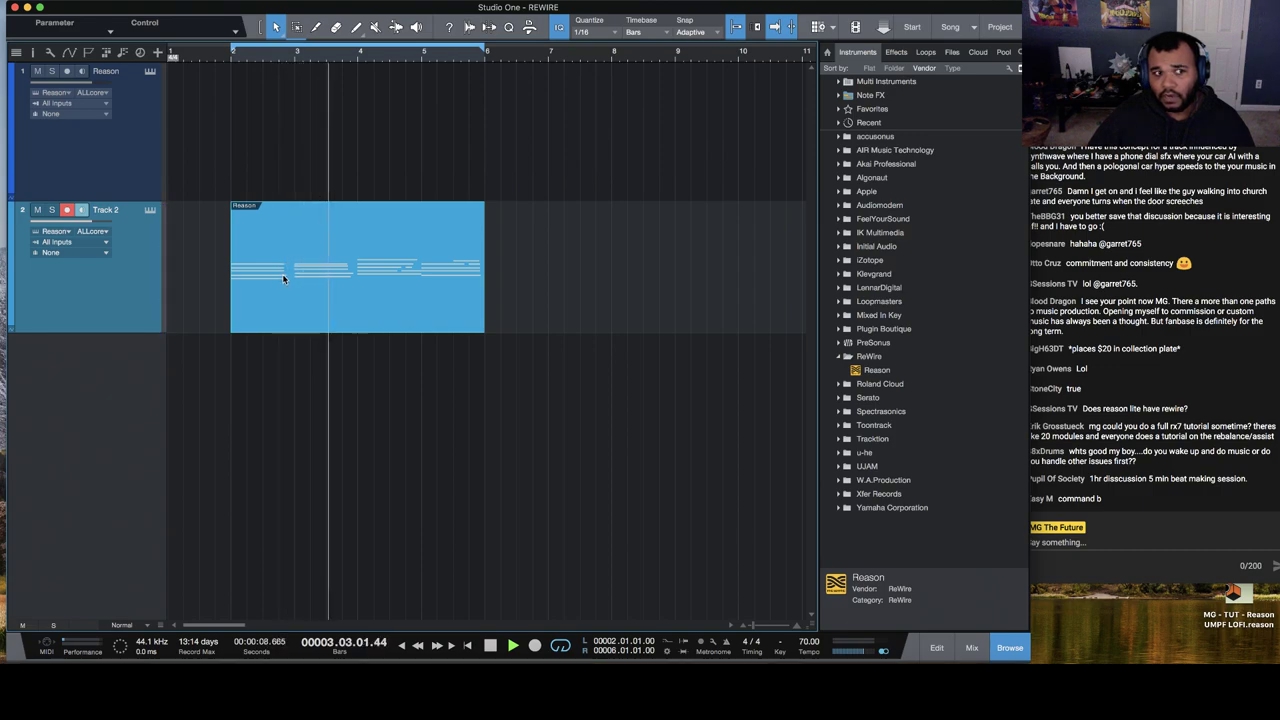
pyautogui.press('space')
# Step: Review Track 2's available inputs, keep All Inputs selected and check the live chat for advice
pyautogui.click(100, 253)
pyautogui.click(100, 256)
pyautogui.click(104, 244)
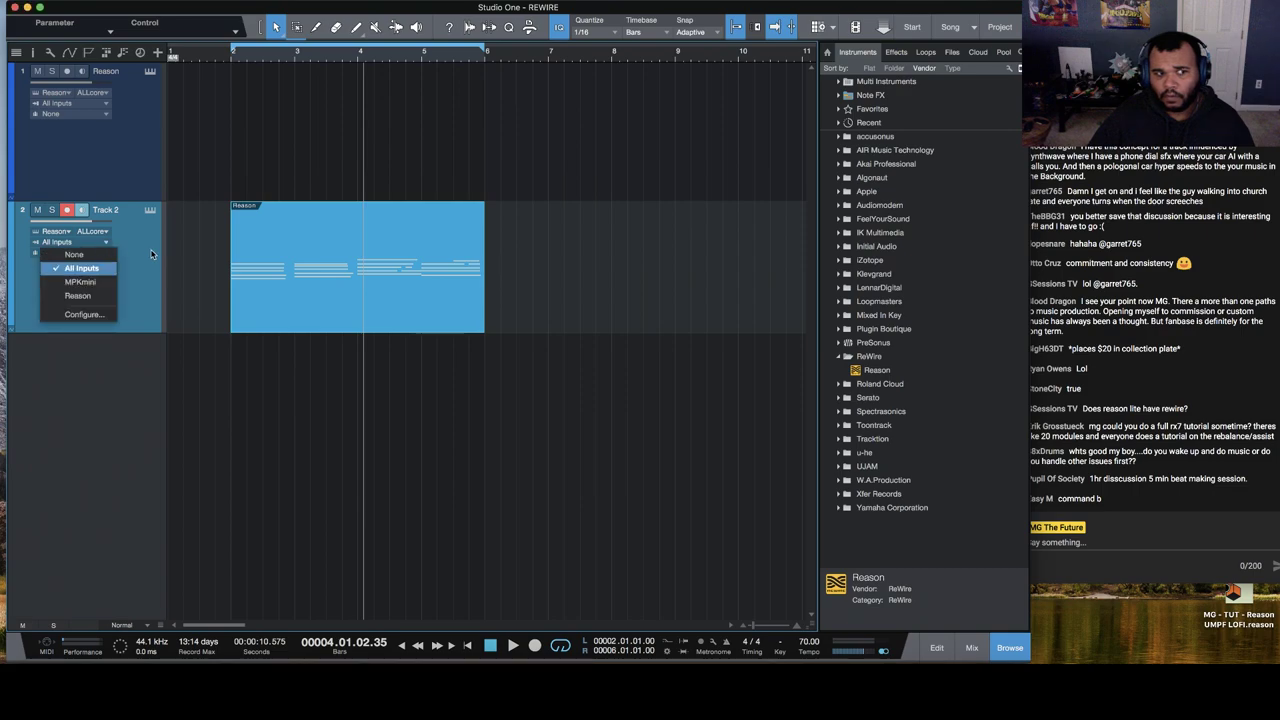
pyautogui.click(151, 254)
pyautogui.click(1156, 360)
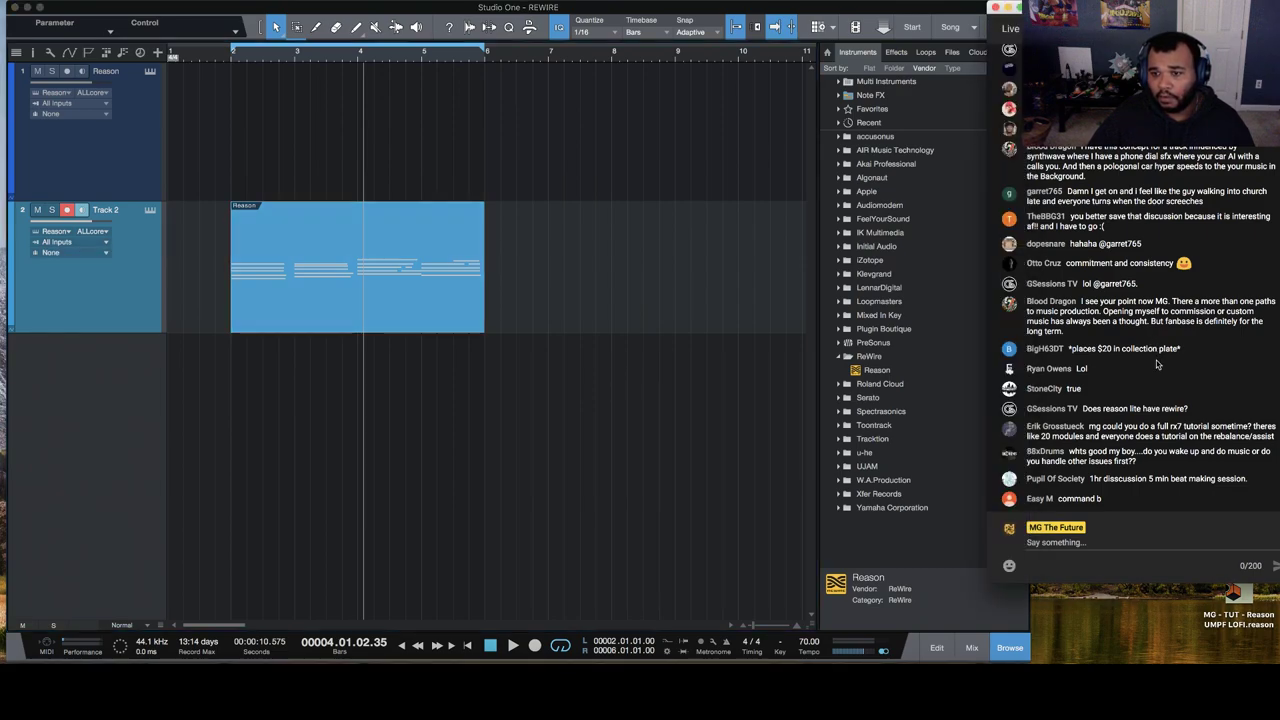
pyautogui.click(447, 267)
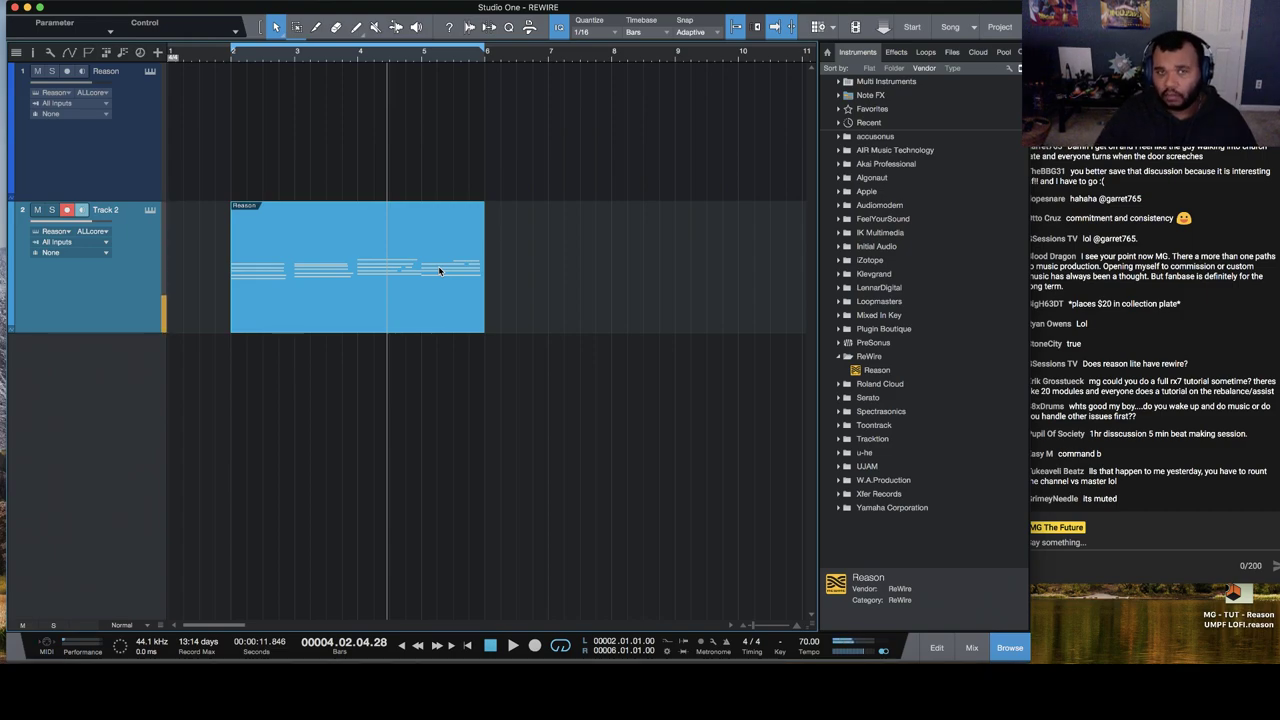
# Step: Play the moved chord part on Track 2 from bar 2
pyautogui.click(230, 56)
pyautogui.press('space')
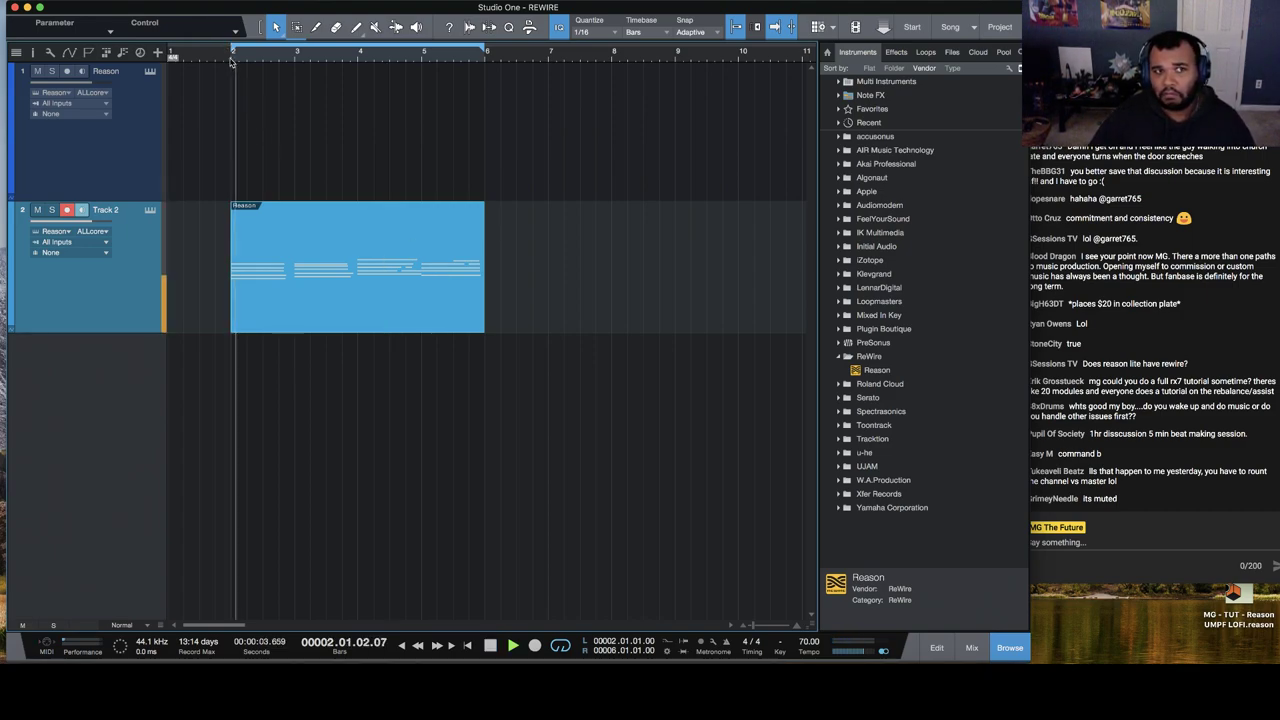
pyautogui.press('space')
# Step: Delete the chord part on Track 2 and record a new chord take from bar 2 to bar 4
pyautogui.press('Delete')
pyautogui.click(232, 58)
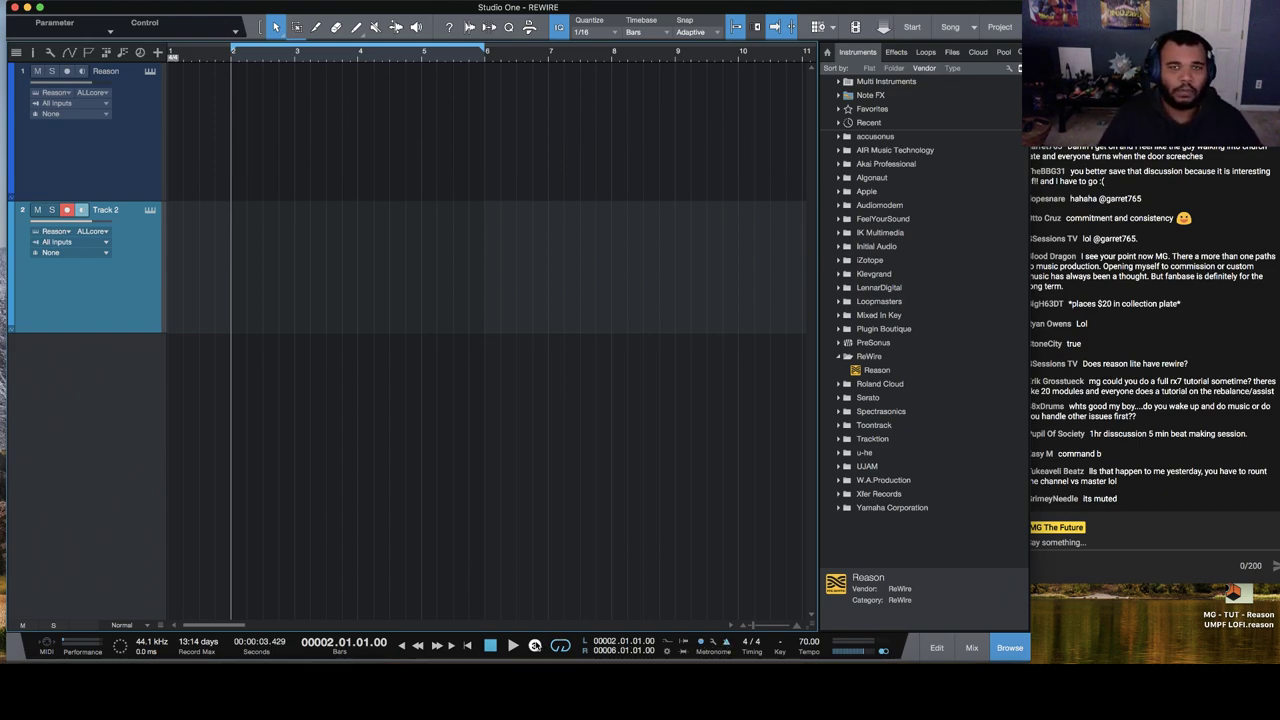
pyautogui.click(535, 645)
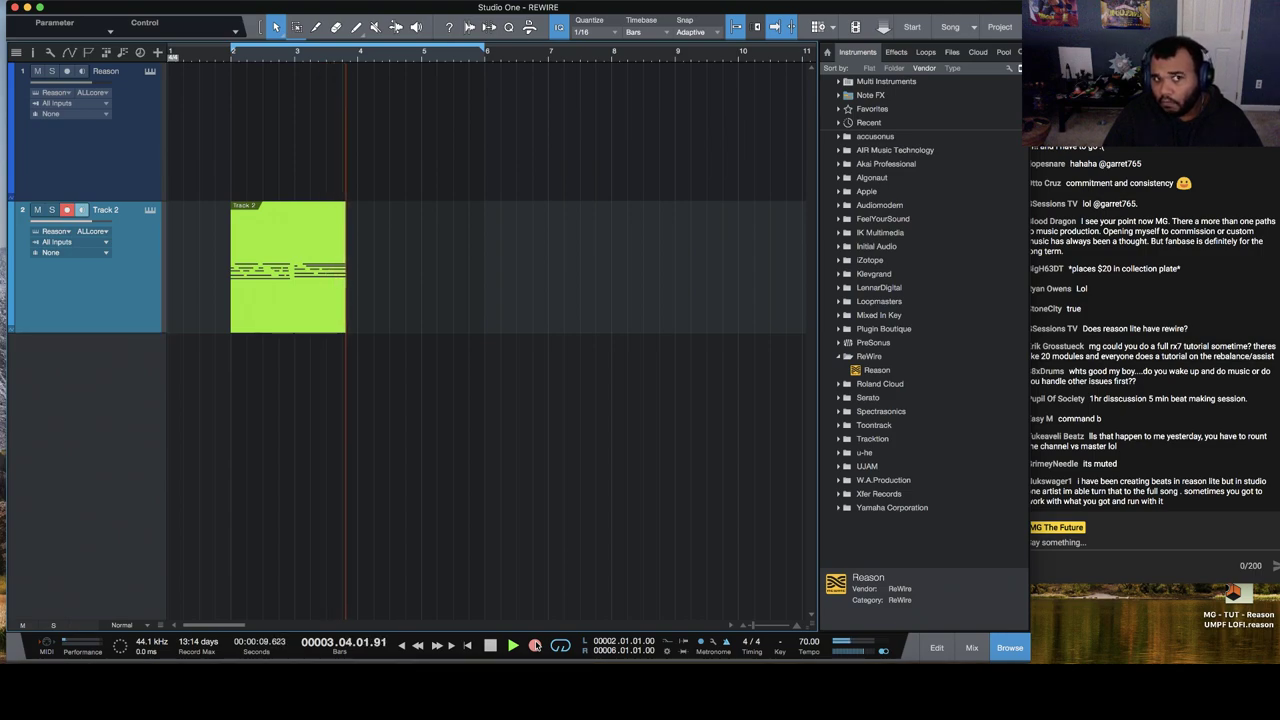
pyautogui.press('space')
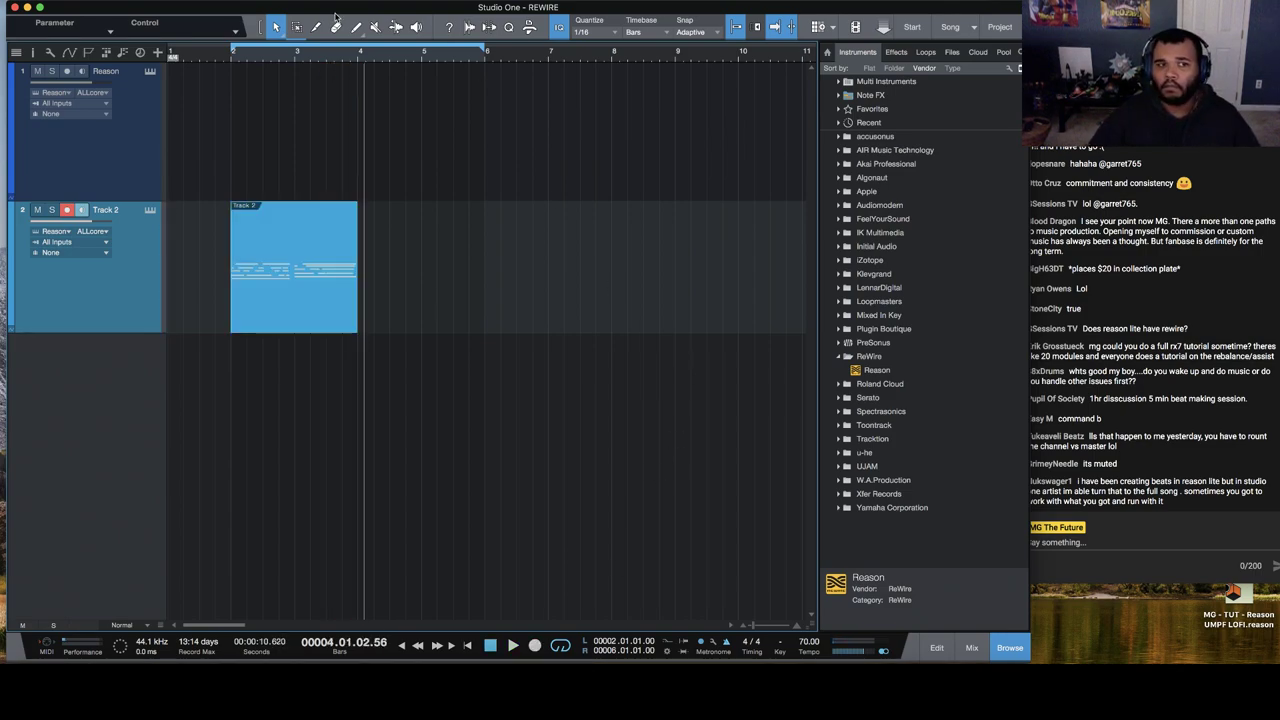
# Step: Play back the new take on Track 2 from bar 2
pyautogui.click(238, 57)
pyautogui.press('space')
pyautogui.click(231, 61)
pyautogui.press('space')
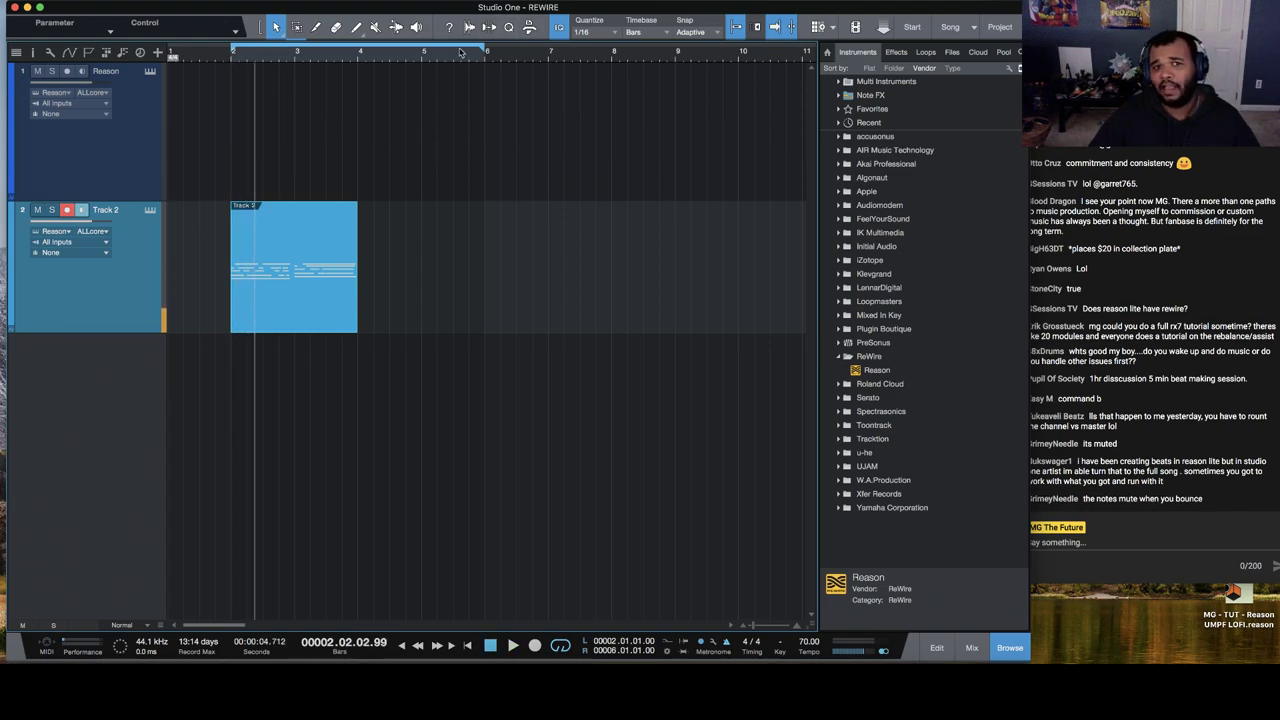
# Step: Shorten the loop range to bars 2 to 4 and play the new take within it
pyautogui.moveTo(486, 50); pyautogui.dragTo(390, 71)
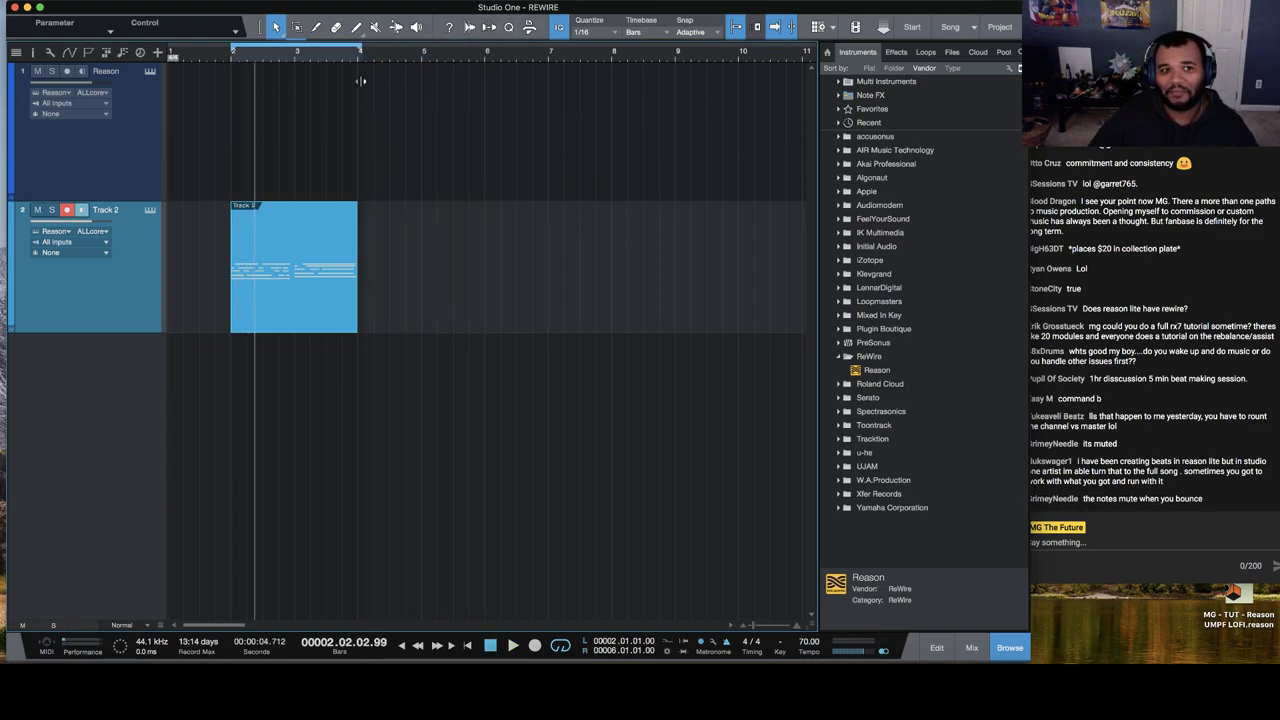
pyautogui.click(229, 61)
pyautogui.press('space')
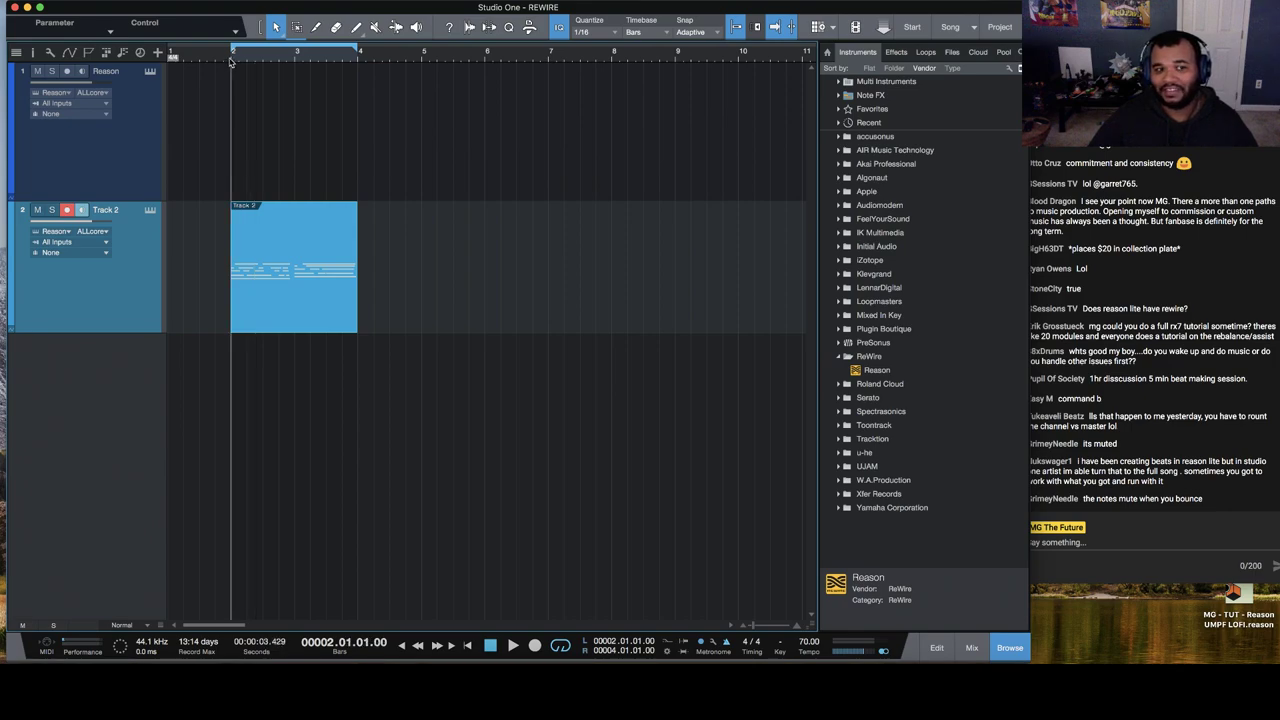
pyautogui.press('space')
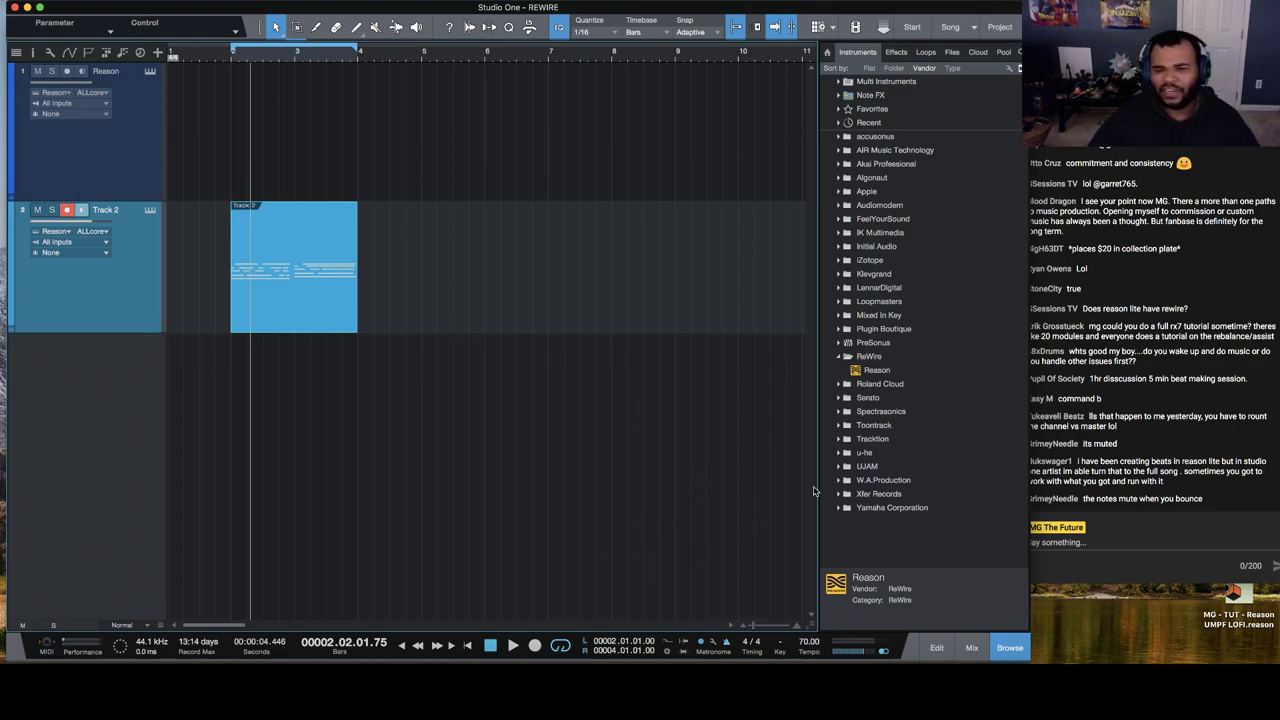
# Step: Switch to Reason, turn off automation recording on the Emotional Piano track and return to Studio One
pyautogui.click(632, 645)
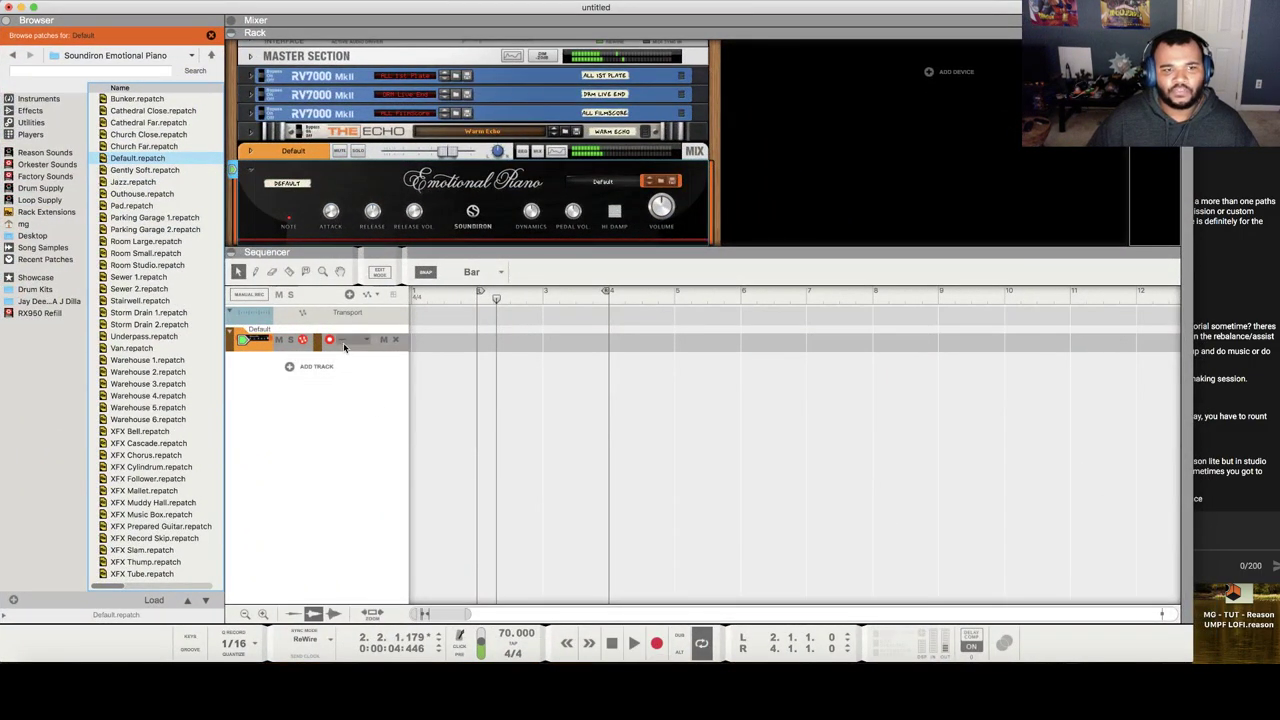
pyautogui.click(303, 341)
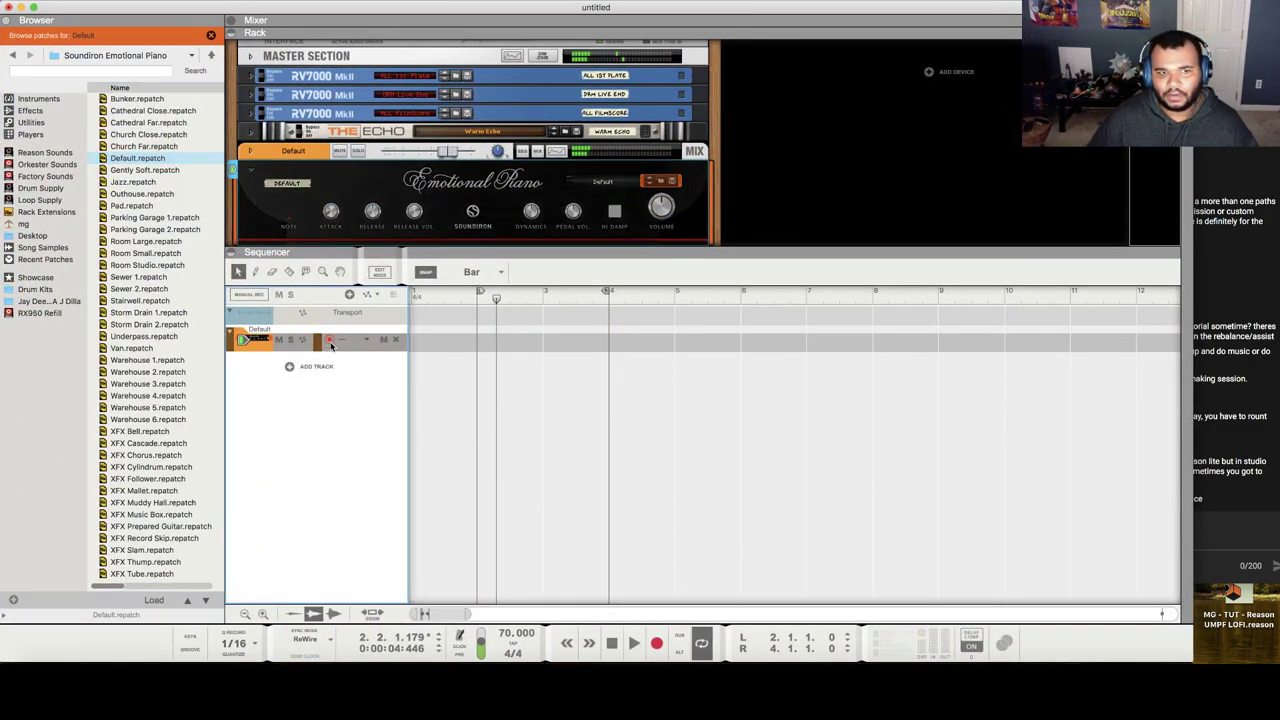
pyautogui.click(20, 7)
# Step: Play the Track 2 part from bar 2 with the changed Reason track setting
pyautogui.click(232, 62)
pyautogui.press('space')
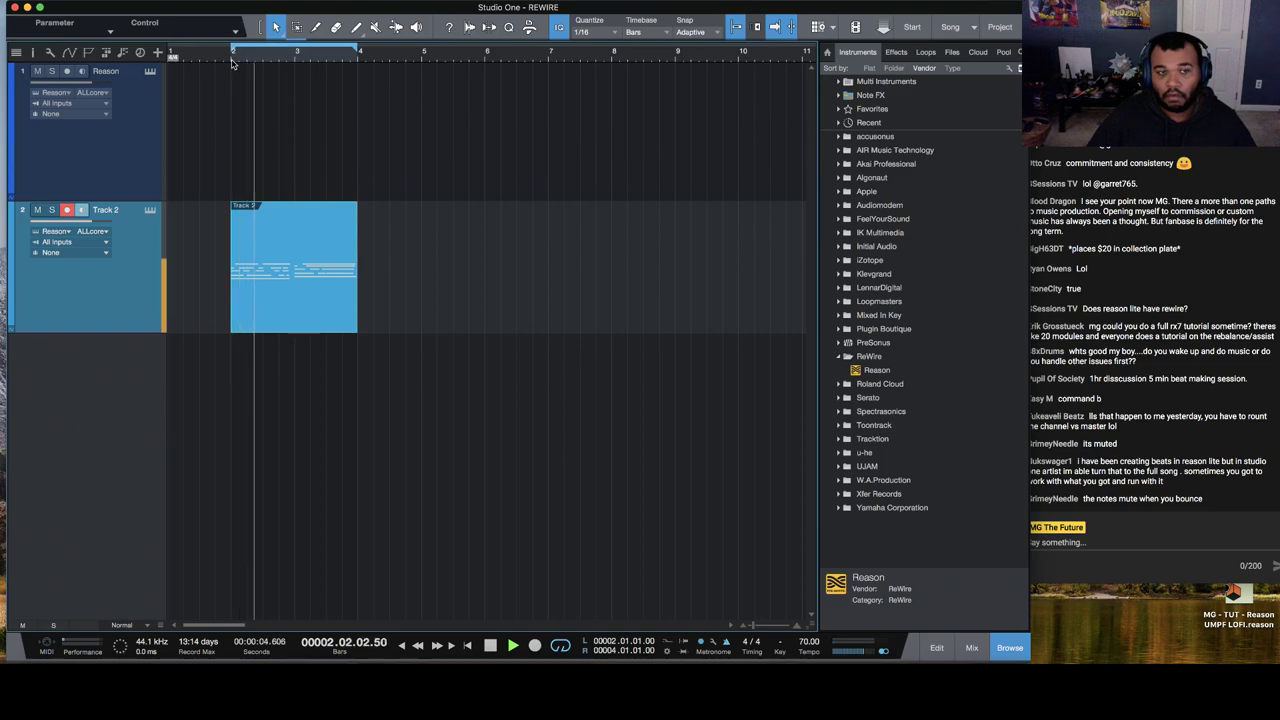
pyautogui.press('space')
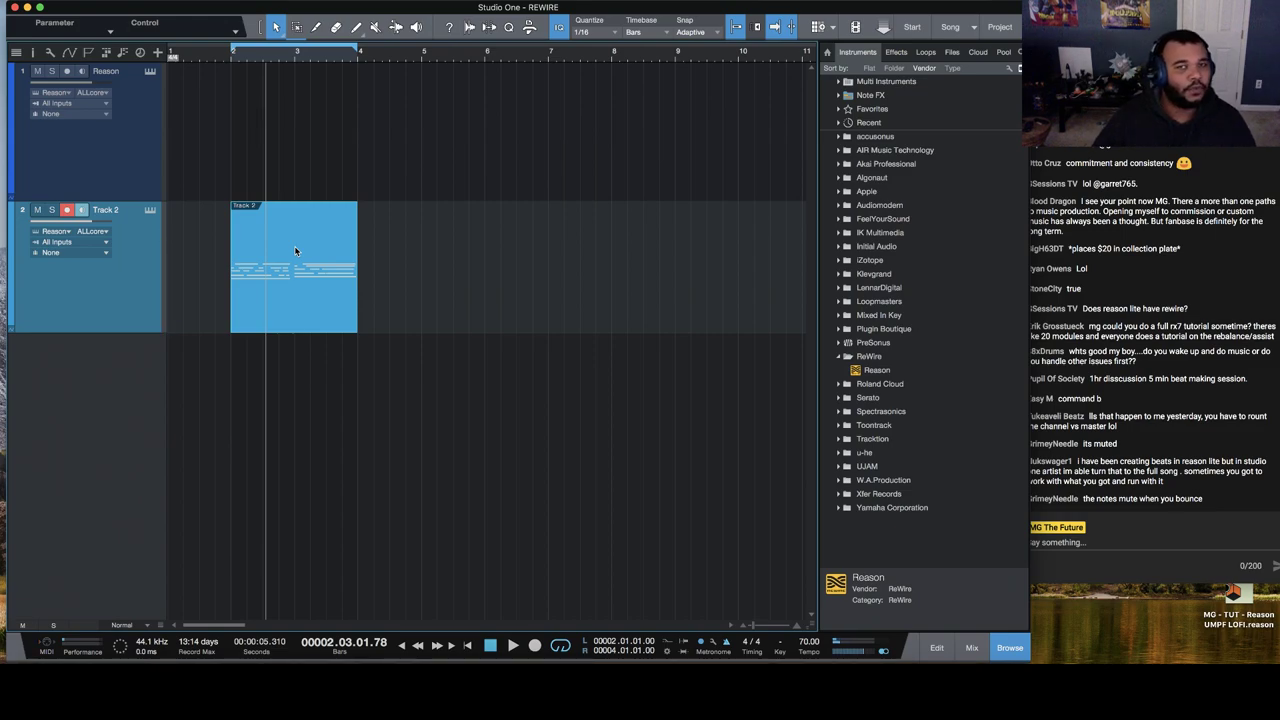
# Step: Add a stereo audio track below Track 2 and increase its height
pyautogui.rightClick(82, 425)
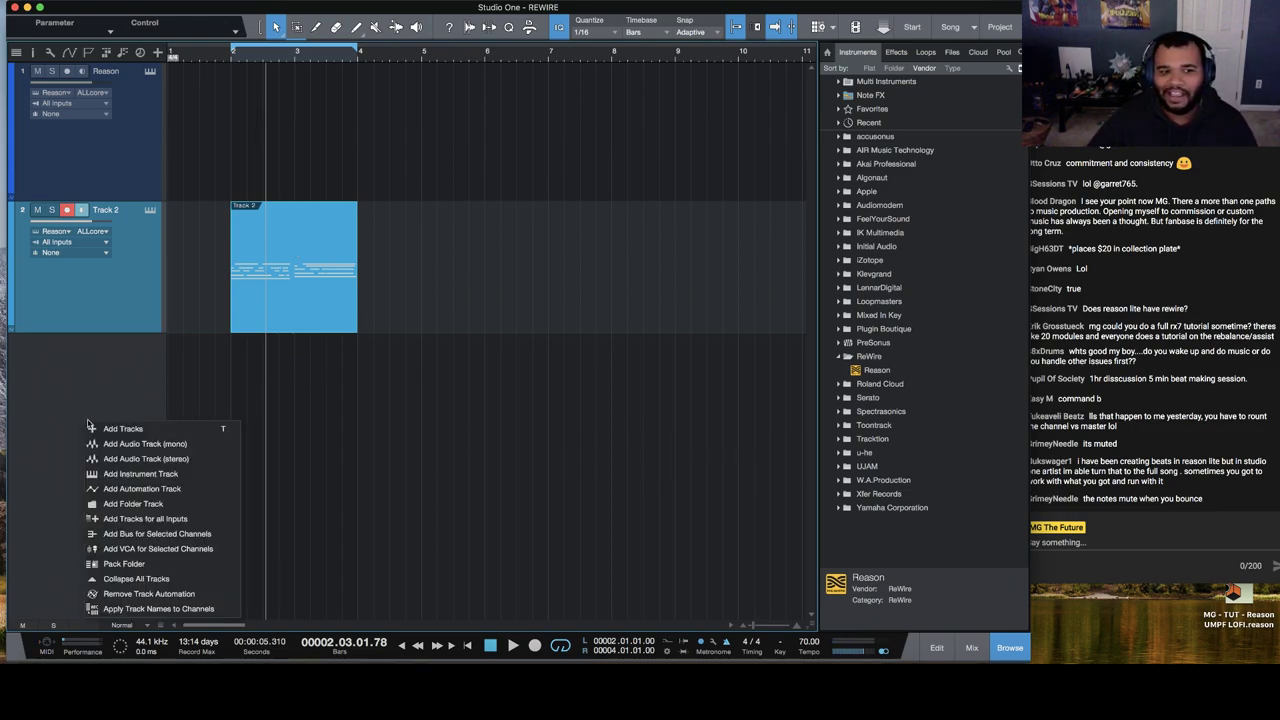
pyautogui.click(188, 460)
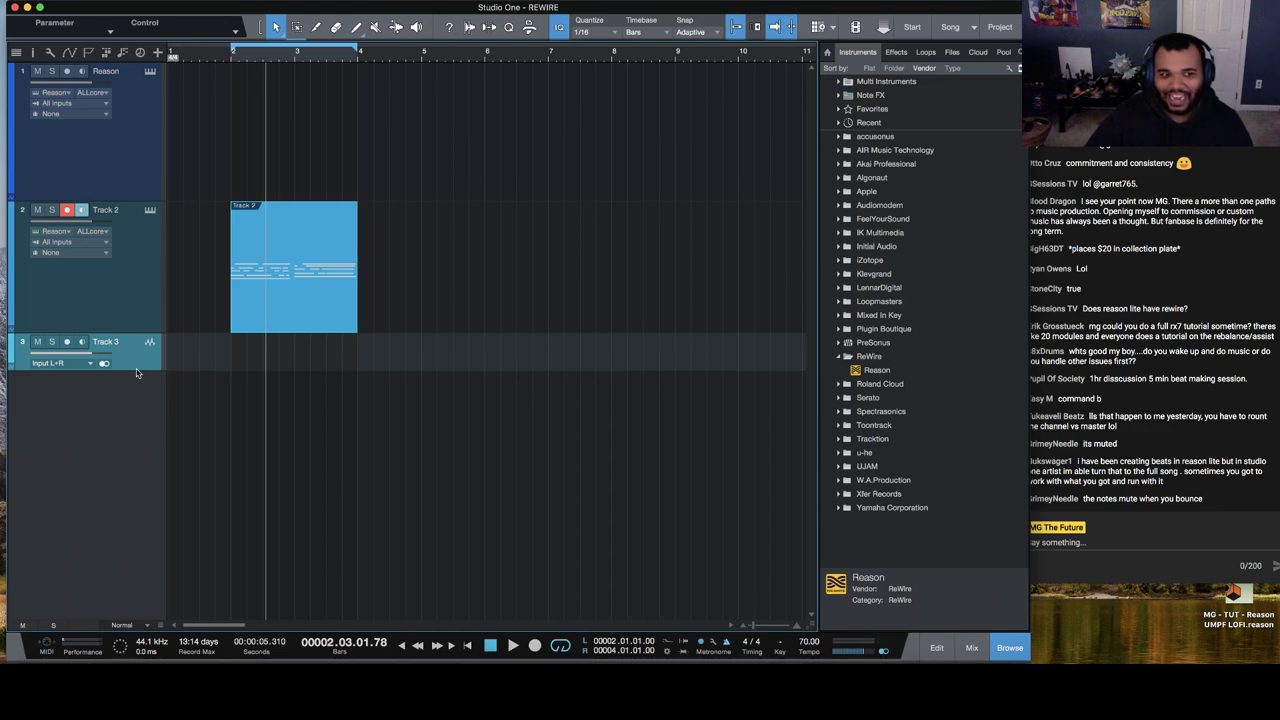
pyautogui.moveTo(136, 369); pyautogui.dragTo(136, 468)
# Step: Set Track 3's audio input to the instrument output Mix L+Mix R
pyautogui.click(86, 365)
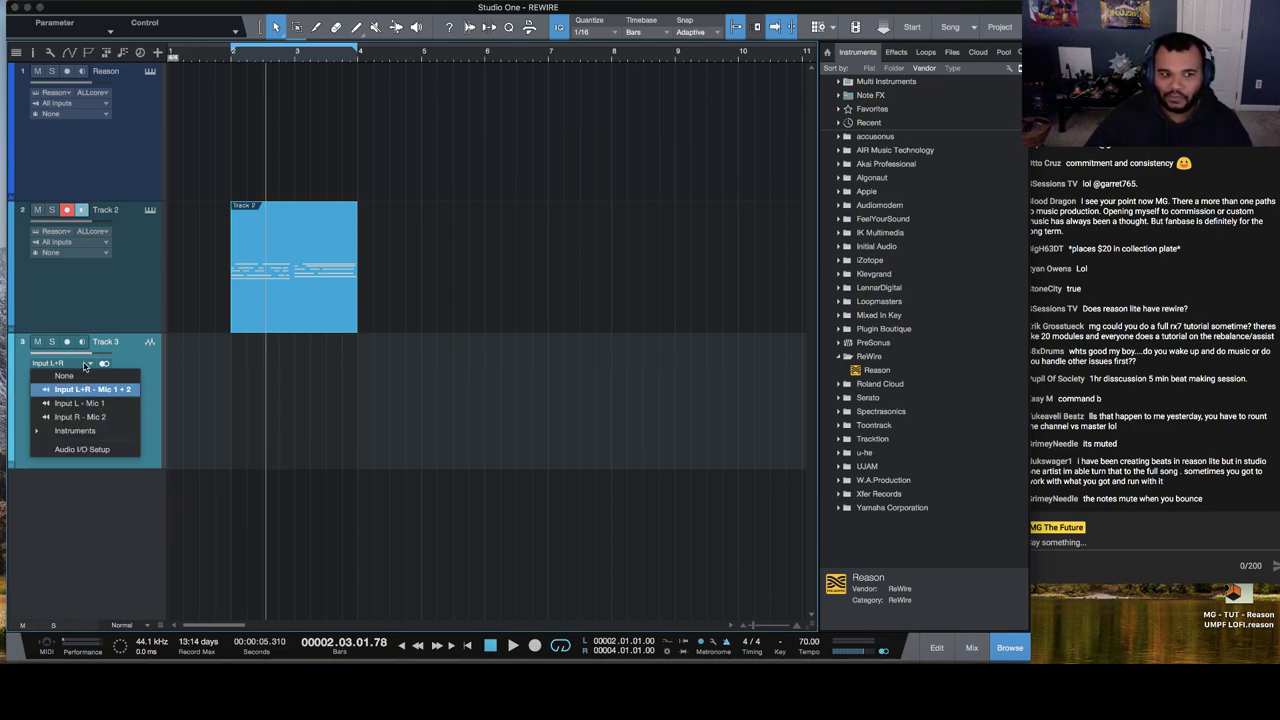
pyautogui.click(85, 366)
pyautogui.click(98, 378)
pyautogui.click(108, 374)
pyautogui.click(88, 366)
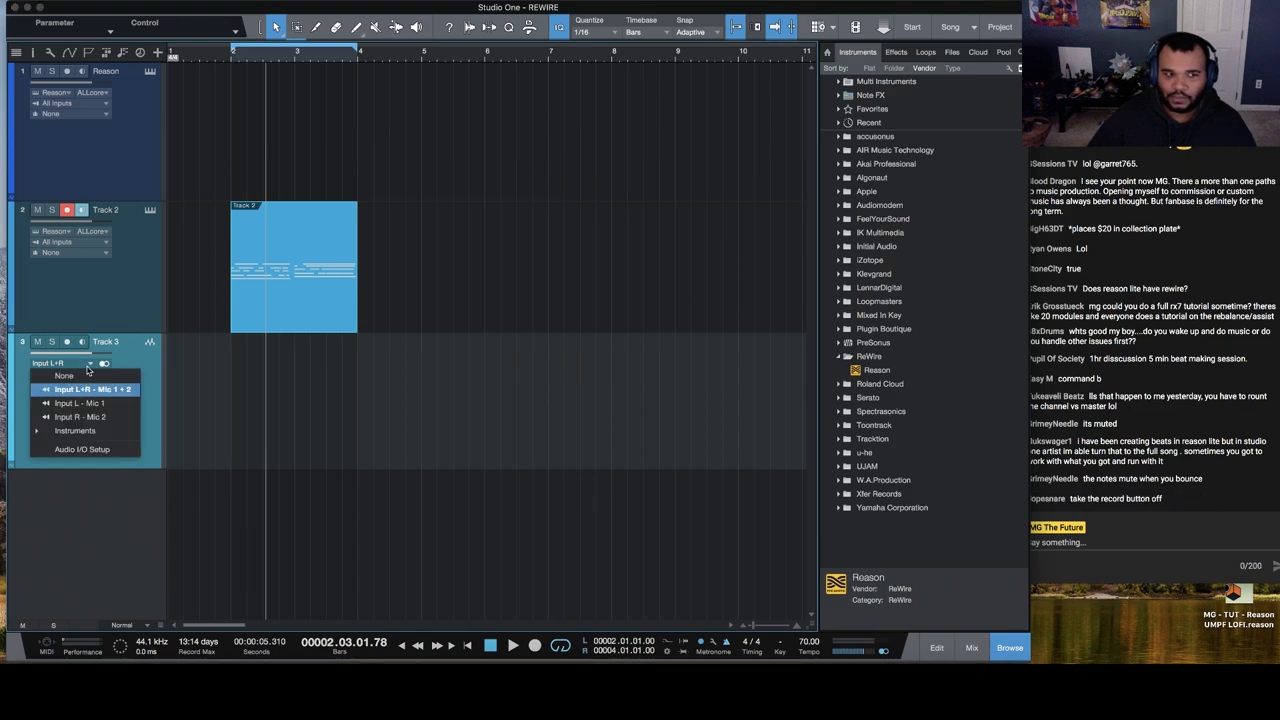
pyautogui.click(98, 432)
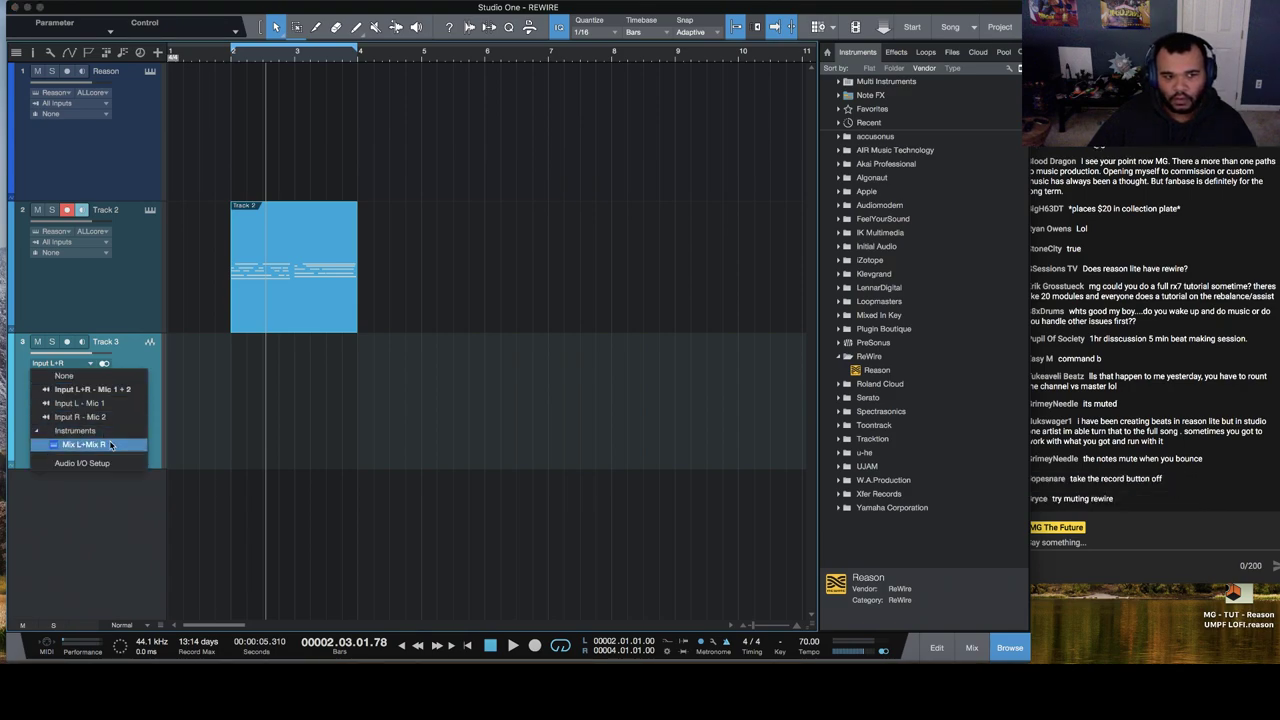
pyautogui.click(111, 446)
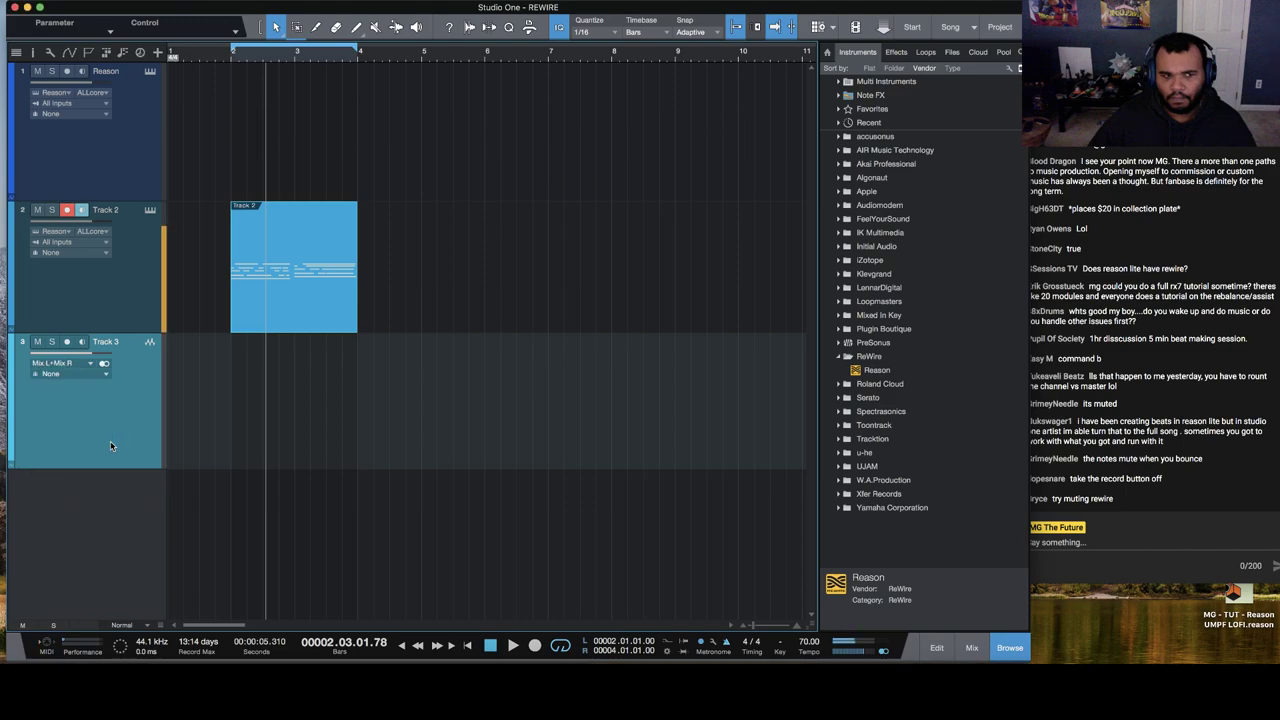
# Step: Enable monitoring and recording on Track 3, and record the played chords as notes and audio from bar 2 to bar 4
pyautogui.click(81, 342)
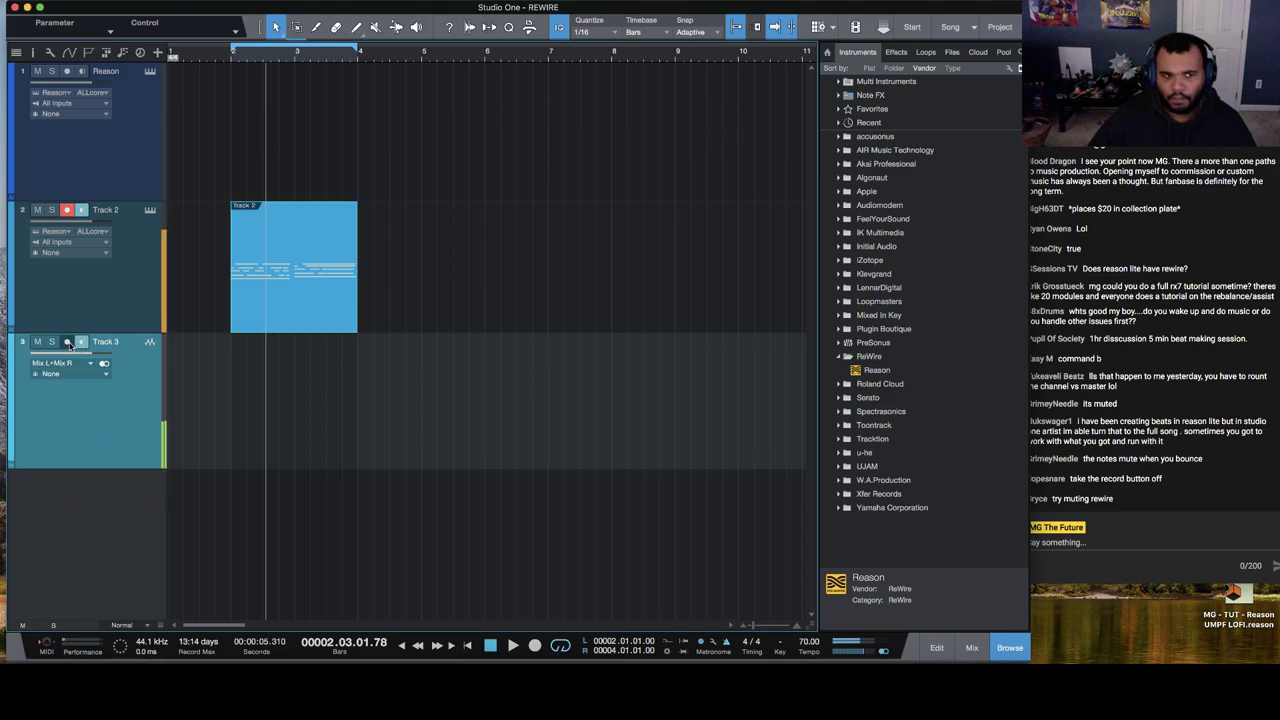
pyautogui.click(67, 342)
pyautogui.click(233, 56)
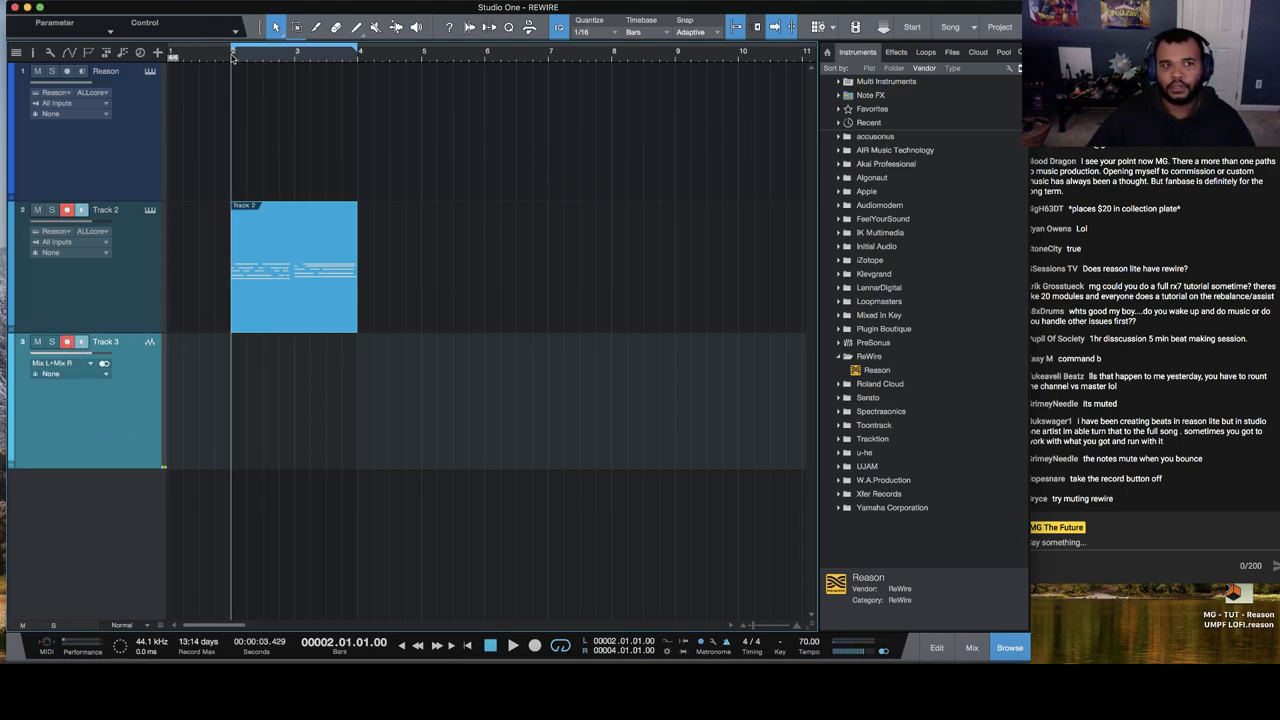
pyautogui.click(535, 647)
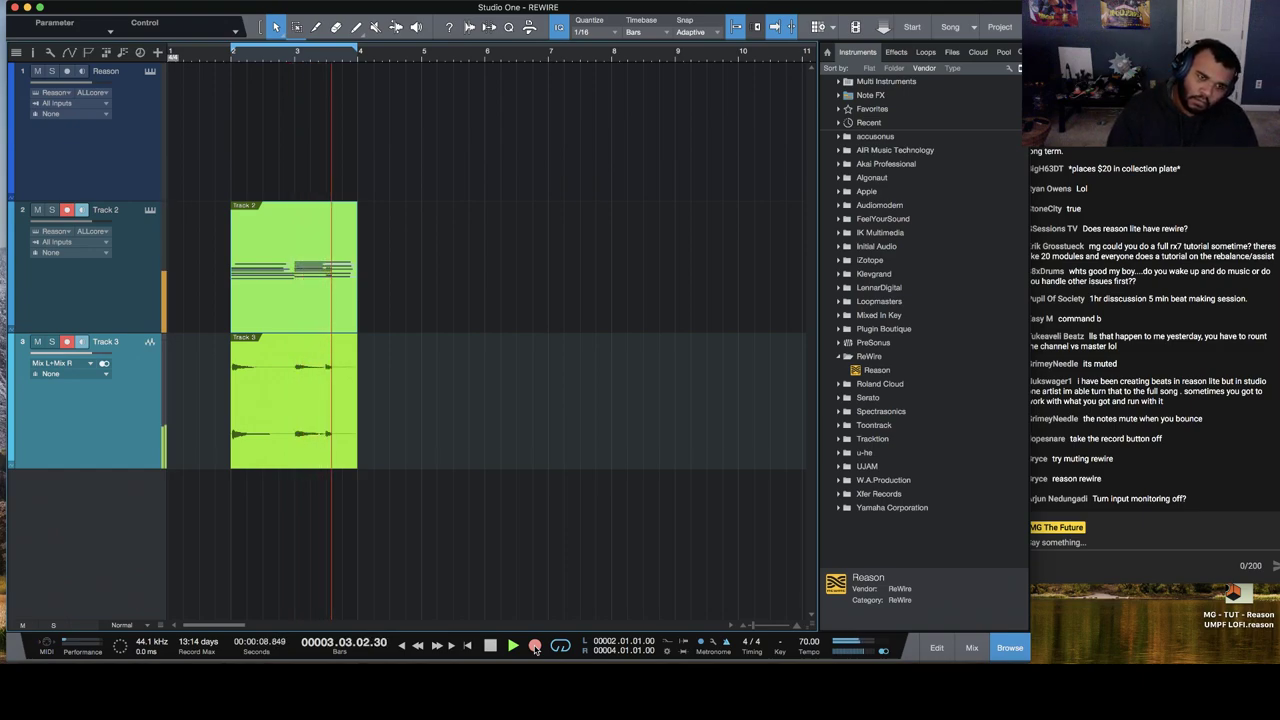
pyautogui.click(535, 648)
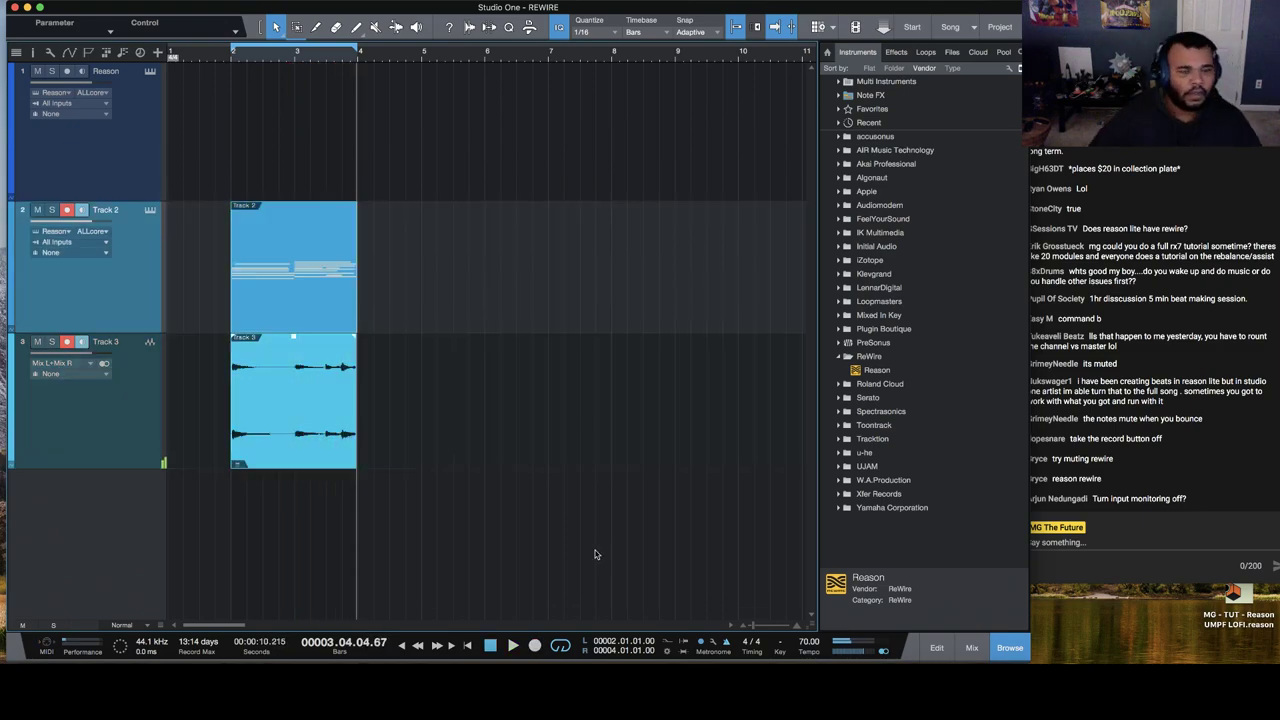
# Step: Move the note part earlier on Track 2 and the audio clip to about bar 5 on Track 3, and play from there
pyautogui.moveTo(330, 278); pyautogui.dragTo(283, 285)
pyautogui.click(422, 62)
pyautogui.press('space')
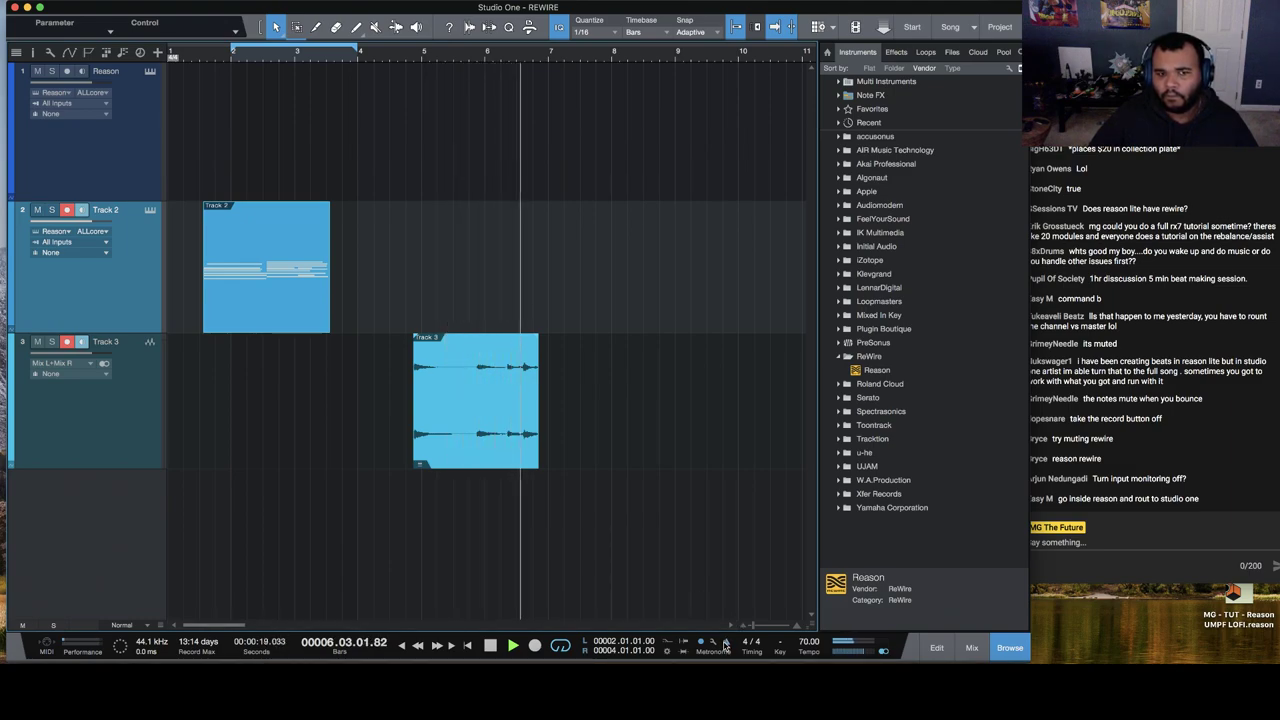
pyautogui.press('space')
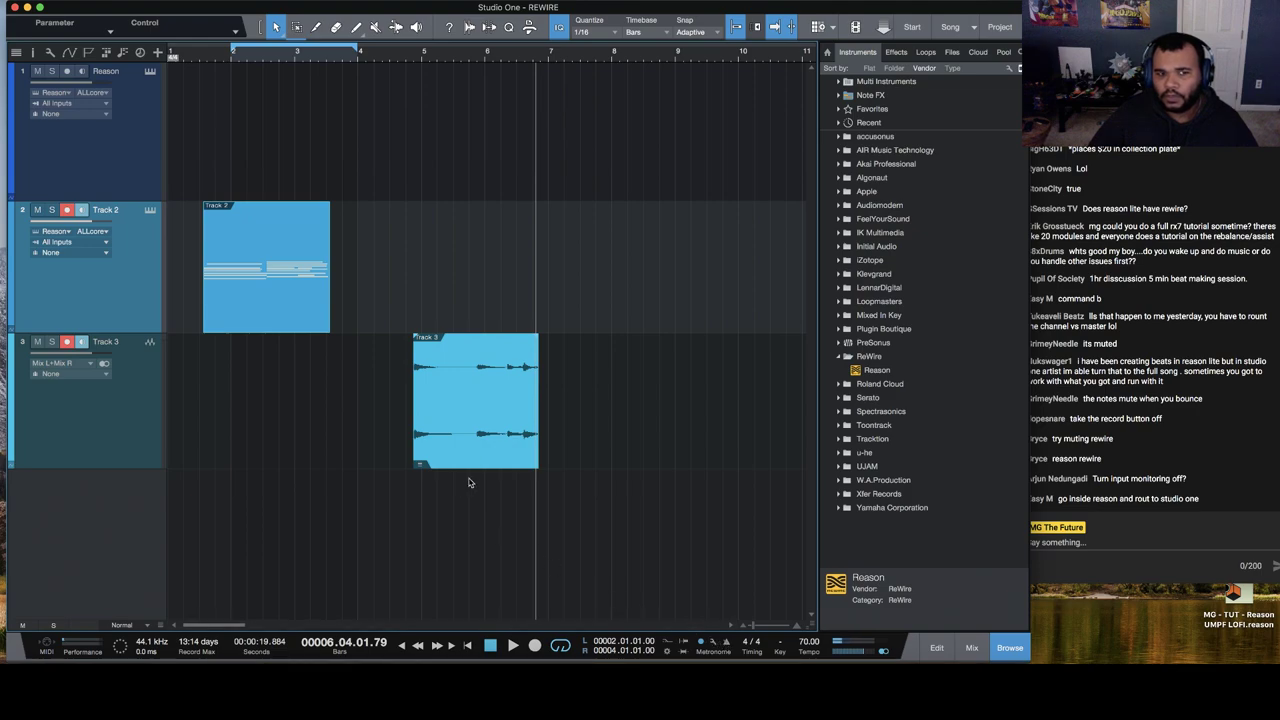
# Step: Delete the recorded audio clip from Track 3 and move the Track 2 note part back to bar 2
pyautogui.click(487, 446)
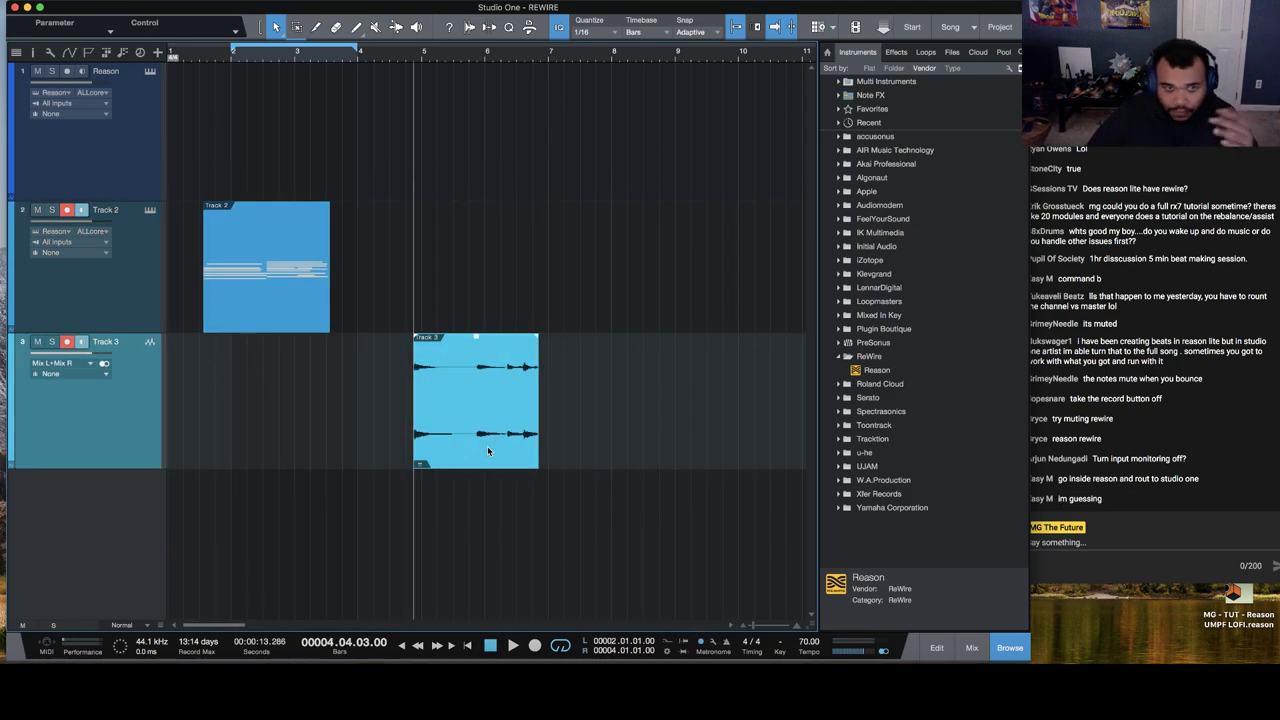
pyautogui.press('Delete')
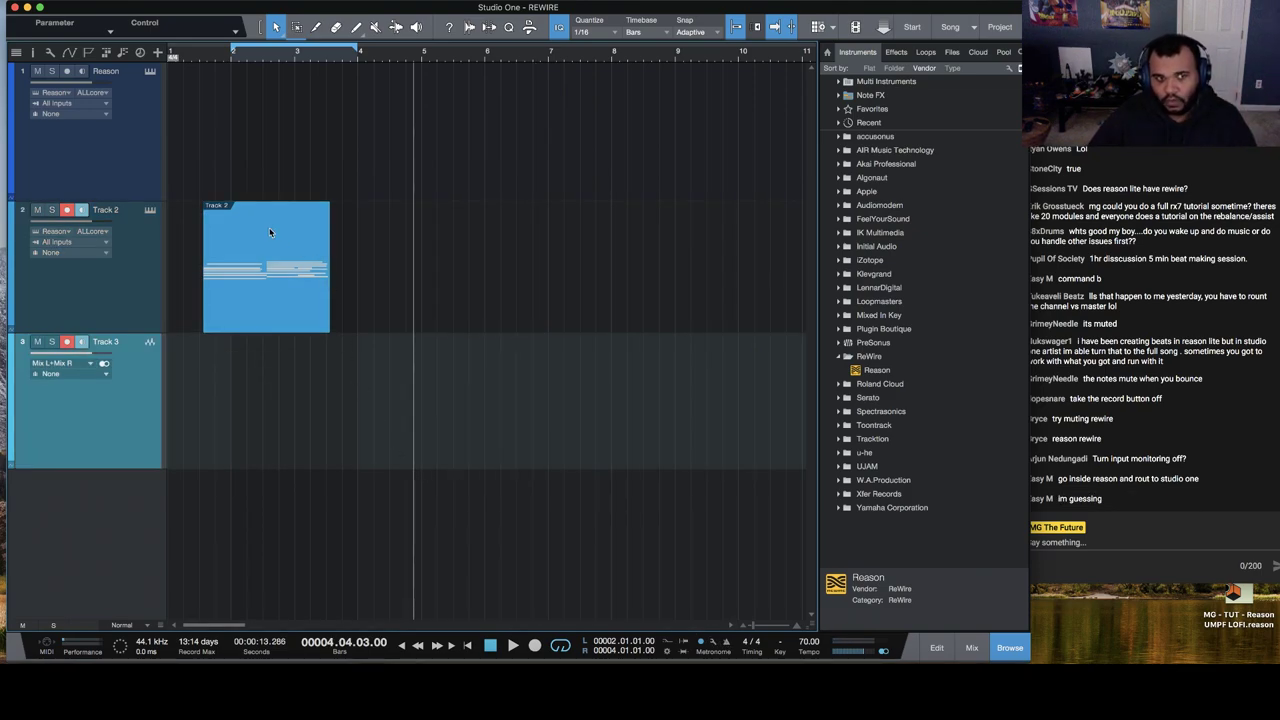
pyautogui.moveTo(257, 253); pyautogui.dragTo(285, 253)
pyautogui.press('space')
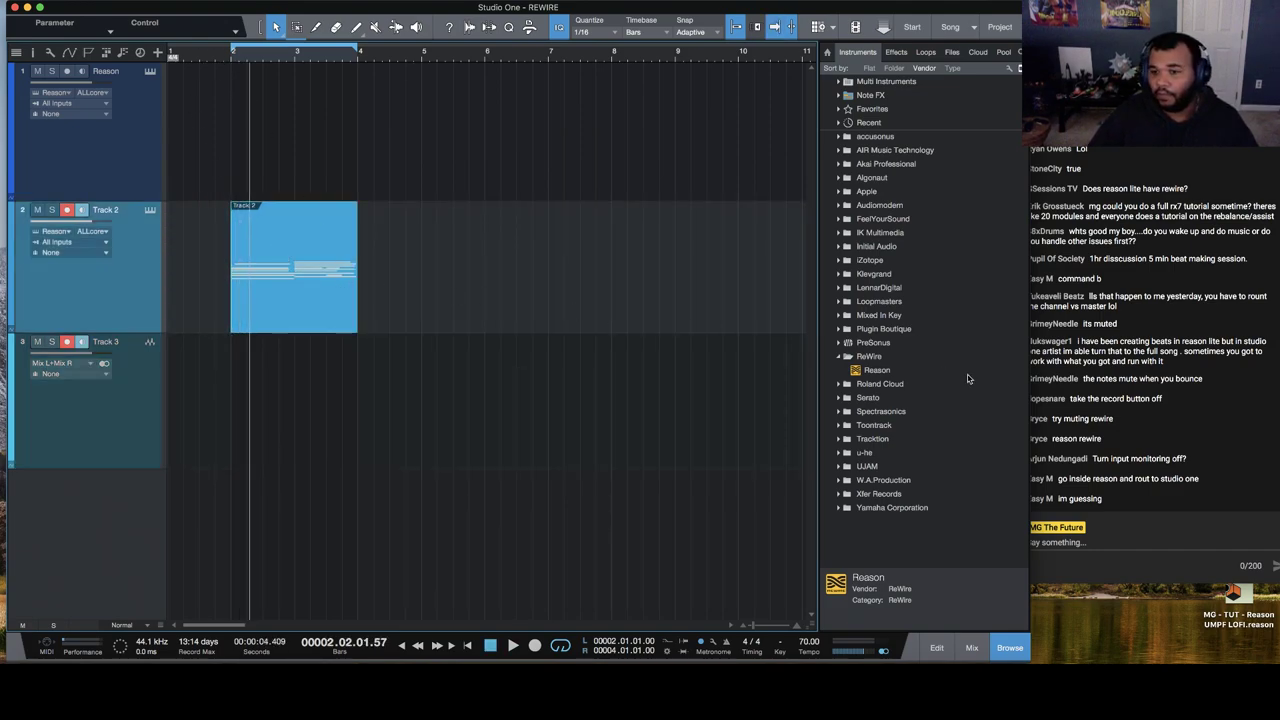
# Step: Turn off monitoring and record arming on Track 2 while playing its part from bar 2
pyautogui.click(1132, 426)
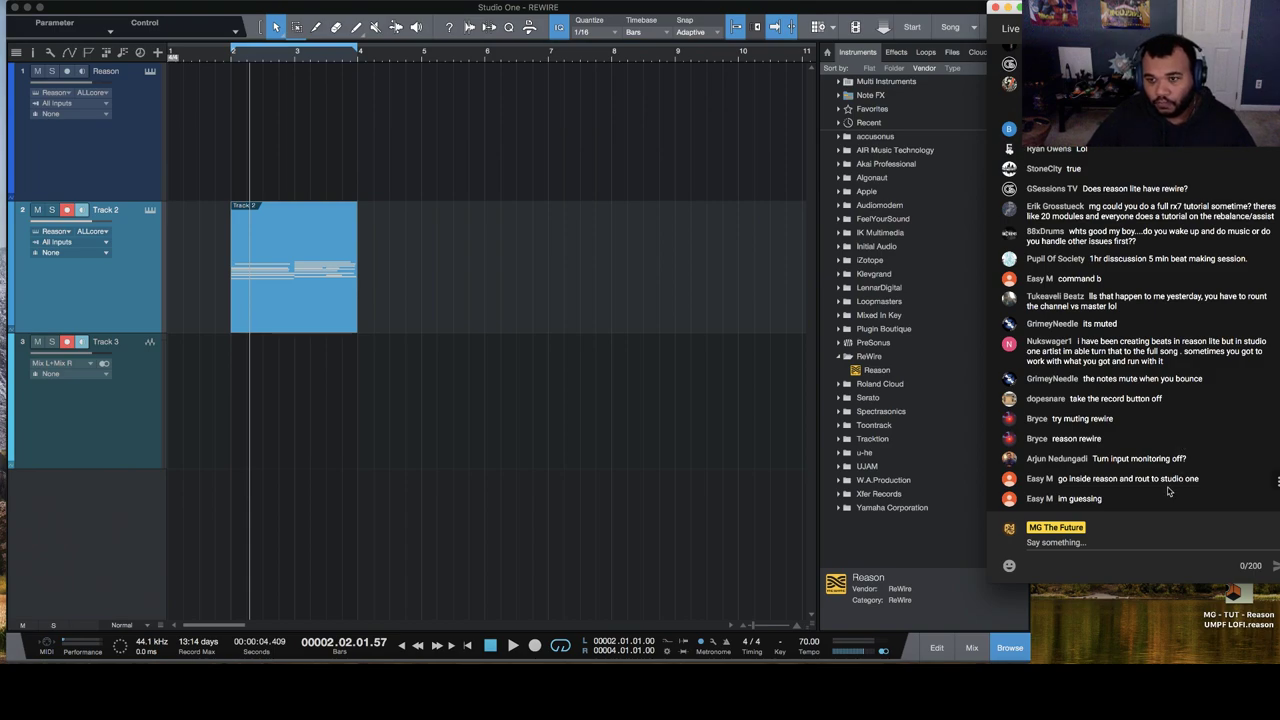
pyautogui.click(84, 211)
pyautogui.click(231, 58)
pyautogui.press('space')
pyautogui.click(84, 211)
pyautogui.click(66, 210)
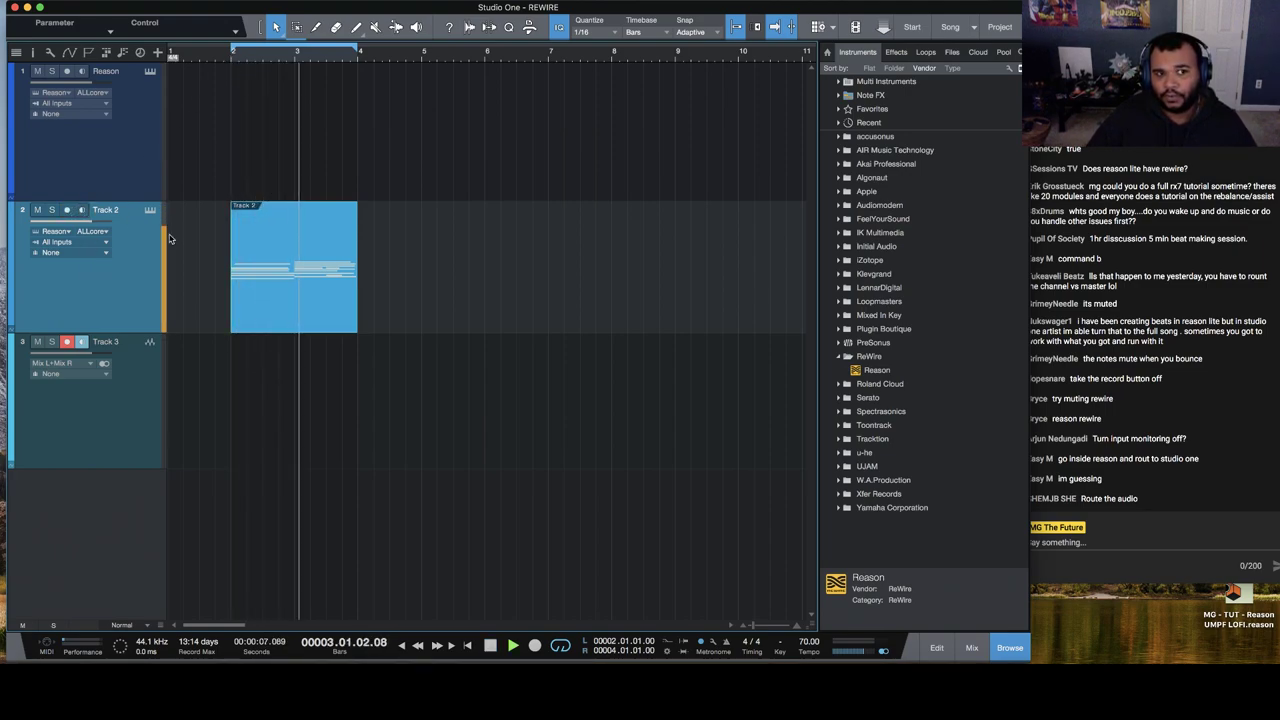
# Step: Move the note part up to the Reason track at bar 2 and play it with record arming switched off, then rearm the track
pyautogui.moveTo(343, 259); pyautogui.dragTo(321, 146)
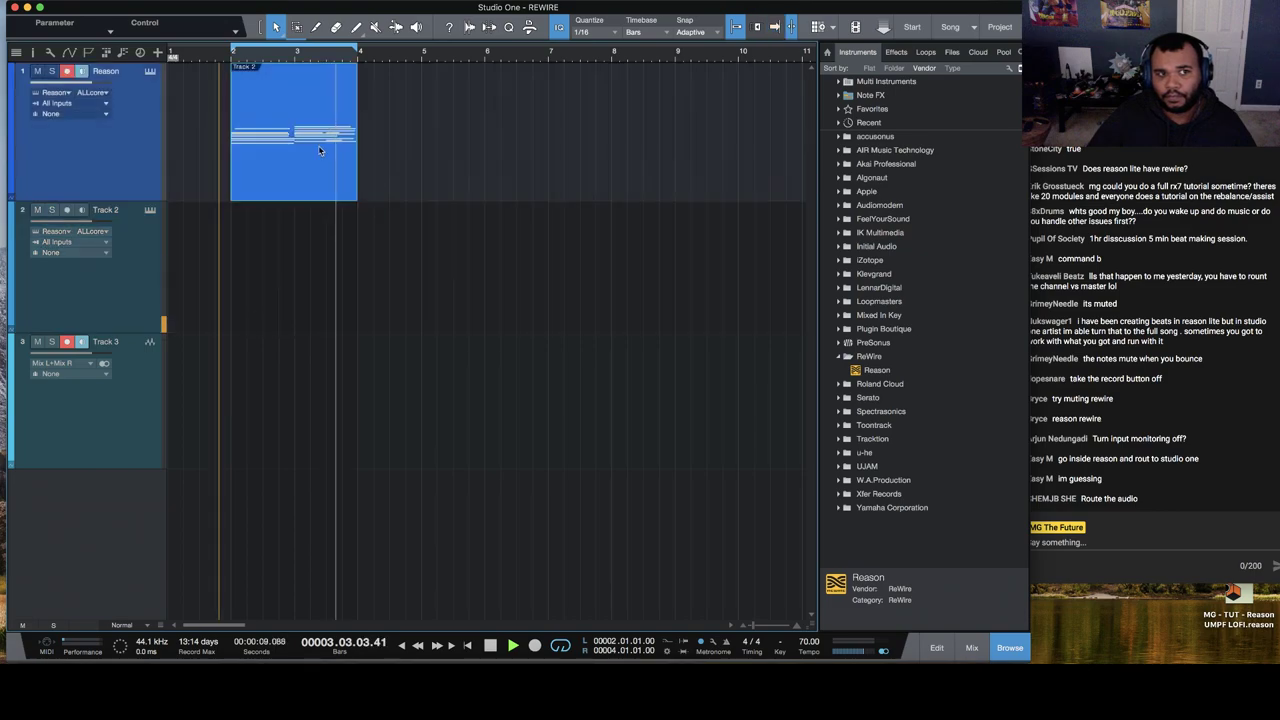
pyautogui.click(67, 71)
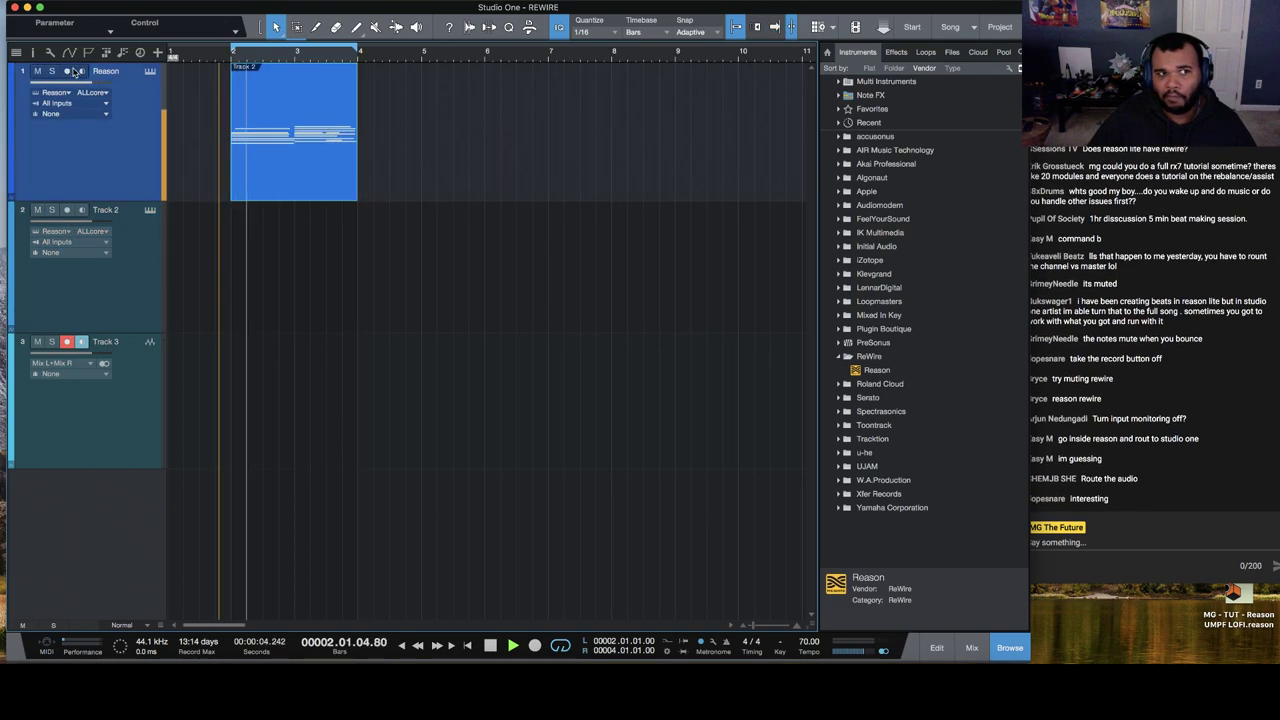
pyautogui.click(67, 71)
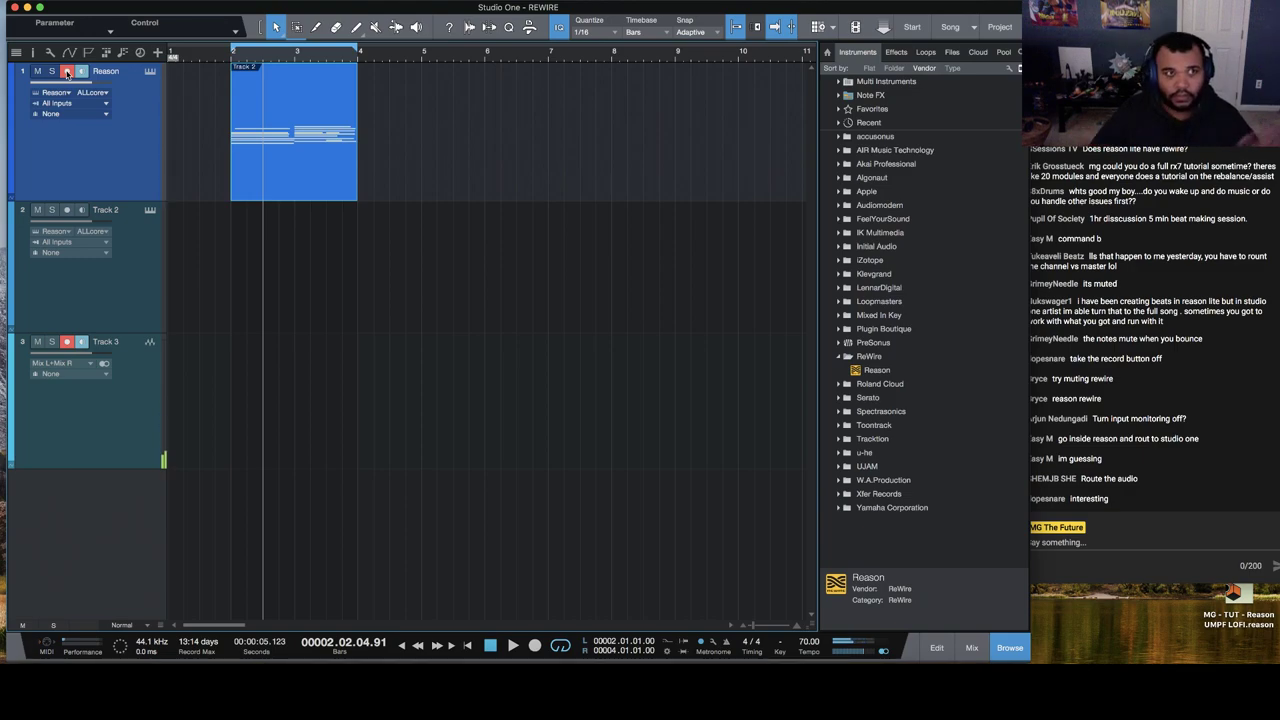
pyautogui.click(1228, 478)
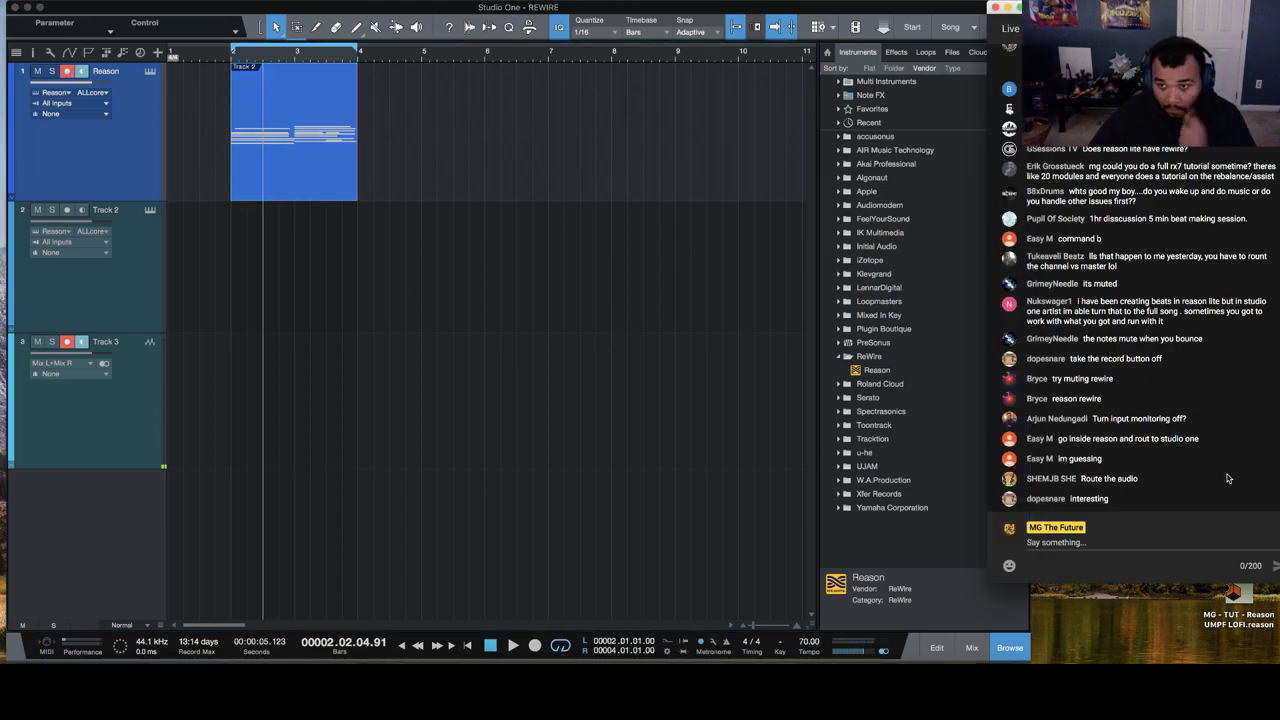
pyautogui.moveTo(1082, 478); pyautogui.dragTo(1140, 481)
pyautogui.click(1118, 490)
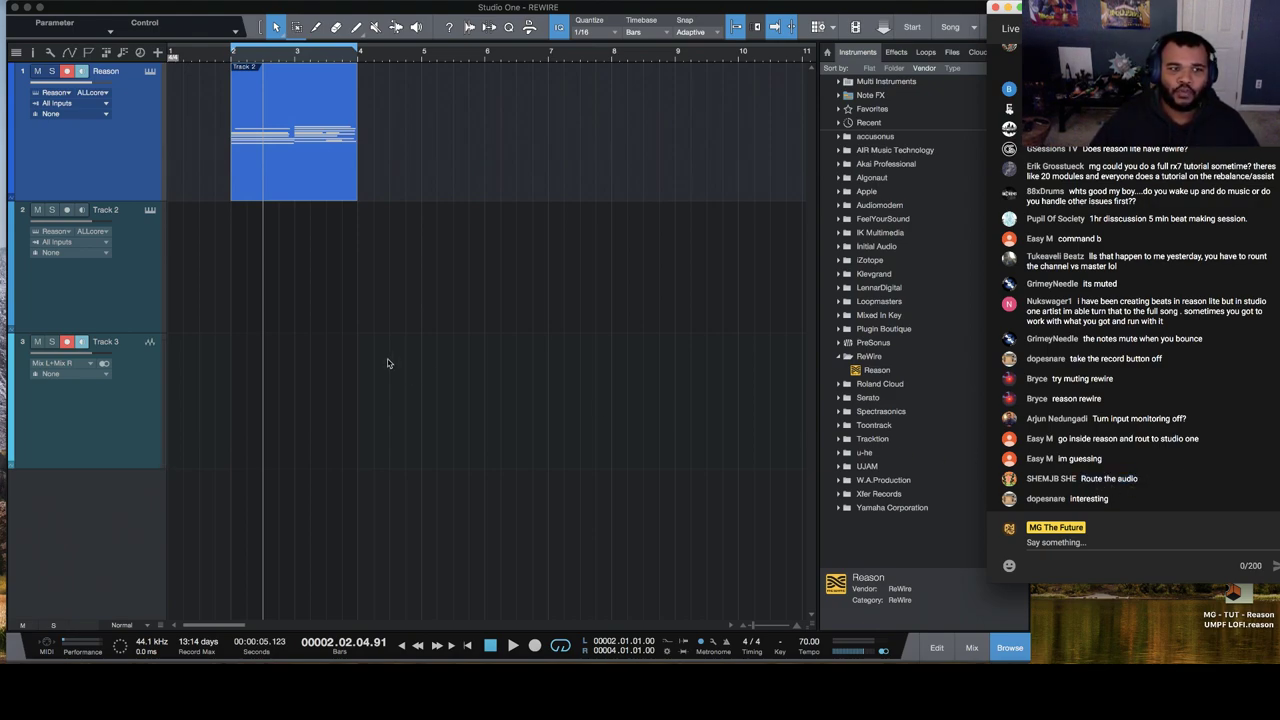
pyautogui.click(874, 372)
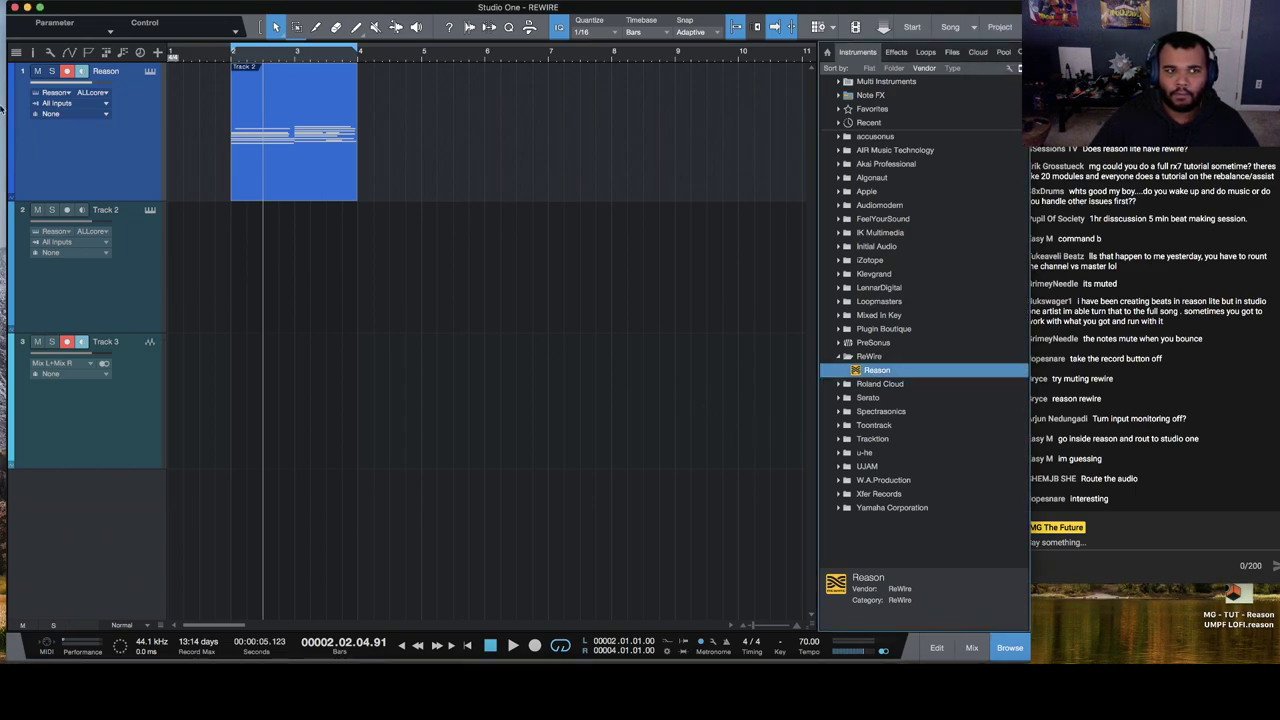
# Step: Keep Reason as the Reason track's instrument, set its ReWire destination to Default (mix channel) and play the part
pyautogui.click(66, 93)
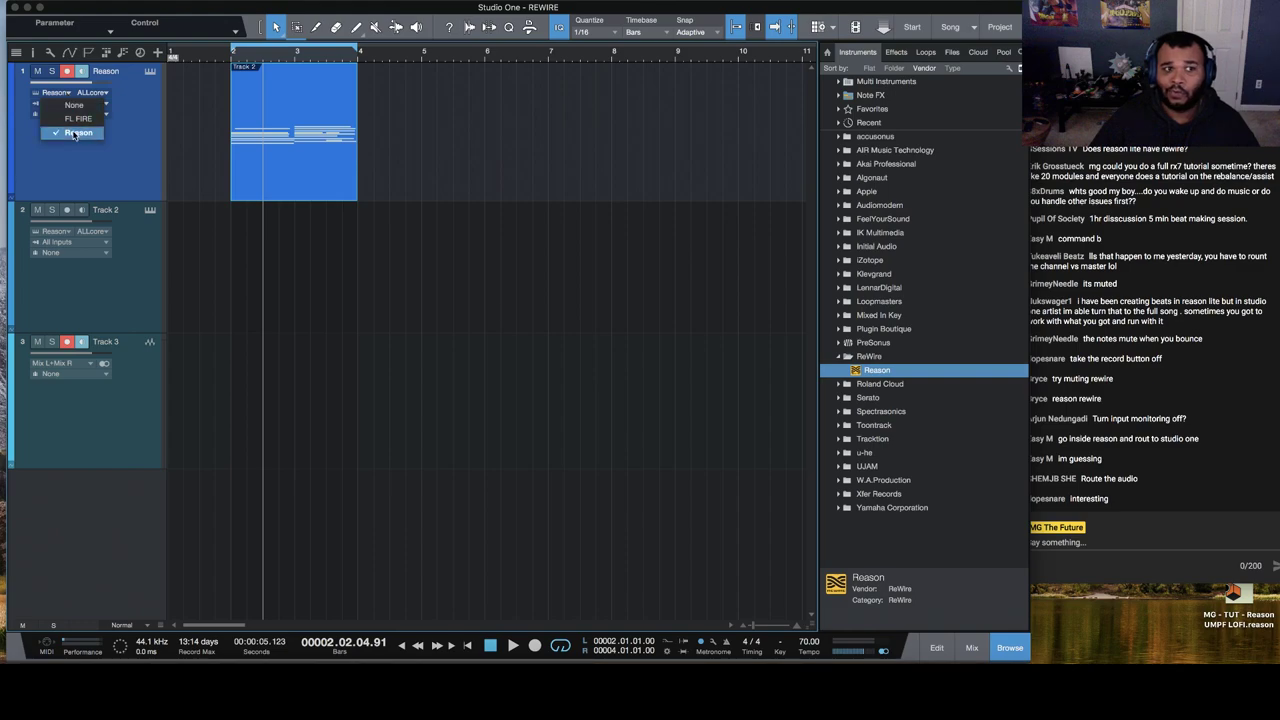
pyautogui.click(75, 133)
pyautogui.click(100, 94)
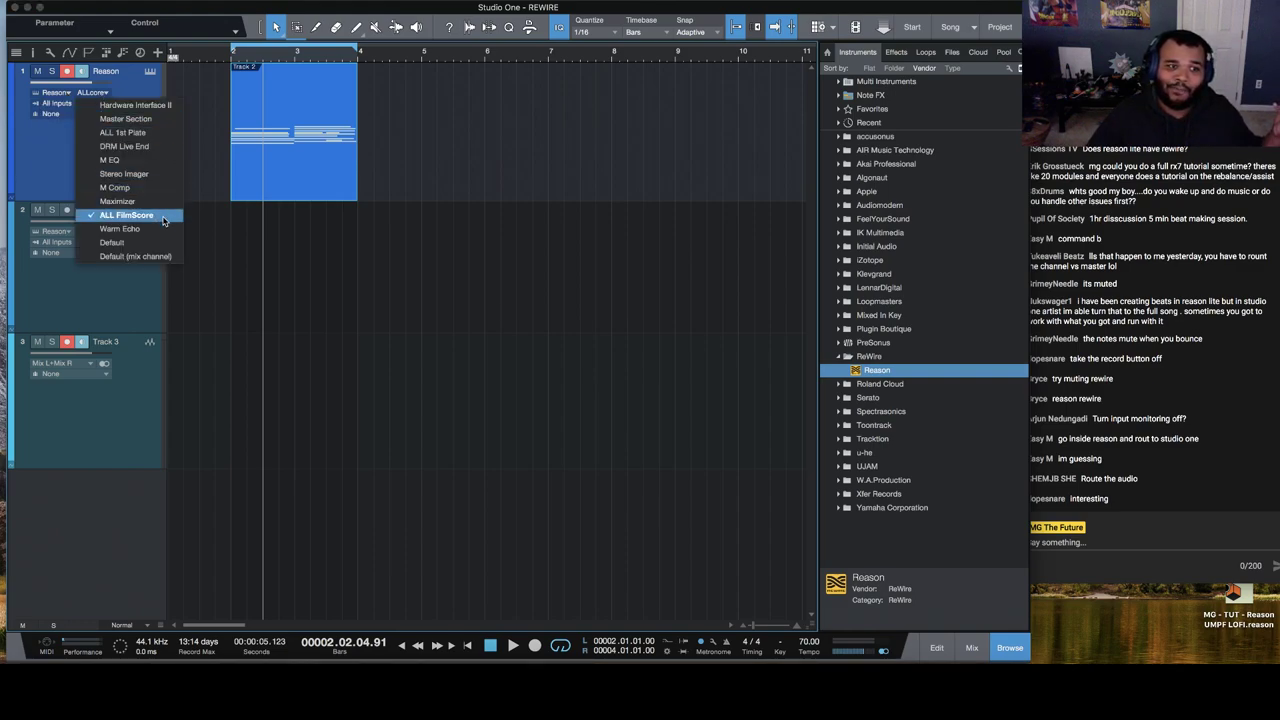
pyautogui.click(163, 257)
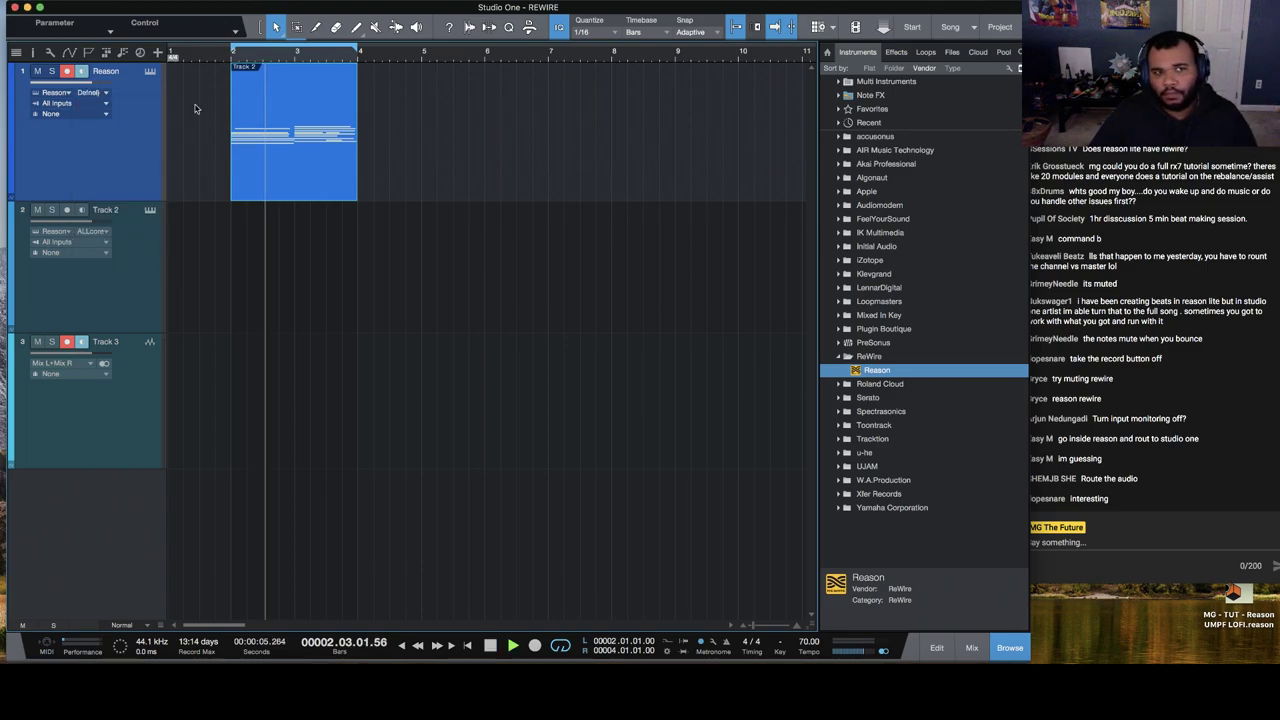
pyautogui.press('space')
pyautogui.press('space')
# Step: Try Master Section and ALL FilmScore as the Reason track's destination from bar 2, ending on Master Section
pyautogui.click(100, 92)
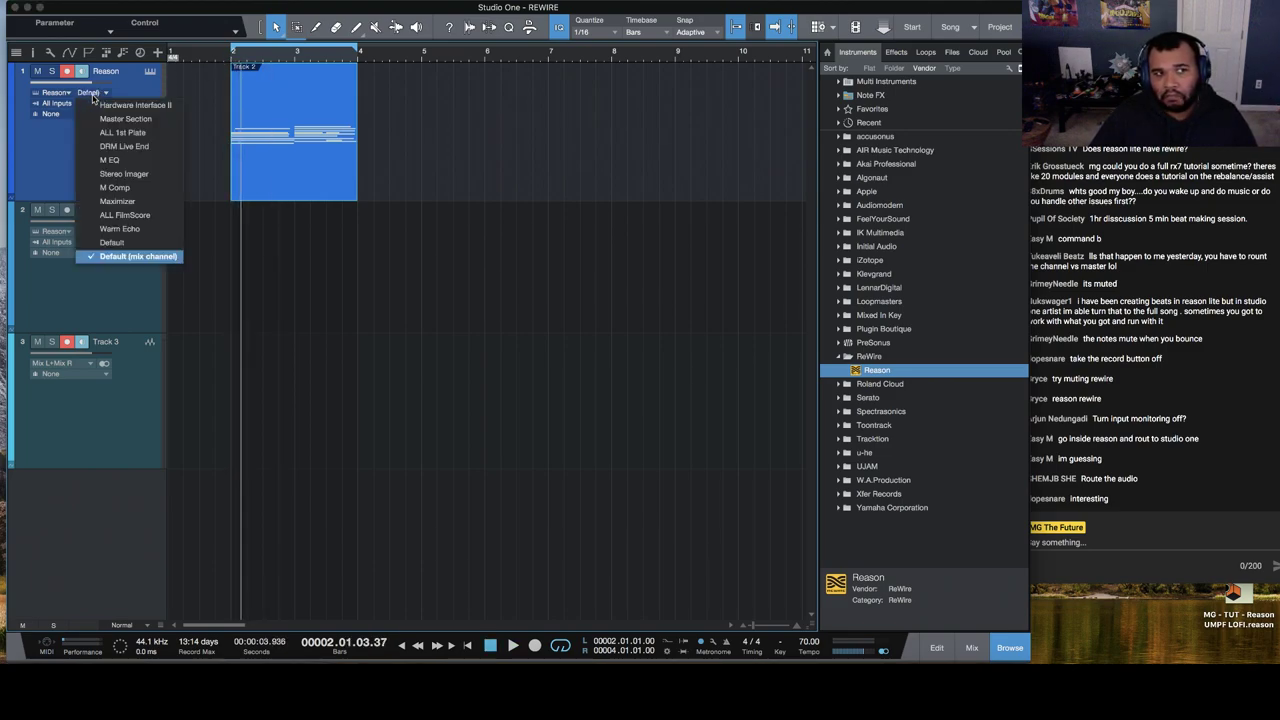
pyautogui.click(148, 120)
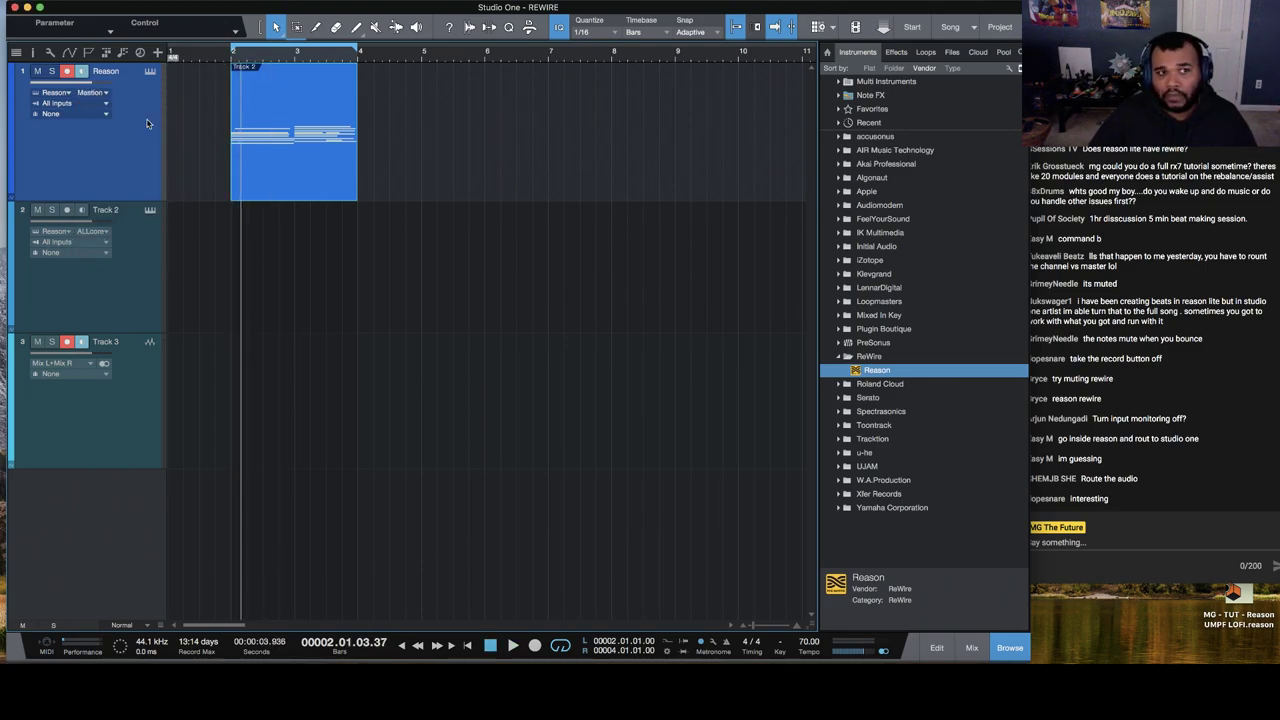
pyautogui.click(100, 93)
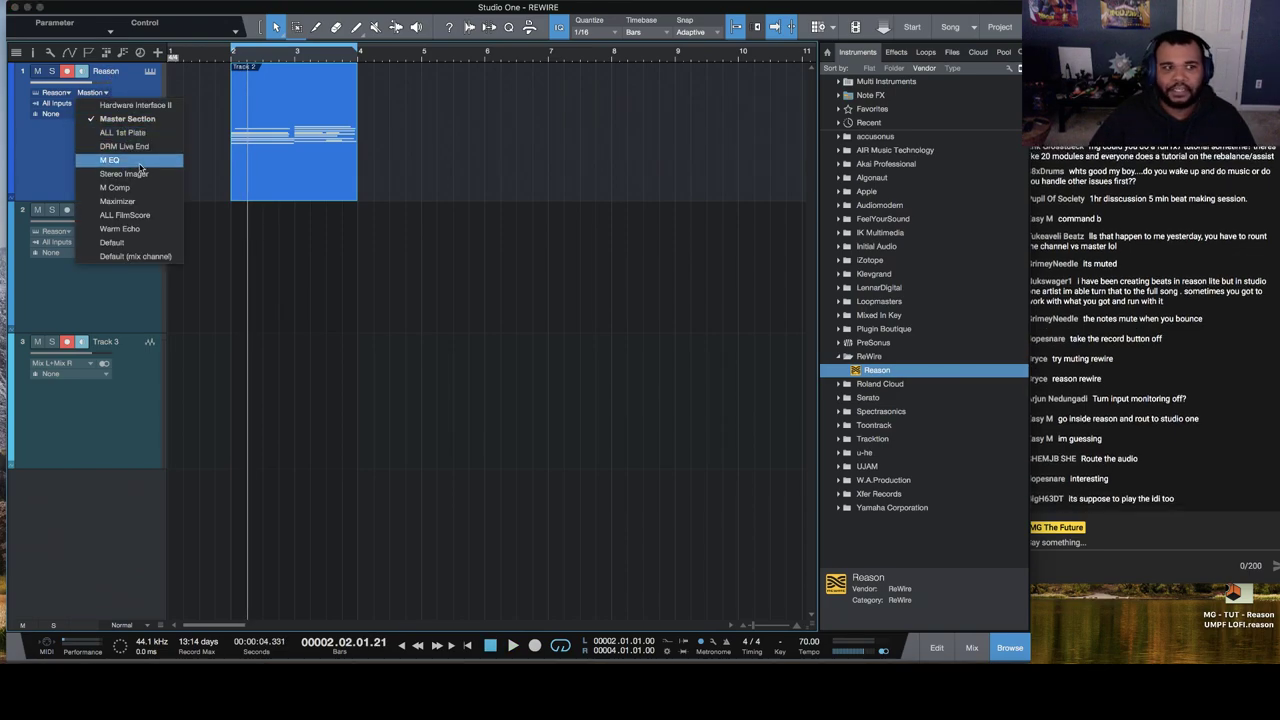
pyautogui.click(150, 216)
pyautogui.click(232, 57)
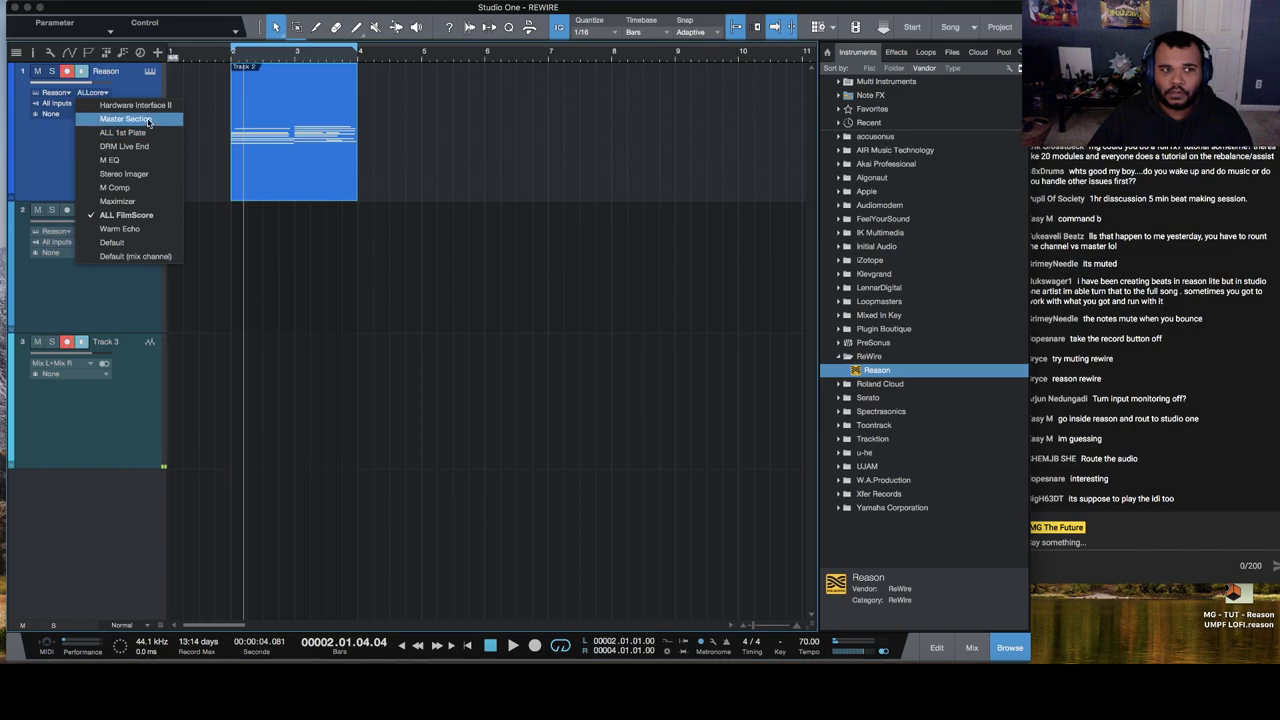
pyautogui.click(122, 118)
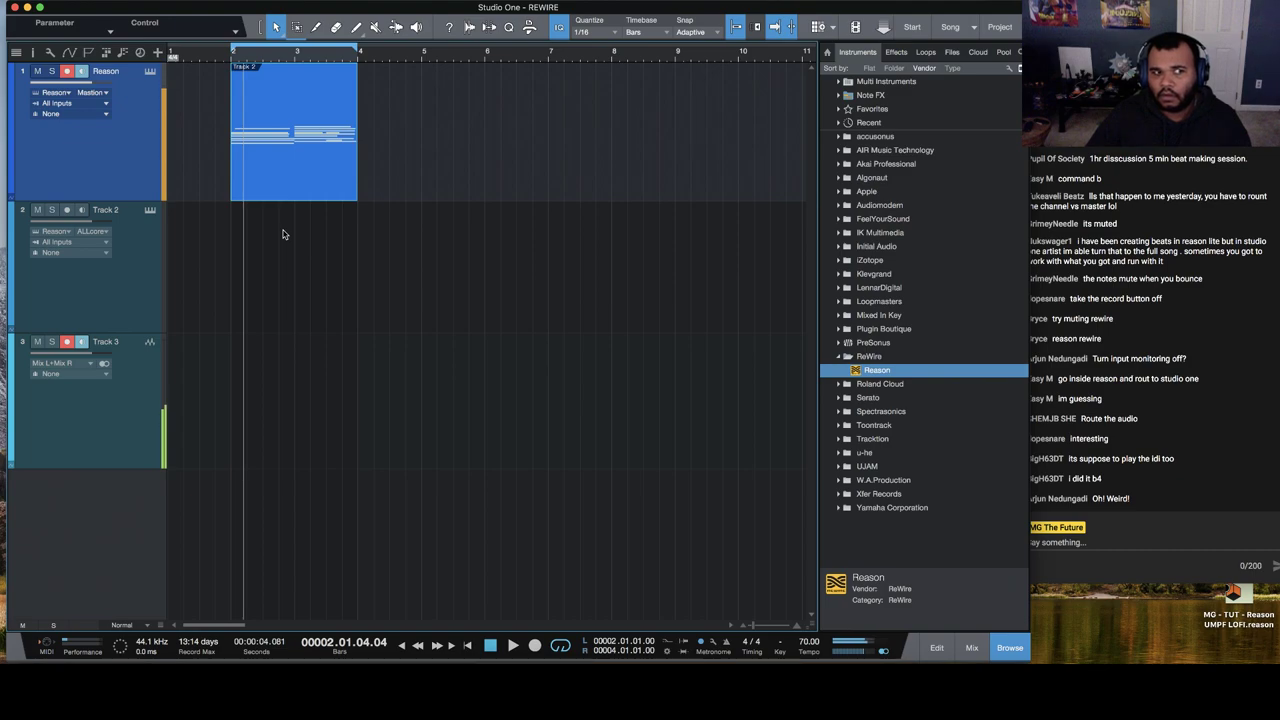
# Step: Switch to Reason, add a Subtractor synthesizer with the Bass Guitar patch to the rack, and close the Reason window
pyautogui.click(632, 660)
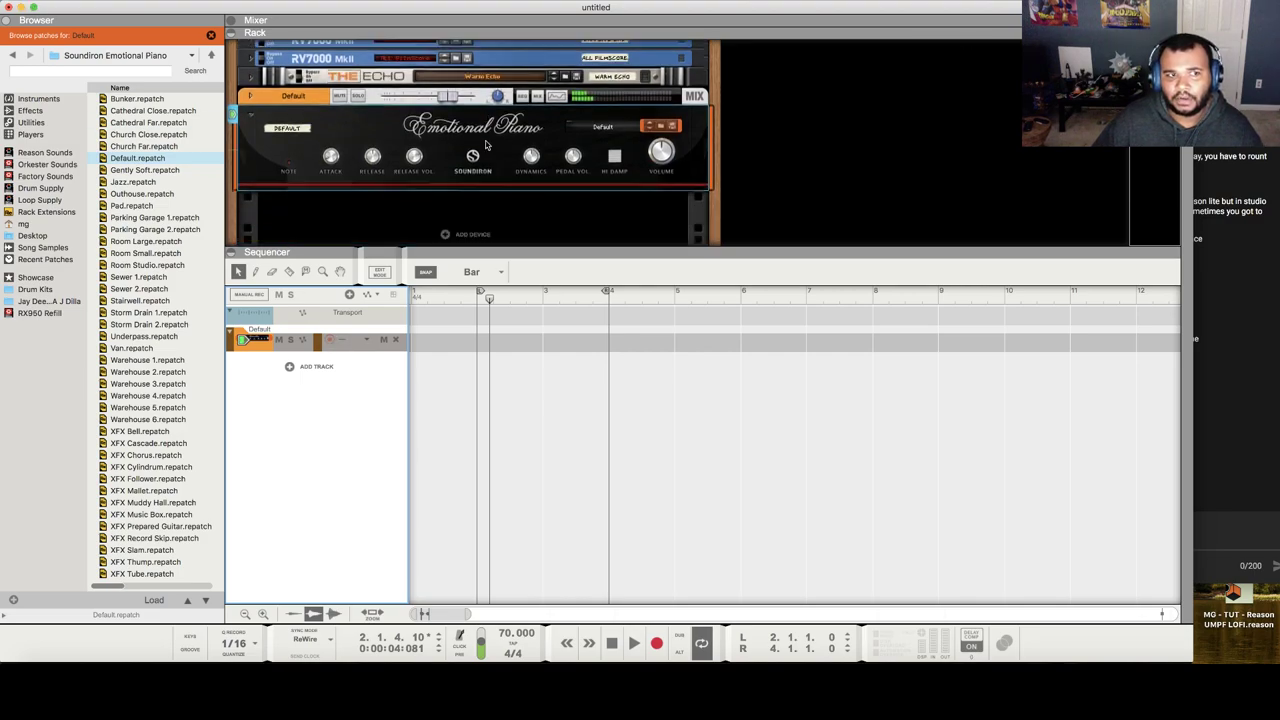
pyautogui.click(40, 99)
pyautogui.scroll(-5, 160, 300)
pyautogui.moveTo(181, 295); pyautogui.dragTo(470, 175)
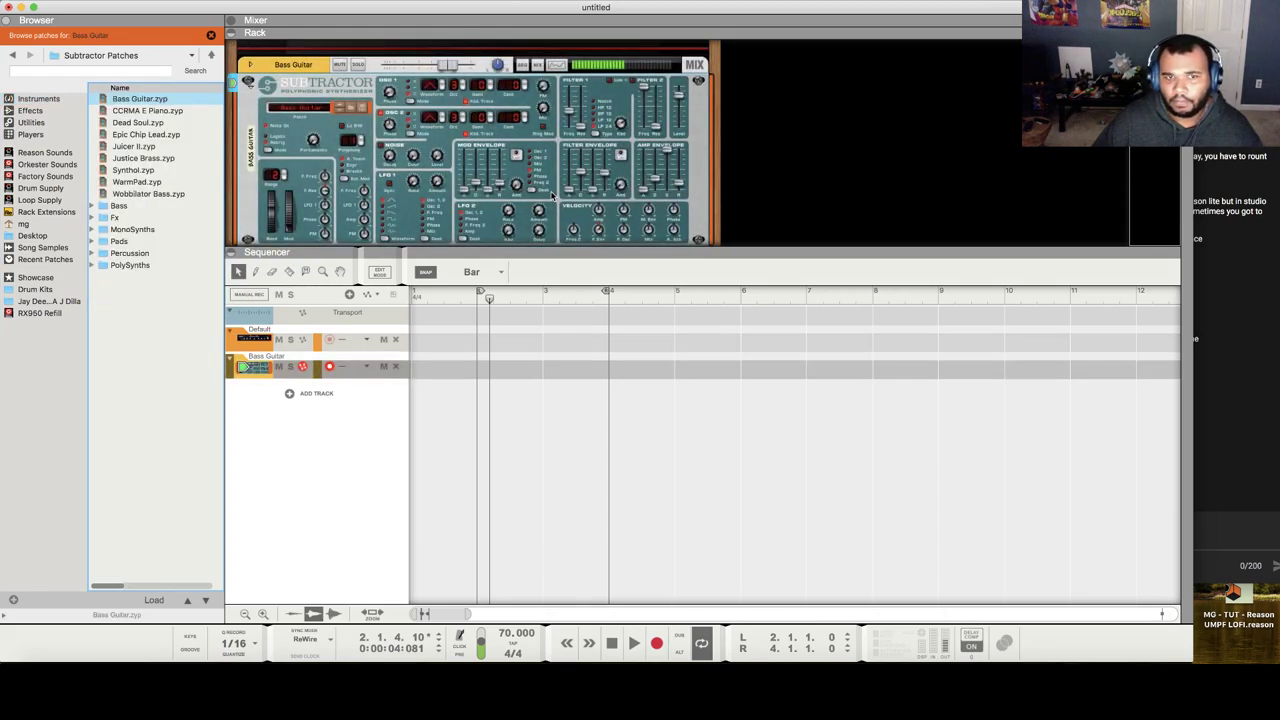
pyautogui.click(22, 7)
# Step: Set the Reason track's destination to Bass Guitar and play the note part from bar 2
pyautogui.click(98, 93)
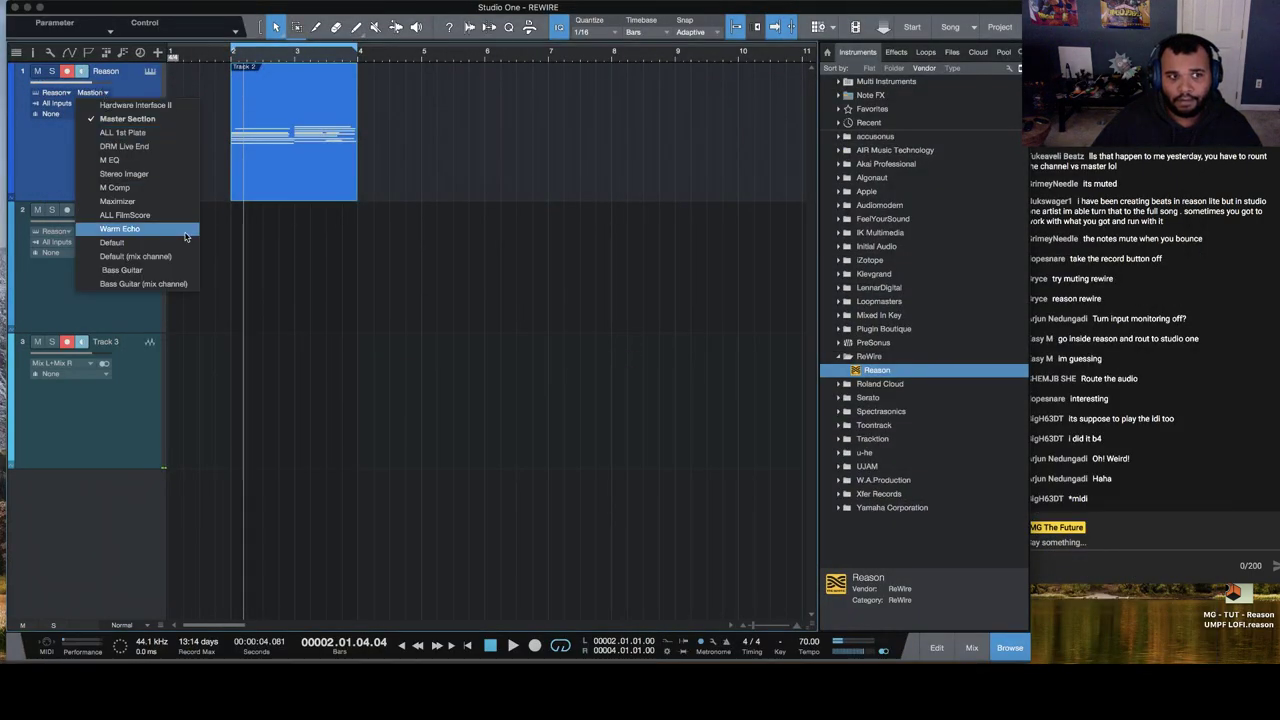
pyautogui.click(150, 270)
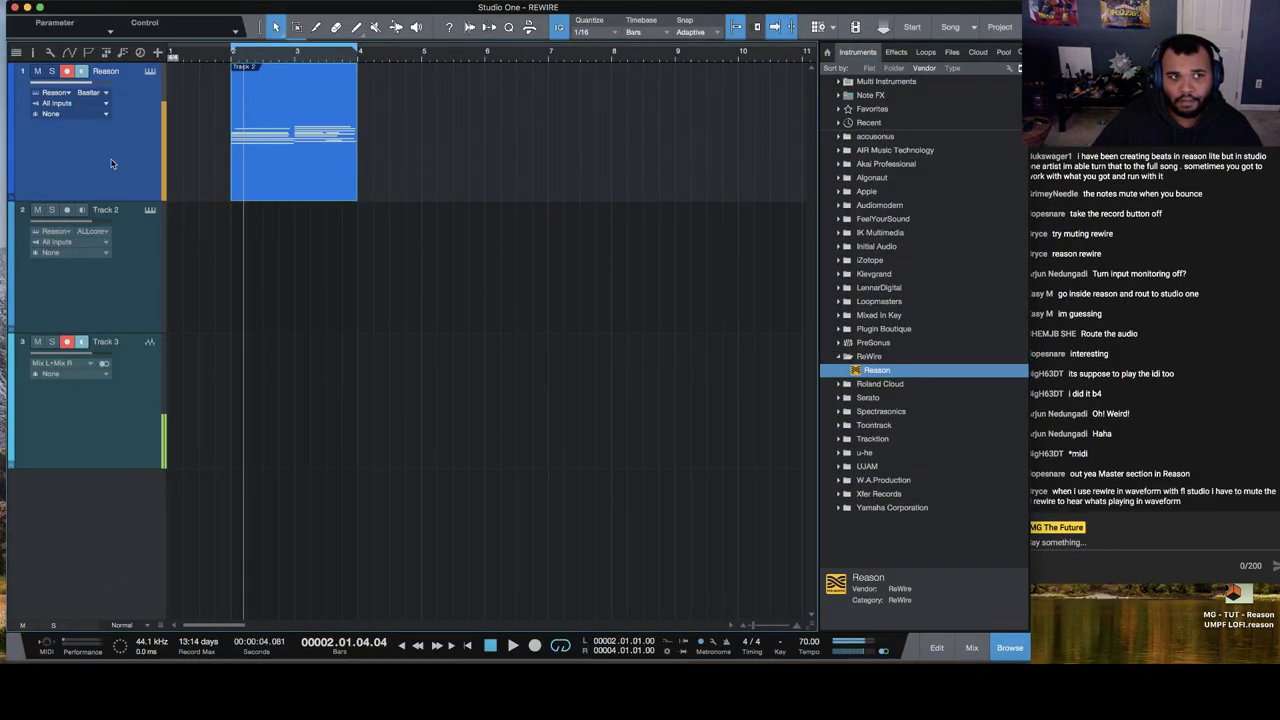
pyautogui.press('space')
pyautogui.click(232, 58)
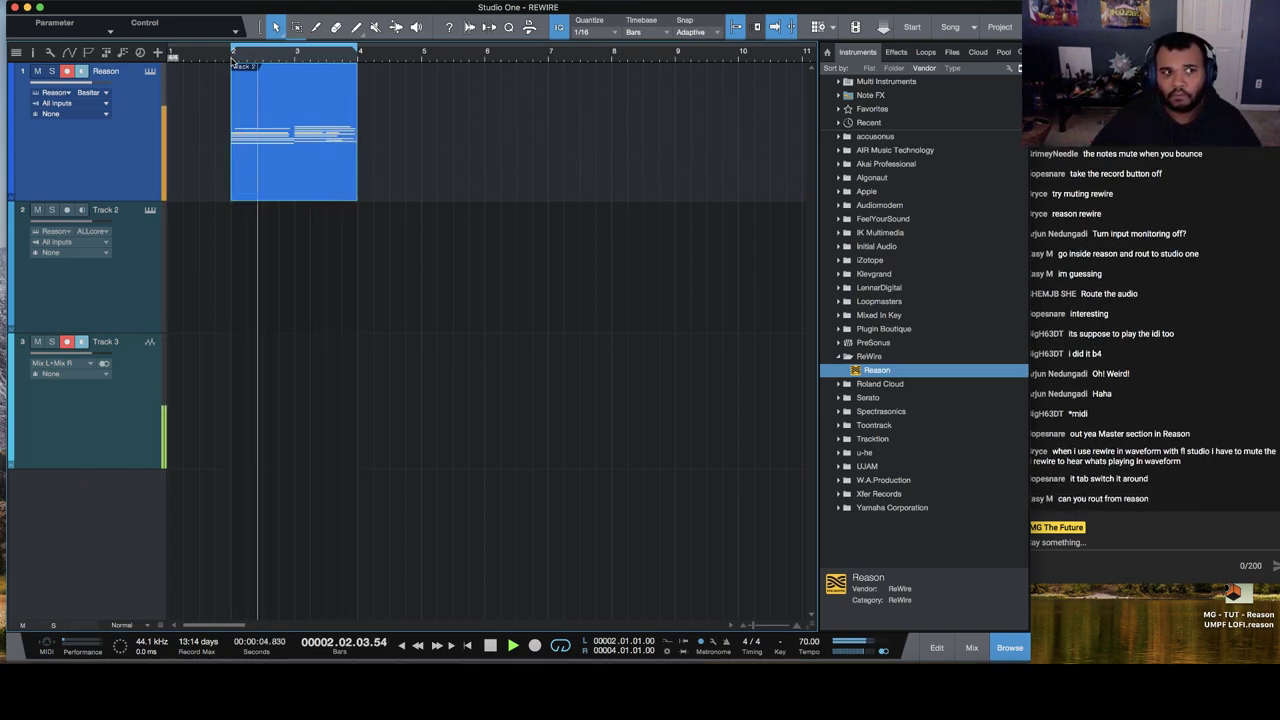
# Step: Set the Reason track's destination to ALL FilmScore, play from bar 2 and review the list of available destinations
pyautogui.click(104, 94)
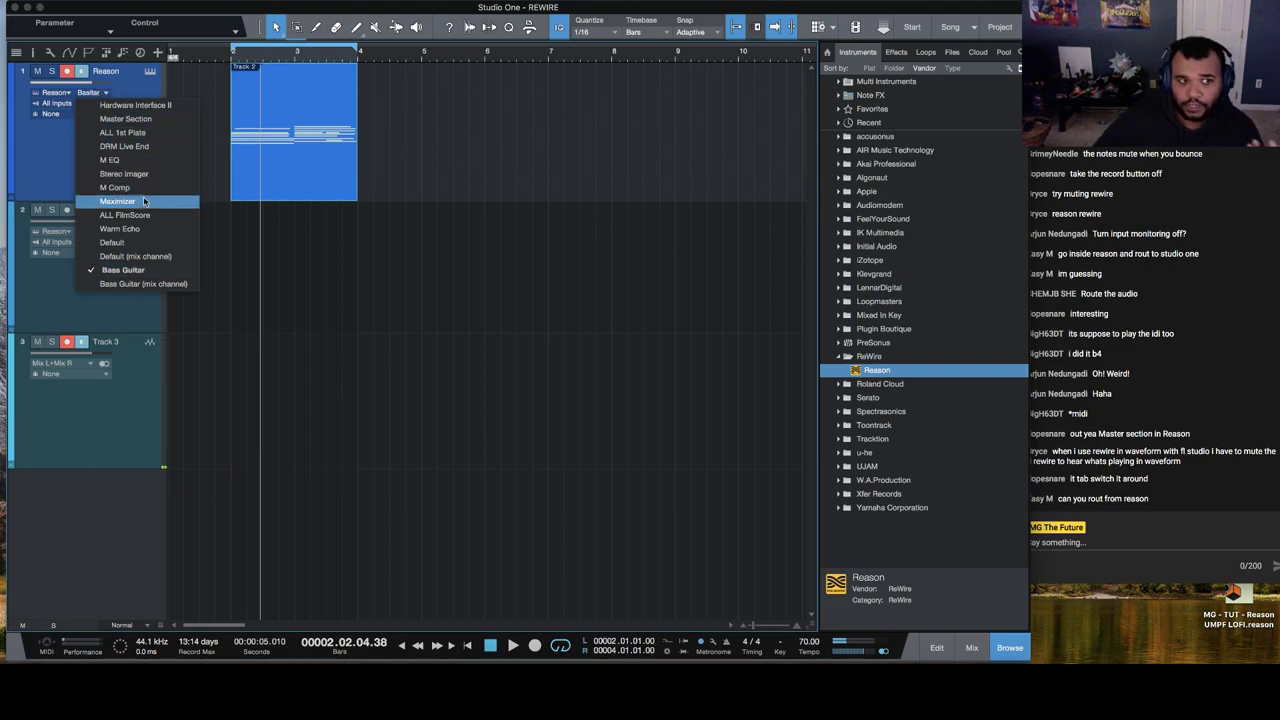
pyautogui.click(166, 222)
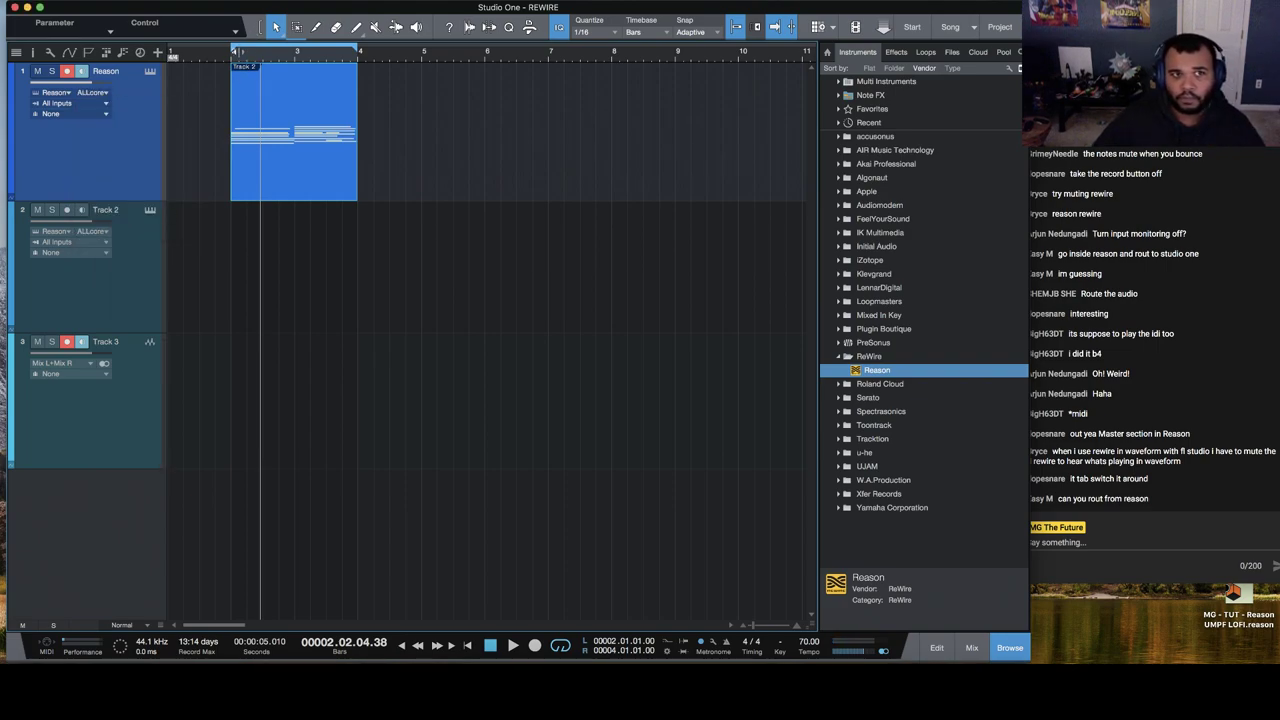
pyautogui.click(231, 59)
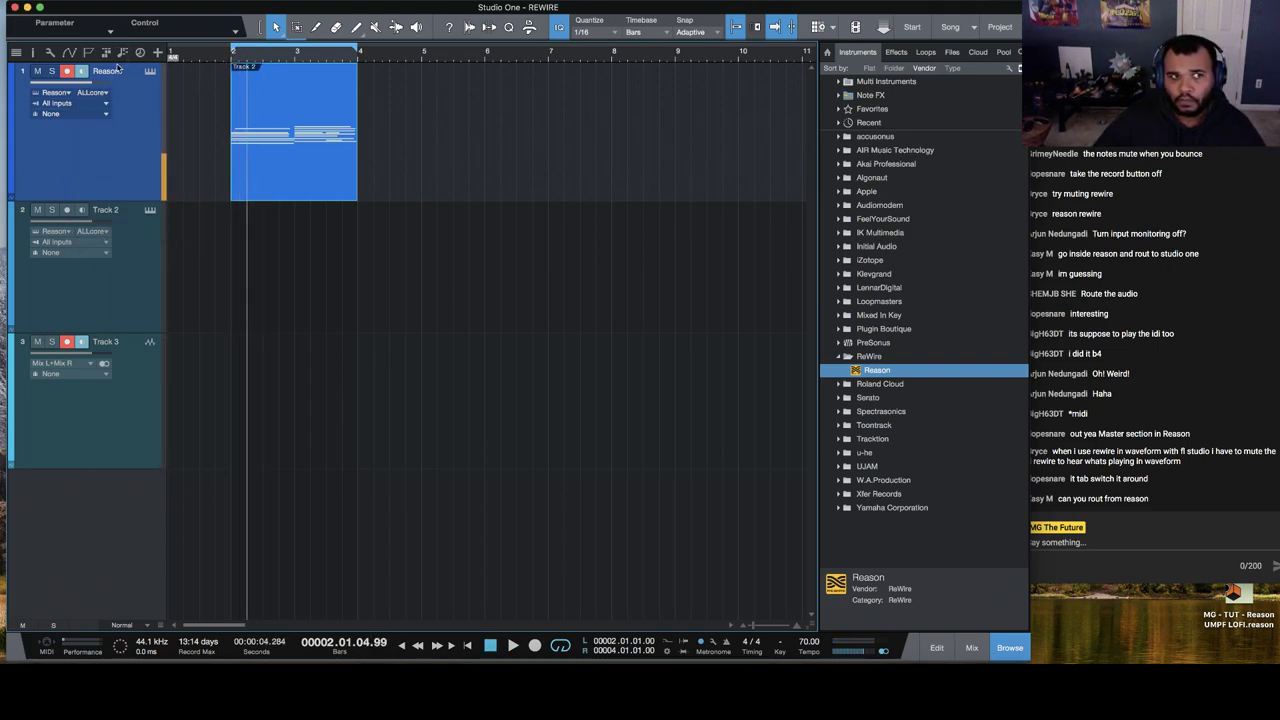
pyautogui.click(103, 93)
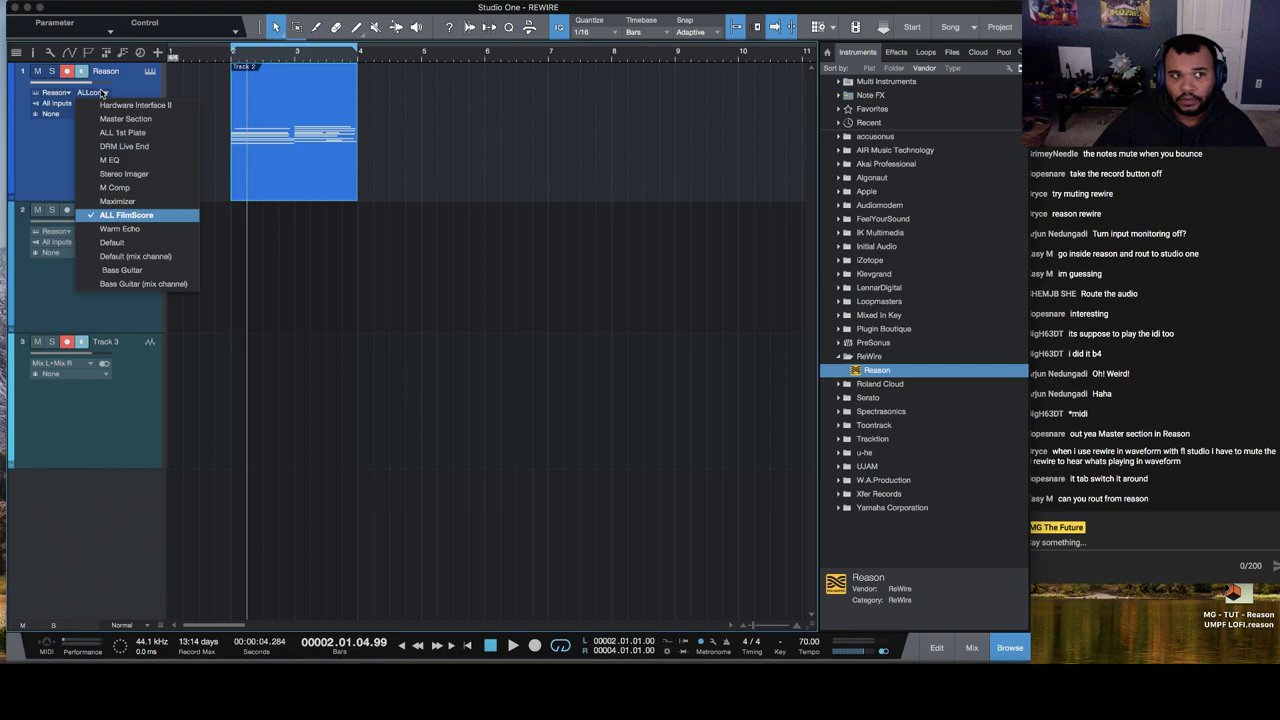
pyautogui.click(525, 350)
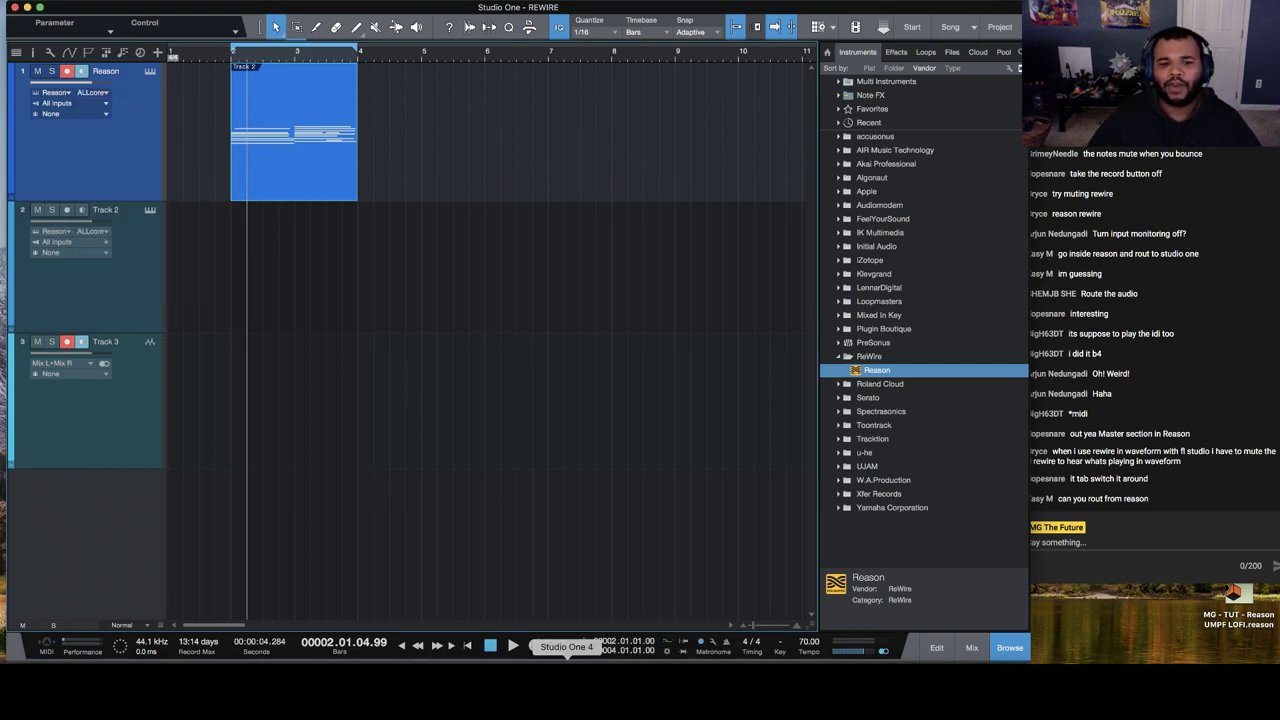
# Step: Switch to Reason and rename the Emotional Piano's mix channel in the rack to PIANO
pyautogui.click(632, 672)
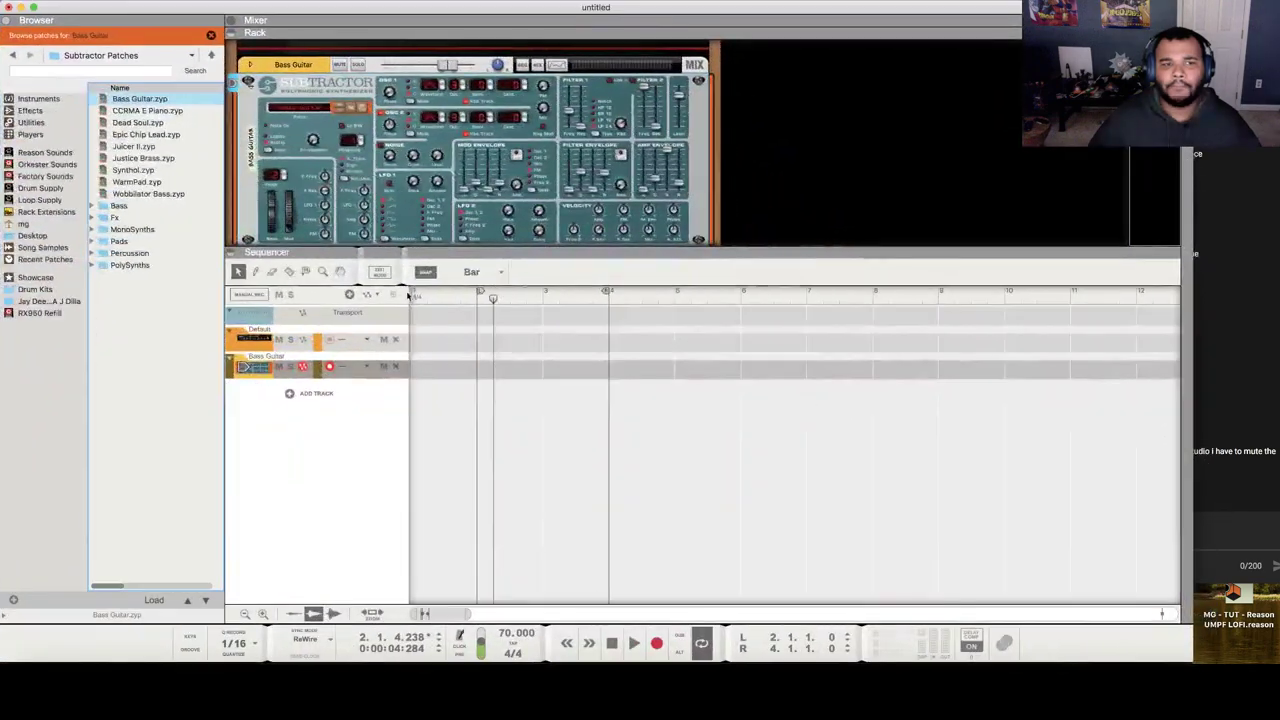
pyautogui.scroll(3, 432, 165)
pyautogui.click(299, 98)
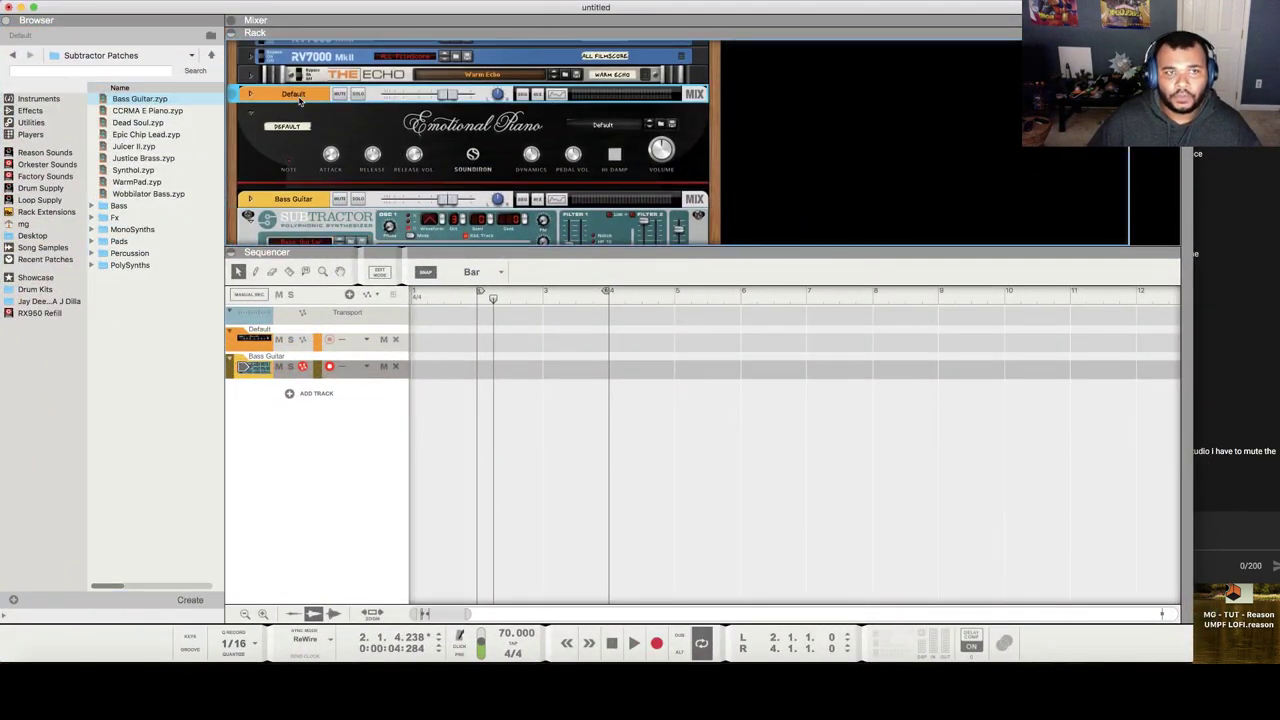
pyautogui.doubleClick(299, 95)
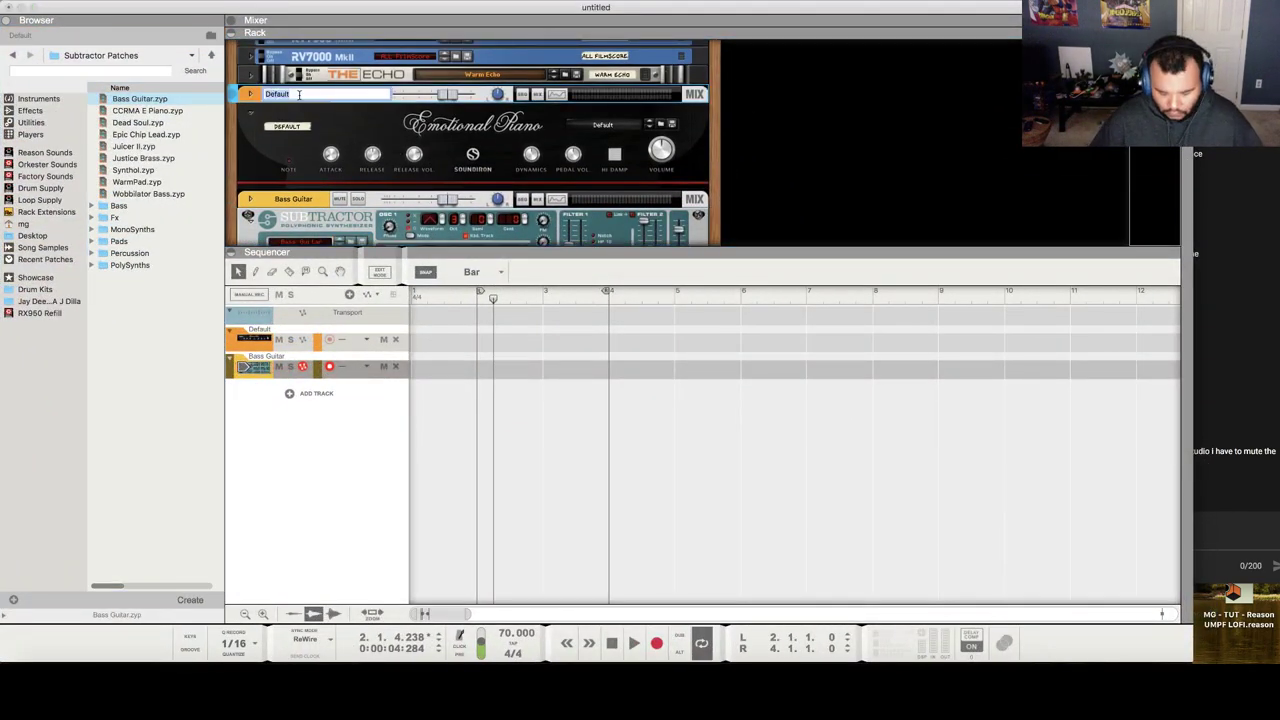
pyautogui.write('PIANO')
pyautogui.press('Return')
pyautogui.scroll(-2, 432, 160)
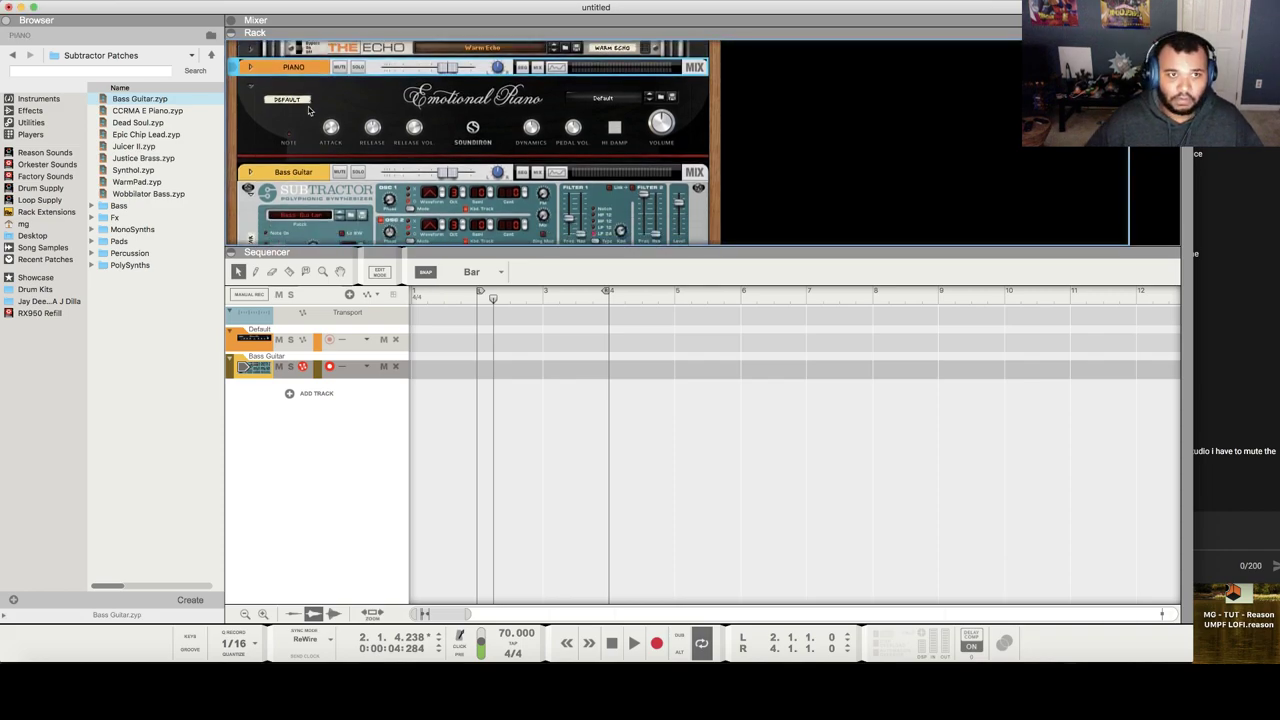
# Step: Rename the Subtractor's mix channel in the rack to BASS and close the Reason window to return to Studio One
pyautogui.doubleClick(290, 157)
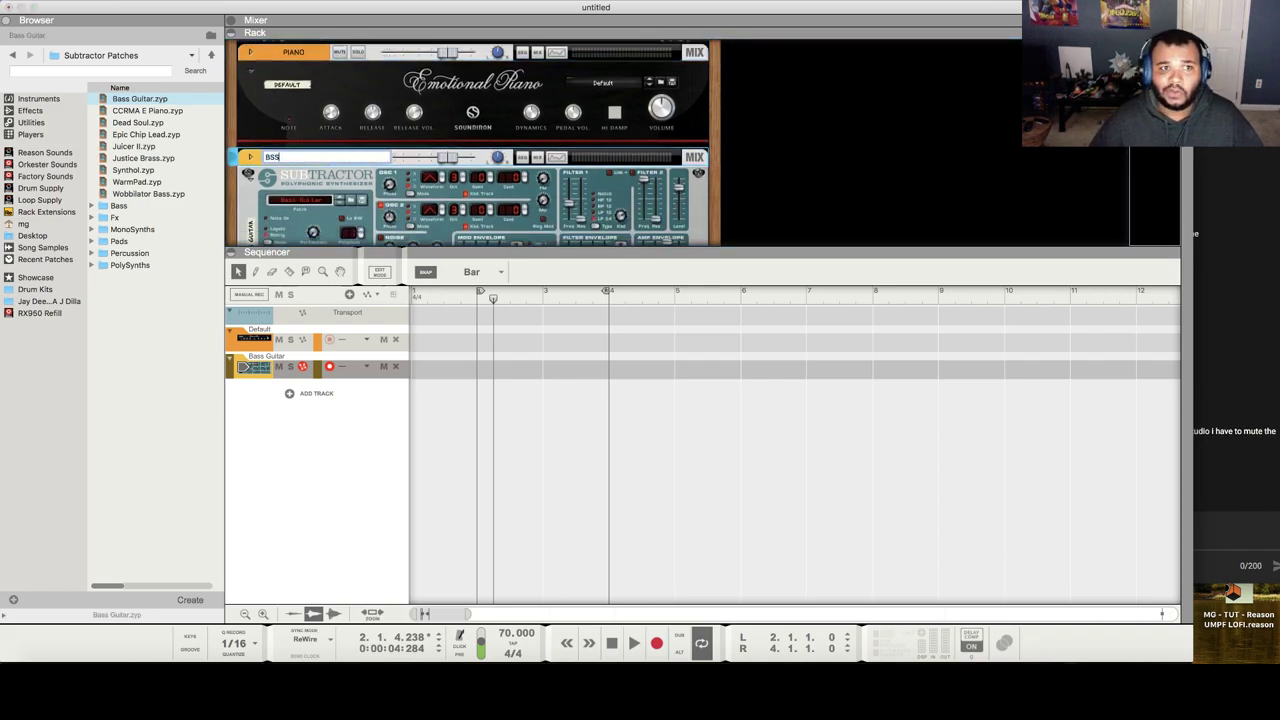
pyautogui.write('BASS')
pyautogui.press('Return')
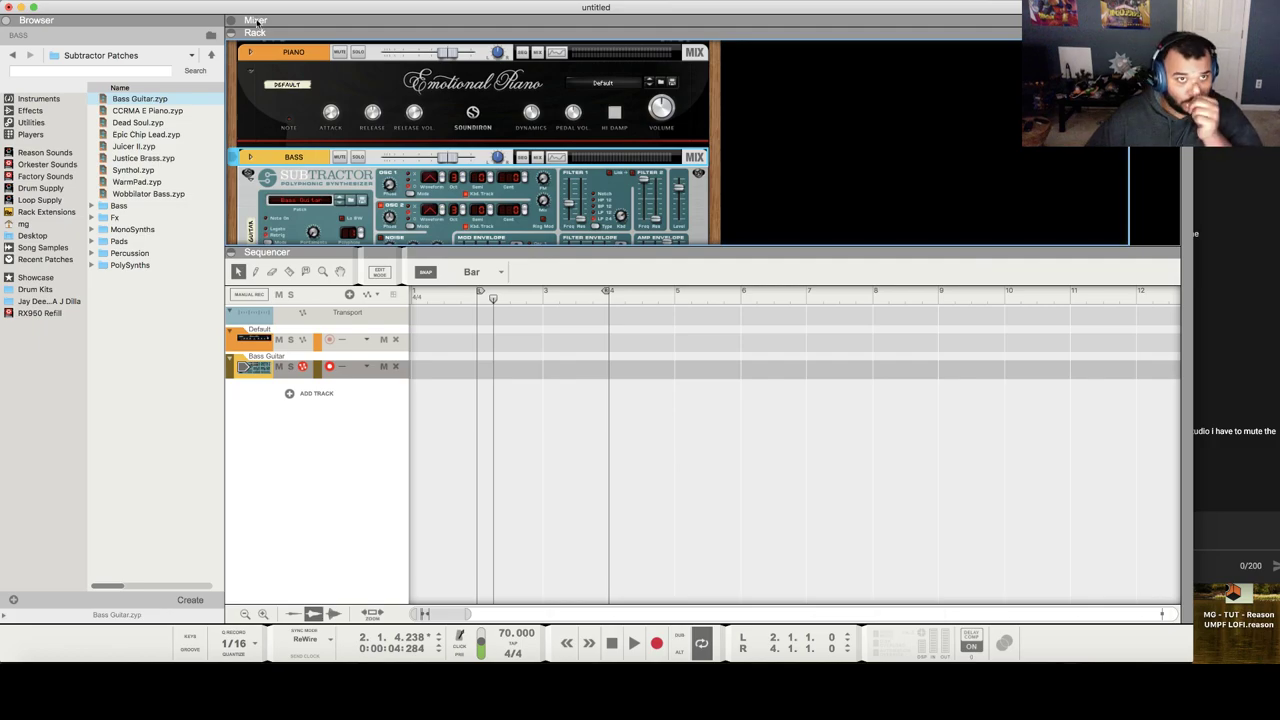
pyautogui.click(21, 8)
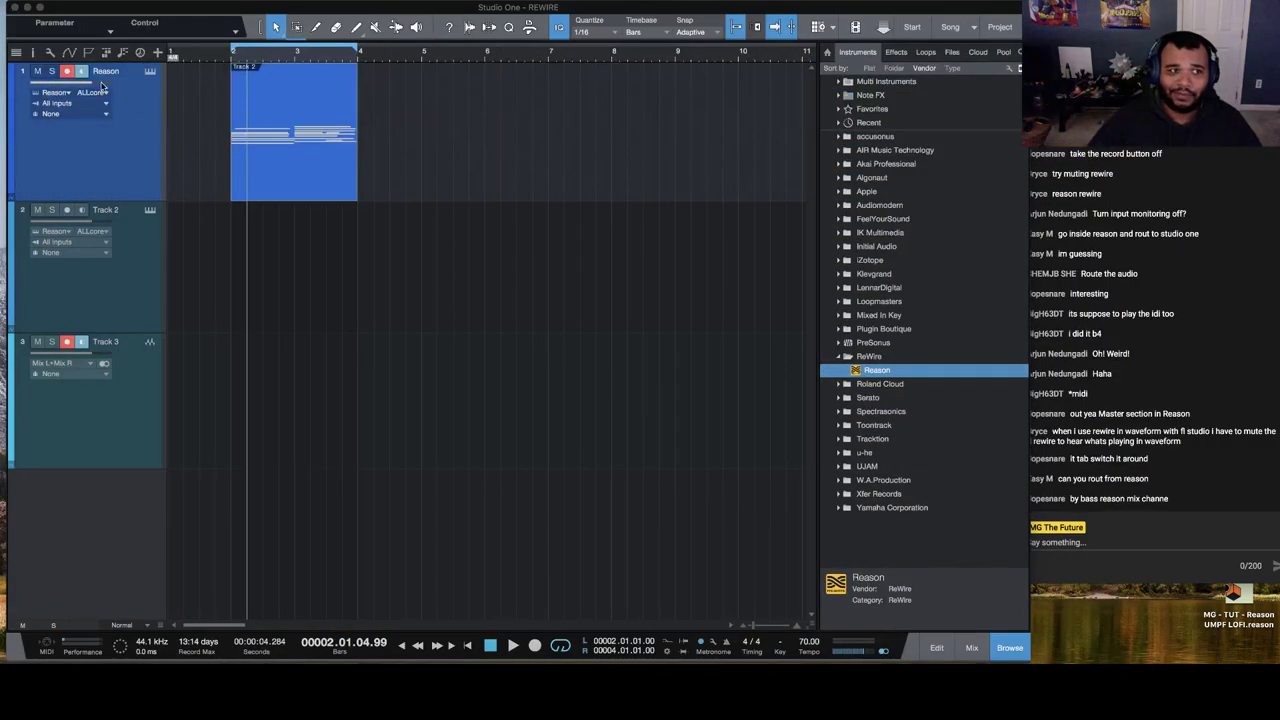
# Step: Set the Reason track's destination to PIANO (mix channel) and play the note part from bar 2
pyautogui.click(92, 92)
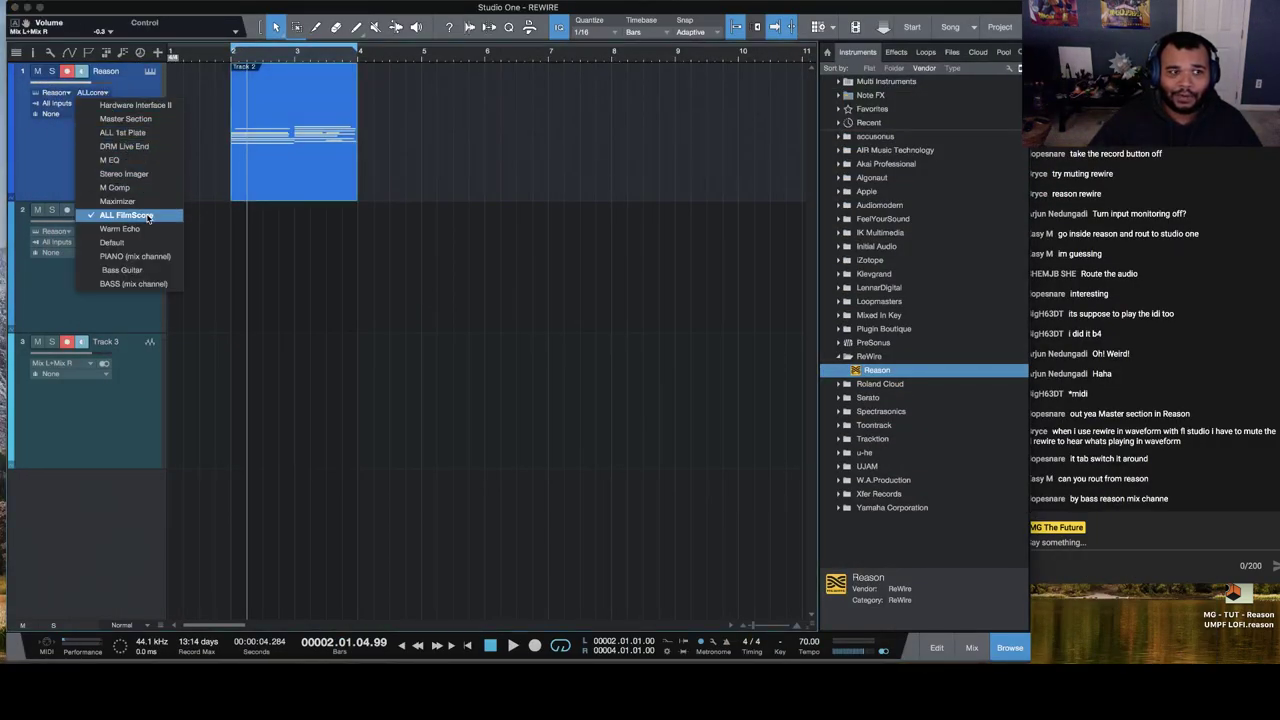
pyautogui.click(160, 258)
pyautogui.press('space')
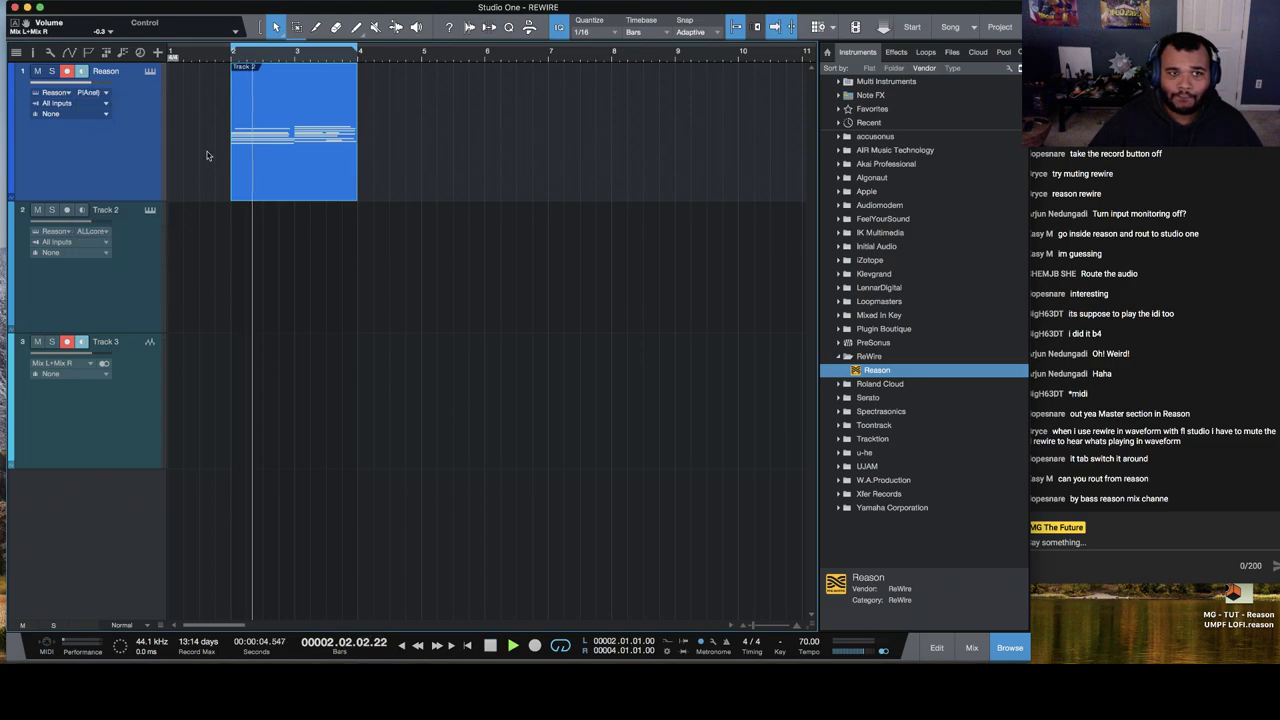
pyautogui.click(231, 58)
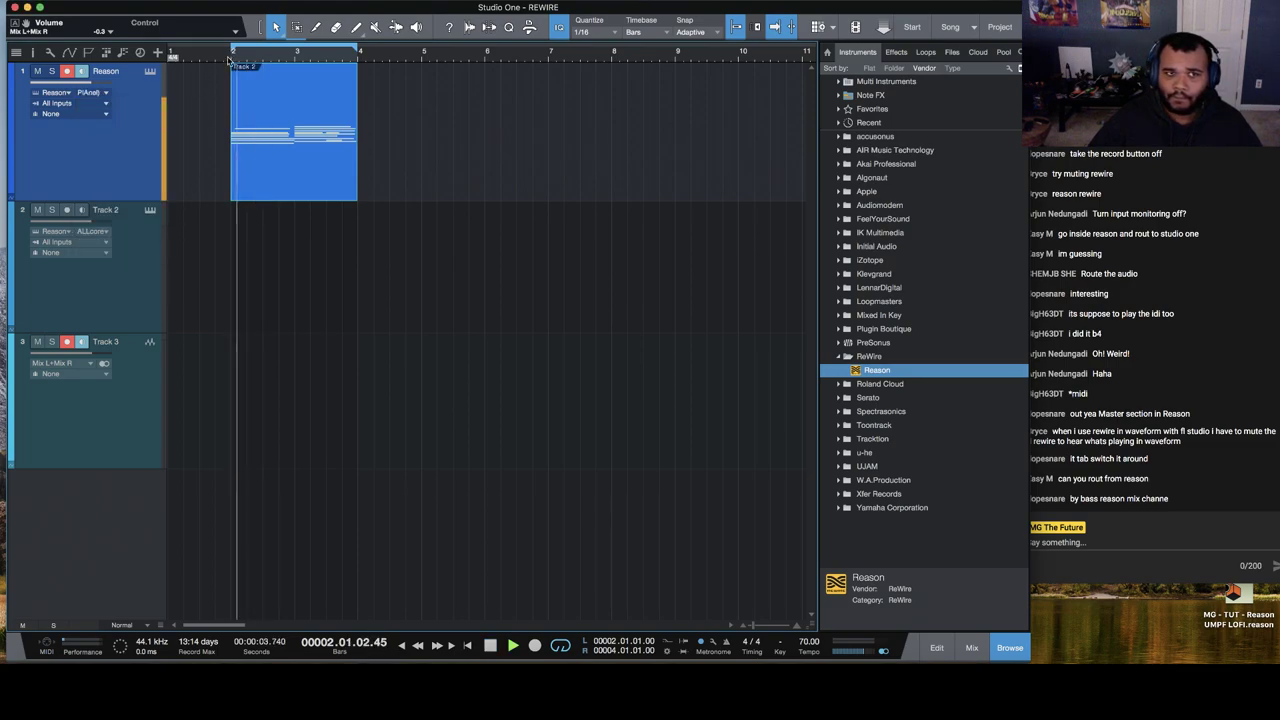
# Step: Try Bass Guitar and BASS (mix channel) as the Reason track's destination, playing the latter from bars 2 and 3
pyautogui.click(104, 92)
pyautogui.click(138, 271)
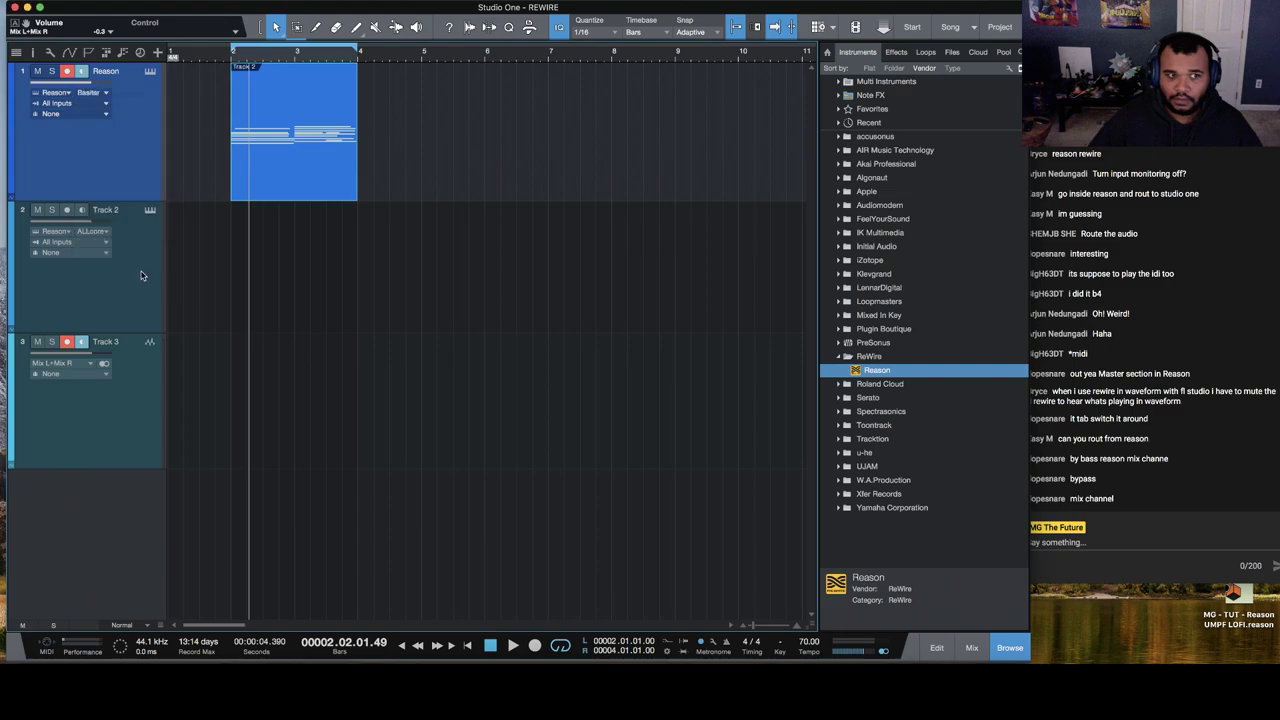
pyautogui.click(105, 92)
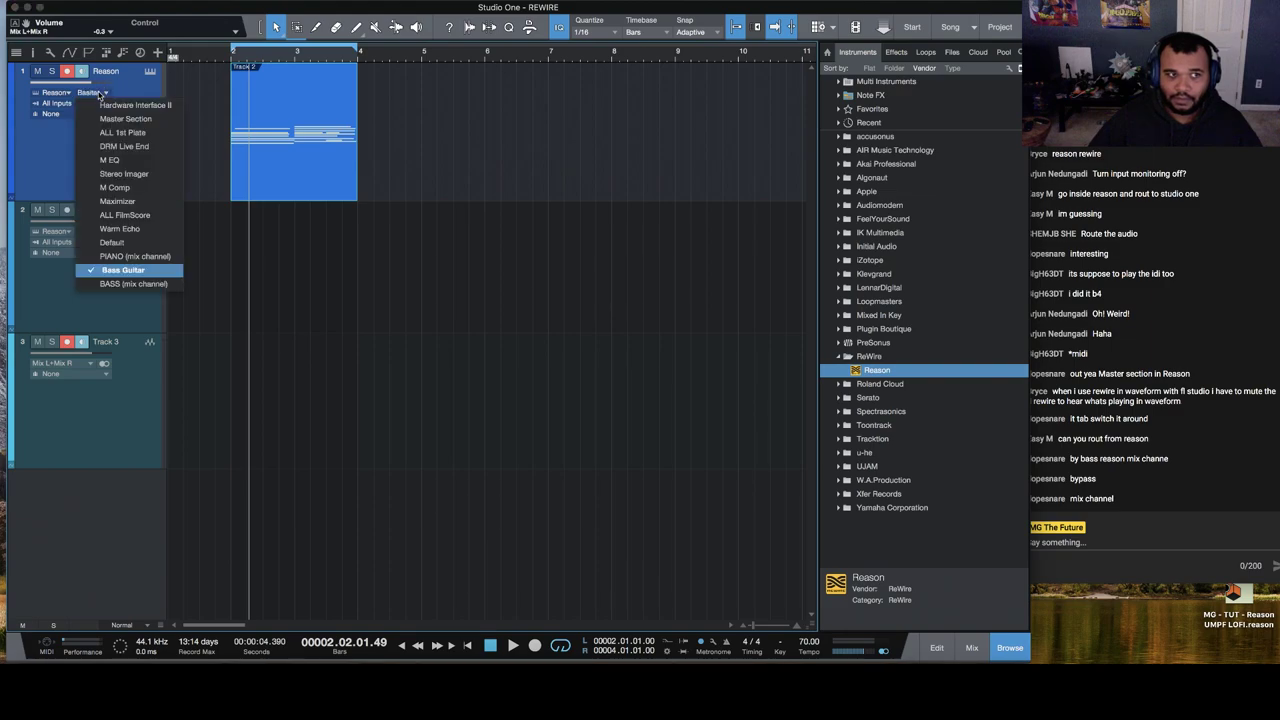
pyautogui.click(152, 285)
pyautogui.click(232, 62)
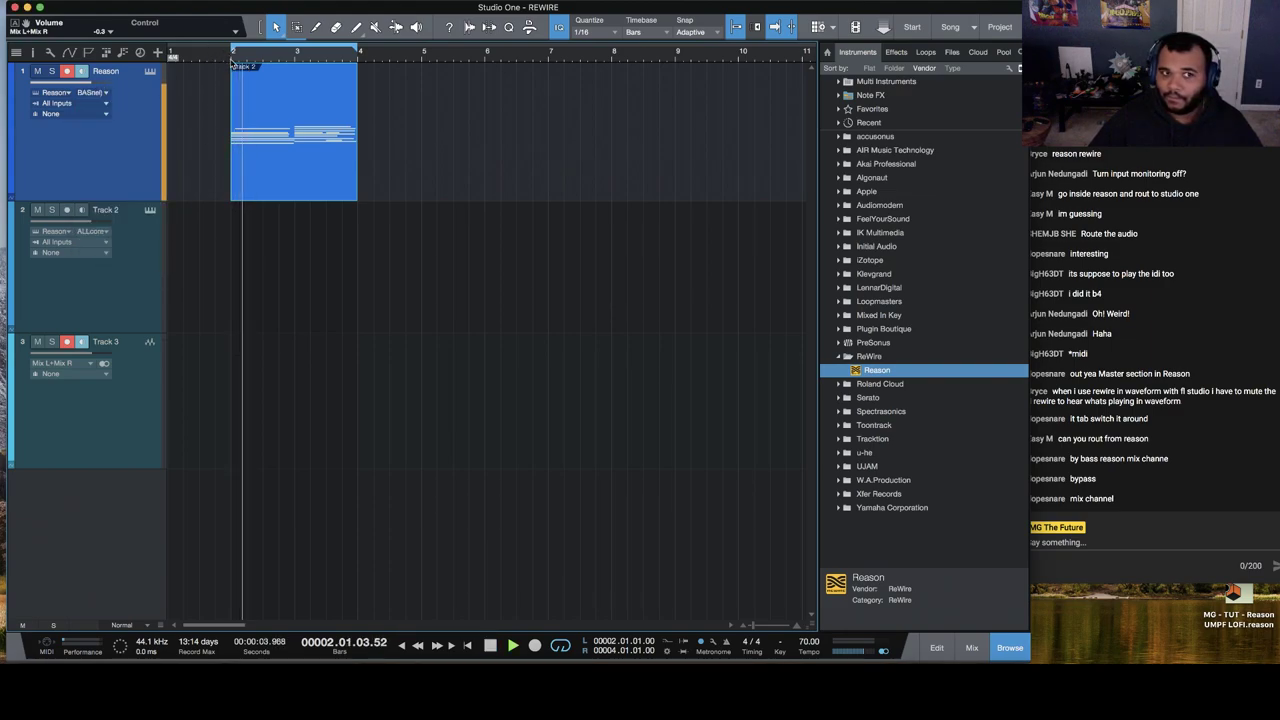
pyautogui.click(292, 60)
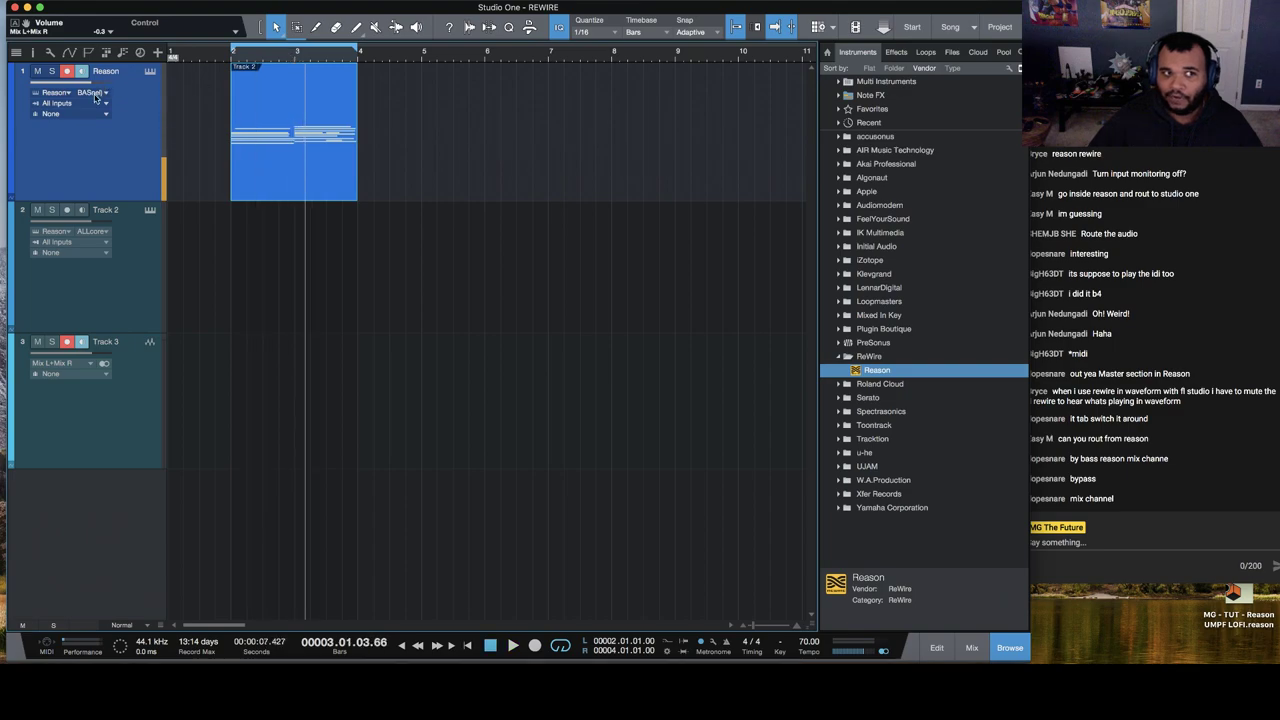
# Step: Switch the Reason track's destination from BASS (mix channel) to Bass Guitar and play from bar 2
pyautogui.click(95, 92)
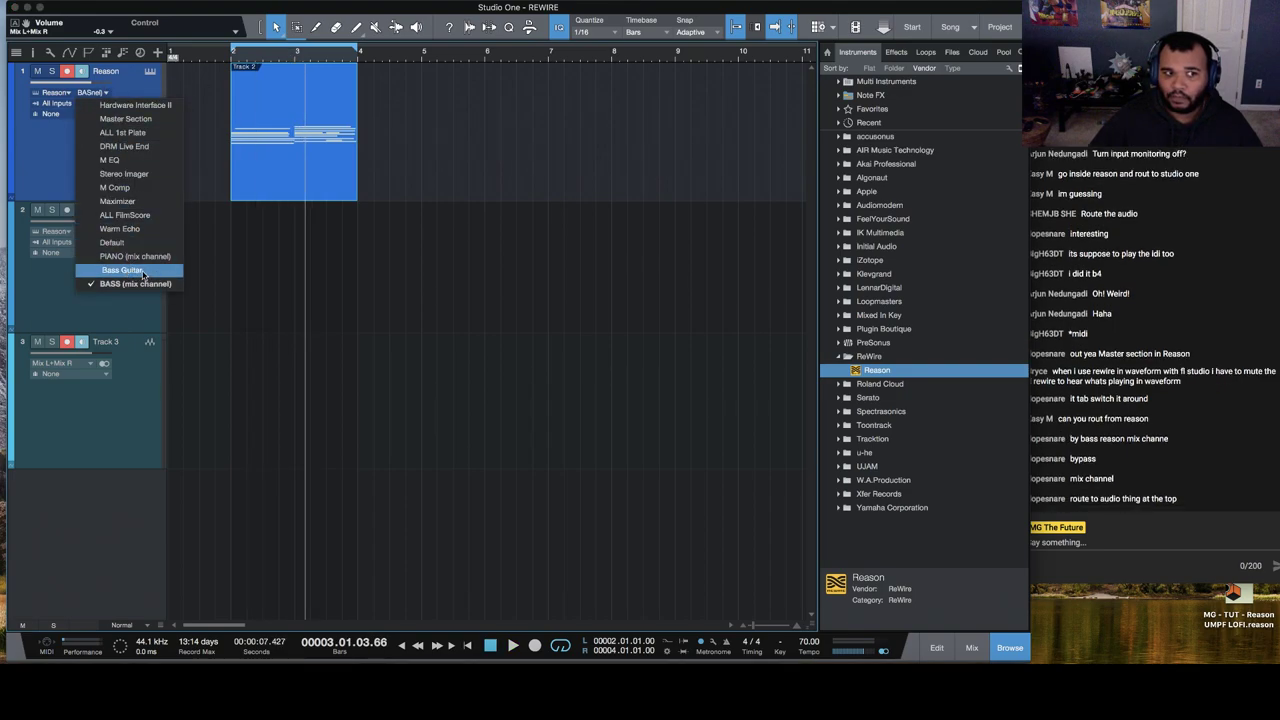
pyautogui.click(138, 272)
pyautogui.click(232, 59)
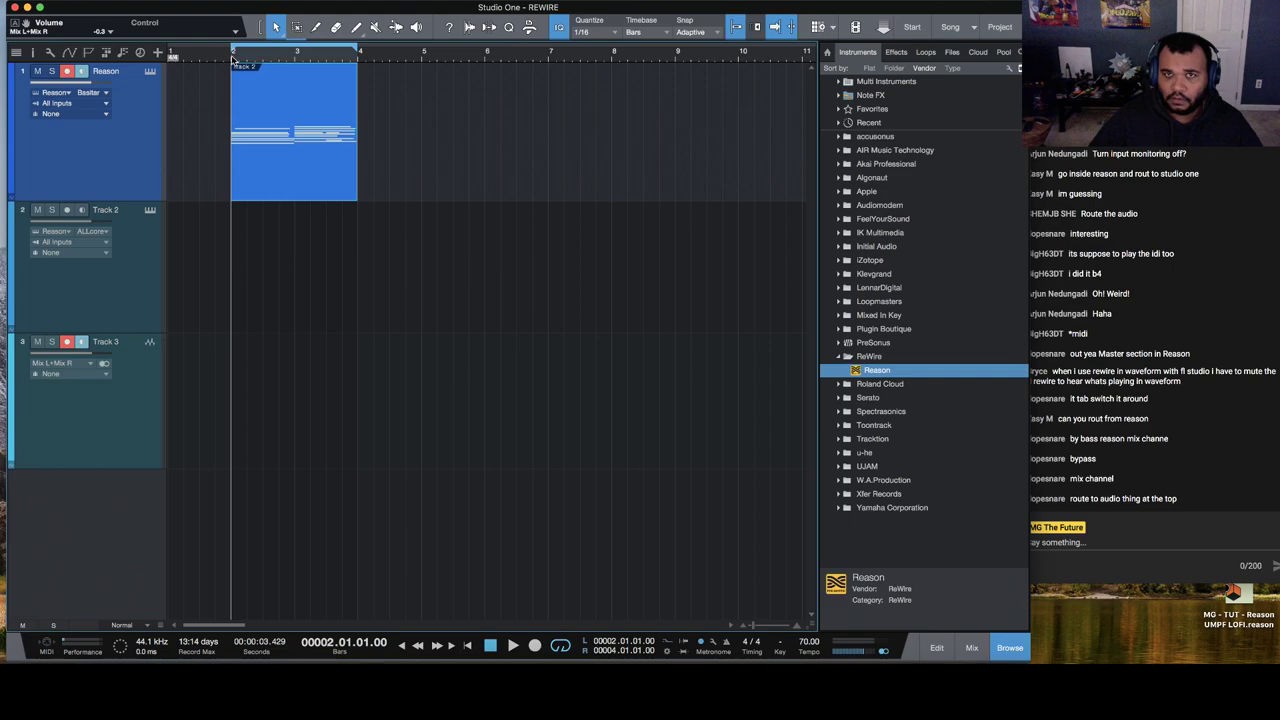
# Step: Set the Reason track's destination to ALL FilmScore and play the note part from bar 2
pyautogui.click(95, 92)
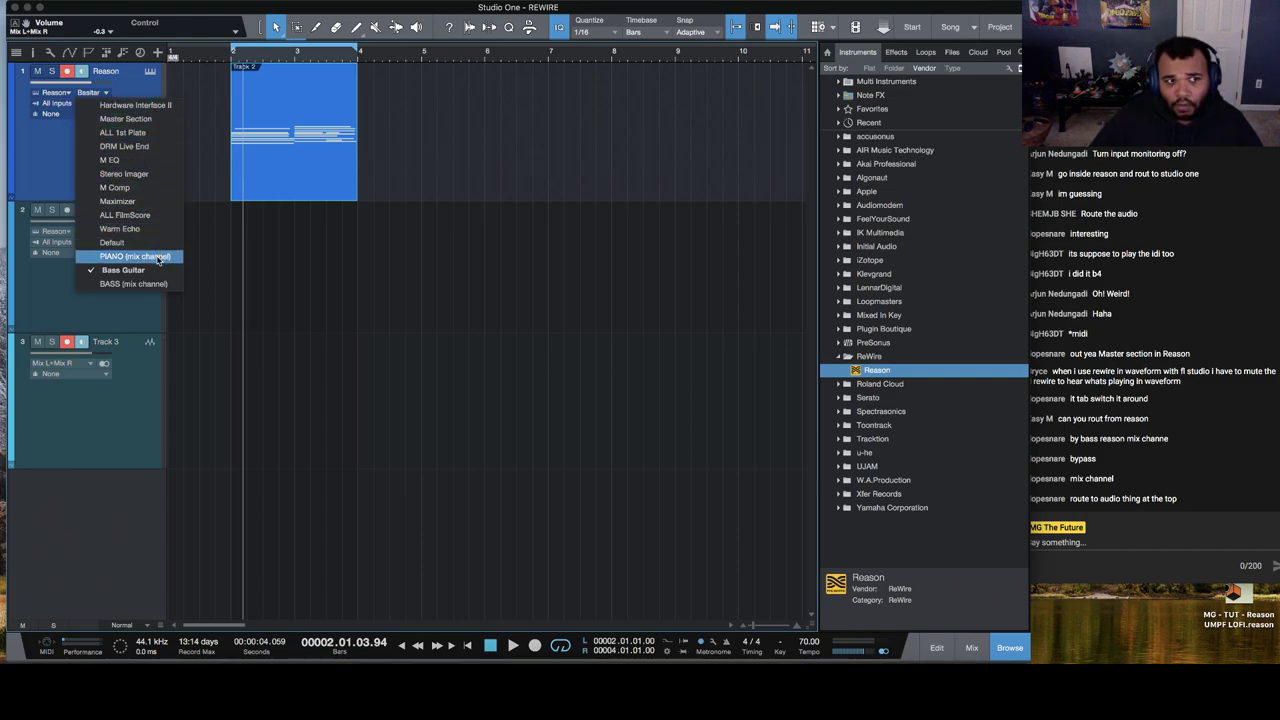
pyautogui.click(156, 217)
pyautogui.click(232, 58)
pyautogui.press('space')
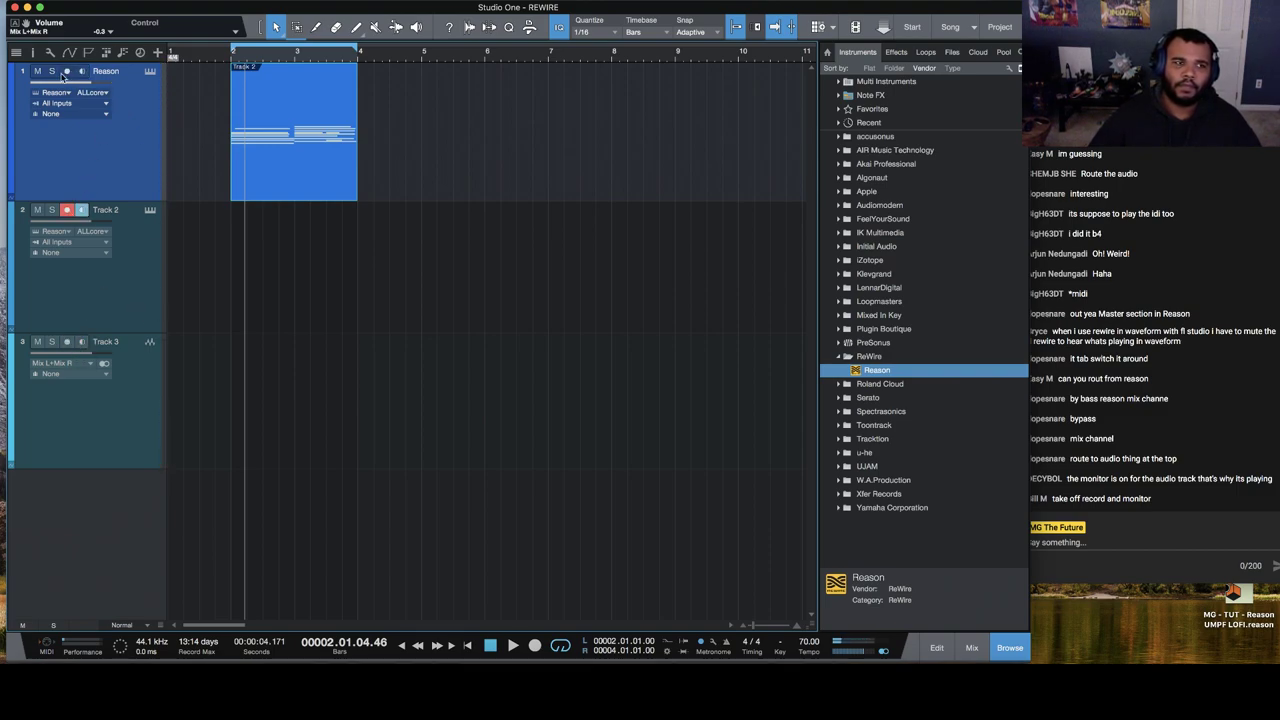
# Step: Try Bass Guitar, BASS (mix channel), Warm Echo and PIANO (mix channel) as Track 2's destination, ending on ALL FilmScore
pyautogui.click(96, 241)
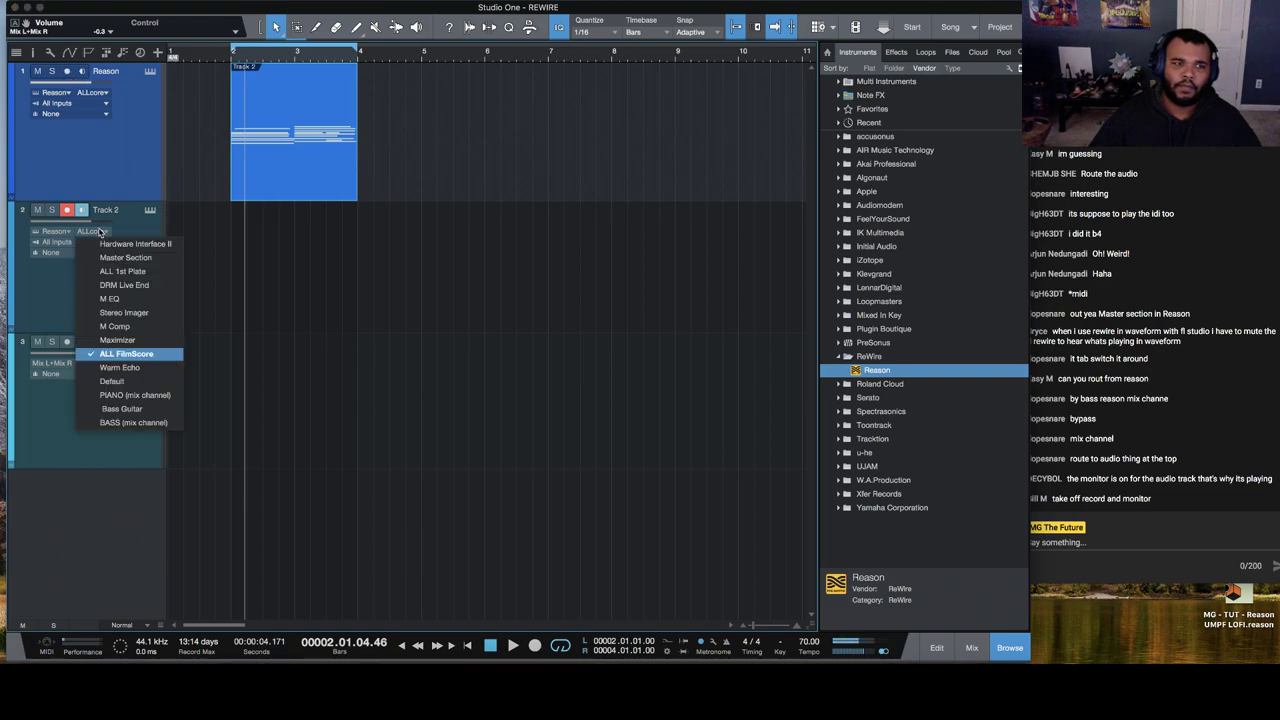
pyautogui.click(158, 413)
pyautogui.click(110, 233)
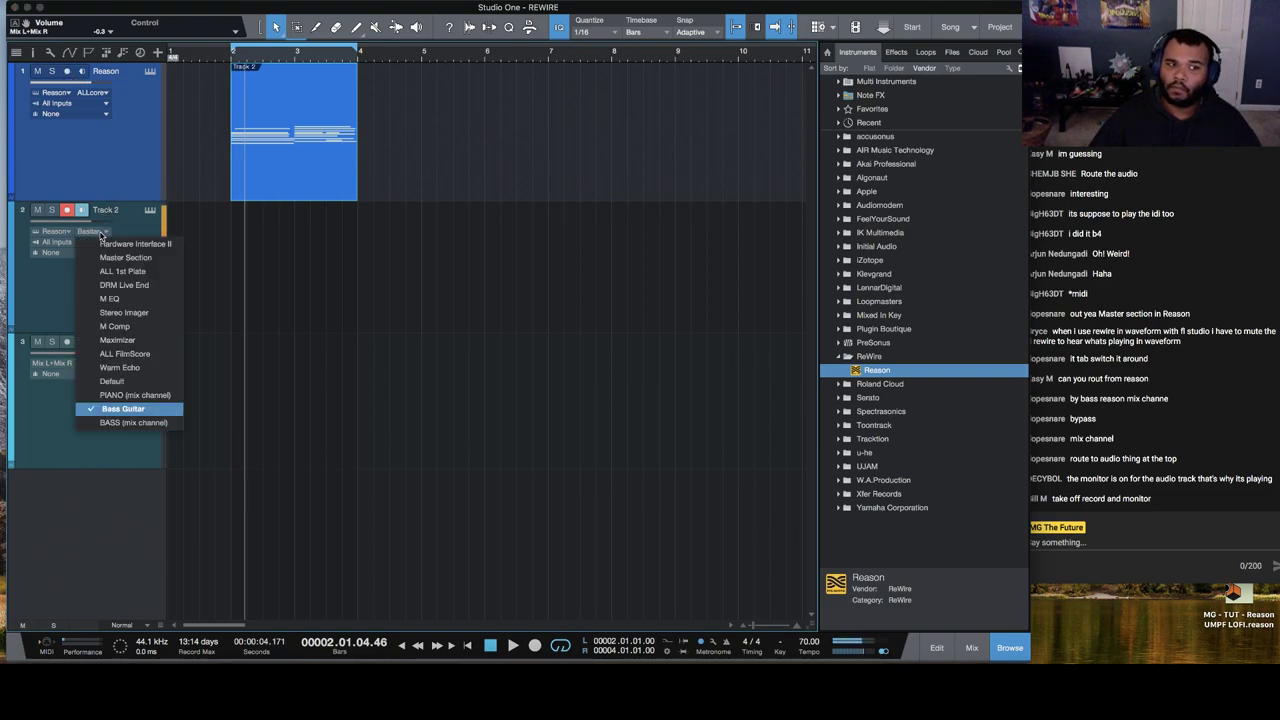
pyautogui.click(153, 430)
pyautogui.click(108, 232)
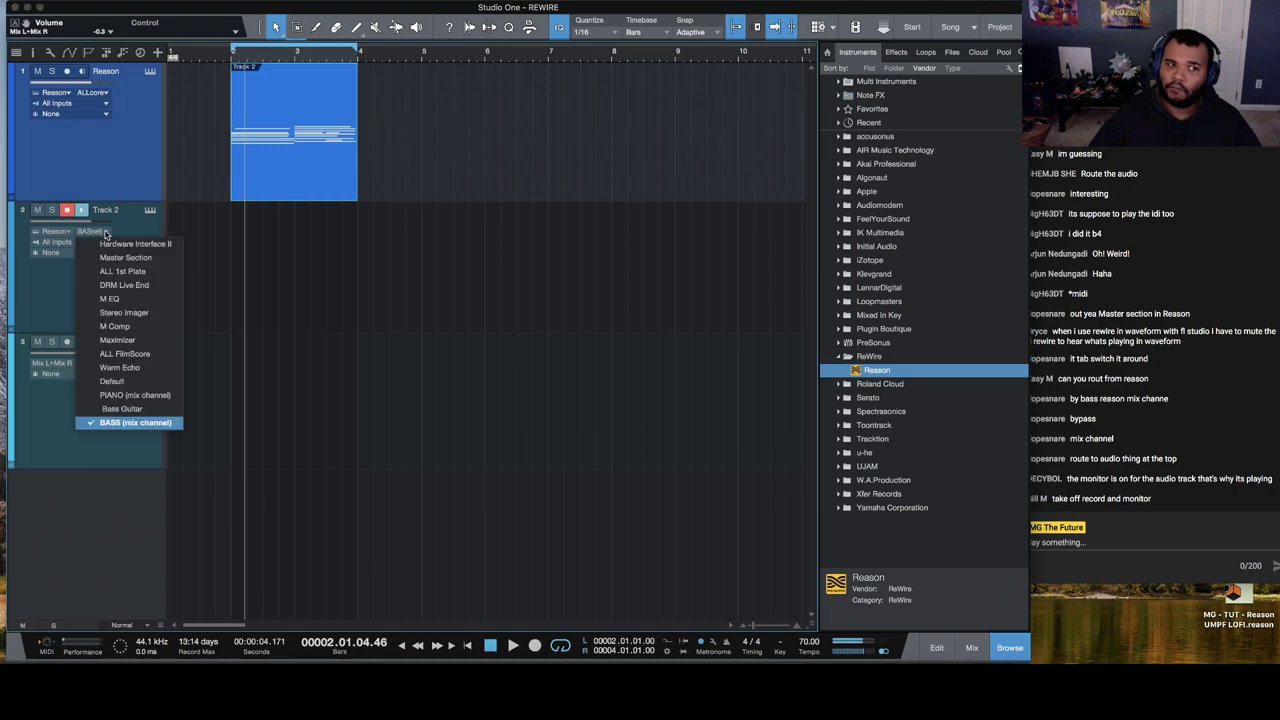
pyautogui.click(151, 370)
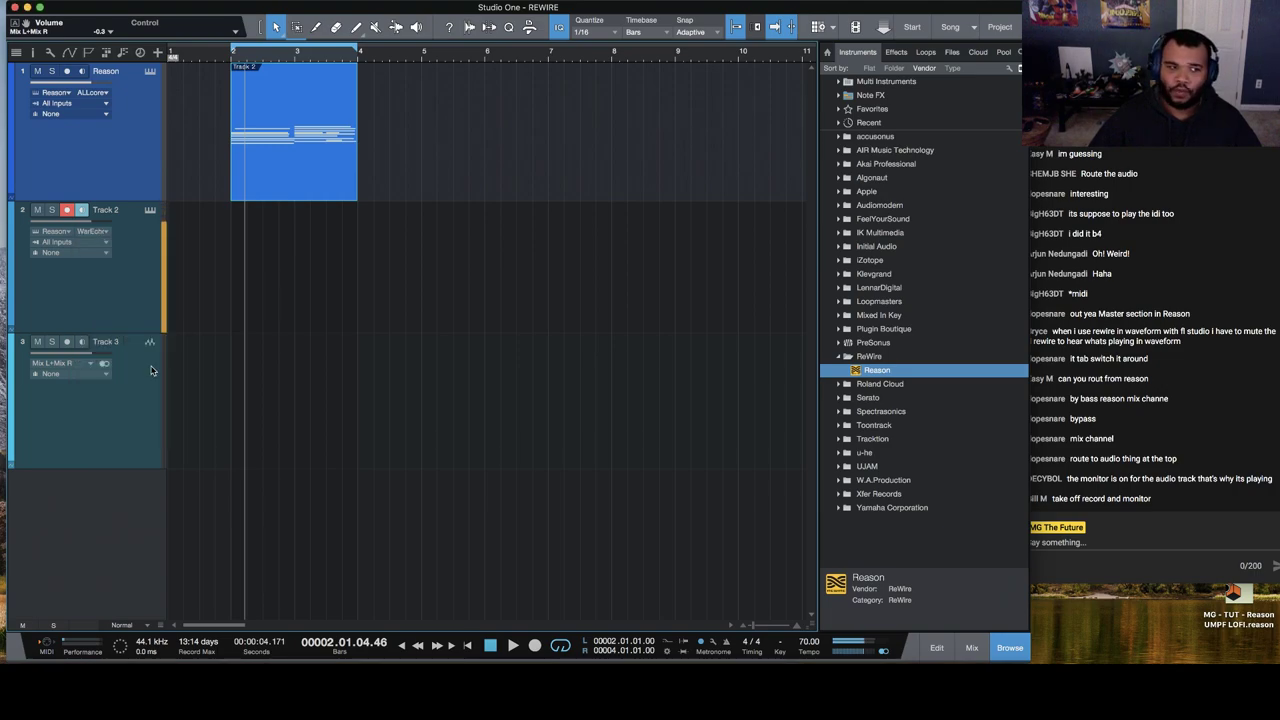
pyautogui.click(100, 236)
pyautogui.click(137, 395)
pyautogui.click(102, 233)
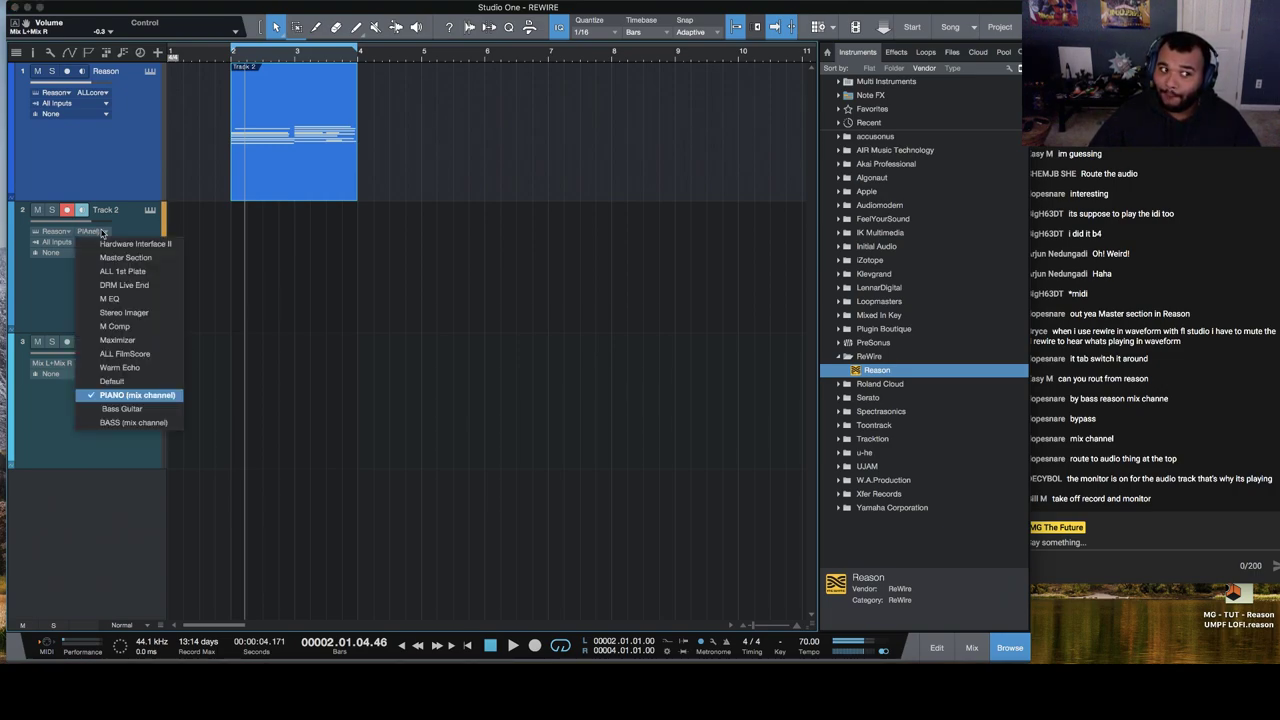
pyautogui.click(142, 354)
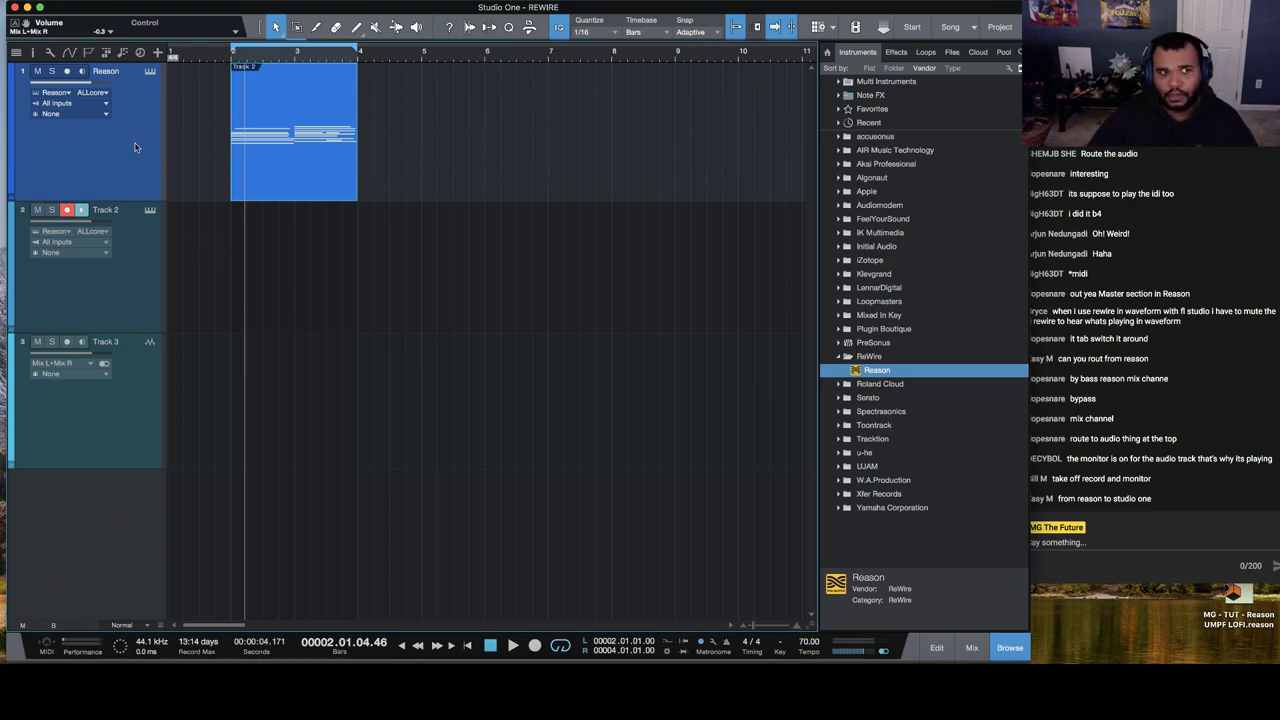
# Step: Set the Reason track's destination to Bass Guitar, play from bar 2, and reselect Bass Guitar in the destination list
pyautogui.click(100, 94)
pyautogui.click(122, 270)
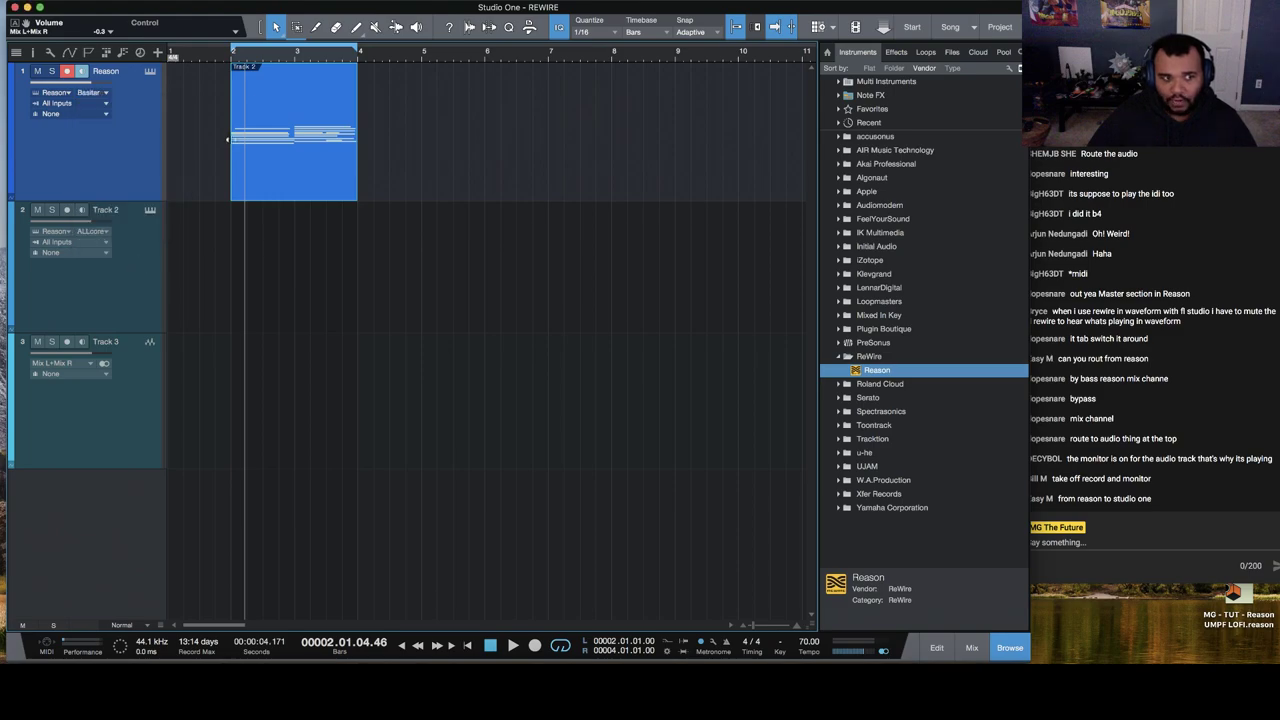
pyautogui.click(230, 62)
pyautogui.press('space')
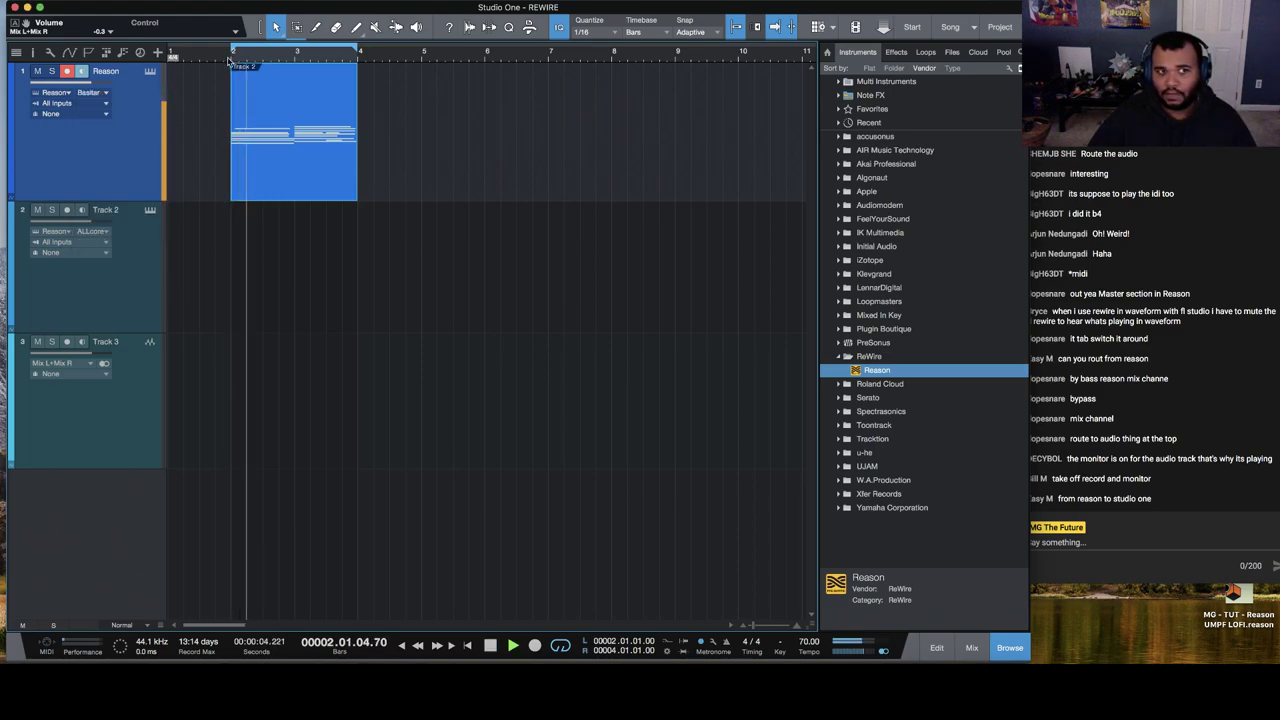
pyautogui.click(90, 92)
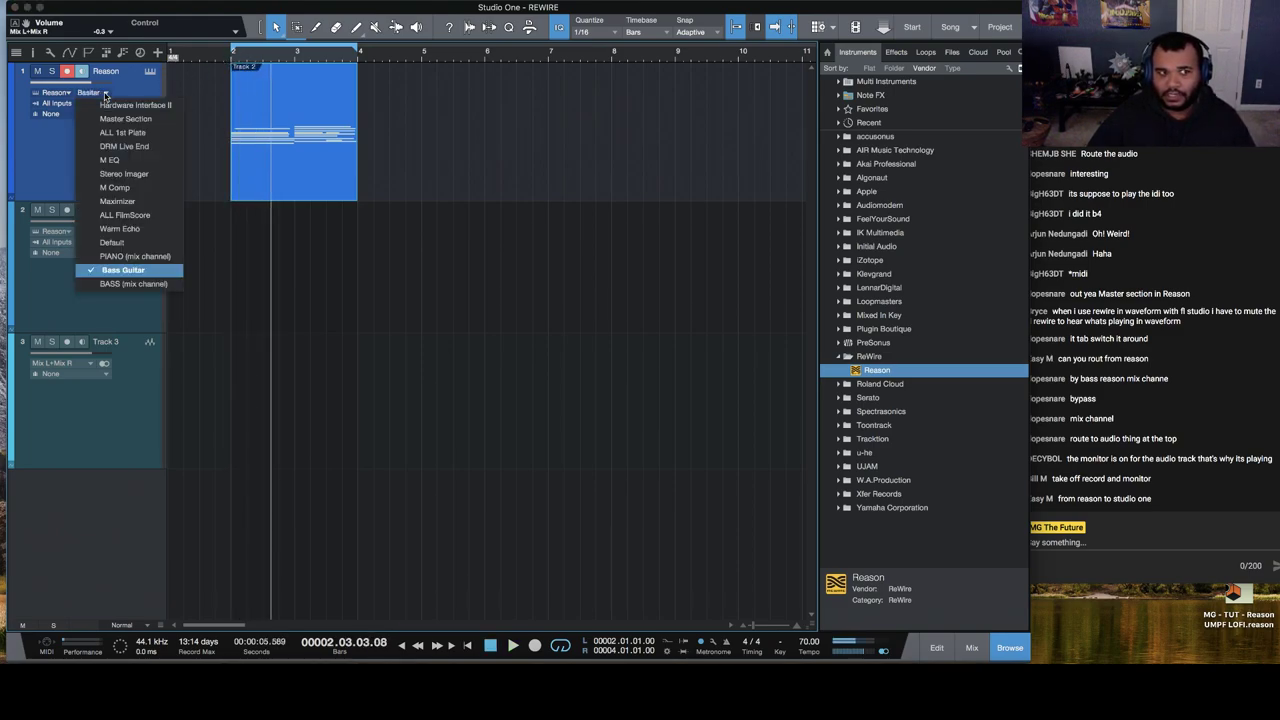
pyautogui.click(131, 274)
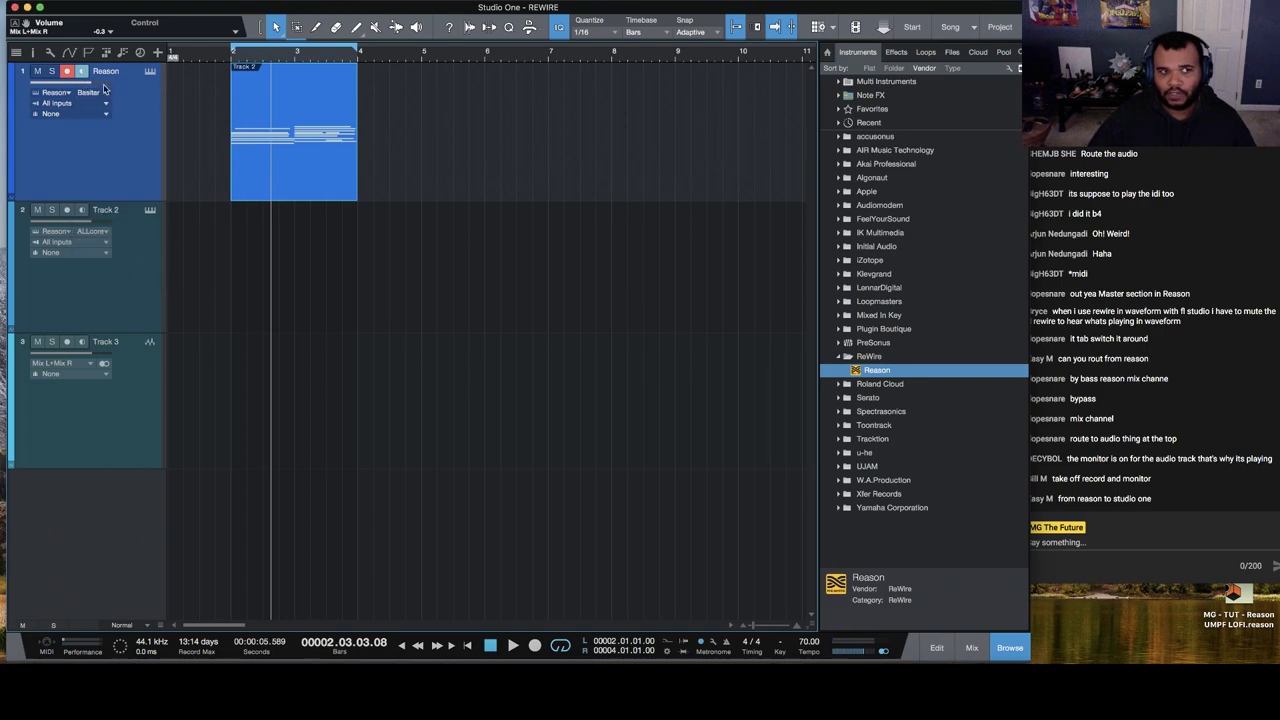
# Step: Test the Reason track from bar 2 through PIANO (mix channel), set its destination to Bass Guitar and play again
pyautogui.click(105, 91)
pyautogui.click(125, 250)
pyautogui.click(231, 64)
pyautogui.click(93, 92)
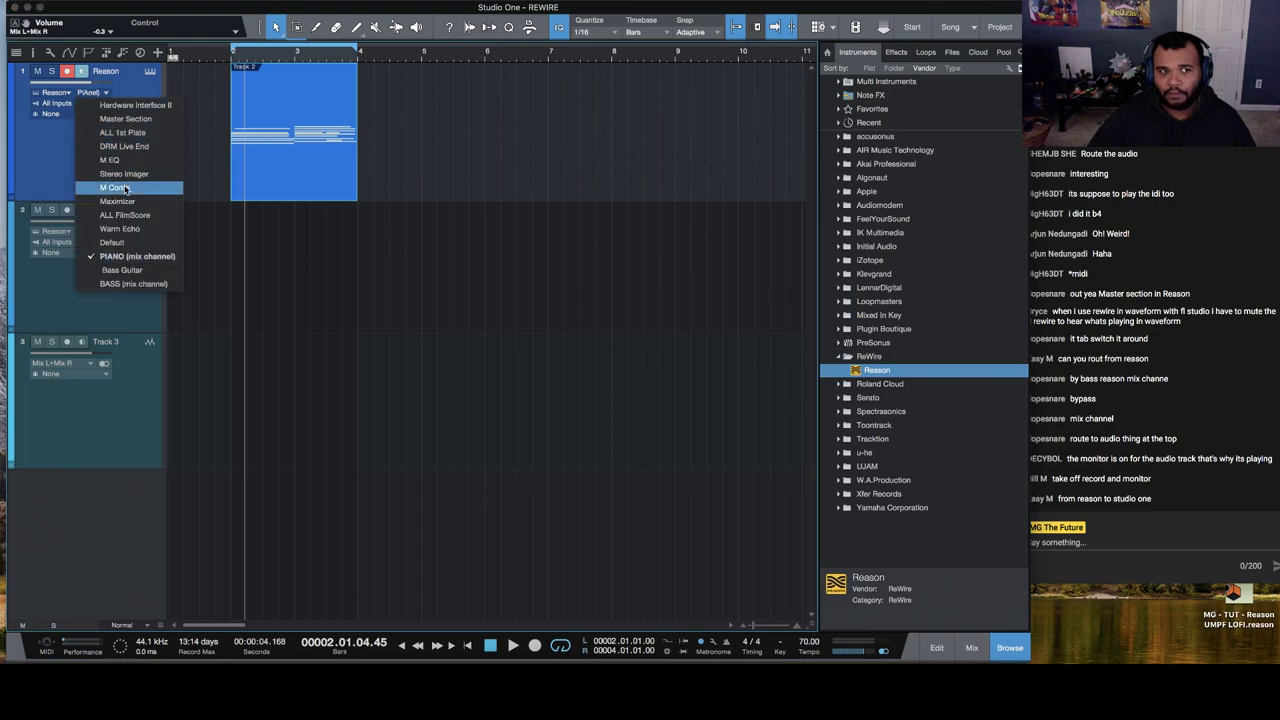
pyautogui.click(121, 270)
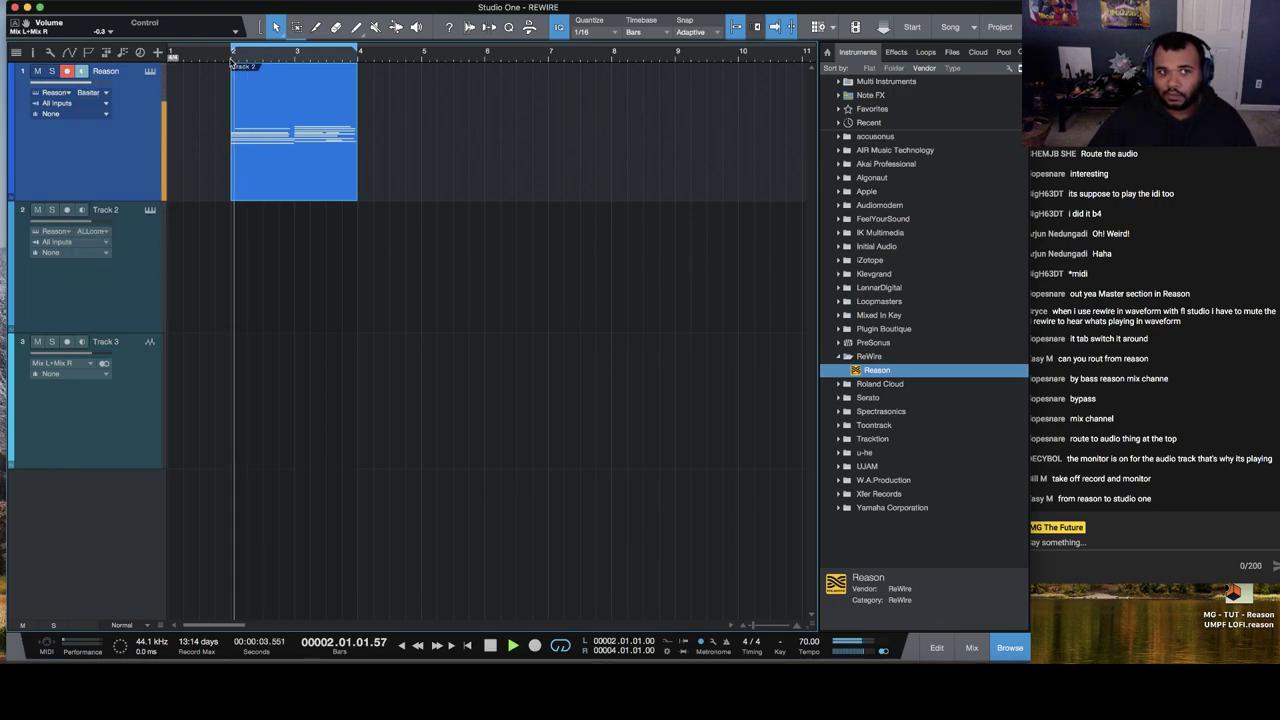
# Step: Delete the note part on the Reason track and record a new one with the Bass Guitar sound from bar 2
pyautogui.doubleClick(280, 117)
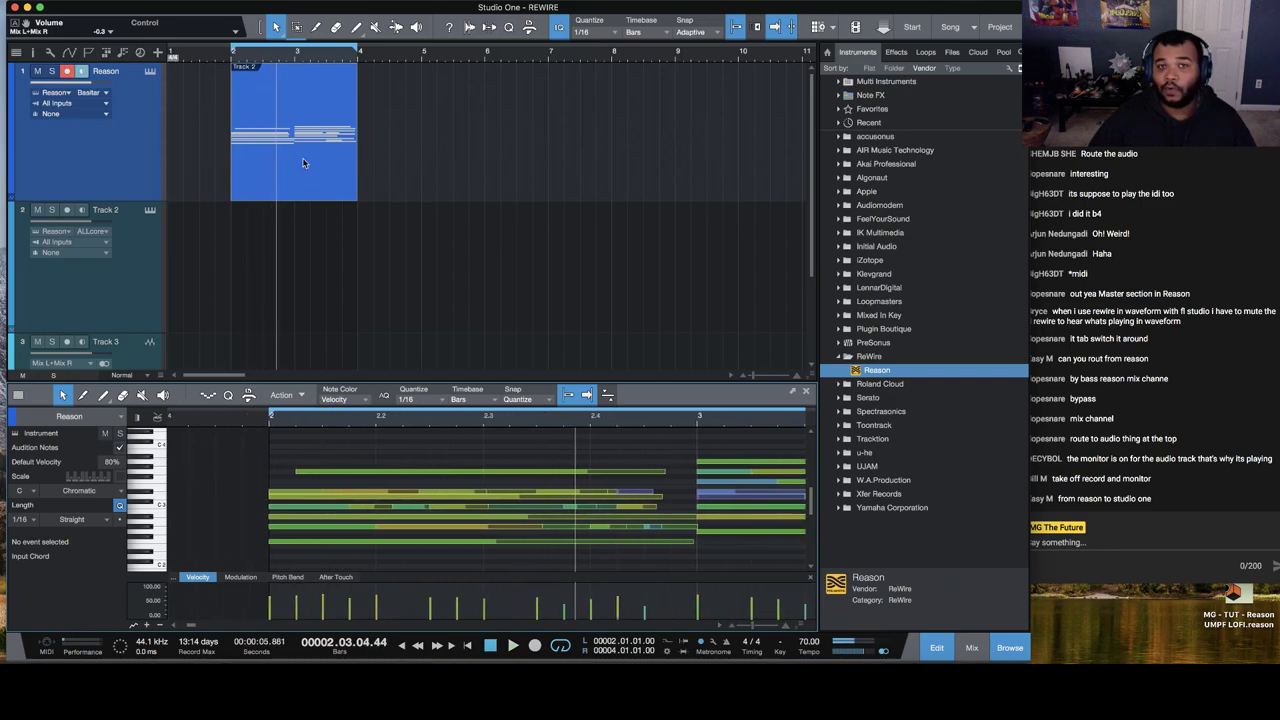
pyautogui.press('Delete')
pyautogui.click(231, 59)
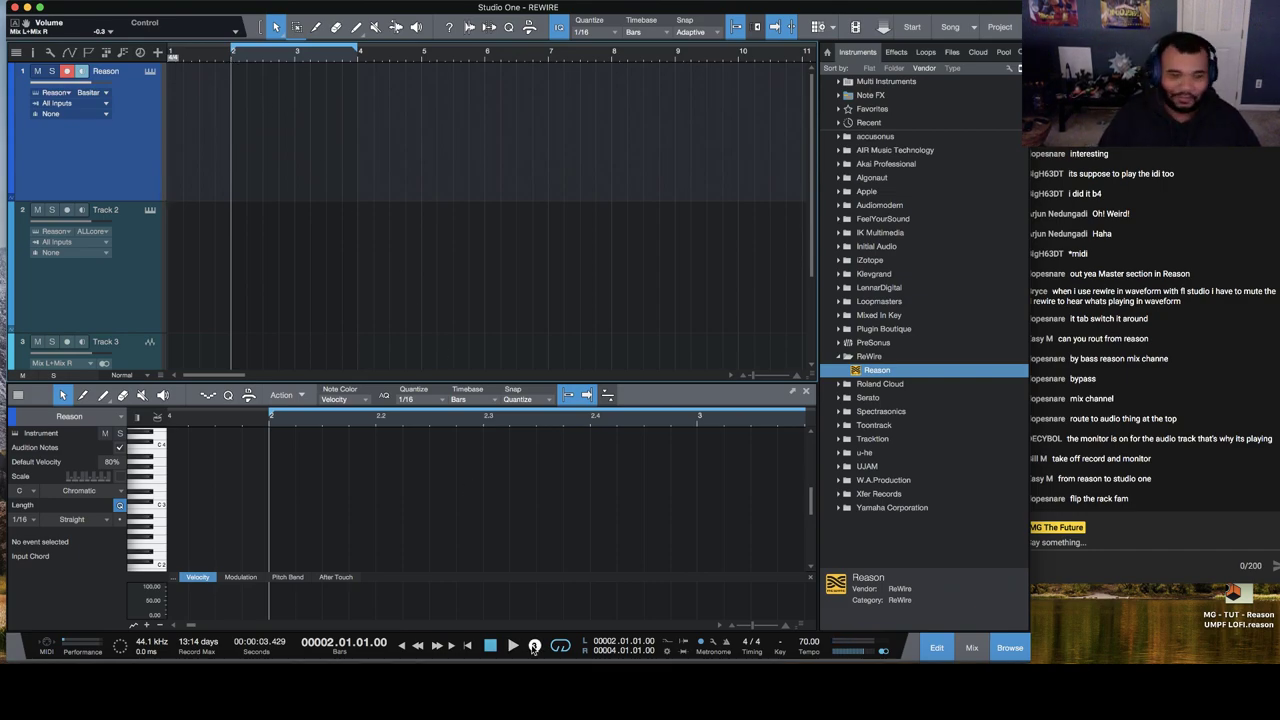
pyautogui.click(534, 647)
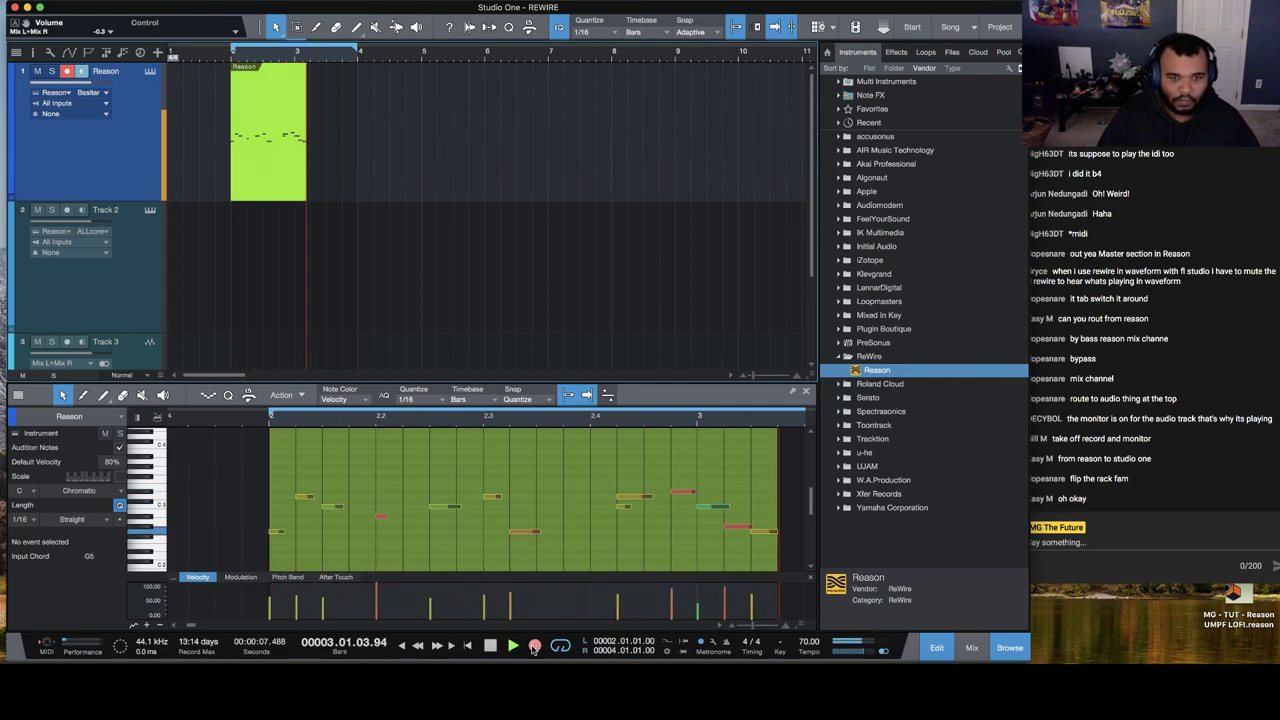
pyautogui.press('space')
pyautogui.press('space')
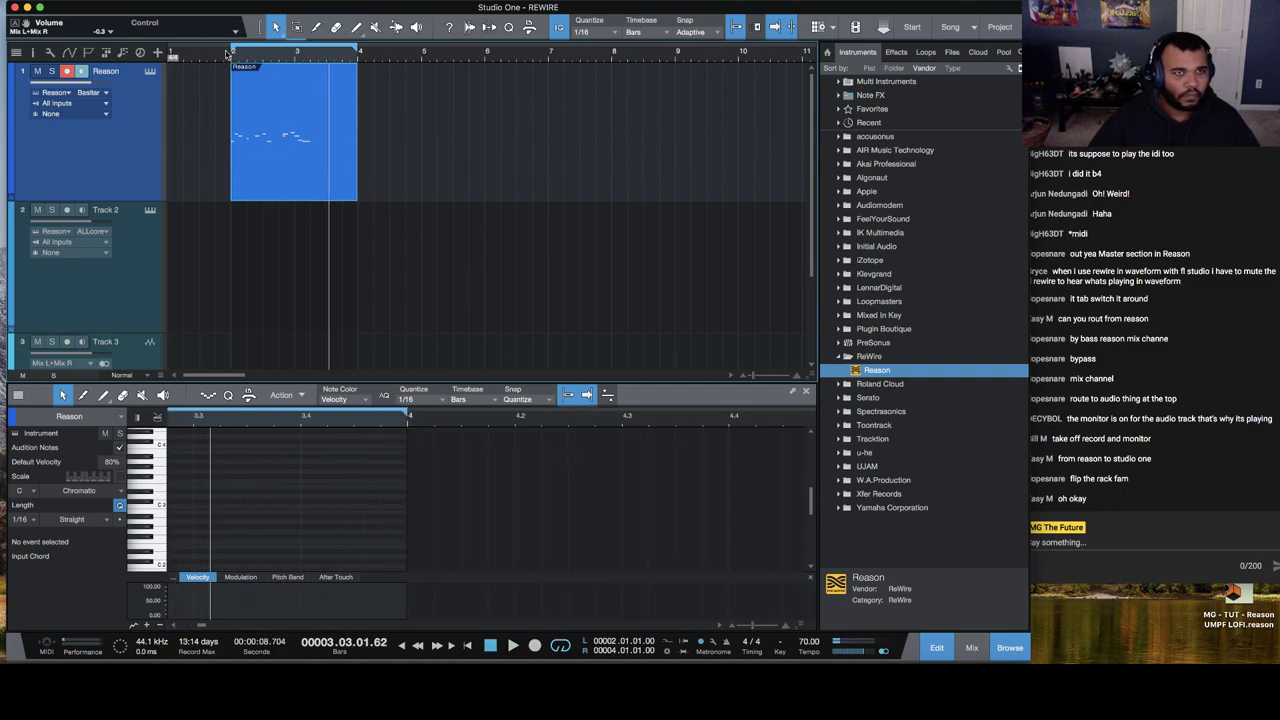
# Step: Play the newly recorded note part from bar 2 and check the Reason track's destination list
pyautogui.click(232, 62)
pyautogui.press('space')
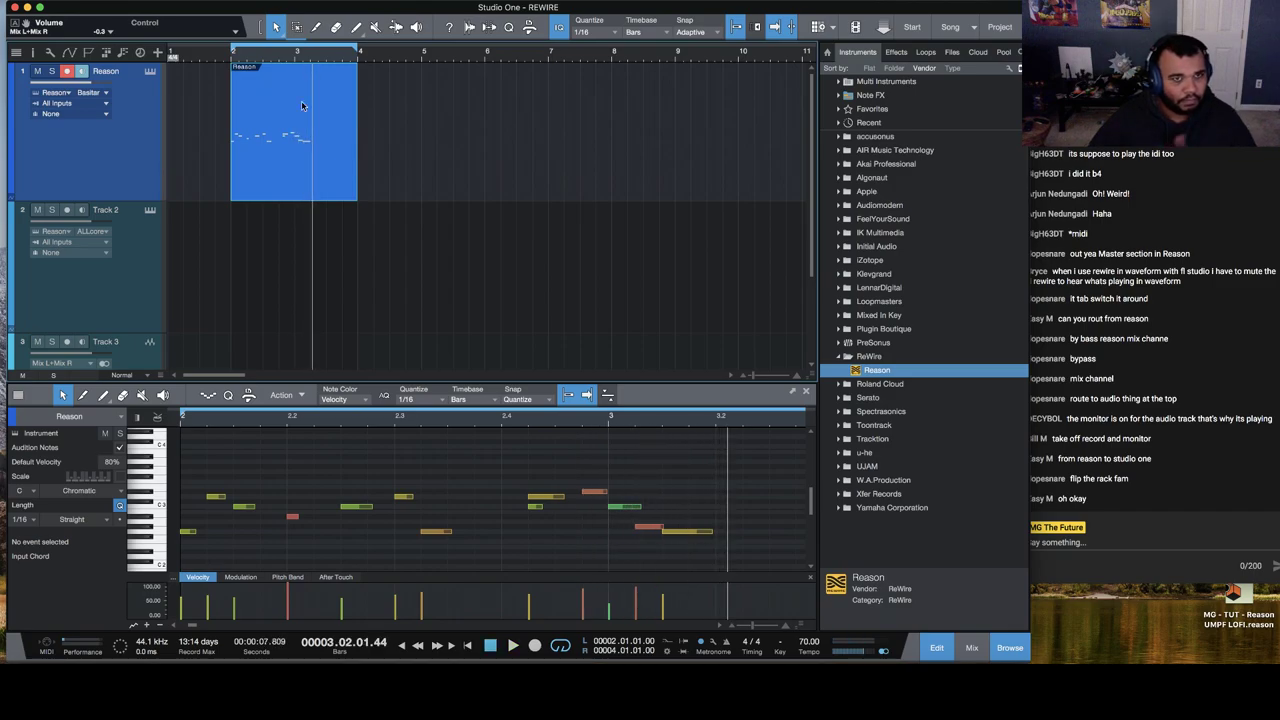
pyautogui.click(102, 93)
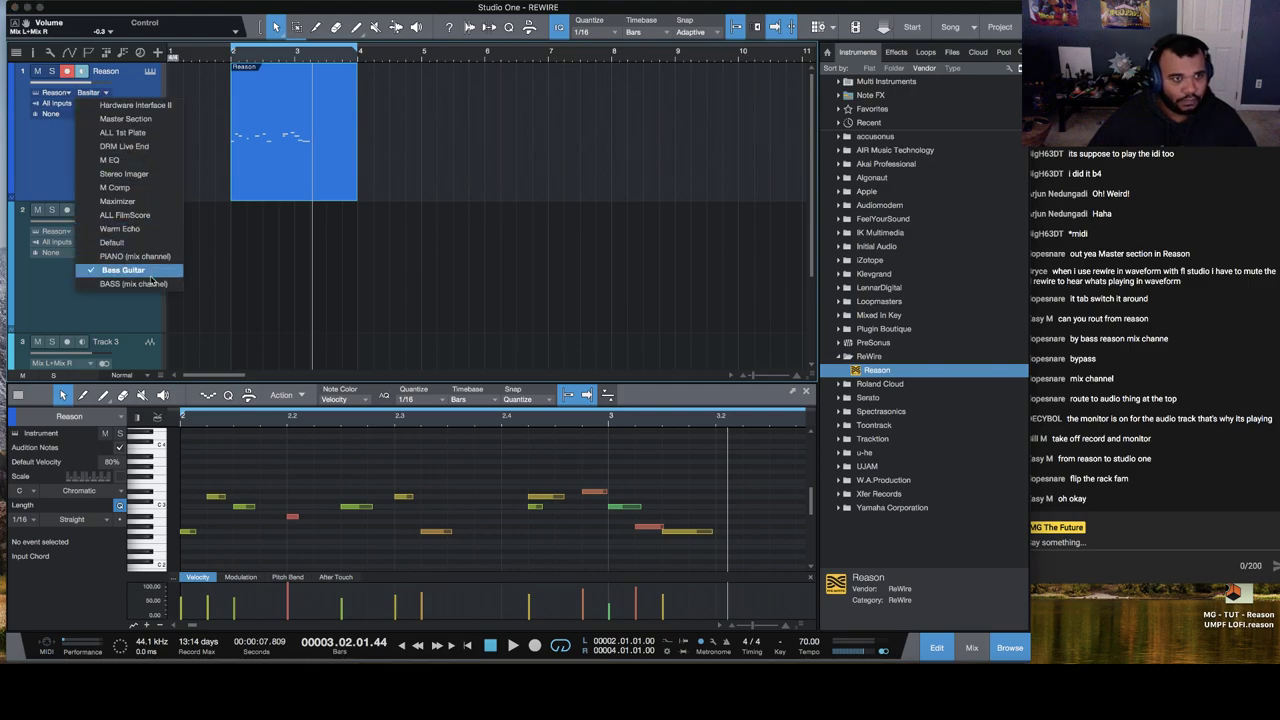
pyautogui.click(28, 162)
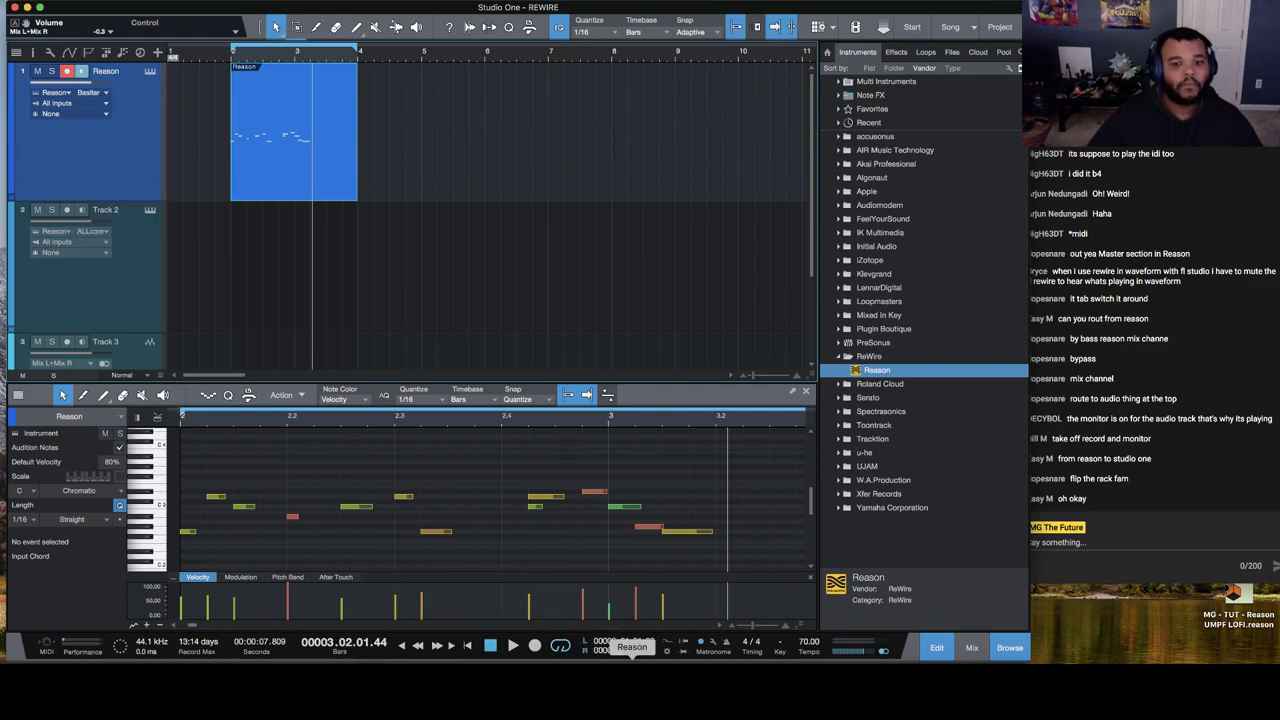
# Step: Switch to Reason and add a Soundiron Emotional Piano instrument on a new sequencer track named PIANO 2
pyautogui.click(622, 642)
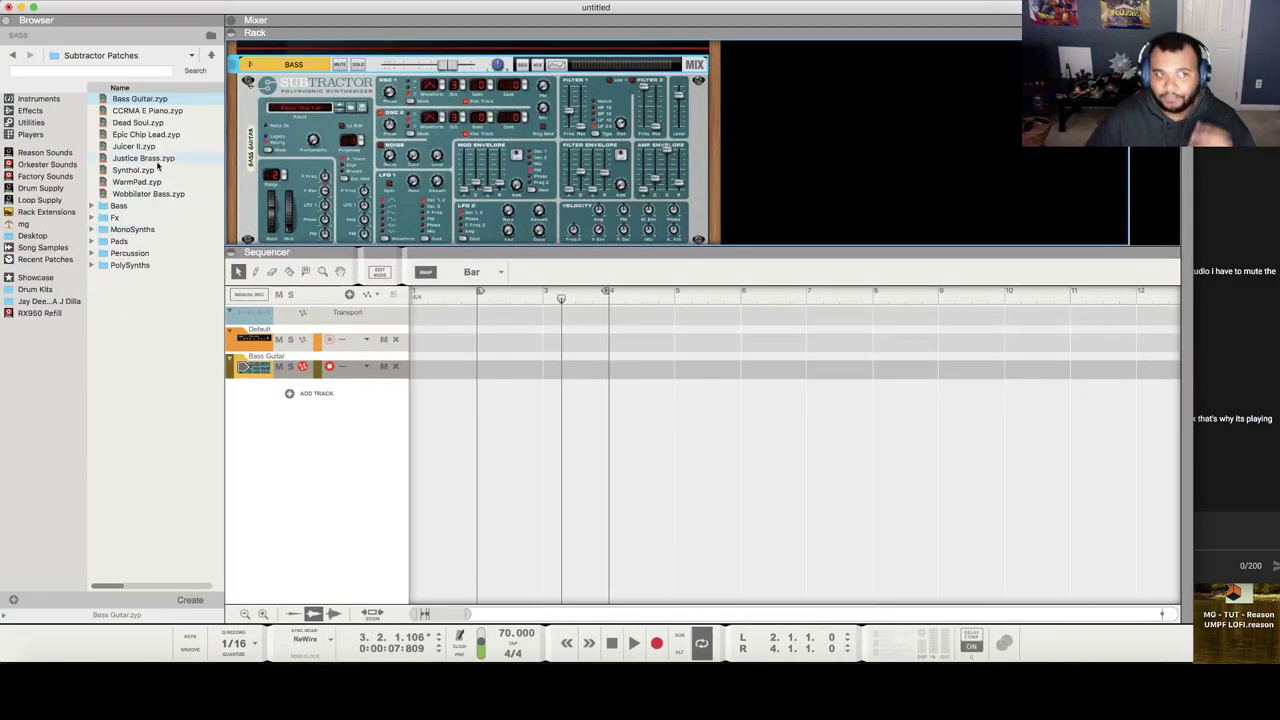
pyautogui.click(12, 55)
pyautogui.scroll(-5, 160, 290)
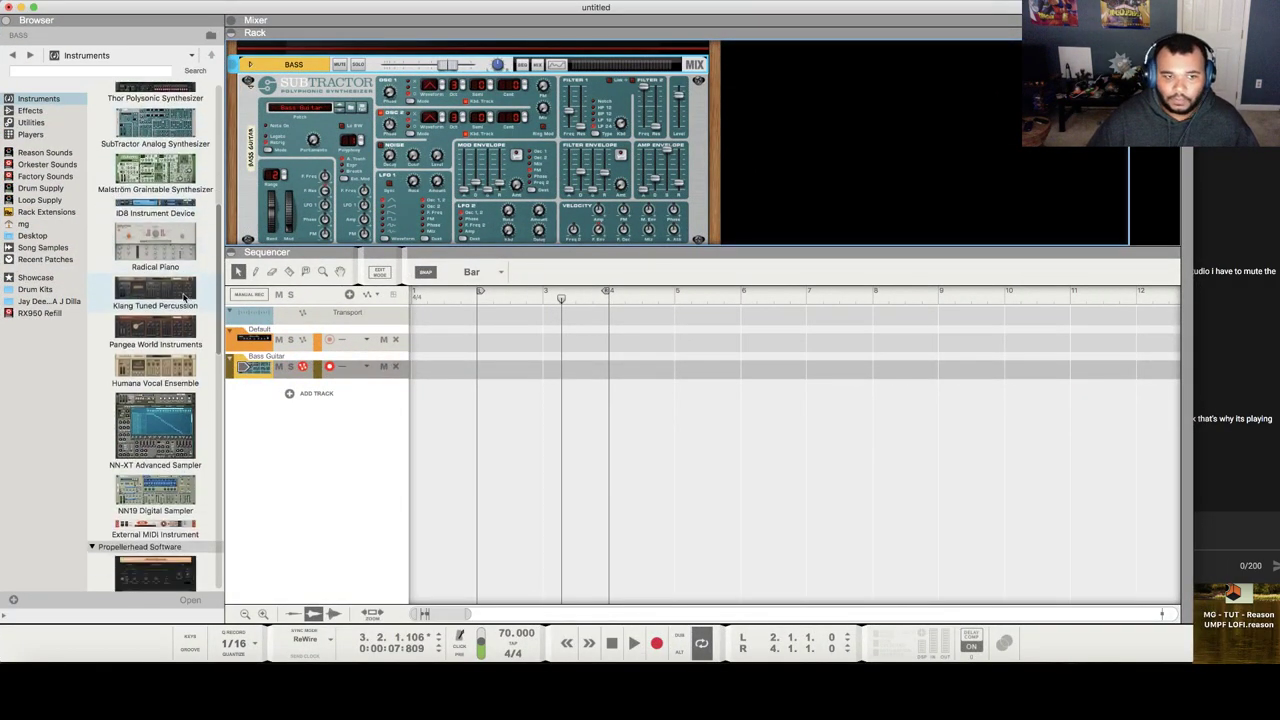
pyautogui.scroll(-10, 183, 297)
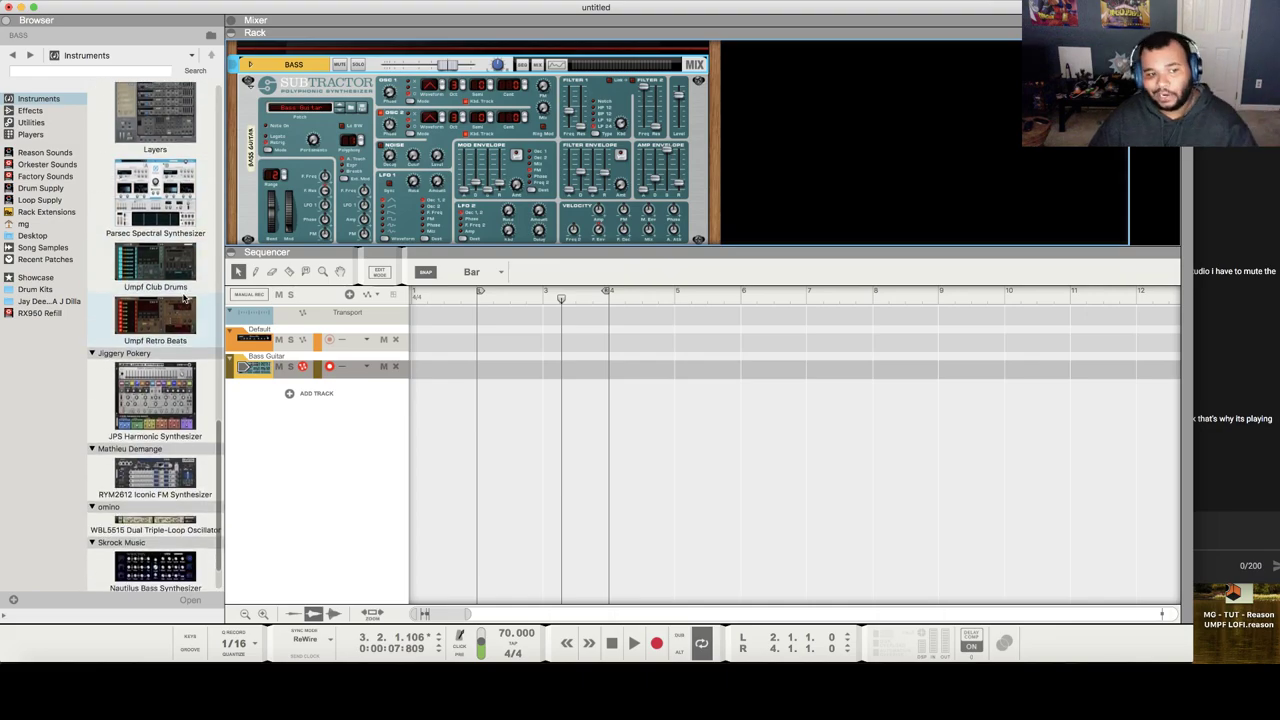
pyautogui.scroll(10, 183, 297)
pyautogui.scroll(-10, 183, 297)
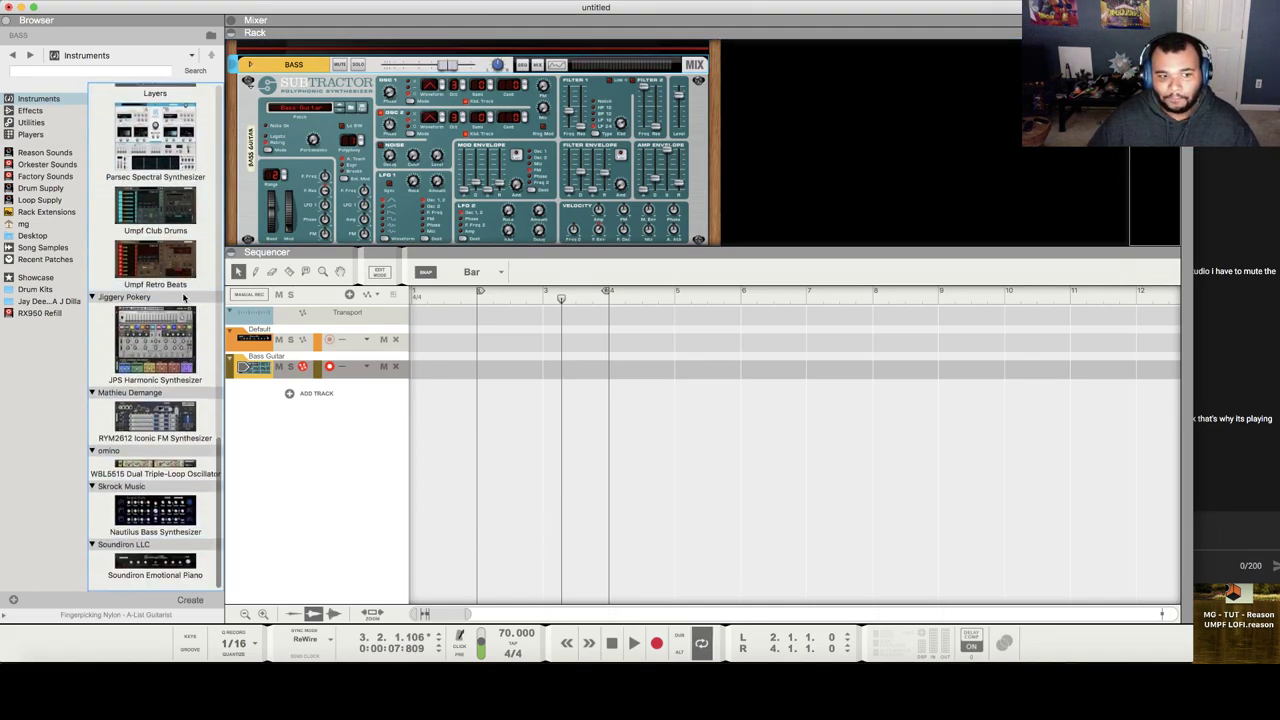
pyautogui.moveTo(165, 580); pyautogui.dragTo(389, 443)
pyautogui.doubleClick(258, 384)
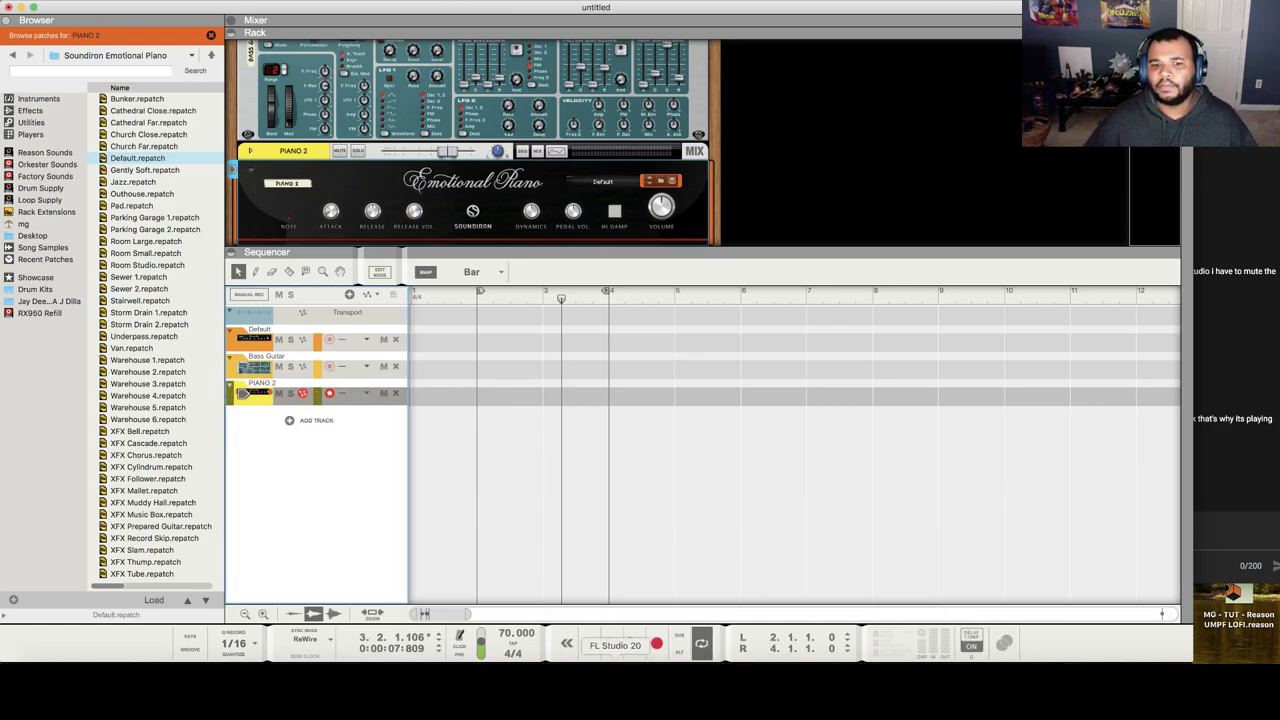
# Step: Switch to Studio One, add an instrument track and route it to Reason with PIANO 2 as the destination
pyautogui.press('super+Tab')
pyautogui.scroll(-1, 160, 282)
pyautogui.scroll(-3, 160, 282)
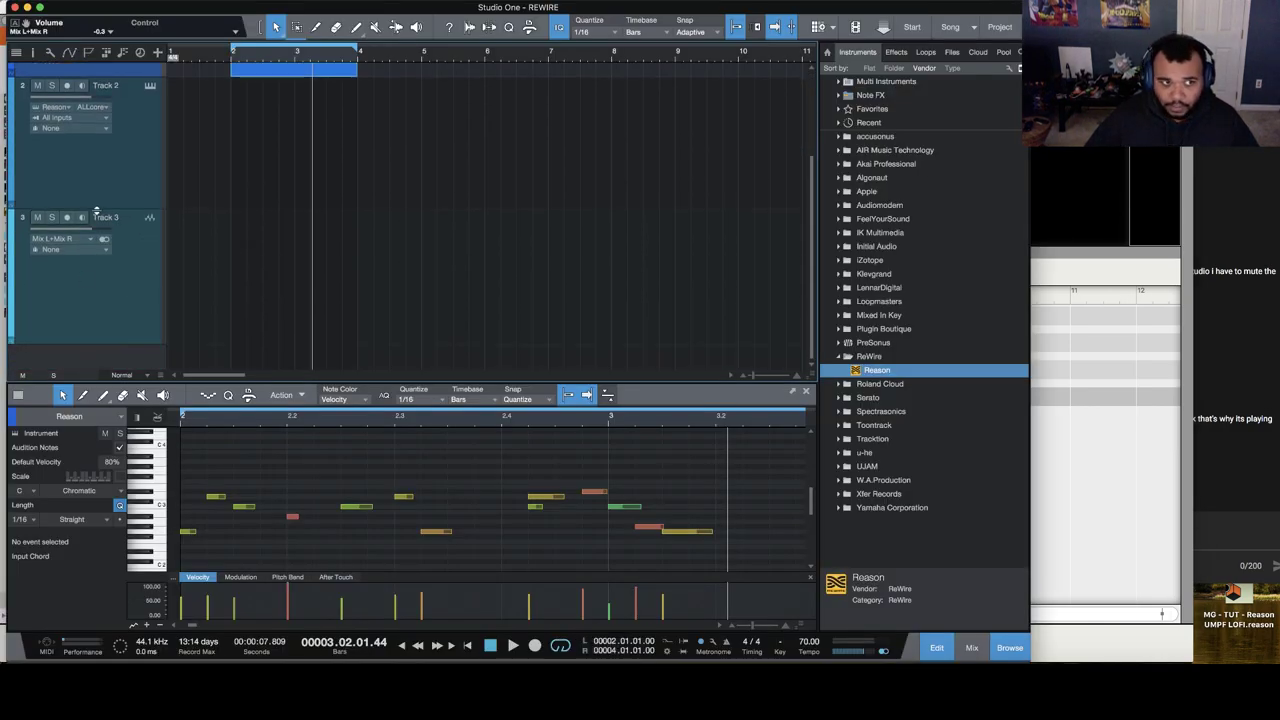
pyautogui.rightClick(137, 358)
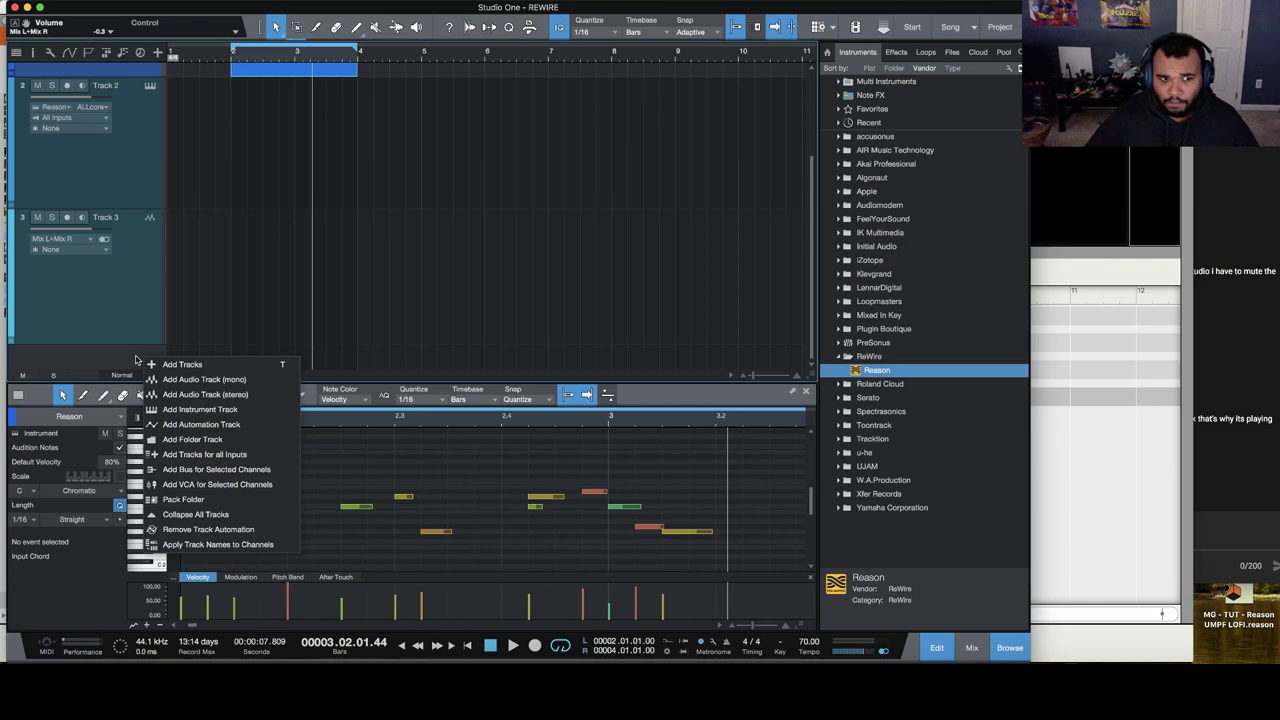
pyautogui.click(200, 409)
pyautogui.scroll(1, 57, 208)
pyautogui.click(91, 175)
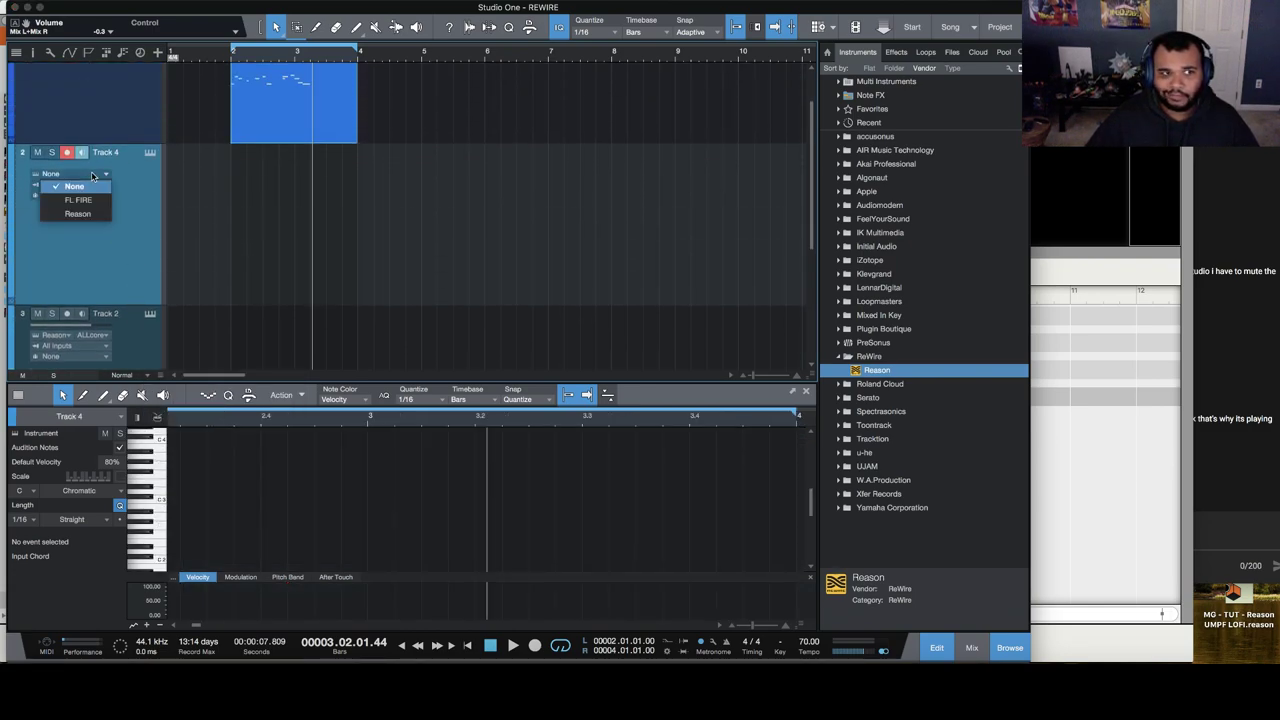
pyautogui.click(77, 213)
pyautogui.click(101, 175)
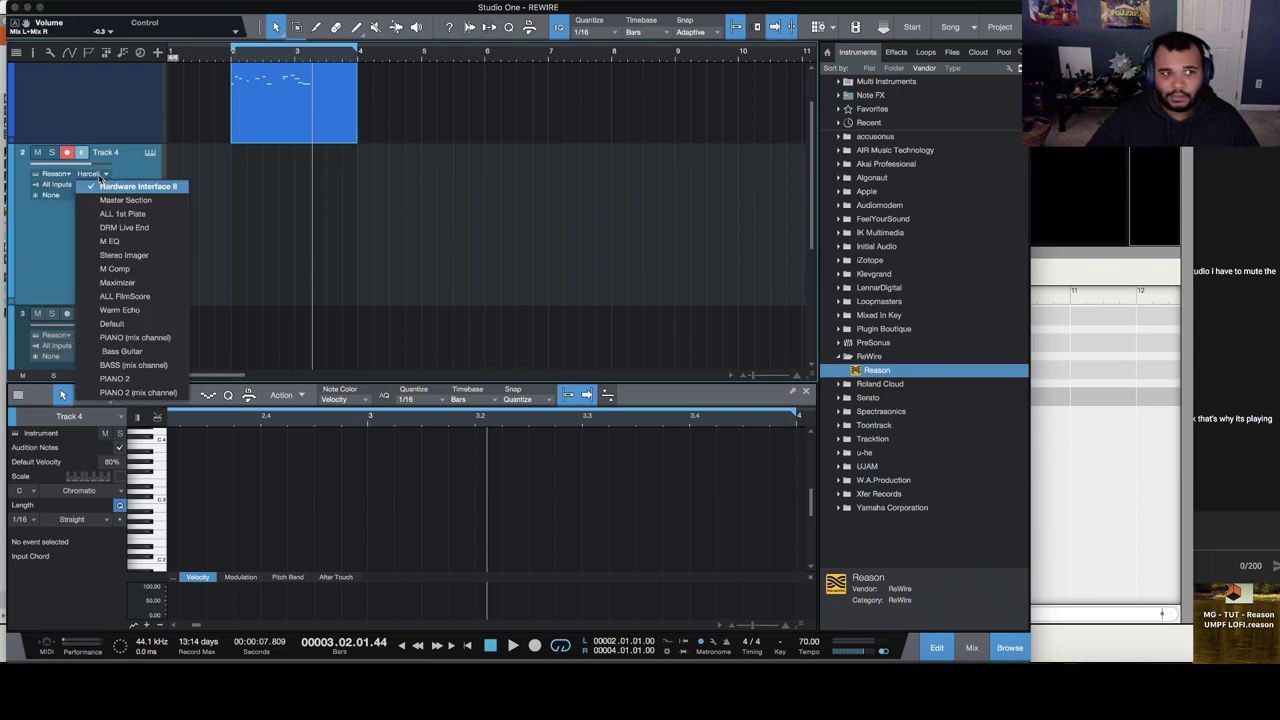
pyautogui.click(152, 378)
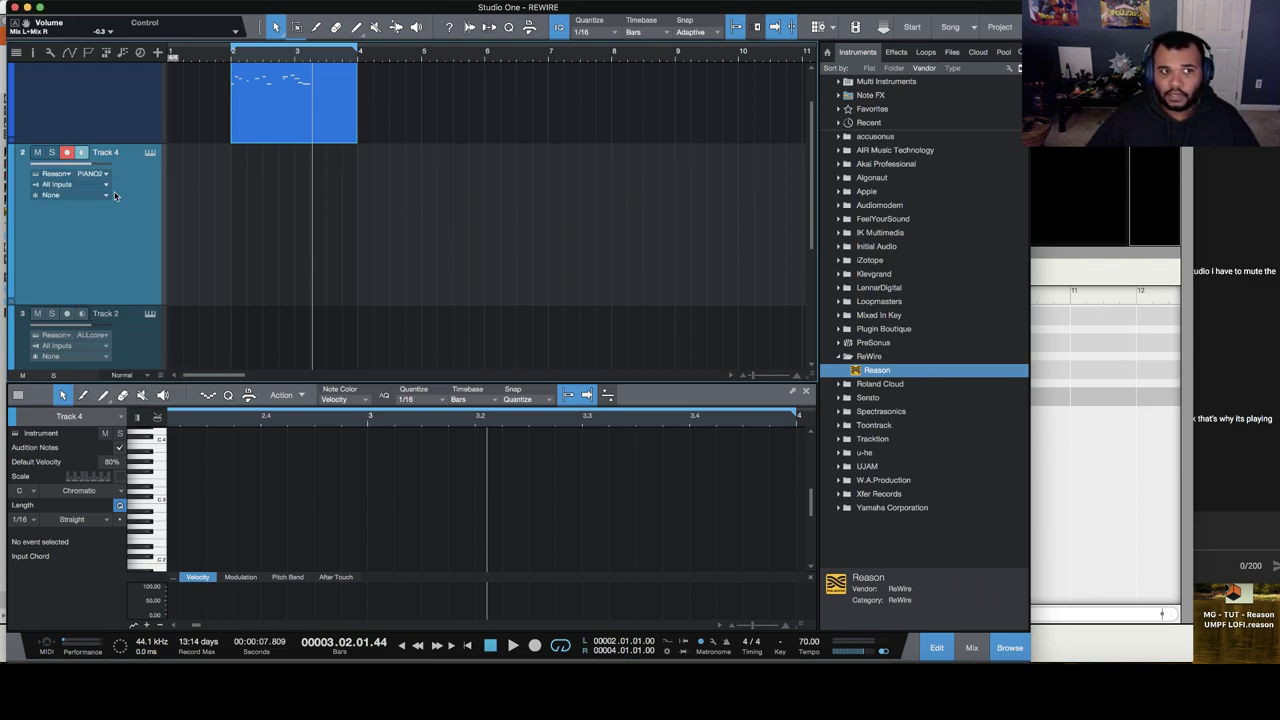
# Step: Record a chord part on the PIANO 2 track from bar 2
pyautogui.click(258, 92)
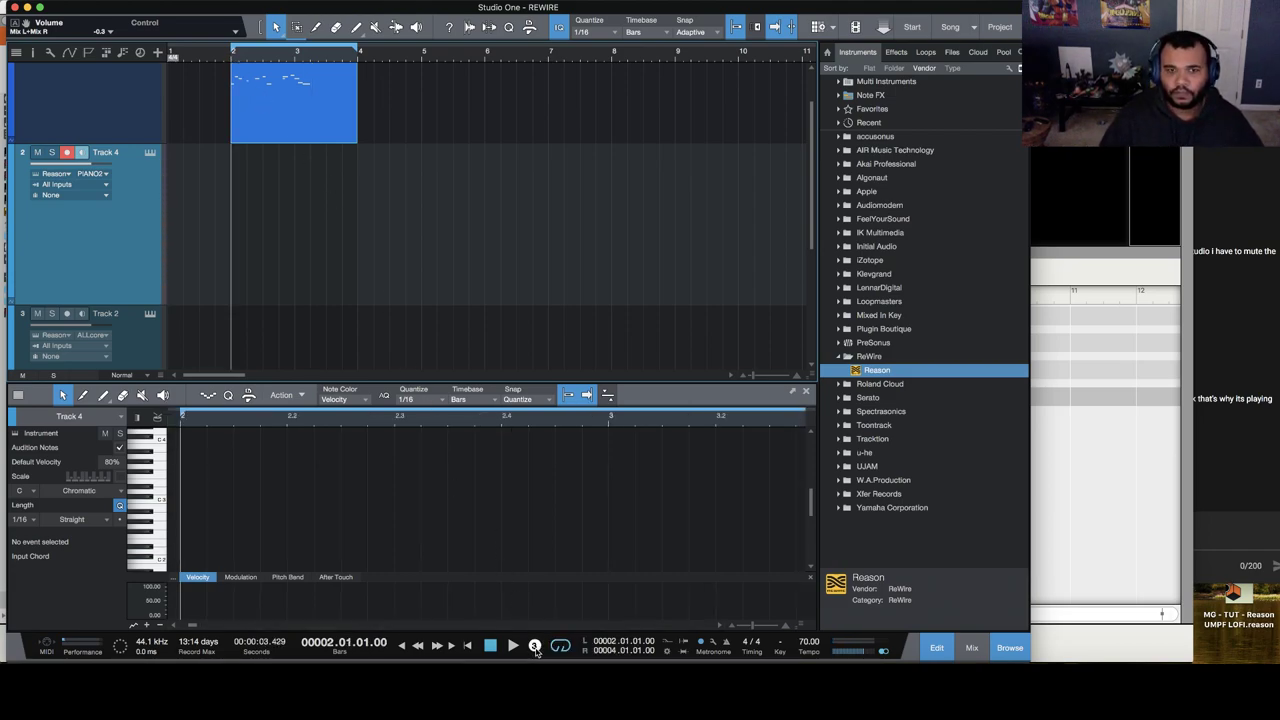
pyautogui.click(535, 647)
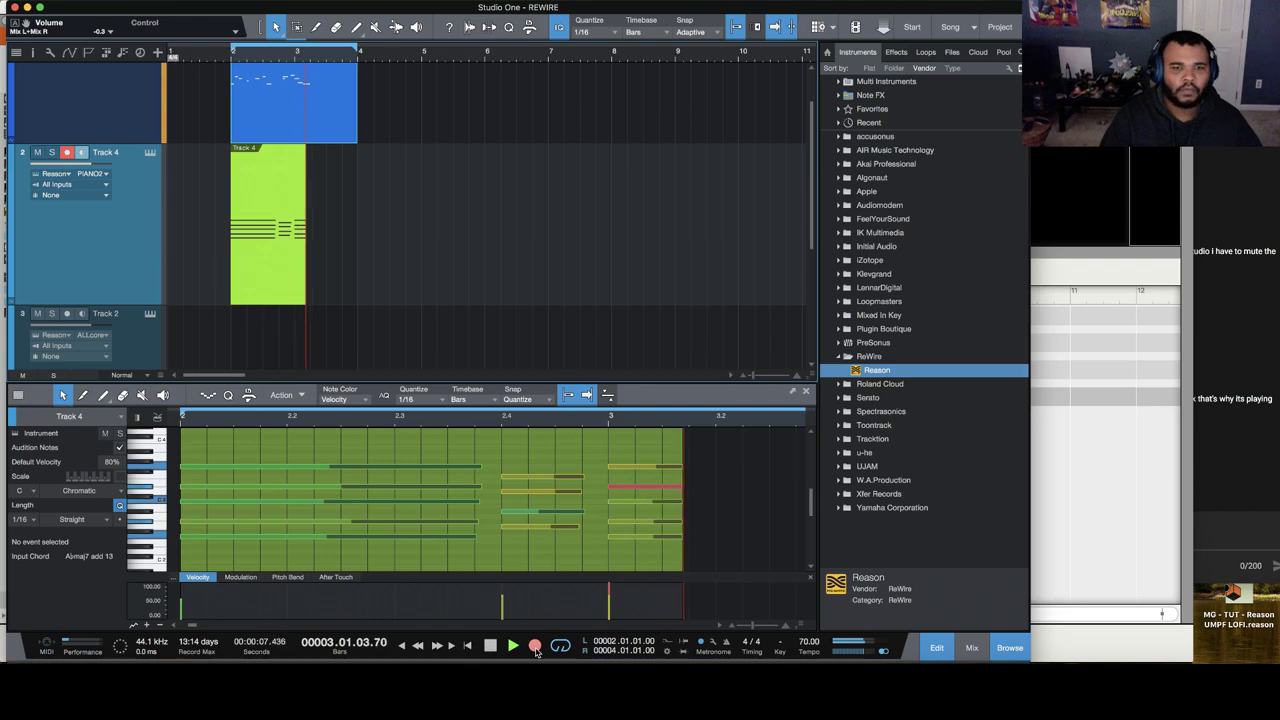
pyautogui.press('space')
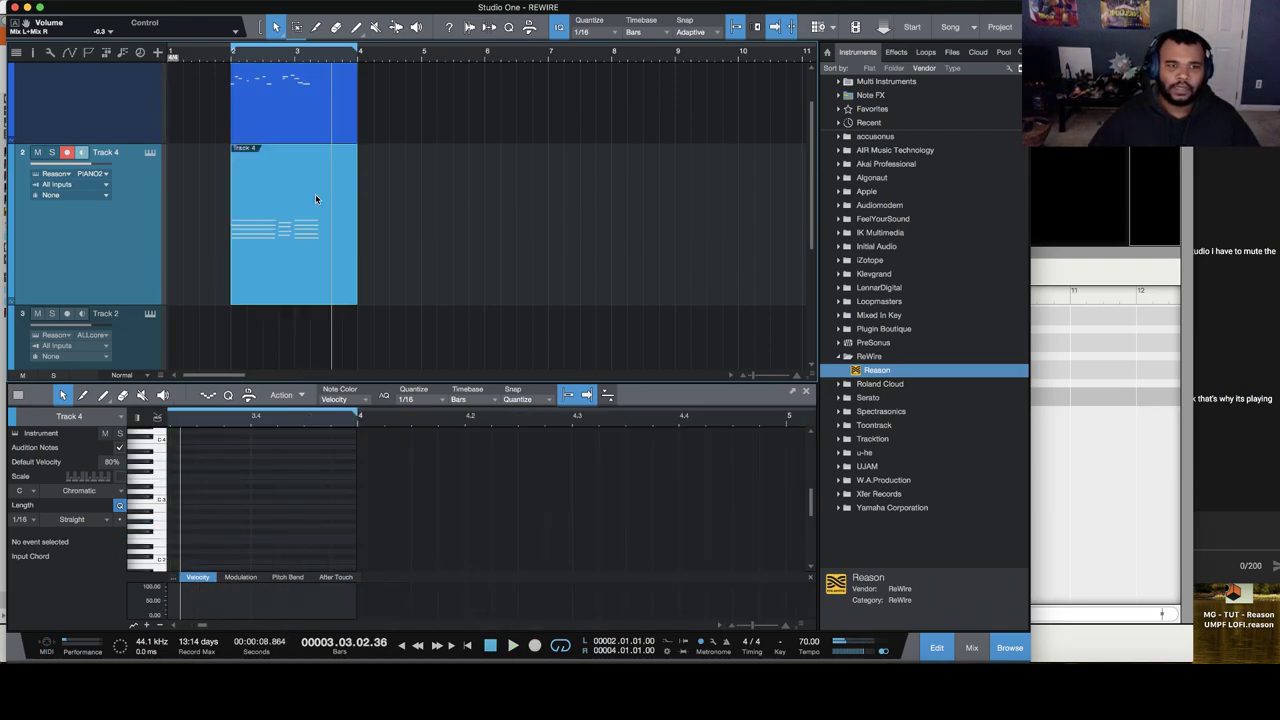
# Step: Play the recorded parts from bar 2 and check the destination list of the PIANO 2 track
pyautogui.scroll(2, 300, 101)
pyautogui.scroll(-2, 285, 100)
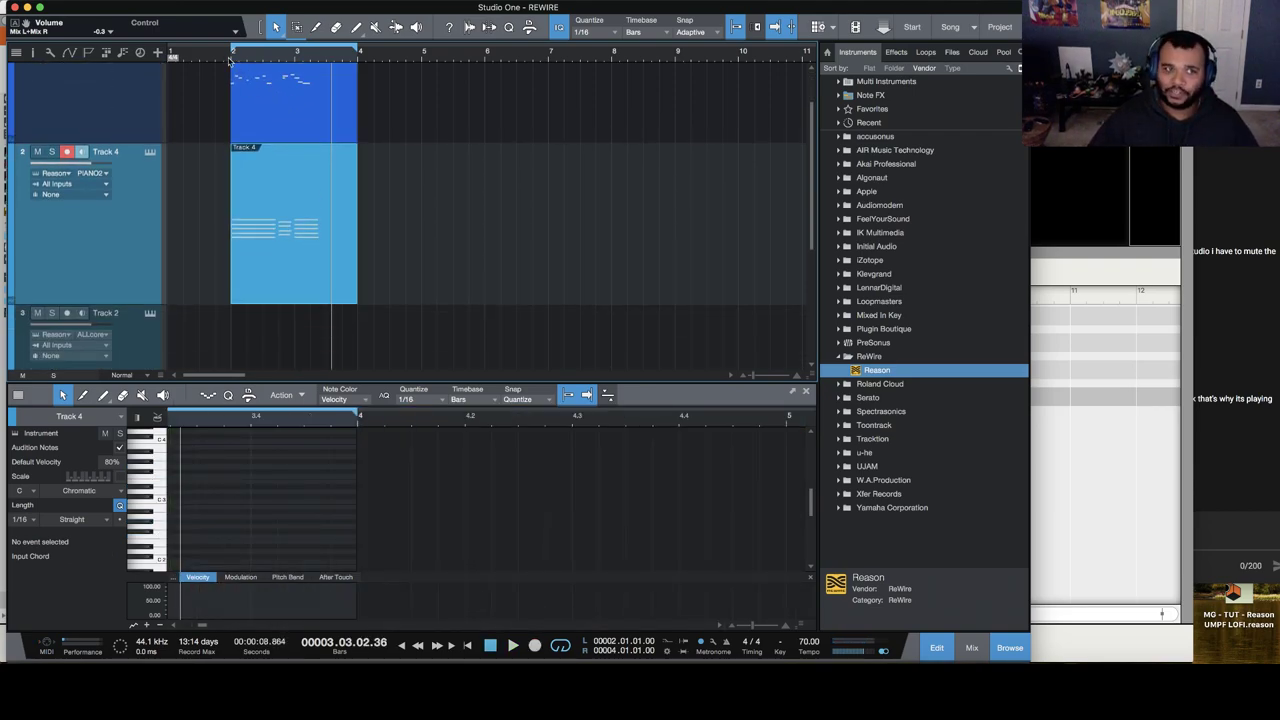
pyautogui.click(229, 59)
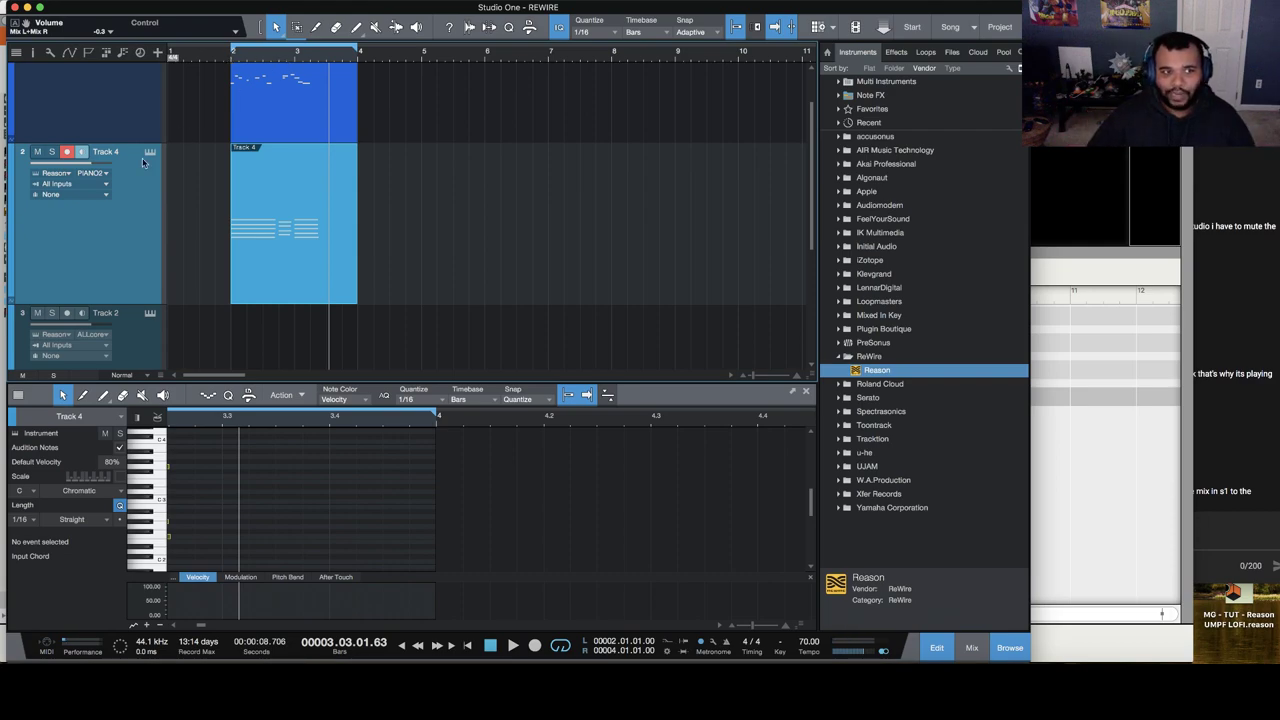
pyautogui.click(92, 173)
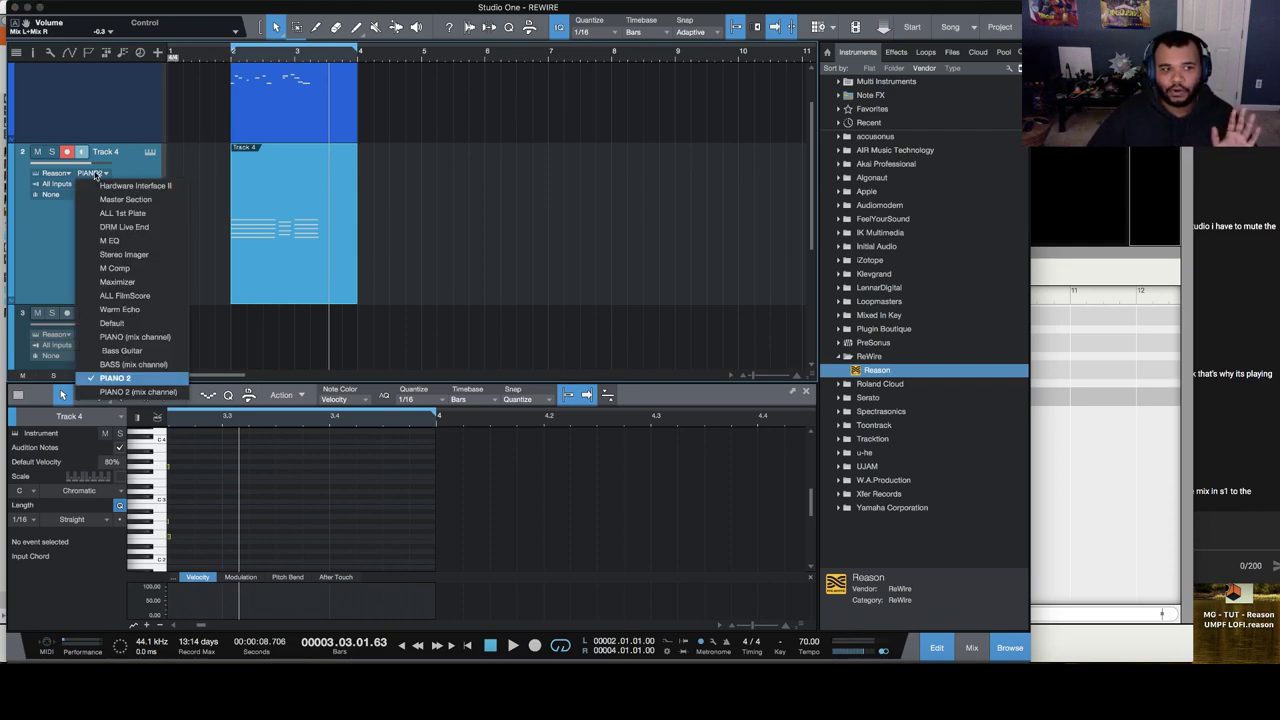
pyautogui.click(52, 242)
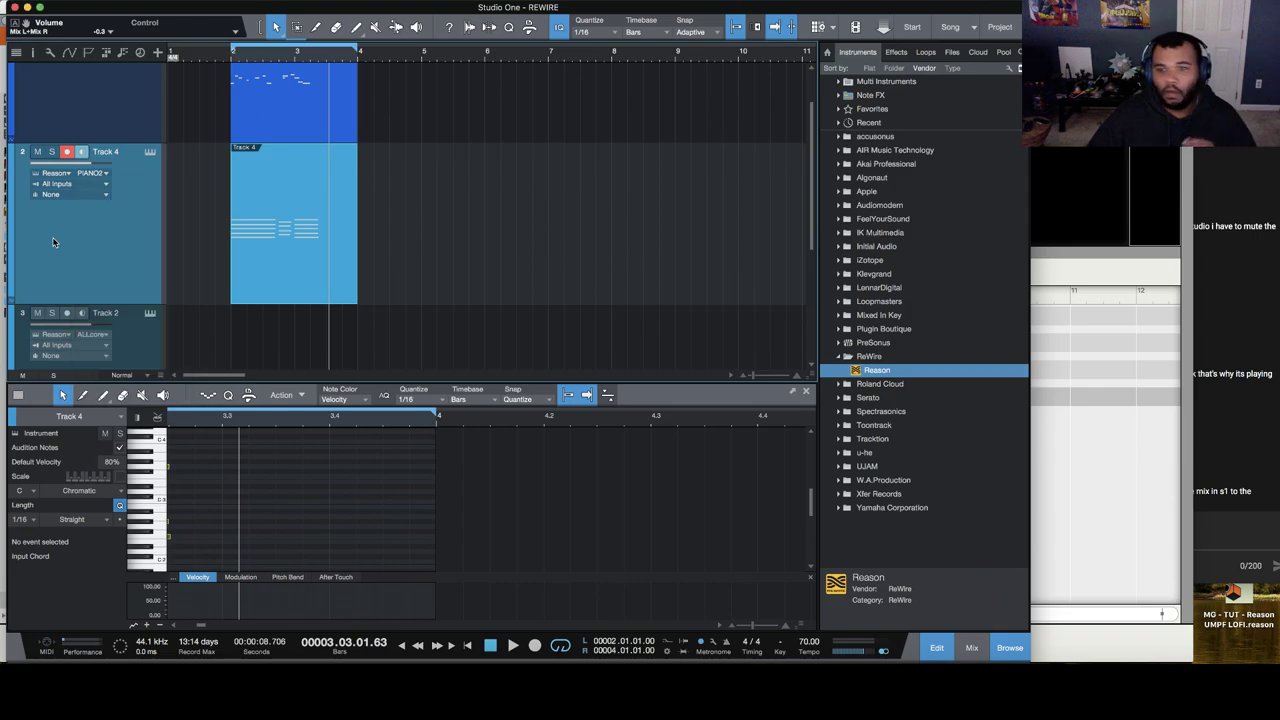
# Step: Switch to Reason and rename the Default sequencer track to TRASH
pyautogui.click(1115, 283)
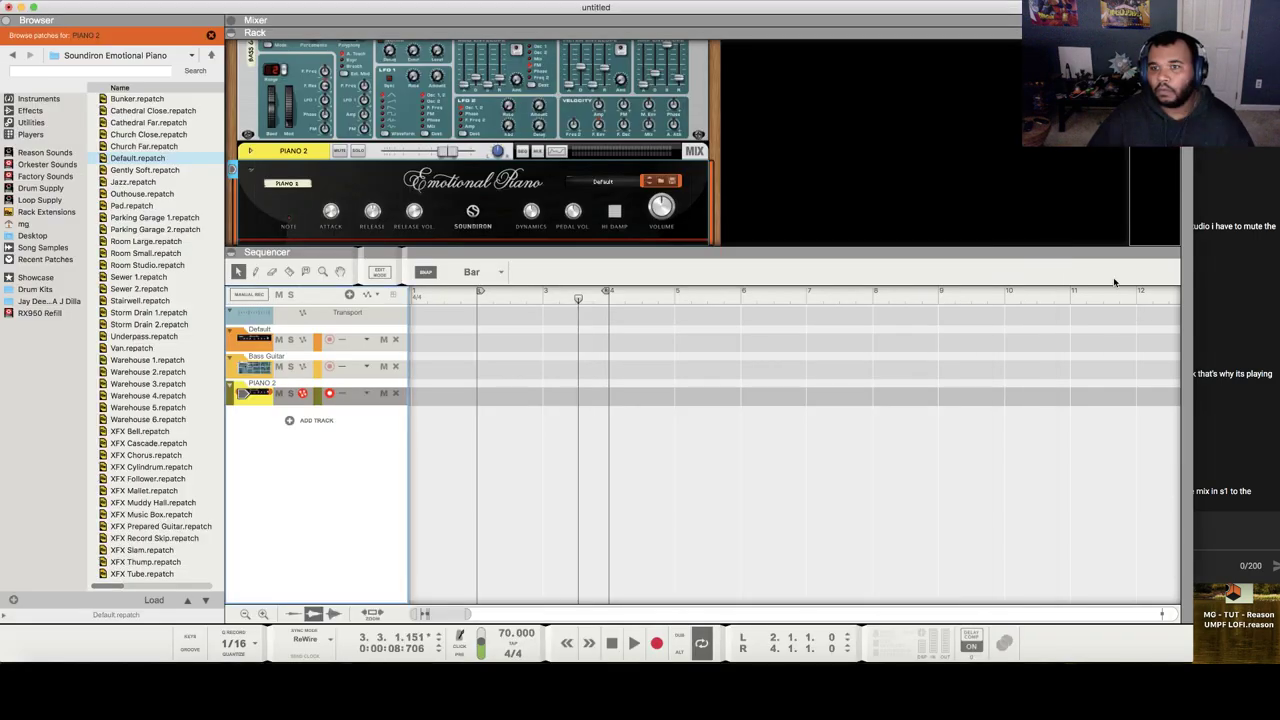
pyautogui.click(264, 330)
pyautogui.doubleClick(276, 332)
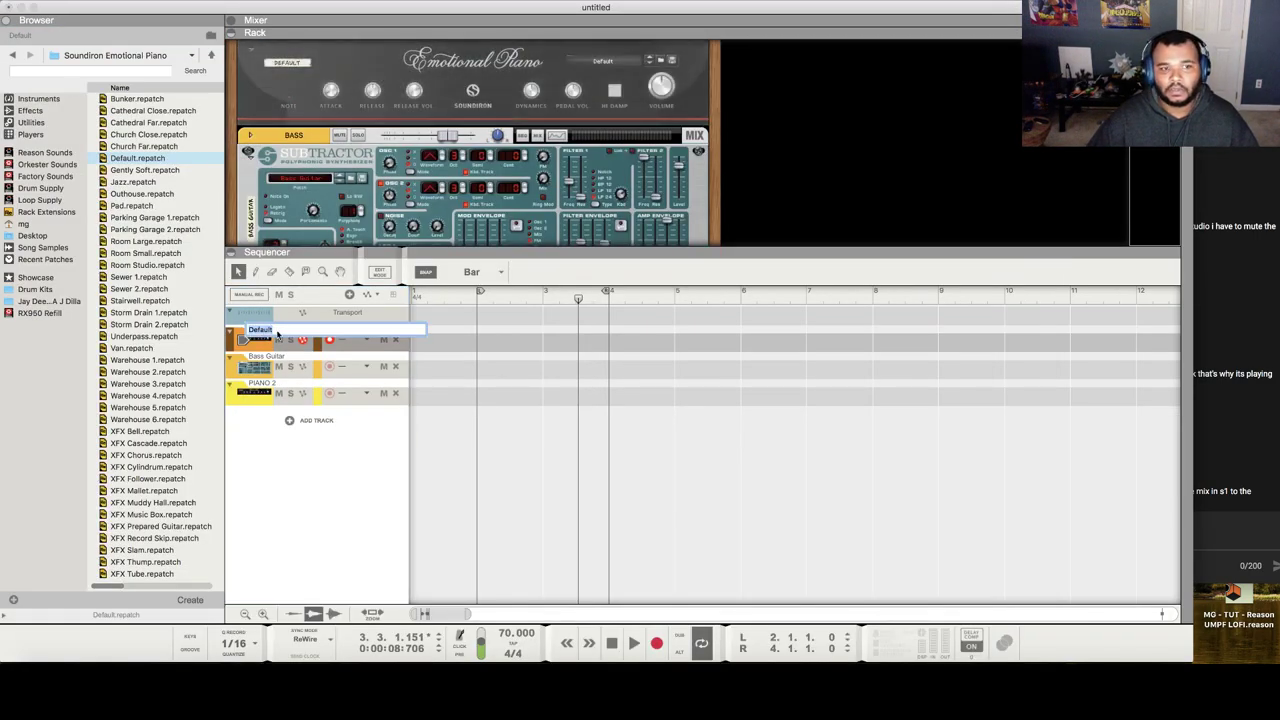
pyautogui.write('TRASH')
pyautogui.press('Return')
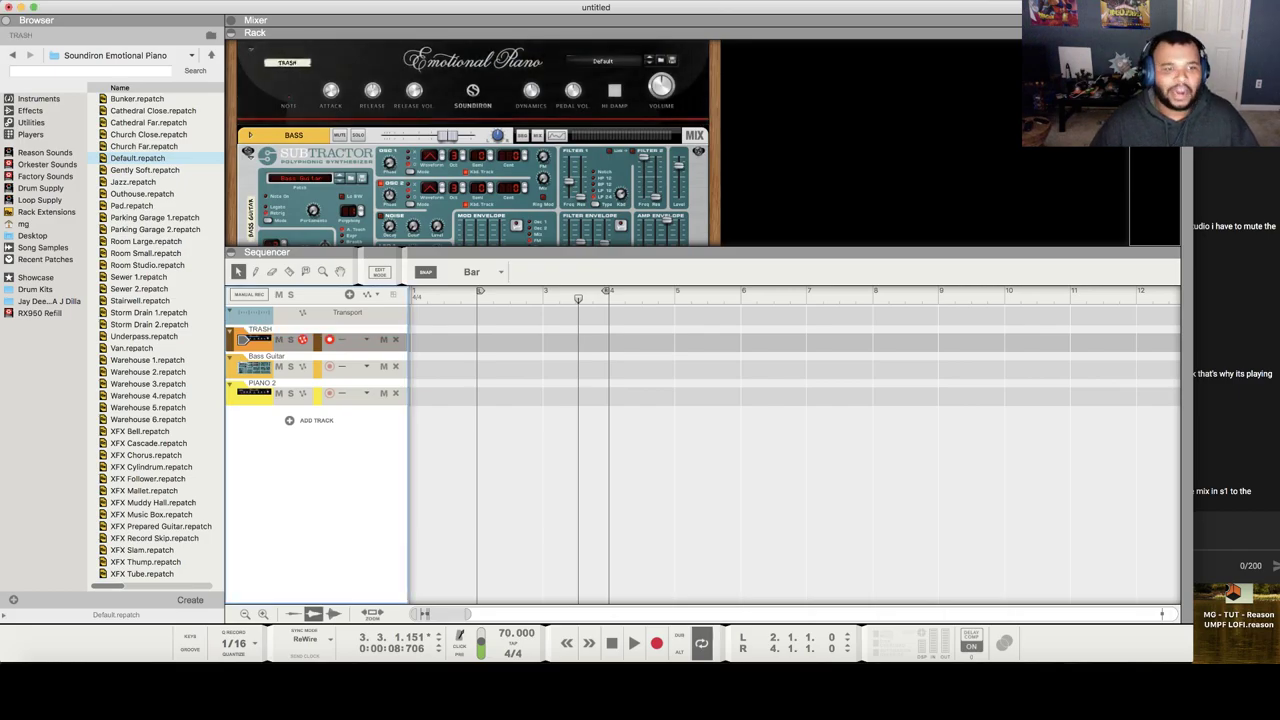
# Step: Minimize Reason, add another instrument track in Studio One and route it to Reason with TRASH as the destination
pyautogui.click(21, 7)
pyautogui.scroll(-3, 142, 250)
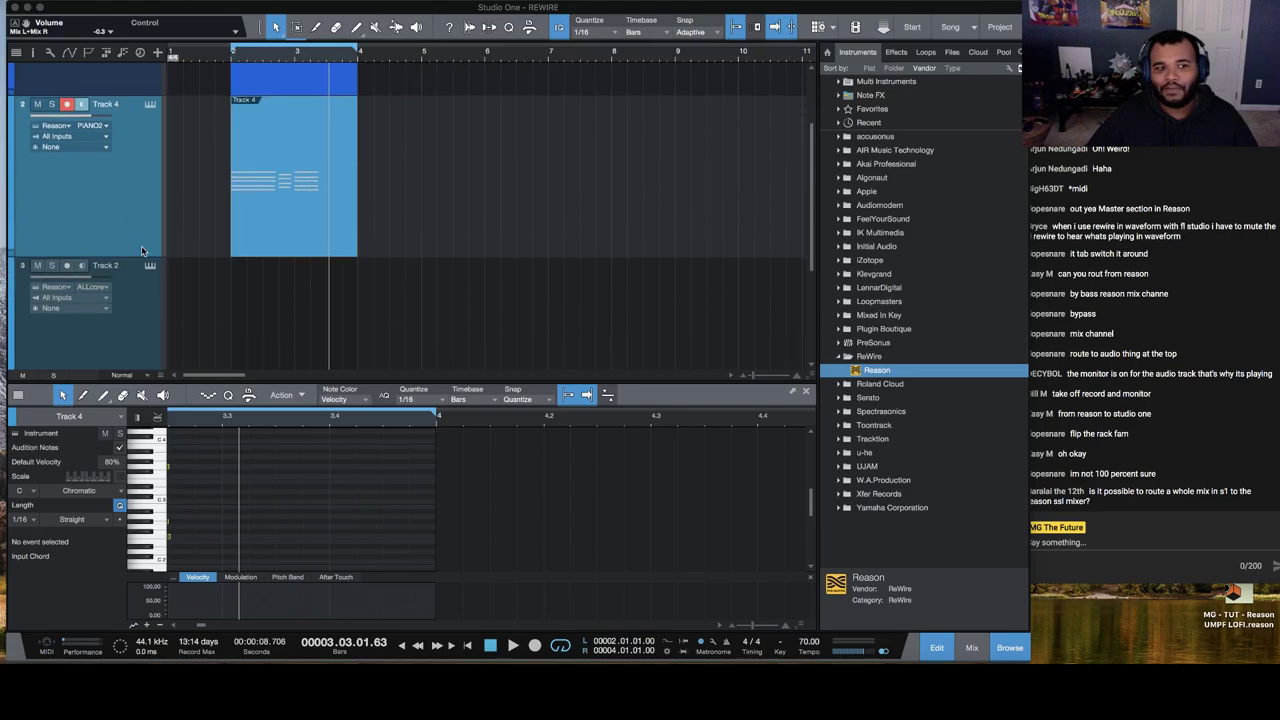
pyautogui.scroll(-5, 142, 250)
pyautogui.rightClick(142, 362)
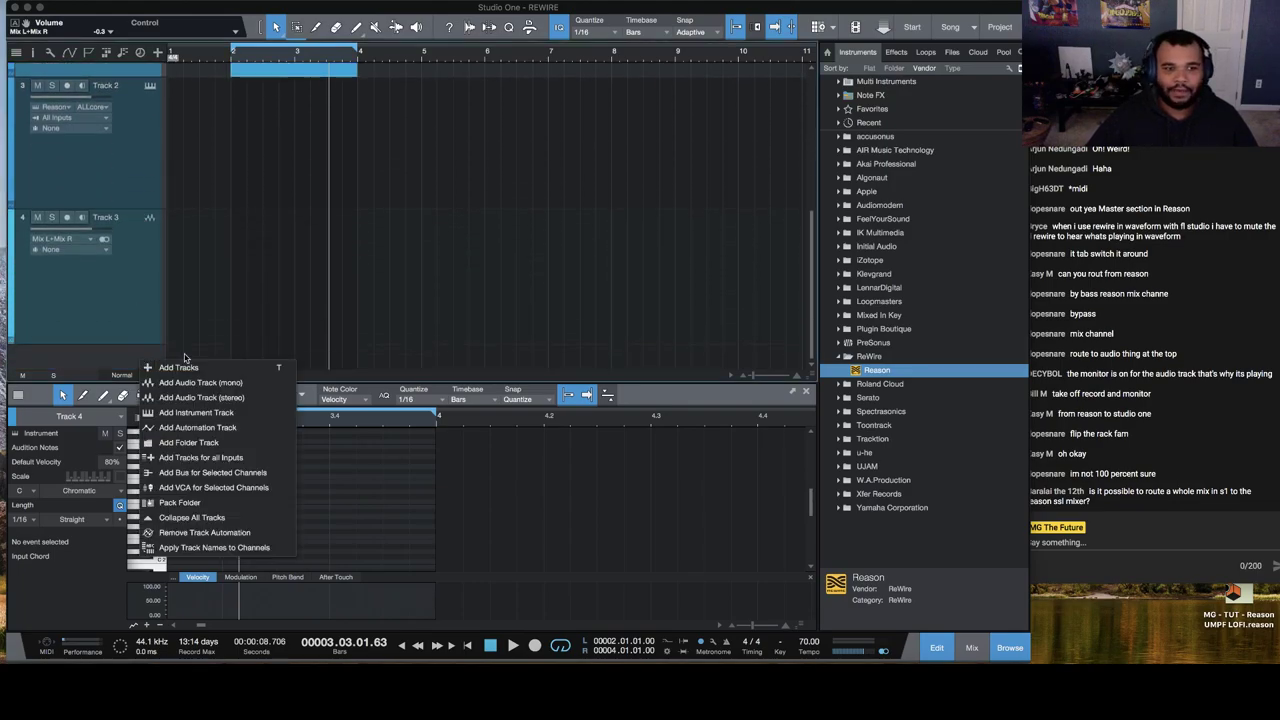
pyautogui.click(255, 412)
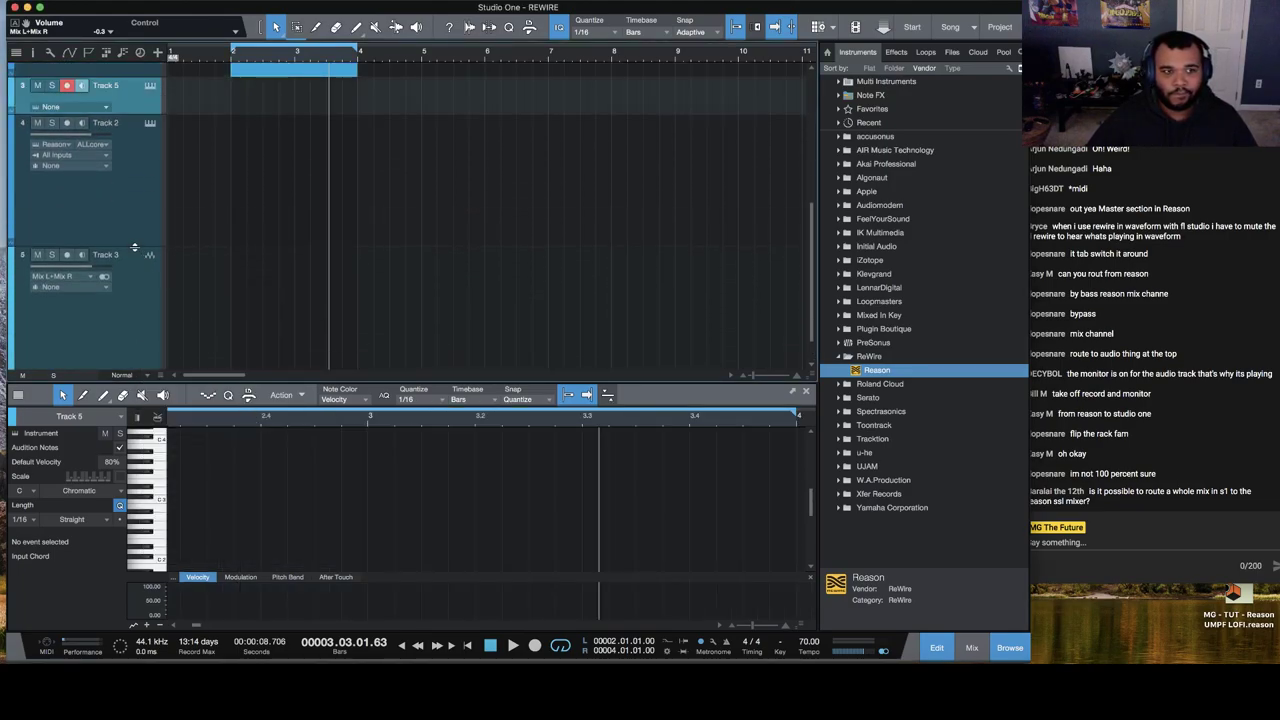
pyautogui.scroll(3, 134, 247)
pyautogui.click(129, 247)
pyautogui.scroll(3, 116, 250)
pyautogui.click(92, 320)
pyautogui.click(93, 360)
pyautogui.click(103, 319)
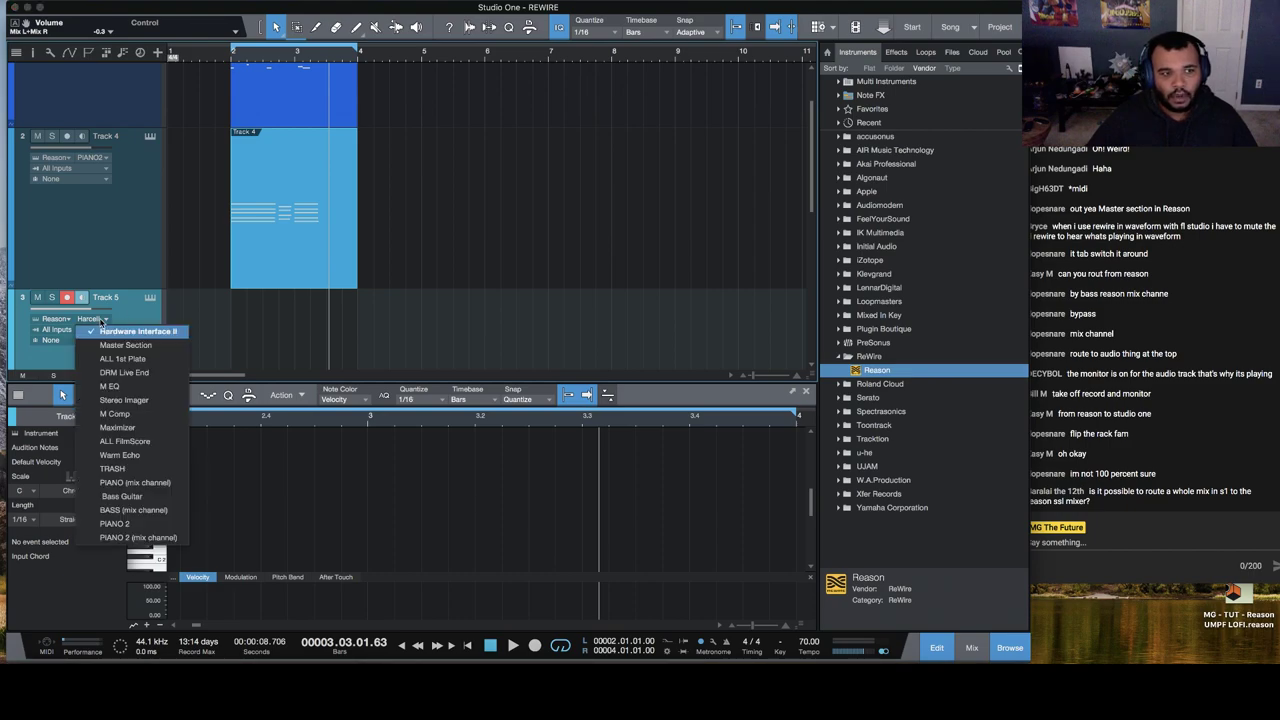
pyautogui.click(126, 468)
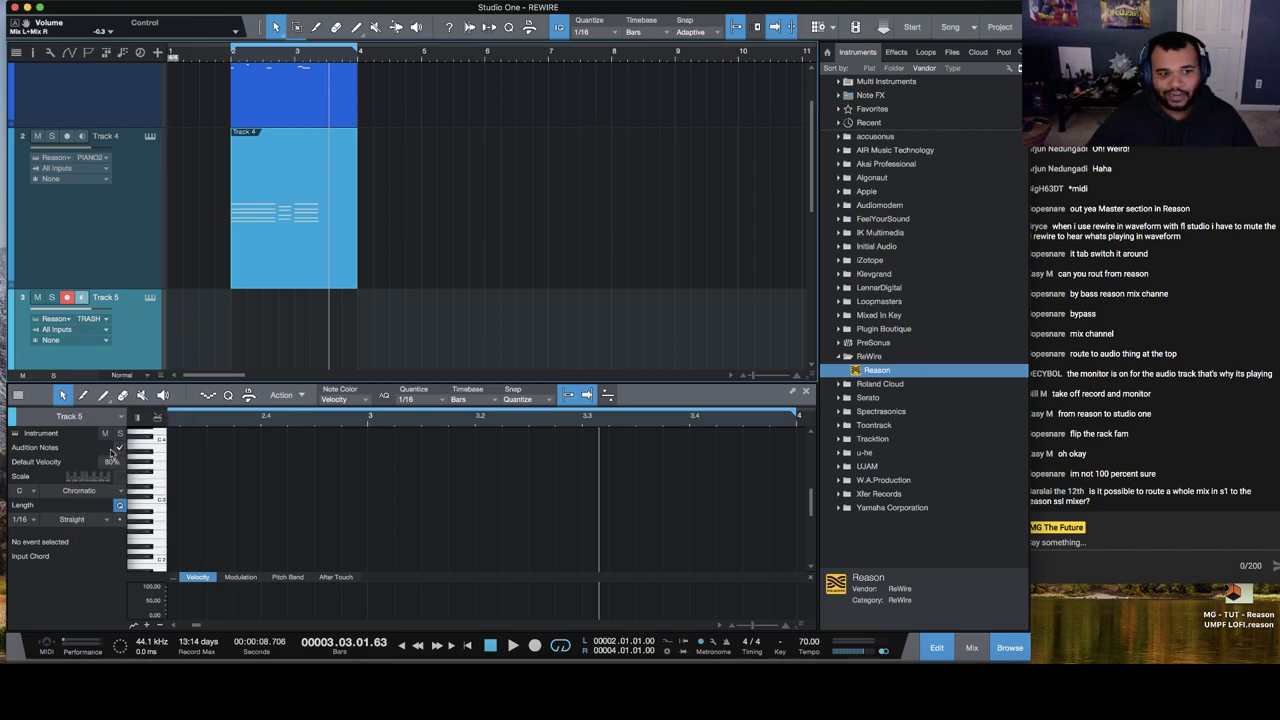
# Step: Record a note part on the TRASH track from bar 2 and play it back together with the other tracks
pyautogui.click(231, 58)
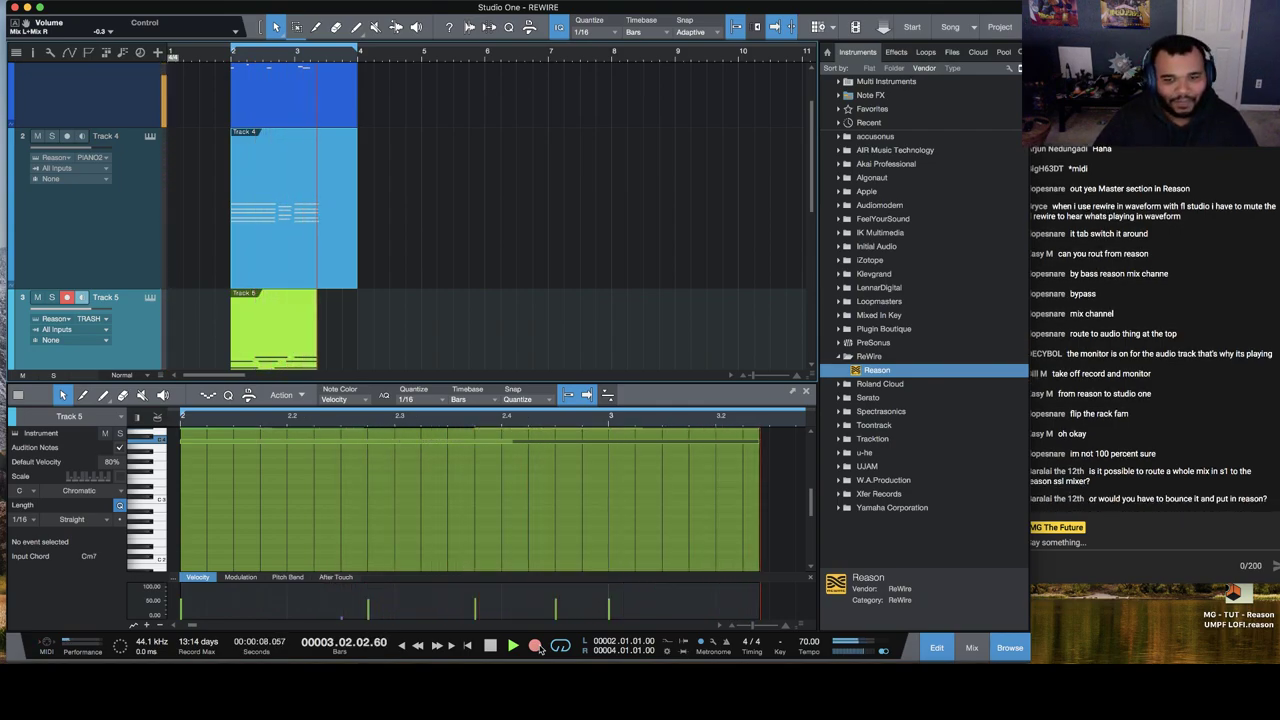
pyautogui.click(537, 647)
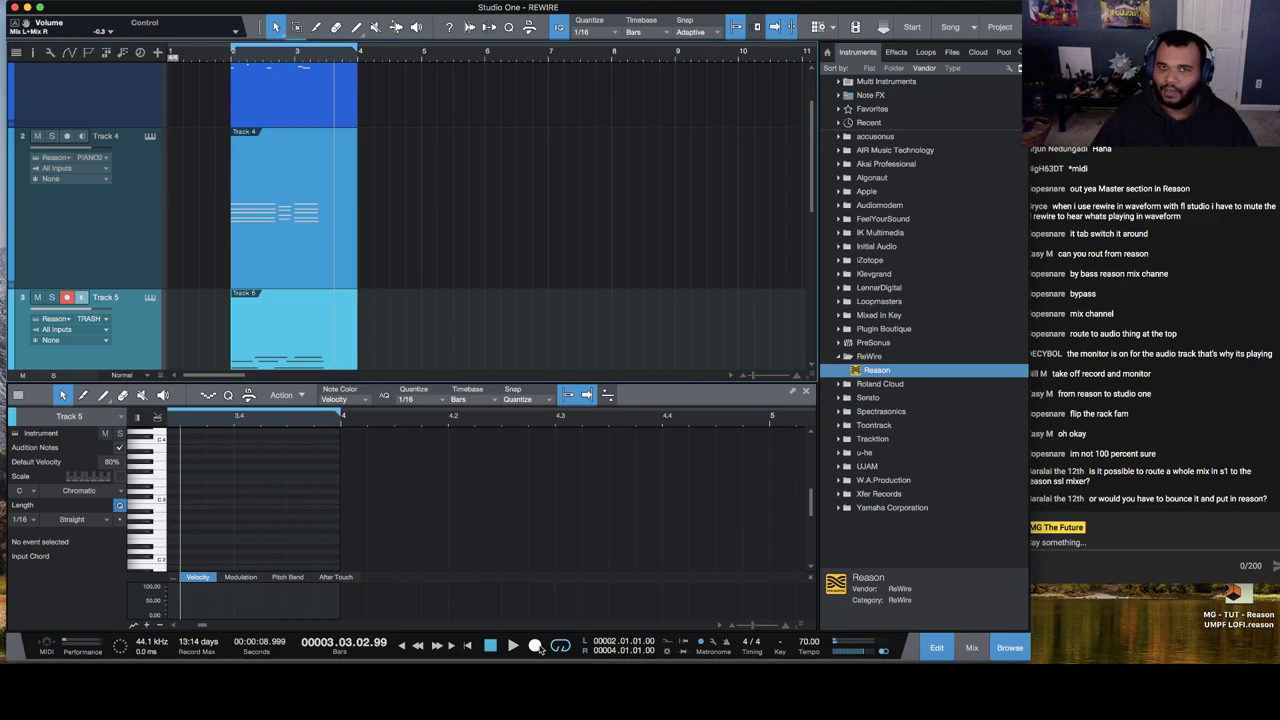
pyautogui.click(227, 58)
pyautogui.press('space')
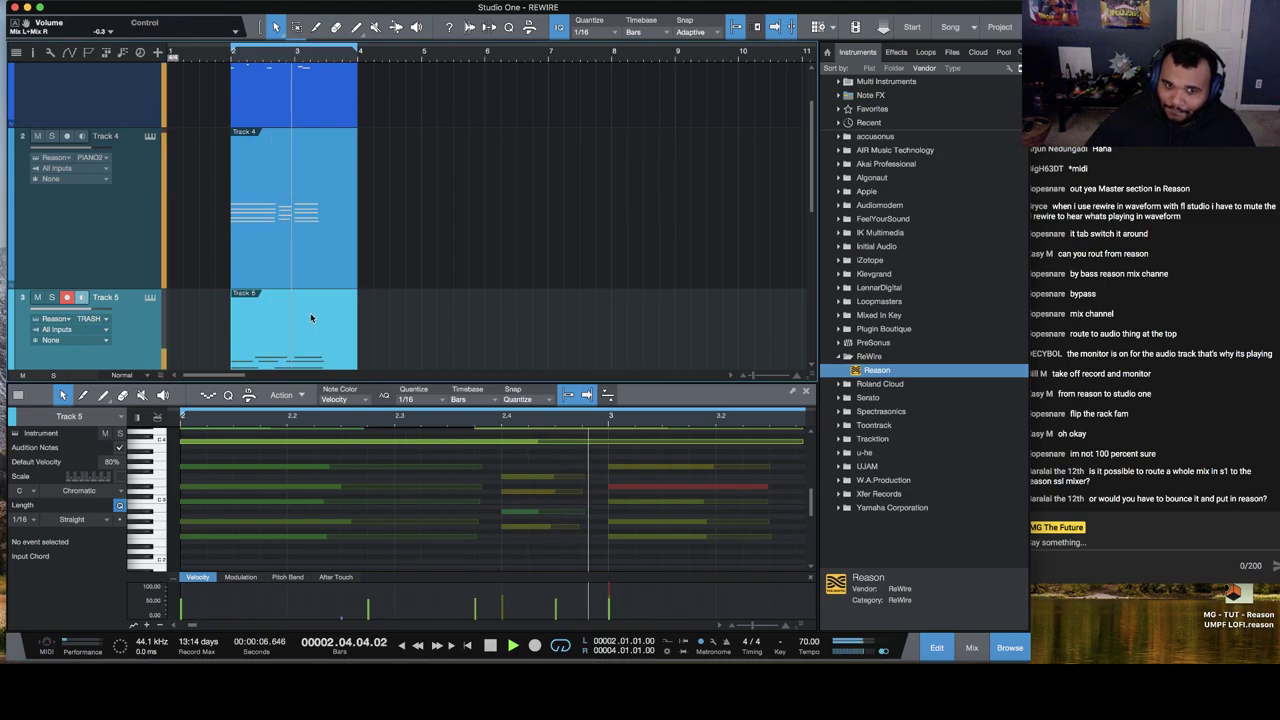
pyautogui.press('space')
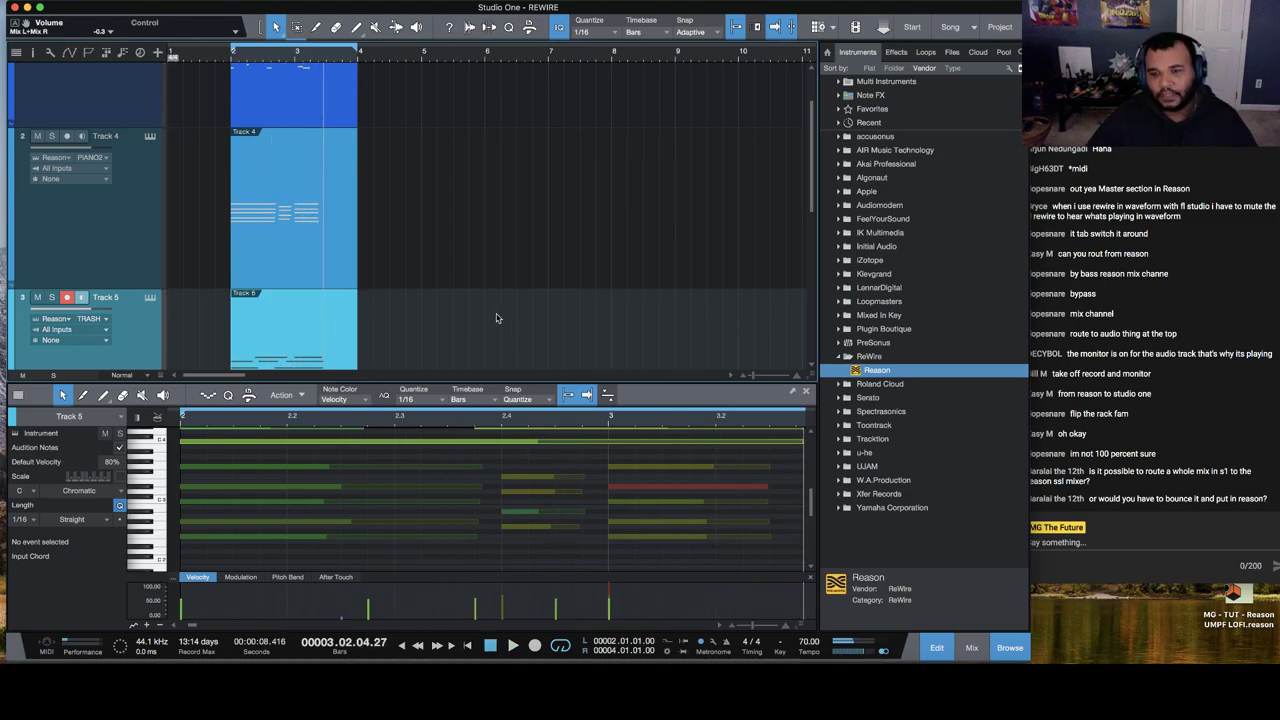
# Step: Read the live chat, then switch to Reason and examine the Master Section of the rack
pyautogui.click(1153, 357)
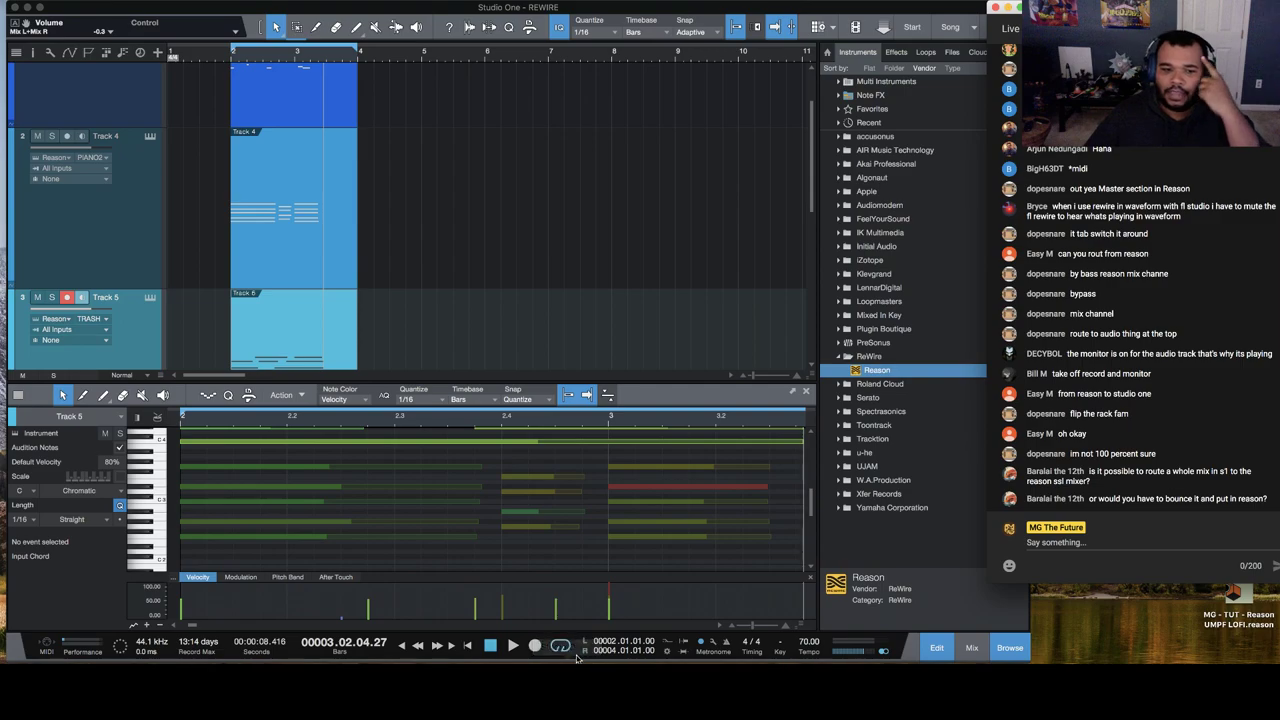
pyautogui.click(566, 685)
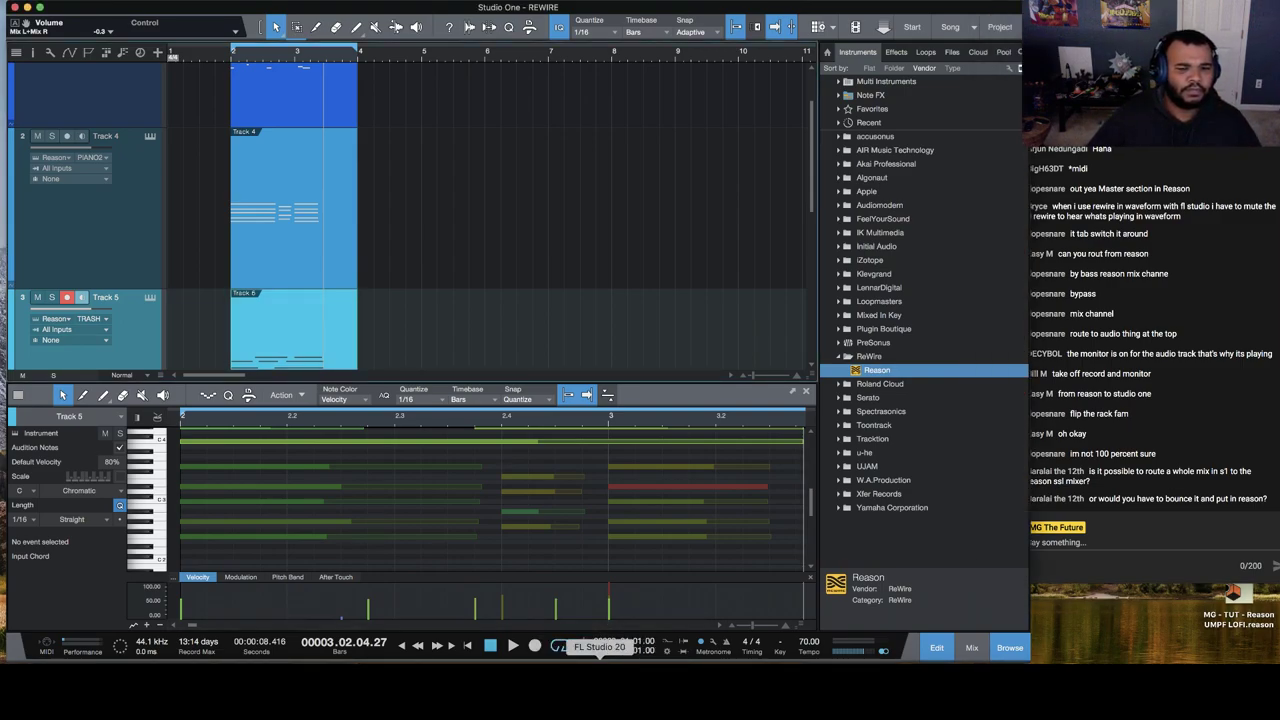
pyautogui.rightClick(600, 685)
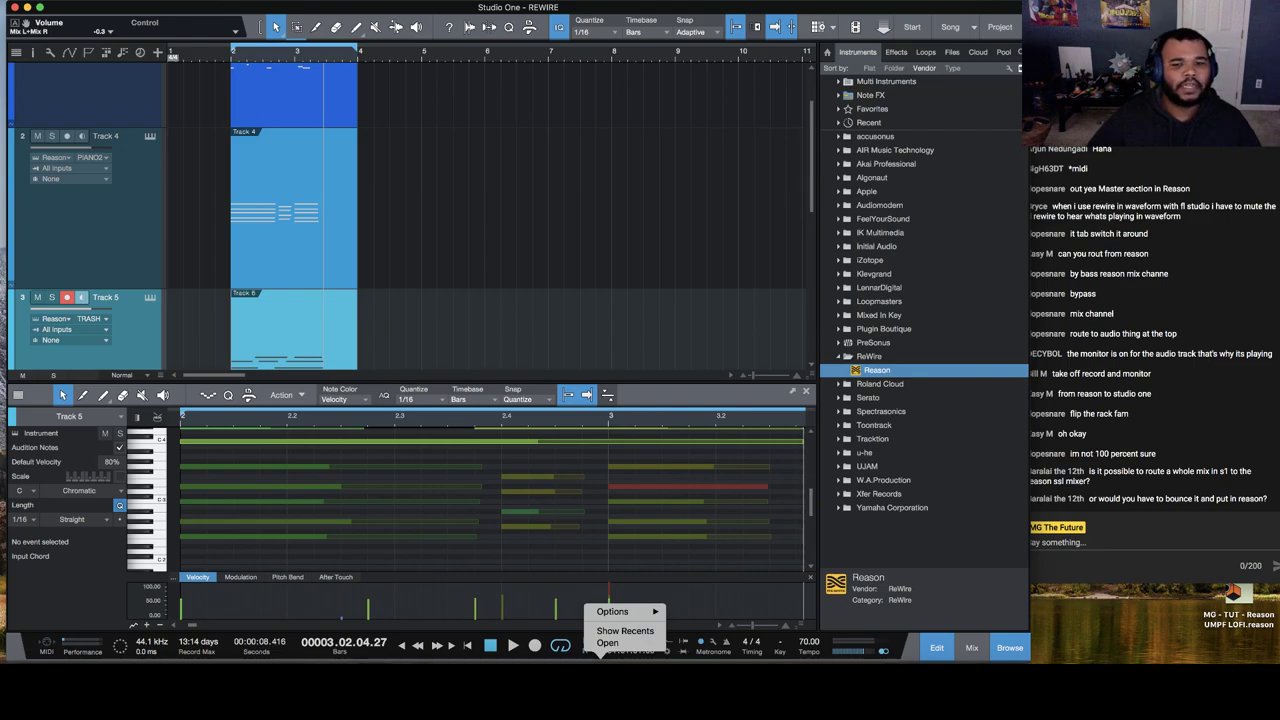
pyautogui.click(1061, 630)
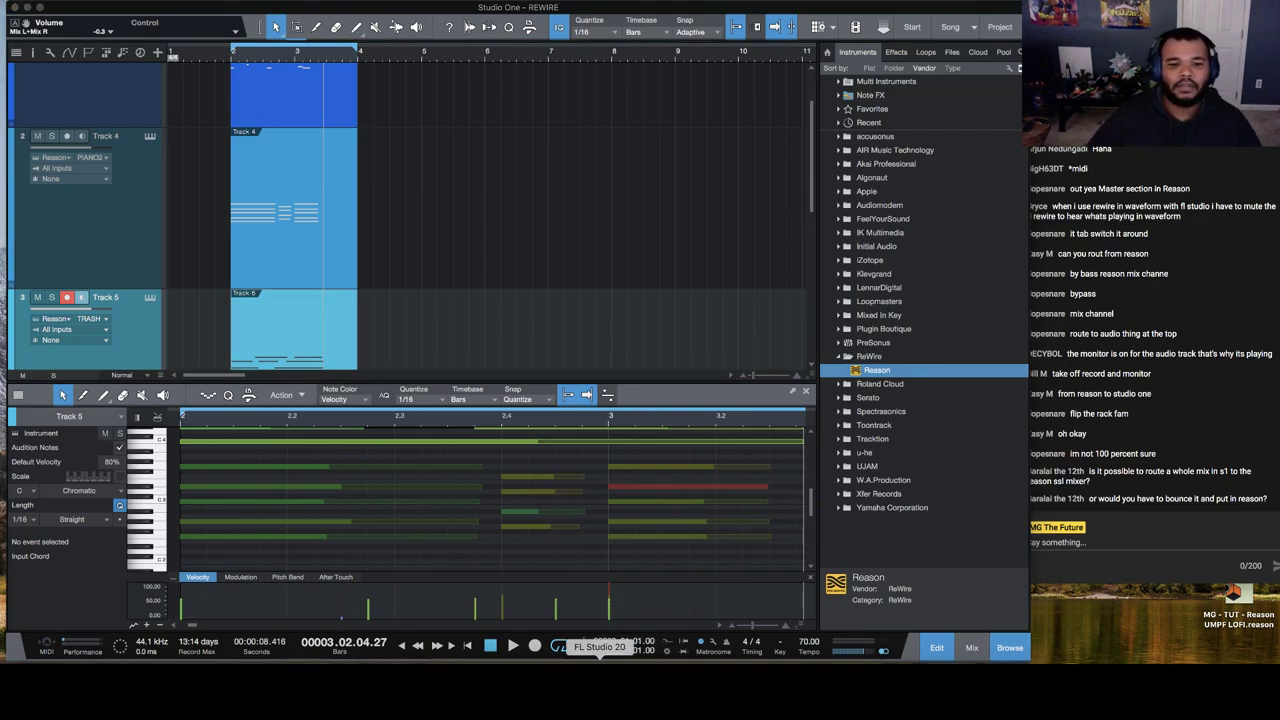
pyautogui.click(635, 685)
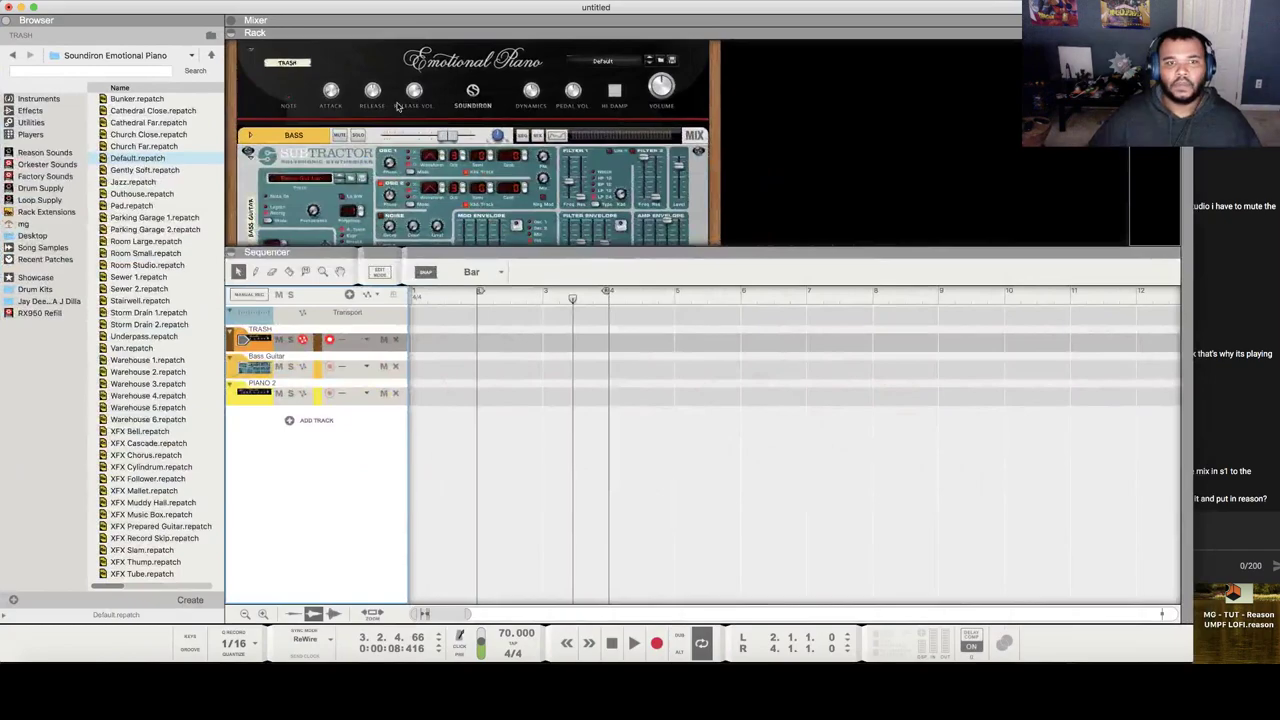
pyautogui.scroll(3, 550, 90)
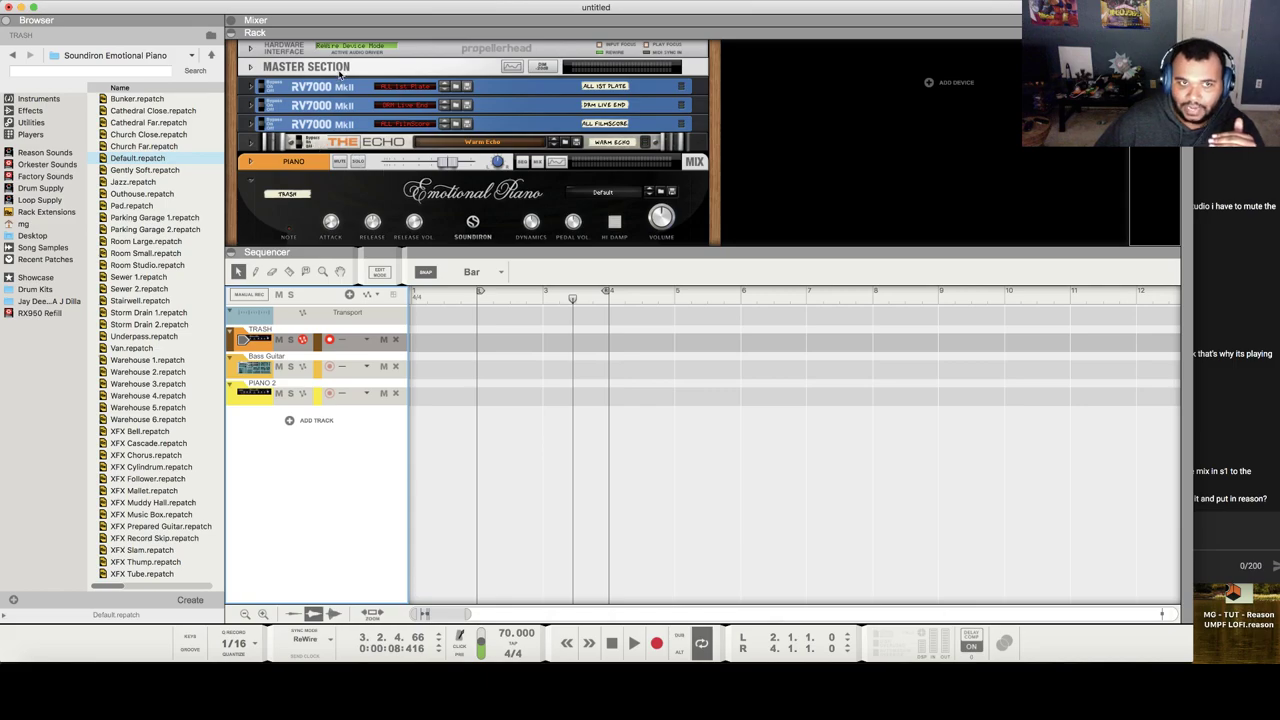
# Step: Examine the devices in the Reason rack, from the Master Section and effects down through the Piano, Bass and PIANO 2 channels
pyautogui.scroll(-3, 350, 85)
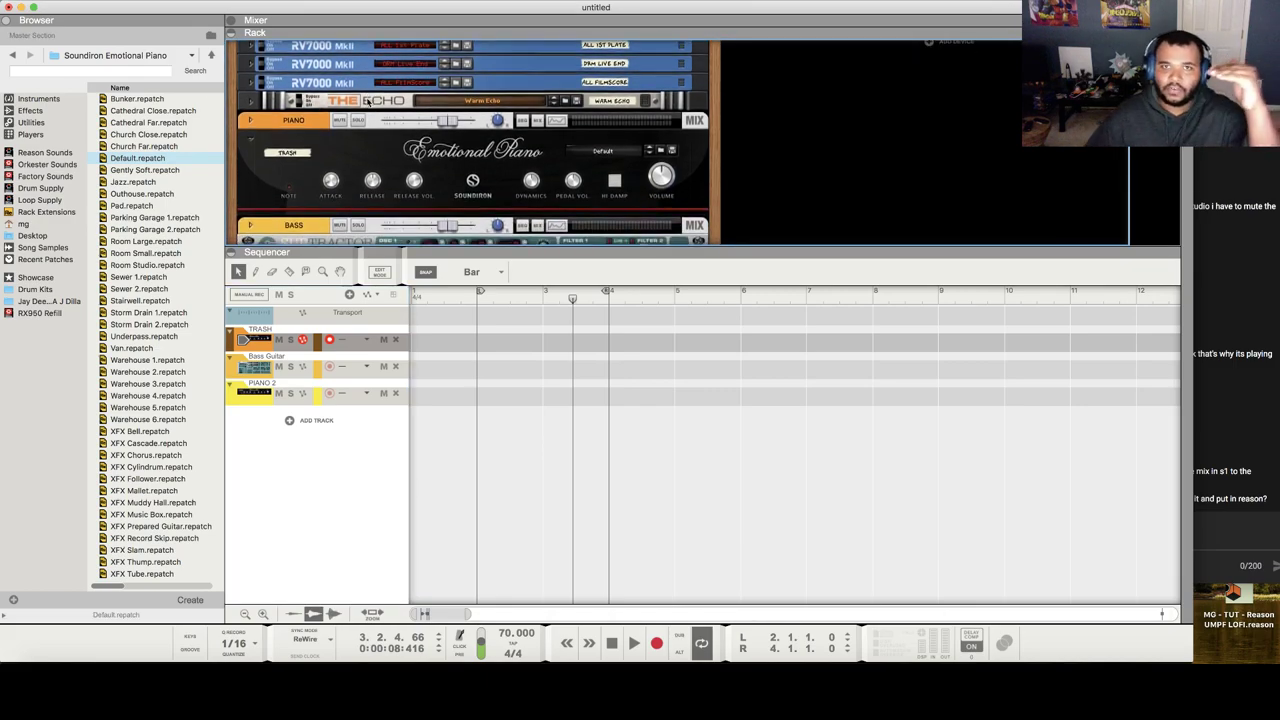
pyautogui.scroll(3, 390, 92)
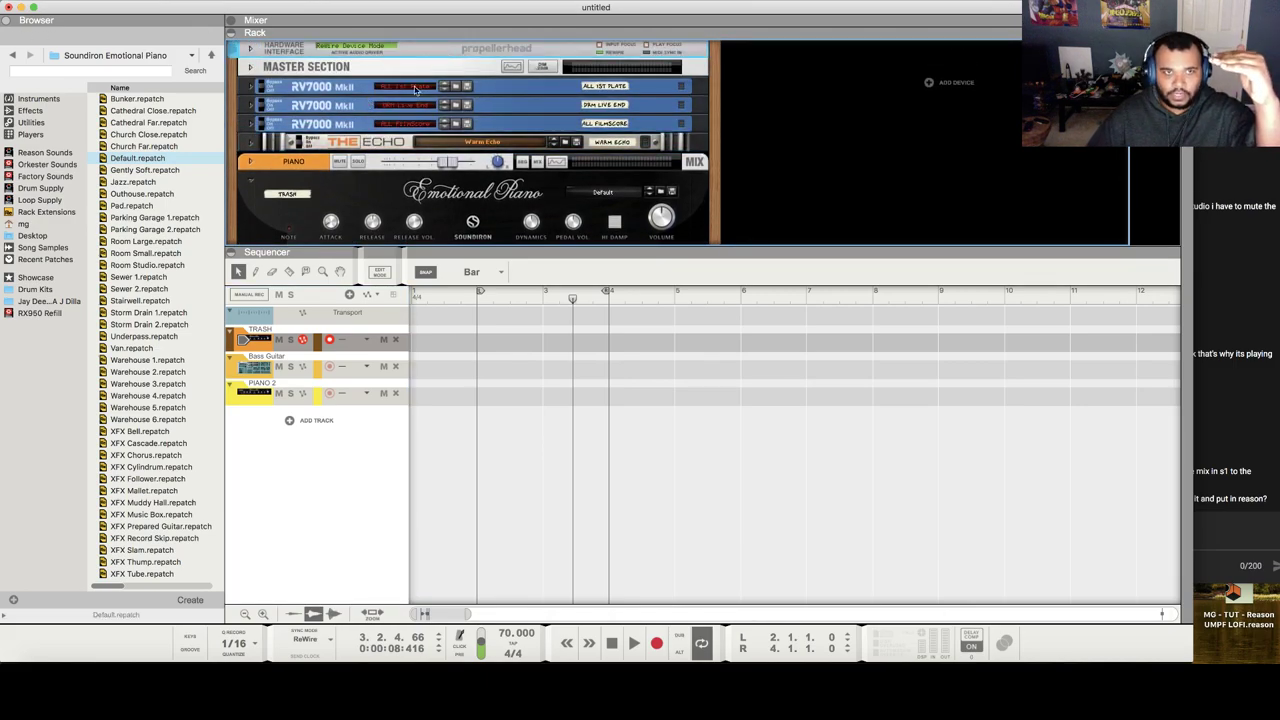
pyautogui.scroll(-10, 415, 85)
pyautogui.scroll(10, 330, 150)
pyautogui.click(304, 170)
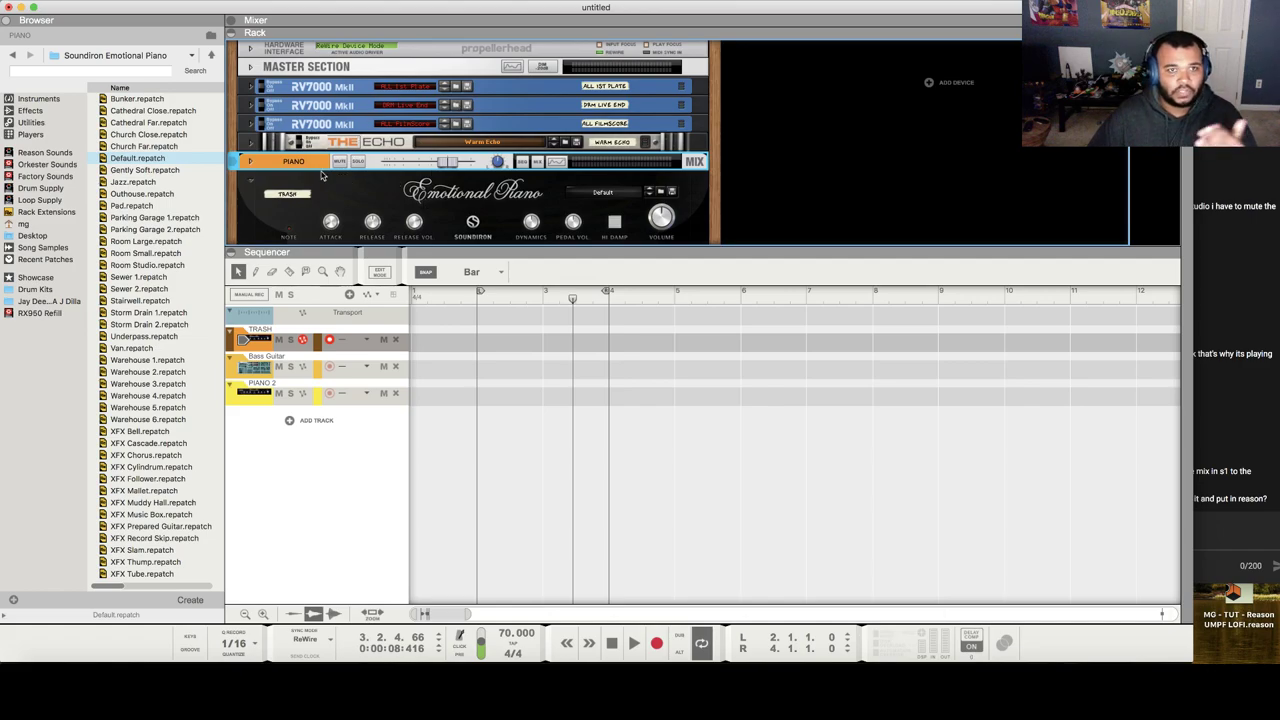
pyautogui.scroll(-3, 485, 195)
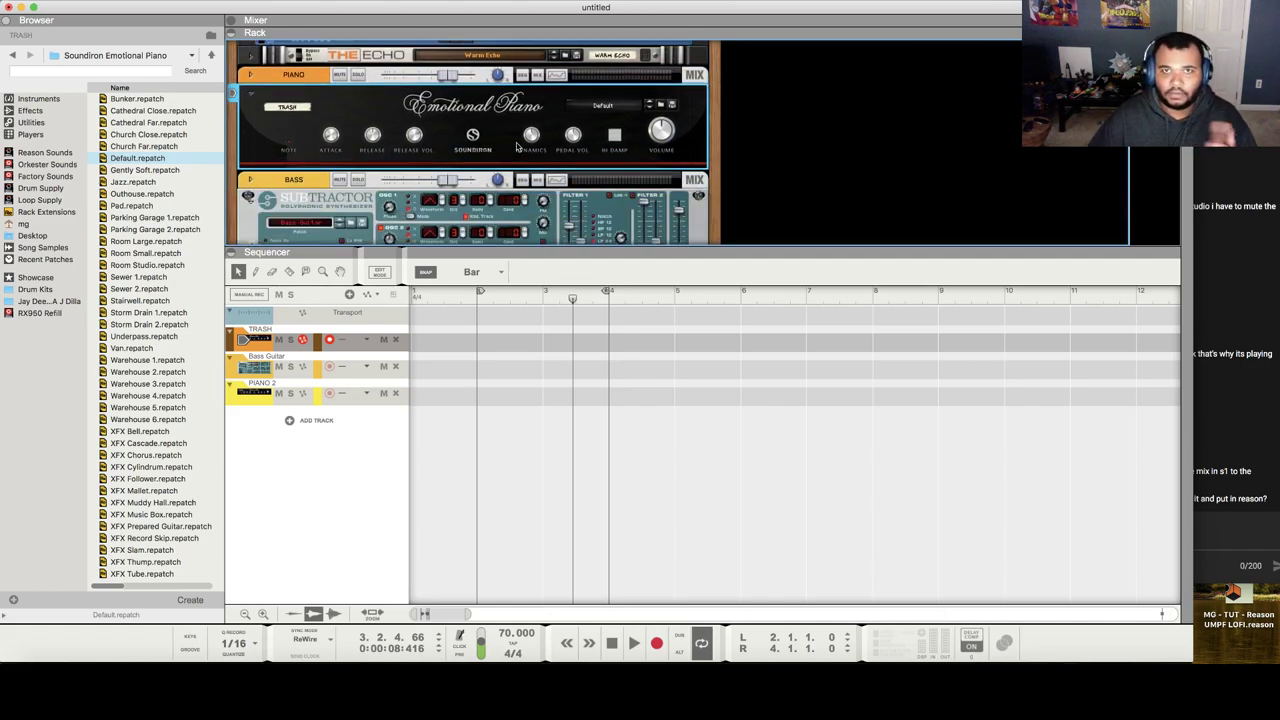
pyautogui.click(273, 362)
pyautogui.click(268, 334)
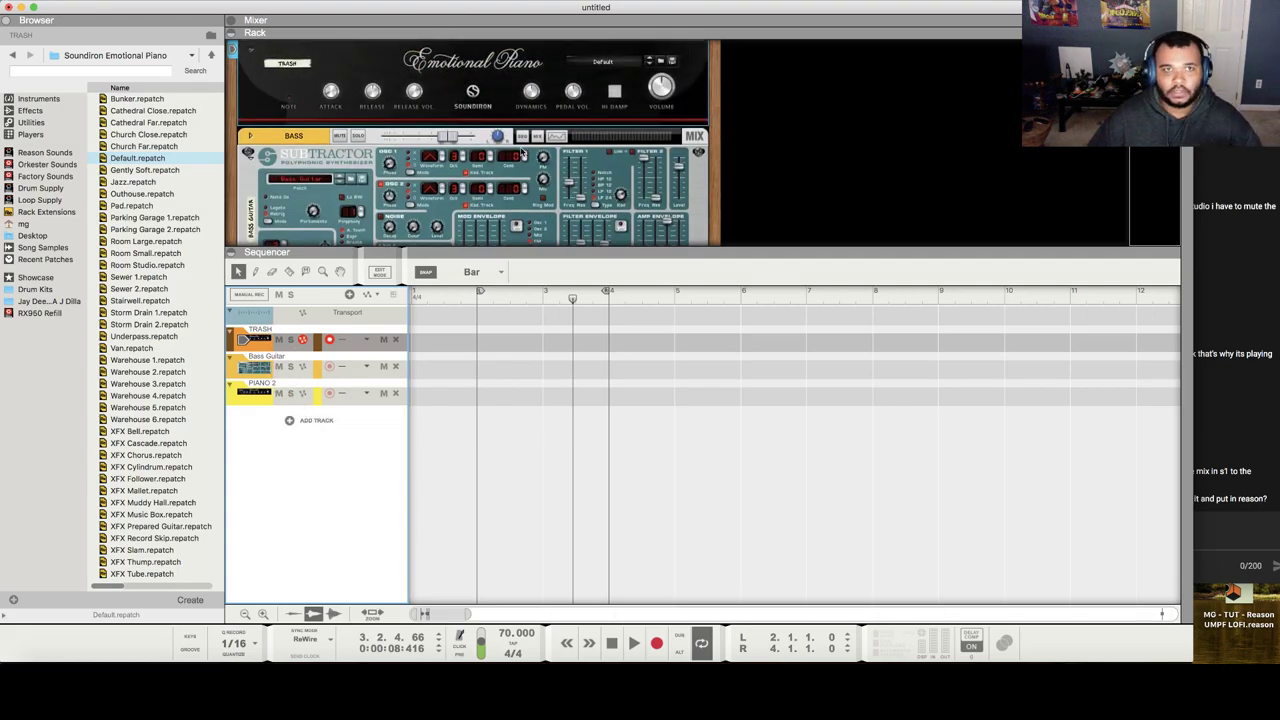
pyautogui.scroll(-5, 520, 152)
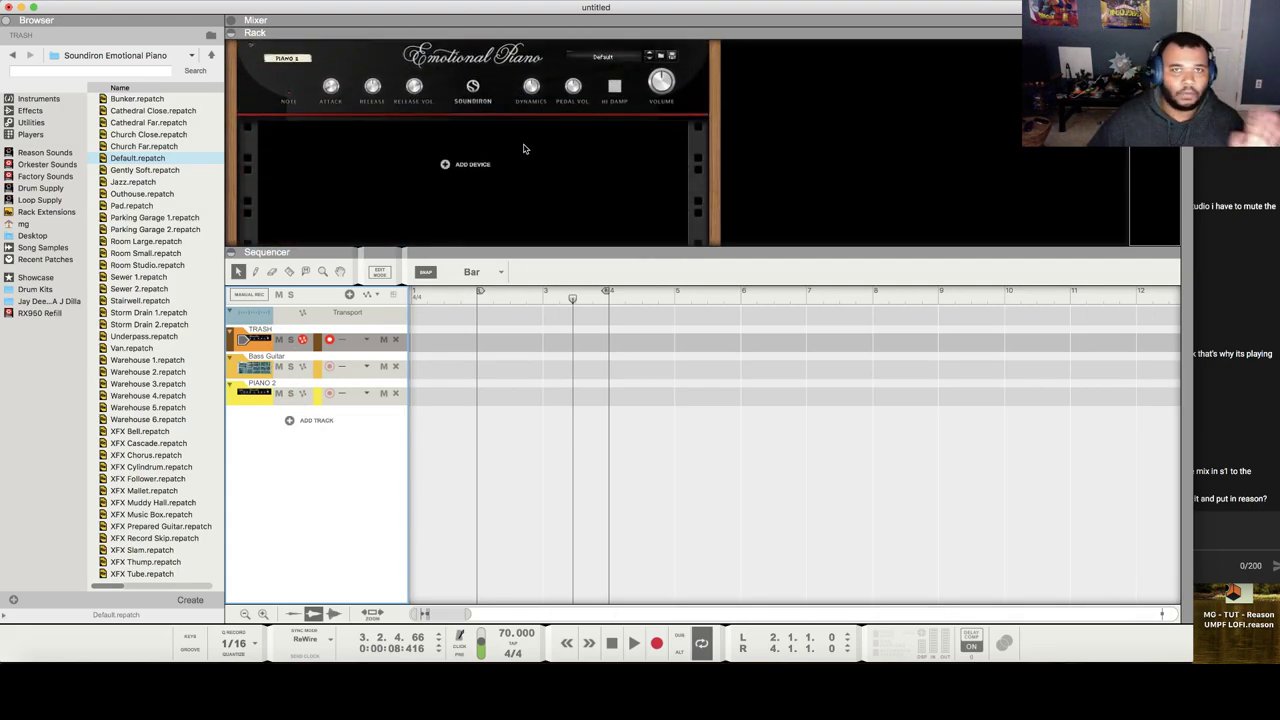
pyautogui.scroll(5, 495, 165)
pyautogui.scroll(-5, 495, 165)
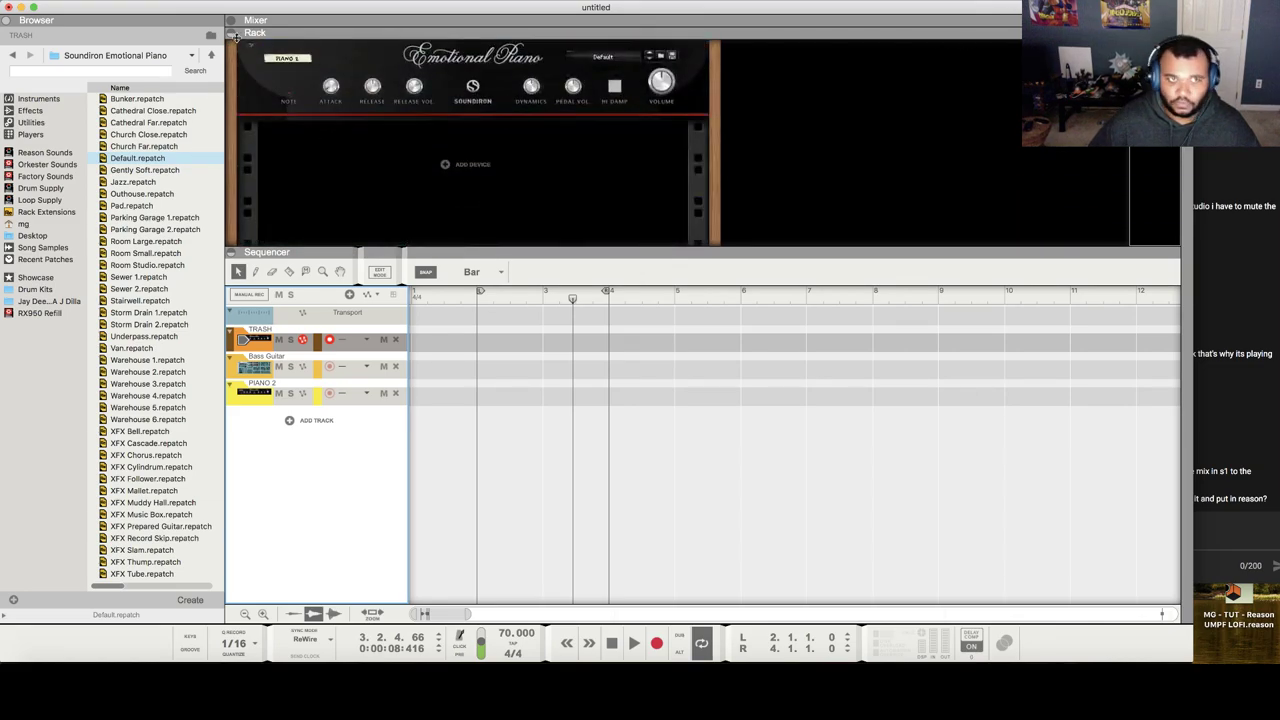
# Step: Collapse the Reason rack, minimize Reason and check the list of Reason destinations for Track 5 in Studio One
pyautogui.click(232, 33)
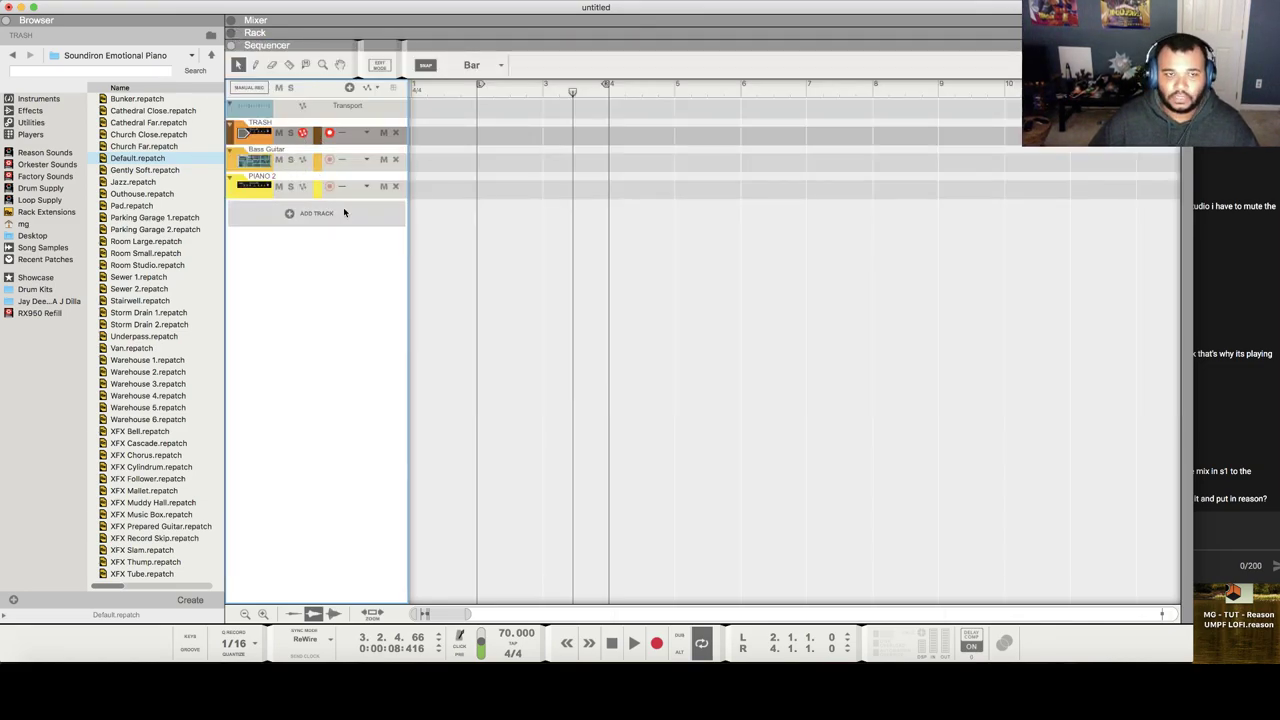
pyautogui.click(20, 7)
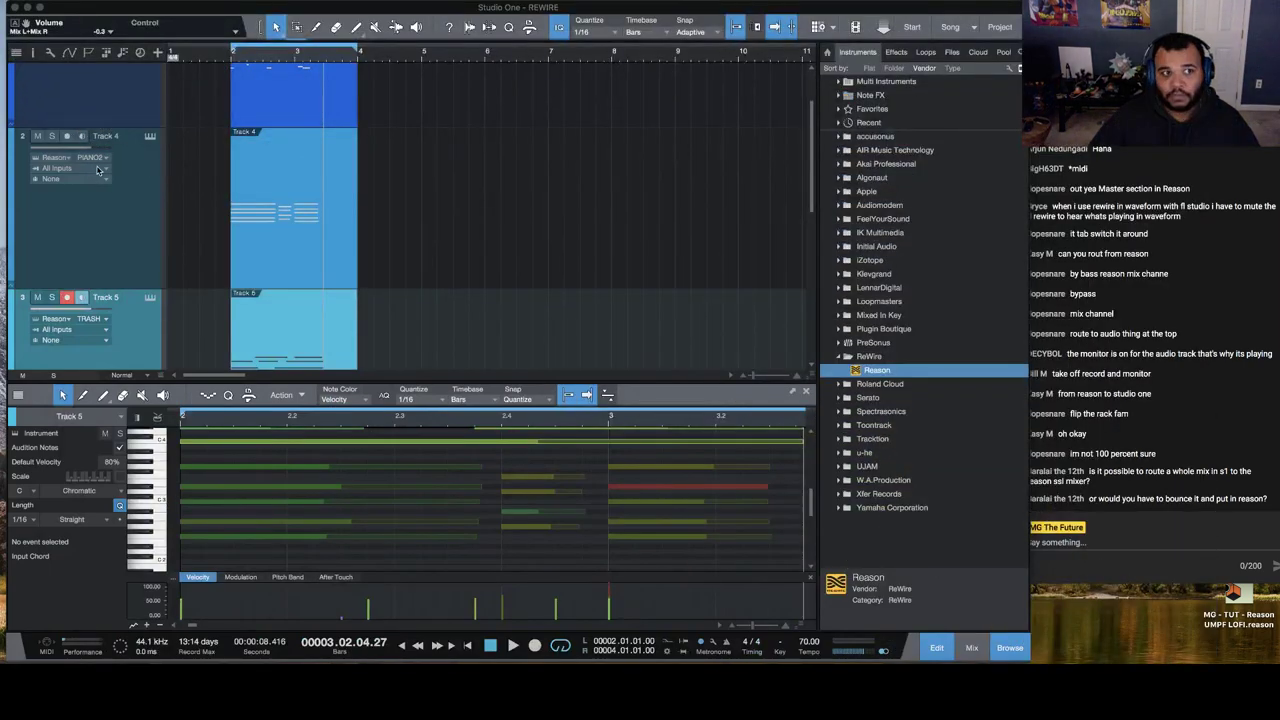
pyautogui.scroll(-1, 155, 300)
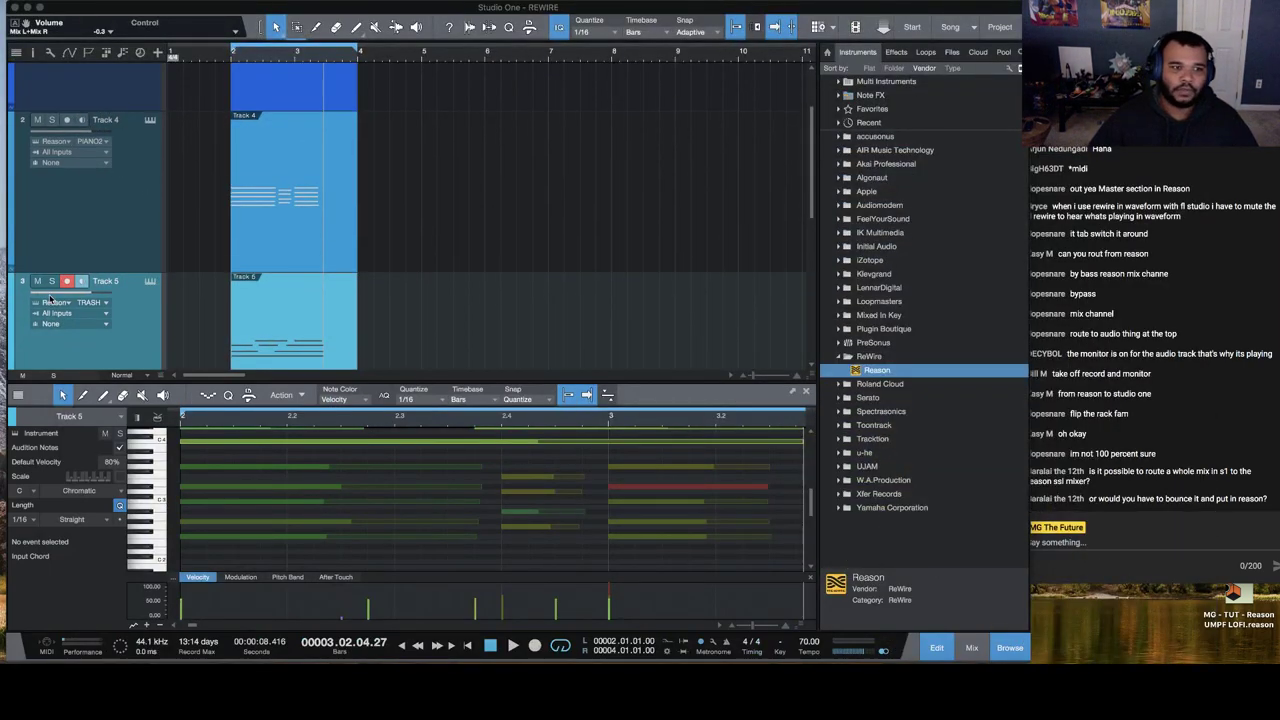
pyautogui.click(103, 303)
pyautogui.click(150, 455)
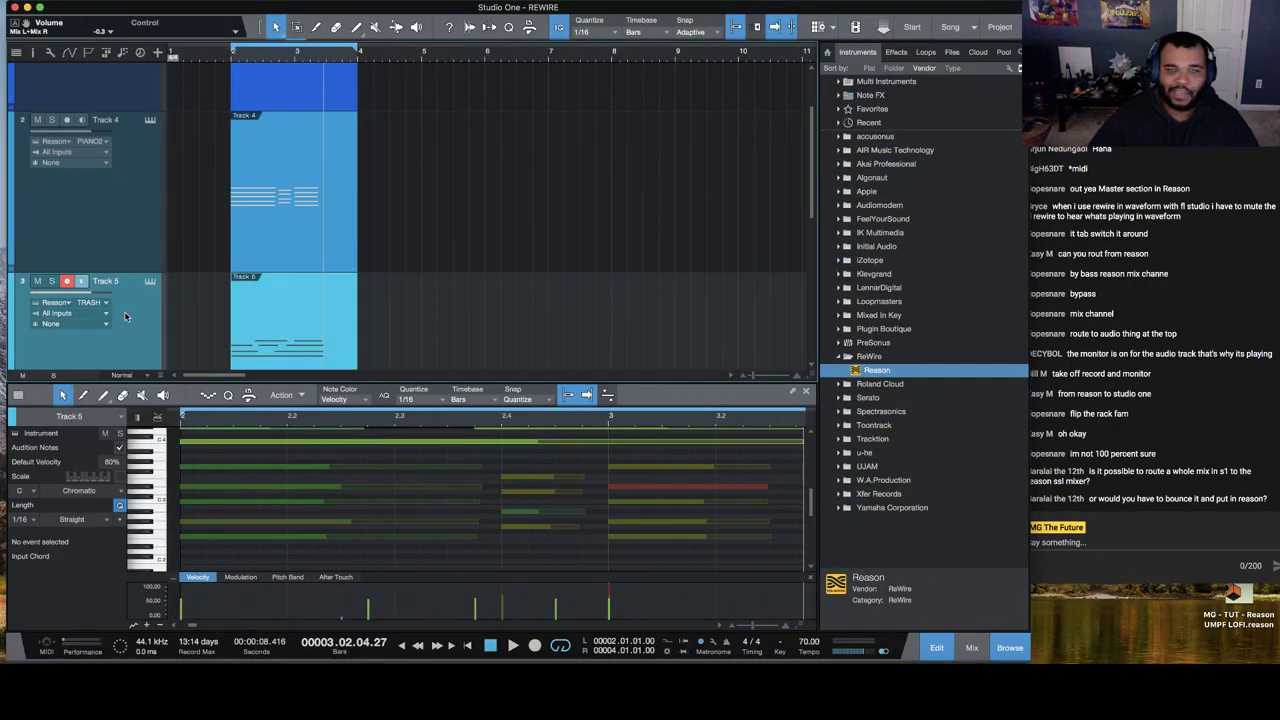
# Step: Turn off record arming on Track 5 and arm the first Reason track for recording
pyautogui.scroll(1, 123, 300)
pyautogui.click(67, 284)
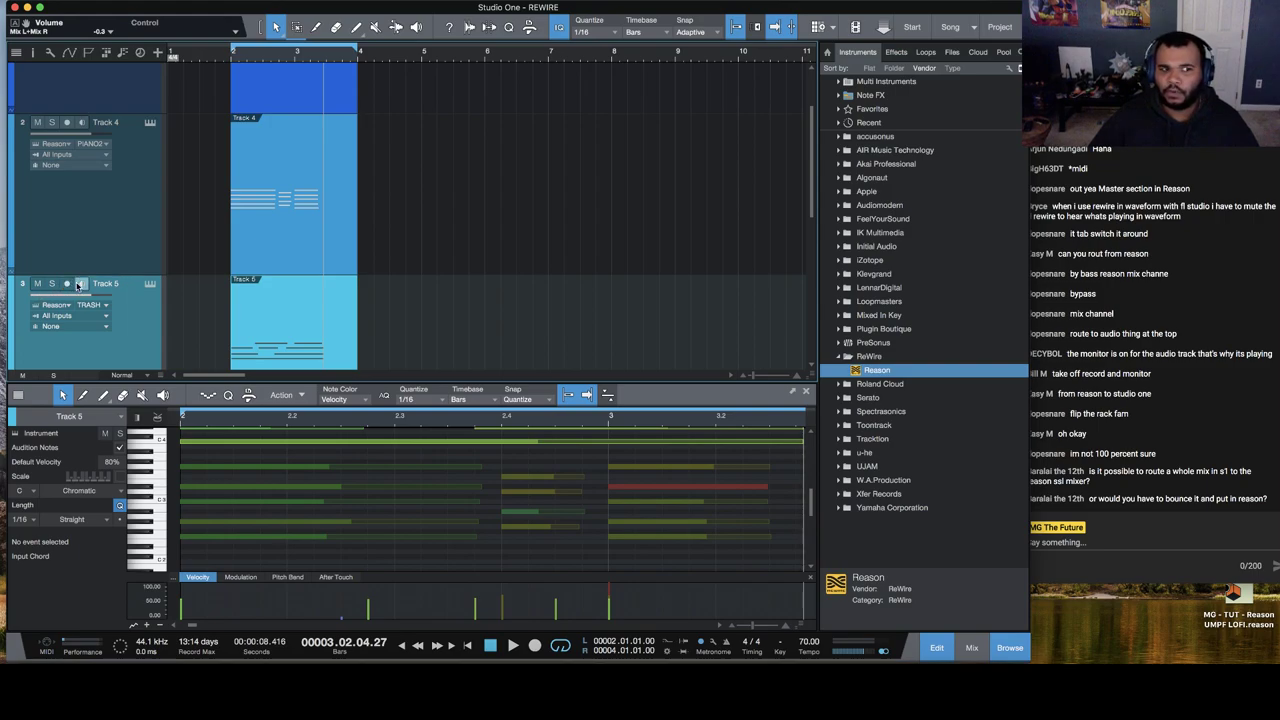
pyautogui.scroll(5, 110, 180)
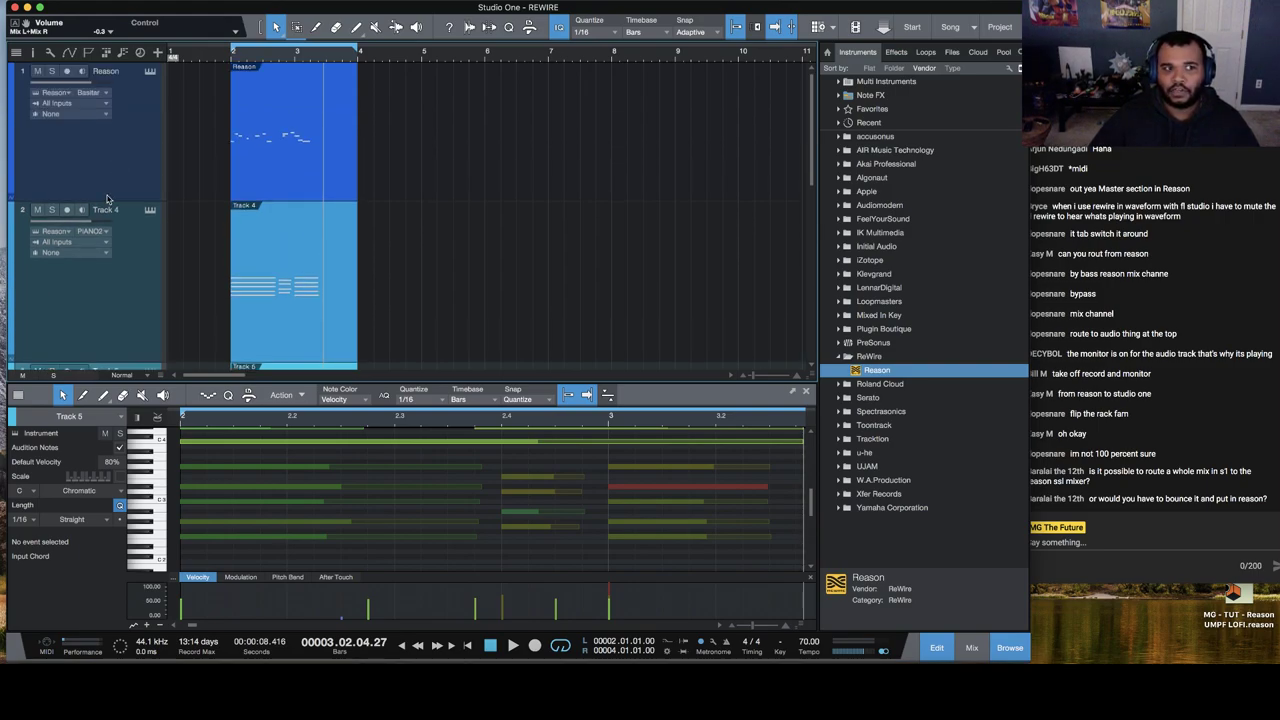
pyautogui.scroll(-10, 108, 198)
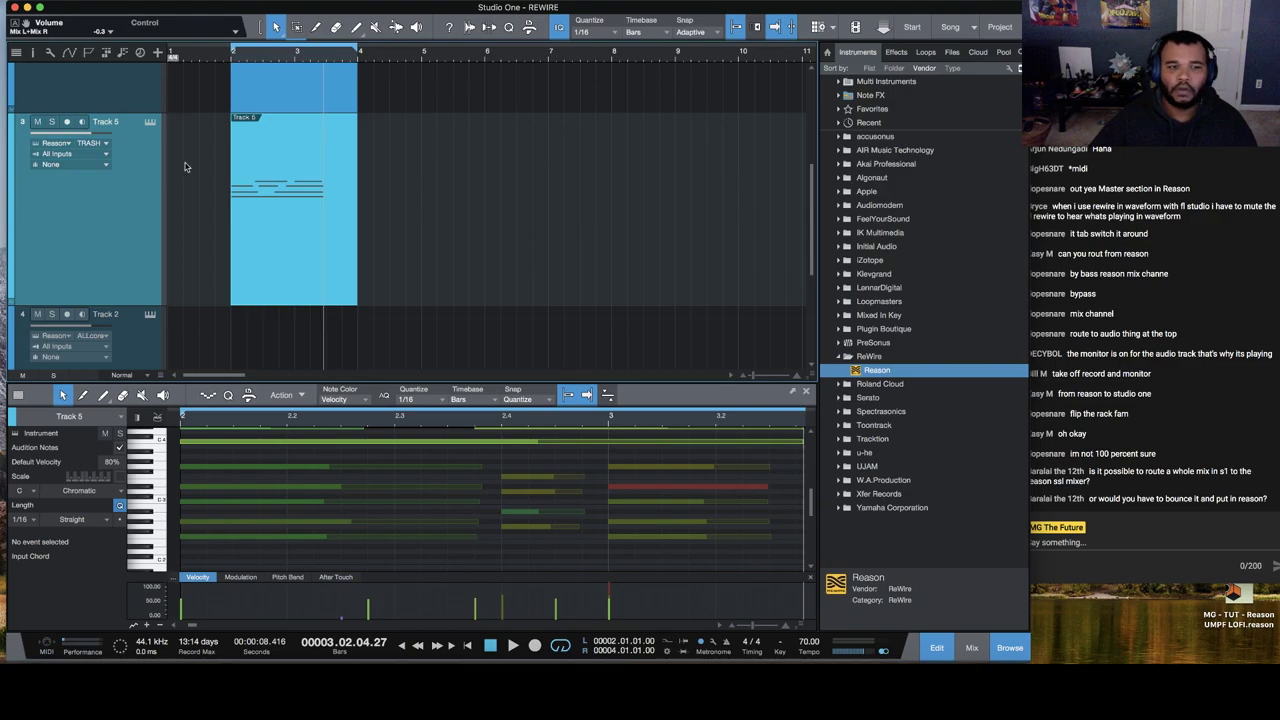
pyautogui.scroll(2, 328, 143)
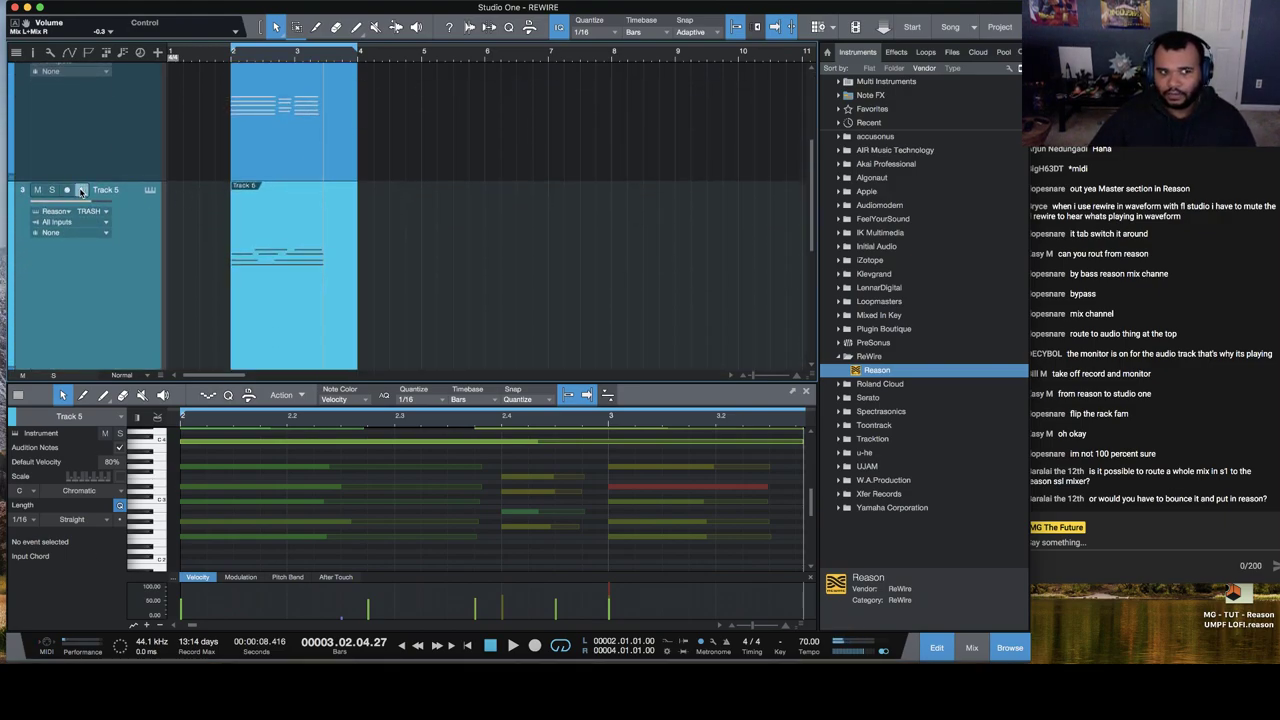
pyautogui.scroll(4, 85, 130)
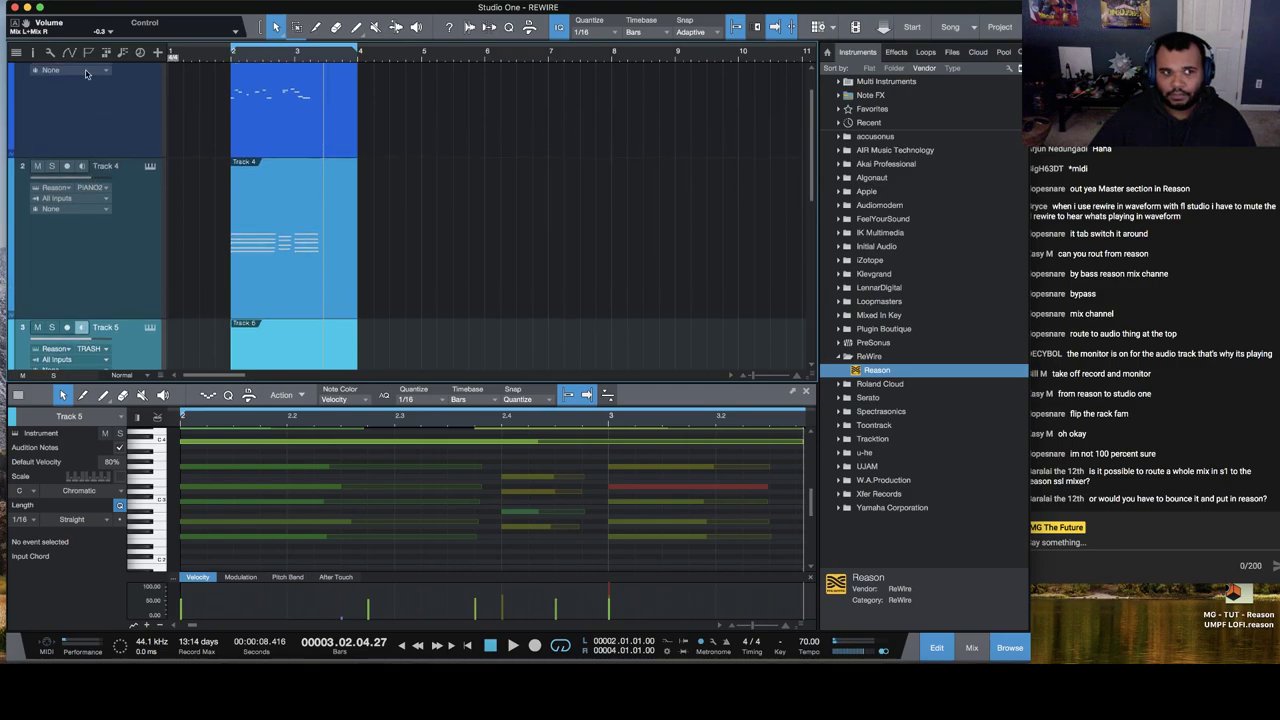
pyautogui.scroll(2, 85, 73)
pyautogui.click(67, 71)
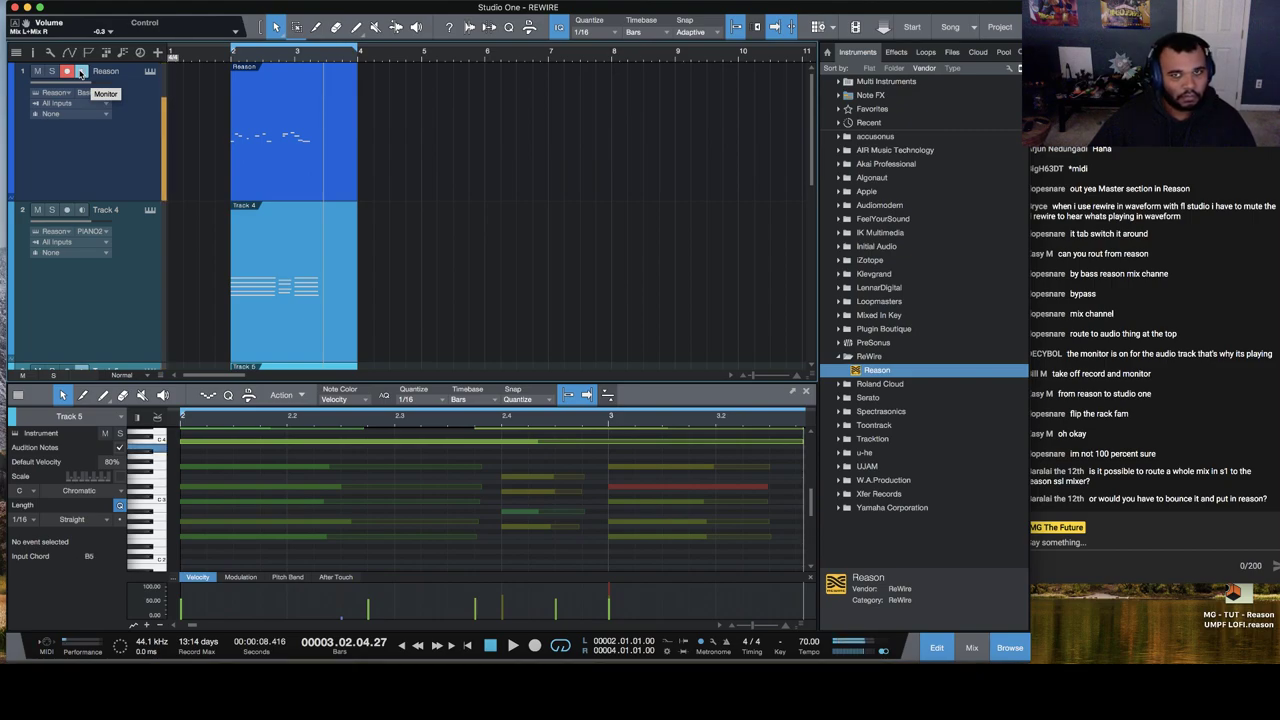
# Step: Play the recorded tracks together from bar 2
pyautogui.scroll(-5, 82, 180)
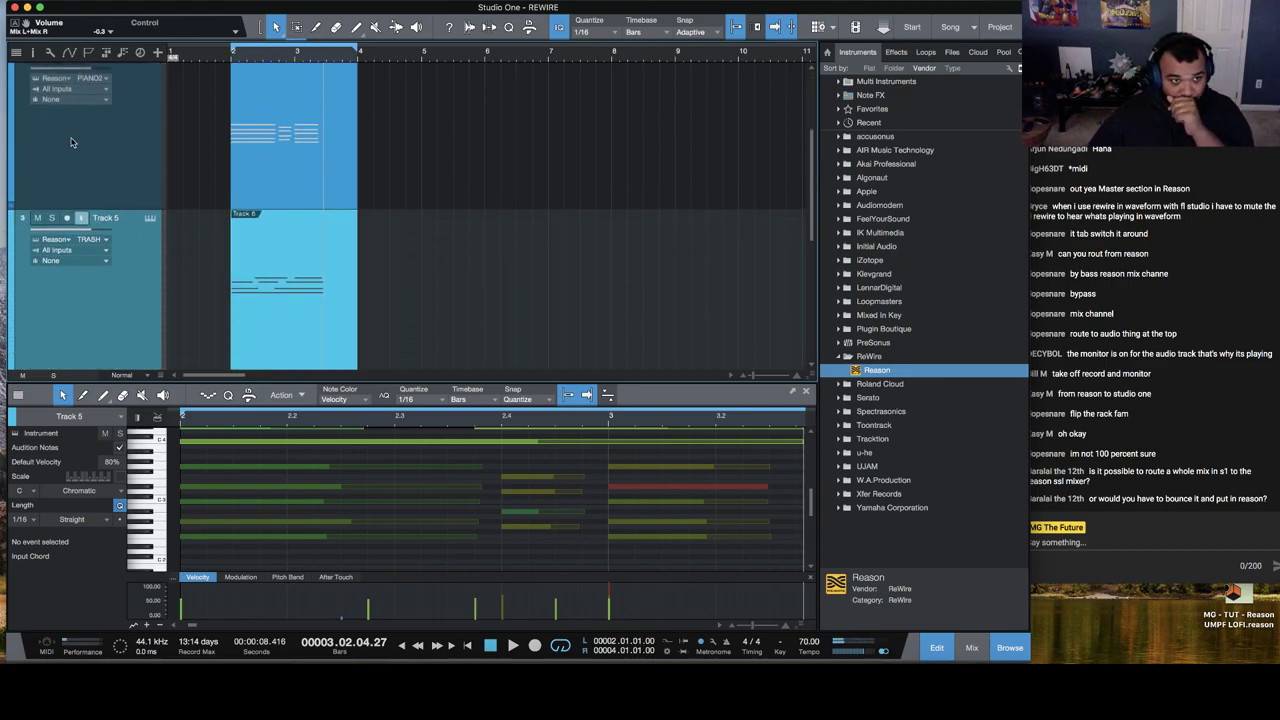
pyautogui.click(228, 57)
pyautogui.press('space')
# Step: Read the live chat question about routing a whole Studio One mix to the Reason SSL mixer
pyautogui.click(1205, 422)
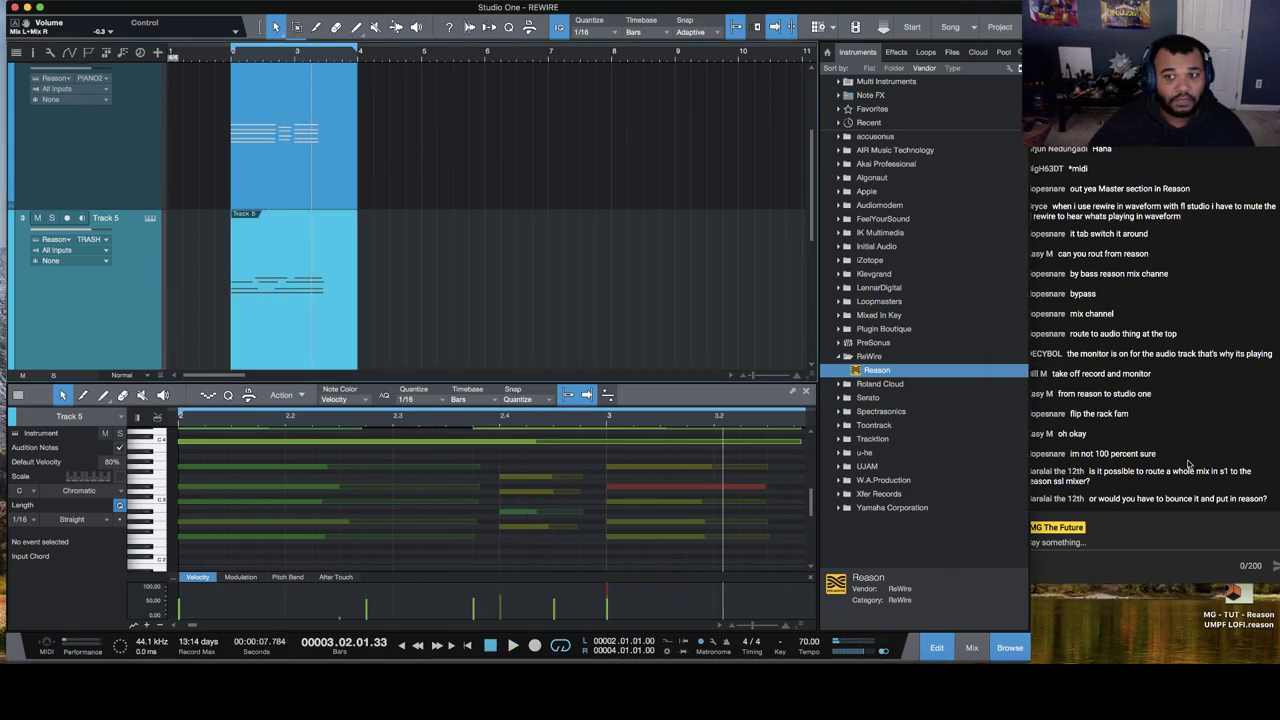
pyautogui.click(1162, 431)
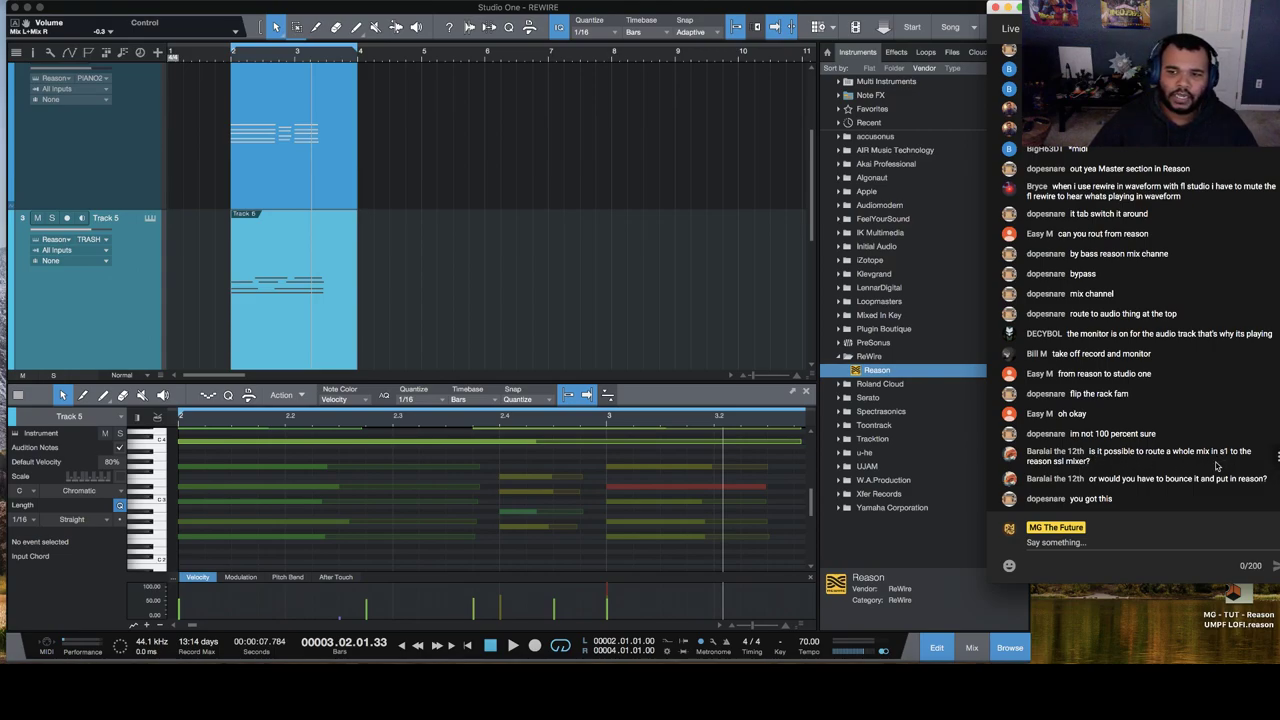
pyautogui.moveTo(1090, 463); pyautogui.dragTo(1086, 461)
pyautogui.click(1122, 470)
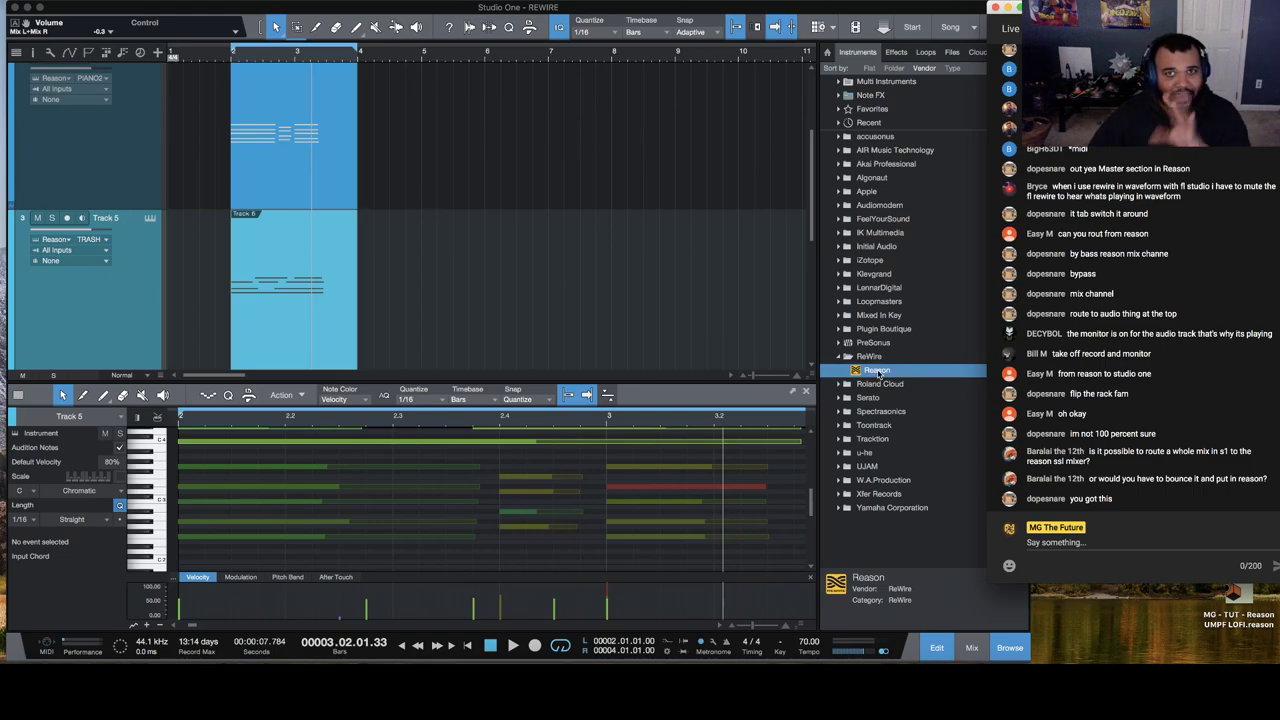
# Step: Review the available instruments and Reason destinations for Track 5, leaving it routed to TRASH
pyautogui.click(68, 244)
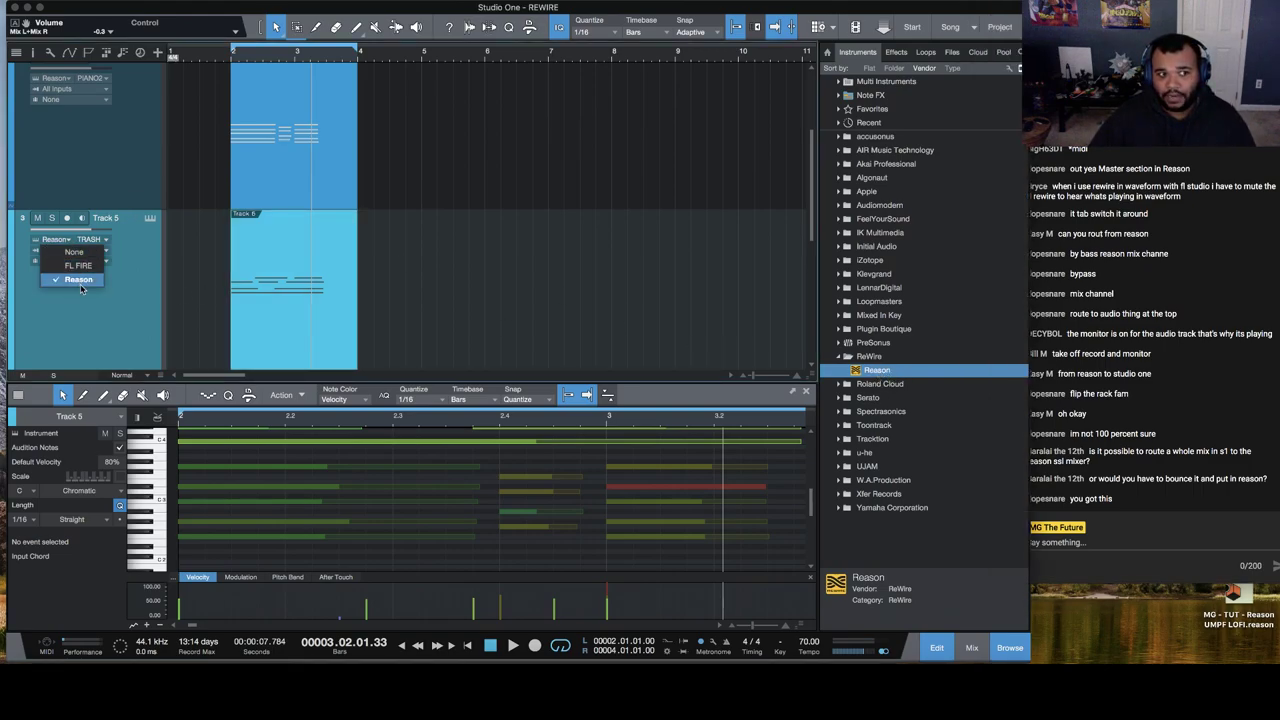
pyautogui.click(86, 284)
pyautogui.click(103, 238)
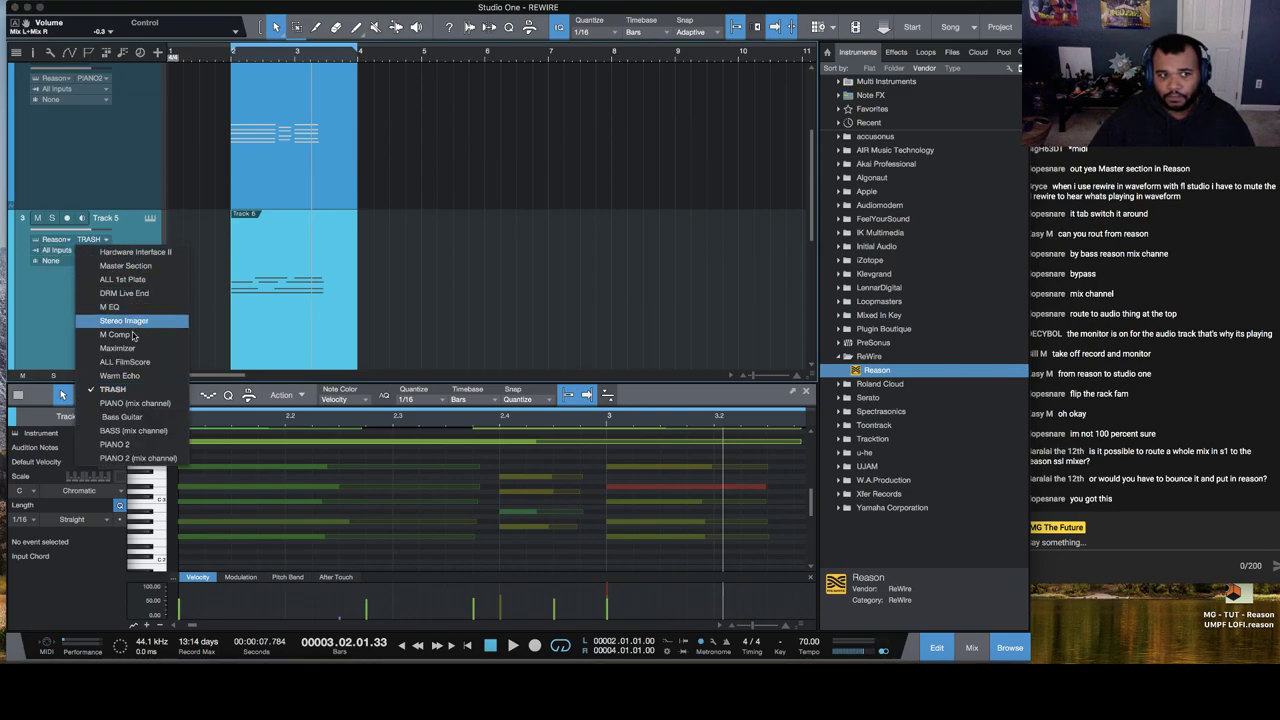
pyautogui.click(119, 347)
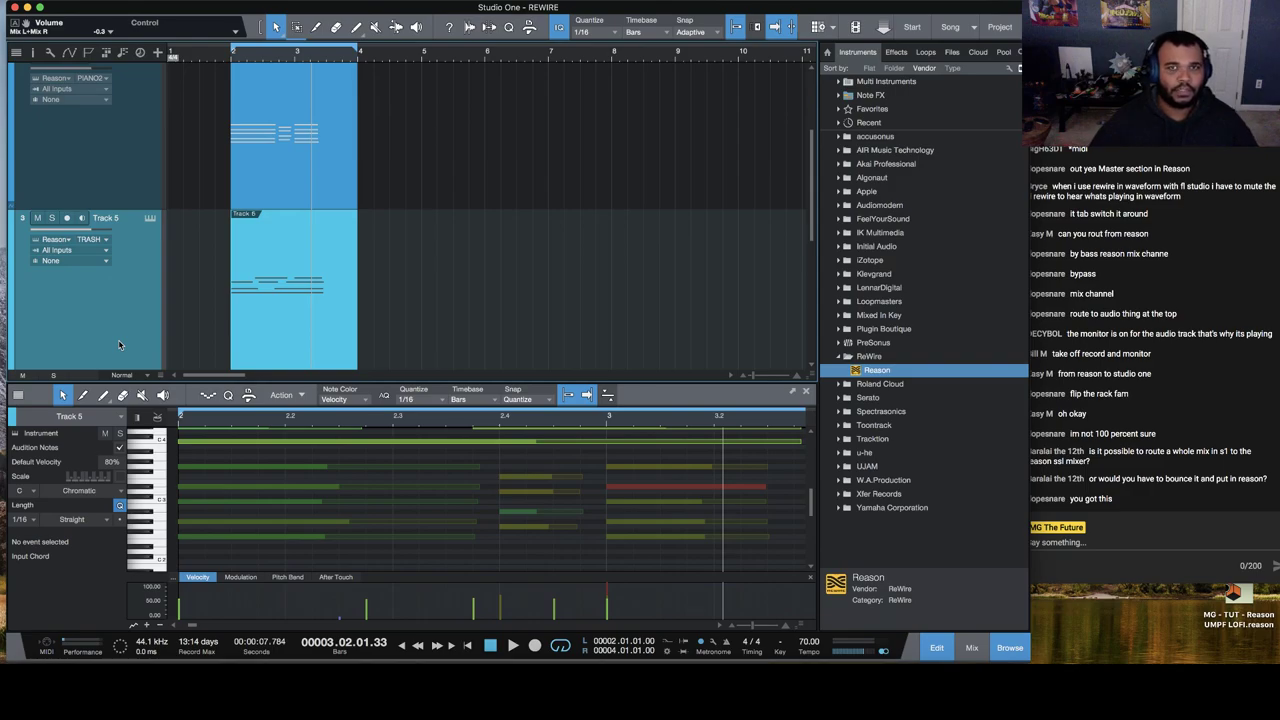
# Step: Close the note editor, select the first Reason track and hide the Reason window
pyautogui.scroll(-3, 456, 251)
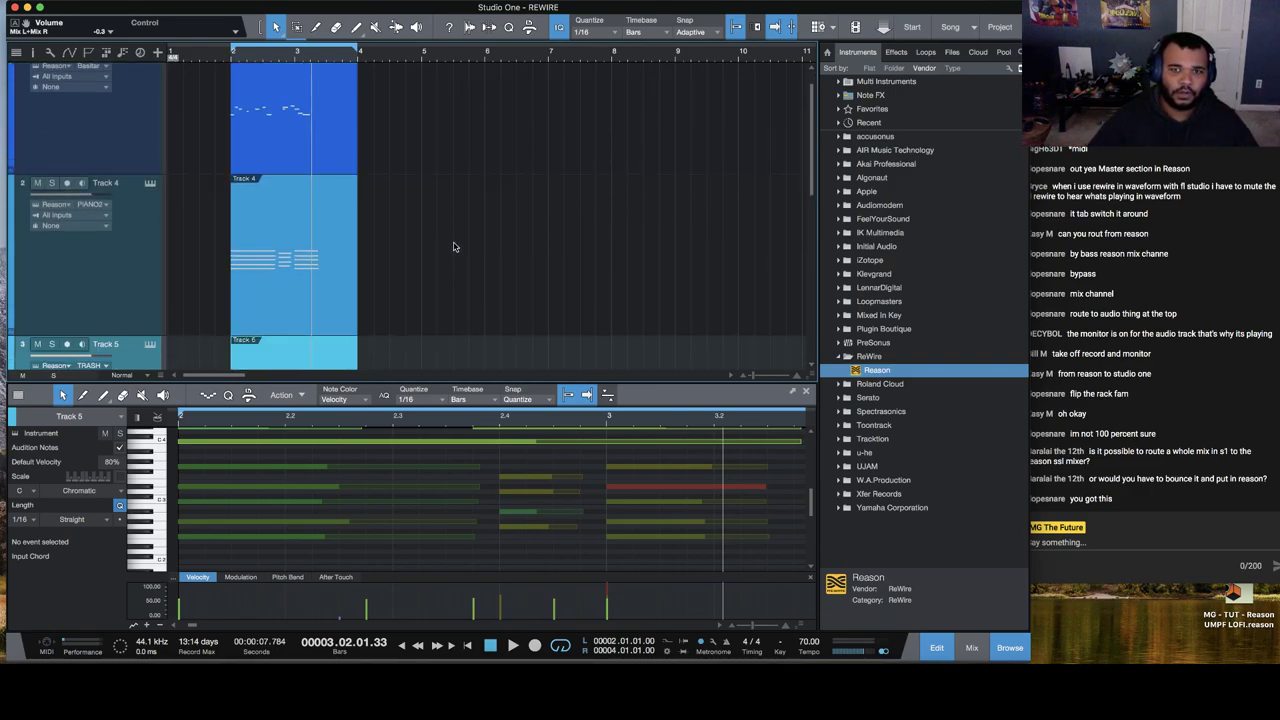
pyautogui.scroll(-1, 456, 251)
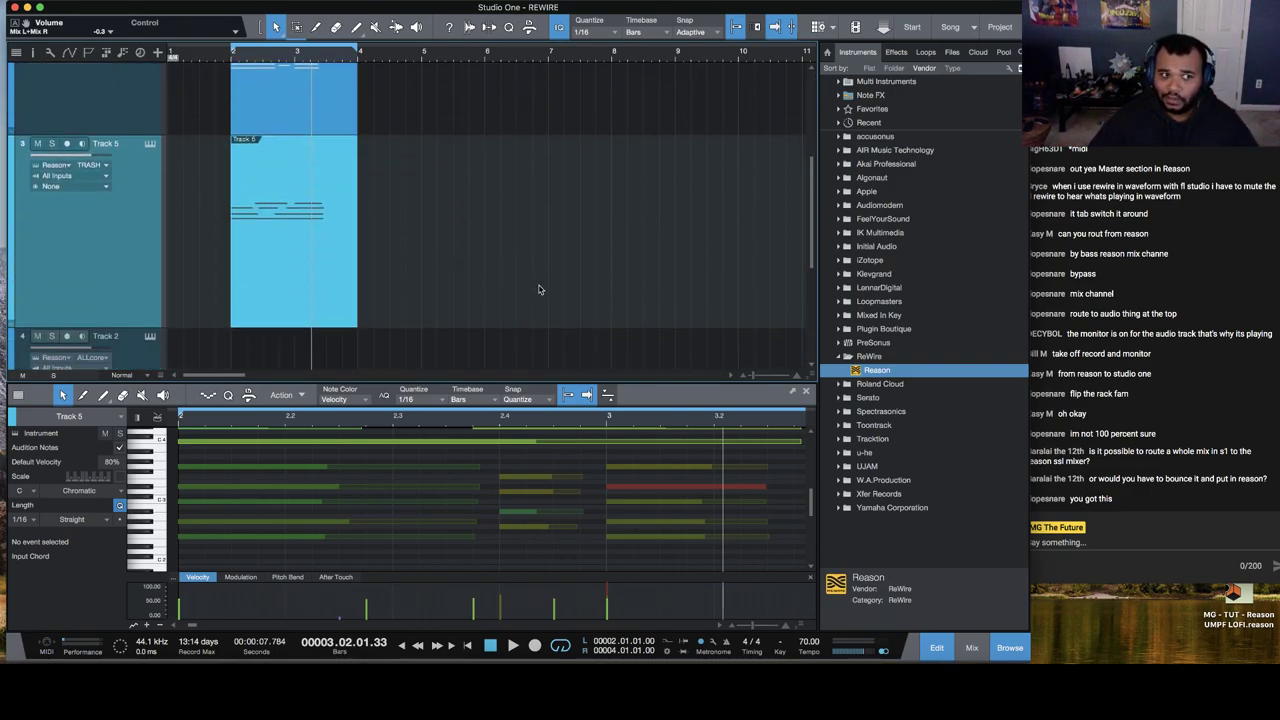
pyautogui.click(807, 392)
pyautogui.click(1113, 541)
pyautogui.click(1113, 541)
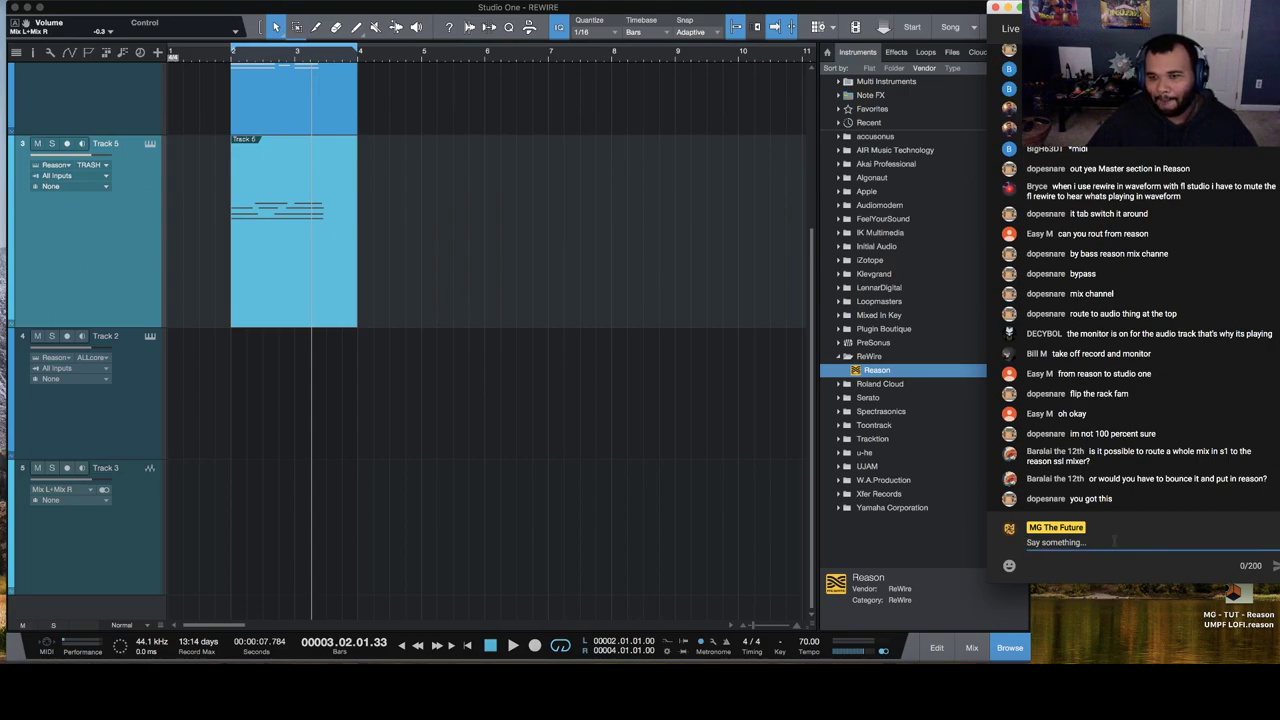
pyautogui.scroll(5, 325, 242)
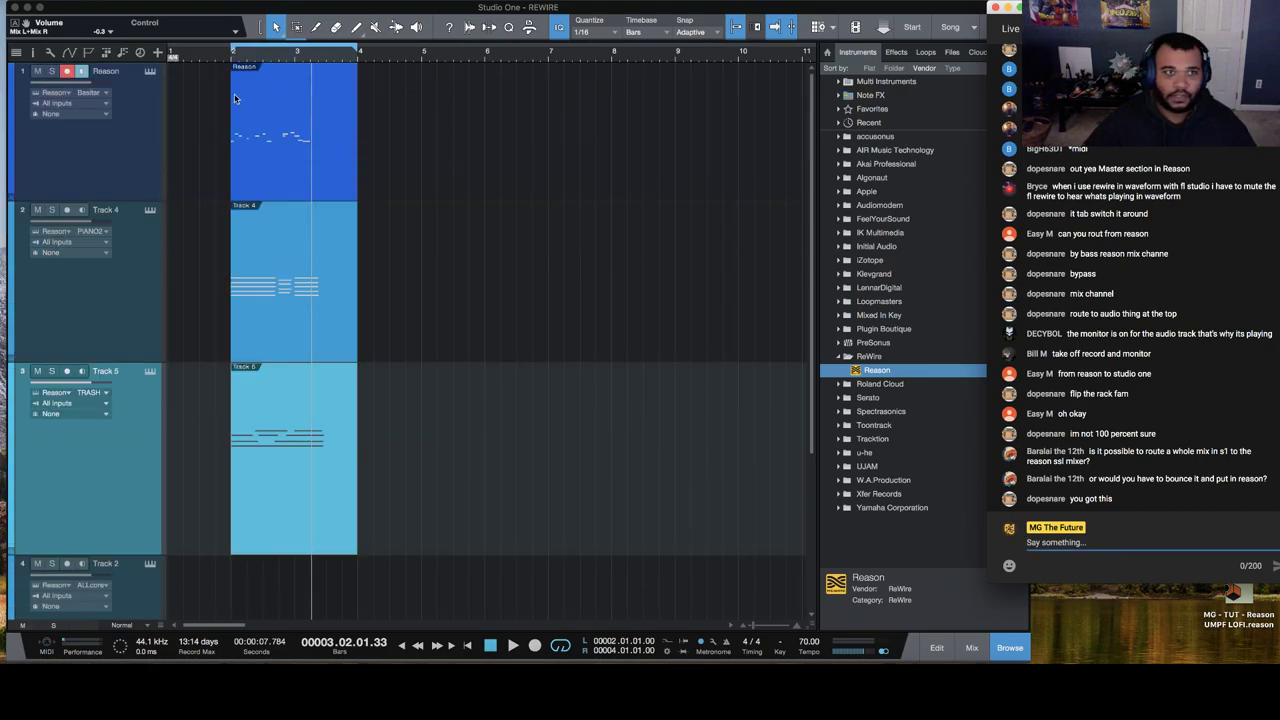
pyautogui.click(120, 186)
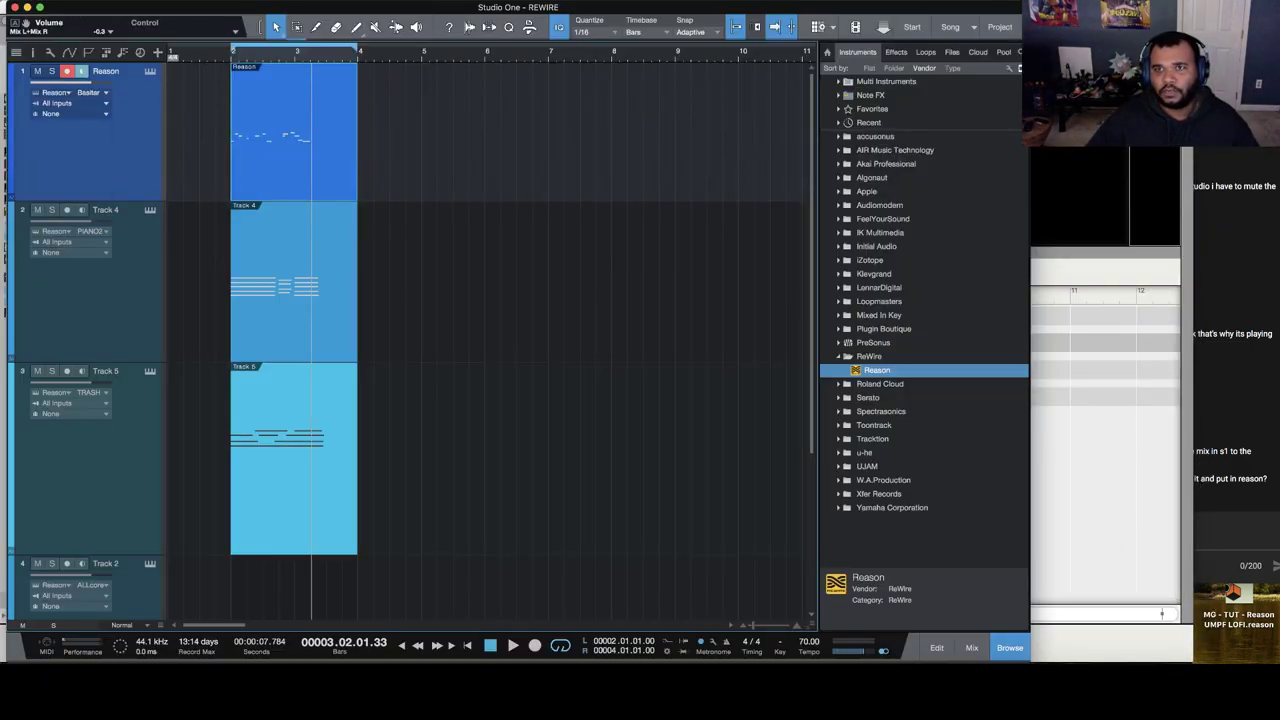
pyautogui.press('super+Tab')
pyautogui.press('super+h')
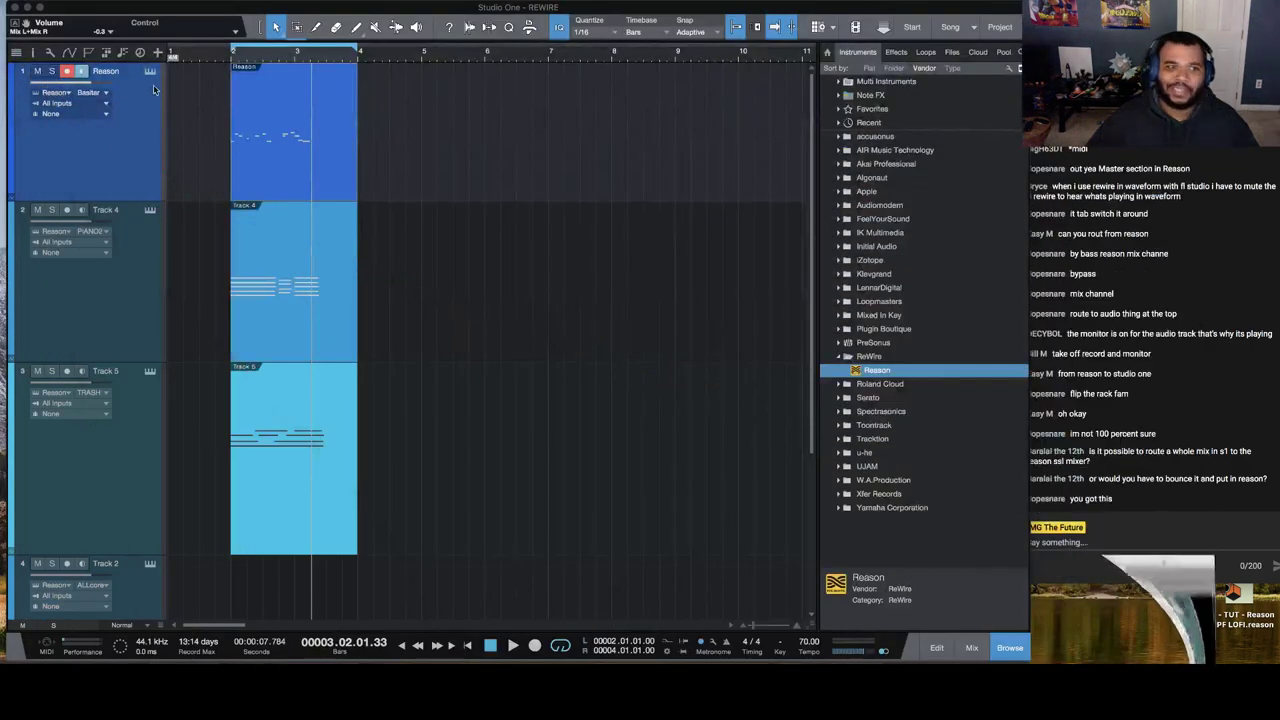
# Step: Remove Tracks 4, 5, 2 and 3 from the song and delete the note part on the first Reason track
pyautogui.scroll(-1, 134, 212)
pyautogui.click(121, 280)
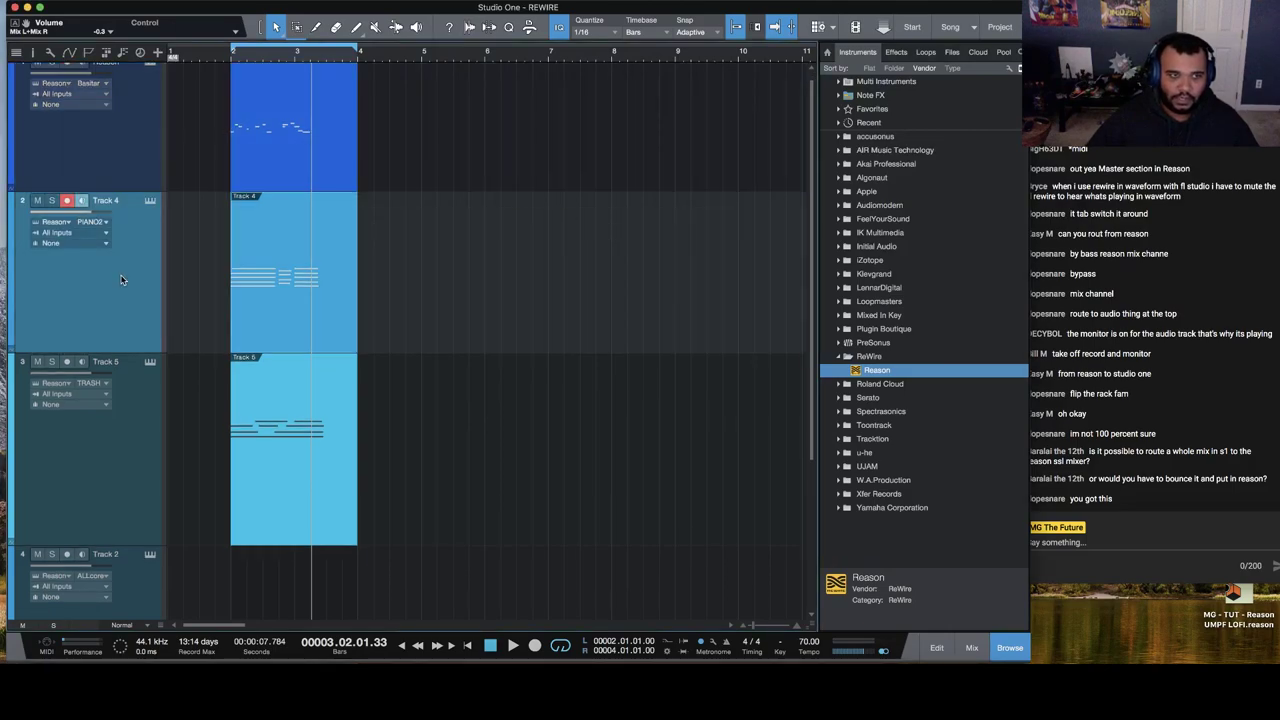
pyautogui.scroll(-5, 129, 544)
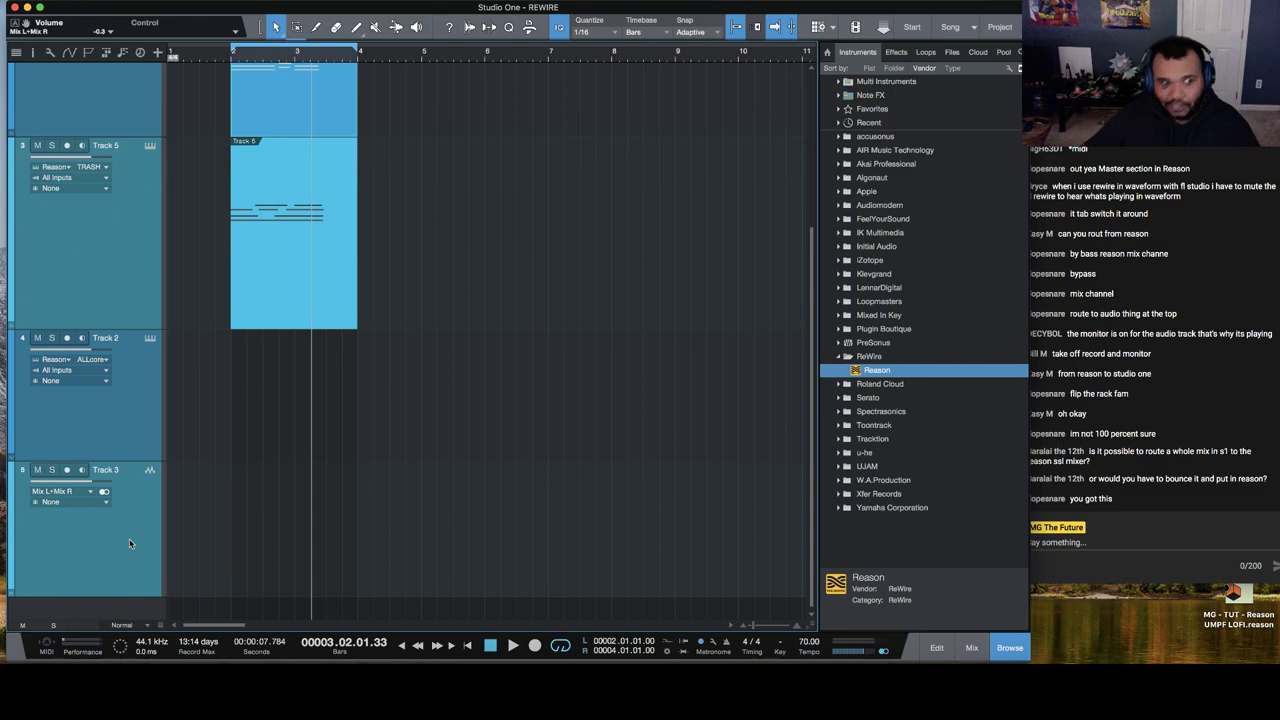
pyautogui.rightClick(129, 544)
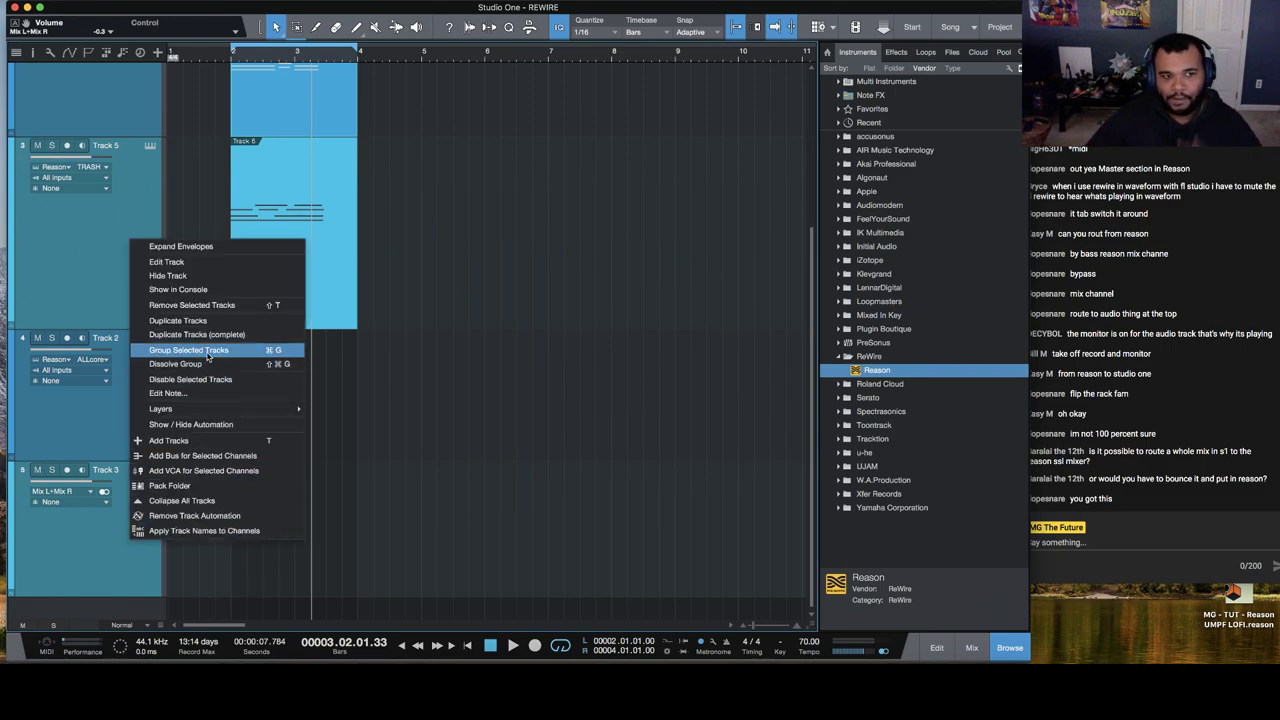
pyautogui.press('Escape')
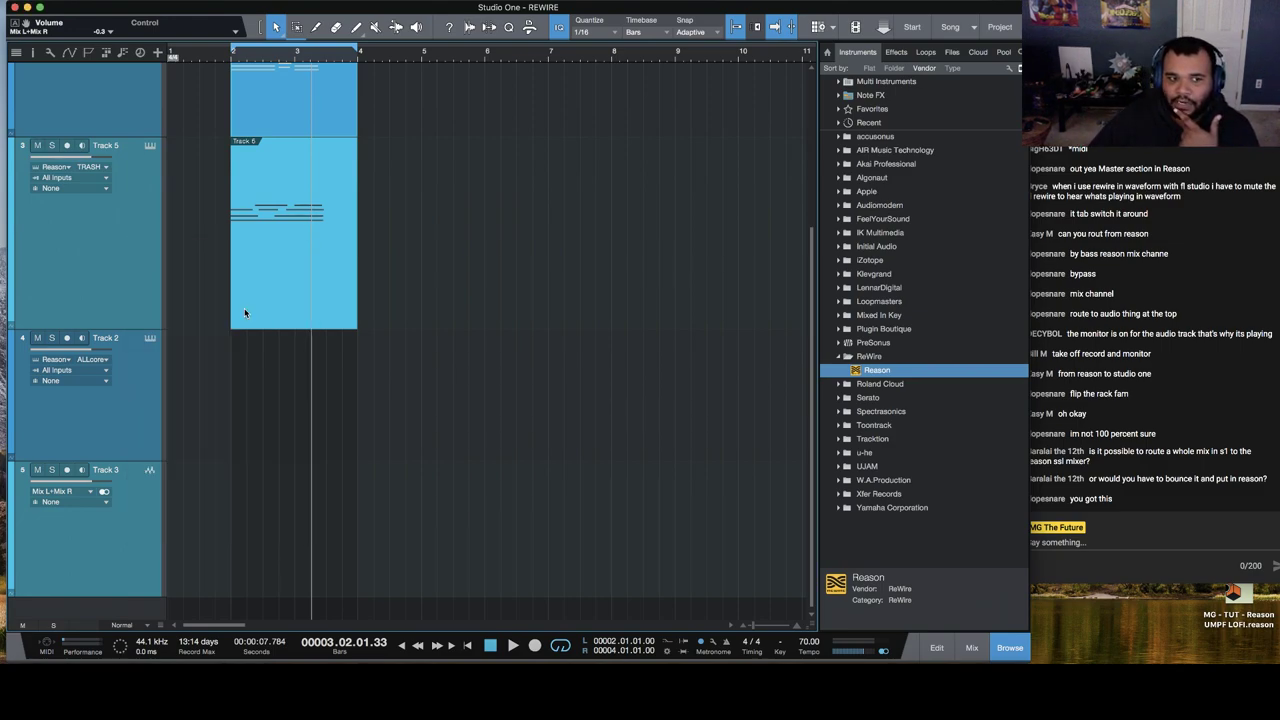
pyautogui.press('Delete')
pyautogui.click(268, 160)
pyautogui.press('Delete')
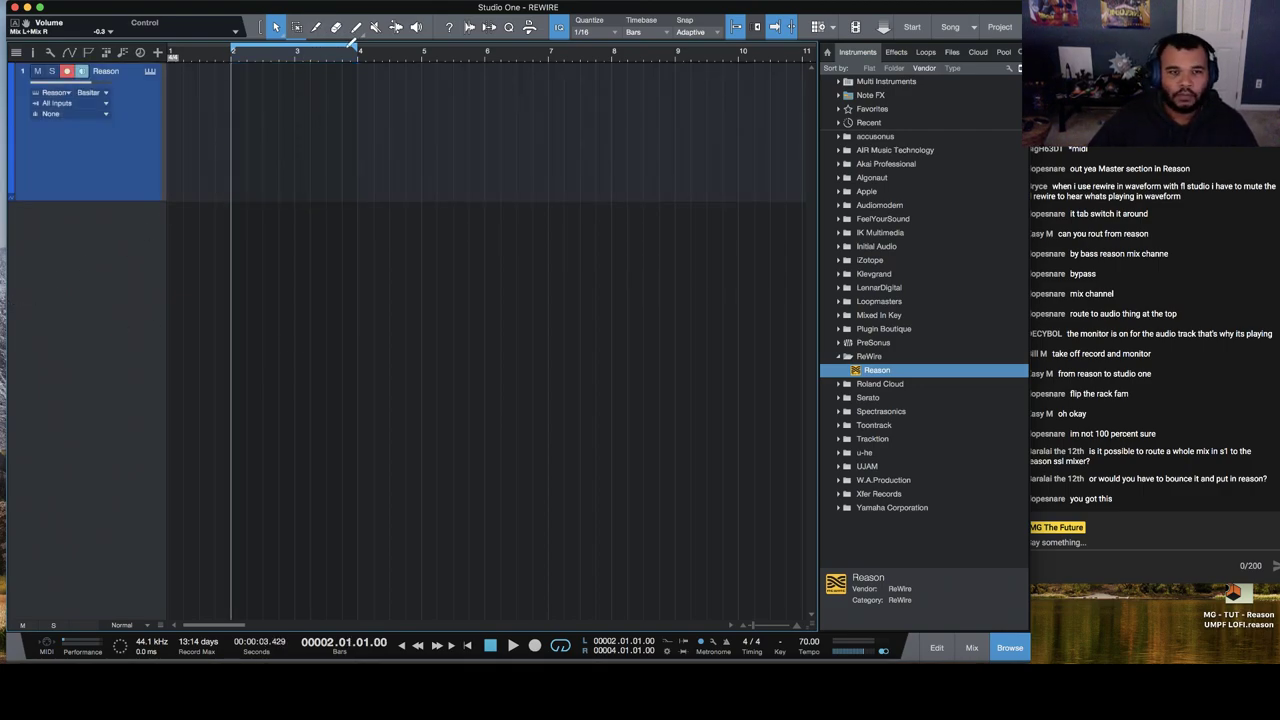
# Step: Switch to the Splice Classical Piano results in the browser and audition CLF_80_Keys_TapePiano_Fm.wav and Pop_Ballad_Sad_75_Cm_PL_1.wav
pyautogui.press('super+Tab')
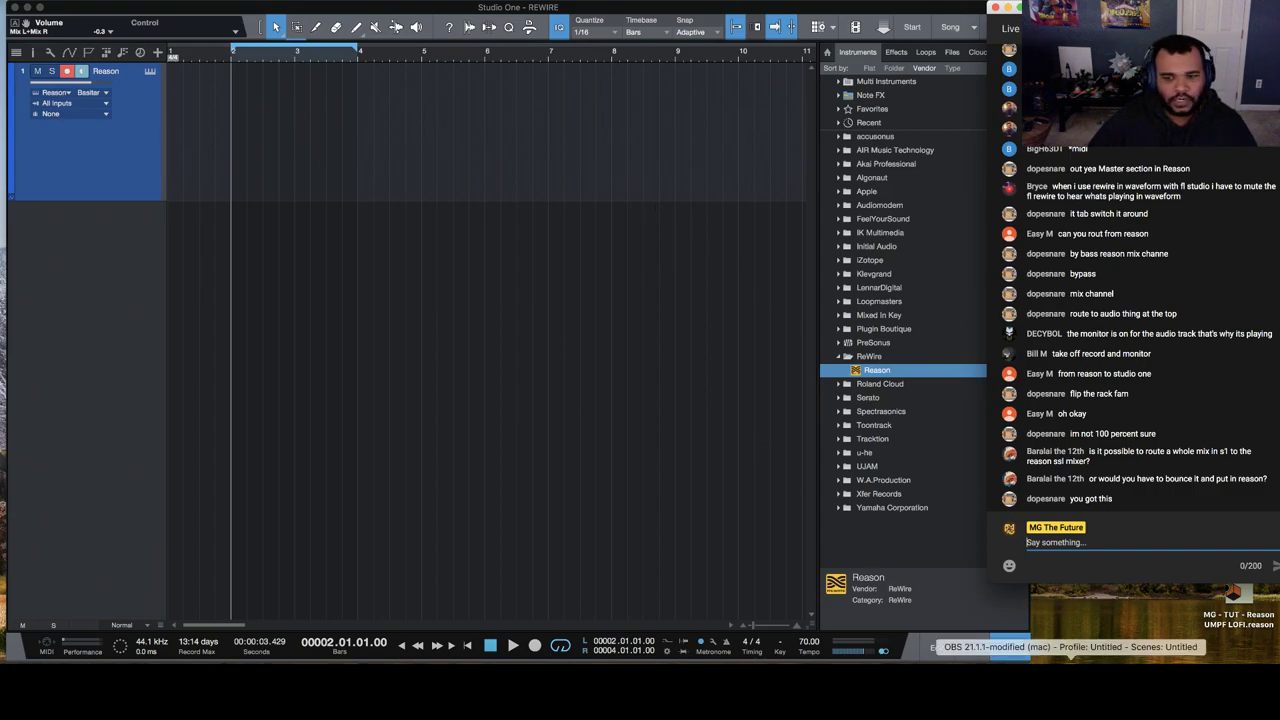
pyautogui.click(1168, 660)
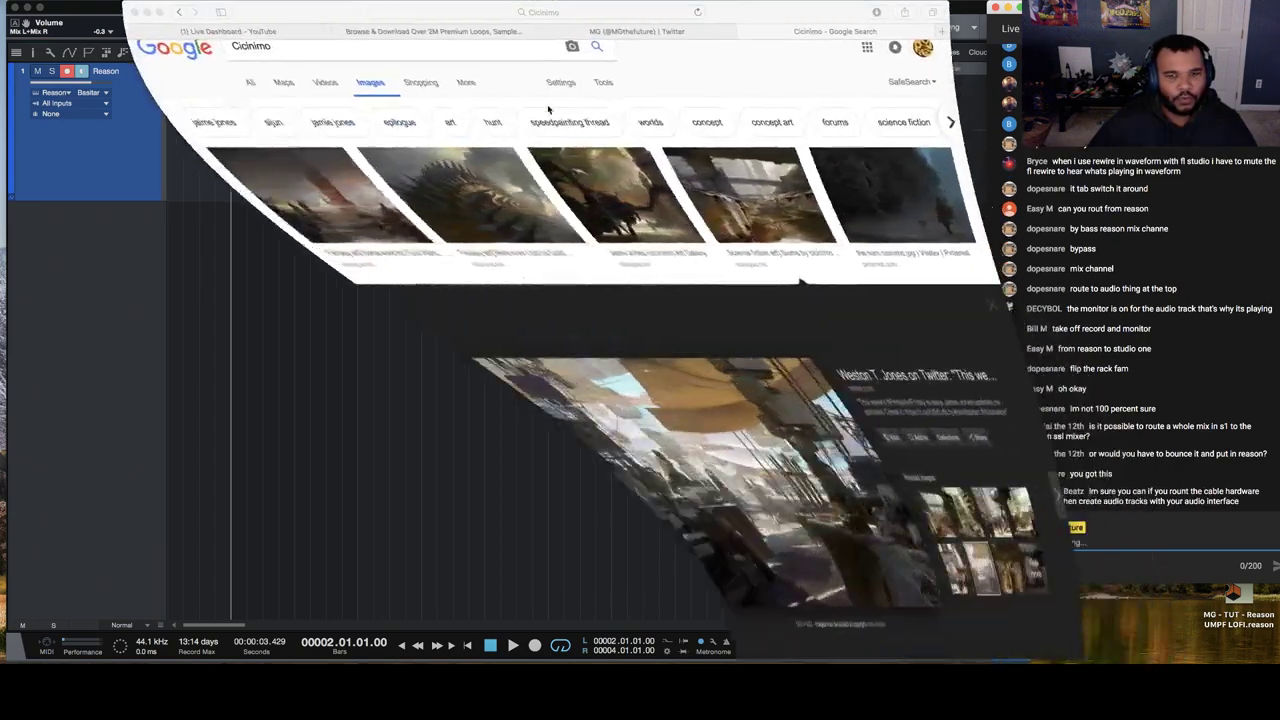
pyautogui.click(455, 31)
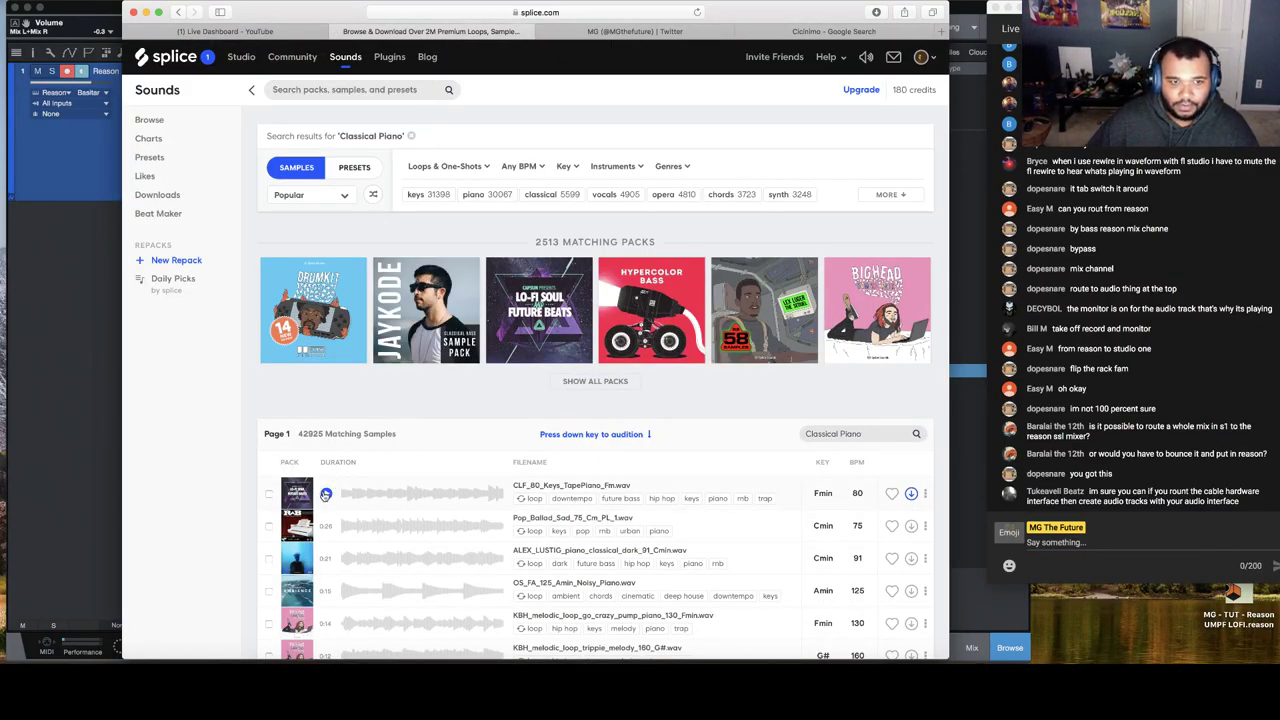
pyautogui.click(326, 495)
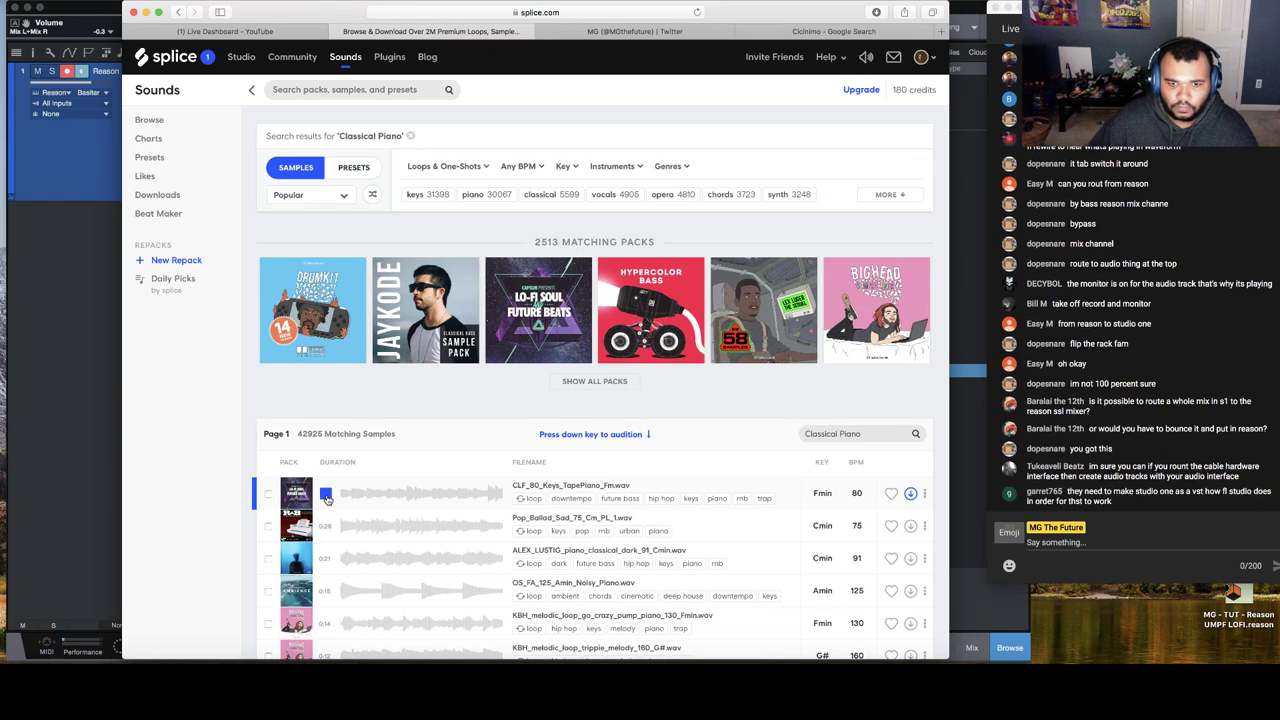
pyautogui.scroll(-1, 410, 474)
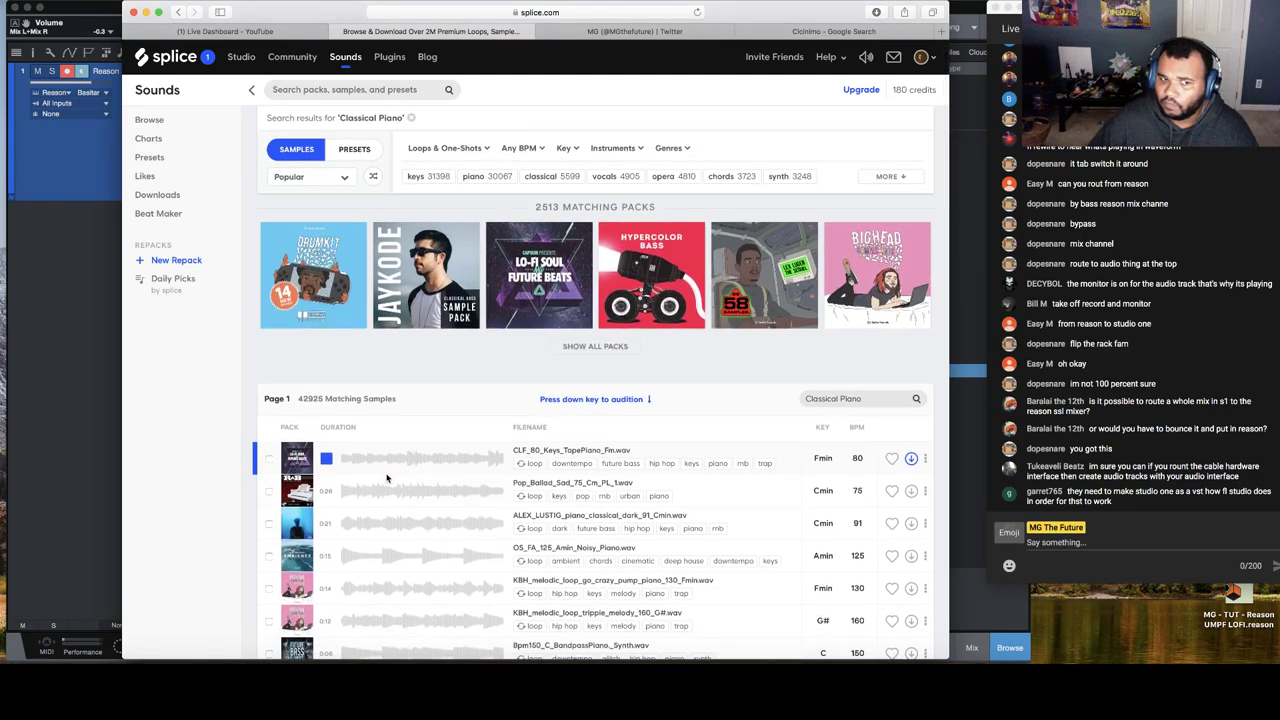
pyautogui.click(326, 492)
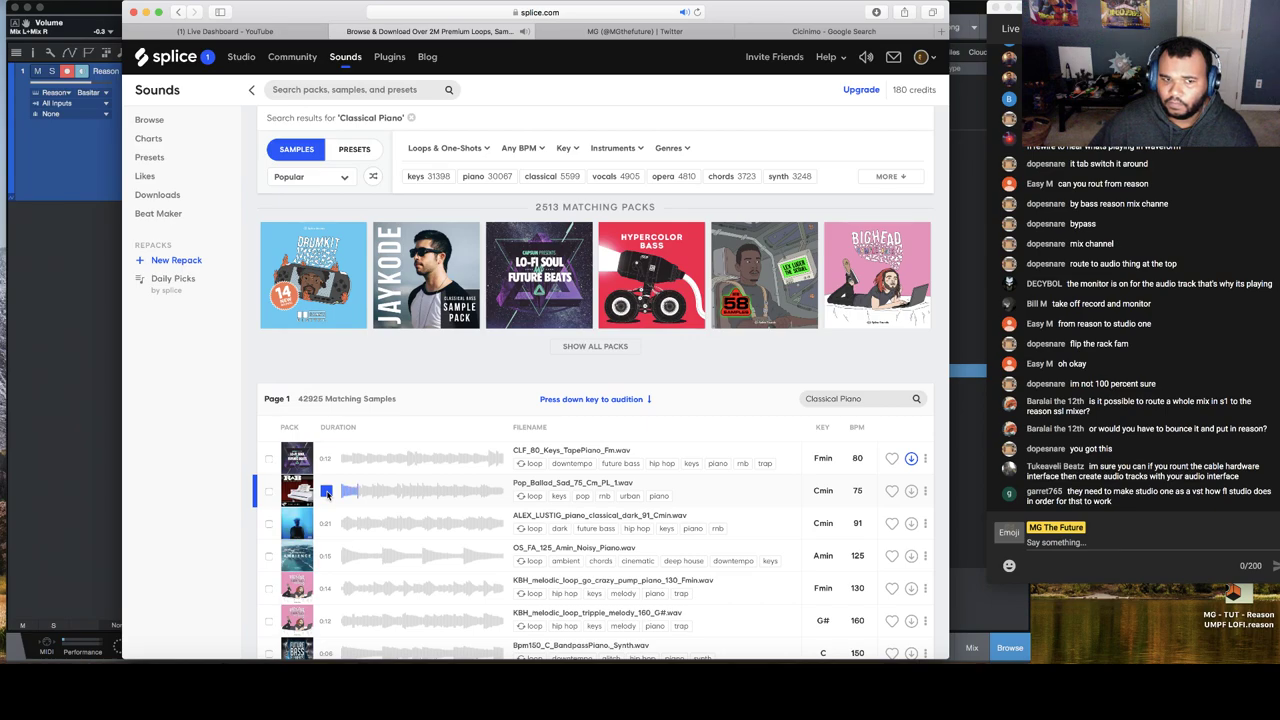
pyautogui.click(326, 458)
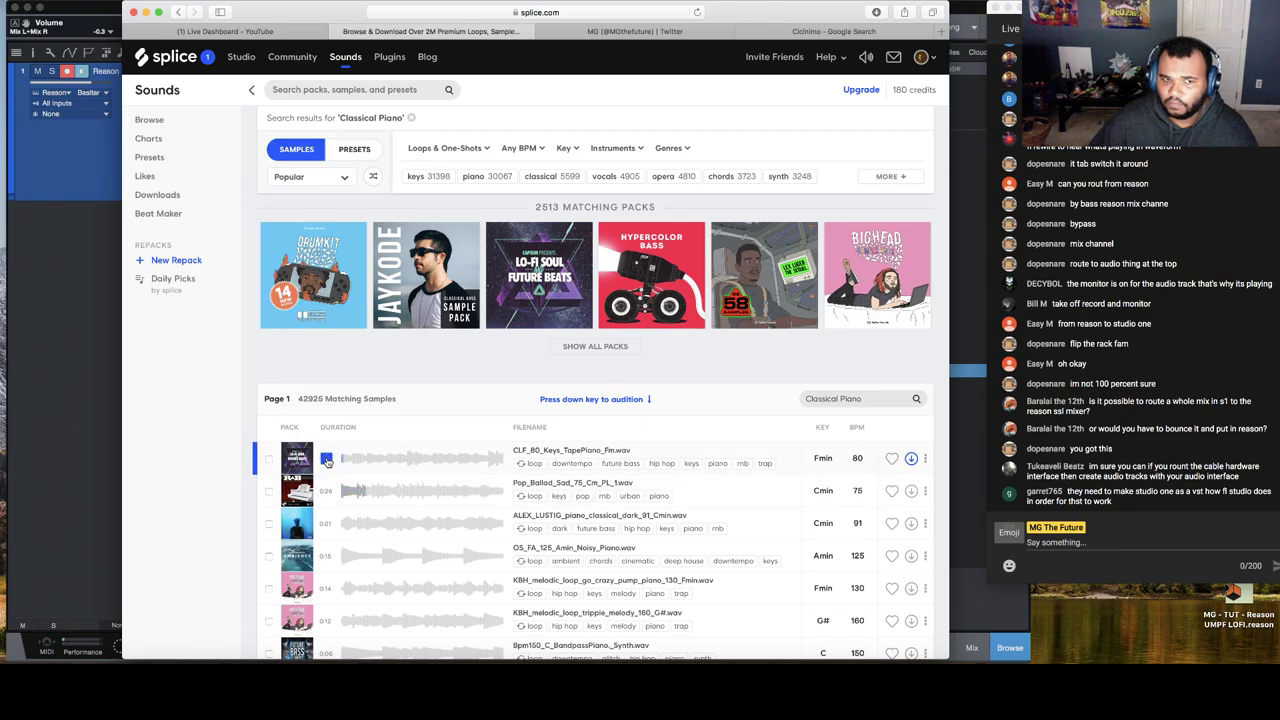
pyautogui.click(326, 458)
# Step: Audition ALEX_LUSTIG_piano_classical_dark_91_Cmin.wav and download it for 1 credit
pyautogui.scroll(-2, 351, 468)
pyautogui.click(326, 431)
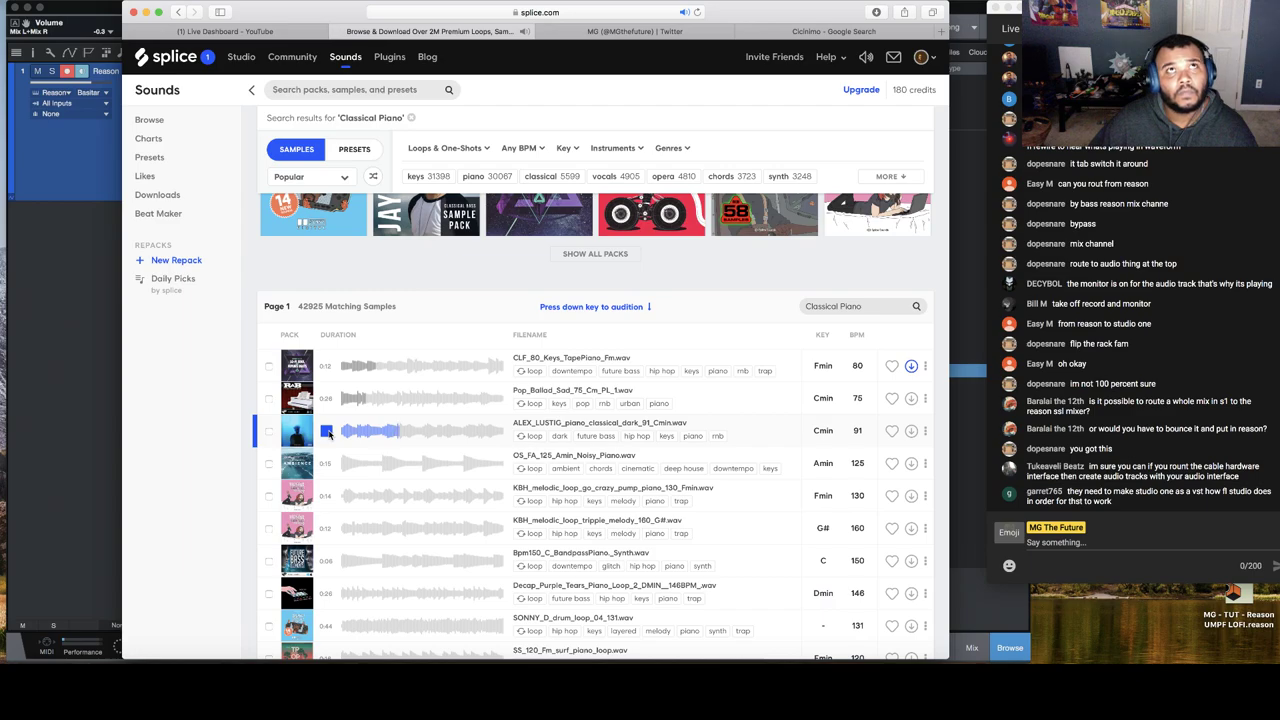
pyautogui.click(326, 431)
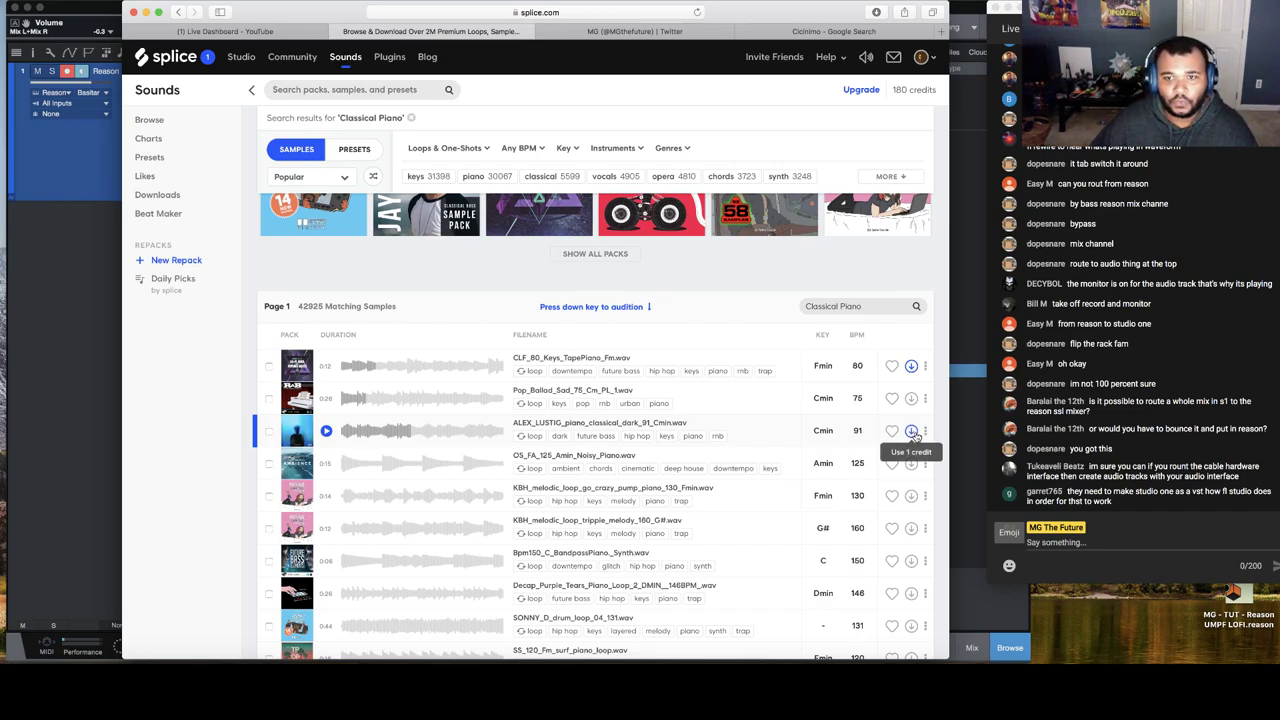
pyautogui.click(912, 433)
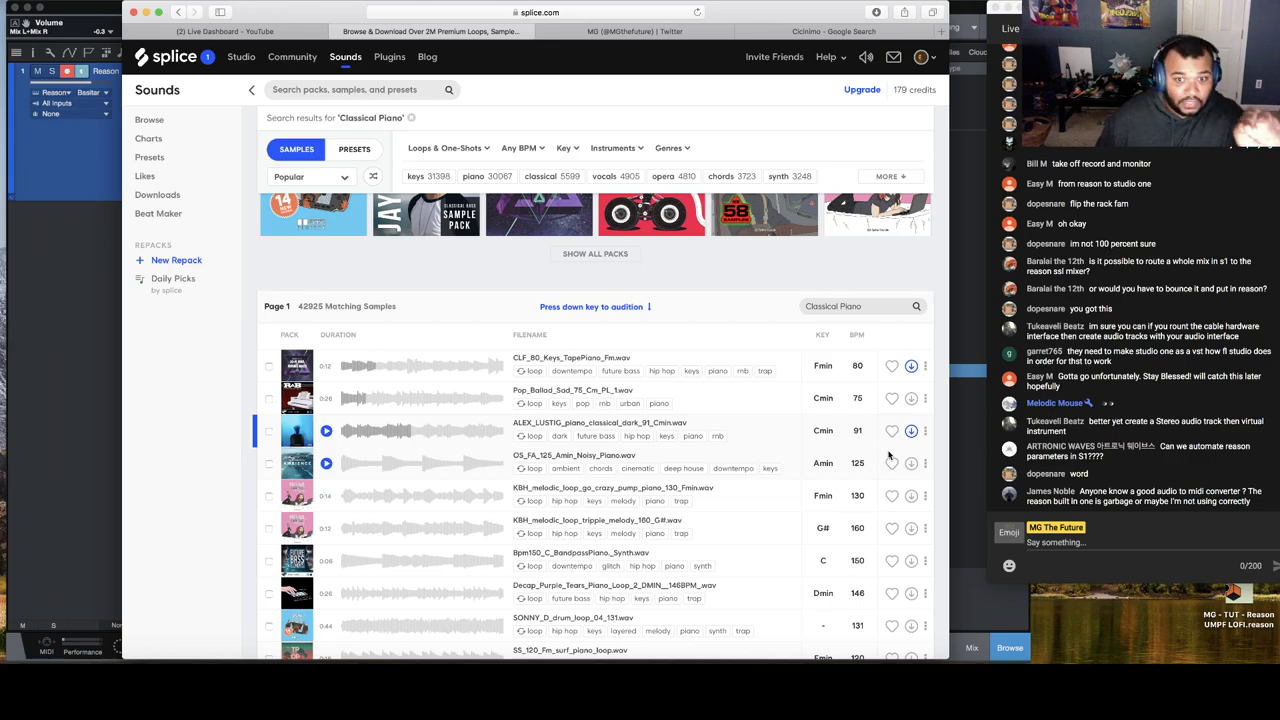
pyautogui.scroll(-10, 645, 386)
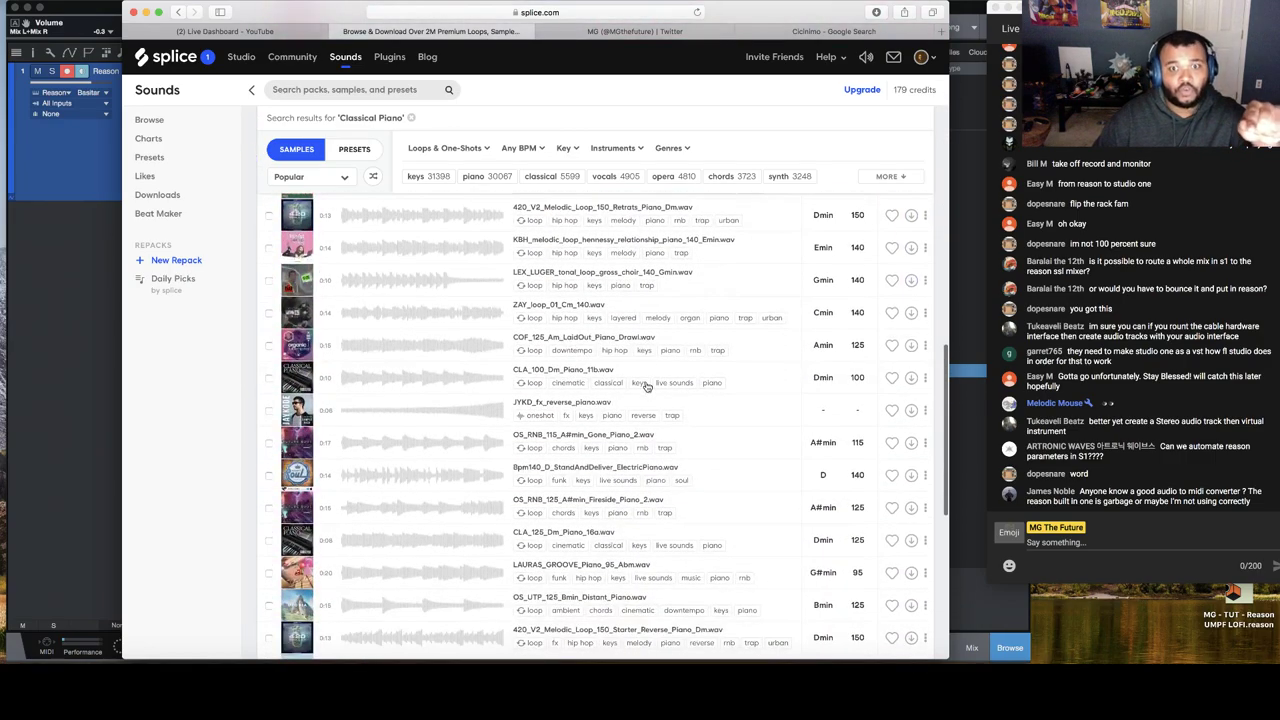
pyautogui.scroll(10, 645, 386)
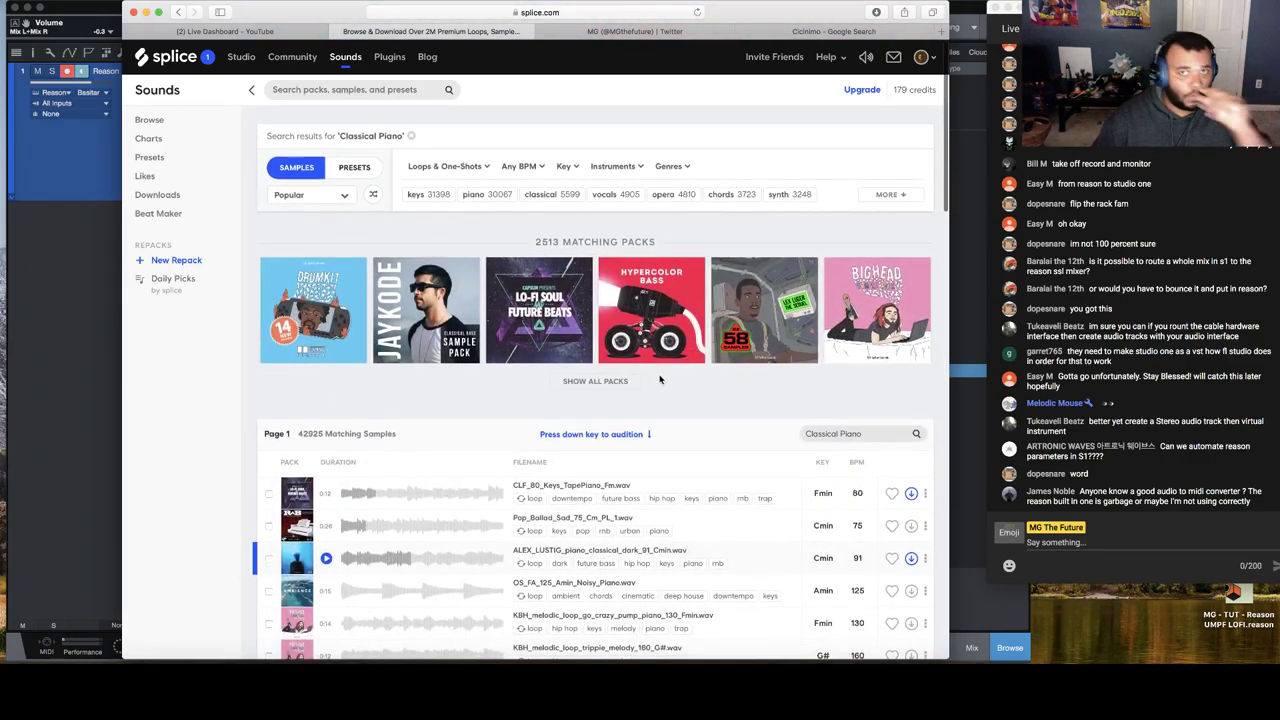
pyautogui.scroll(-3, 667, 373)
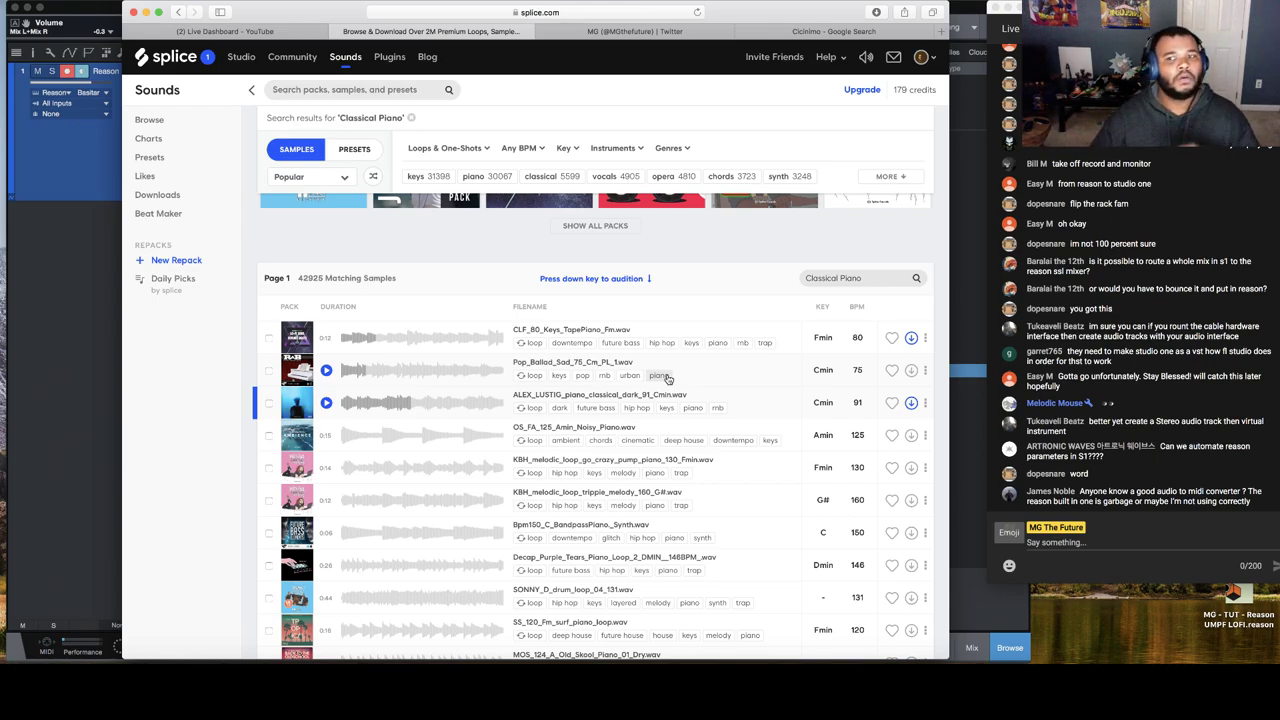
pyautogui.scroll(-1, 365, 420)
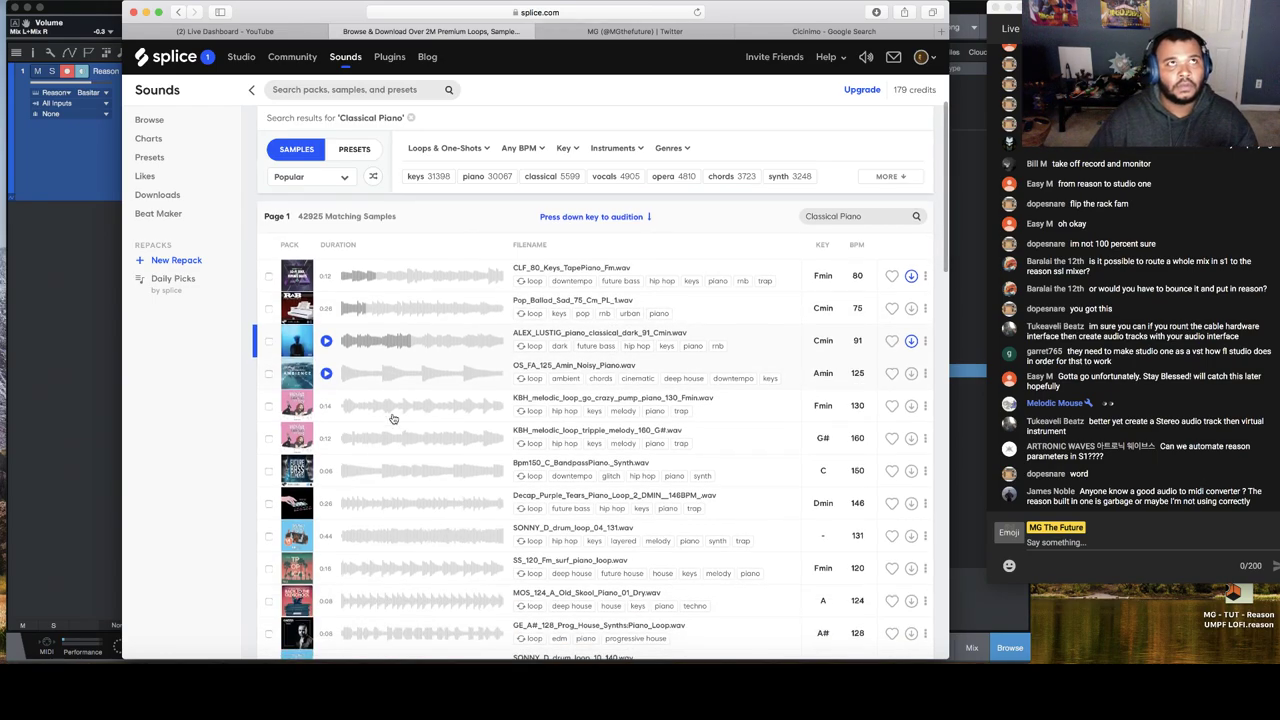
pyautogui.scroll(4, 445, 397)
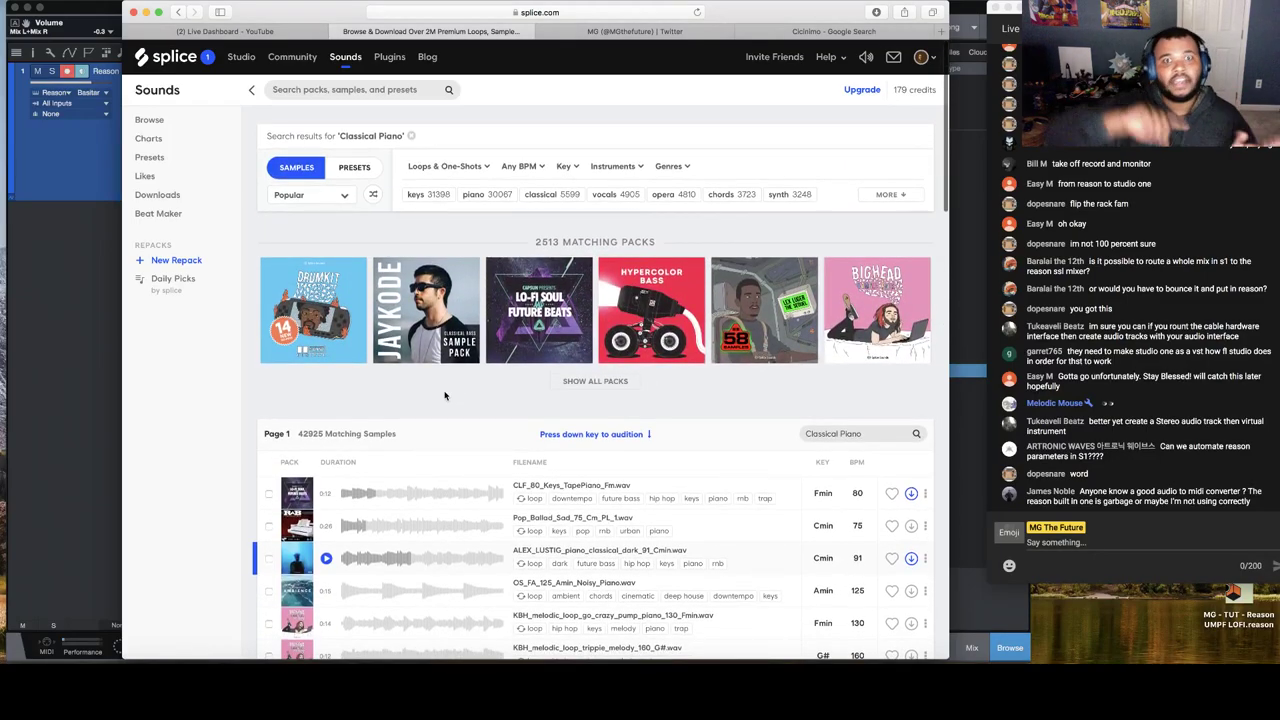
pyautogui.scroll(-5, 445, 397)
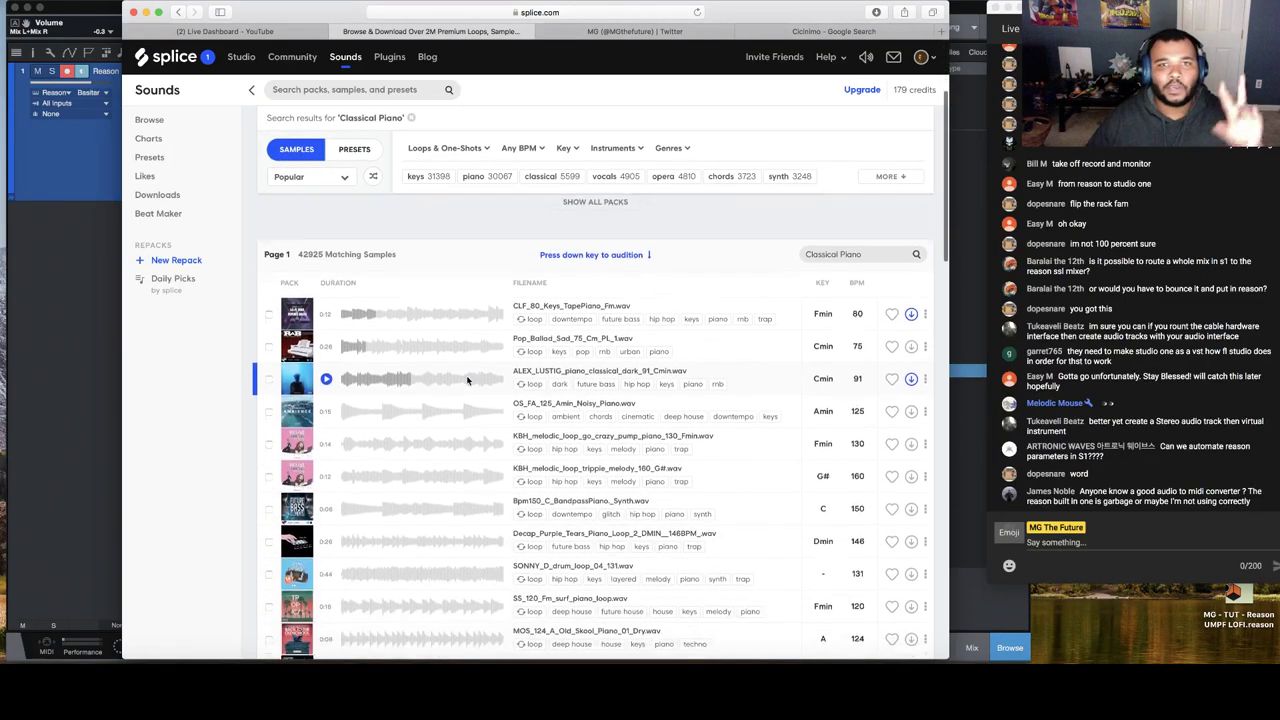
pyautogui.scroll(5, 467, 381)
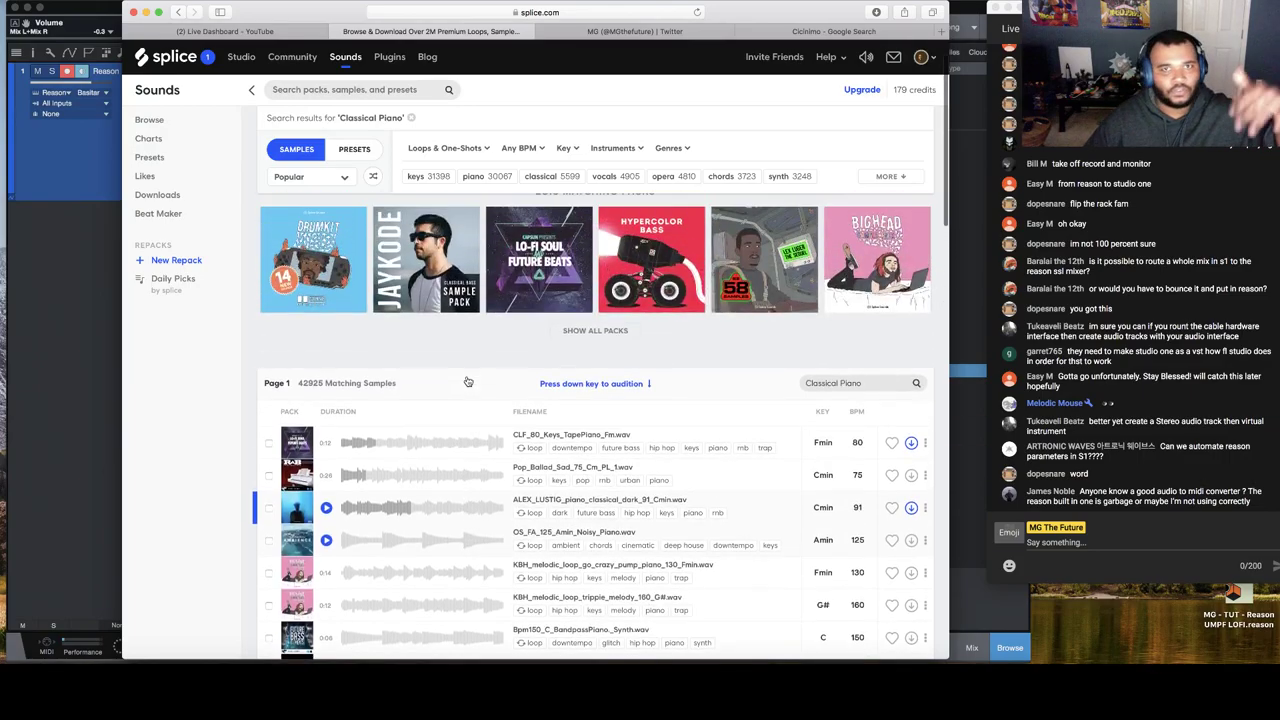
pyautogui.scroll(-10, 686, 404)
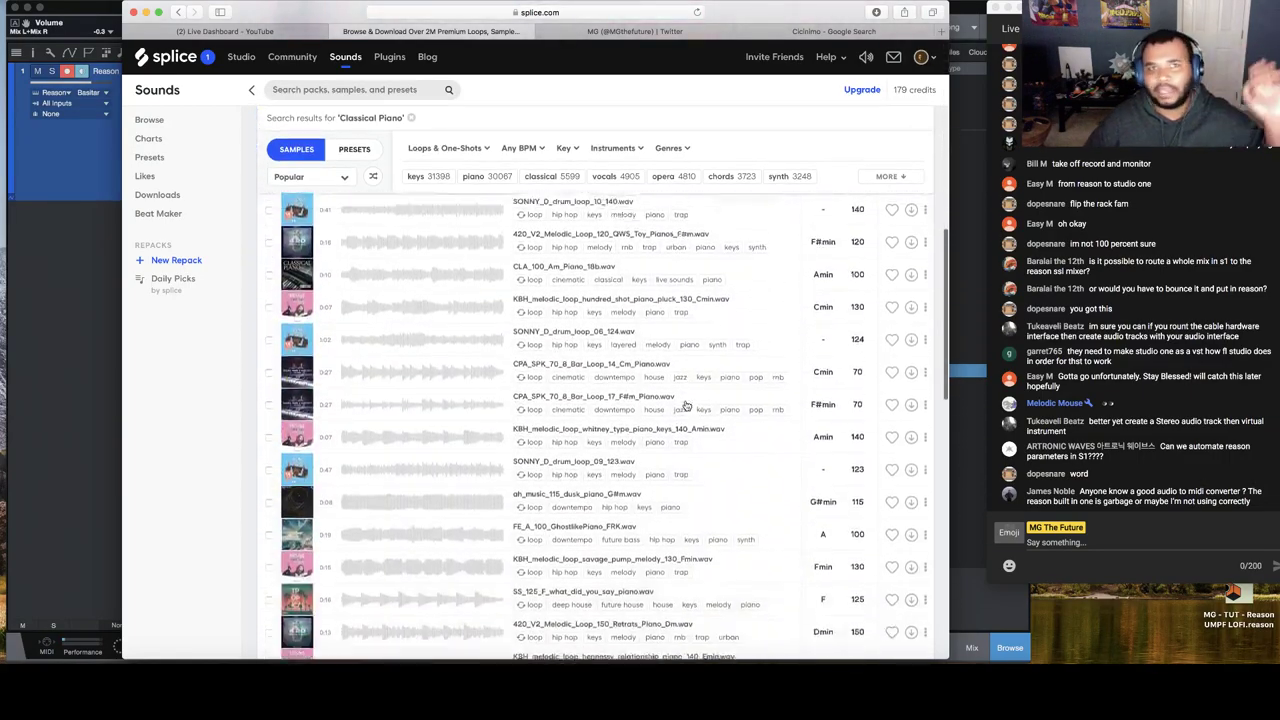
pyautogui.scroll(10, 686, 404)
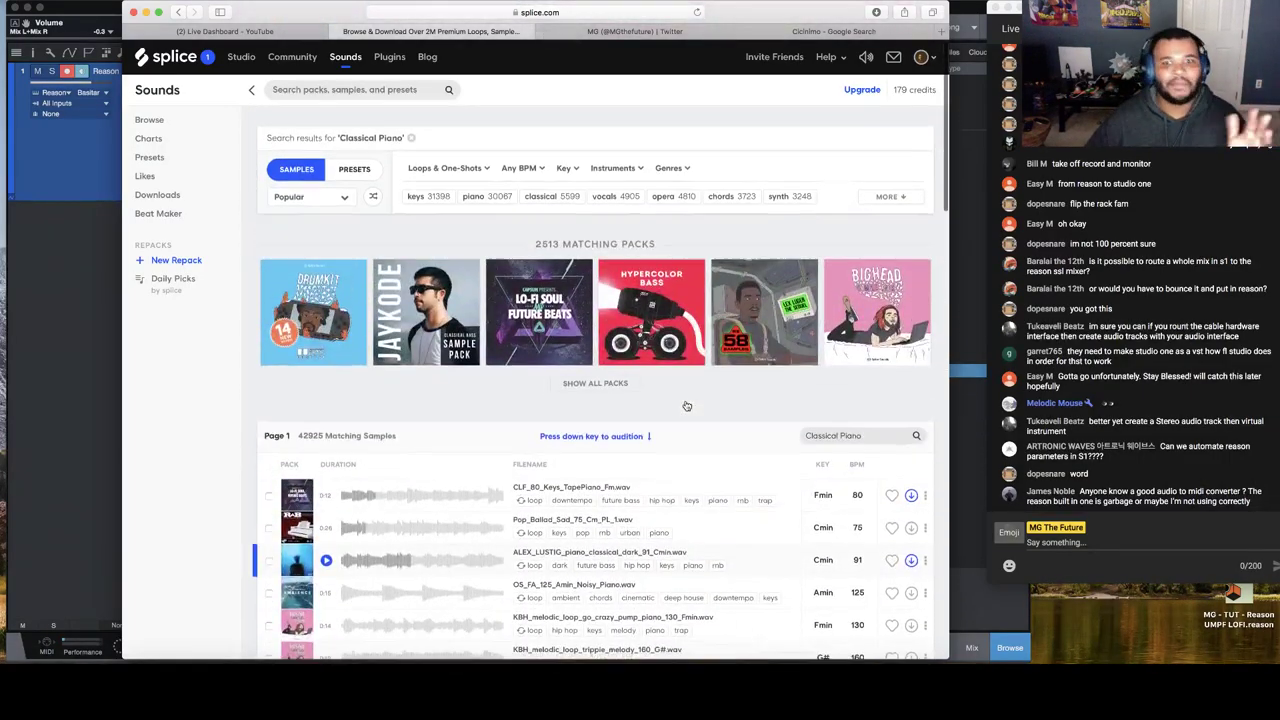
pyautogui.scroll(-3, 686, 404)
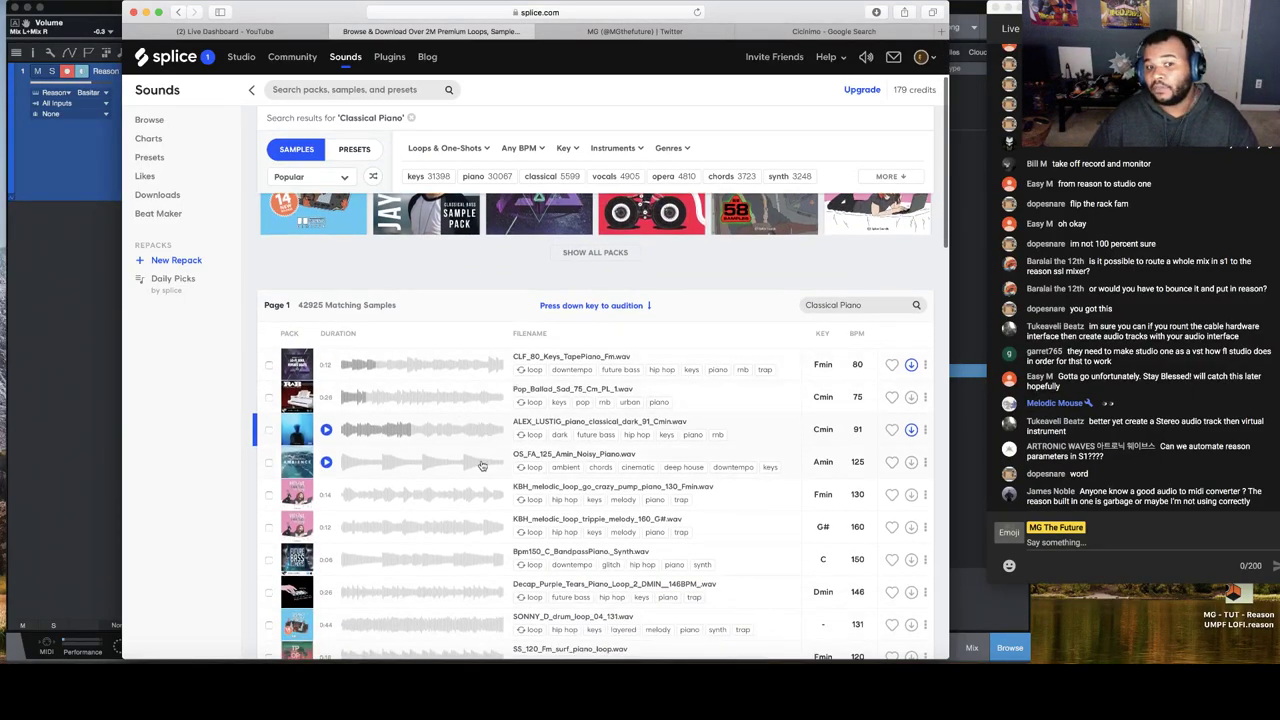
pyautogui.scroll(-2, 446, 556)
pyautogui.click(446, 556)
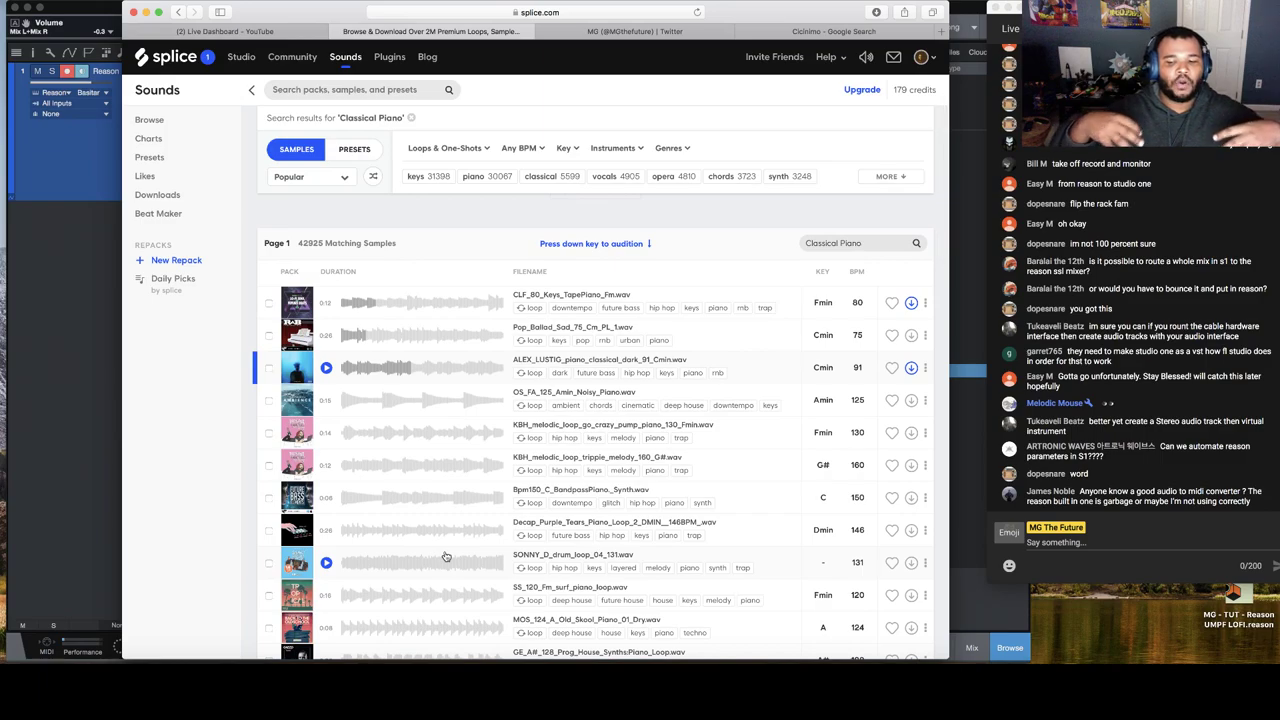
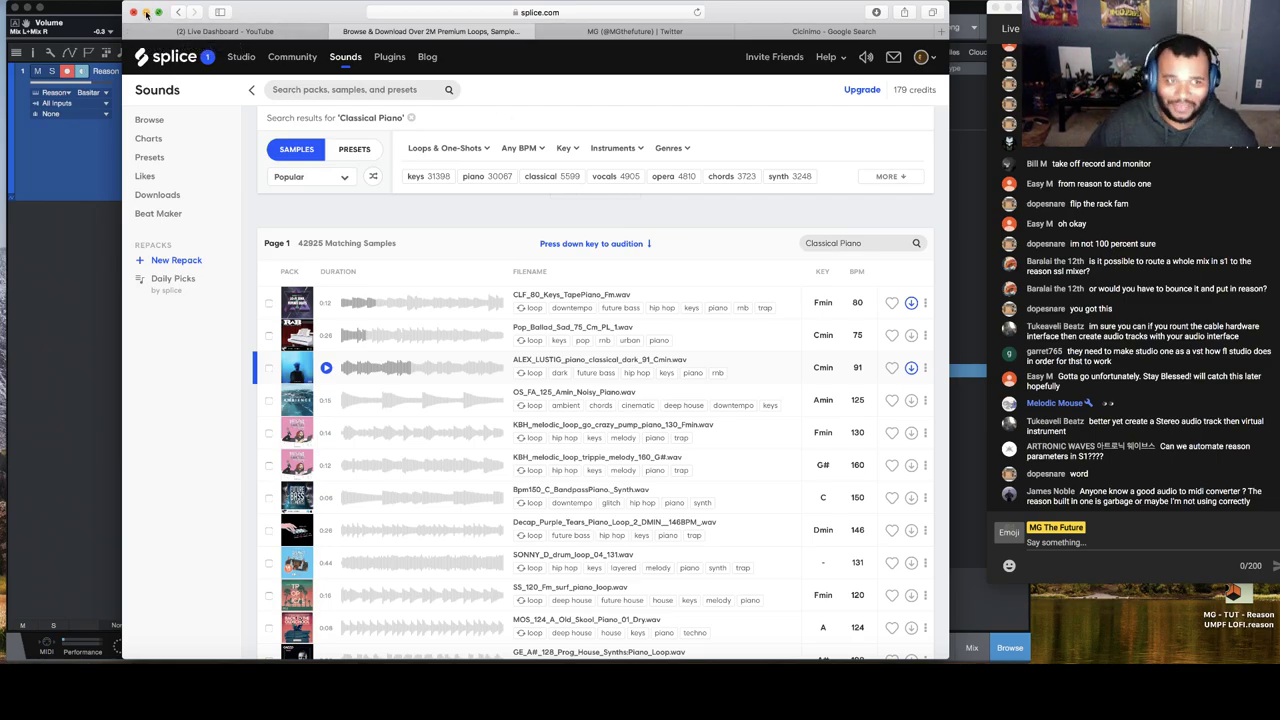
# Step: Minimize the browser and add the downloaded ALEX_LUSTIG piano loop from the Splice app to the Studio One song as a new audio track at bar 1
pyautogui.click(146, 12)
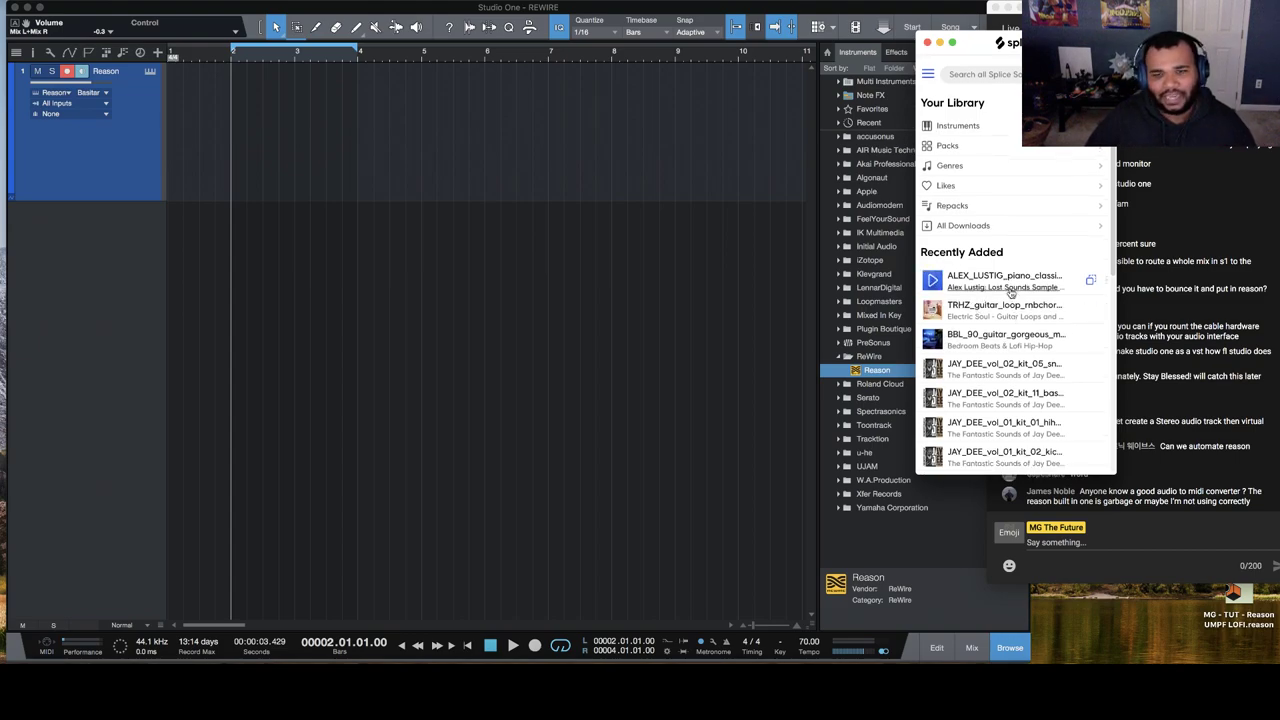
pyautogui.moveTo(1016, 282); pyautogui.dragTo(188, 290)
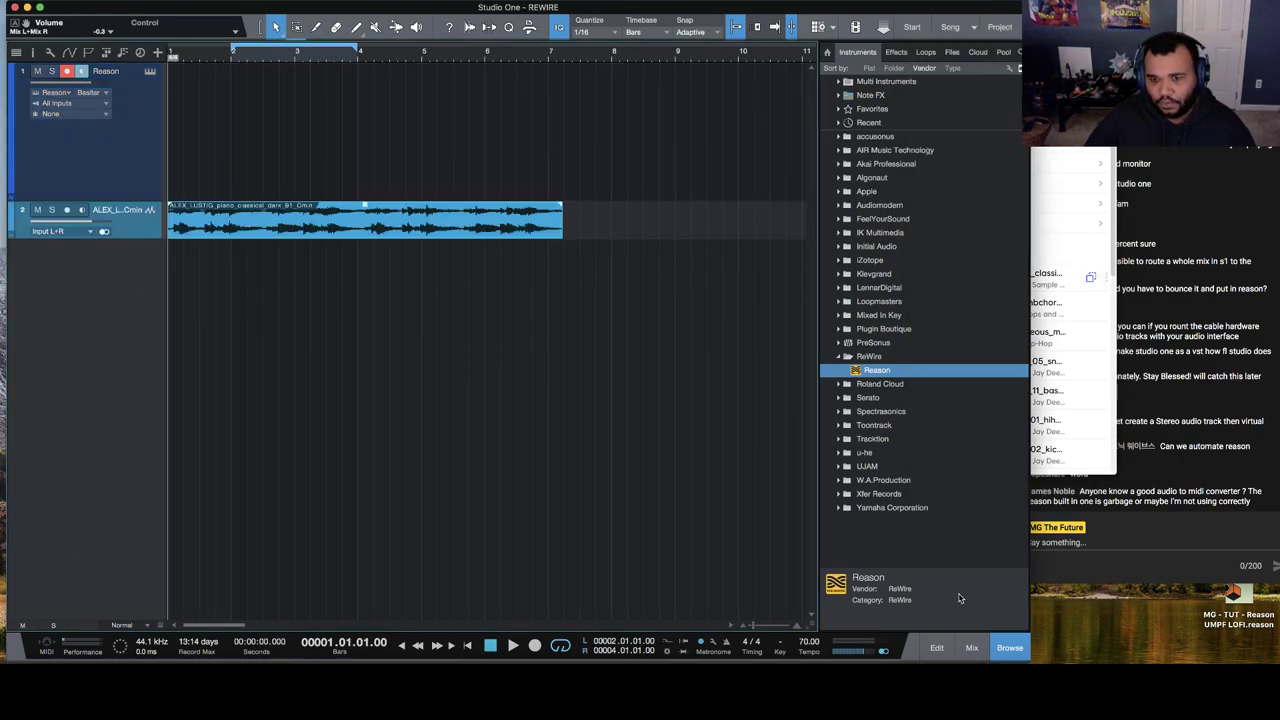
# Step: Check the piano loop's BPM on Splice, return to Studio One and set the audio clip's file tempo to 91
pyautogui.click(991, 668)
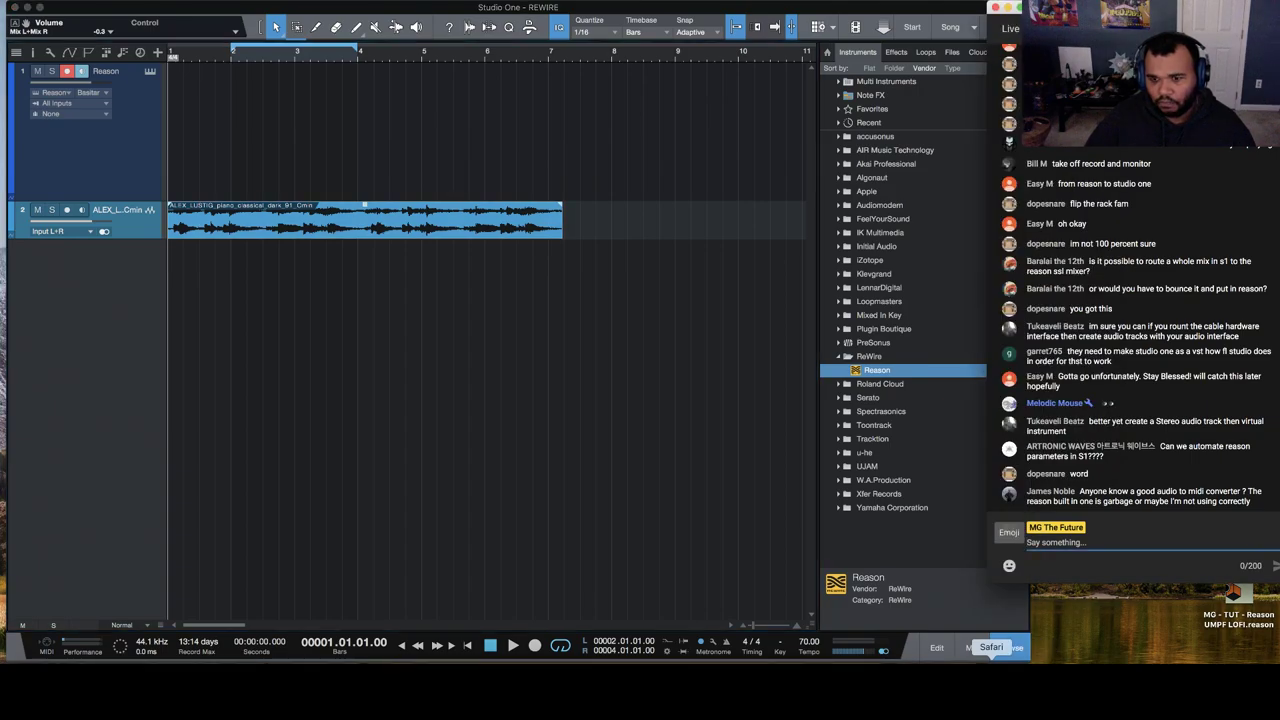
pyautogui.click(1186, 670)
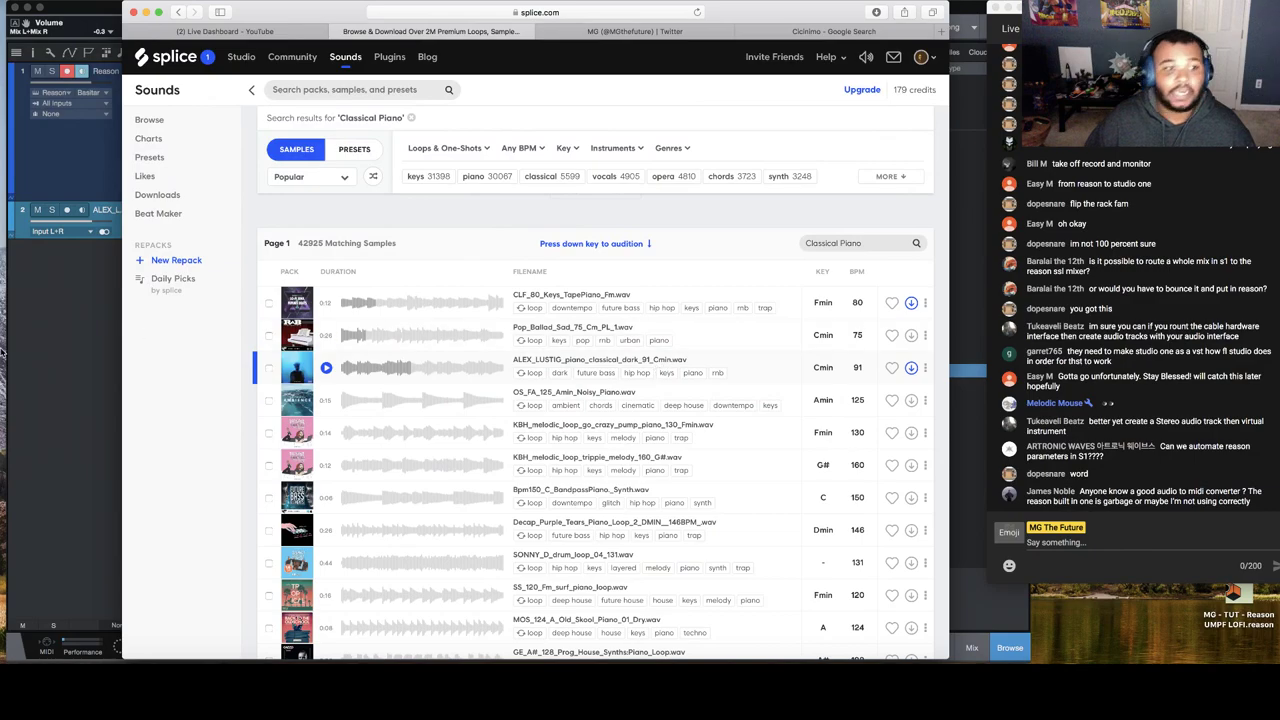
pyautogui.click(113, 354)
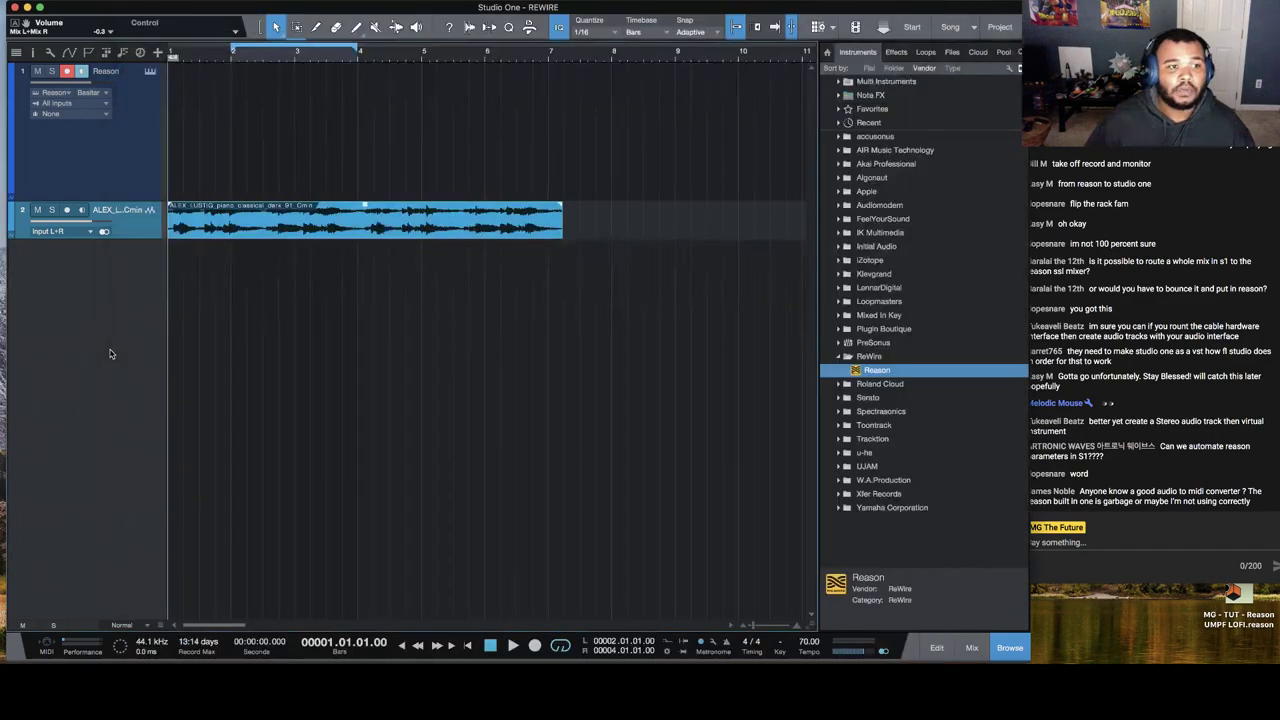
pyautogui.rightClick(254, 212)
pyautogui.click(337, 231)
pyautogui.write('91')
pyautogui.press('Return')
pyautogui.click(643, 294)
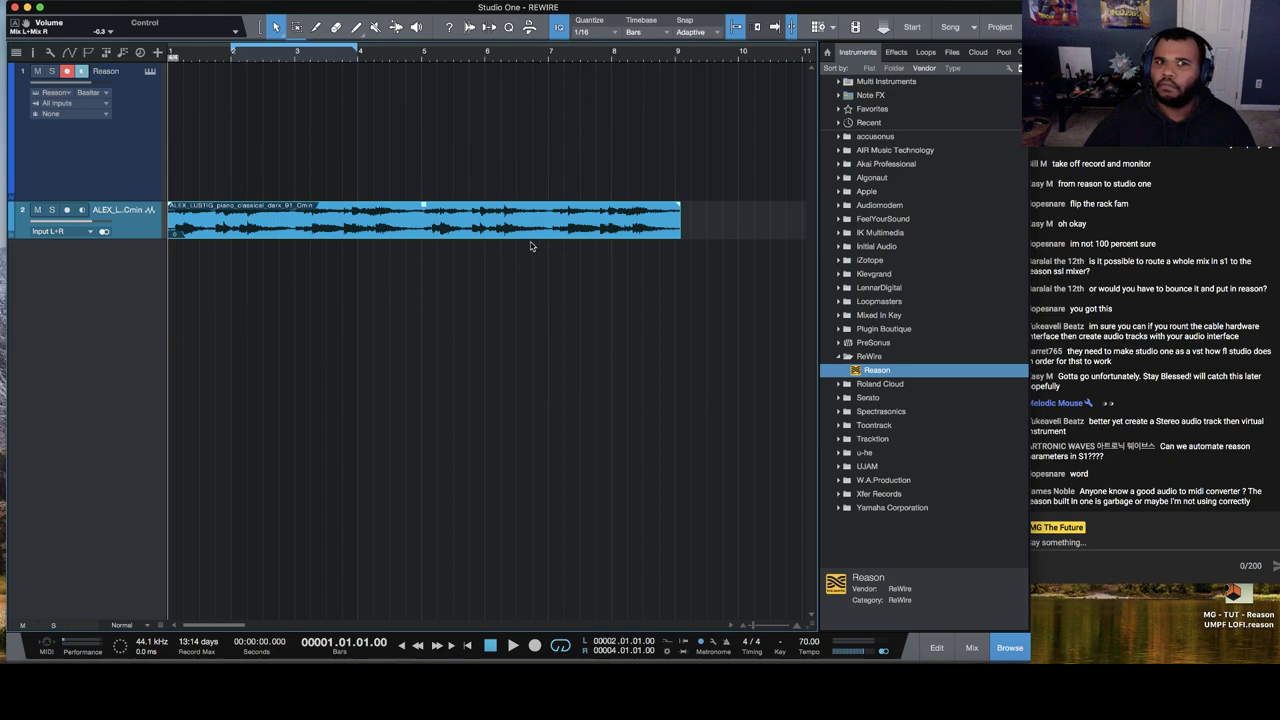
# Step: Set the song tempo to 91 BPM
pyautogui.doubleClick(807, 642)
pyautogui.write('91')
pyautogui.press('Return')
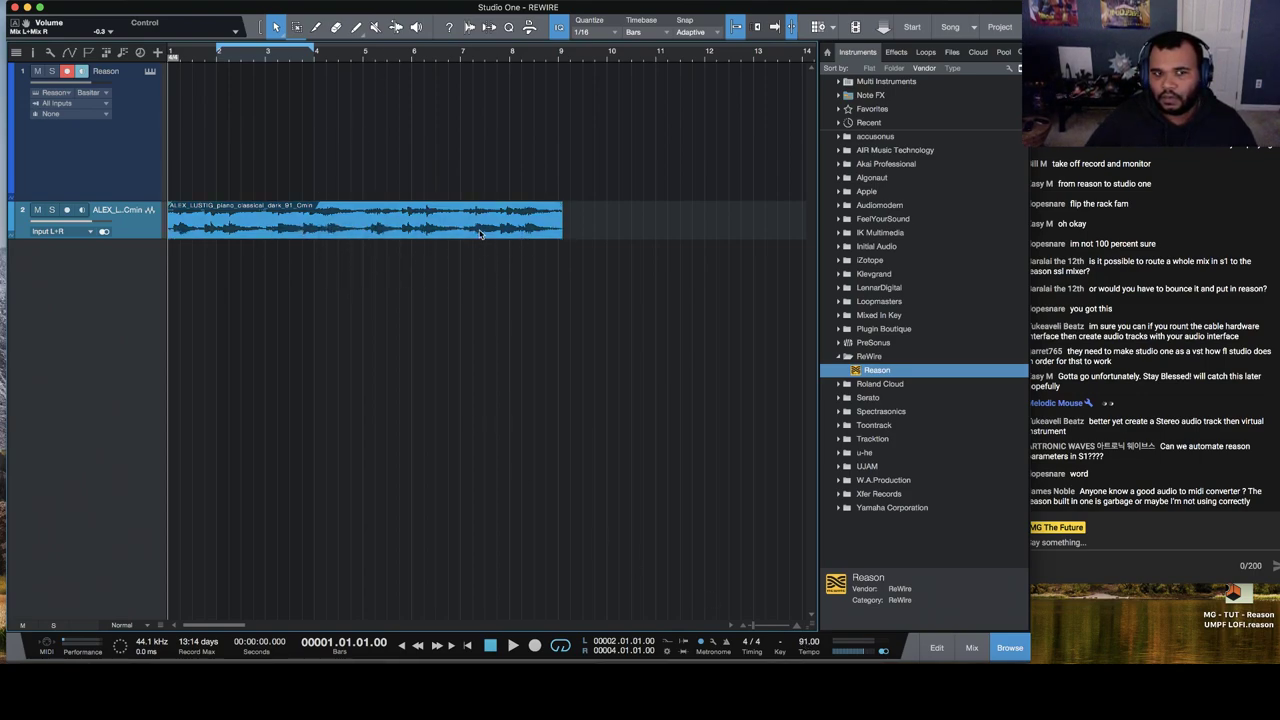
pyautogui.rightClick(436, 229)
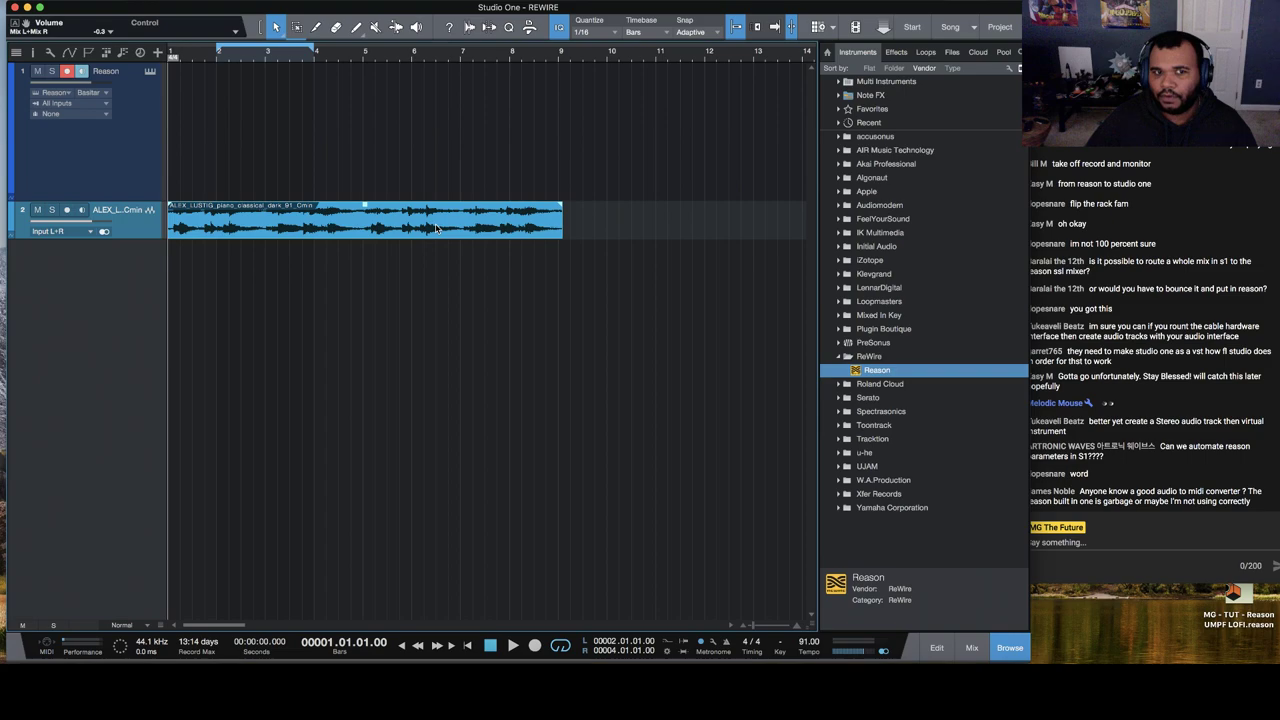
pyautogui.click(330, 188)
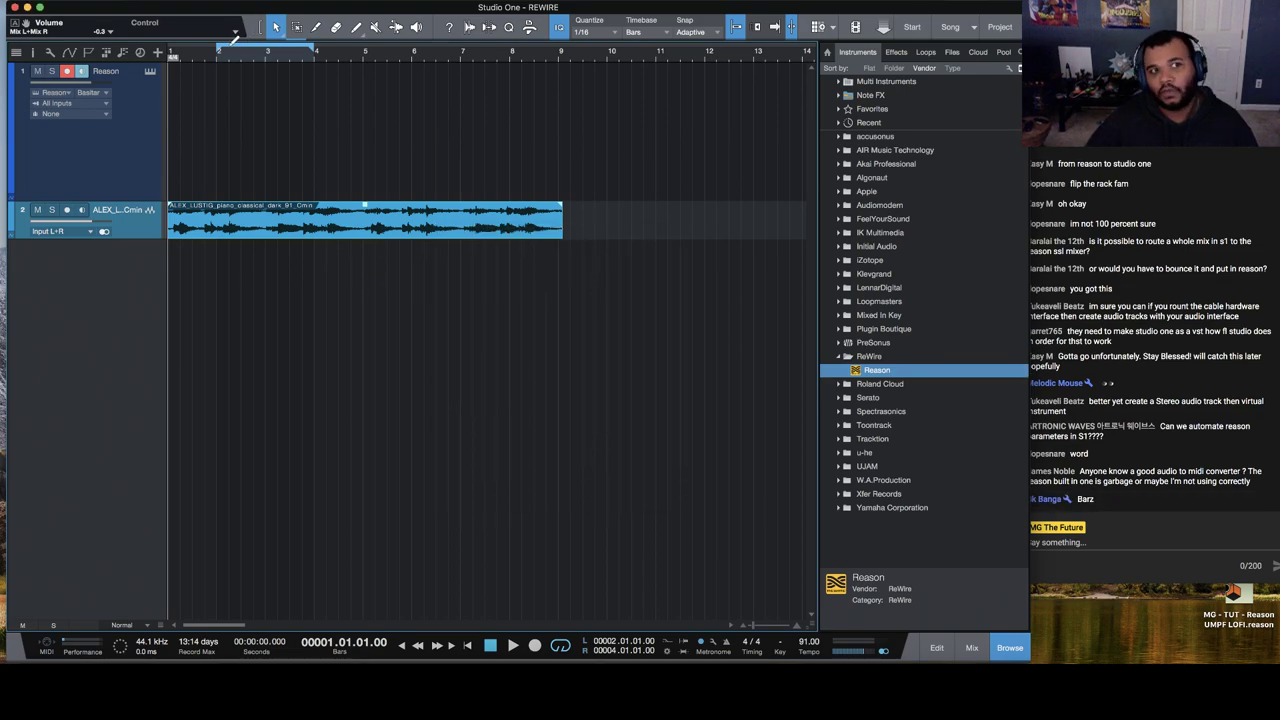
# Step: Play back the piano loop to check its timing and set the loop range from bar 1 to bar 5
pyautogui.press('space')
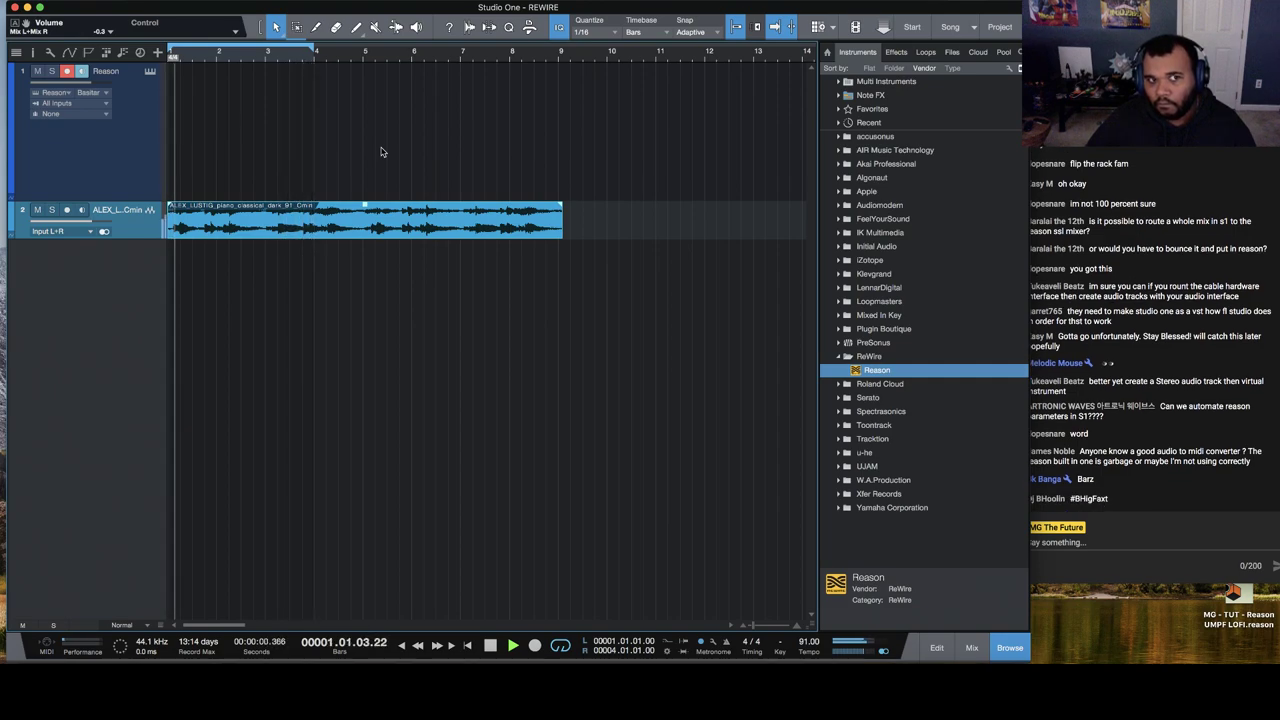
pyautogui.moveTo(315, 48); pyautogui.dragTo(560, 94)
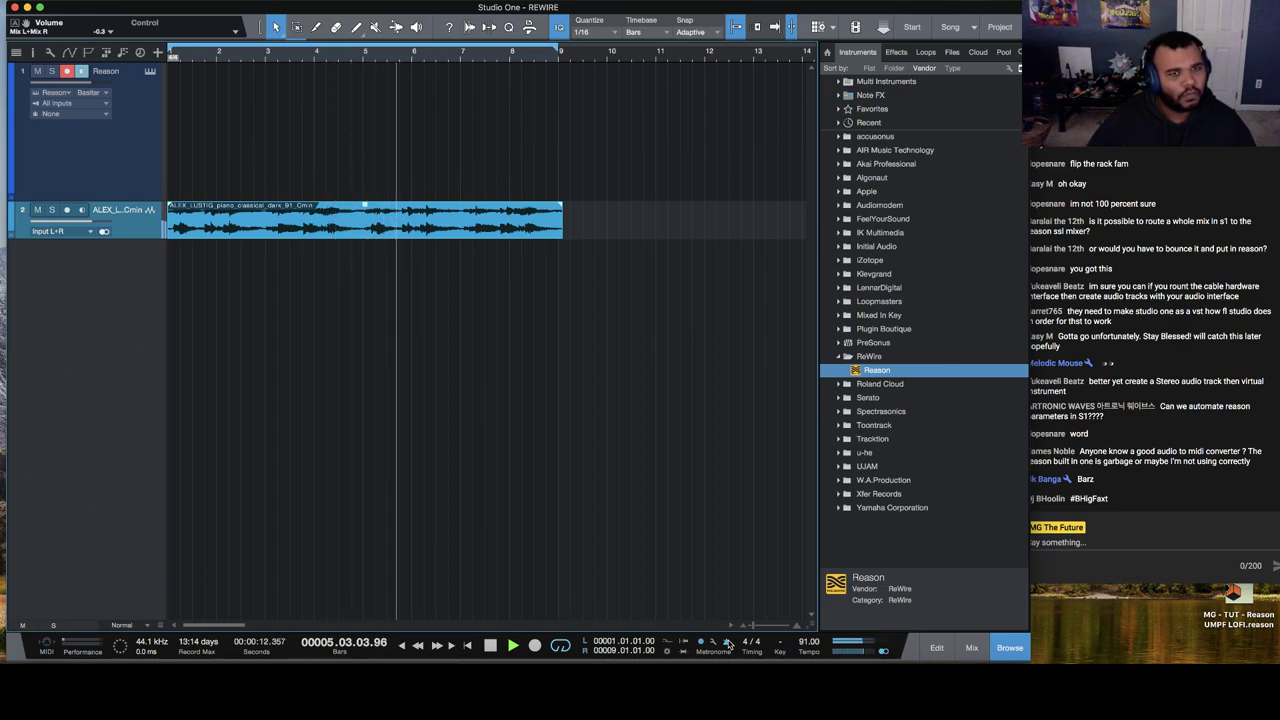
pyautogui.press('space')
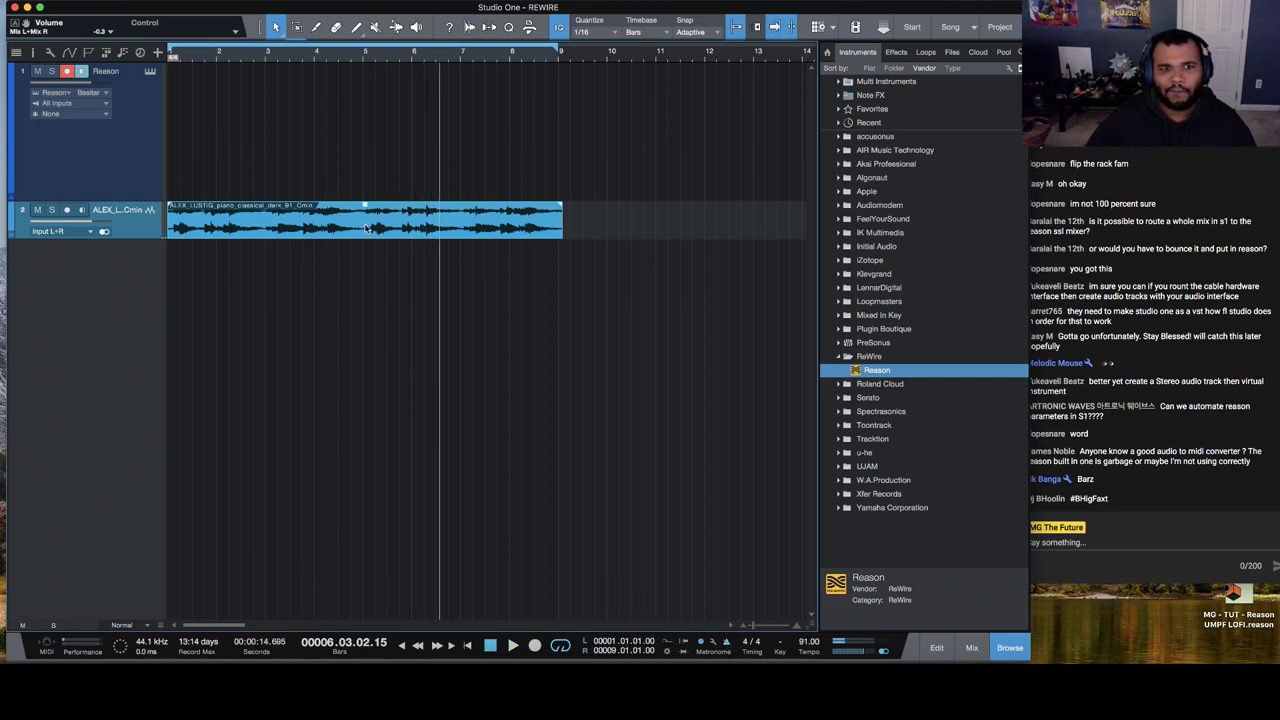
pyautogui.moveTo(558, 46); pyautogui.dragTo(363, 97)
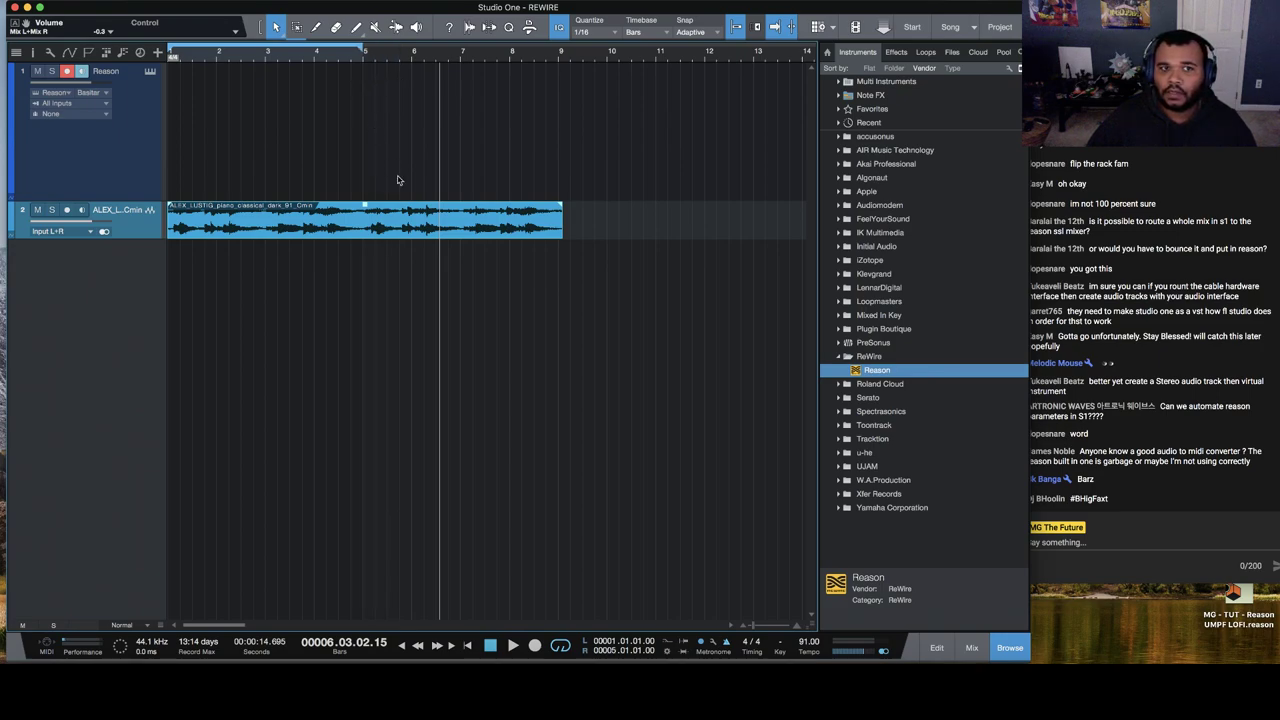
# Step: Play the piano loop from the start, split its clip at bar 5 and delete the second half
pyautogui.click(468, 645)
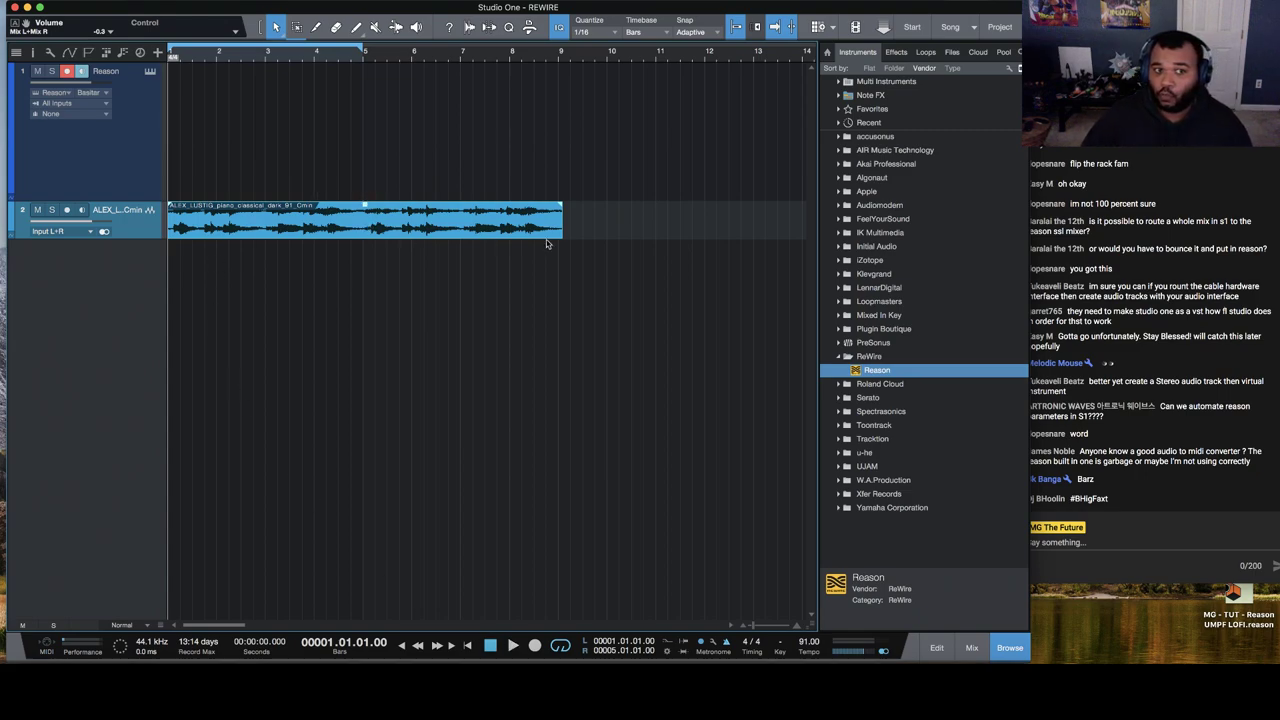
pyautogui.click(513, 647)
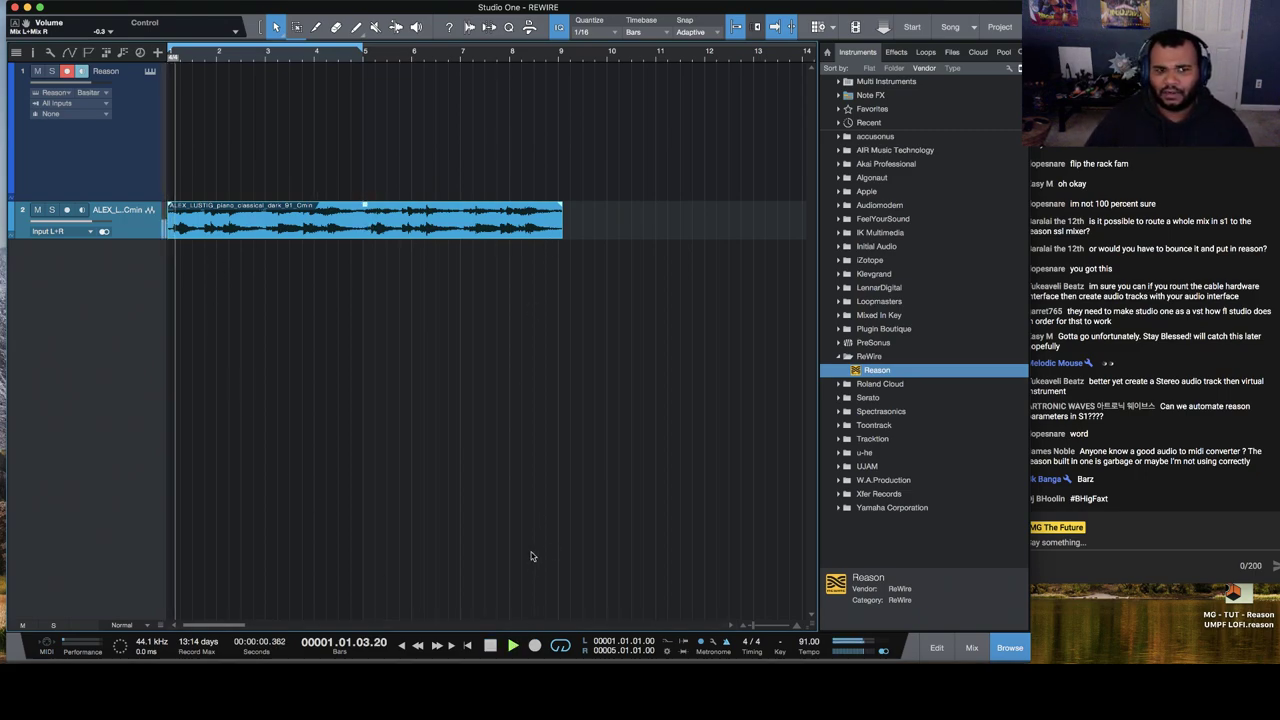
pyautogui.click(316, 27)
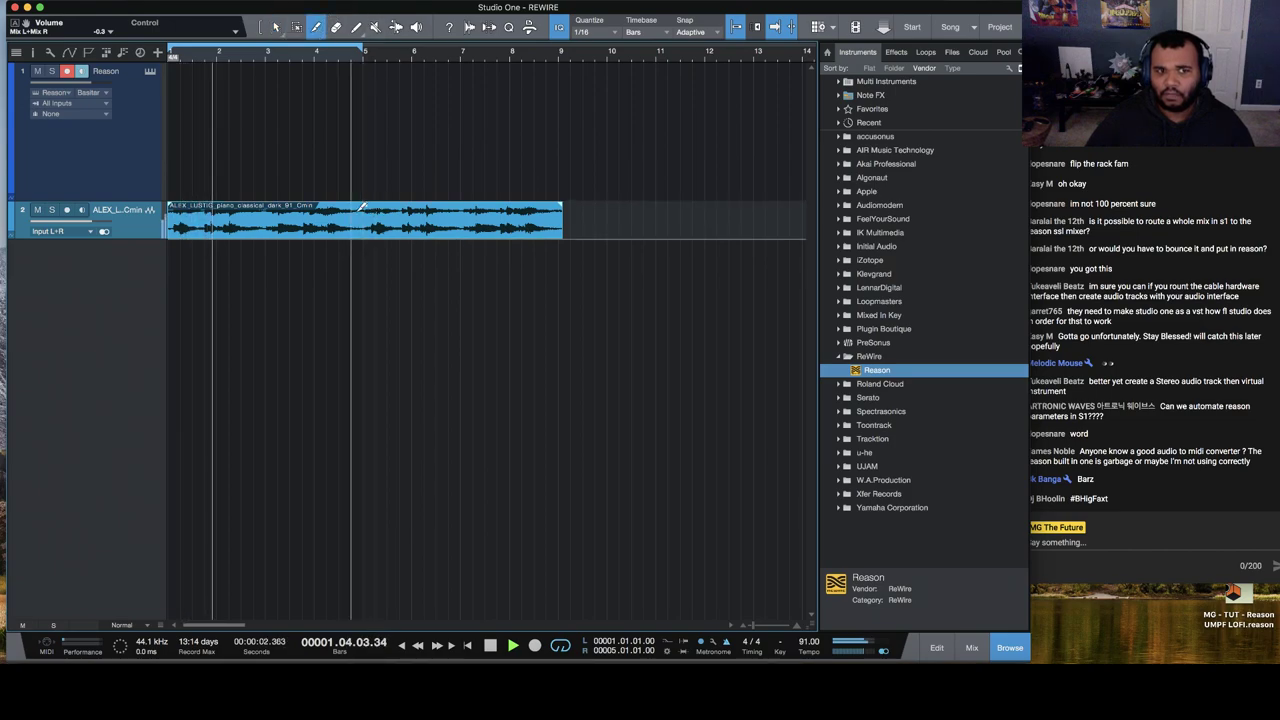
pyautogui.click(363, 220)
pyautogui.press('1')
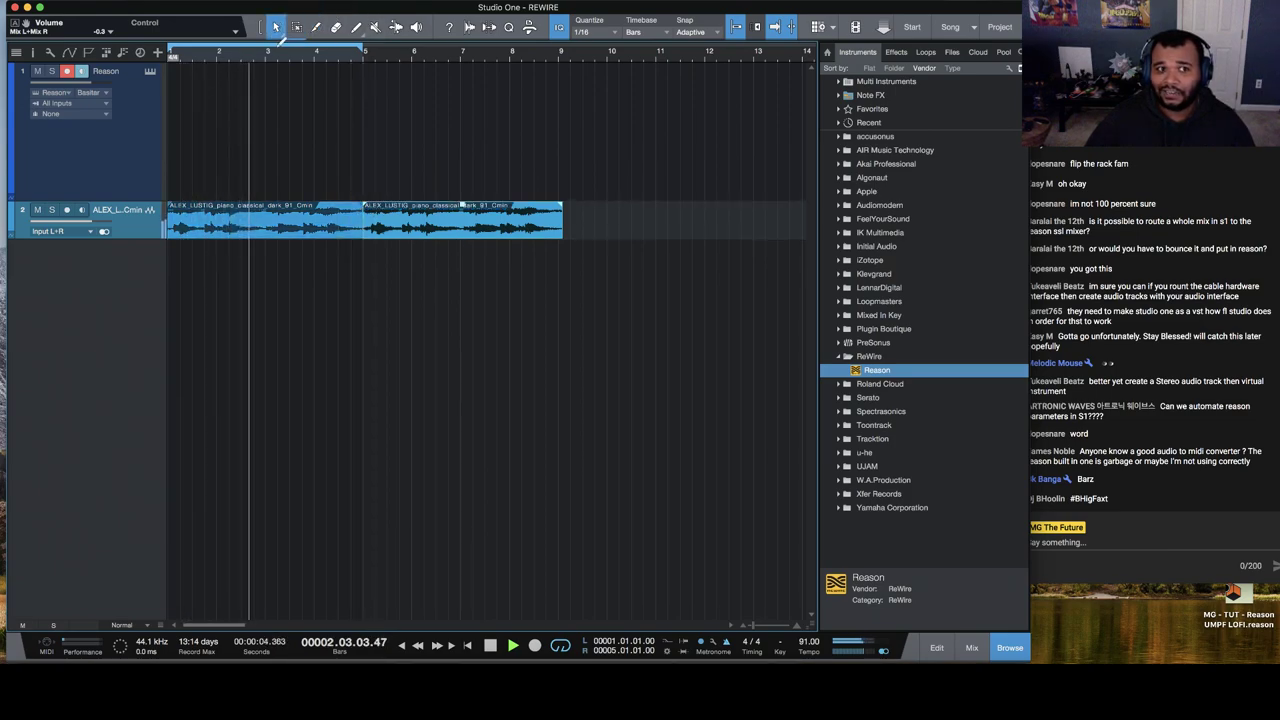
pyautogui.click(439, 228)
pyautogui.press('Delete')
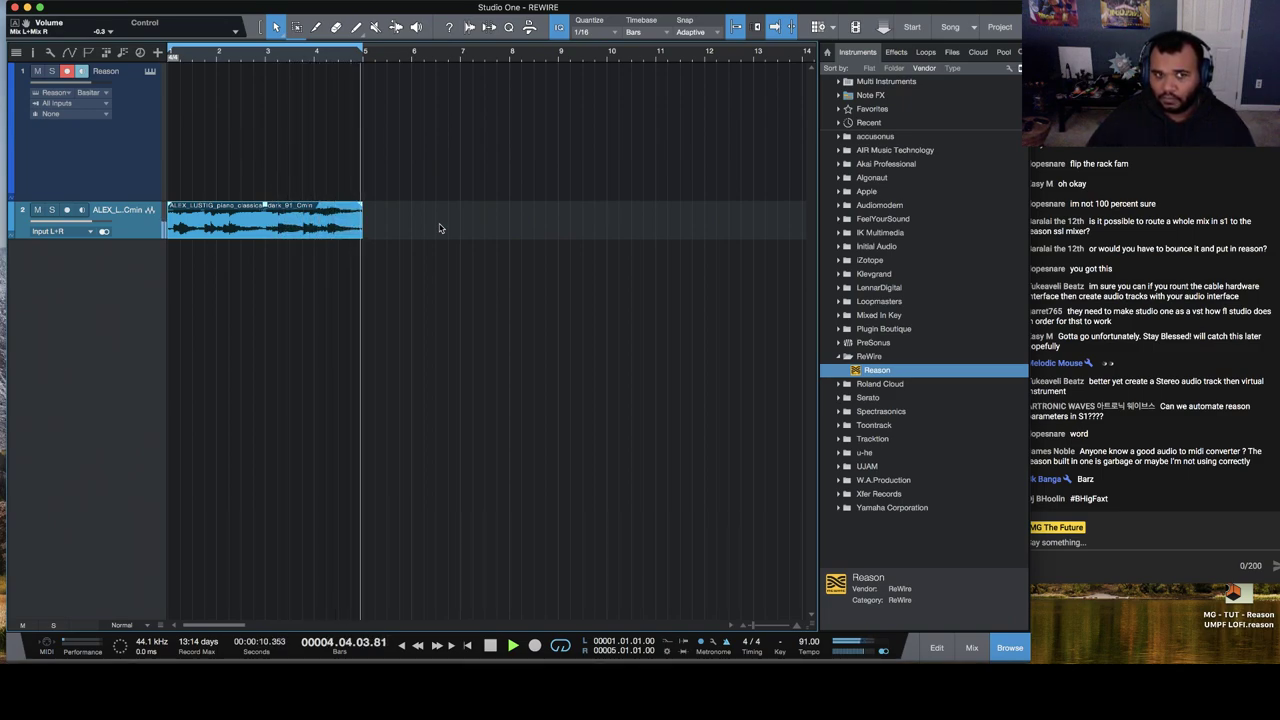
# Step: Time-stretch the trimmed piano clip slightly shorter, extend its end back to bar 5 and play it back to check the timing
pyautogui.scroll(2, 281, 72)
pyautogui.scroll(2, 281, 72)
pyautogui.scroll(-1, 278, 78)
pyautogui.scroll(2, 272, 98)
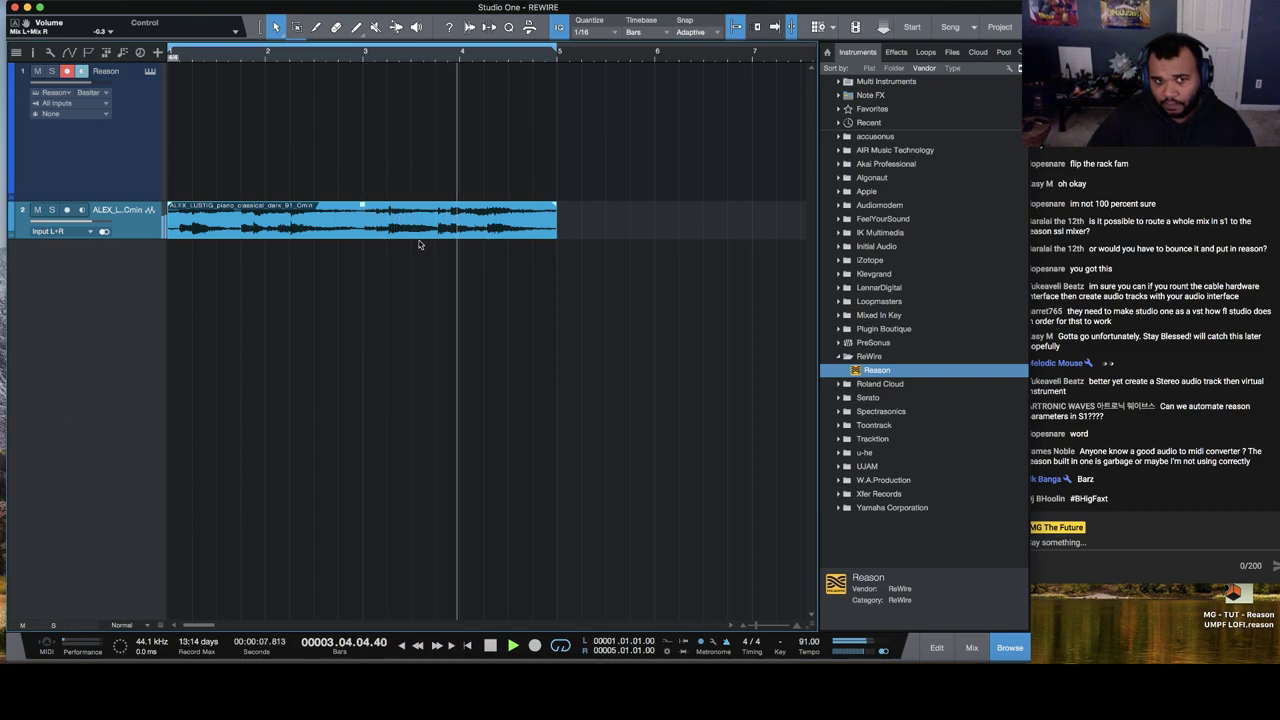
pyautogui.press('space')
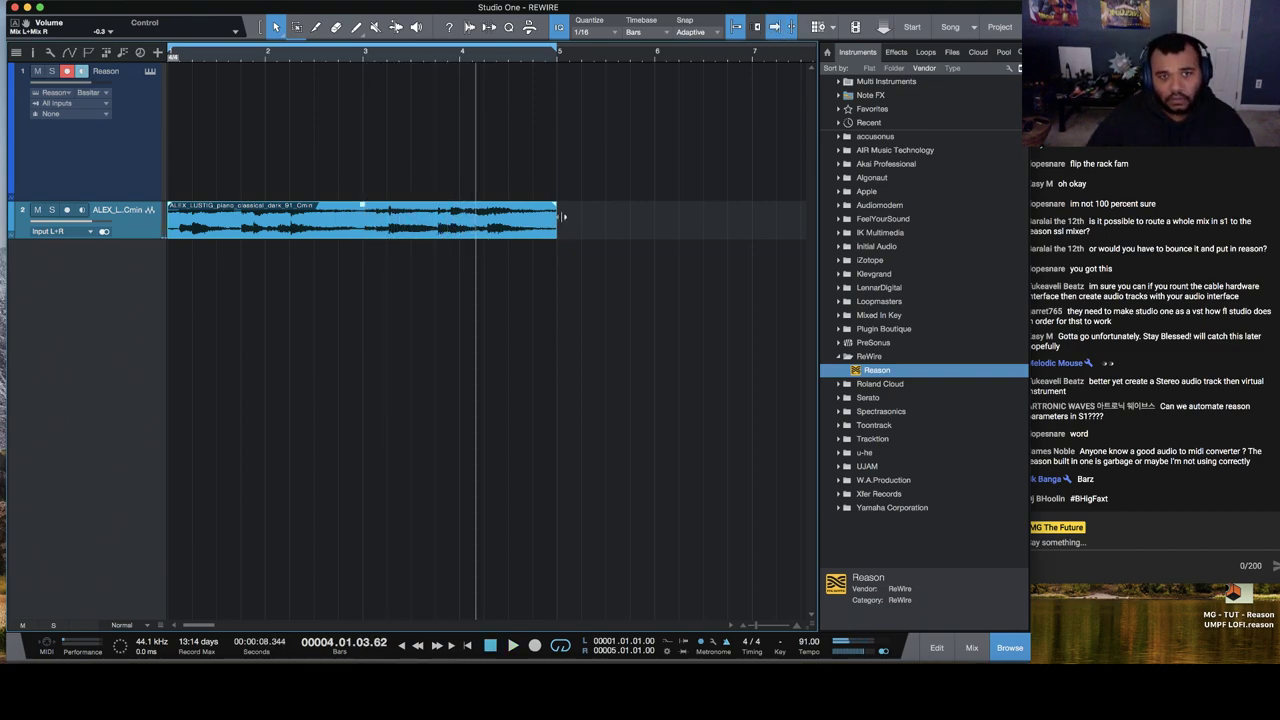
pyautogui.moveTo(555, 222); pyautogui.dragTo(554, 229)
pyautogui.click(303, 62)
pyautogui.press('space')
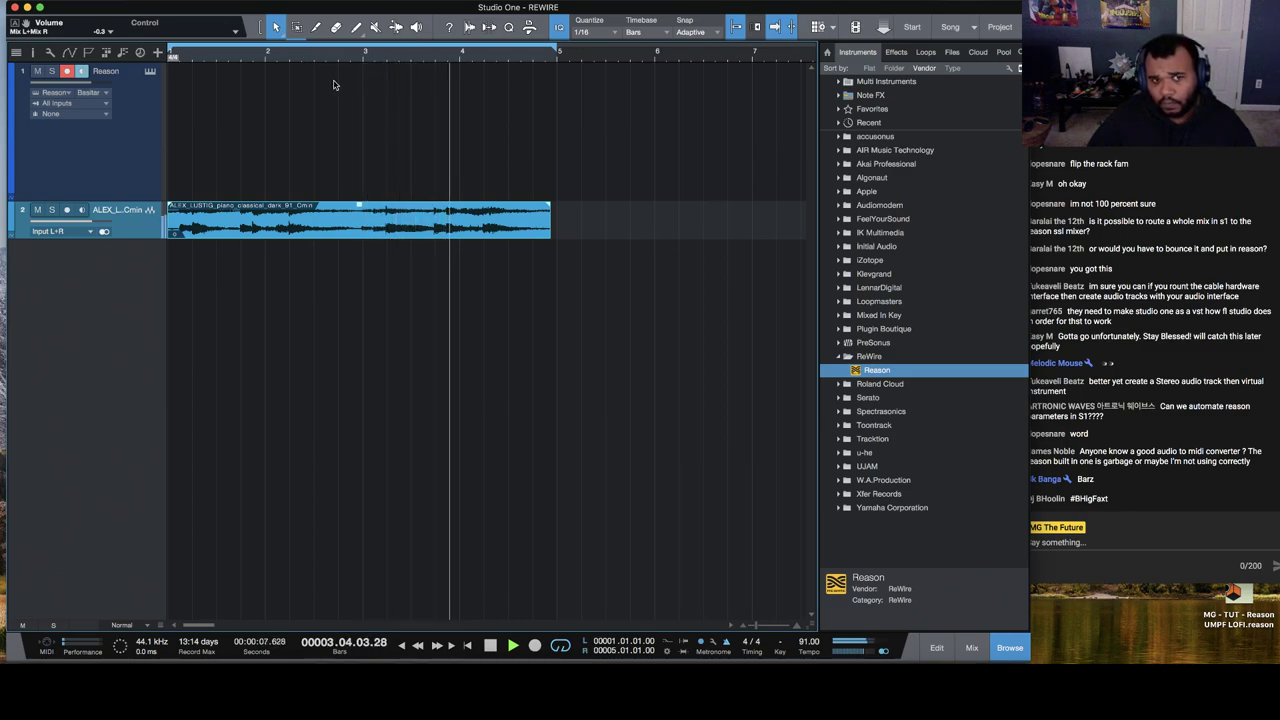
pyautogui.moveTo(549, 212); pyautogui.dragTo(558, 214)
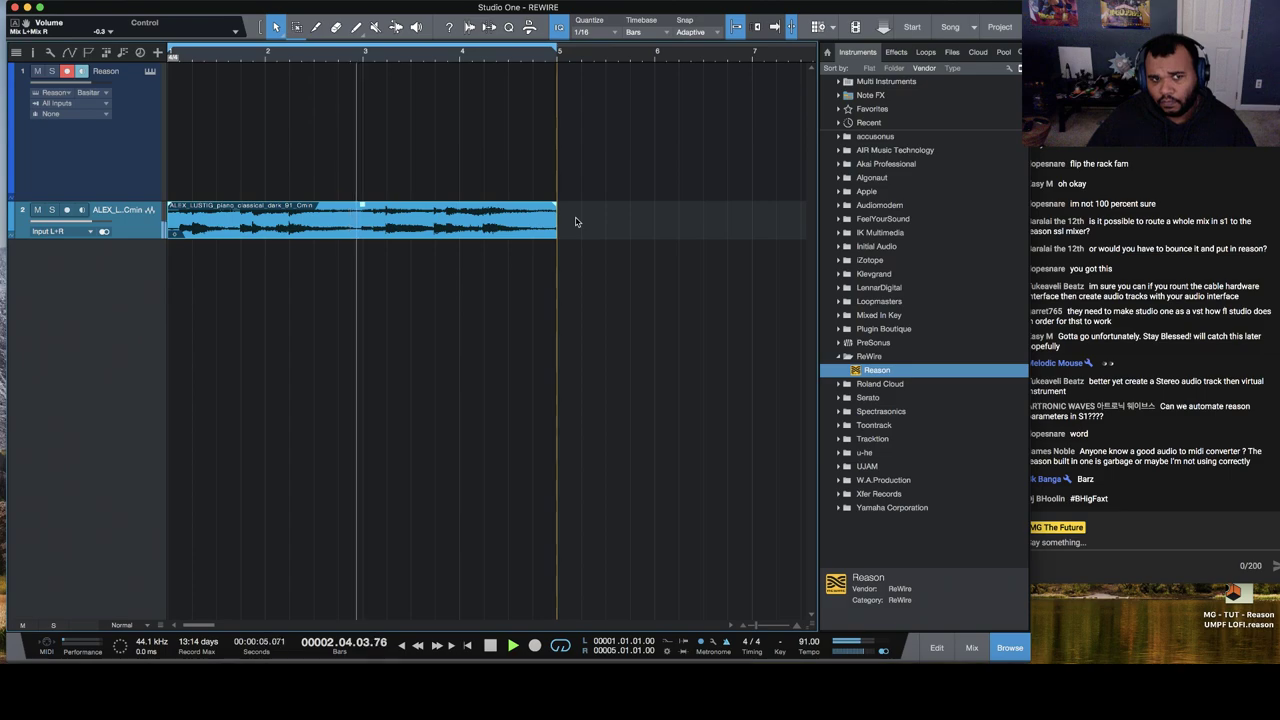
pyautogui.press('space')
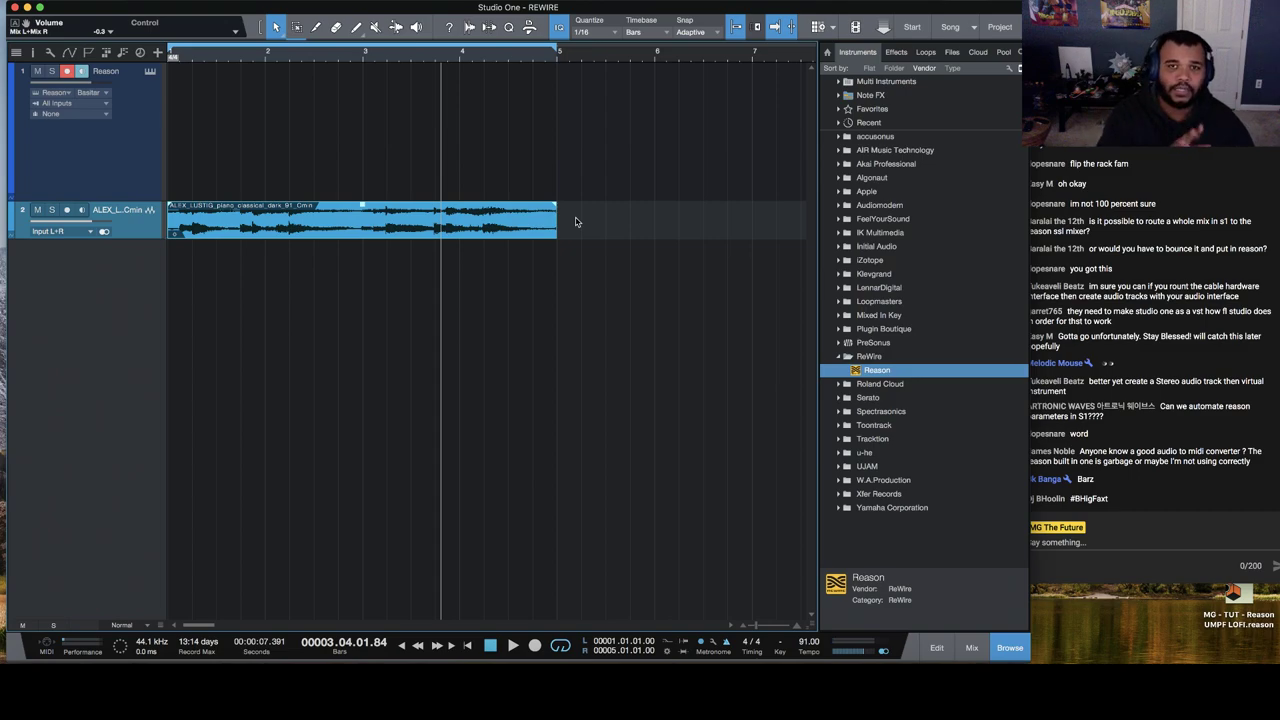
# Step: Analyse the piano clip with Melodyne and close the Melodyne editor
pyautogui.click(388, 221)
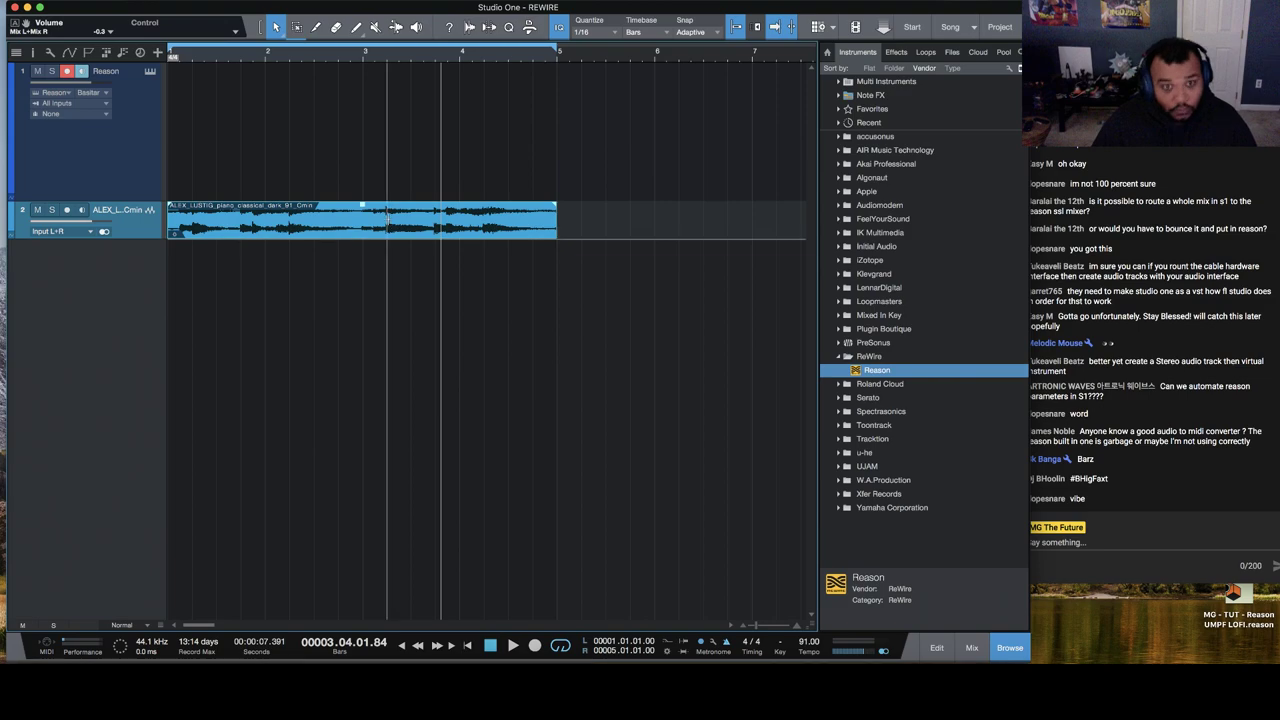
pyautogui.press('super+m')
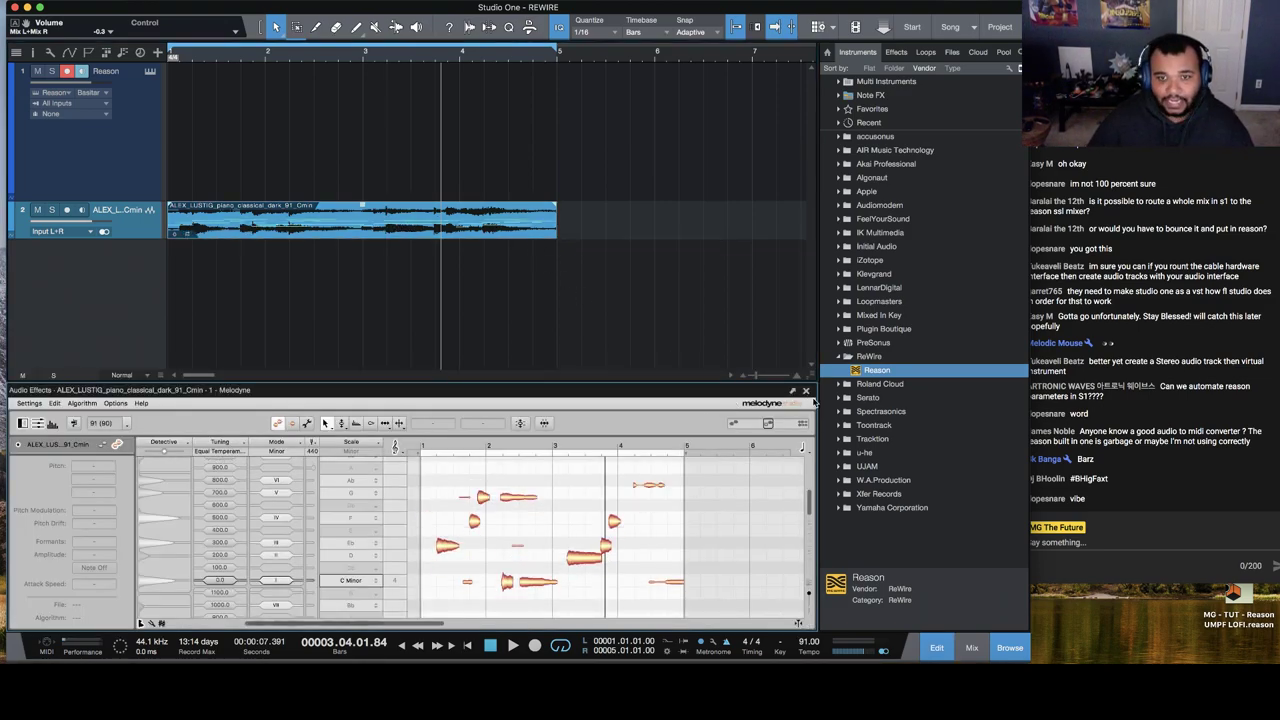
pyautogui.click(806, 391)
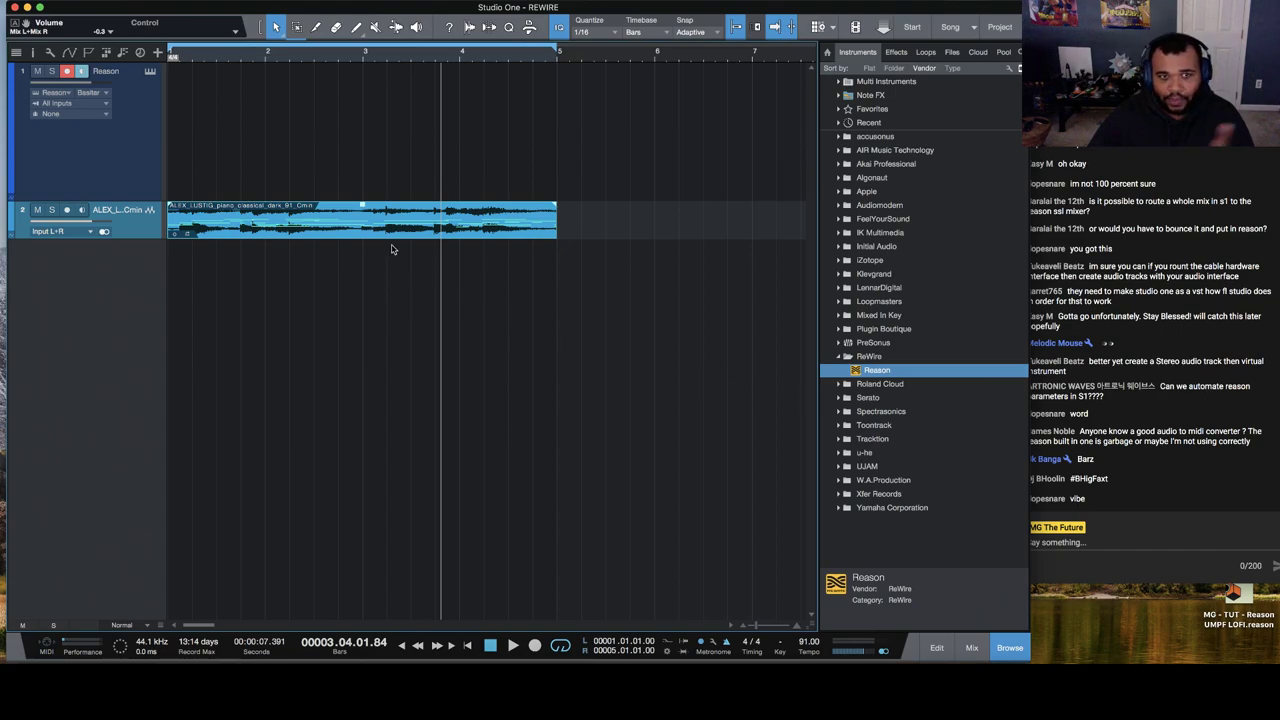
# Step: Add an instrument track below the piano audio track and name it PIANO MIDI
pyautogui.rightClick(86, 301)
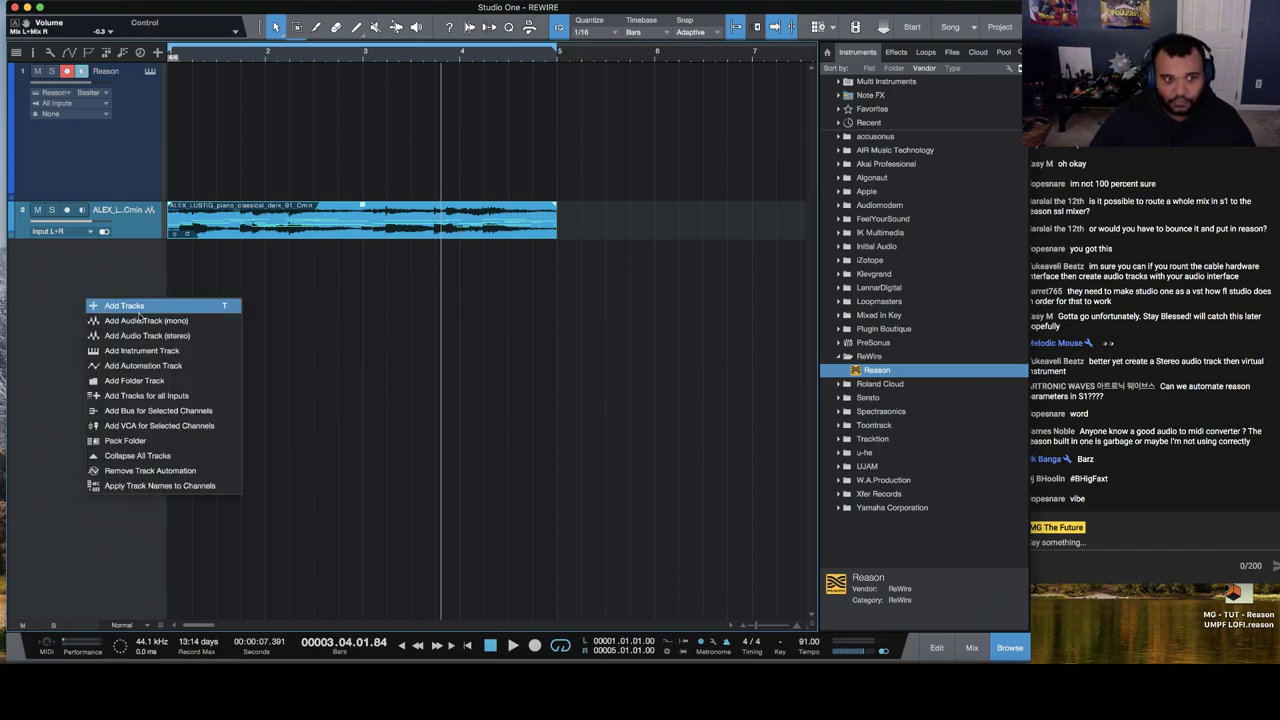
pyautogui.click(170, 352)
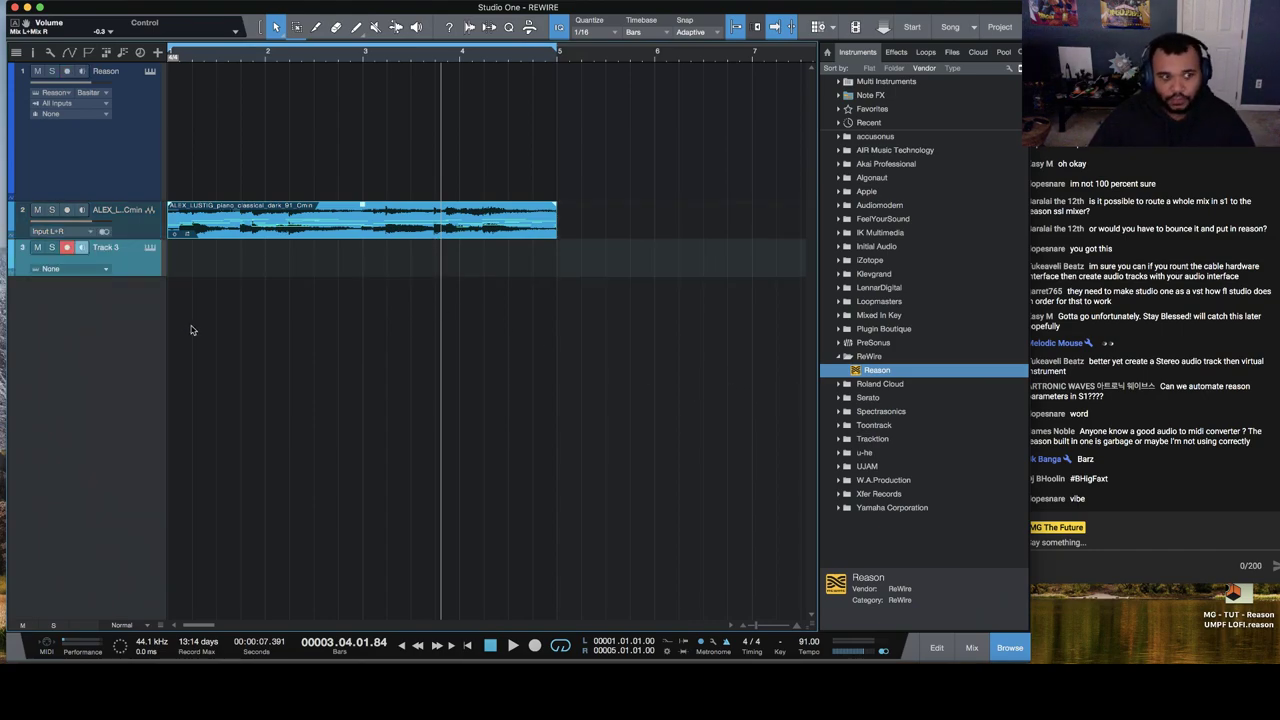
pyautogui.doubleClick(100, 247)
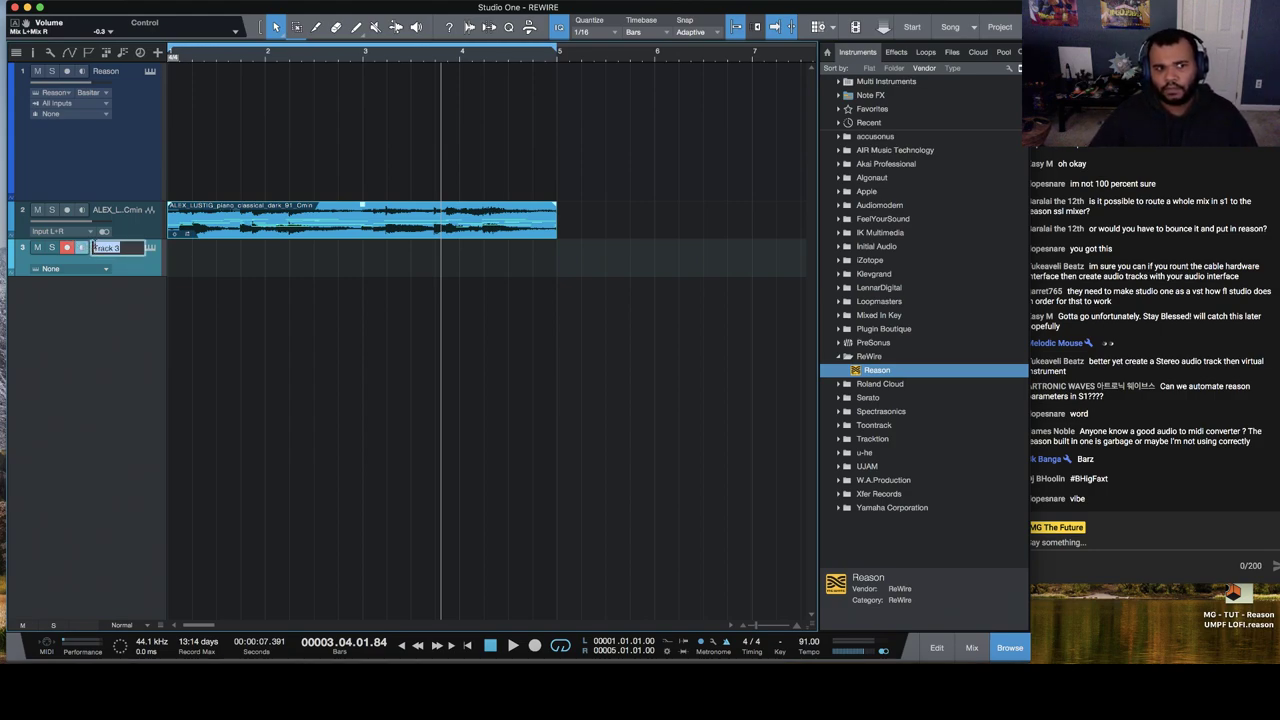
pyautogui.write('PiANO MIDI')
pyautogui.press('Return')
# Step: Convert the piano audio clip to notes on the PIANO MIDI track and open them in an enlarged note editor
pyautogui.moveTo(323, 214); pyautogui.dragTo(308, 262)
pyautogui.doubleClick(306, 260)
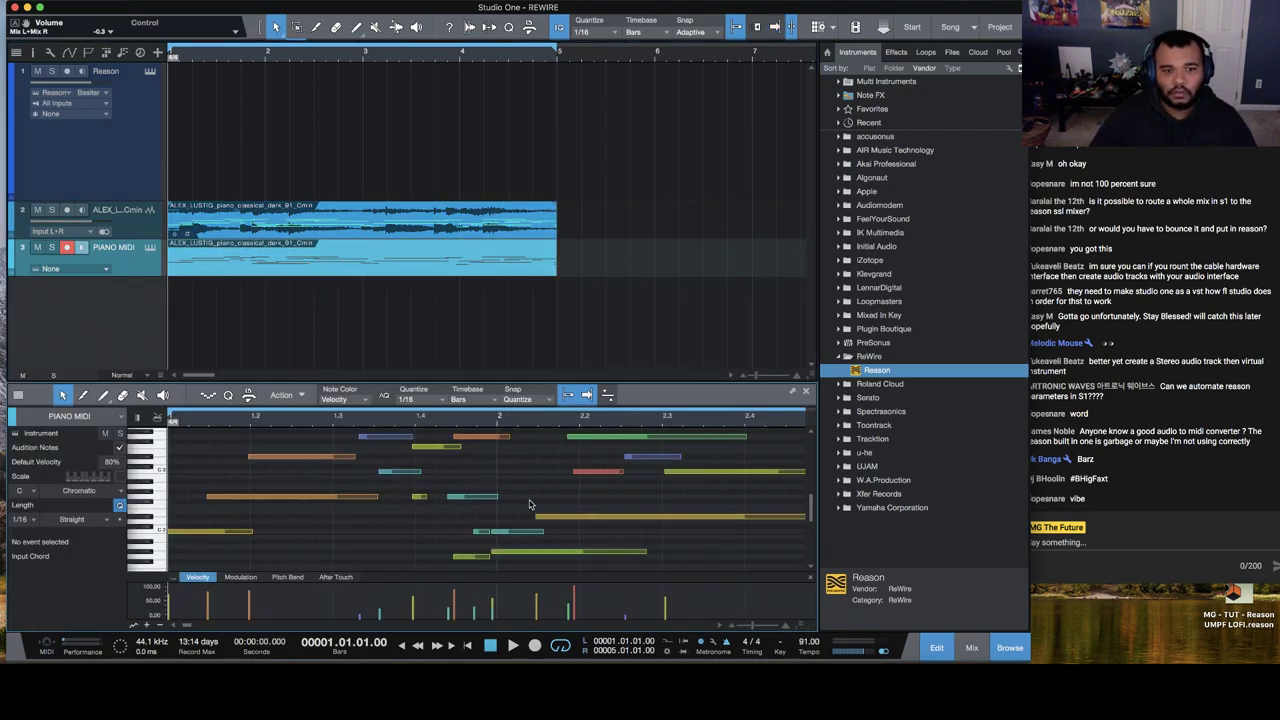
pyautogui.scroll(2, 530, 504)
pyautogui.moveTo(547, 309); pyautogui.dragTo(506, 249)
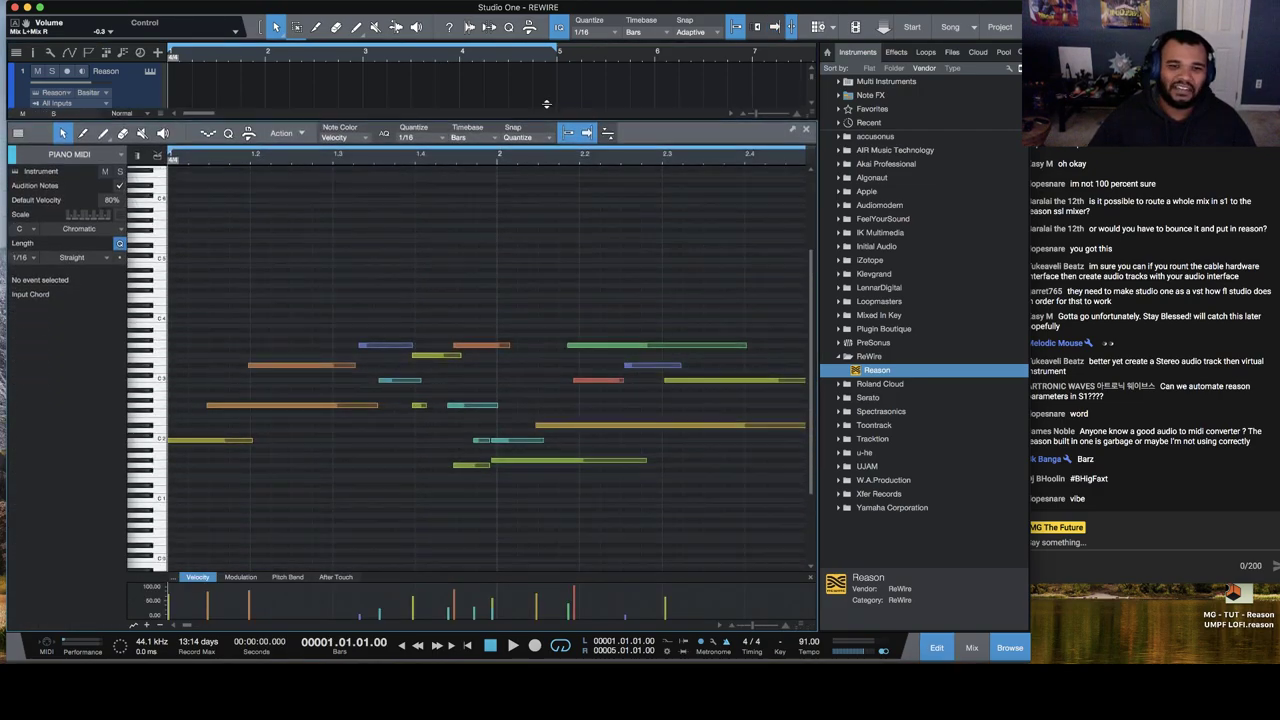
# Step: Examine the converted piano notes through to bar 5, including the two short notes at the end, and close the note editor
pyautogui.hscroll(3, 504, 249)
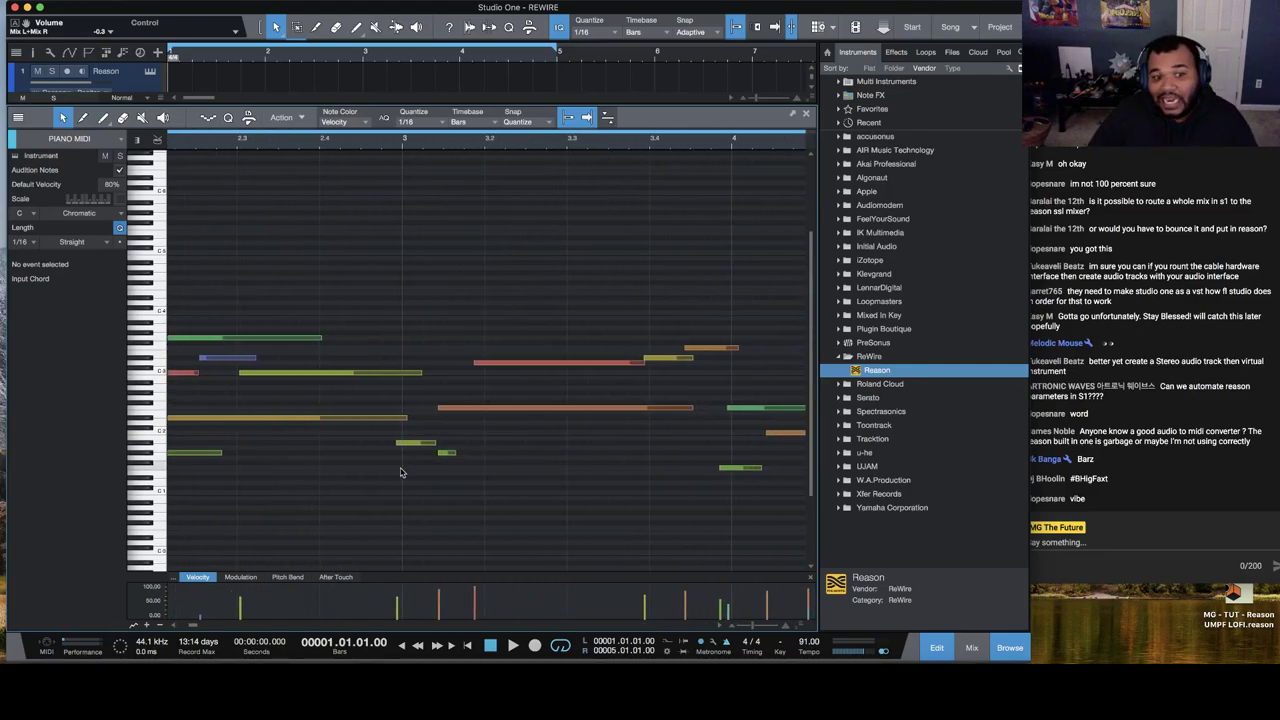
pyautogui.hscroll(5, 416, 446)
pyautogui.hscroll(1, 416, 446)
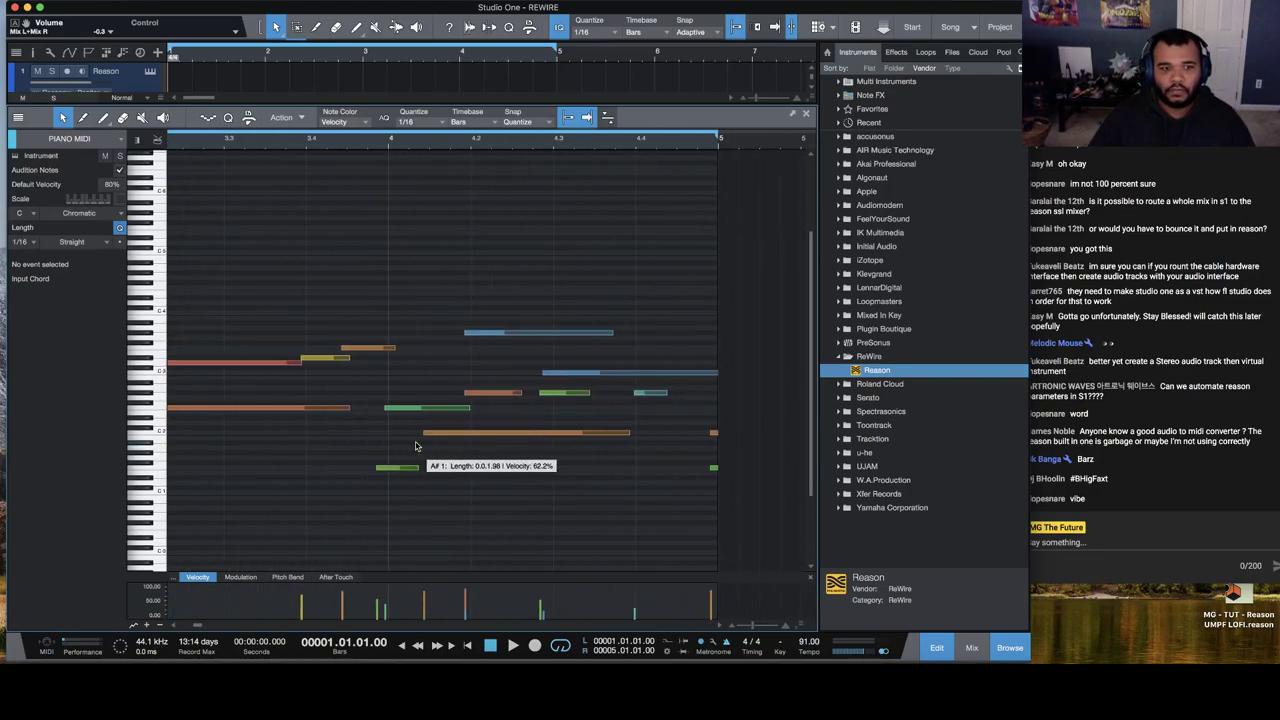
pyautogui.hscroll(3, 362, 465)
pyautogui.moveTo(720, 422); pyautogui.dragTo(650, 470)
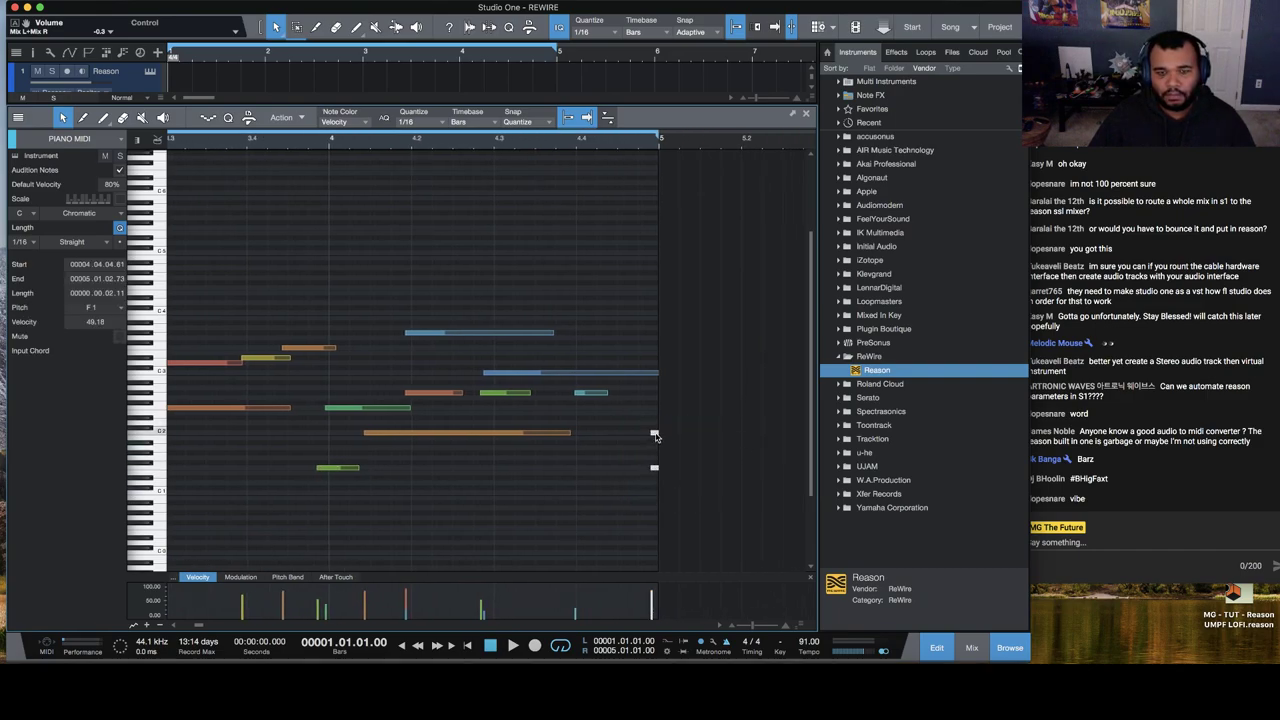
pyautogui.hscroll(-8, 640, 455)
pyautogui.hscroll(-20, 632, 445)
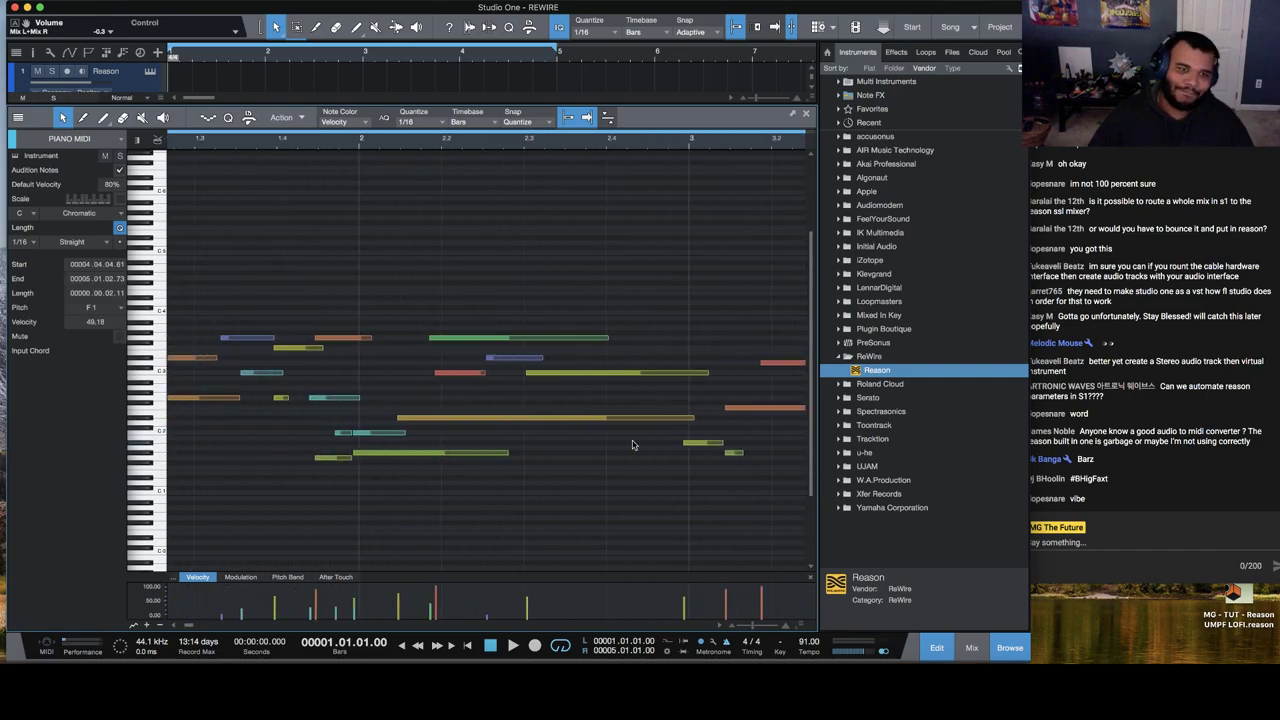
pyautogui.hscroll(20, 632, 445)
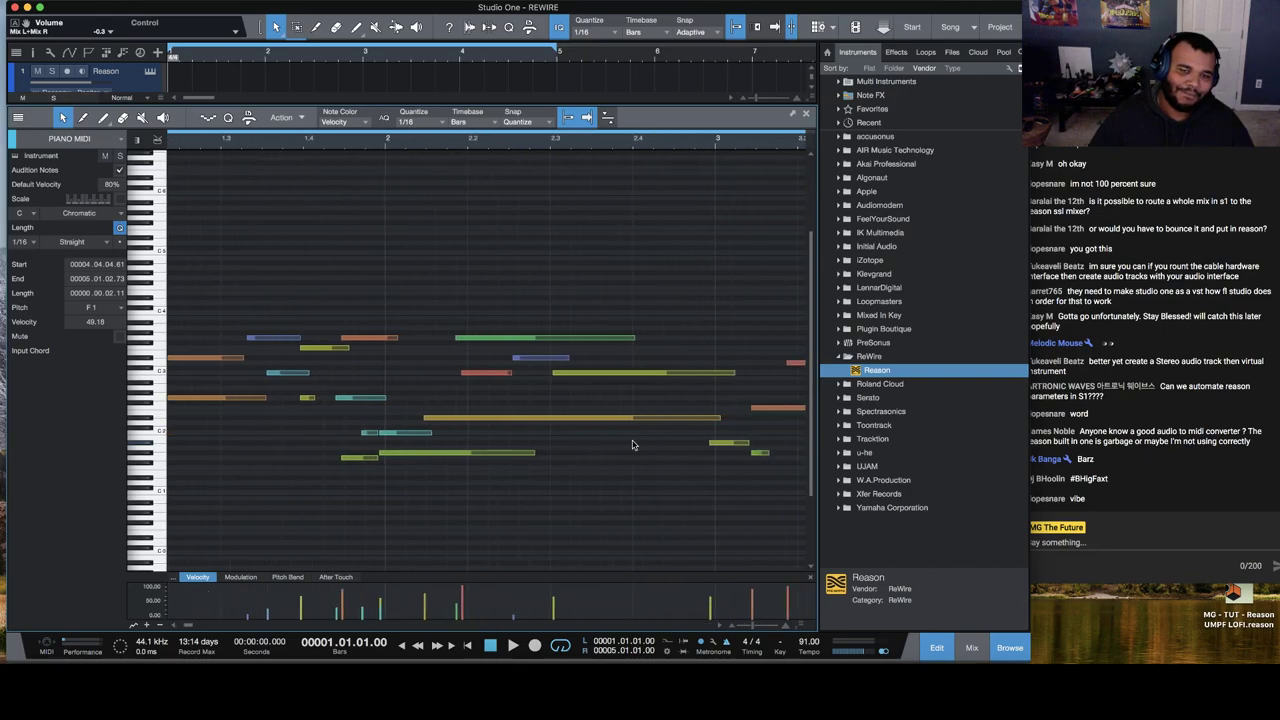
pyautogui.hscroll(2, 632, 445)
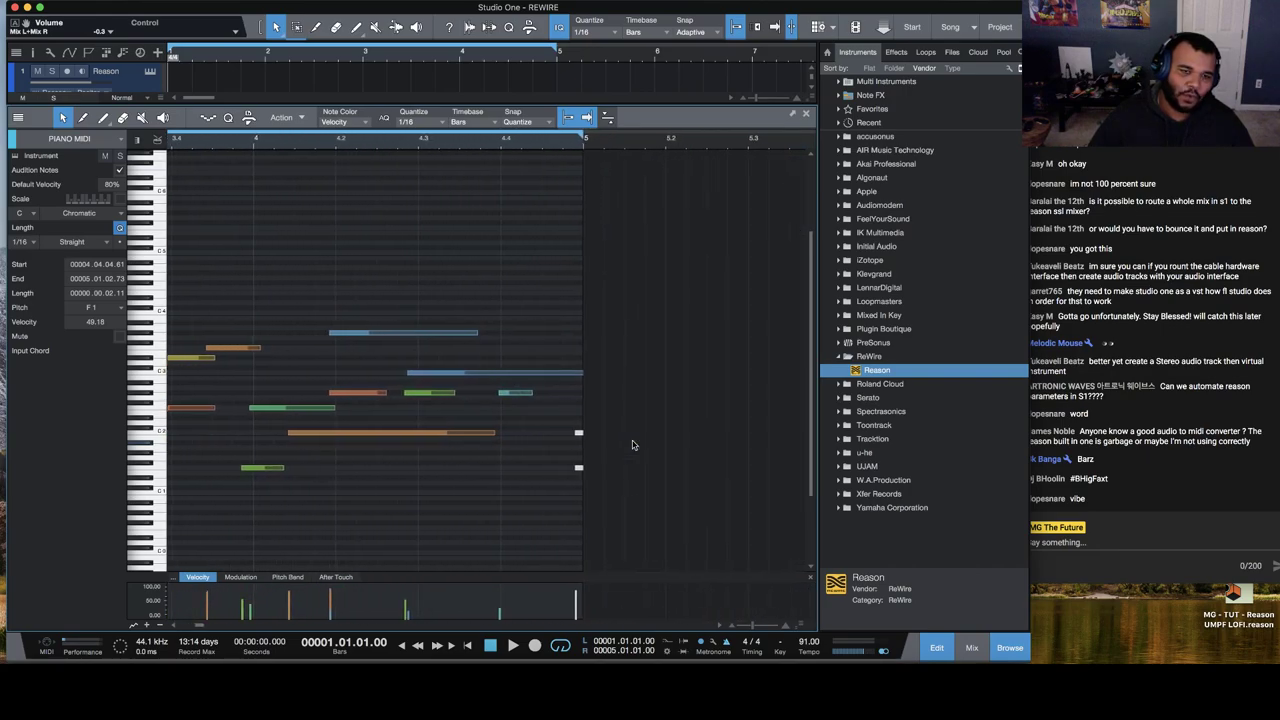
pyautogui.hscroll(-10, 632, 445)
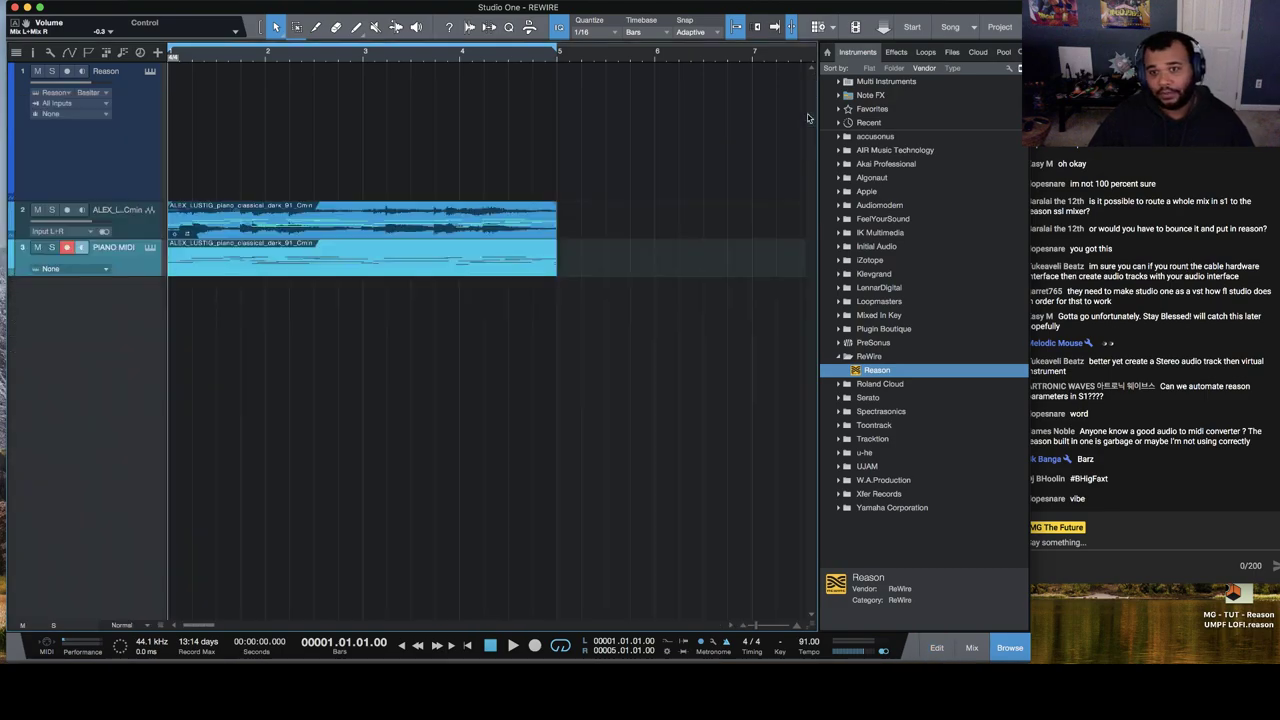
pyautogui.click(806, 113)
# Step: Create a new folder named EZ KEYS on the Desktop from the file browser
pyautogui.click(951, 55)
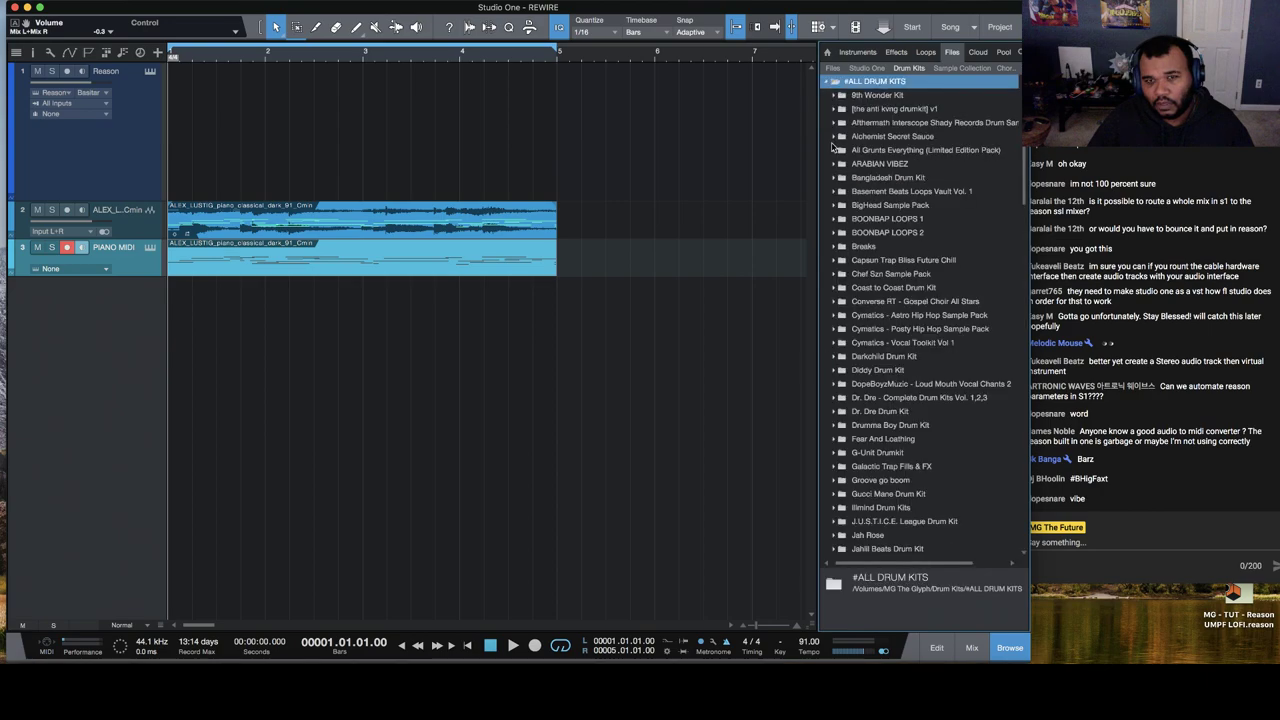
pyautogui.click(832, 68)
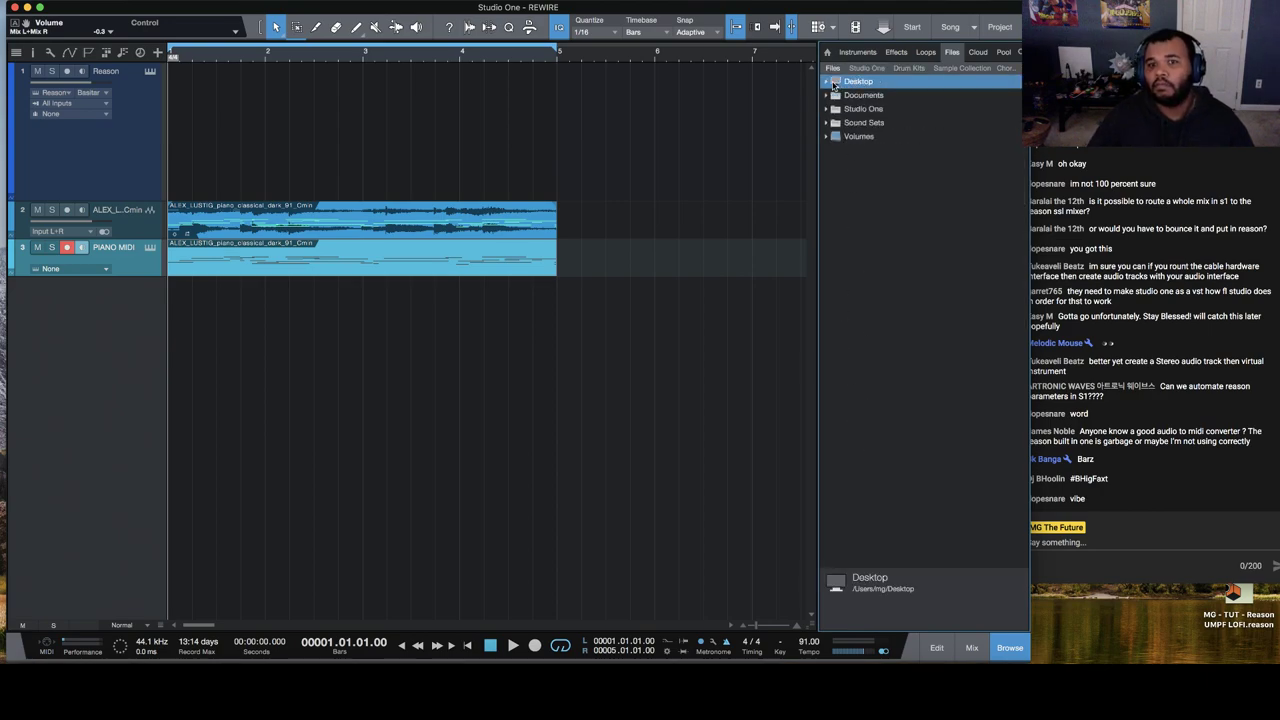
pyautogui.click(826, 83)
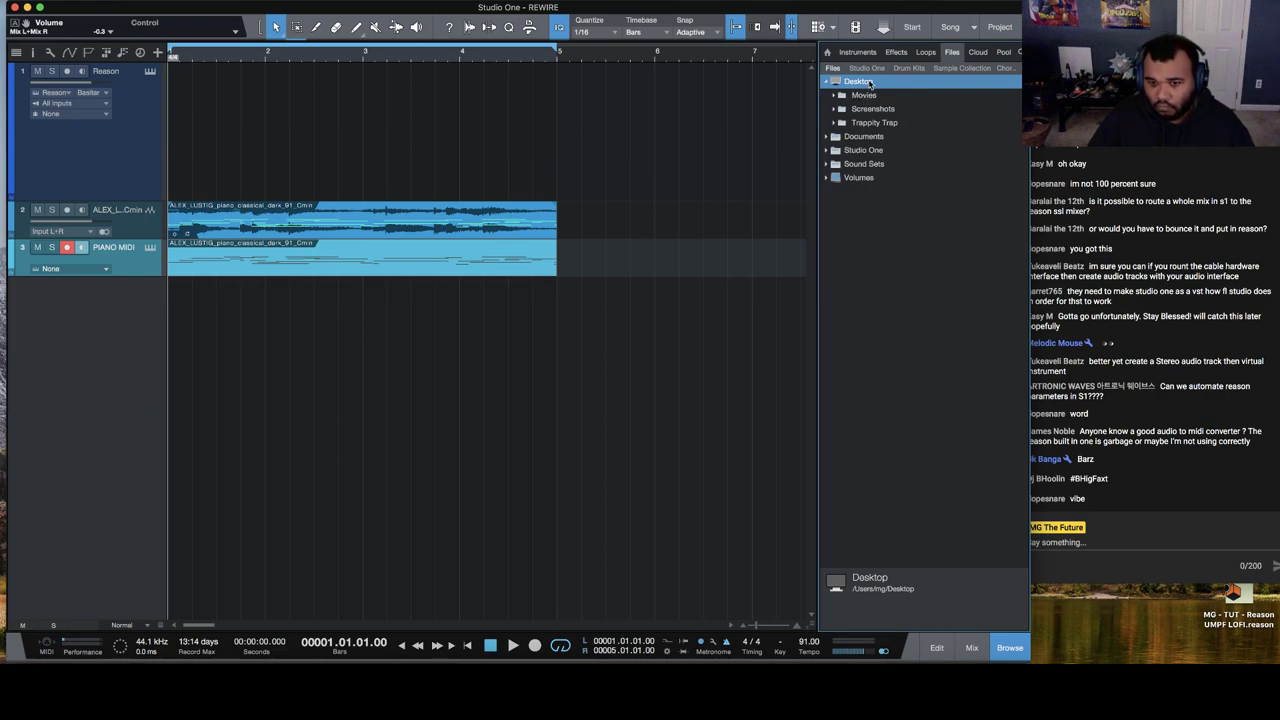
pyautogui.rightClick(864, 97)
pyautogui.click(859, 83)
pyautogui.rightClick(859, 83)
pyautogui.click(903, 103)
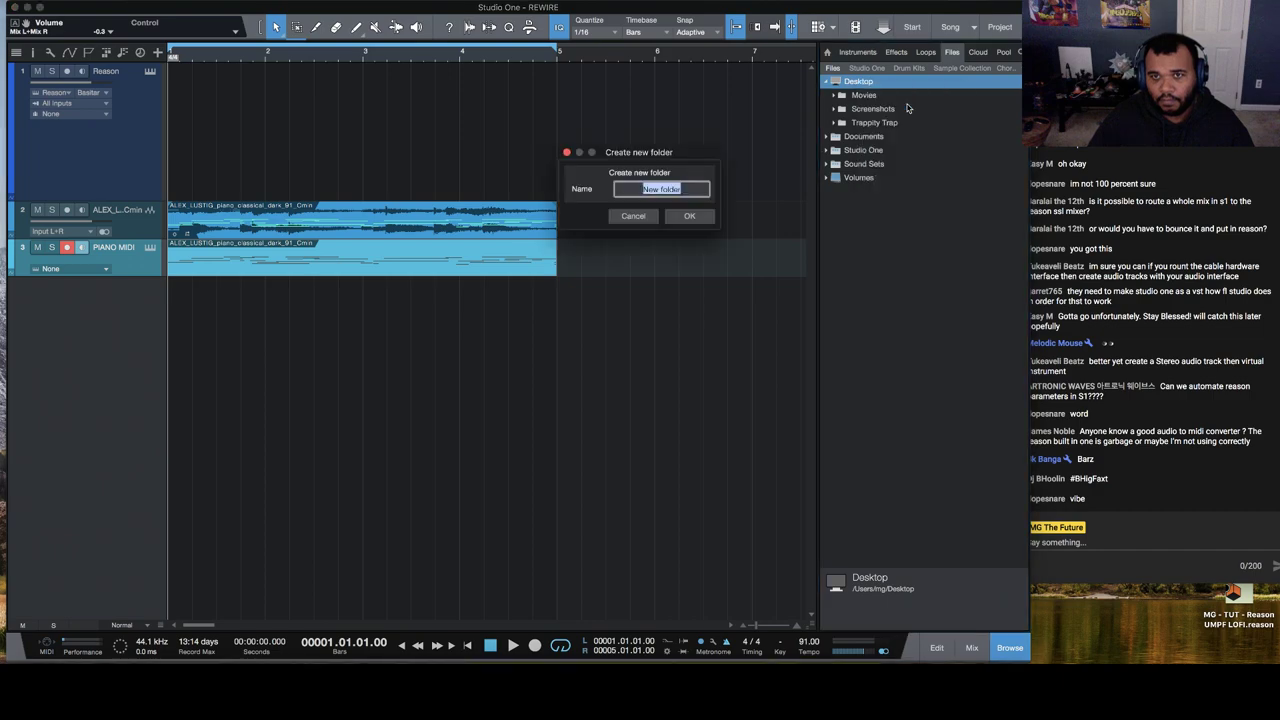
pyautogui.write('EZ KEYS')
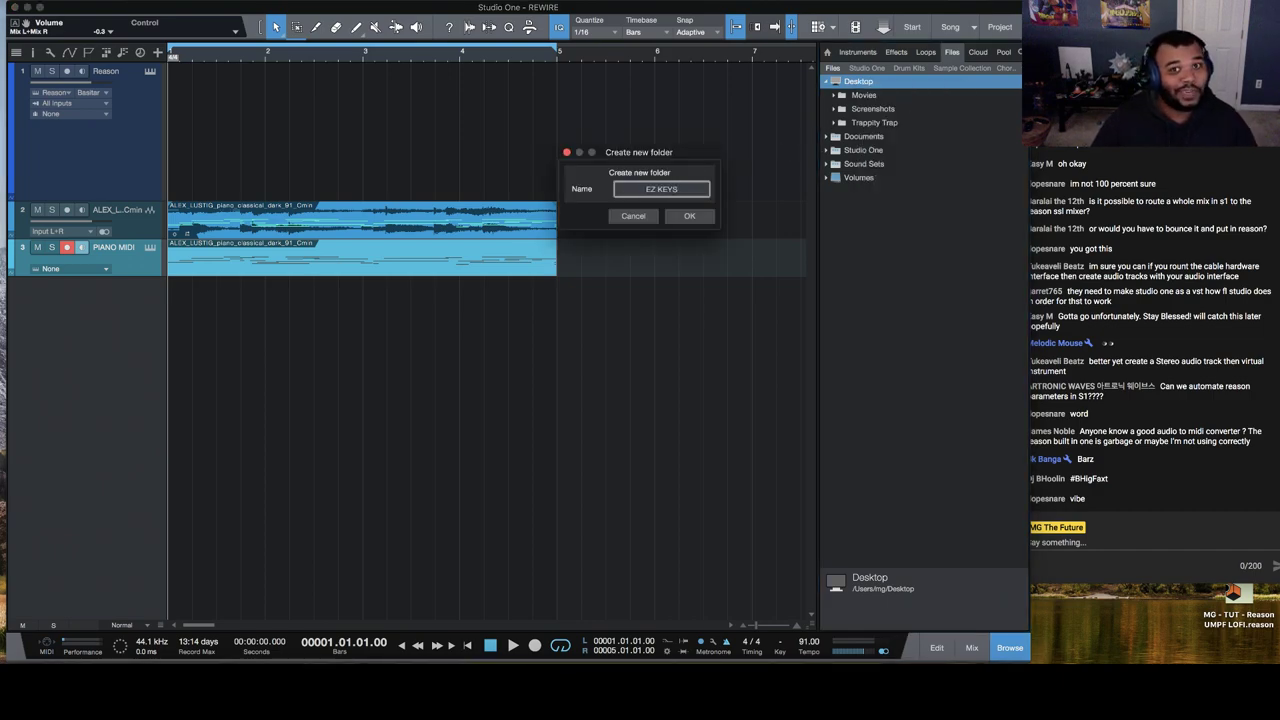
pyautogui.click(690, 216)
# Step: Export the PIANO MIDI part as a MIDI file into the EZ KEYS folder and select the exported file
pyautogui.click(872, 95)
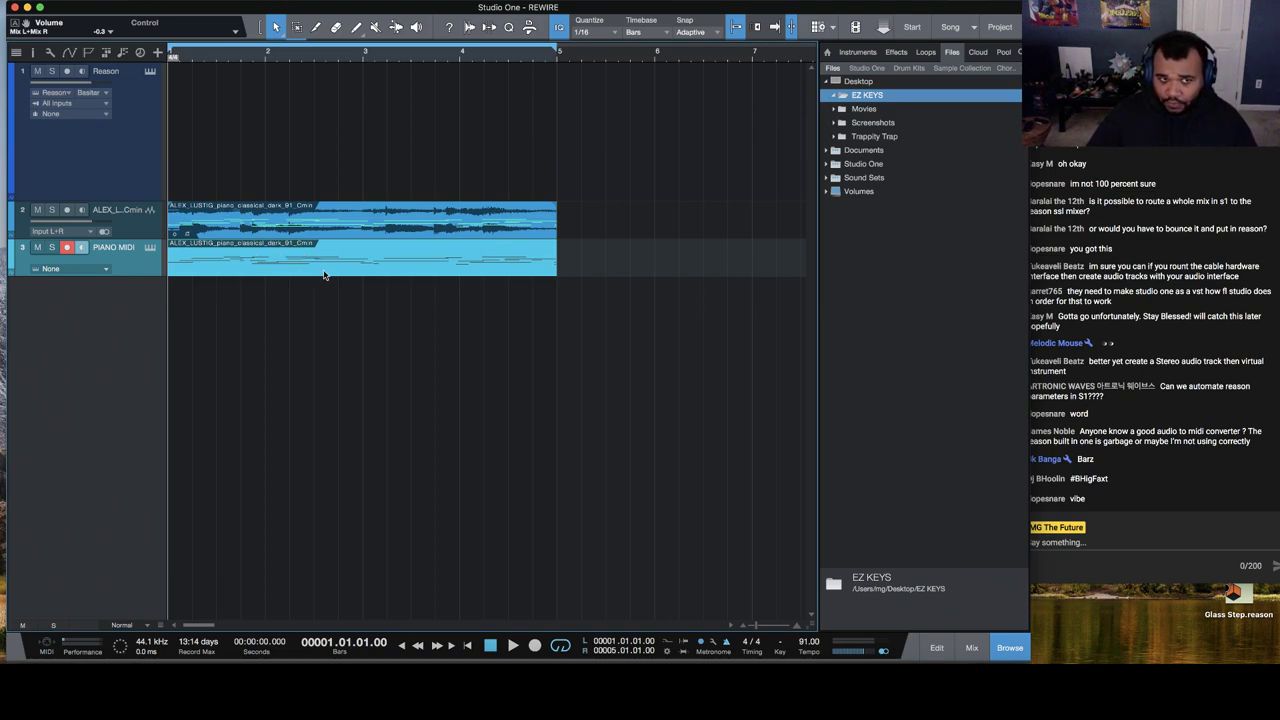
pyautogui.moveTo(320, 270); pyautogui.dragTo(870, 102)
pyautogui.click(918, 113)
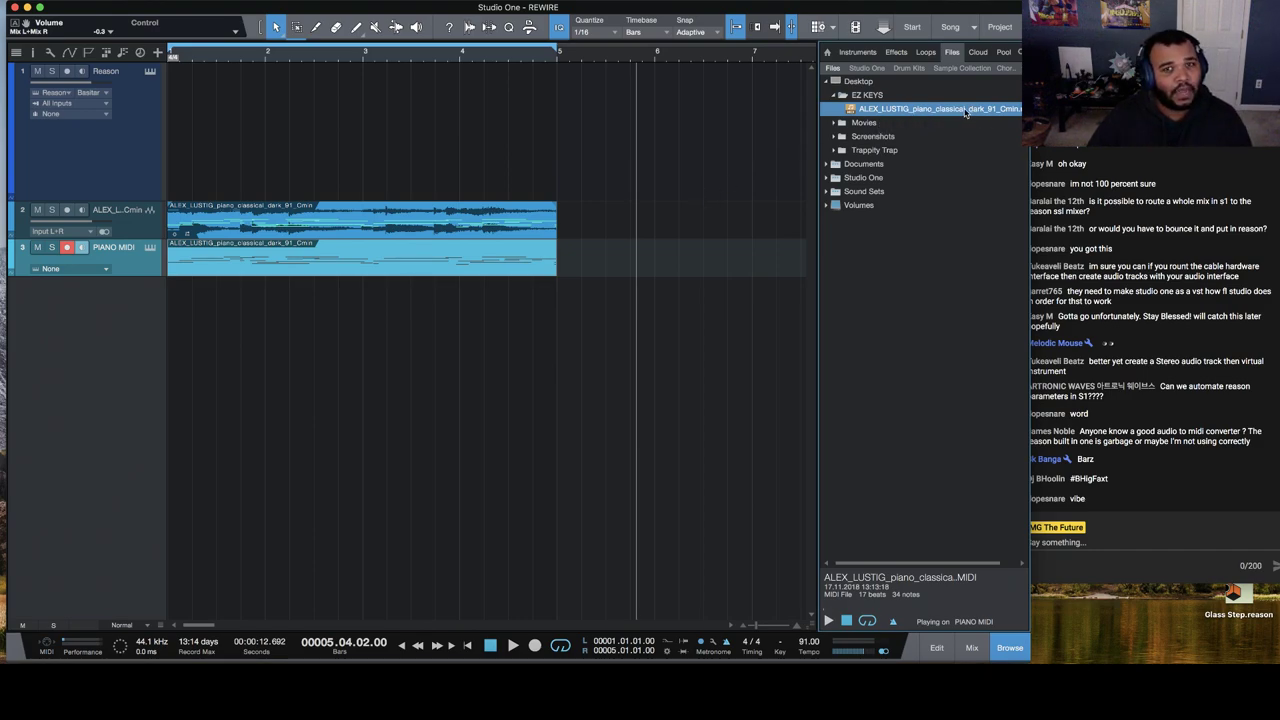
# Step: Return to the instrument list, collapse the ReWire folder and mute the piano audio track
pyautogui.click(866, 55)
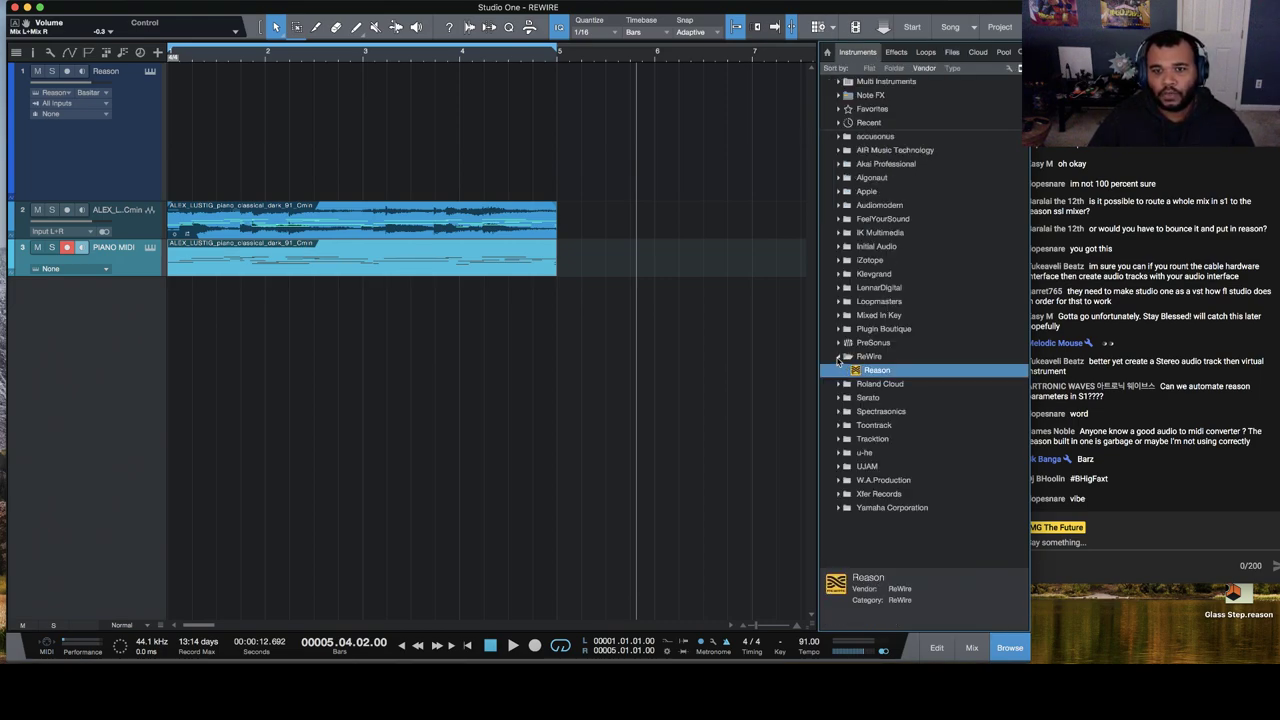
pyautogui.click(838, 357)
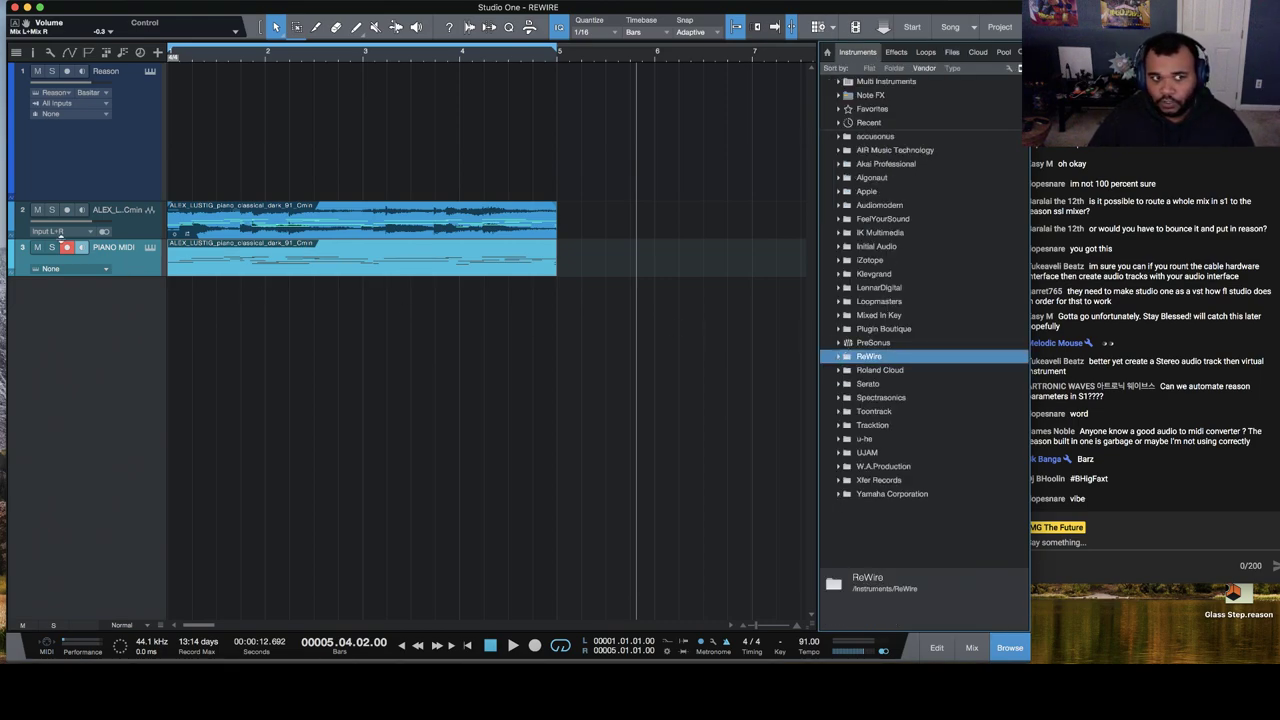
pyautogui.click(37, 210)
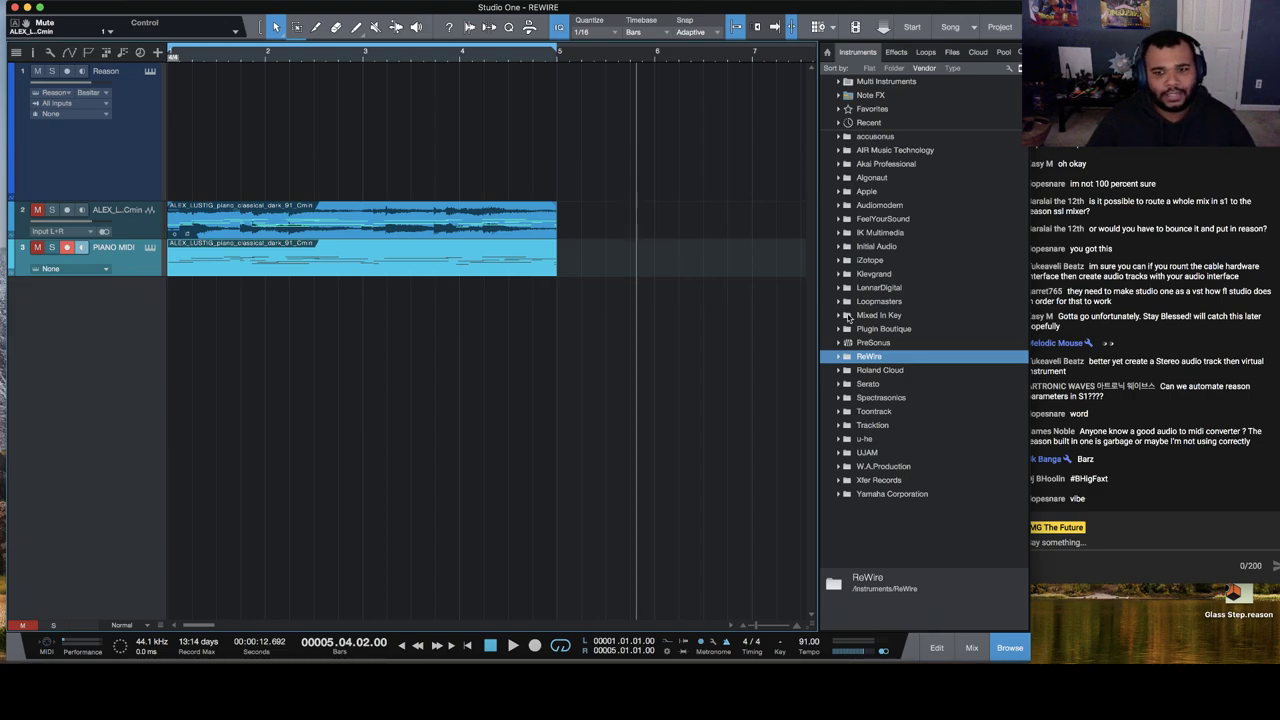
# Step: Load Toontrack's EZkeys onto a new instrument track and switch its sound library to Studio Grand
pyautogui.click(840, 411)
pyautogui.moveTo(888, 460); pyautogui.dragTo(236, 372)
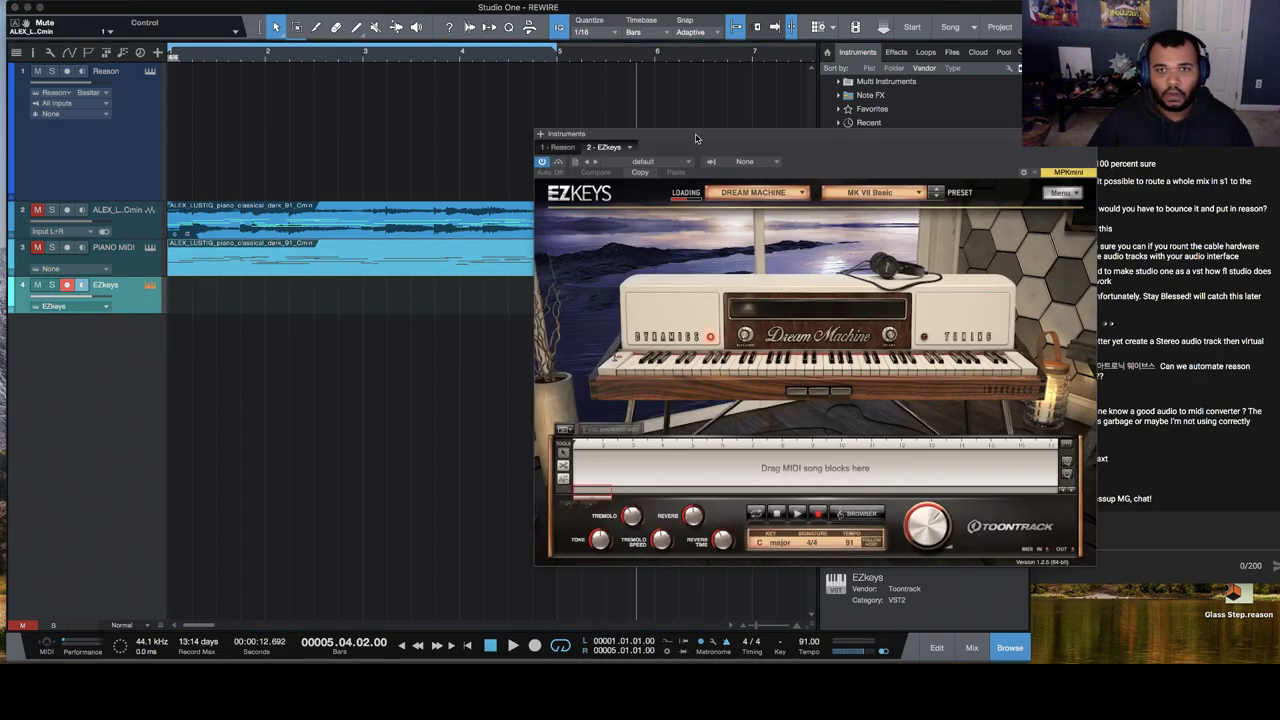
pyautogui.moveTo(699, 137); pyautogui.dragTo(445, 127)
pyautogui.click(500, 181)
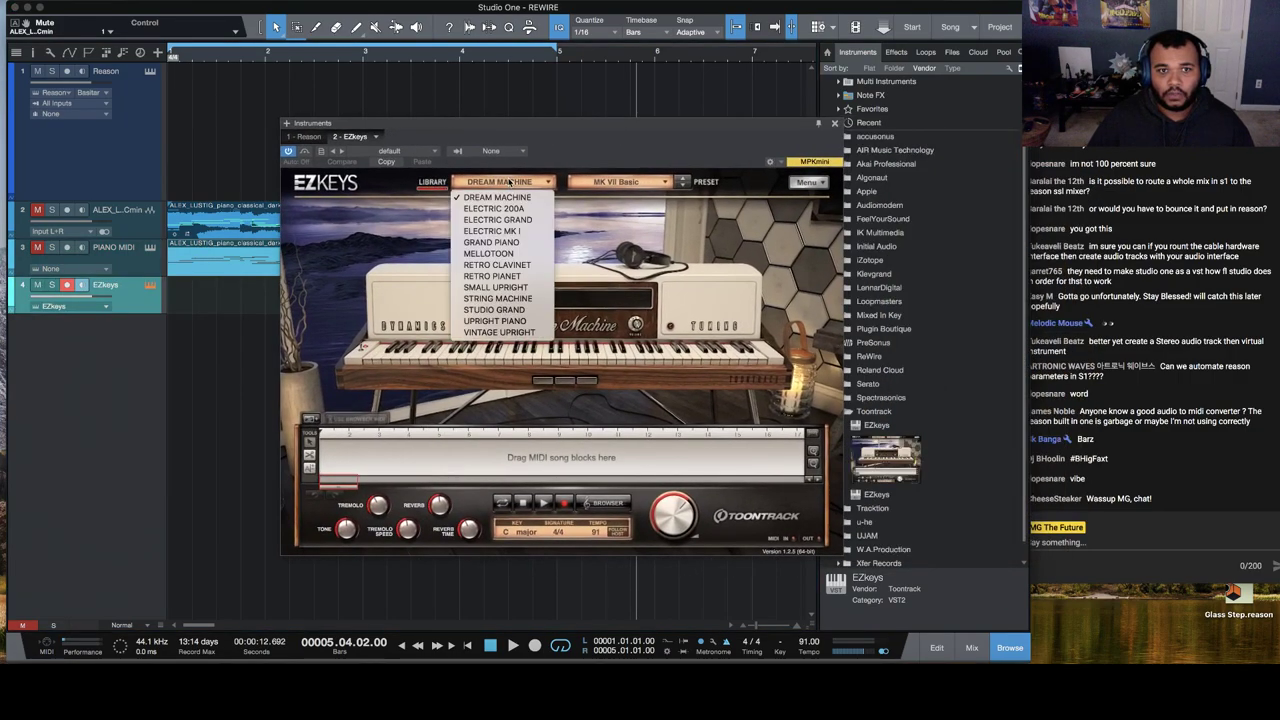
pyautogui.click(515, 310)
pyautogui.moveTo(629, 124); pyautogui.dragTo(717, 135)
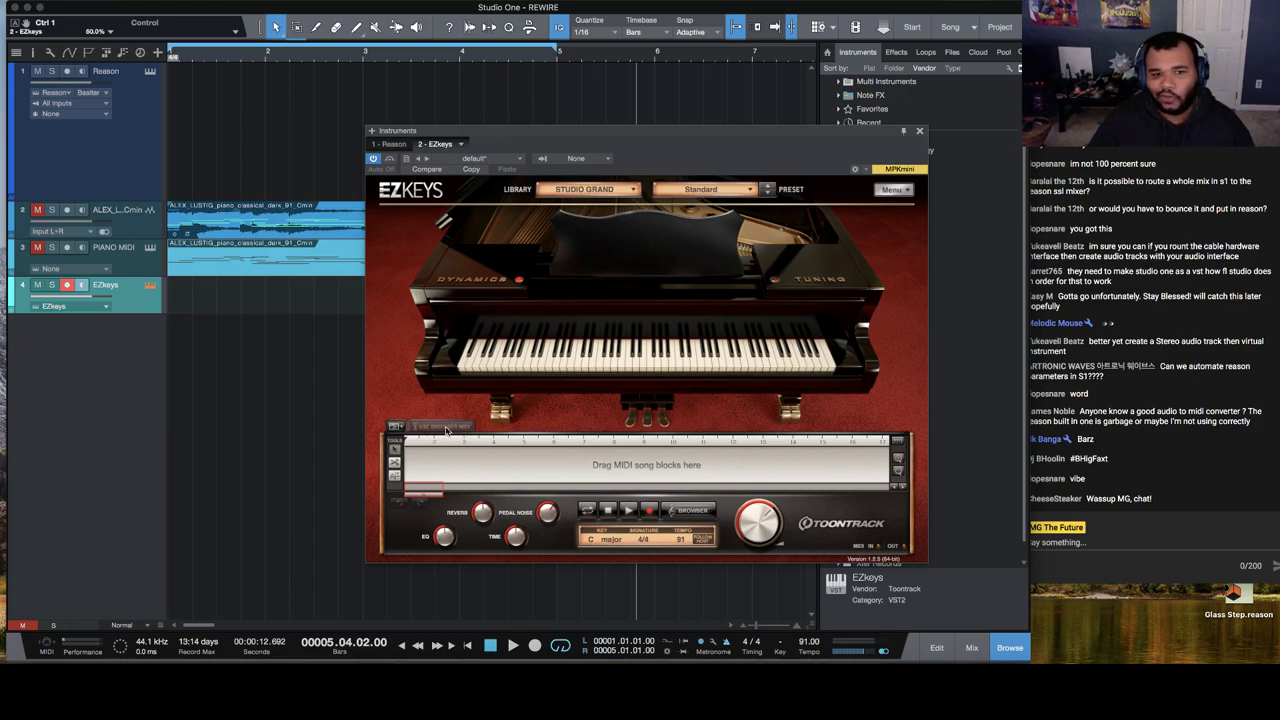
# Step: Add a folder named No under My Favorites in the EZkeys MIDI browser and close the browser
pyautogui.click(688, 513)
pyautogui.click(905, 192)
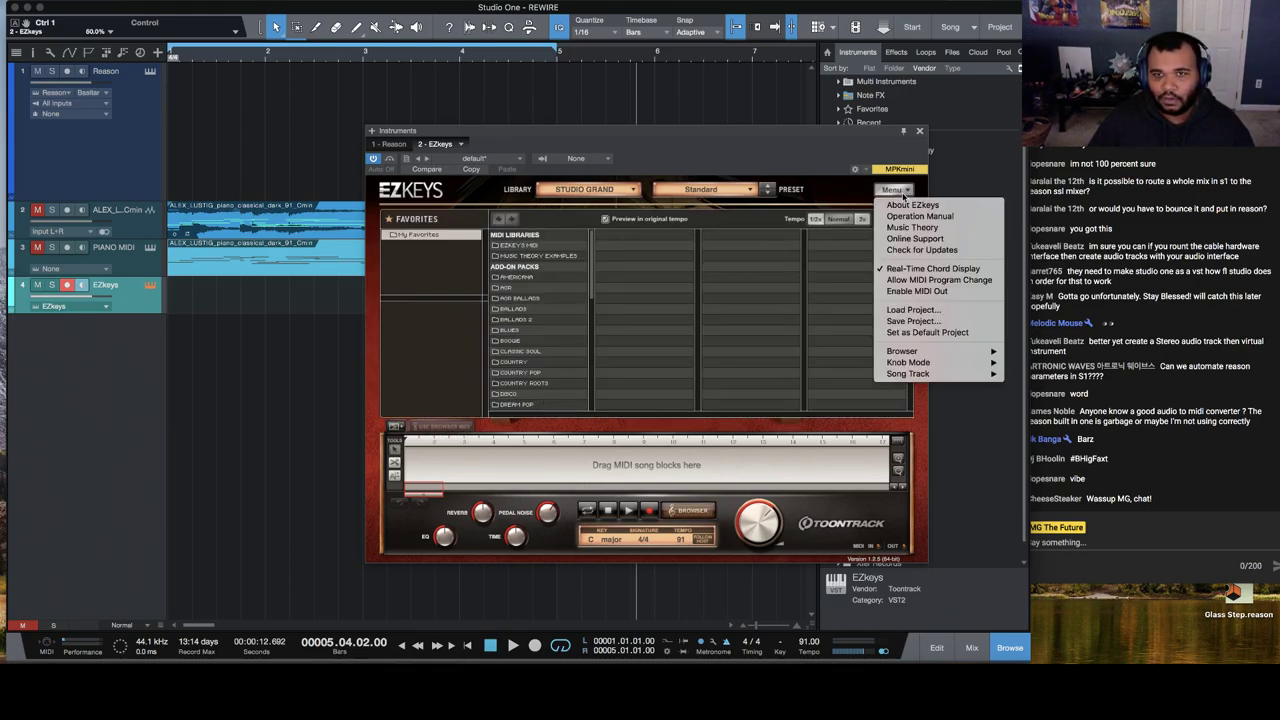
pyautogui.moveTo(941, 356)
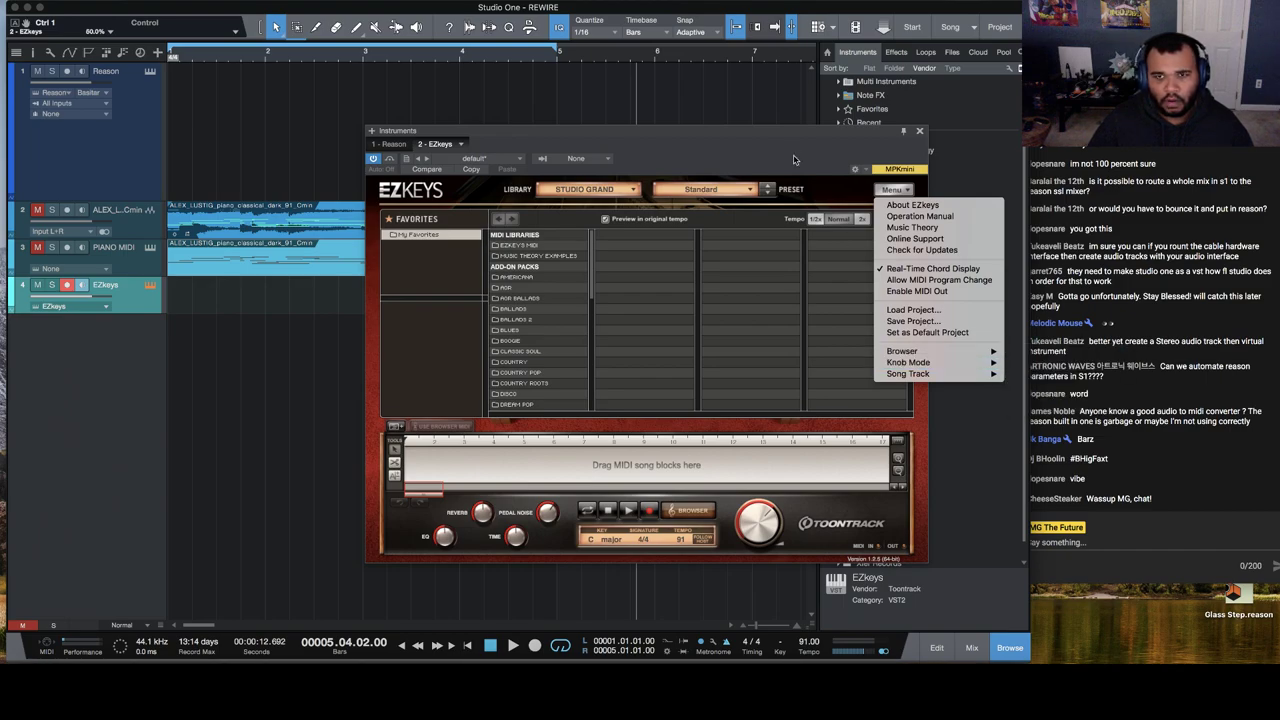
pyautogui.click(835, 192)
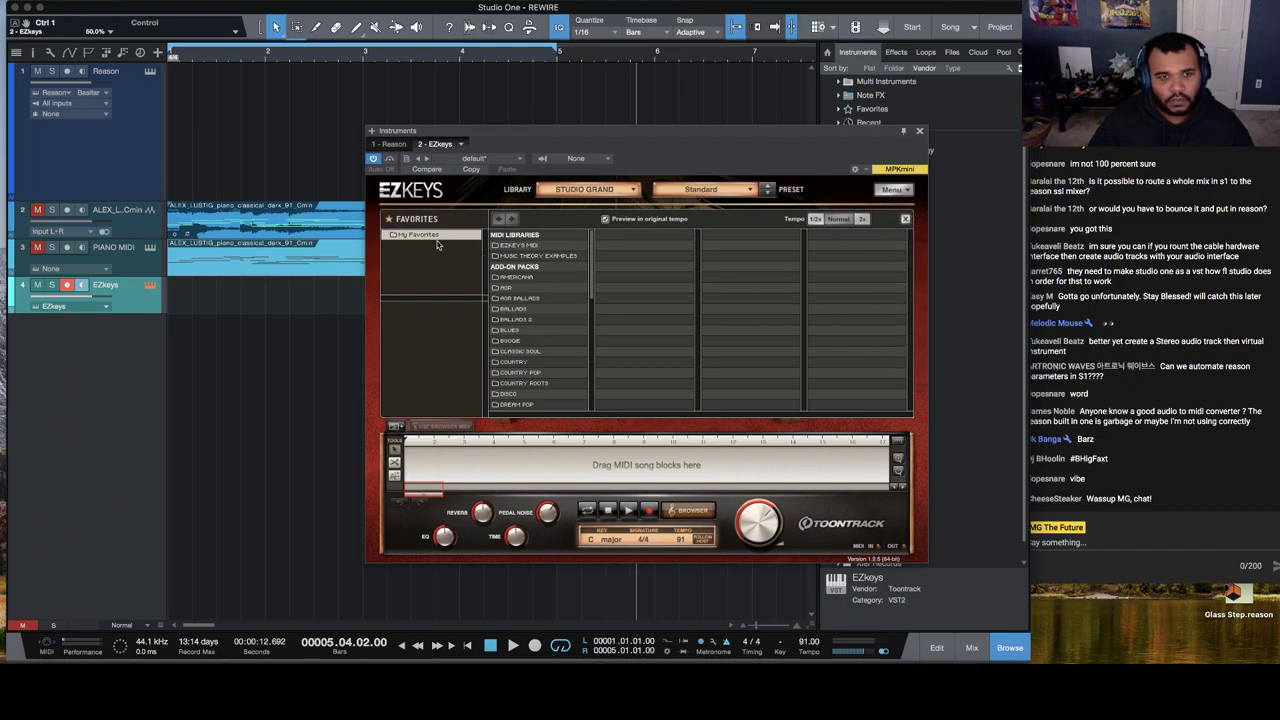
pyautogui.rightClick(421, 236)
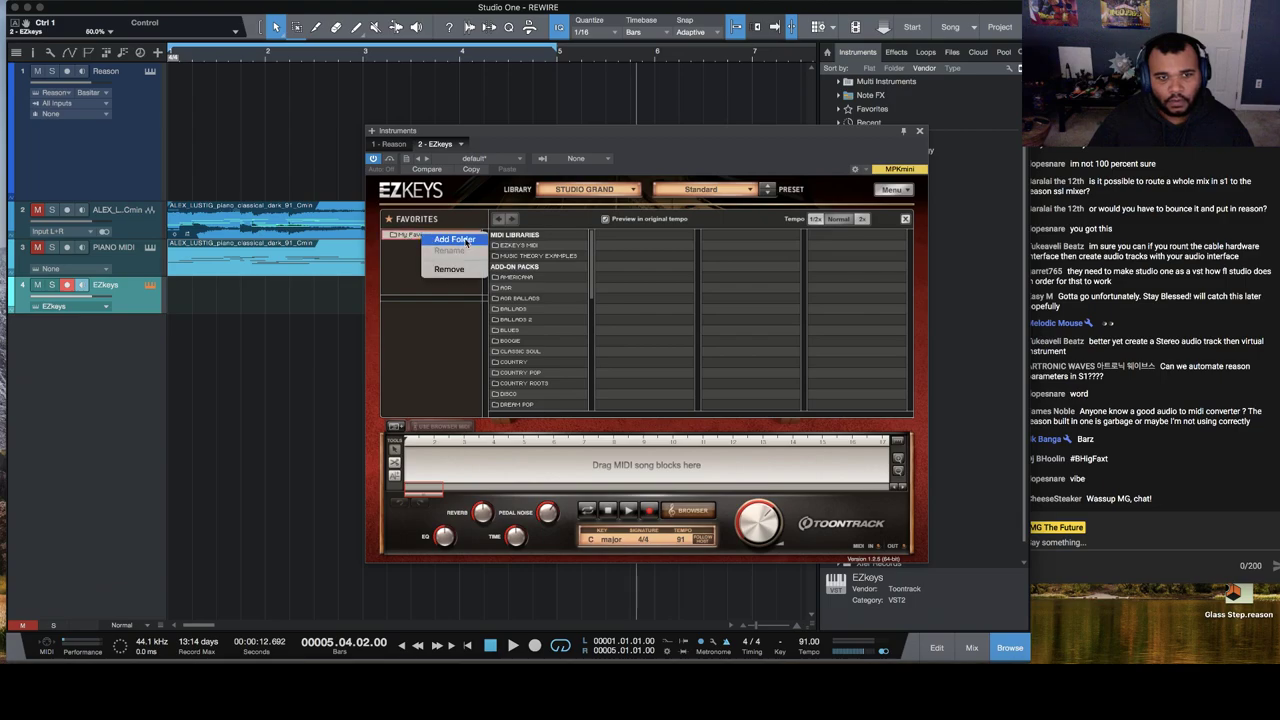
pyautogui.click(453, 240)
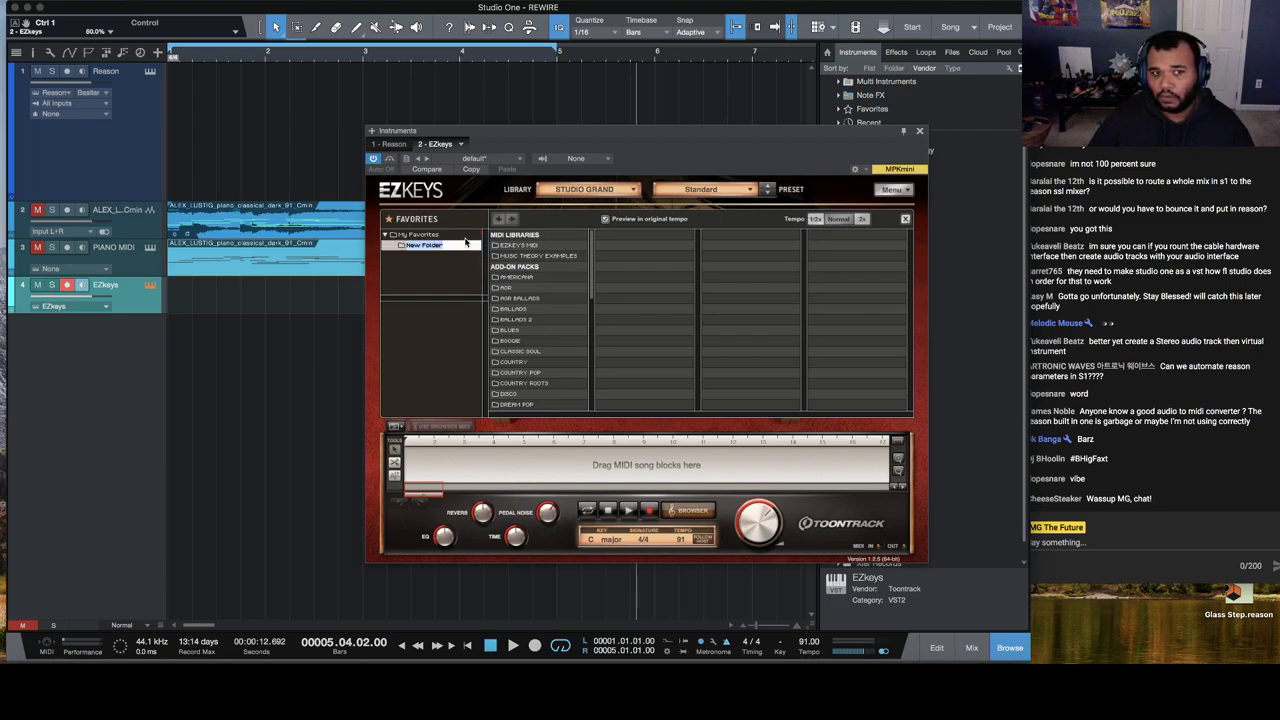
pyautogui.write('No')
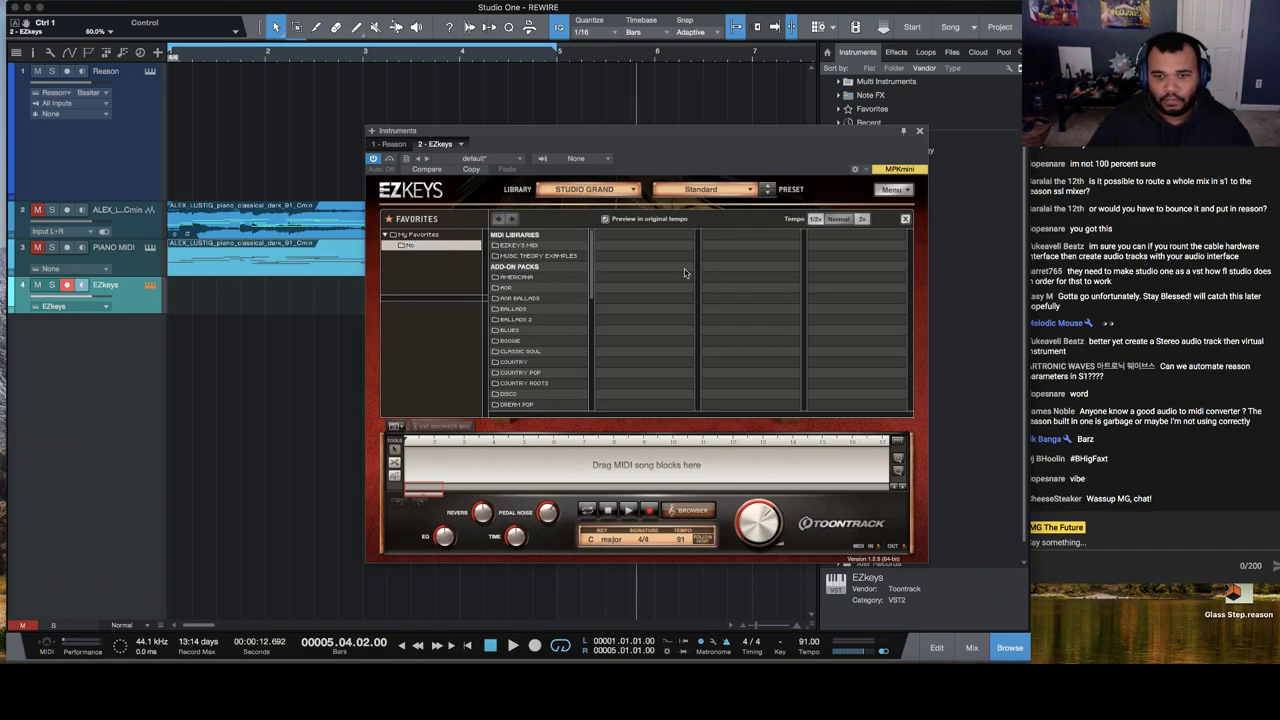
pyautogui.click(905, 218)
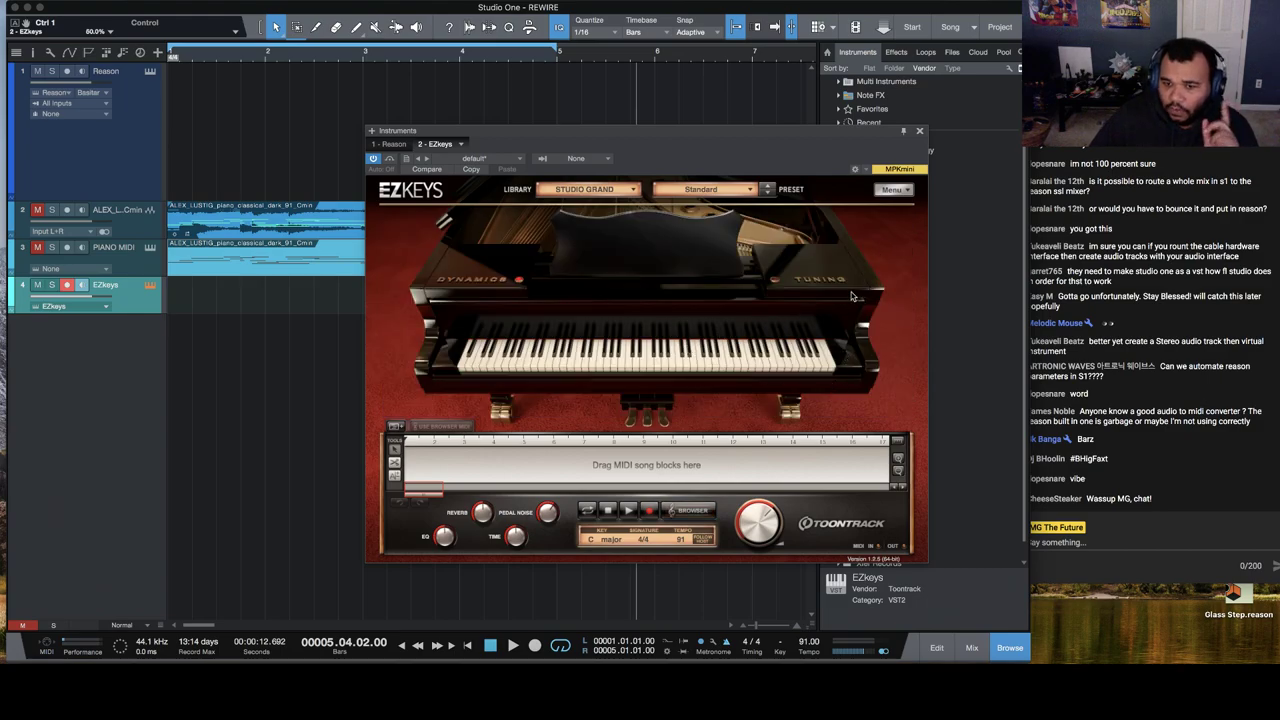
# Step: Add the EZ KEYS folder from the Desktop to the EZkeys browser
pyautogui.click(891, 190)
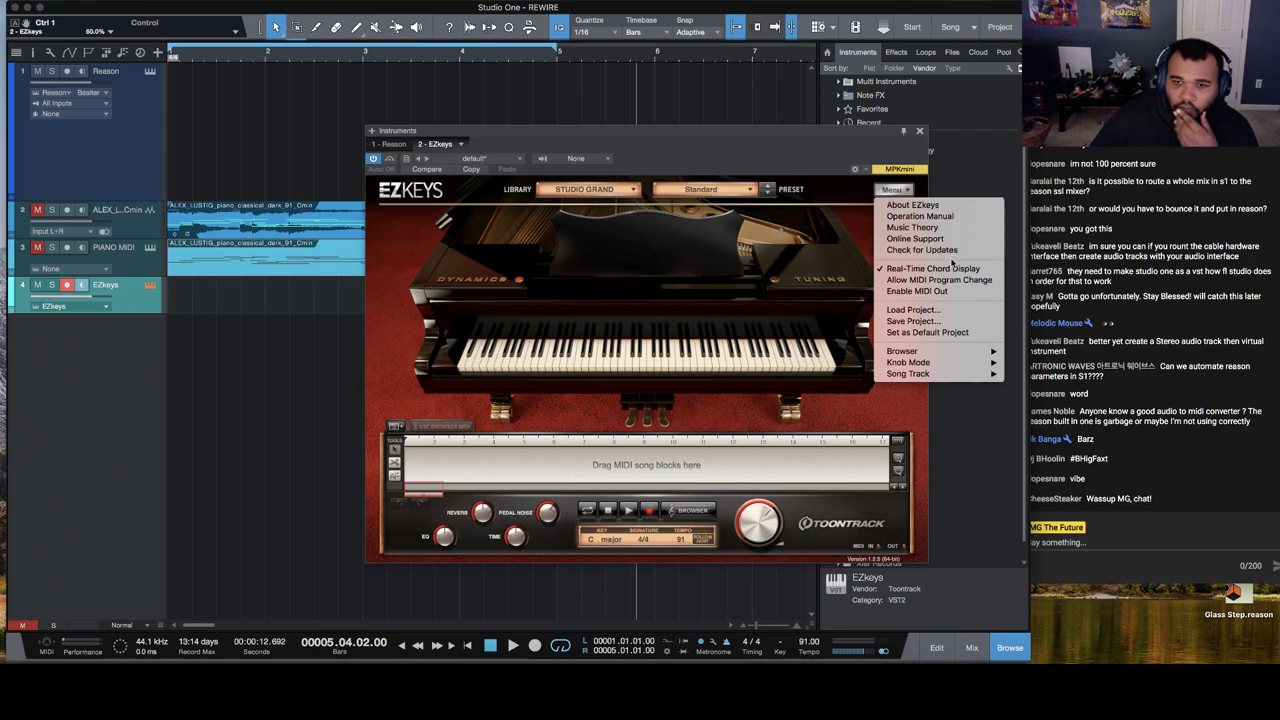
pyautogui.moveTo(947, 352)
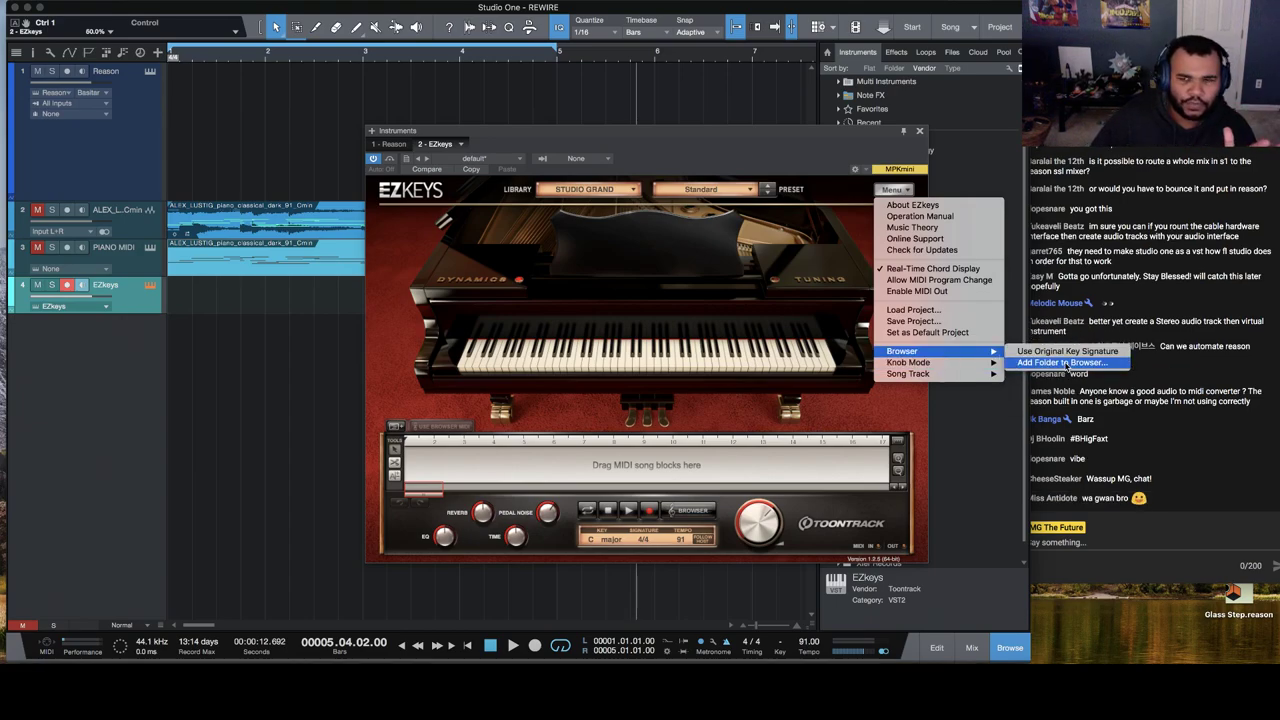
pyautogui.click(1066, 363)
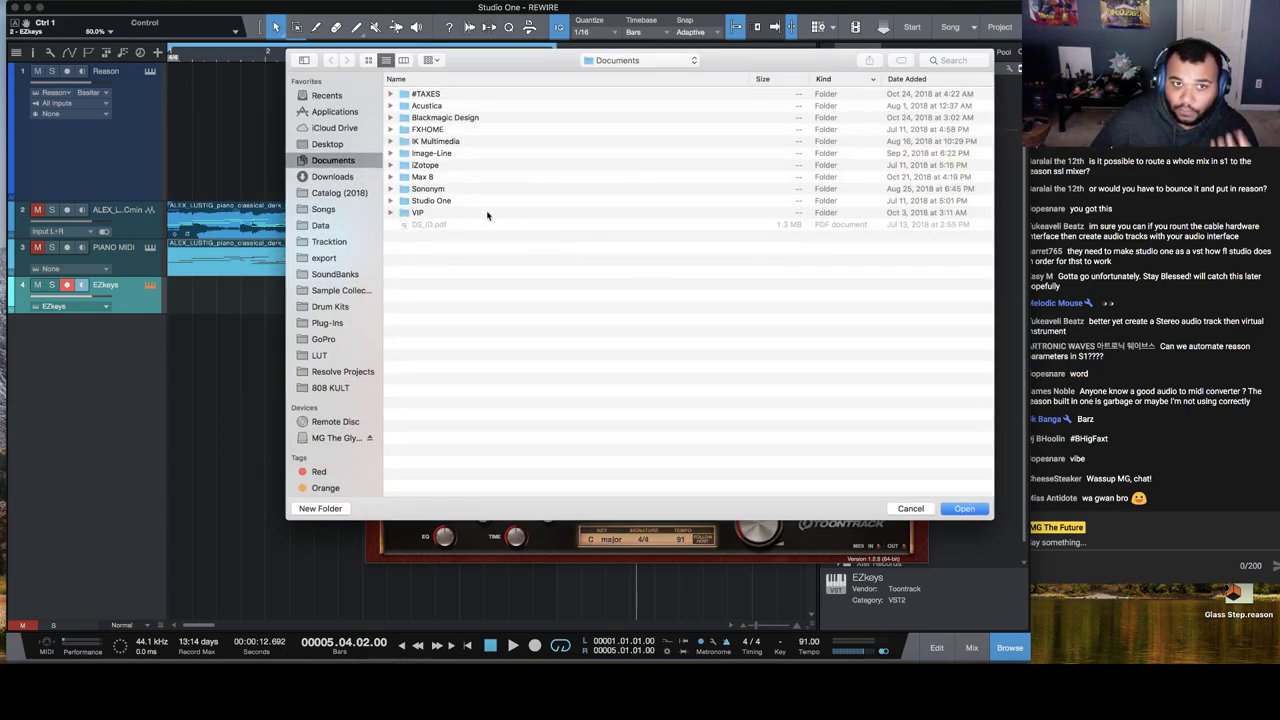
pyautogui.click(328, 144)
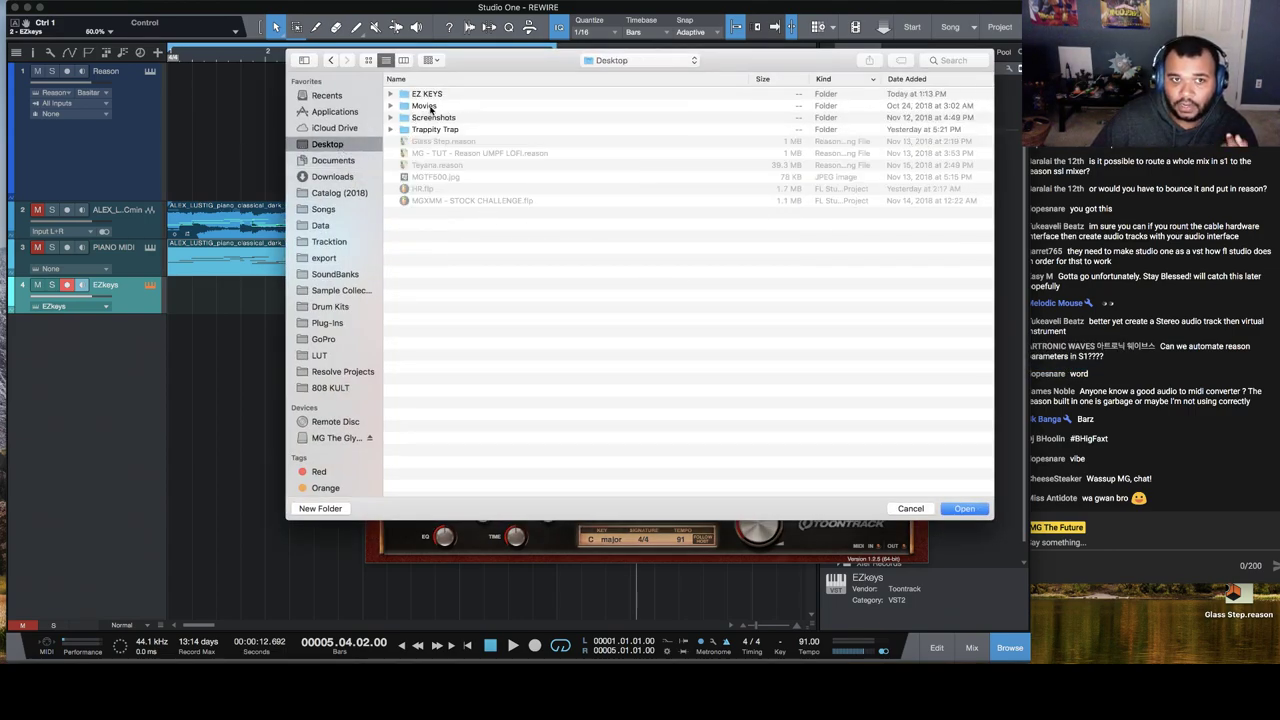
pyautogui.click(430, 94)
pyautogui.click(962, 509)
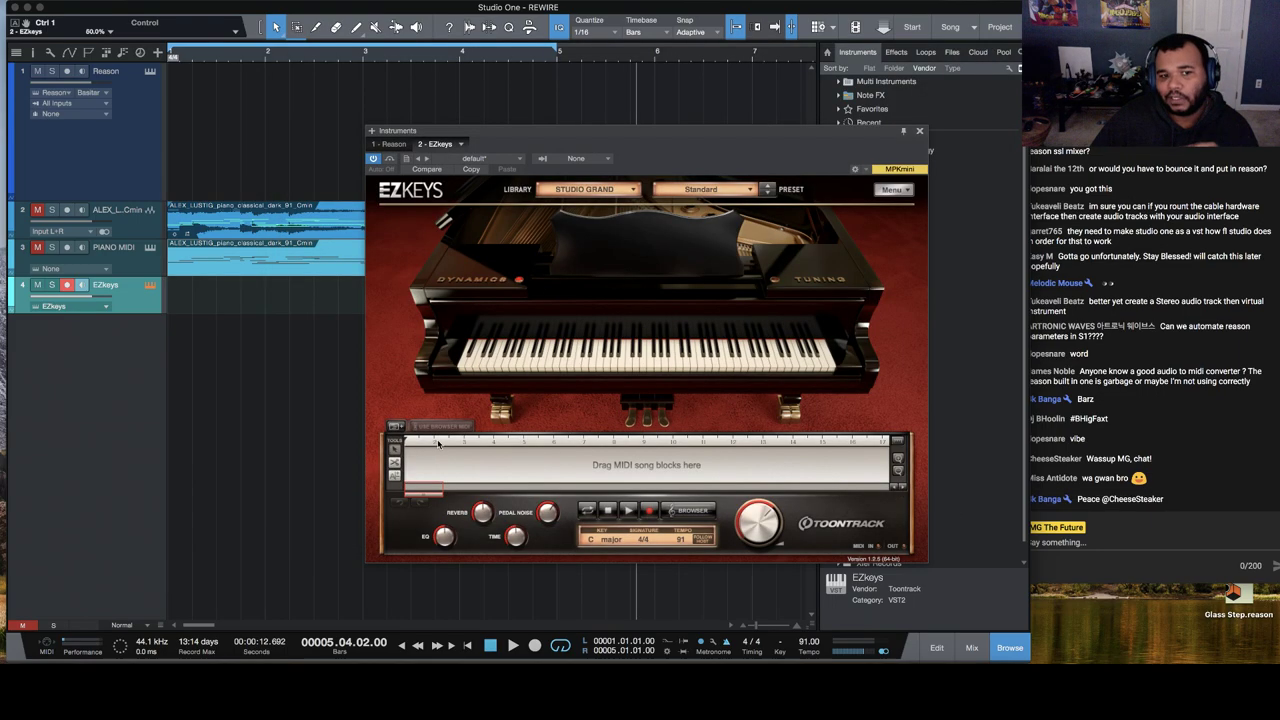
# Step: Open the EZ KEYS user folder in the browser and place its exported piano MIDI on the EZkeys song track
pyautogui.click(692, 511)
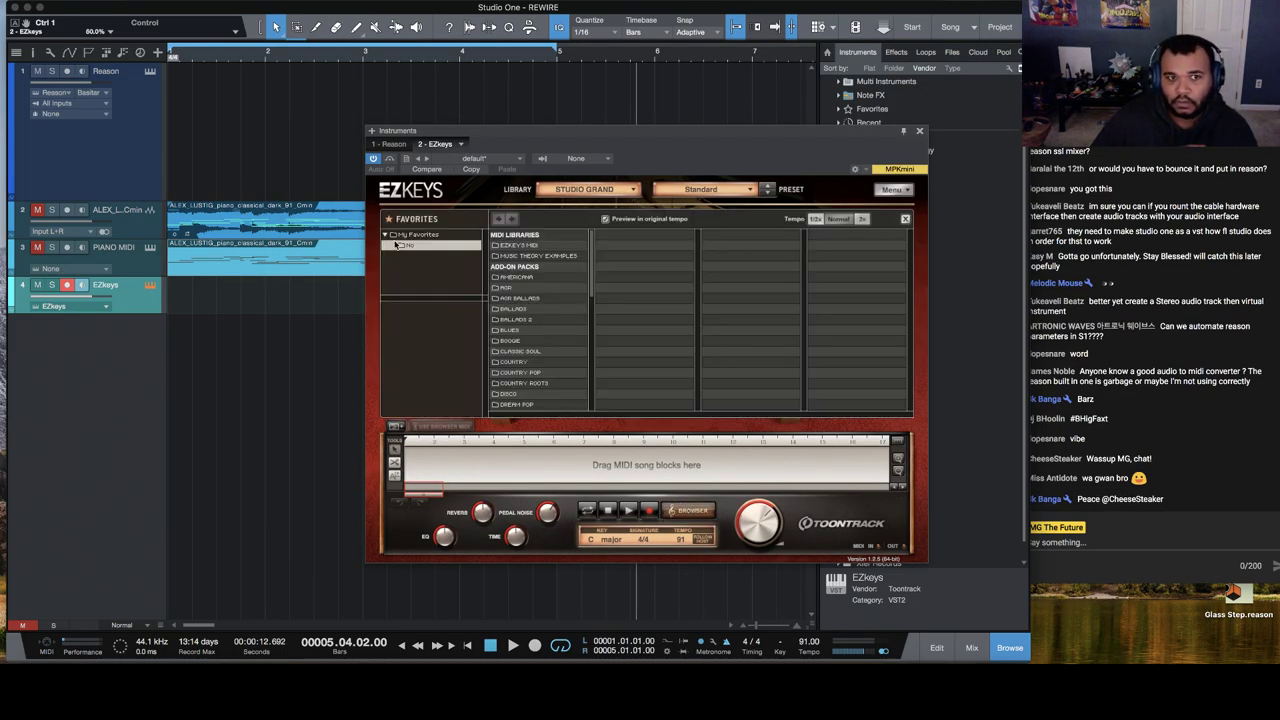
pyautogui.click(423, 236)
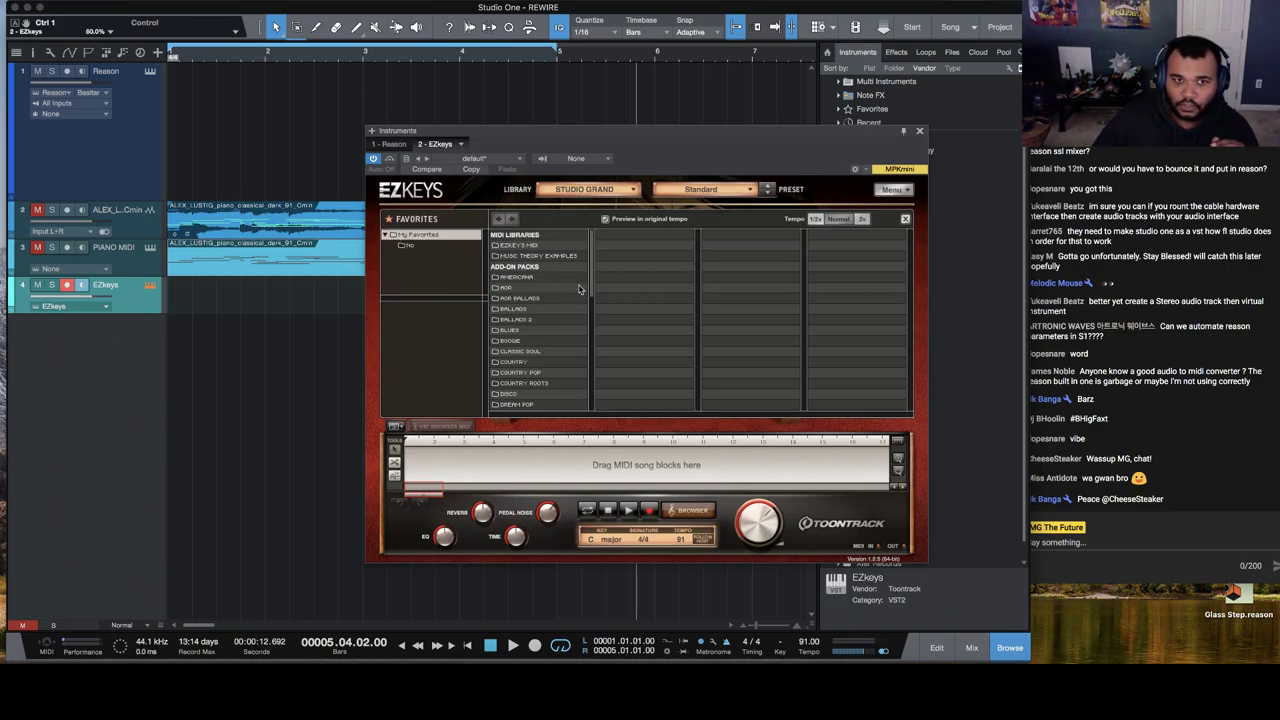
pyautogui.moveTo(590, 282); pyautogui.dragTo(591, 400)
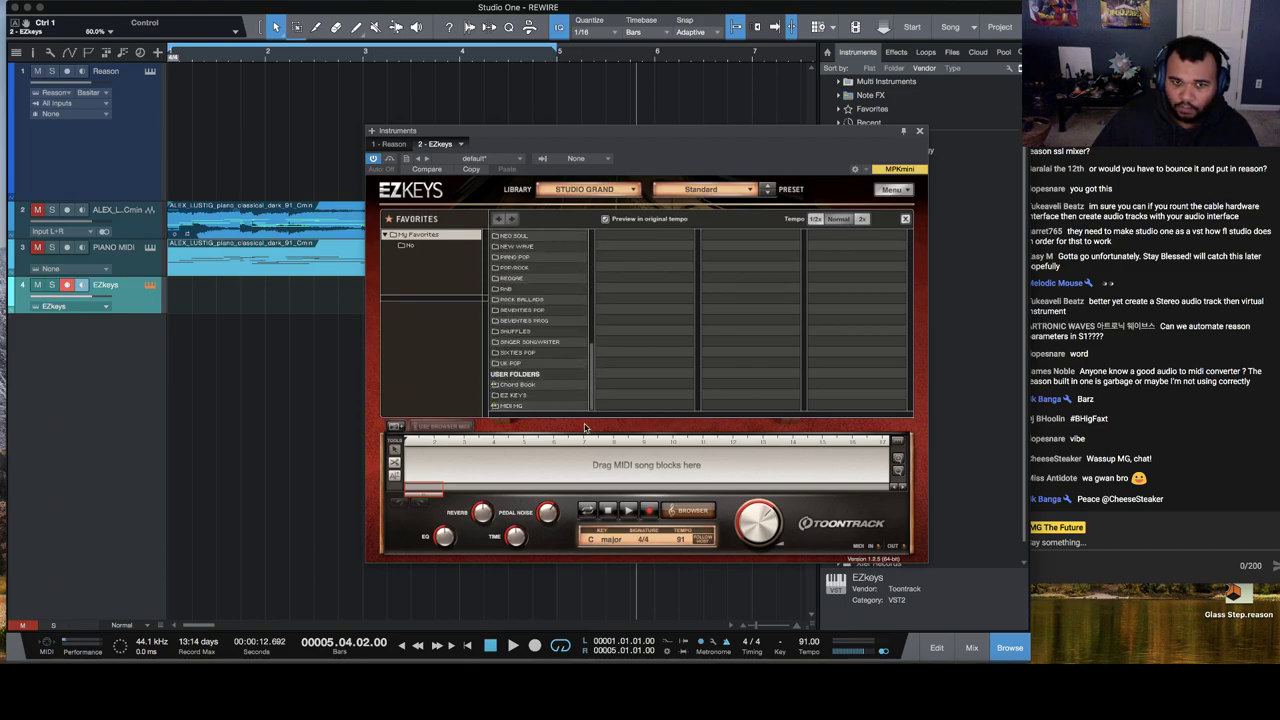
pyautogui.click(514, 395)
pyautogui.click(628, 235)
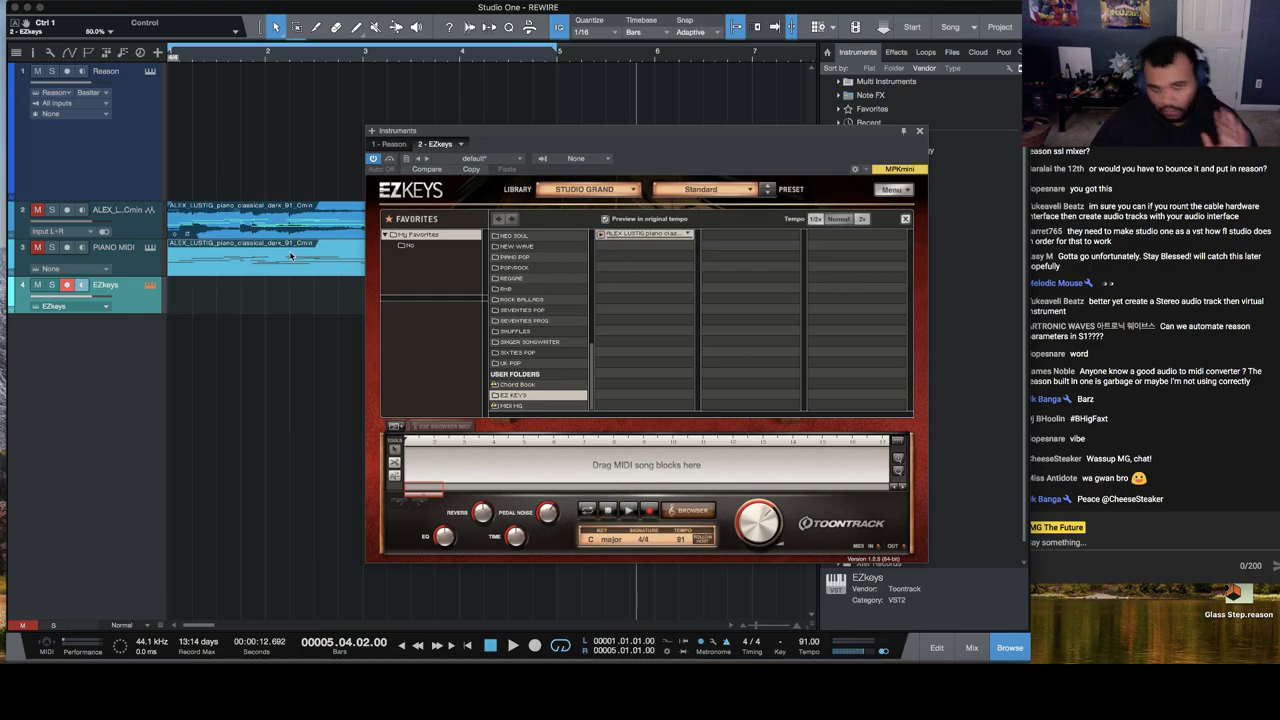
pyautogui.click(396, 428)
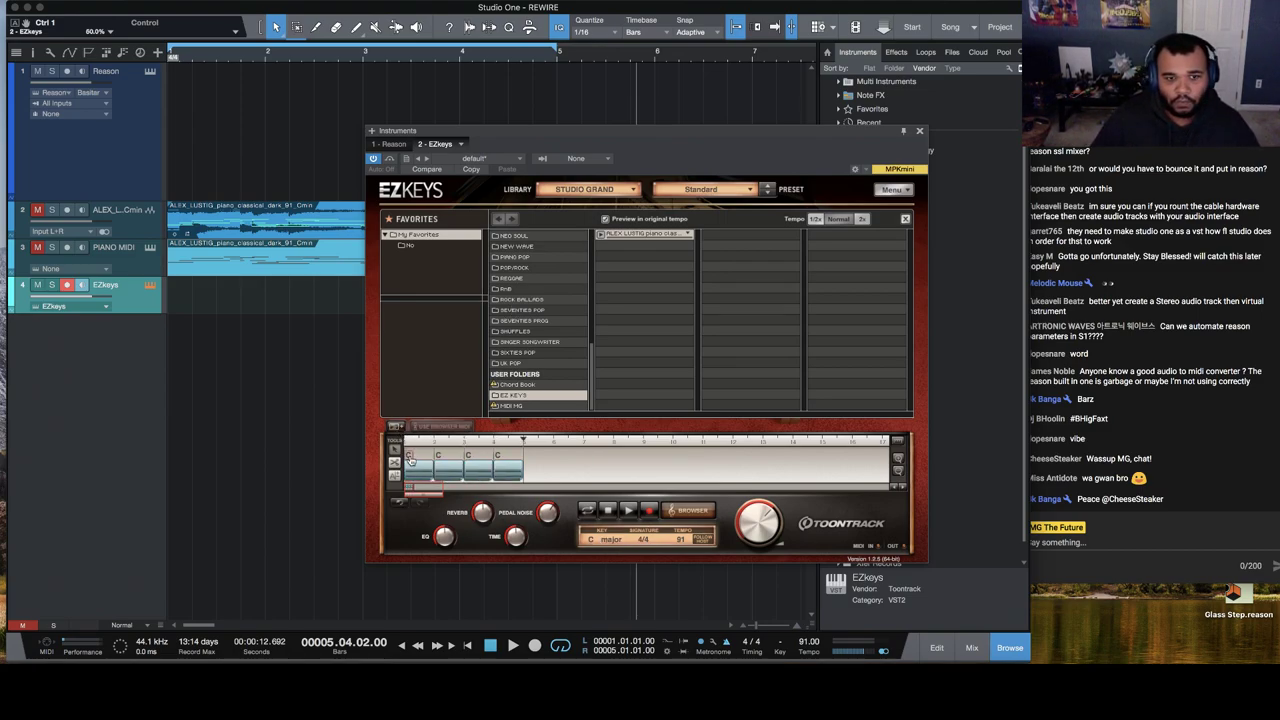
# Step: Set the first chord block on the song track to Am7 and the second to Gm7
pyautogui.click(411, 460)
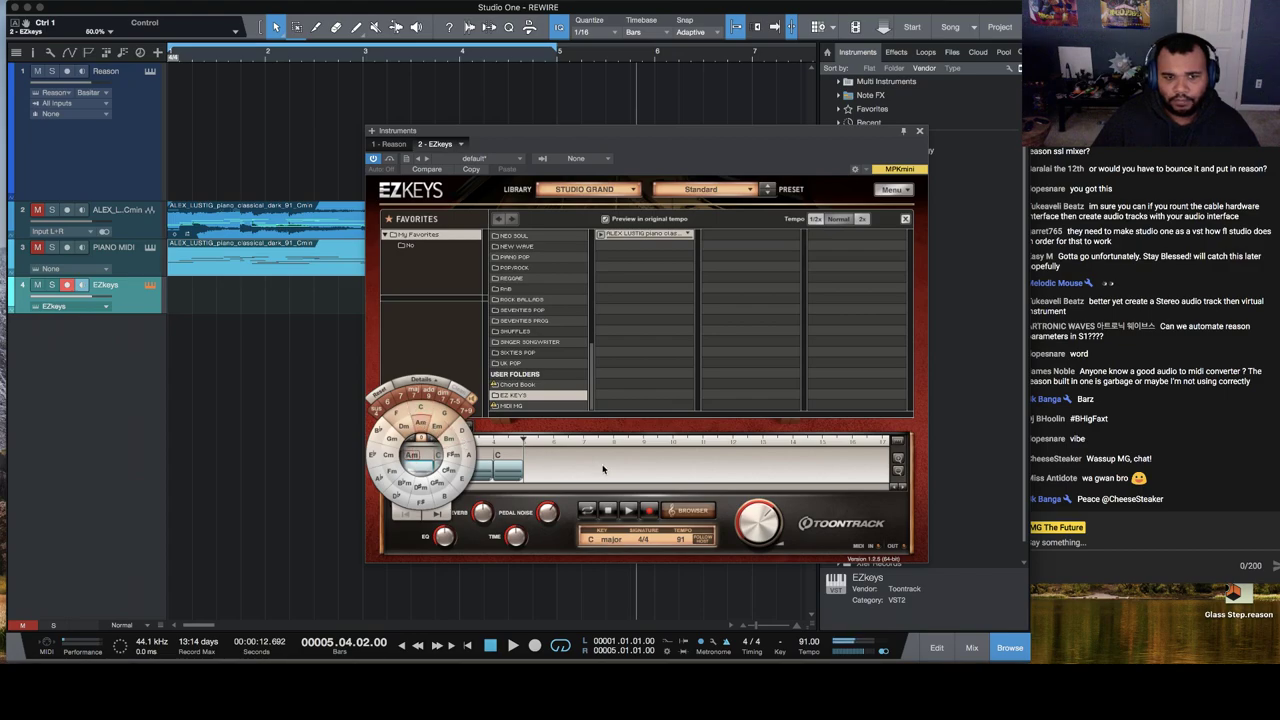
pyautogui.click(411, 460)
pyautogui.click(411, 395)
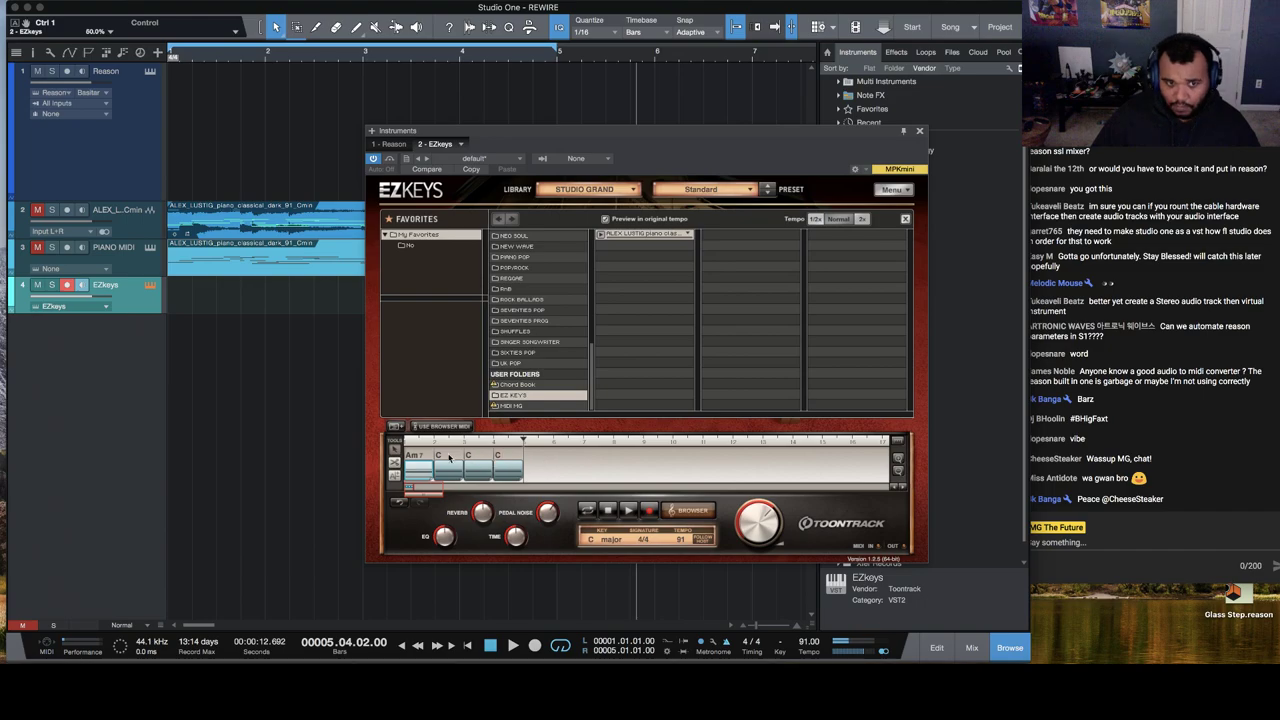
pyautogui.click(446, 460)
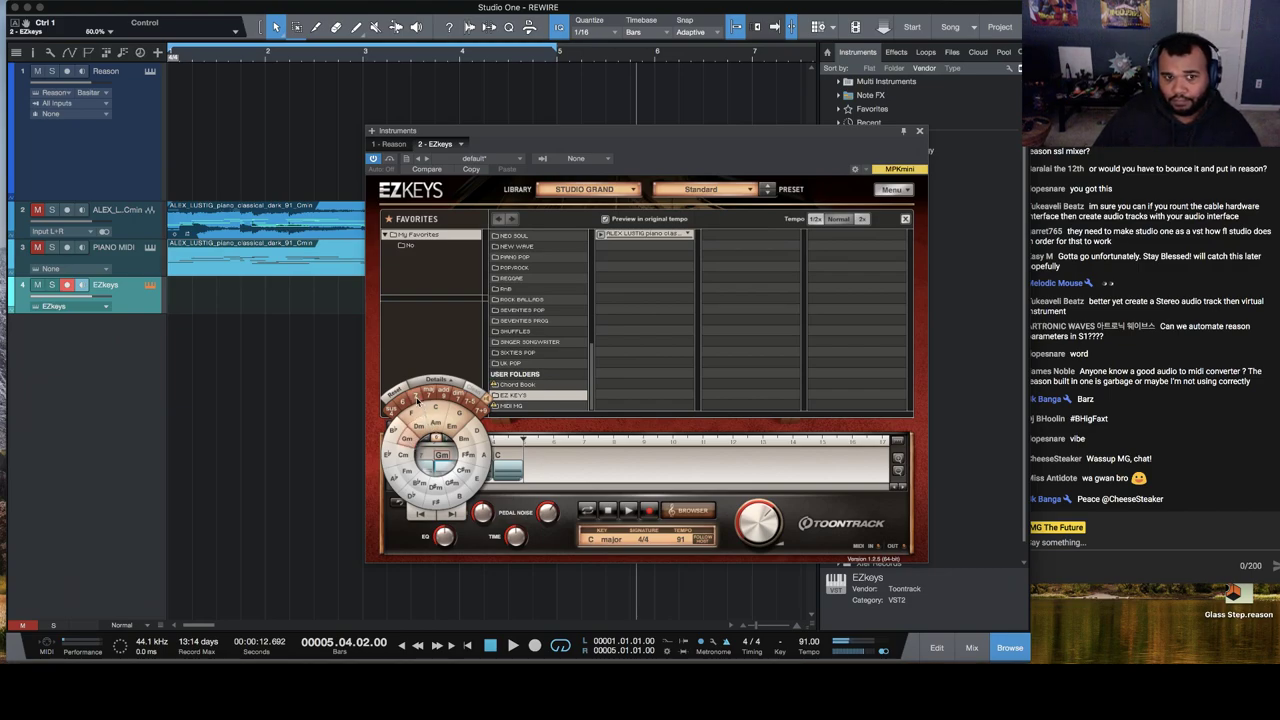
pyautogui.click(416, 402)
# Step: Set the third chord block to G and the fourth to Em, and play the progression in a loop
pyautogui.click(469, 457)
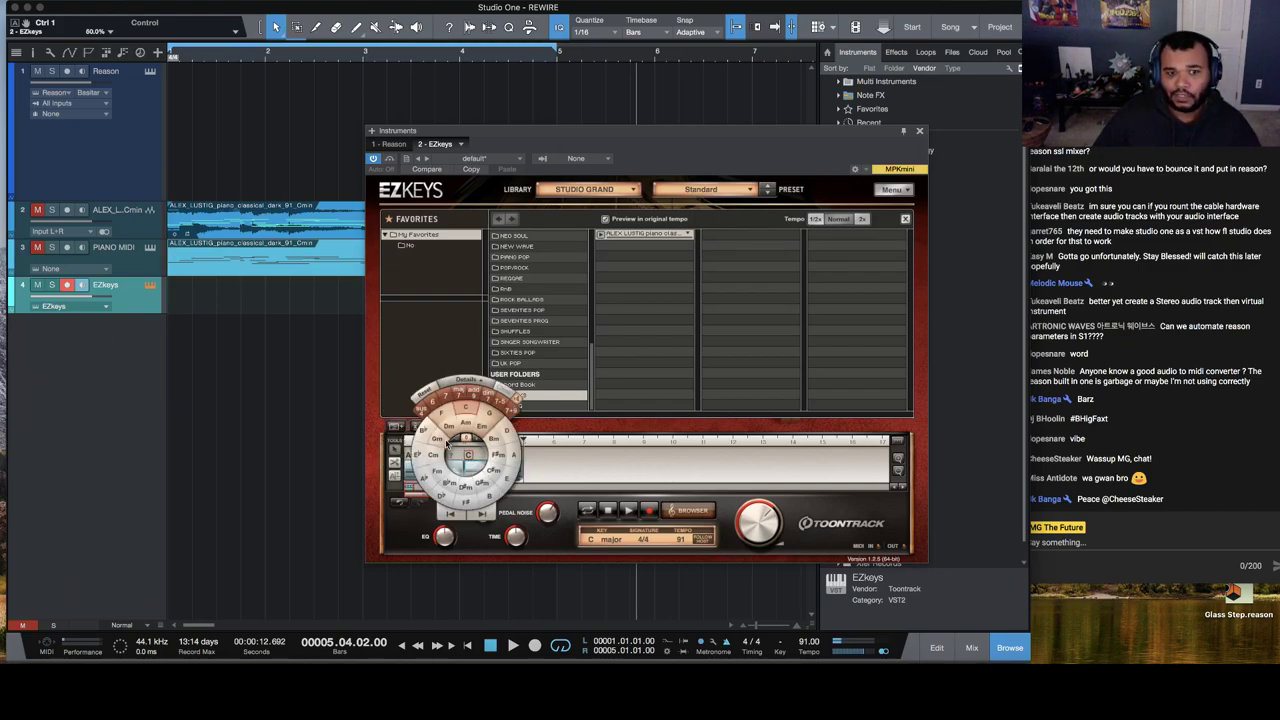
pyautogui.click(612, 464)
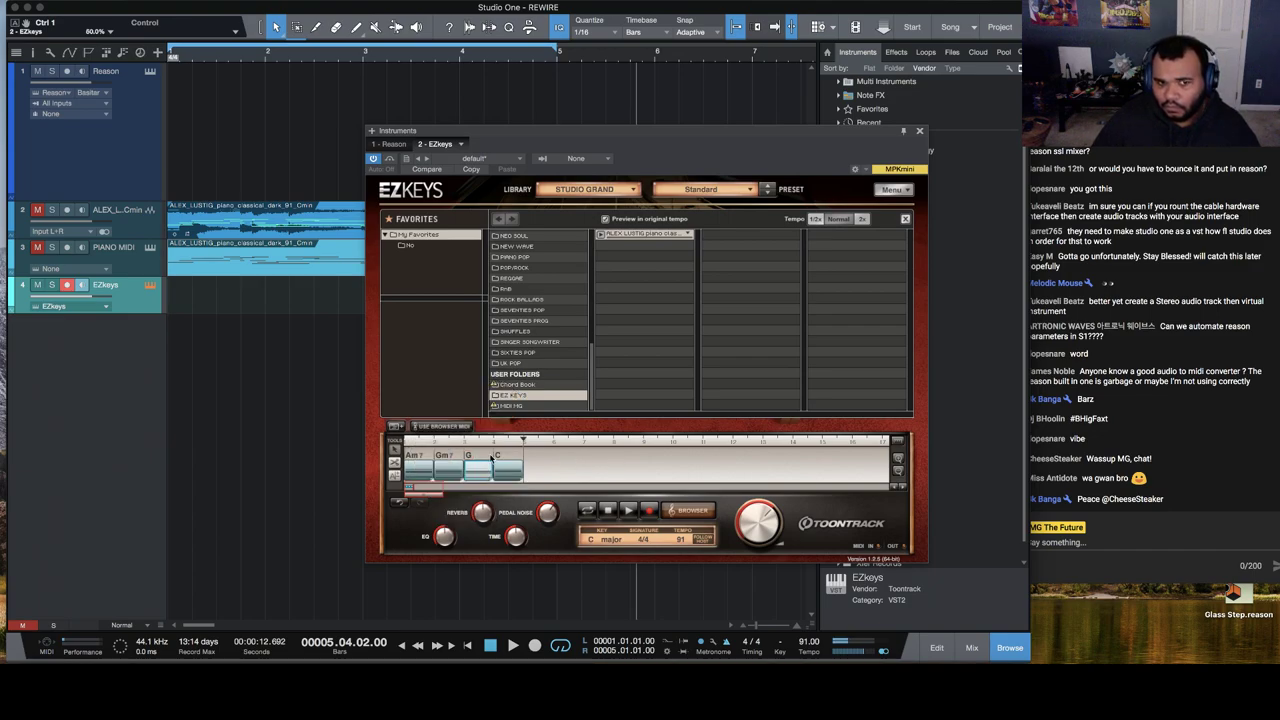
pyautogui.click(497, 457)
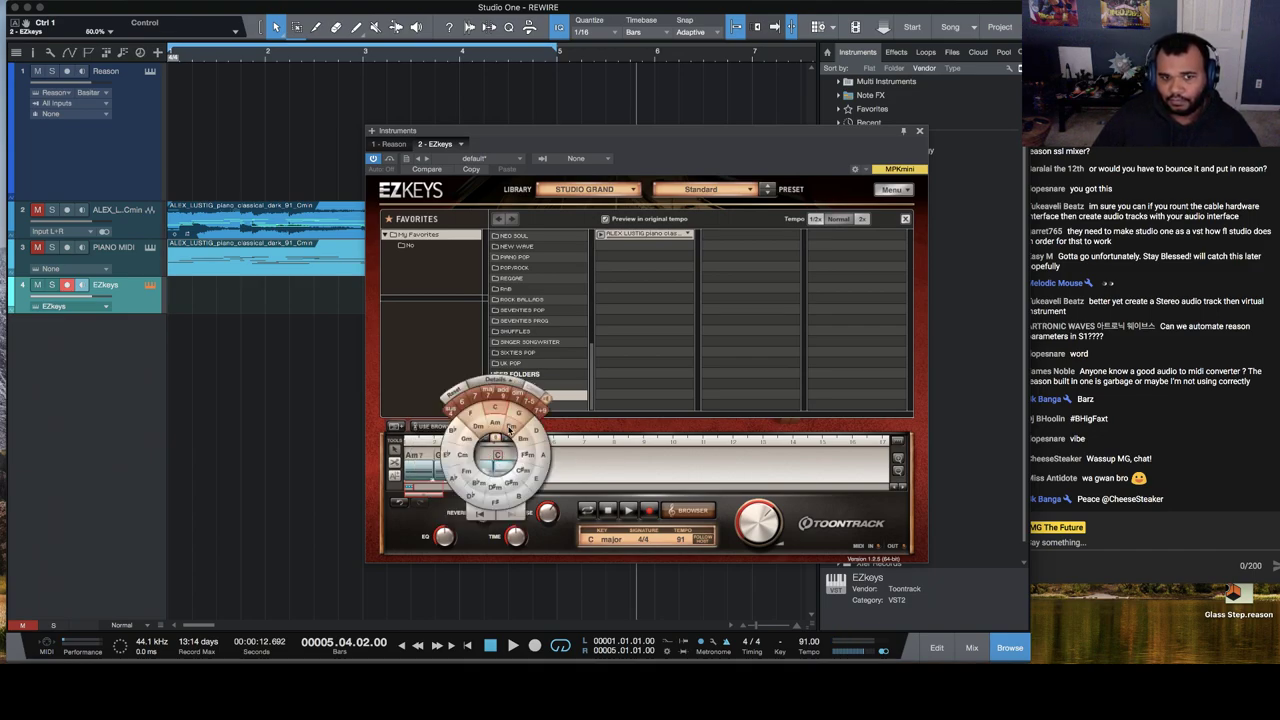
pyautogui.click(511, 426)
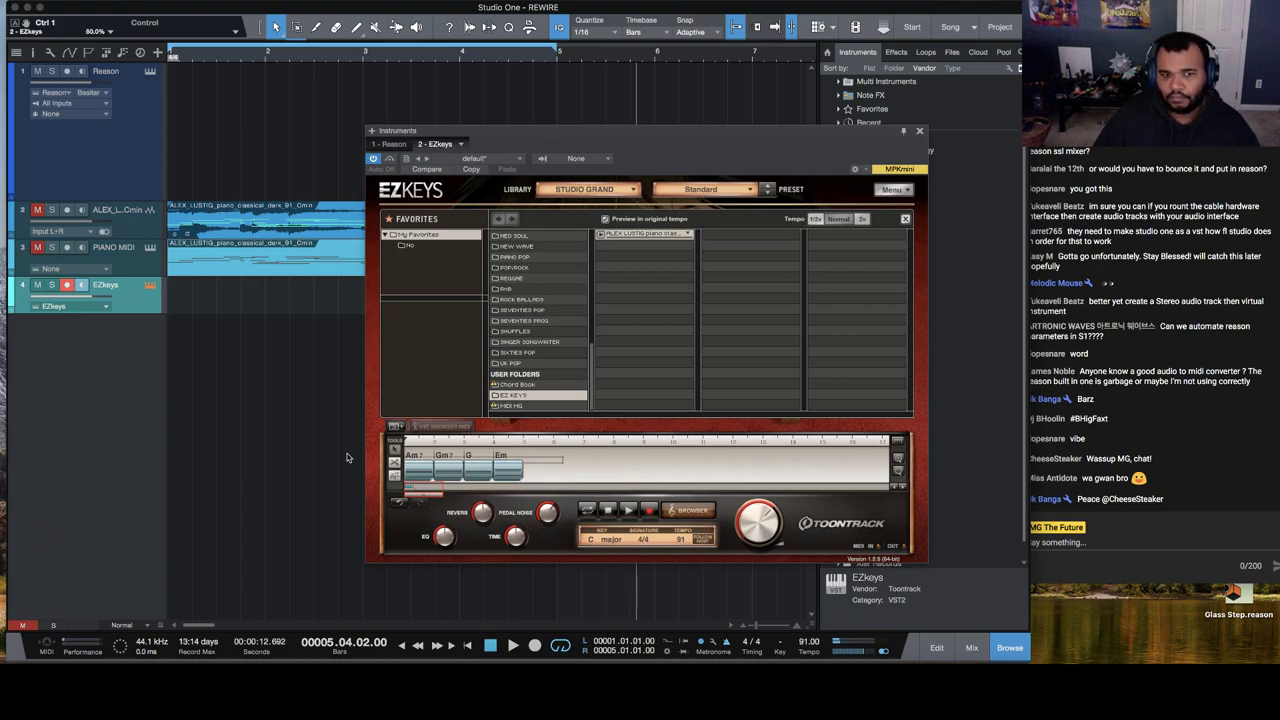
pyautogui.click(588, 511)
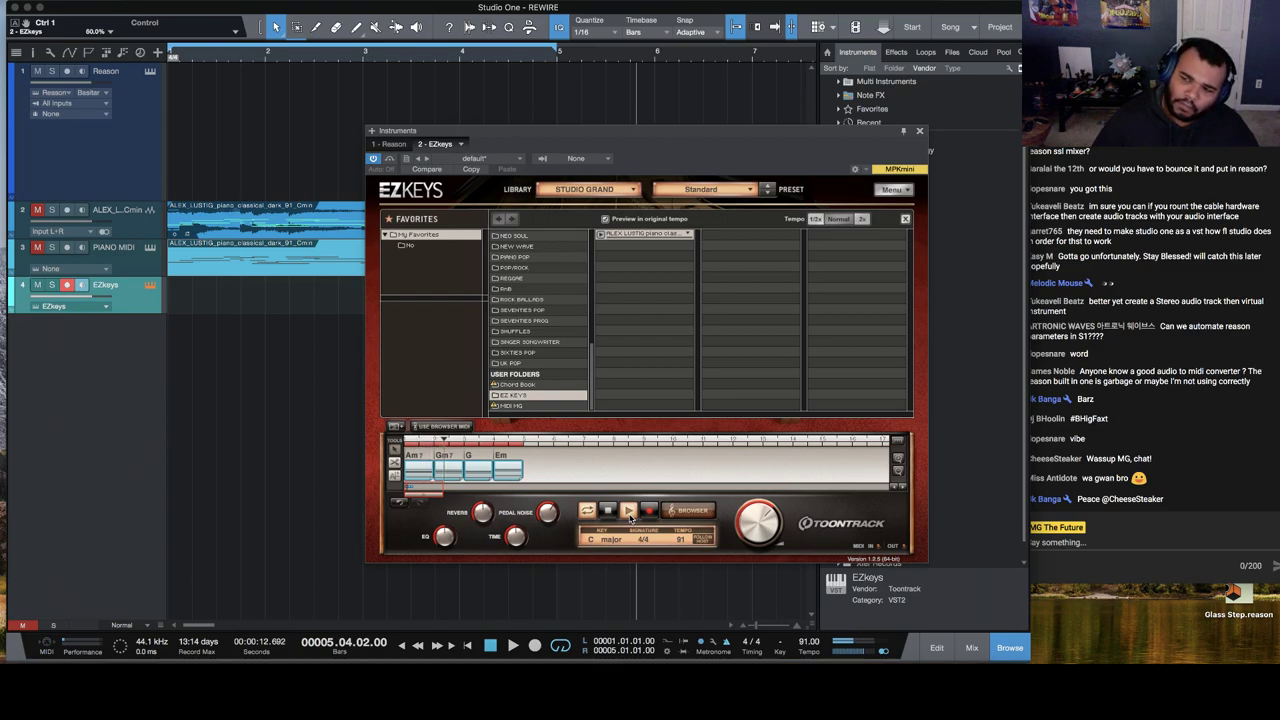
# Step: Change the third chord block to Gadd9 and play the progression from the EZkeys song track
pyautogui.click(476, 464)
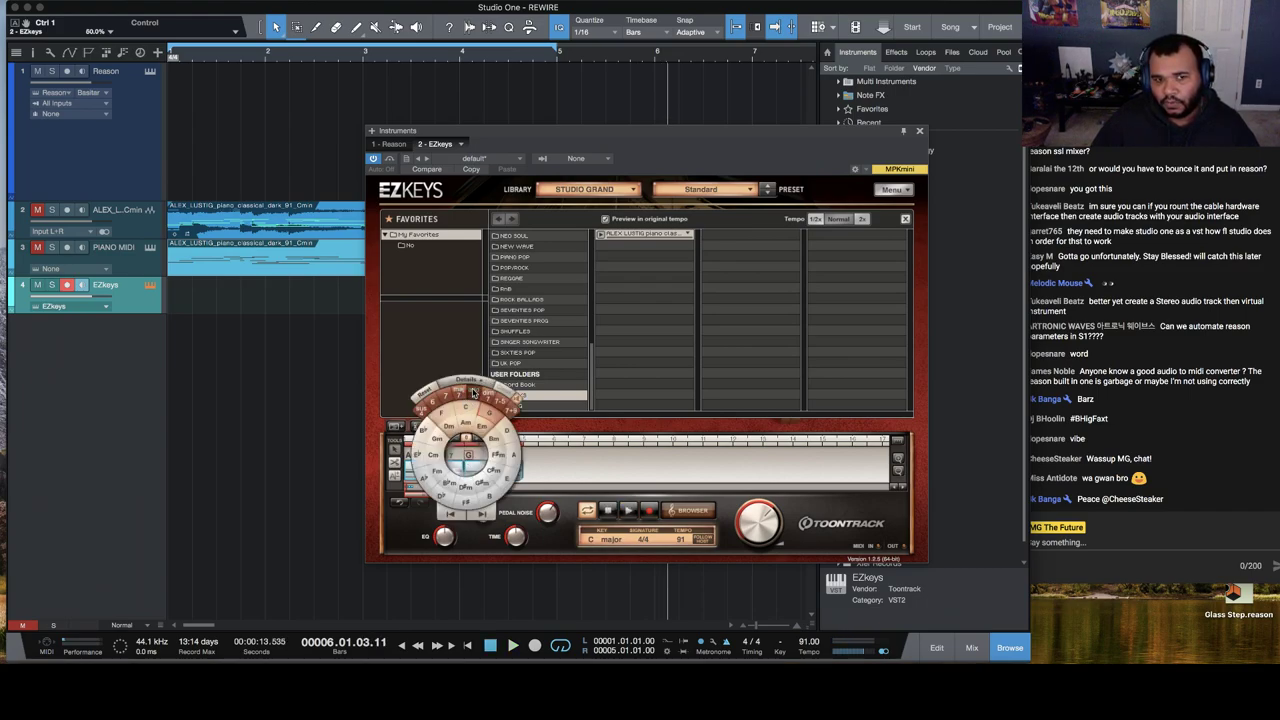
pyautogui.press('space')
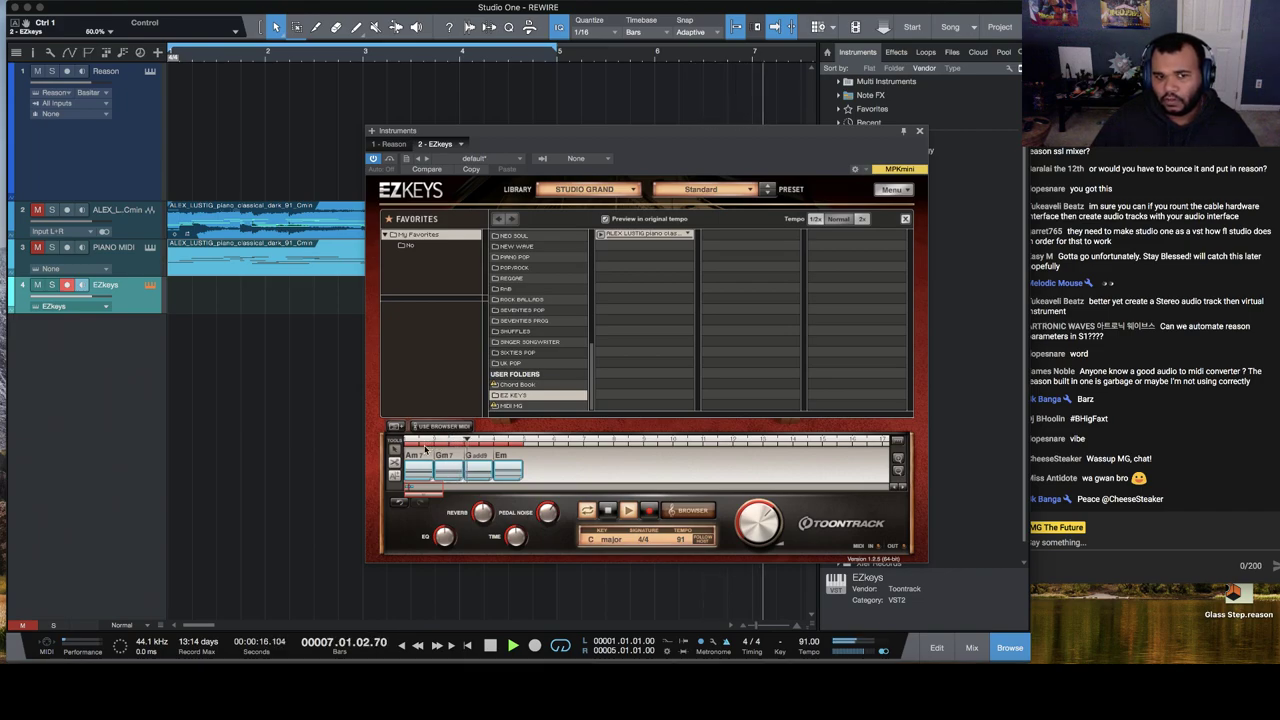
pyautogui.click(424, 449)
pyautogui.click(609, 511)
pyautogui.click(630, 511)
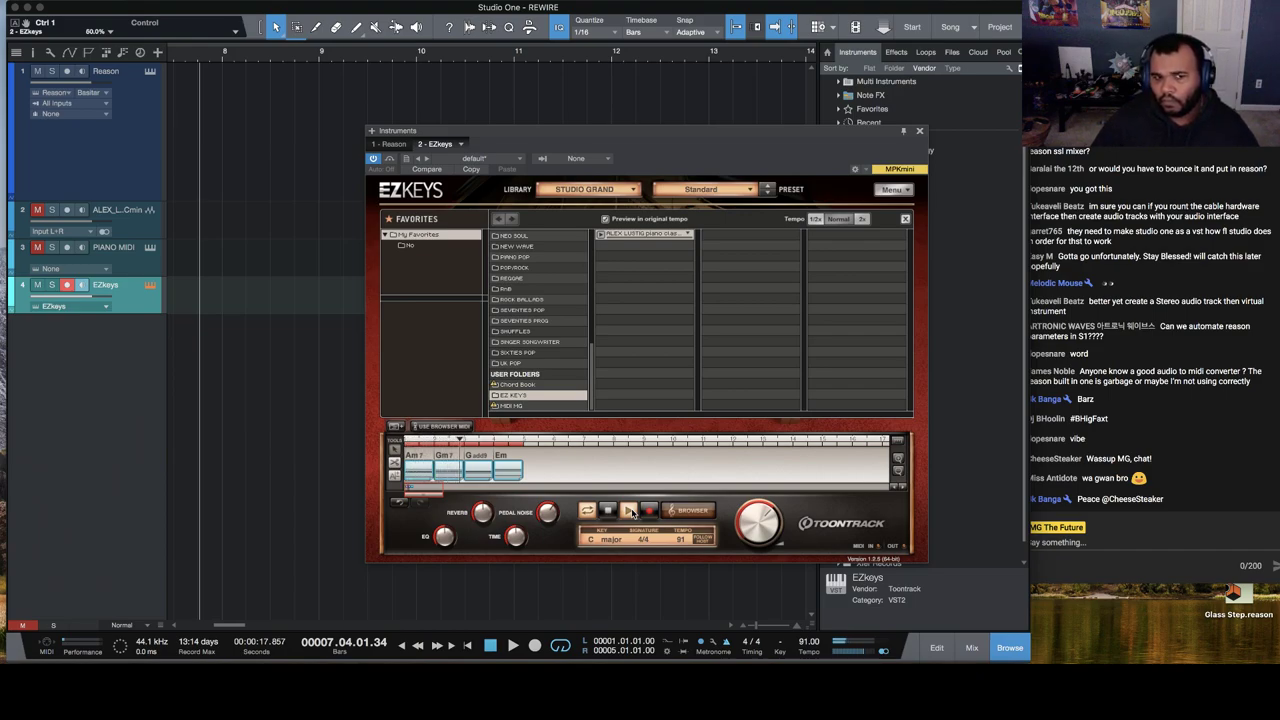
pyautogui.press('space')
pyautogui.press('space')
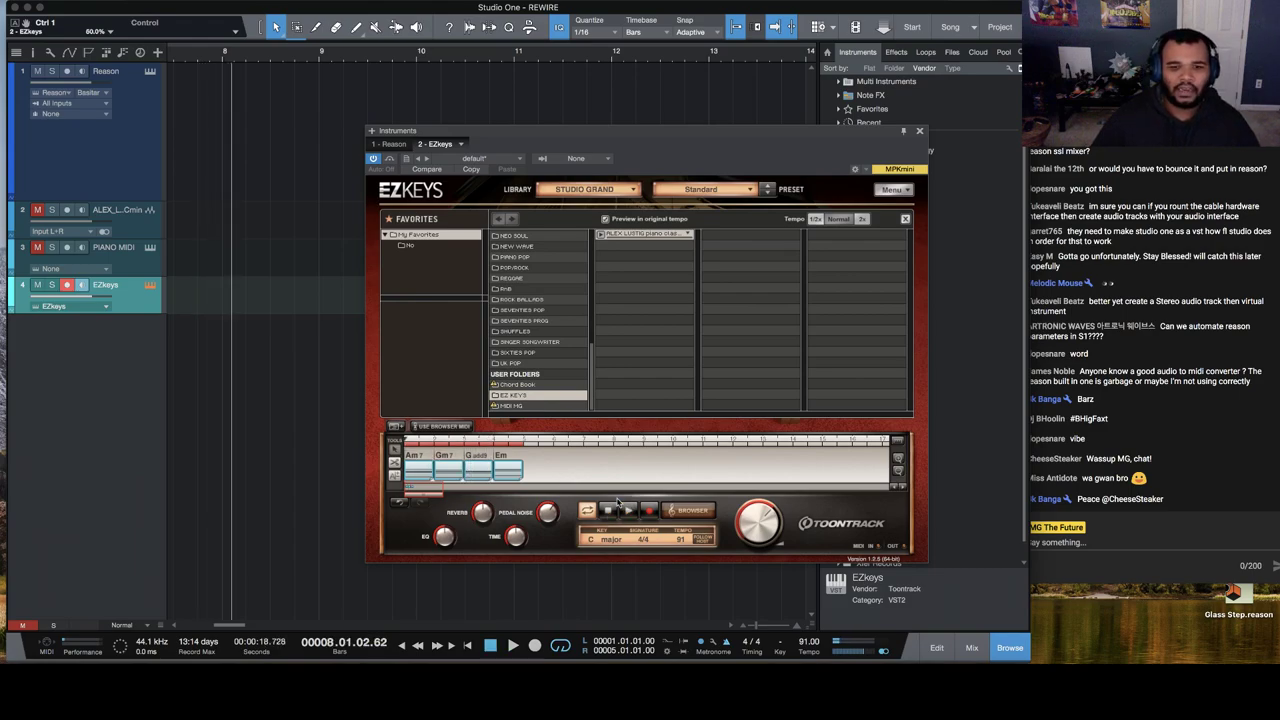
# Step: Change the third chord block to Fadd9, play the progression and stop playback
pyautogui.click(476, 457)
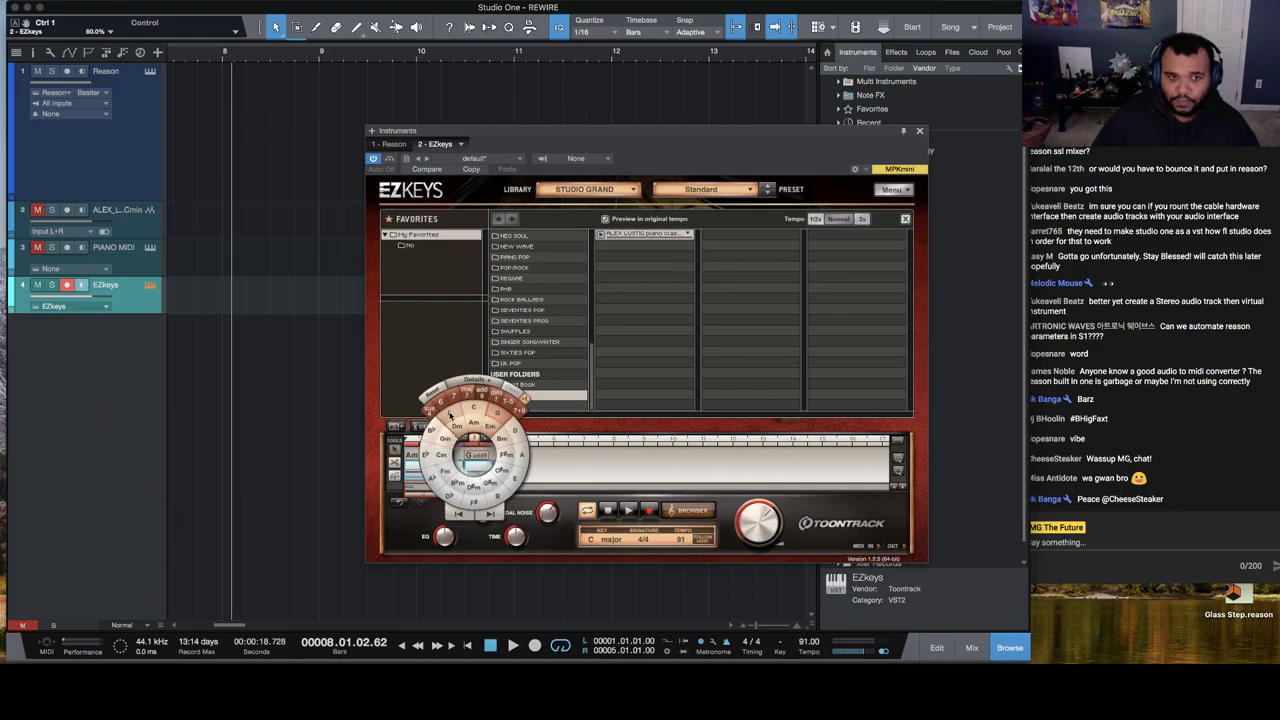
pyautogui.click(450, 414)
pyautogui.click(628, 511)
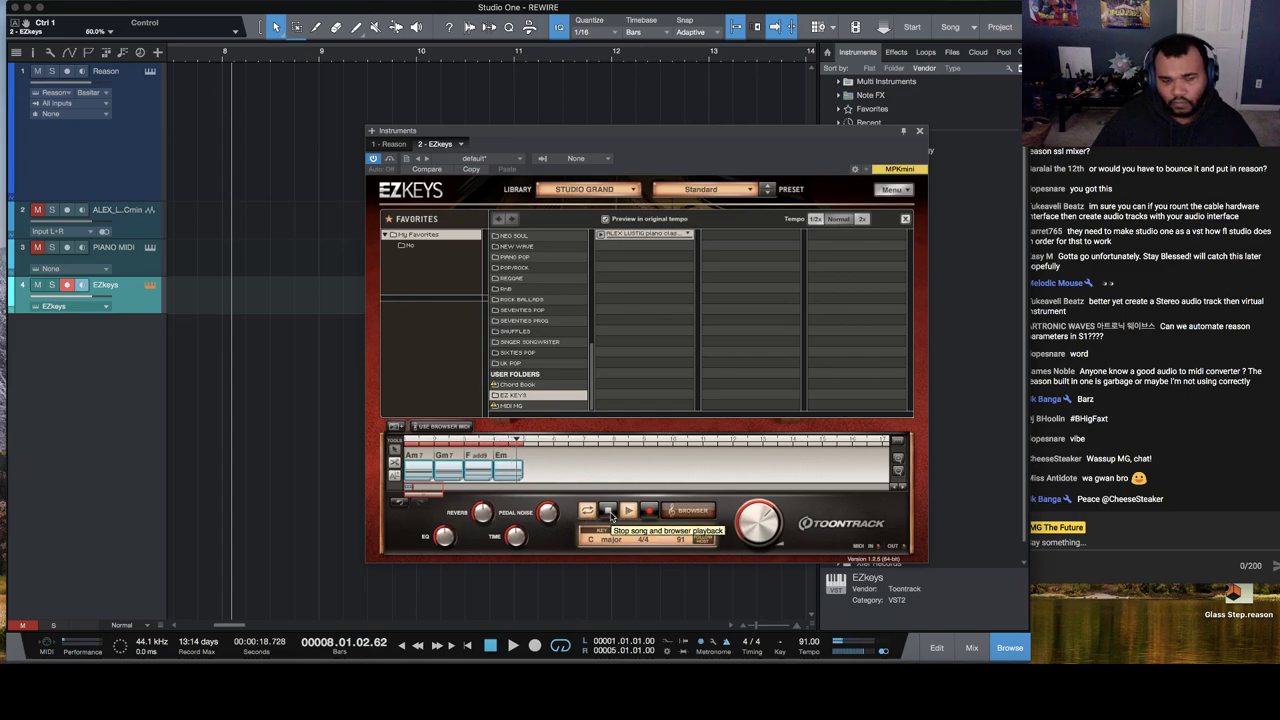
pyautogui.click(611, 515)
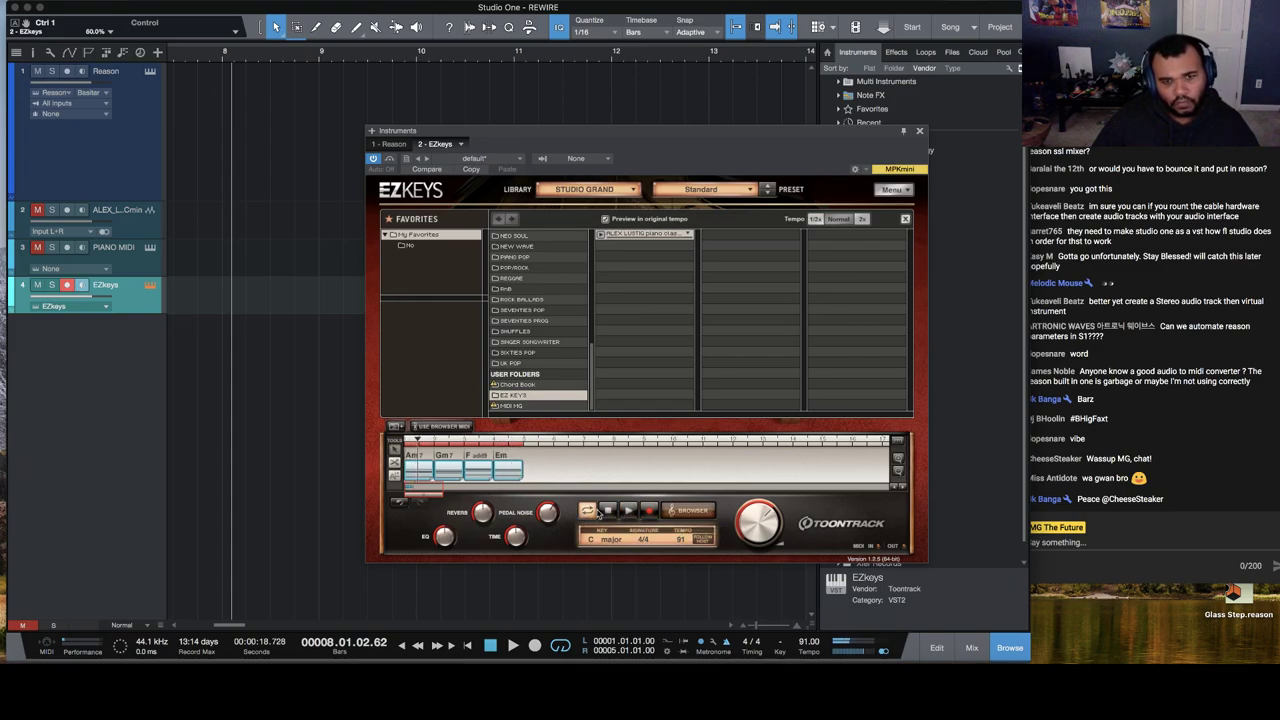
# Step: Change the fourth chord block to Em7, replace the song blocks' MIDI with the browser's piano classical MIDI and audition the result
pyautogui.click(500, 456)
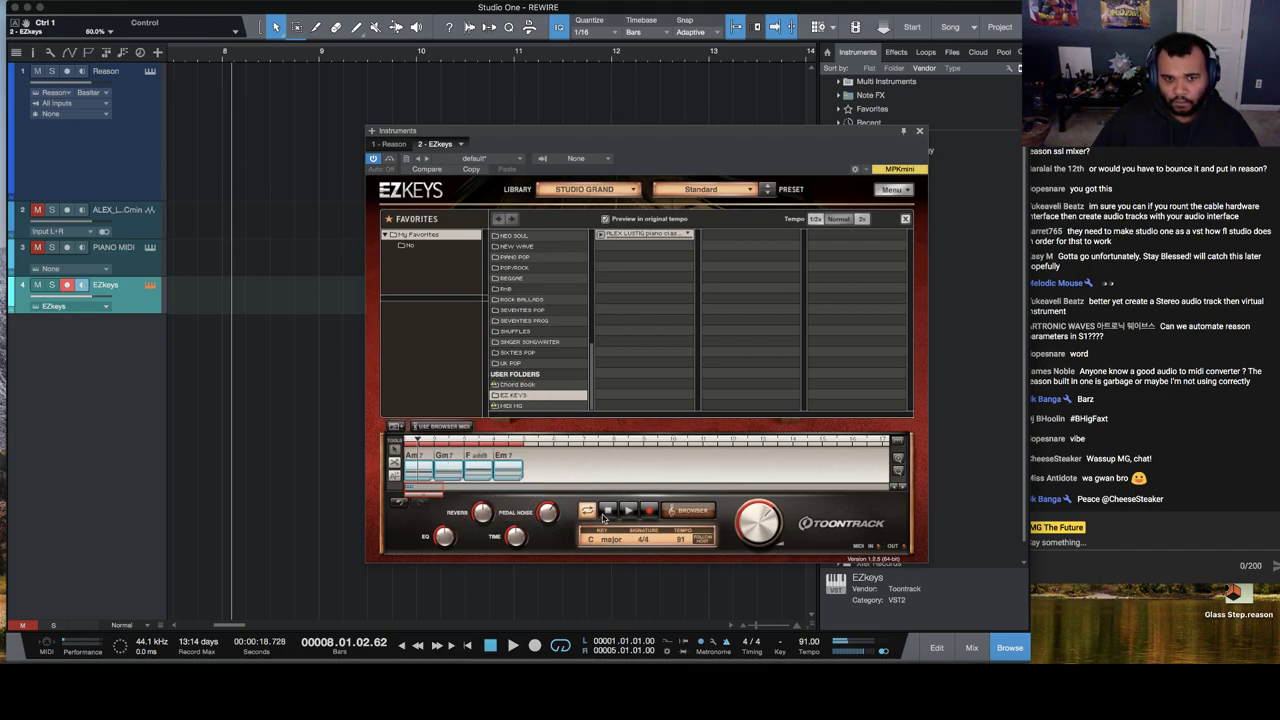
pyautogui.click(442, 426)
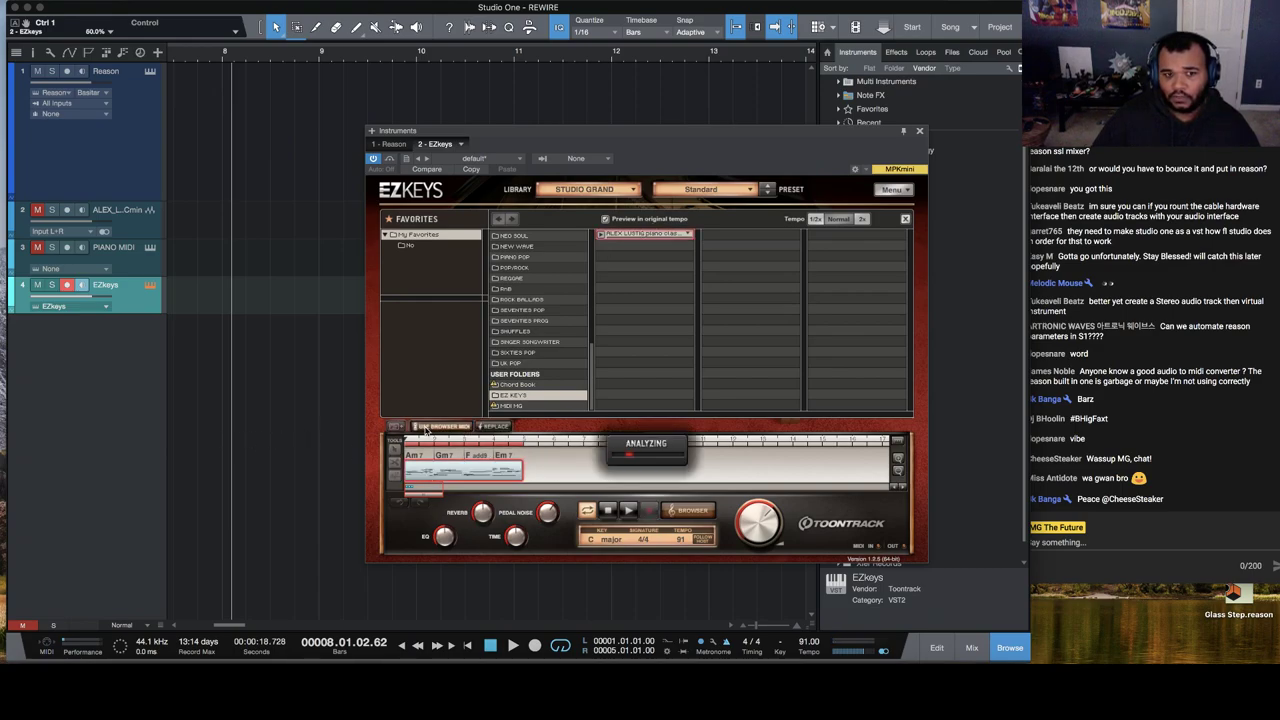
pyautogui.click(628, 511)
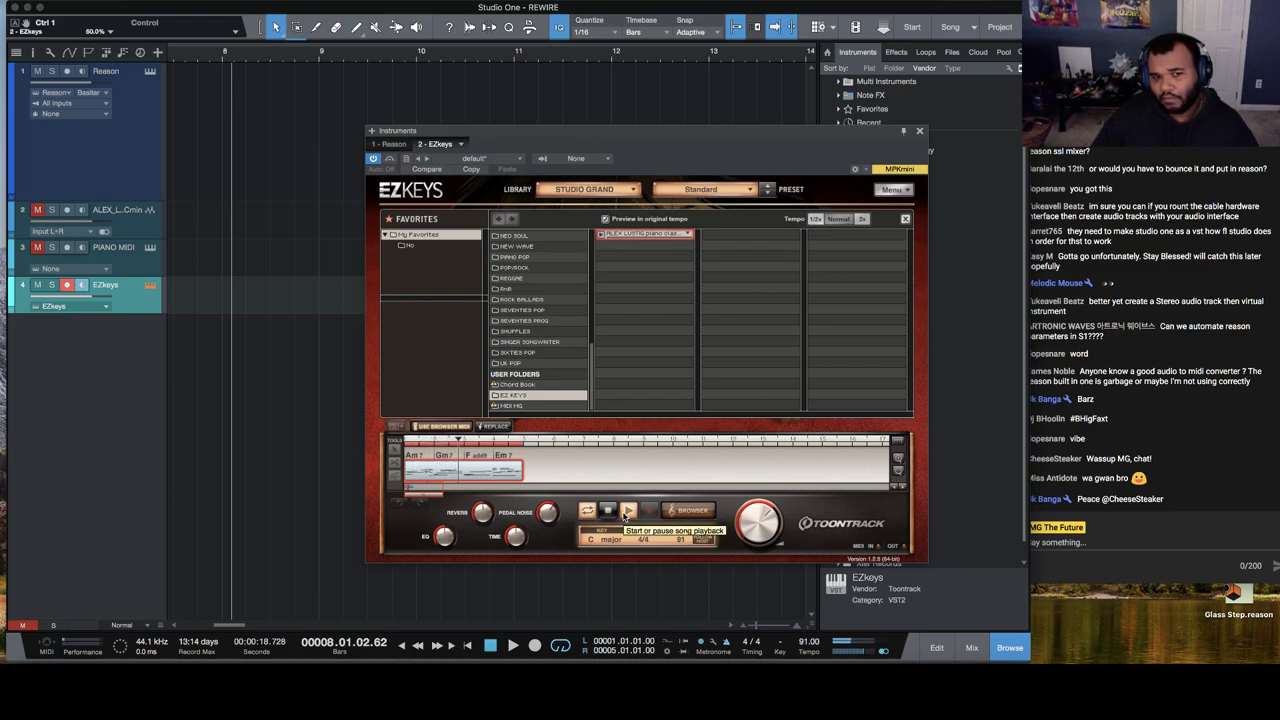
pyautogui.click(612, 513)
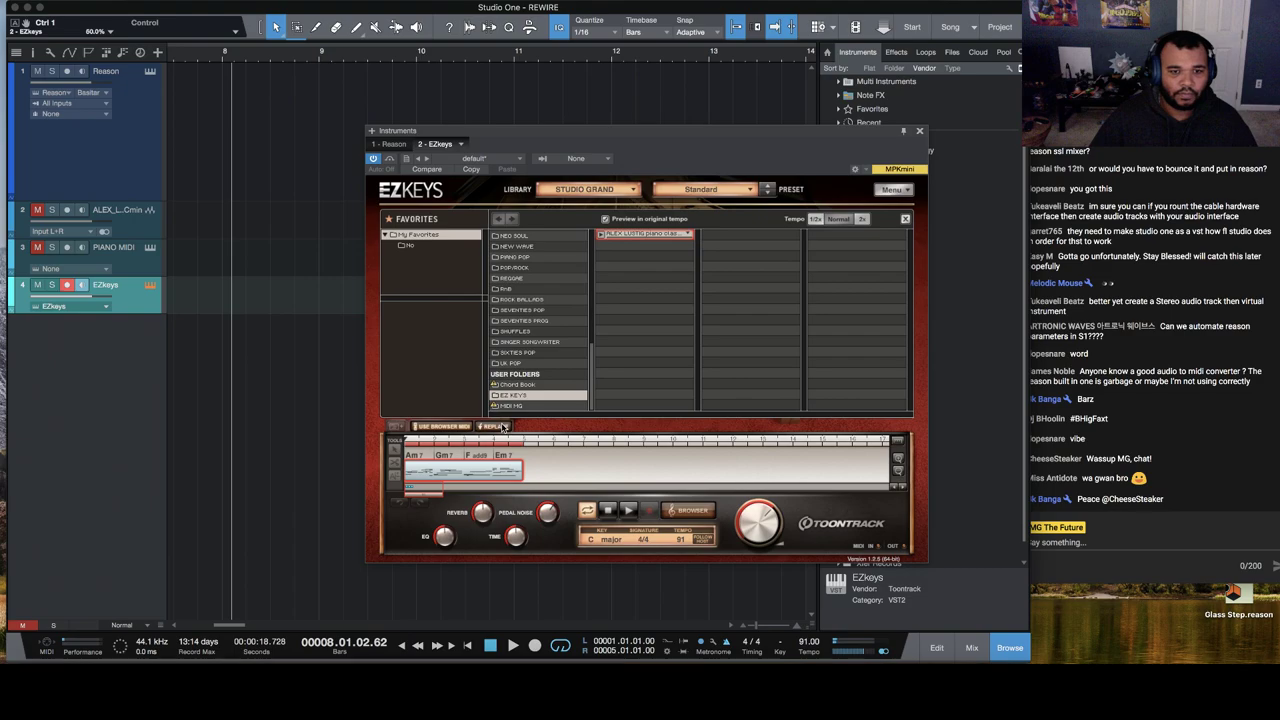
# Step: Close the EZkeys window and open the PIANO MIDI track's clip in the note editor
pyautogui.hscroll(-5, 212, 418)
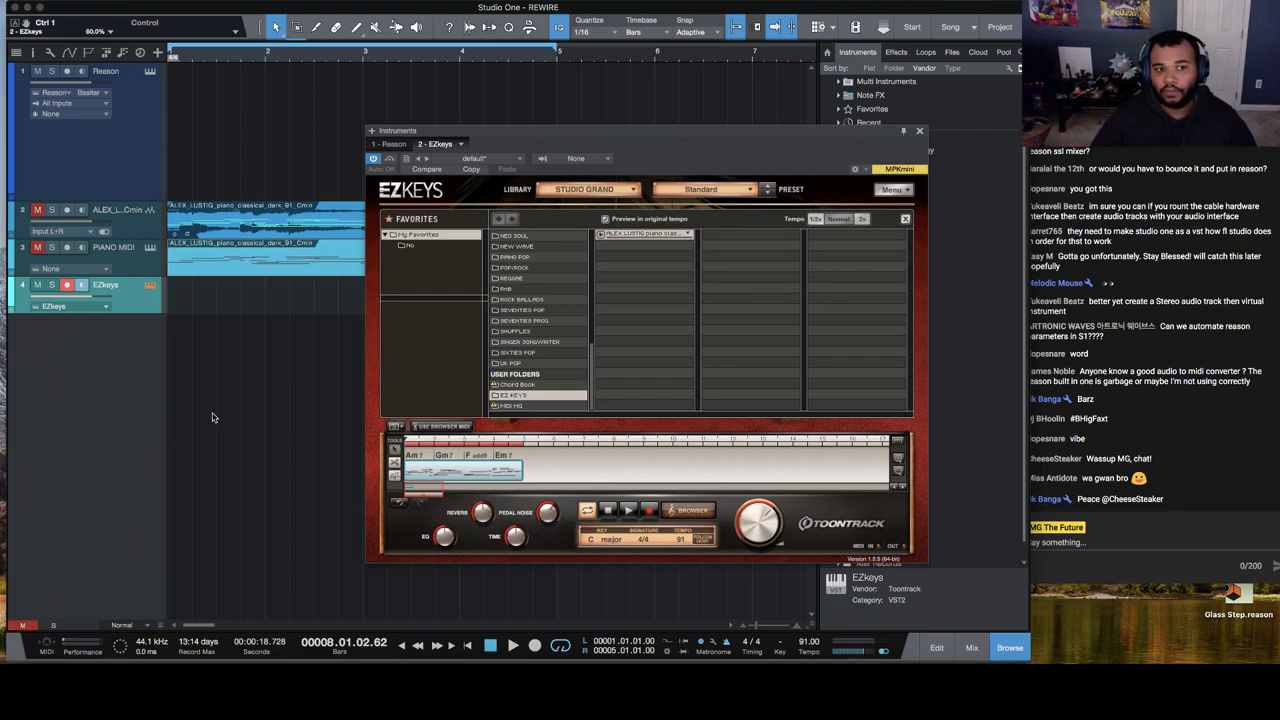
pyautogui.click(291, 254)
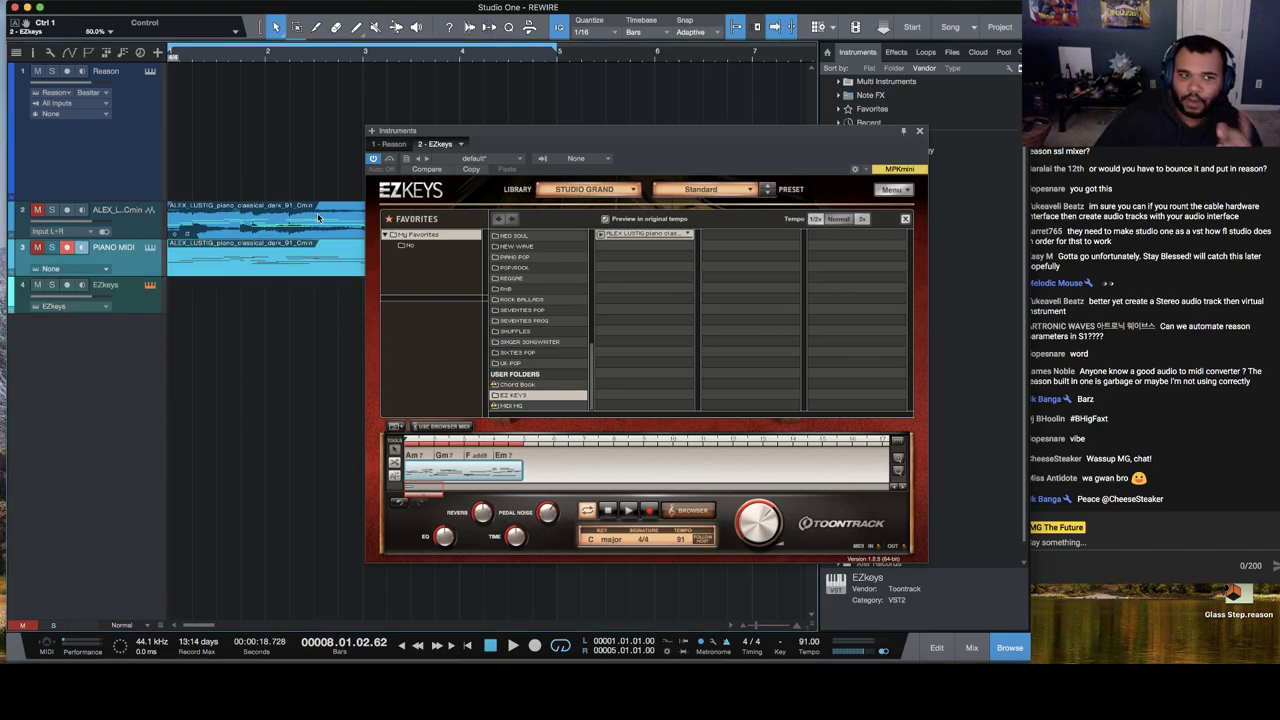
pyautogui.keyDown('shift'); pyautogui.click(311, 213); pyautogui.keyUp('shift')
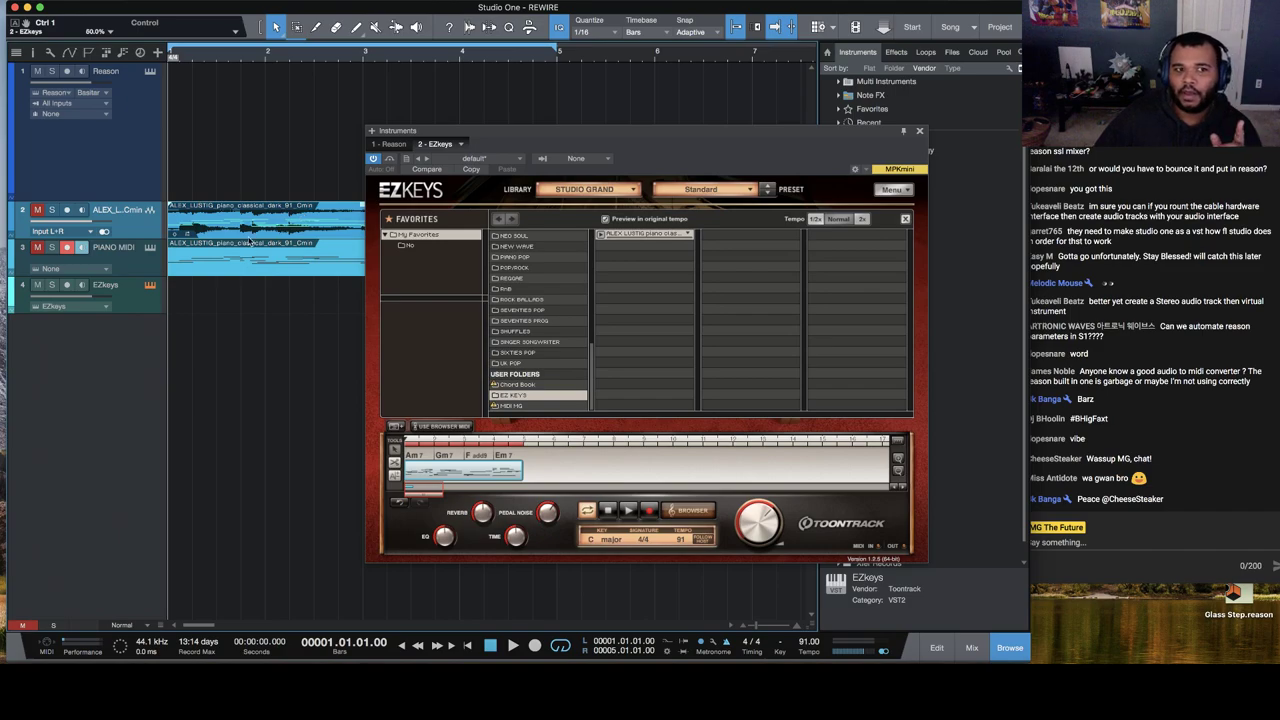
pyautogui.click(920, 133)
pyautogui.doubleClick(342, 258)
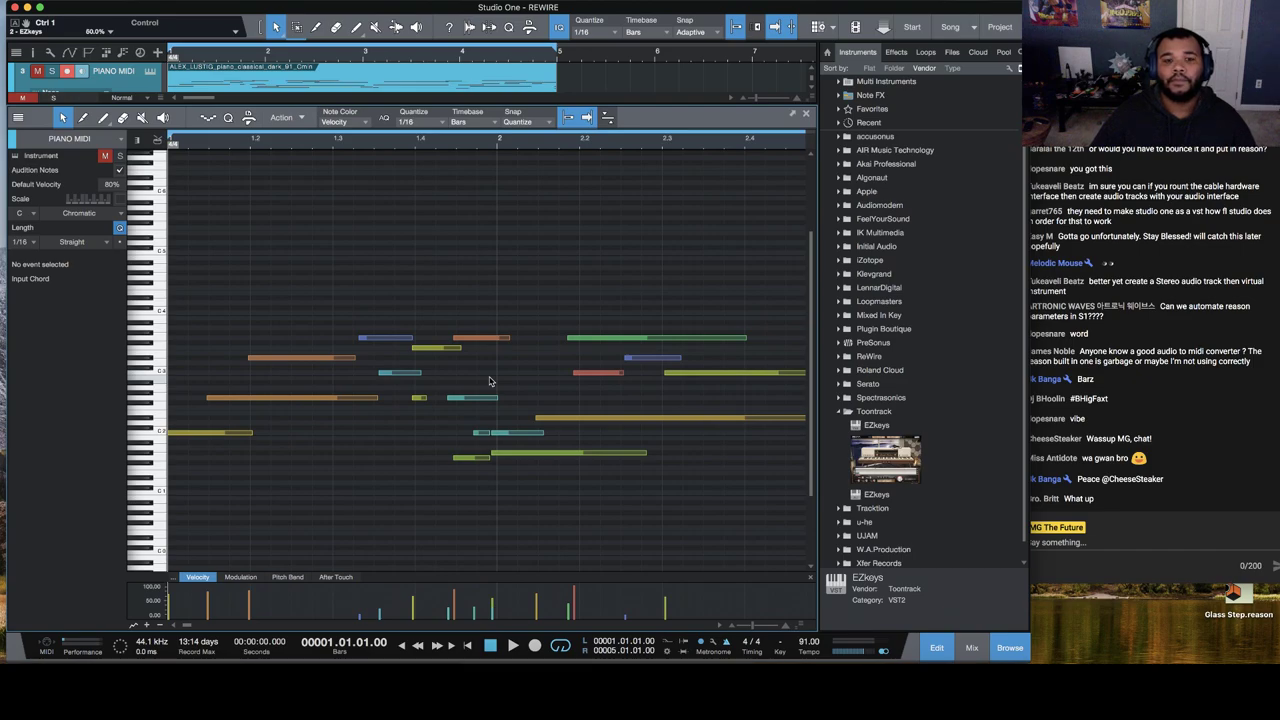
# Step: Move the notes that start slightly before bars 2 and 3 of the PIANO MIDI clip onto the bar lines
pyautogui.click(468, 457)
pyautogui.moveTo(531, 291); pyautogui.dragTo(709, 509)
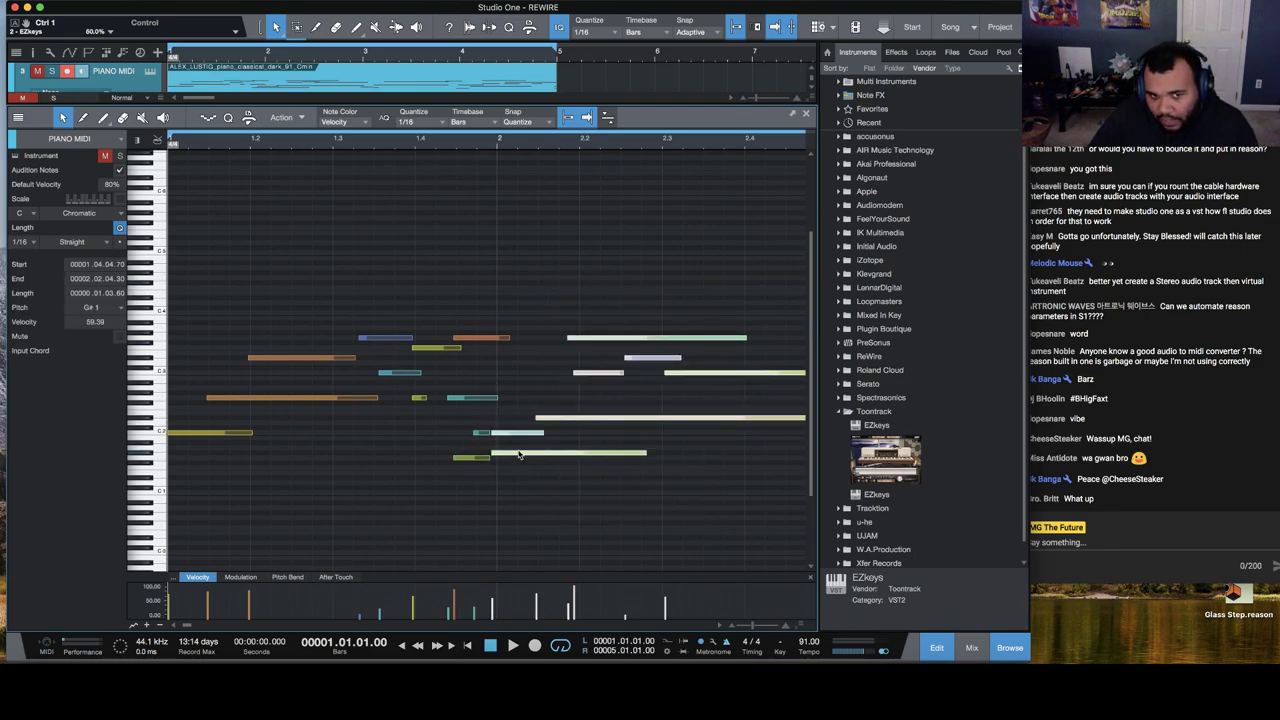
pyautogui.moveTo(520, 456); pyautogui.dragTo(350, 482)
pyautogui.hscroll(5, 571, 492)
pyautogui.click(420, 446)
pyautogui.moveTo(420, 446); pyautogui.dragTo(413, 449)
pyautogui.hscroll(5, 413, 449)
pyautogui.moveTo(610, 420); pyautogui.dragTo(699, 550)
pyautogui.hscroll(-1, 690, 530)
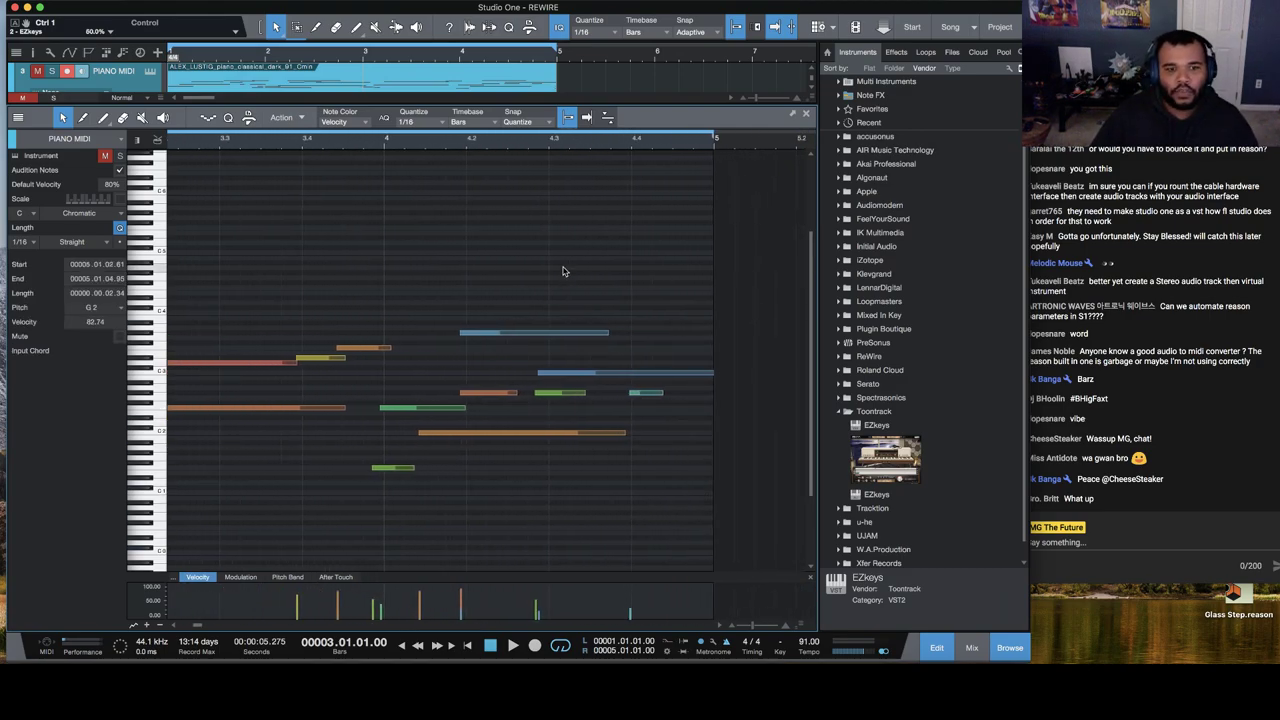
# Step: Align the two notes just before bar 4 with the start of that bar and close the note editor
pyautogui.moveTo(386, 469); pyautogui.dragTo(401, 472)
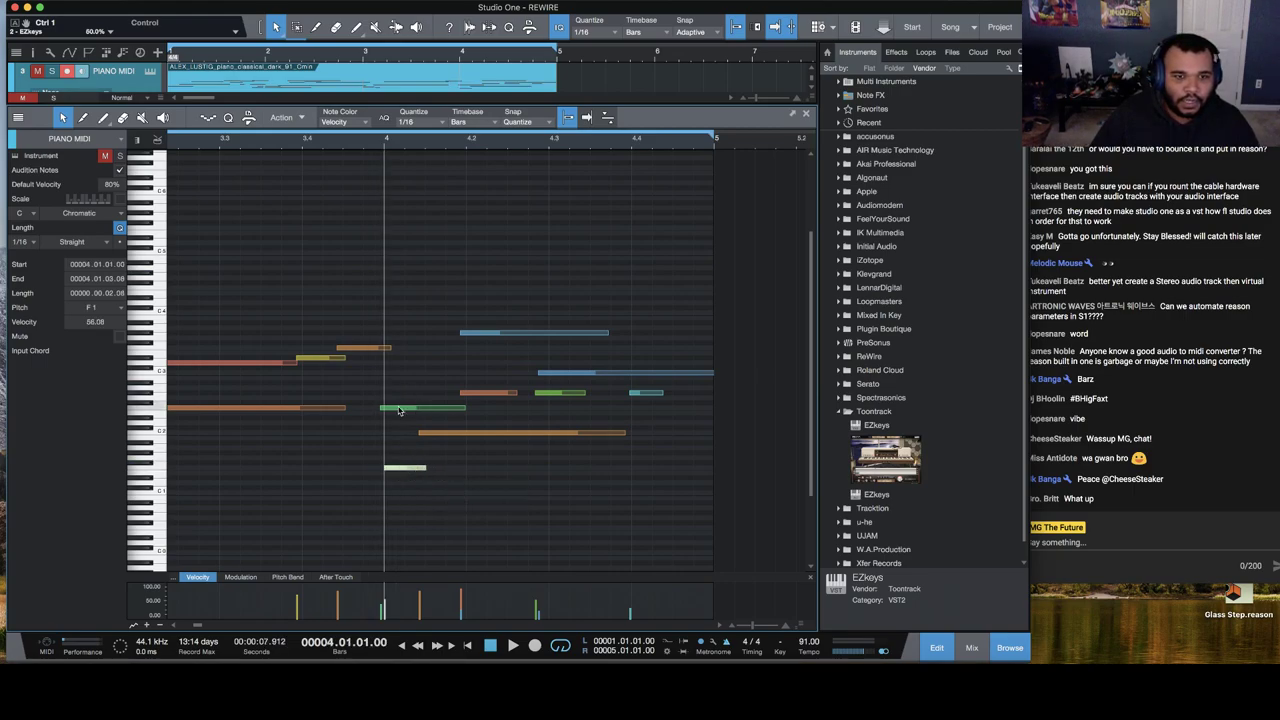
pyautogui.click(520, 509)
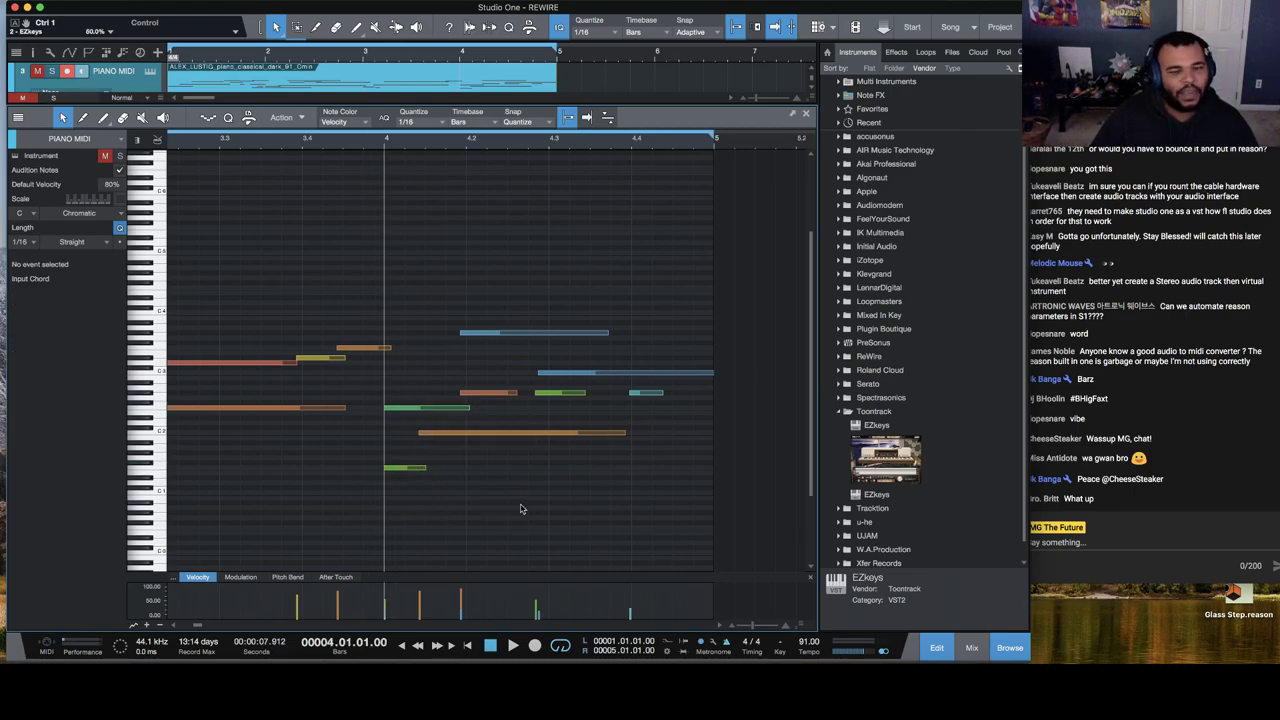
pyautogui.click(808, 116)
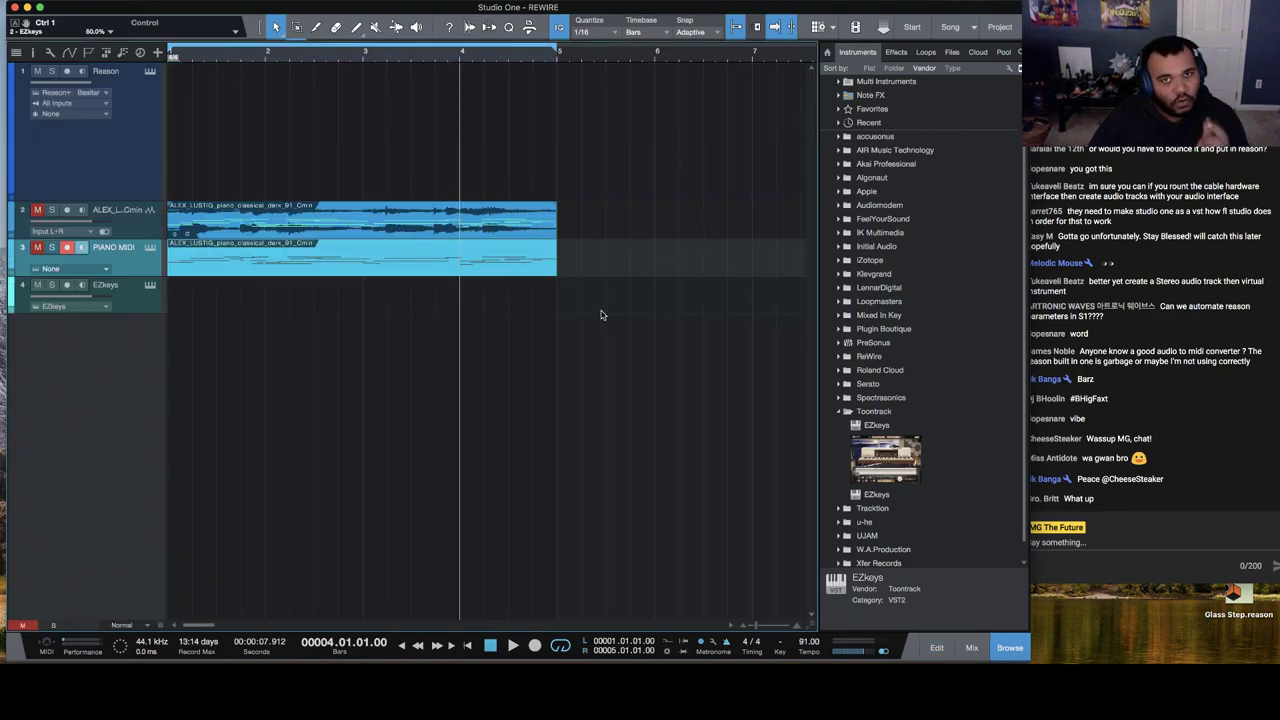
# Step: Export the reworked EZkeys song block as MIDI to a new track at bar 1 below the EZkeys track and close EZkeys
pyautogui.click(151, 288)
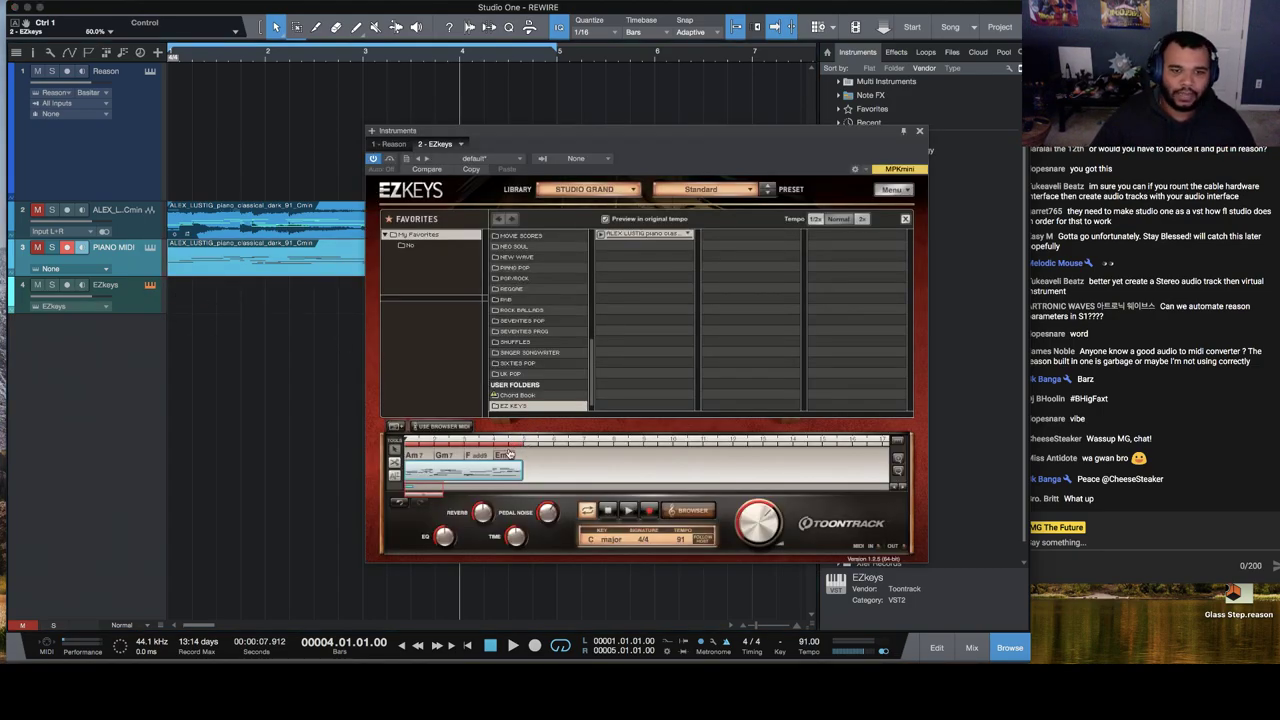
pyautogui.moveTo(490, 475); pyautogui.dragTo(206, 334)
pyautogui.click(921, 133)
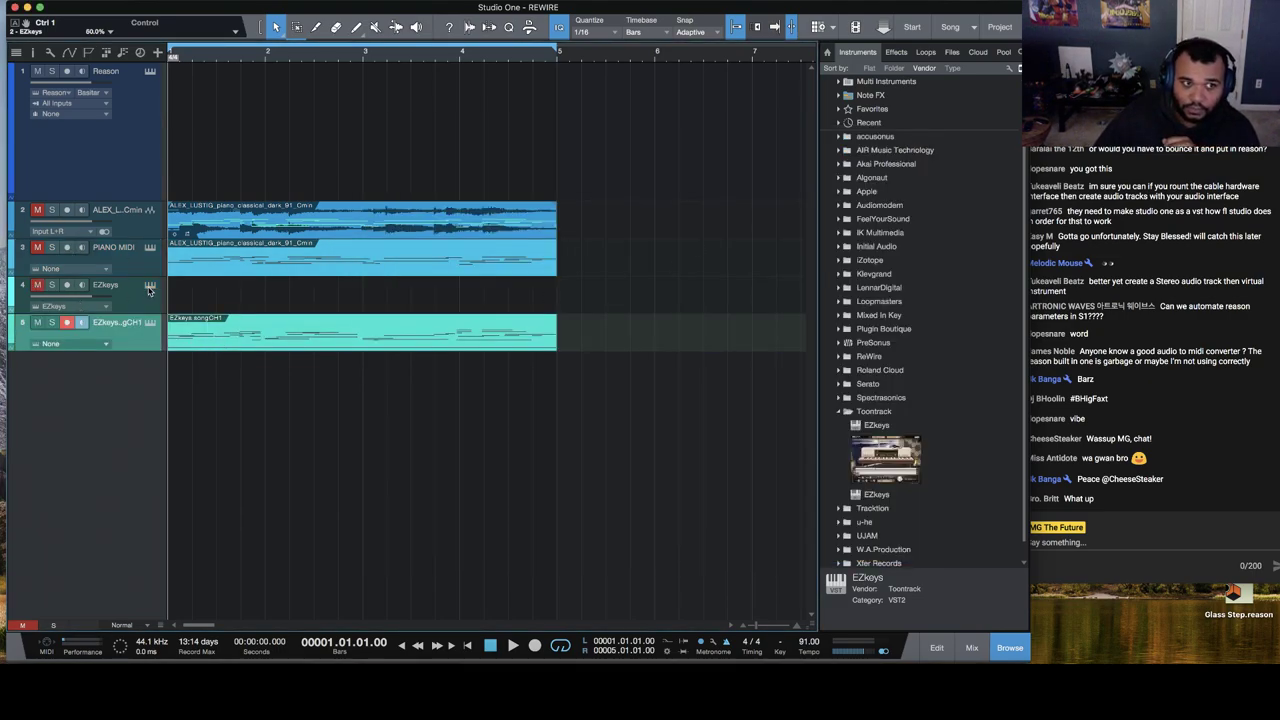
pyautogui.press('F11')
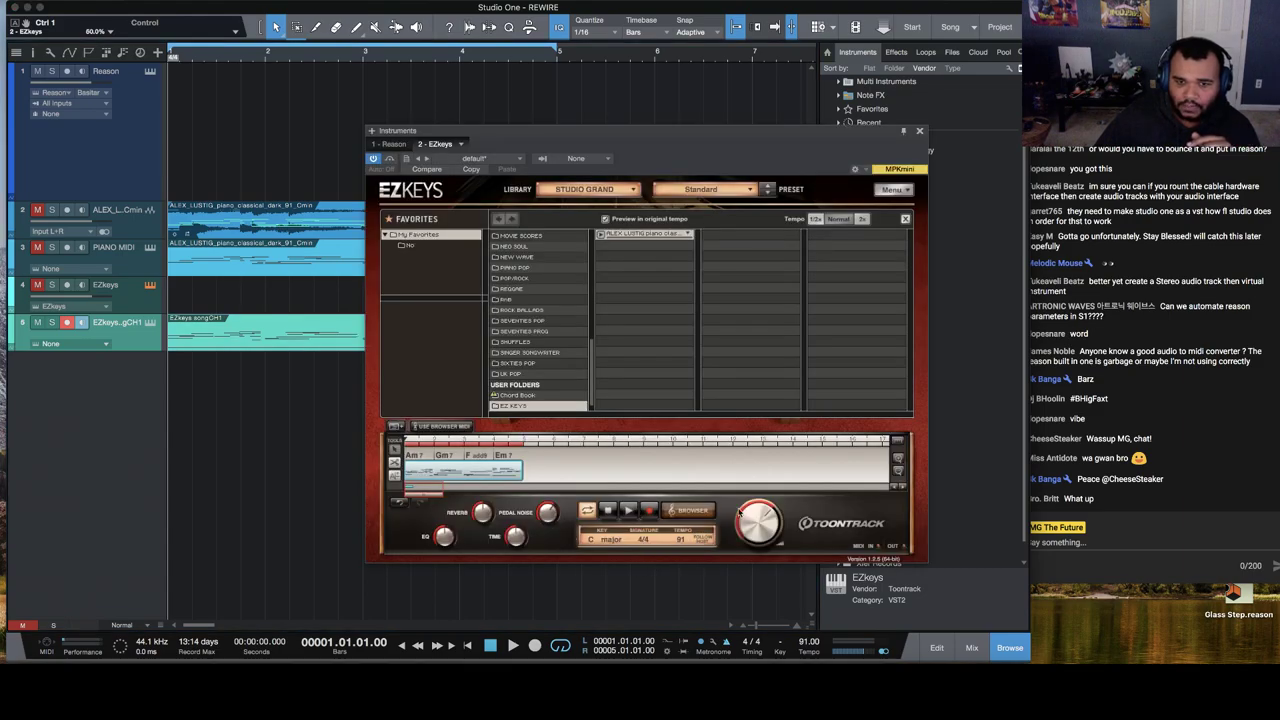
pyautogui.click(920, 131)
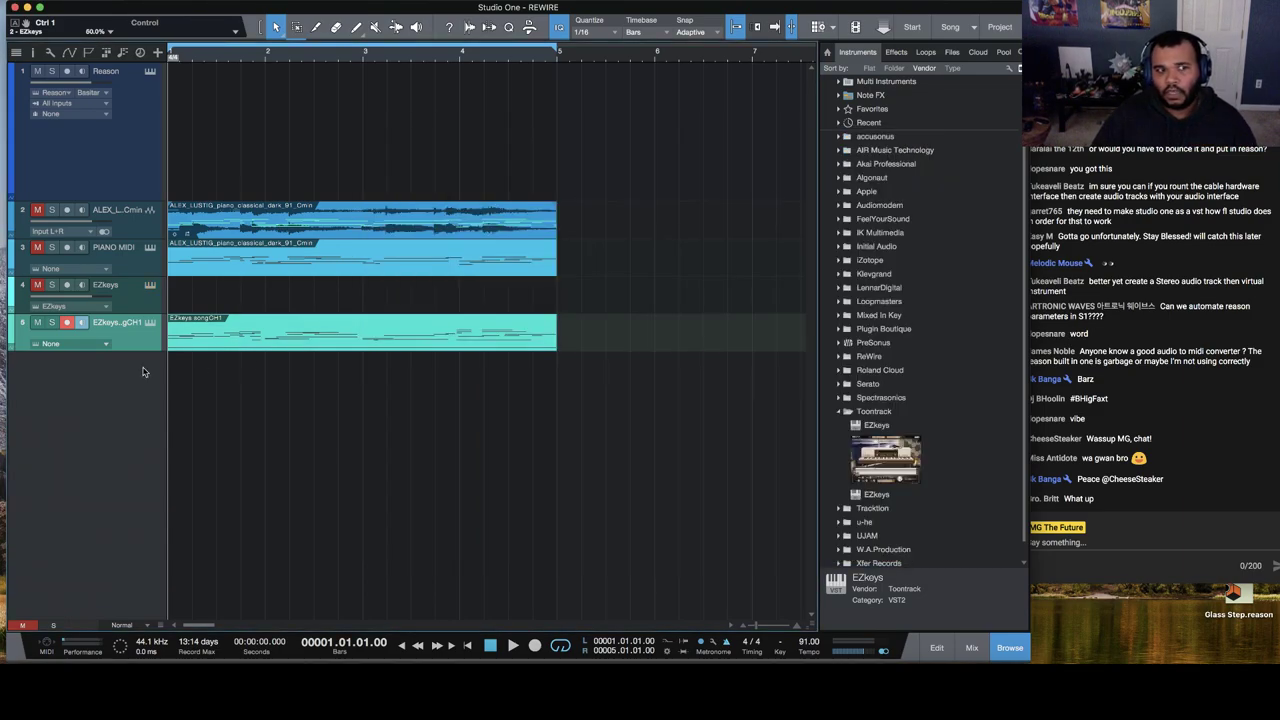
# Step: Rename the new track holding the exported EZkeys clip as PIANO
pyautogui.doubleClick(116, 323)
pyautogui.write('P')
pyautogui.press('Return')
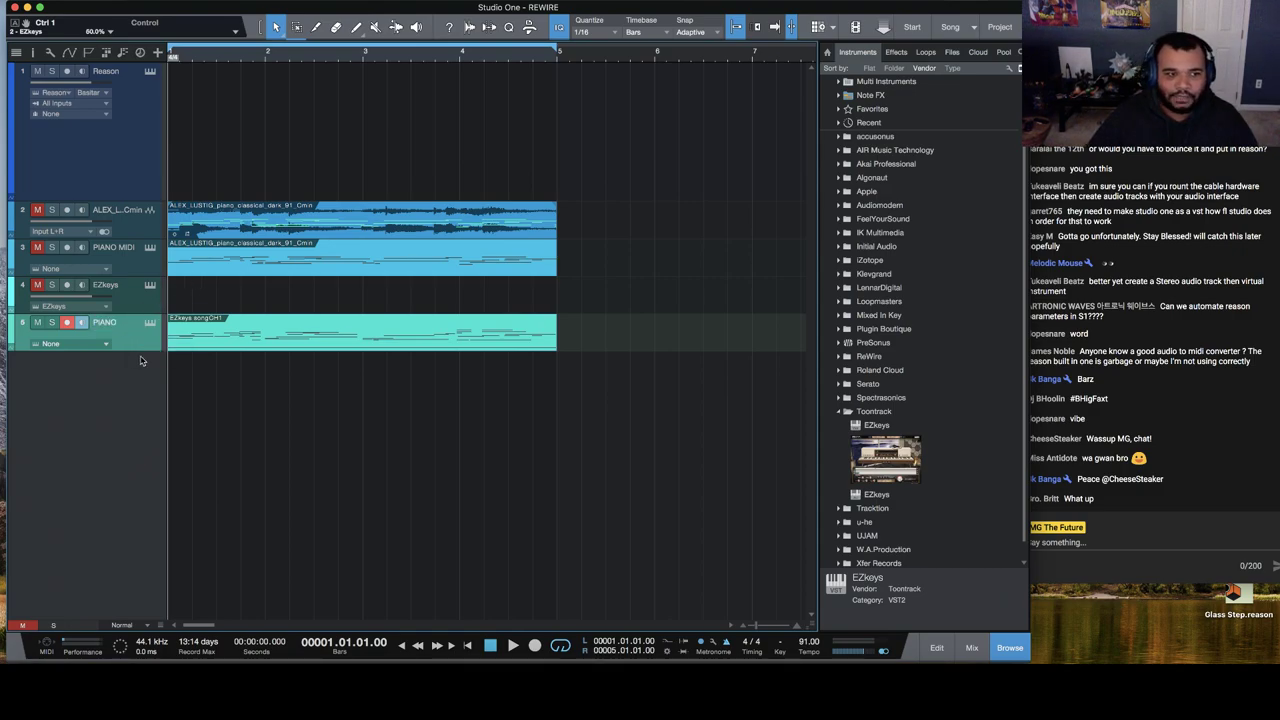
# Step: Enlarge the PIANO track, route its output to Reason's PIANO 2 with its input on All Inputs, and play it briefly
pyautogui.moveTo(153, 350); pyautogui.dragTo(138, 436)
pyautogui.click(91, 356)
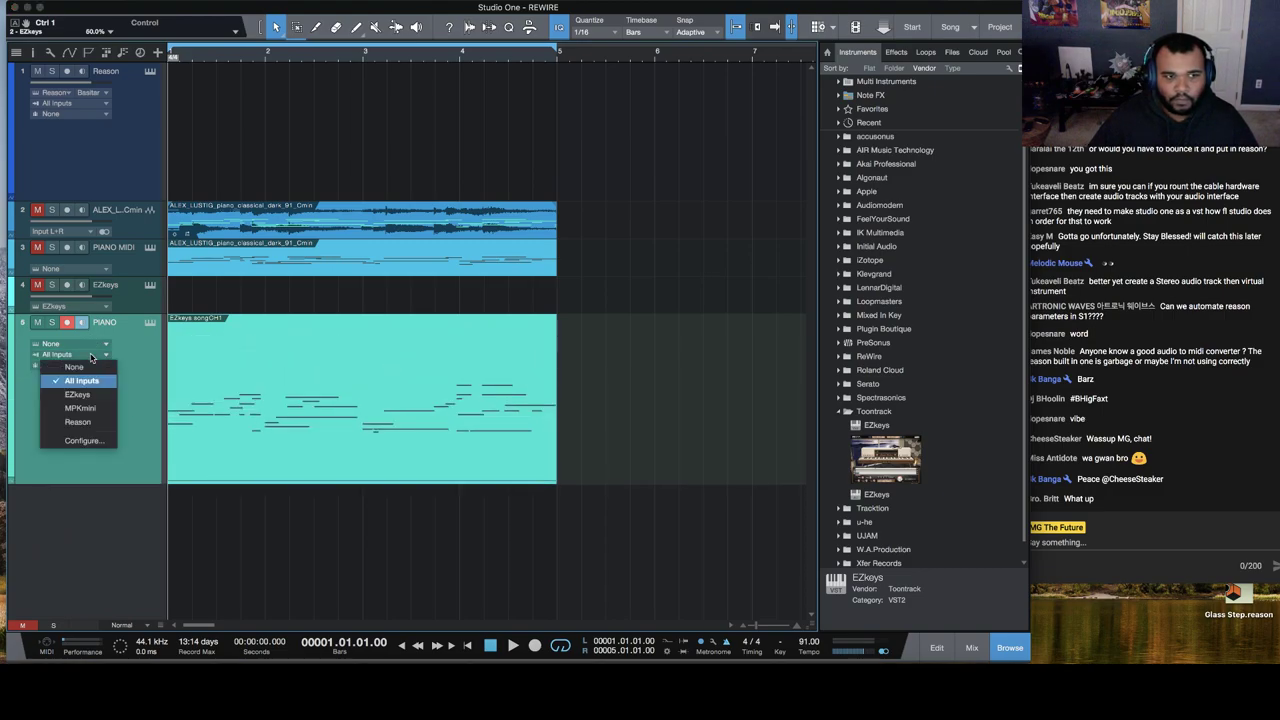
pyautogui.click(90, 421)
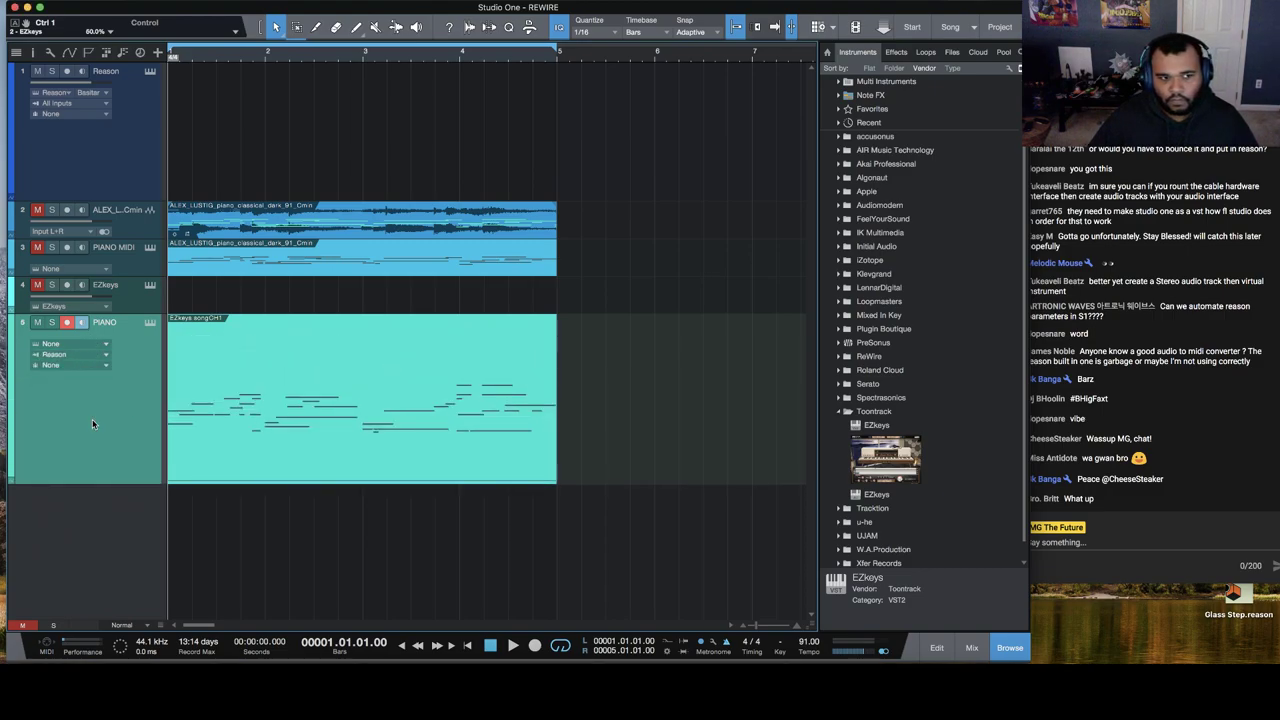
pyautogui.click(102, 347)
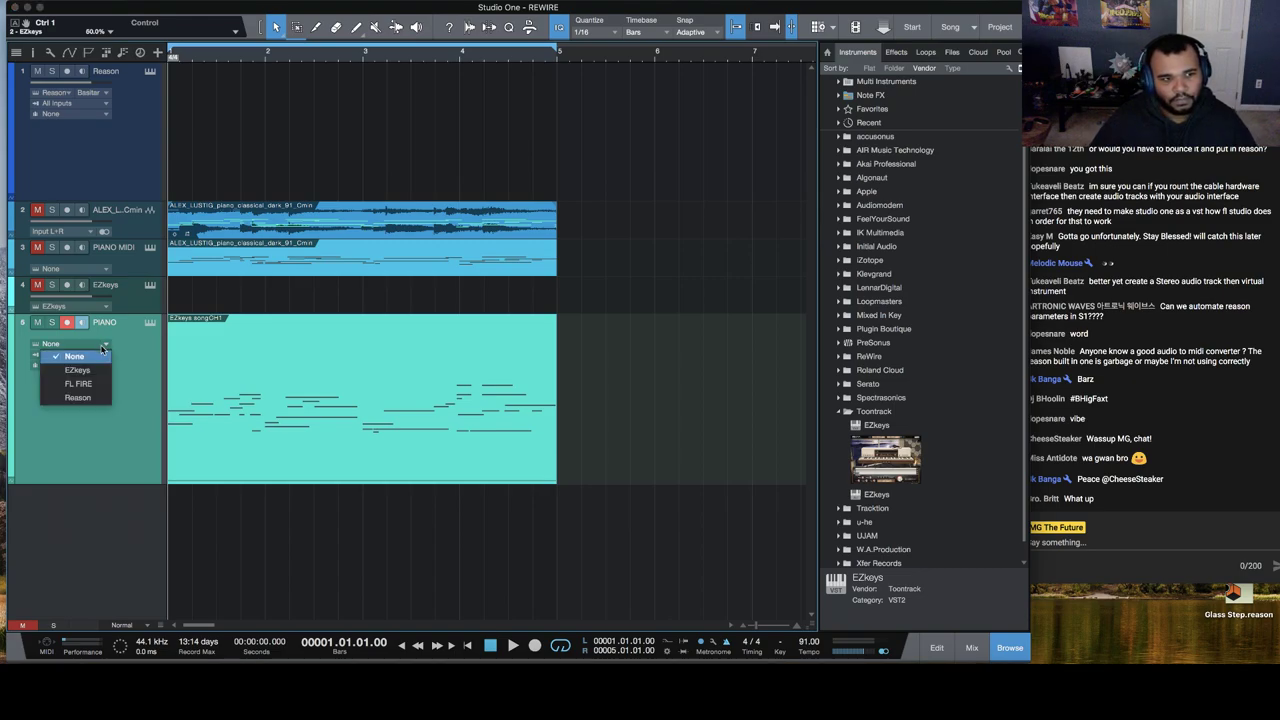
pyautogui.click(80, 397)
pyautogui.click(107, 345)
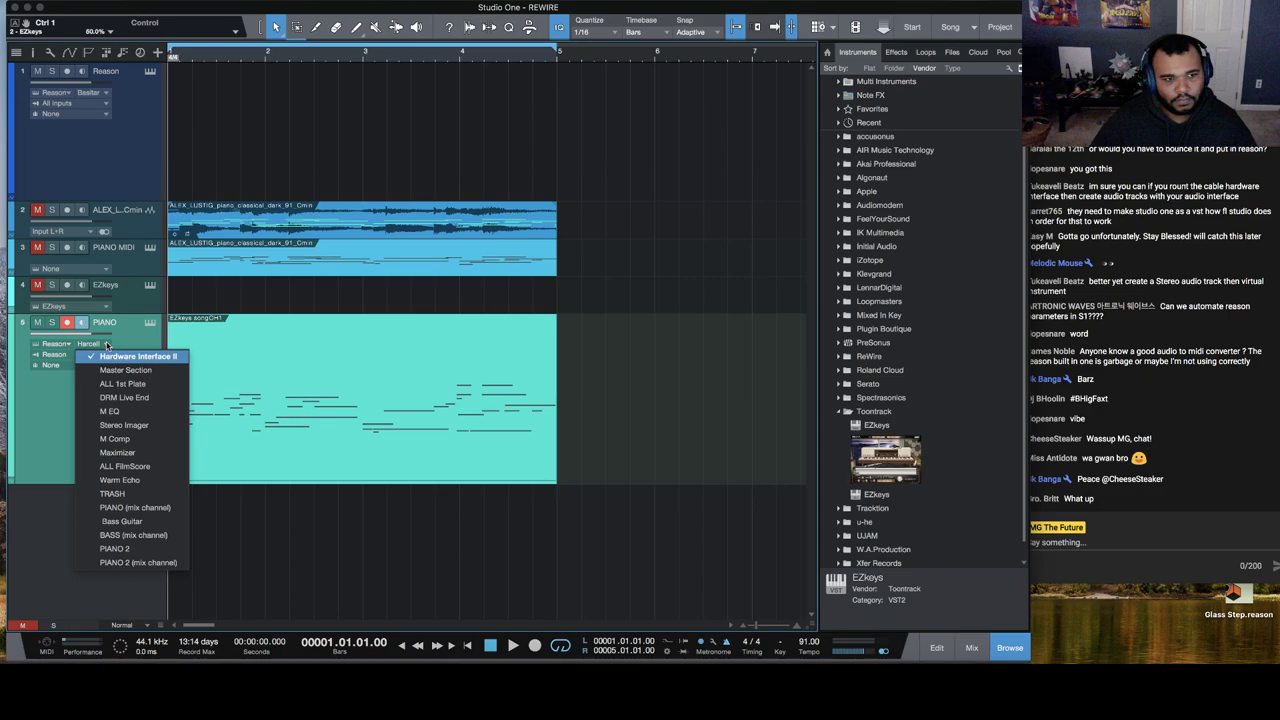
pyautogui.click(114, 548)
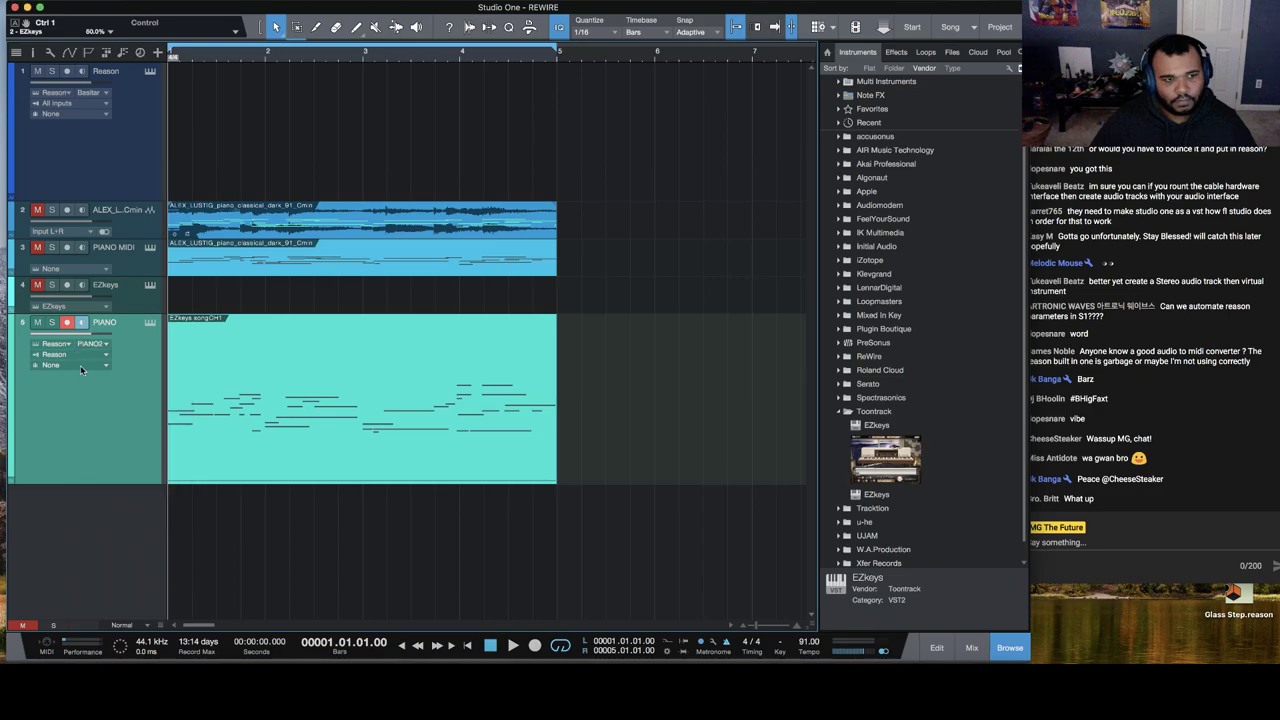
pyautogui.press('space')
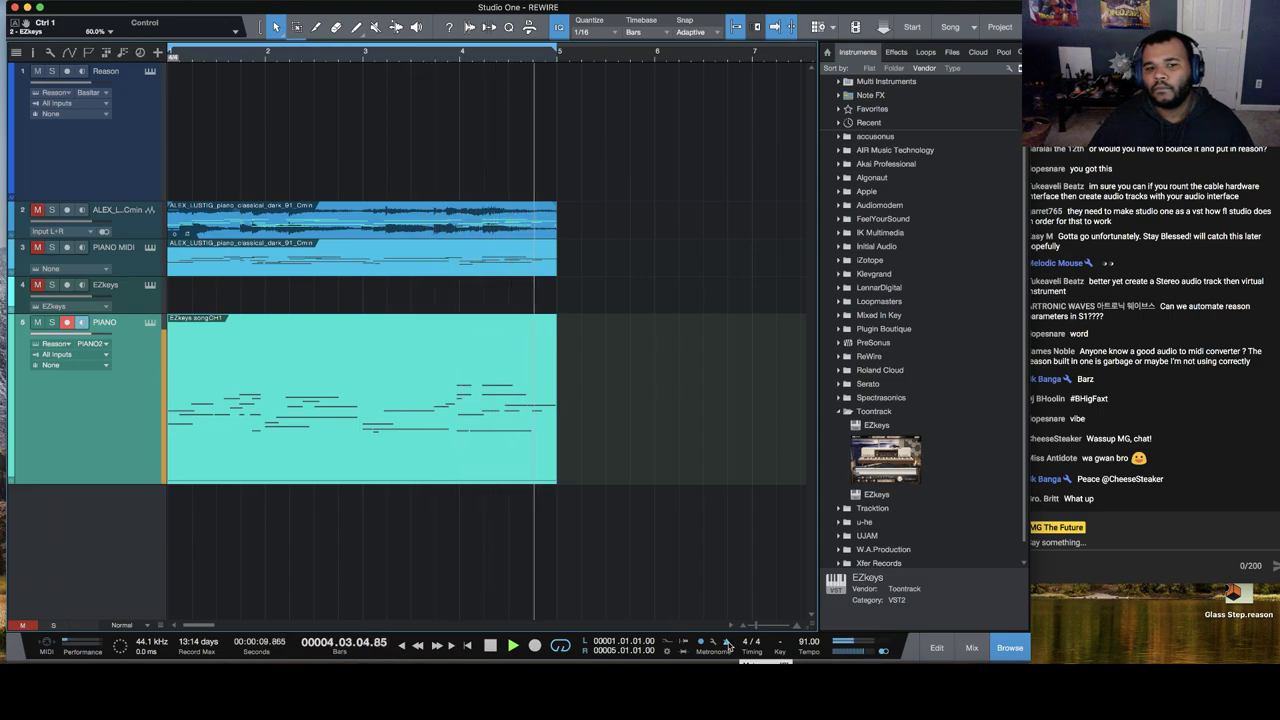
pyautogui.press('space')
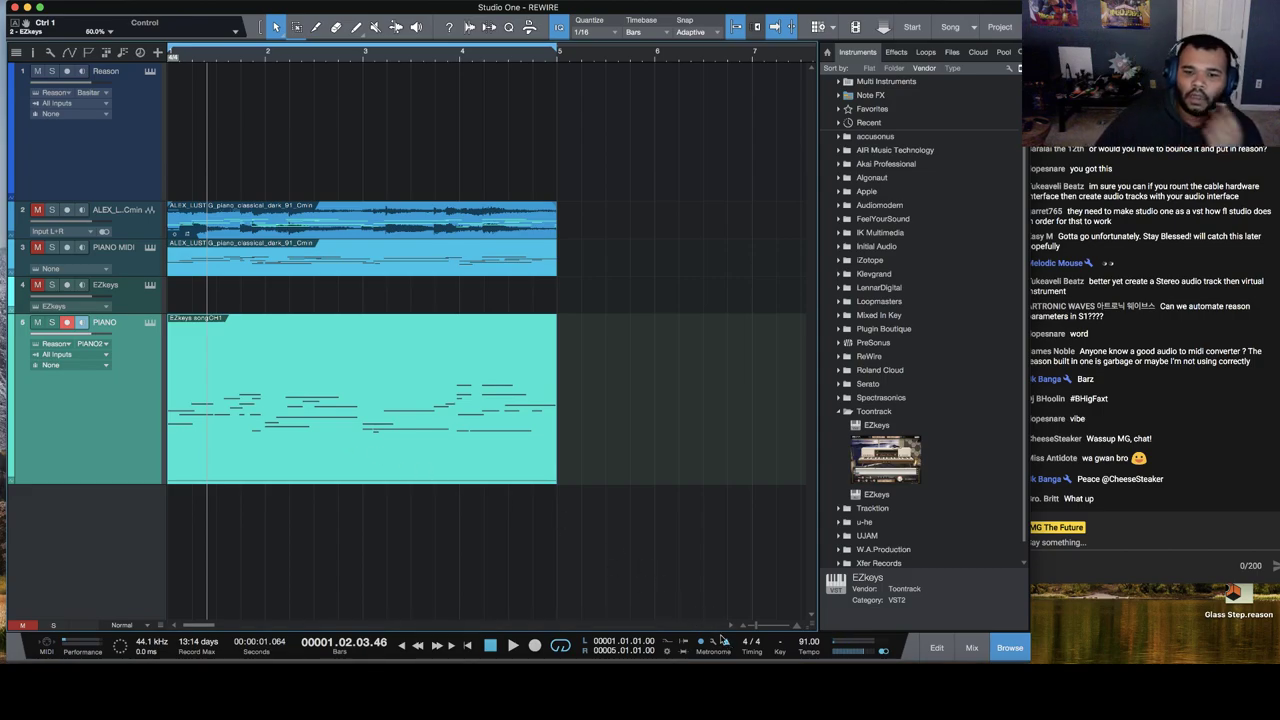
# Step: Examine all notes of the PIANO clip in the note editor while playing it from the start, and close the editor
pyautogui.doubleClick(448, 456)
pyautogui.scroll(1, 401, 448)
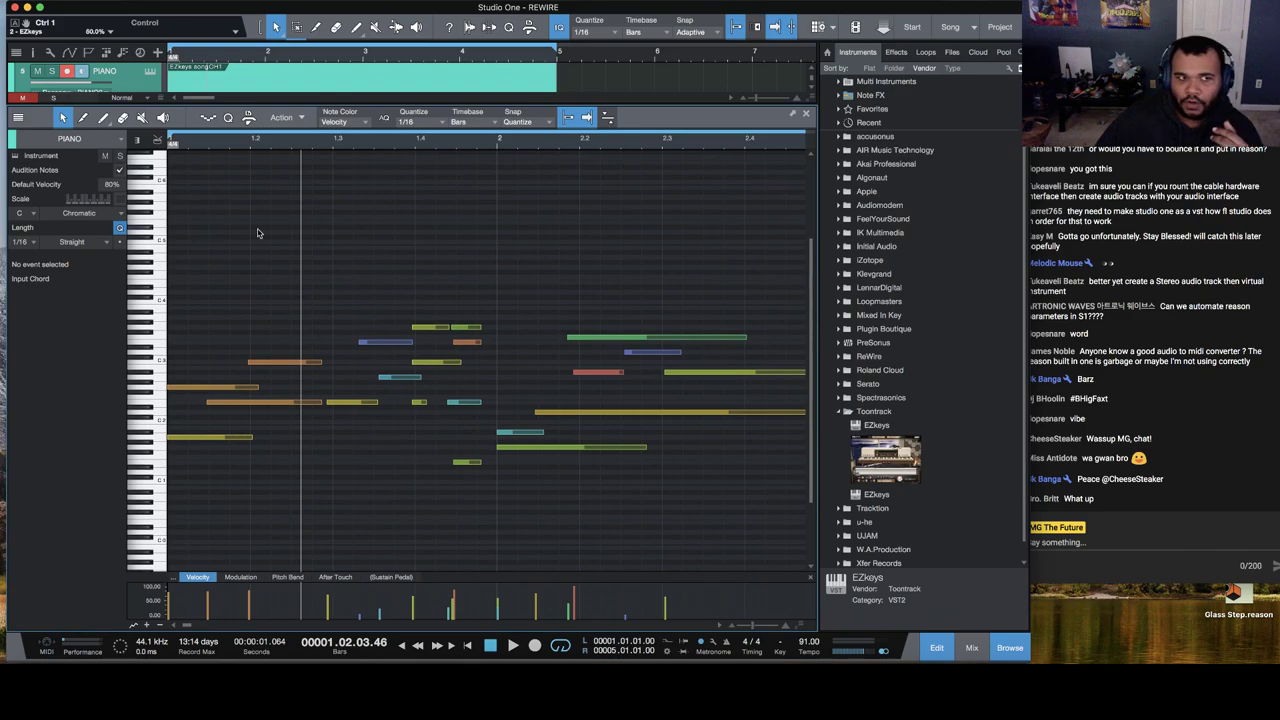
pyautogui.moveTo(755, 625); pyautogui.dragTo(748, 628)
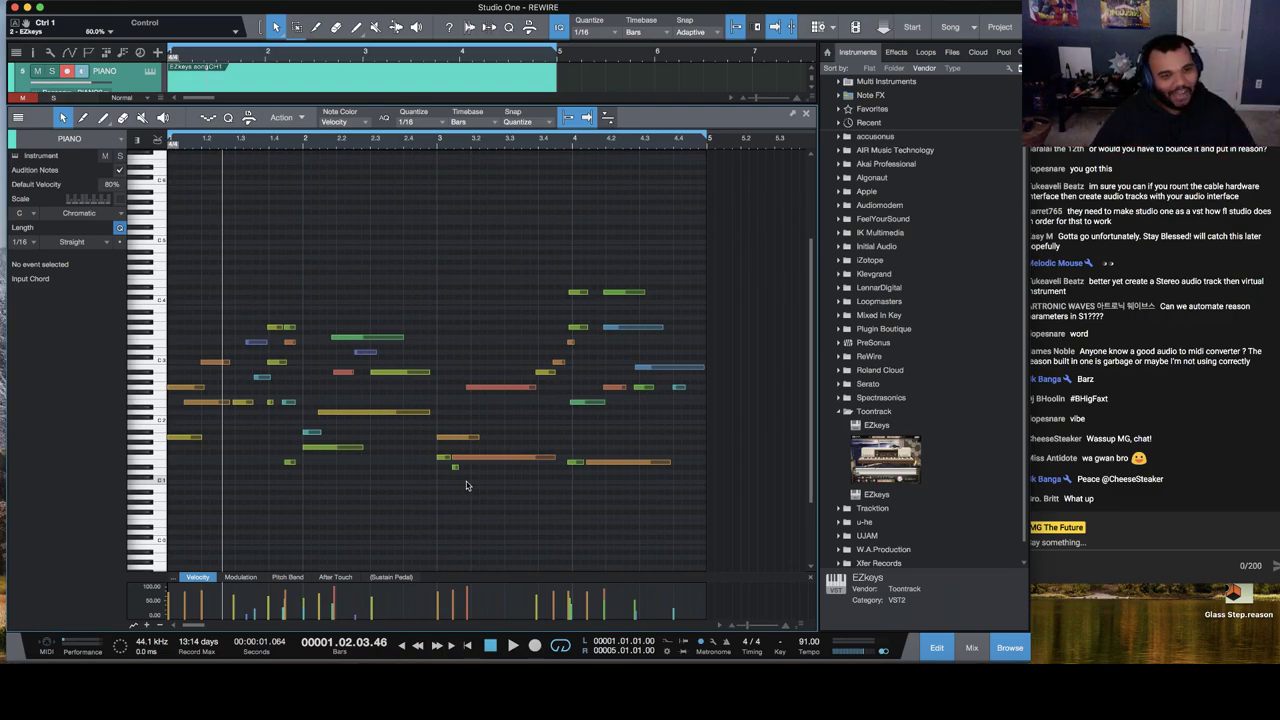
pyautogui.click(467, 646)
pyautogui.click(513, 648)
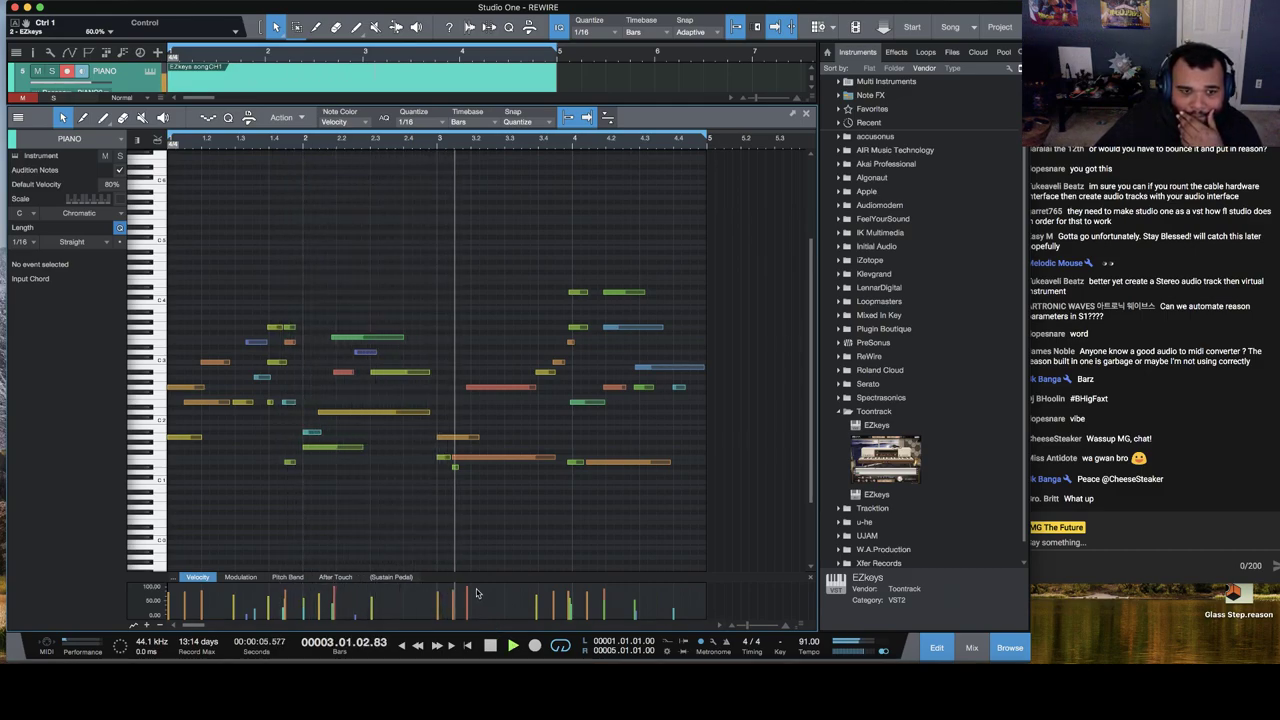
pyautogui.click(490, 645)
pyautogui.click(806, 113)
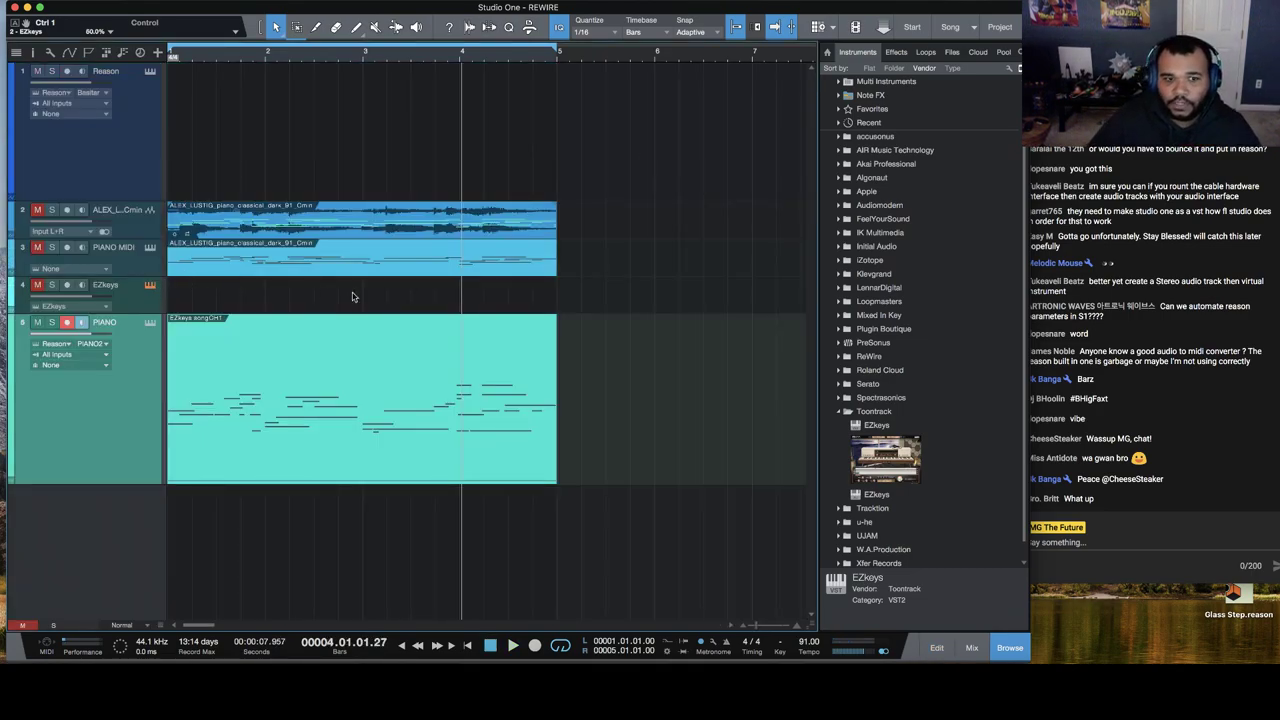
# Step: Reopen EZkeys, review the chord blocks on the song track and change the fourth one to Dm7
pyautogui.press('F11')
pyautogui.click(414, 457)
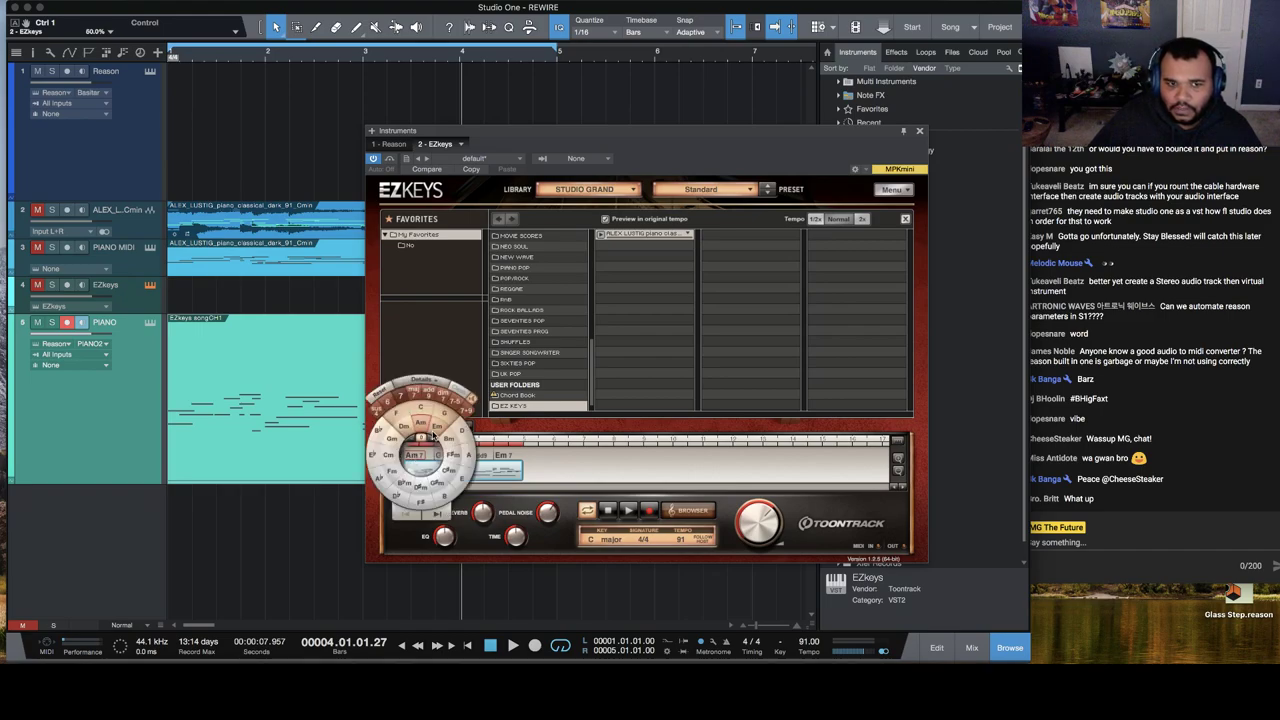
pyautogui.click(444, 456)
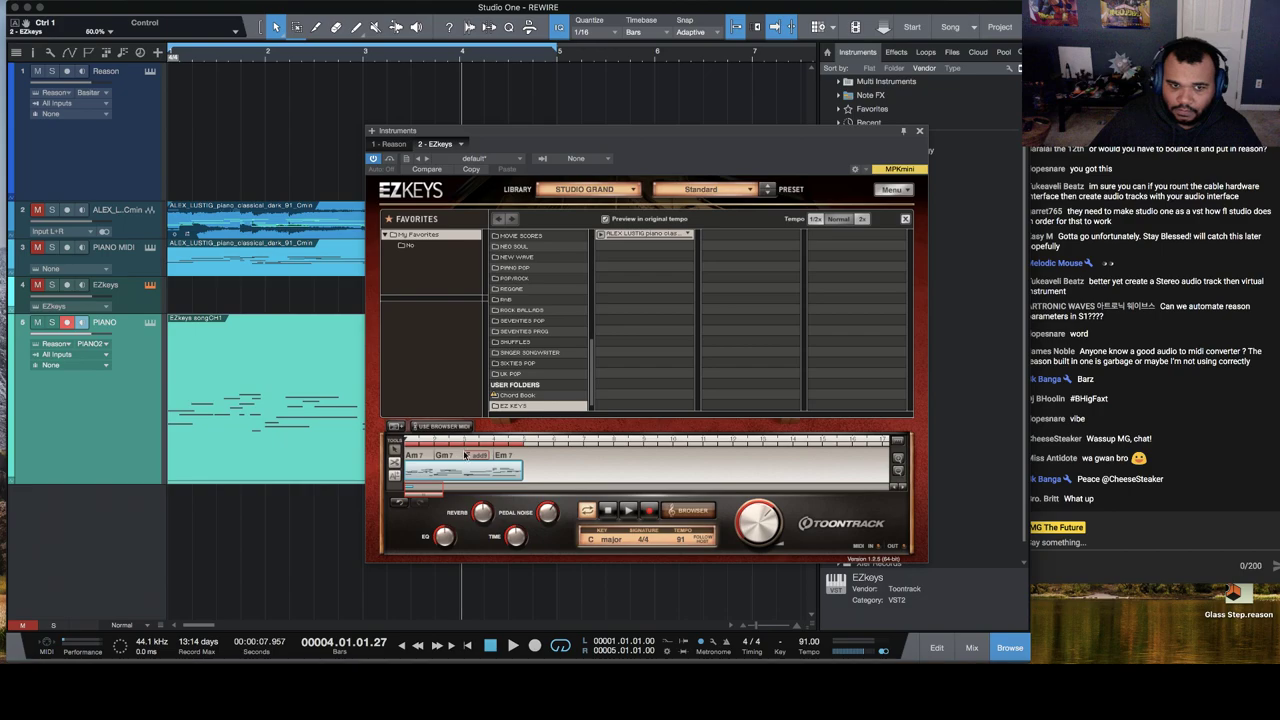
pyautogui.click(465, 455)
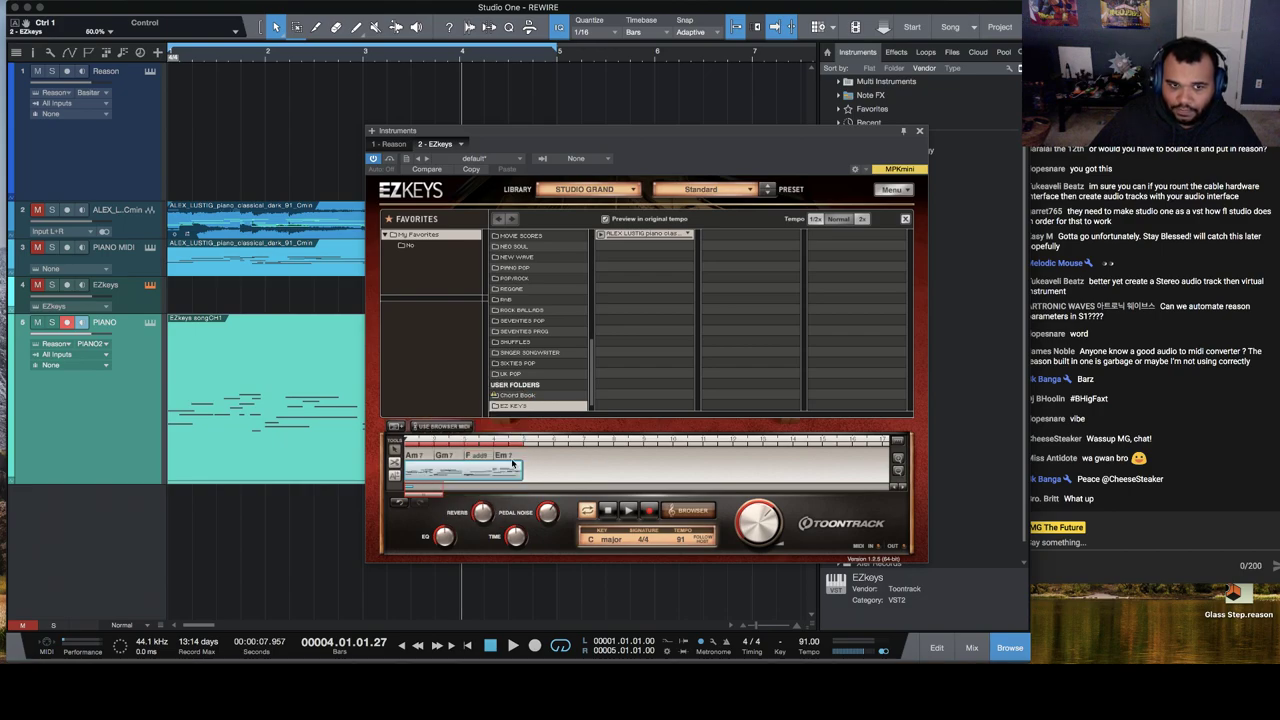
pyautogui.click(505, 457)
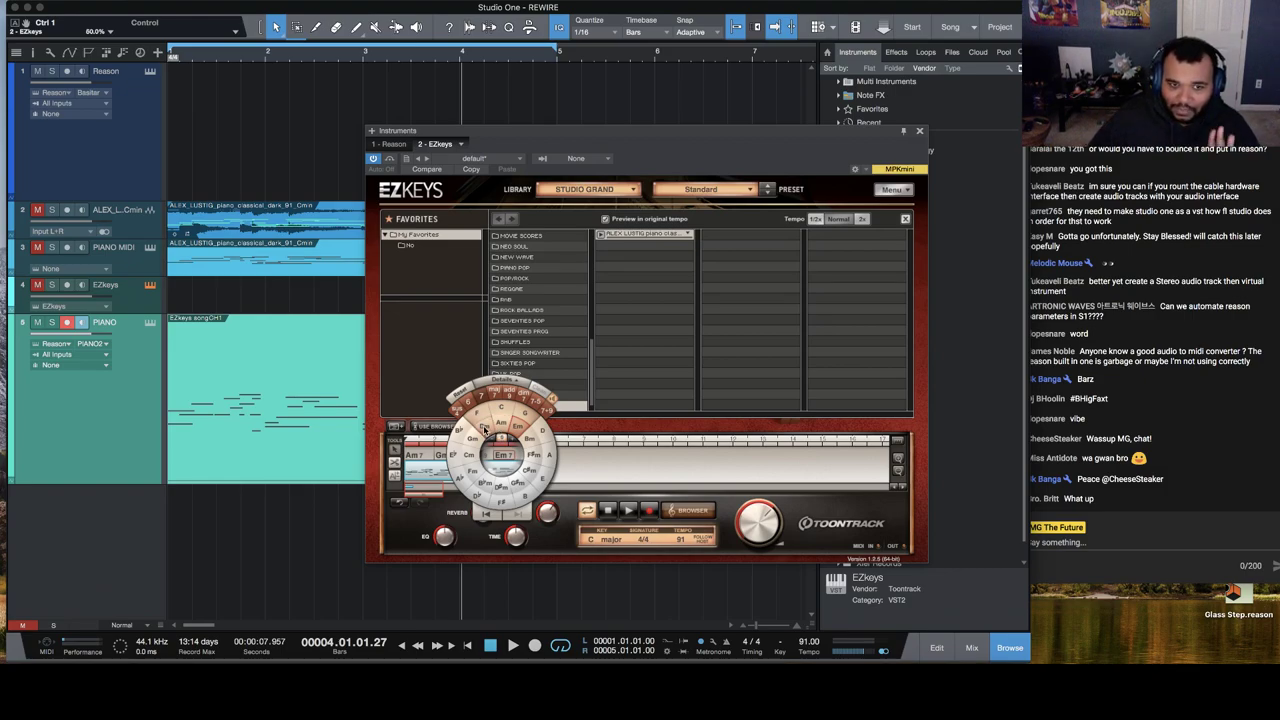
pyautogui.click(487, 430)
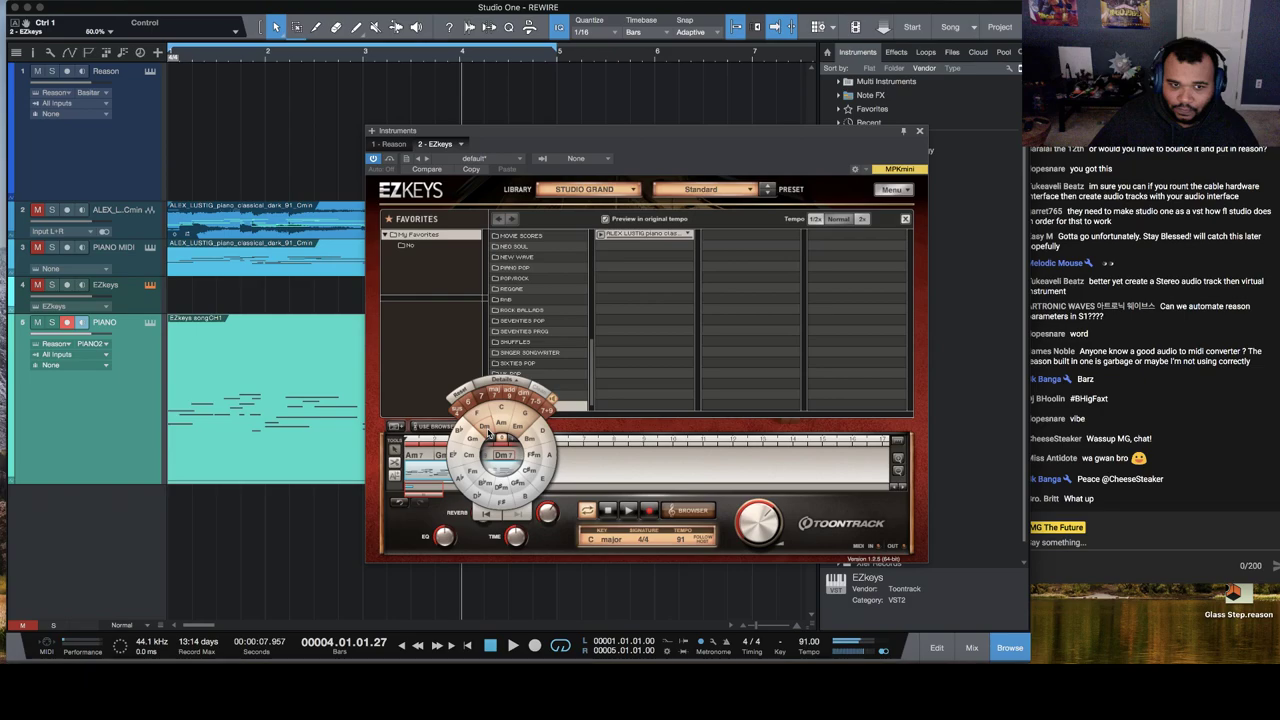
# Step: Delete the exported EZkeys clip from the PIANO track
pyautogui.click(294, 465)
pyautogui.press('Delete')
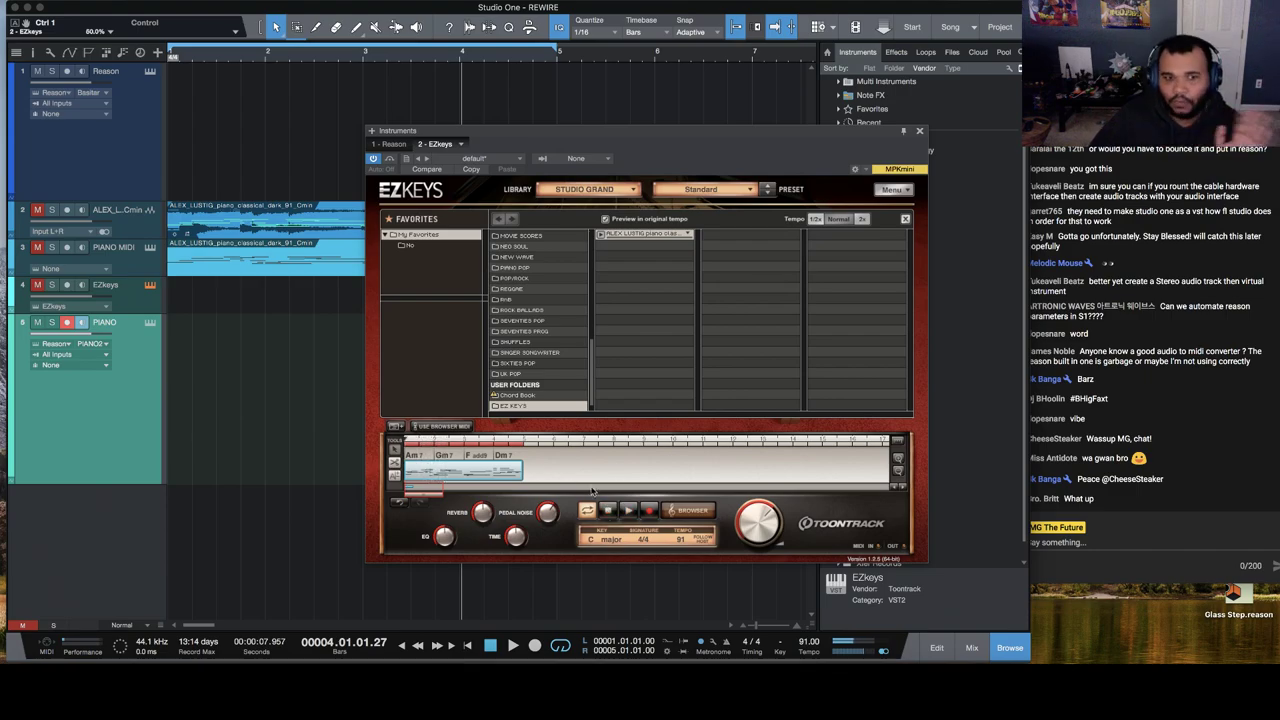
# Step: Place the reworked EZkeys song MIDI at bar 1 of the PIANO track, close EZkeys and set the song key to Dm
pyautogui.moveTo(262, 440); pyautogui.dragTo(177, 436)
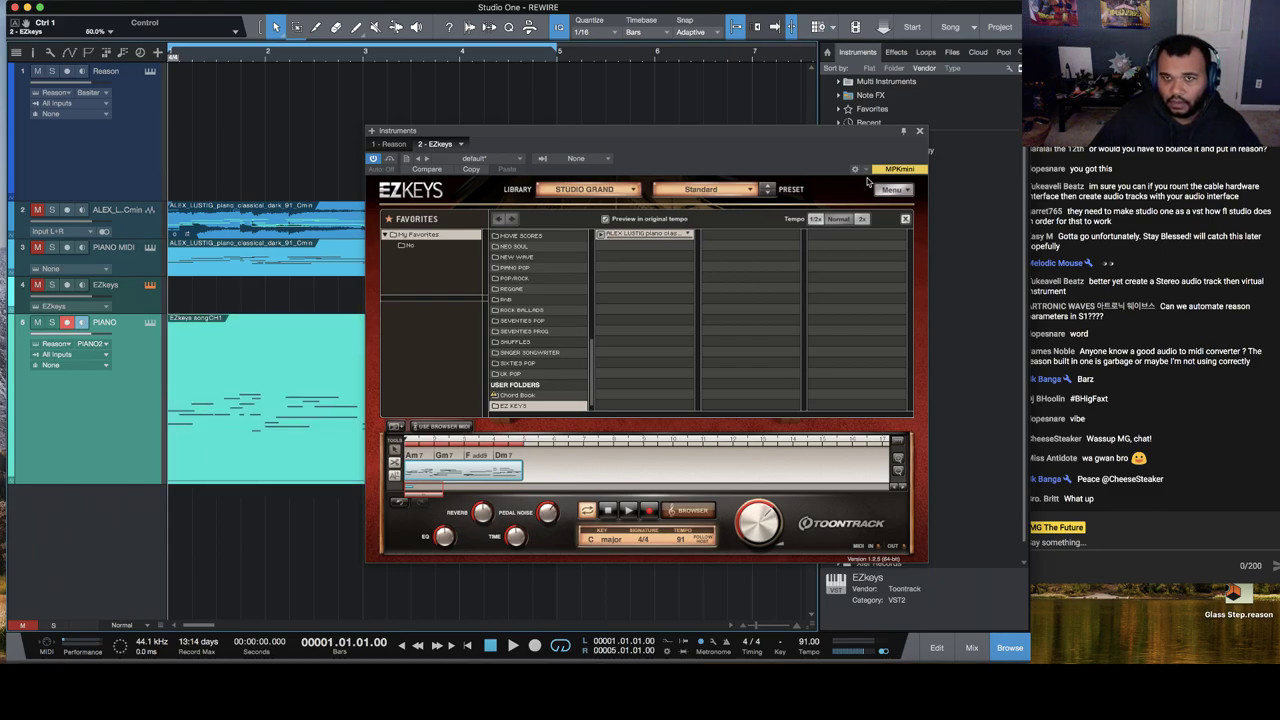
pyautogui.click(920, 134)
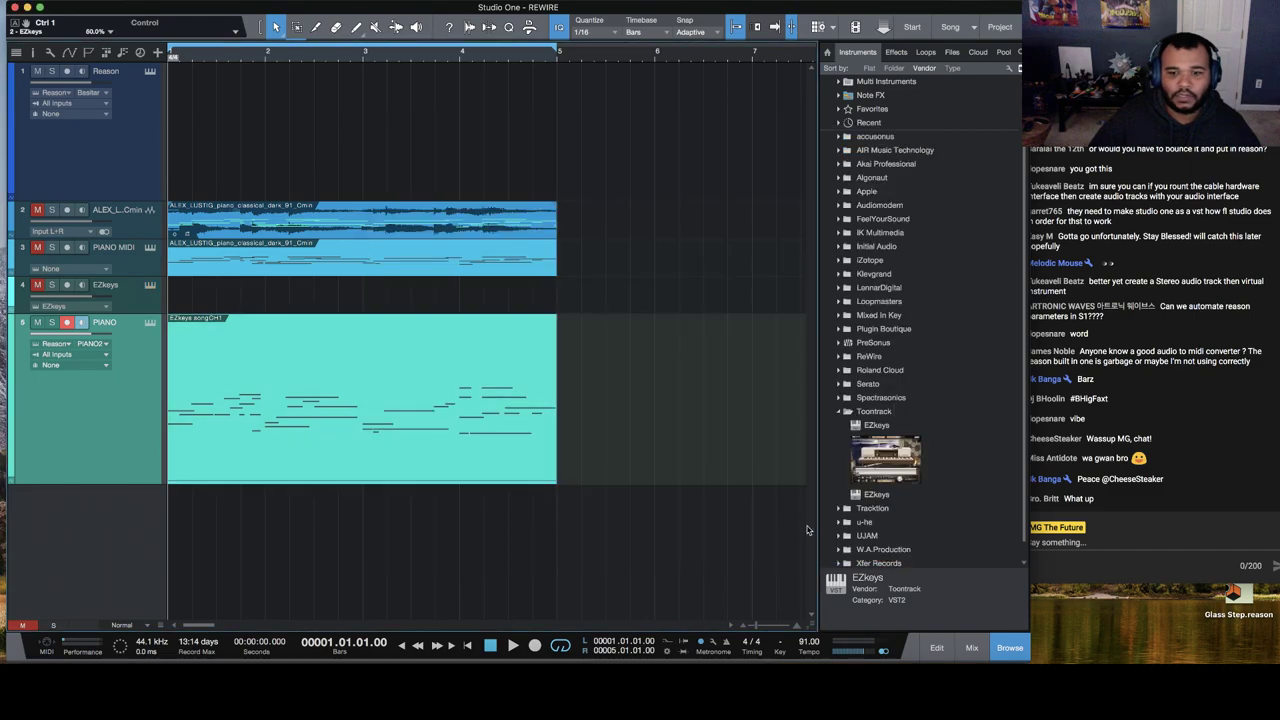
pyautogui.click(781, 641)
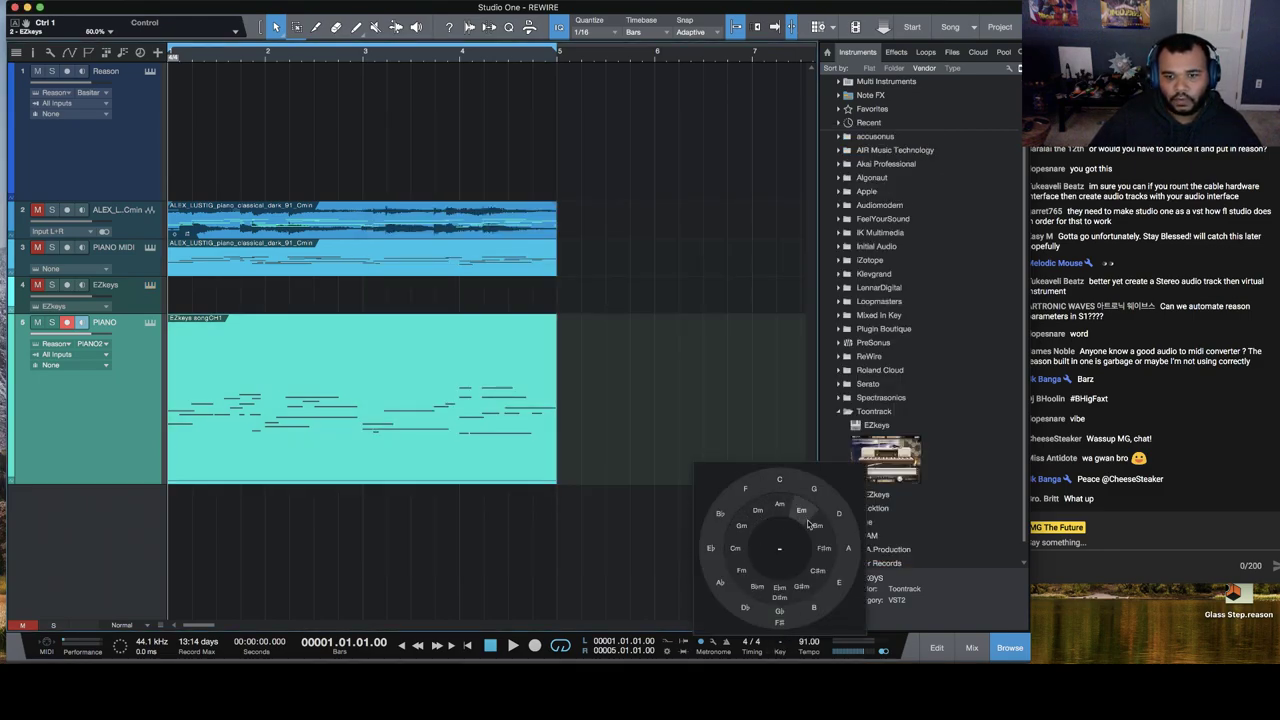
pyautogui.click(758, 512)
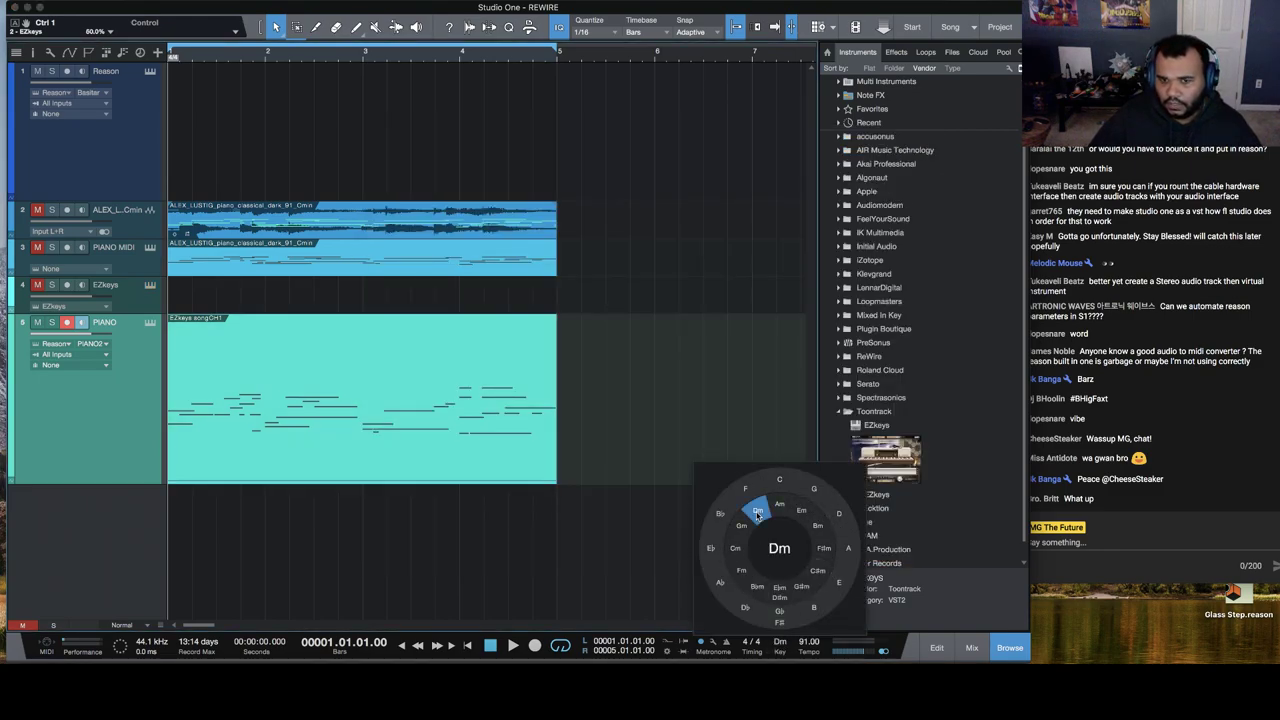
# Step: Open the PIANO clip in the note editor, enable its scale and set it to D Natural Minor
pyautogui.doubleClick(225, 352)
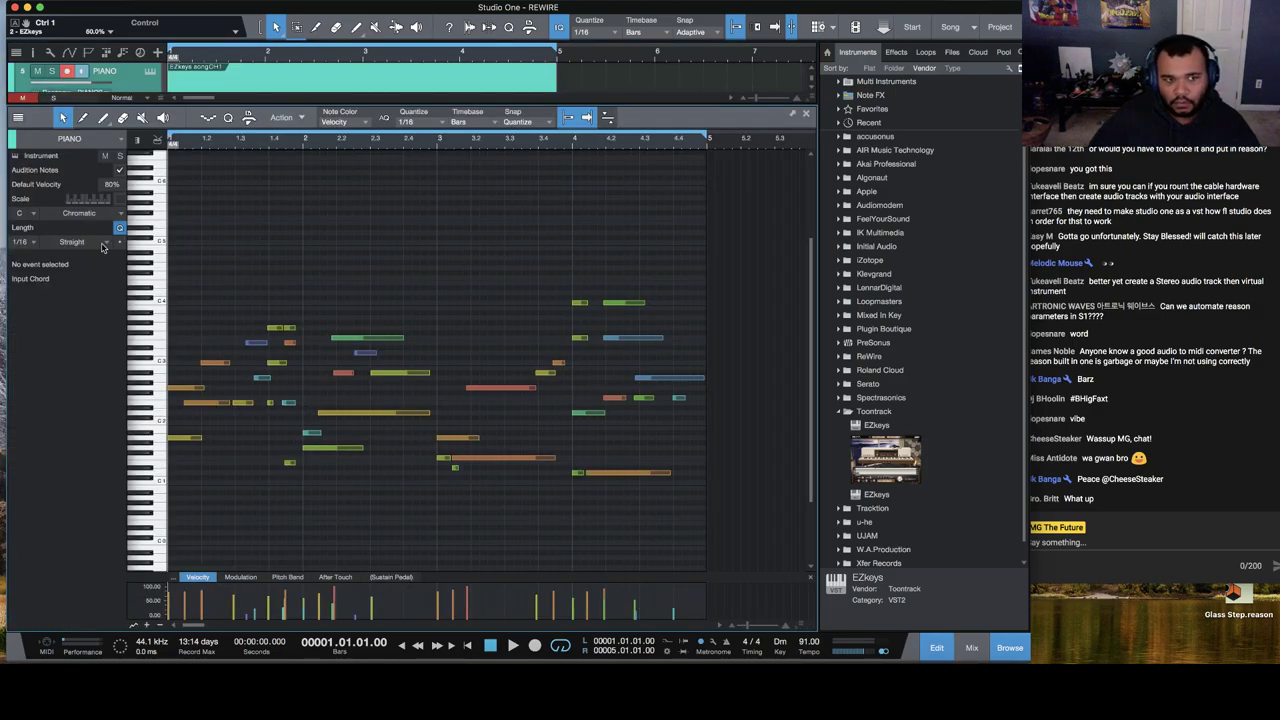
pyautogui.click(121, 215)
pyautogui.click(93, 212)
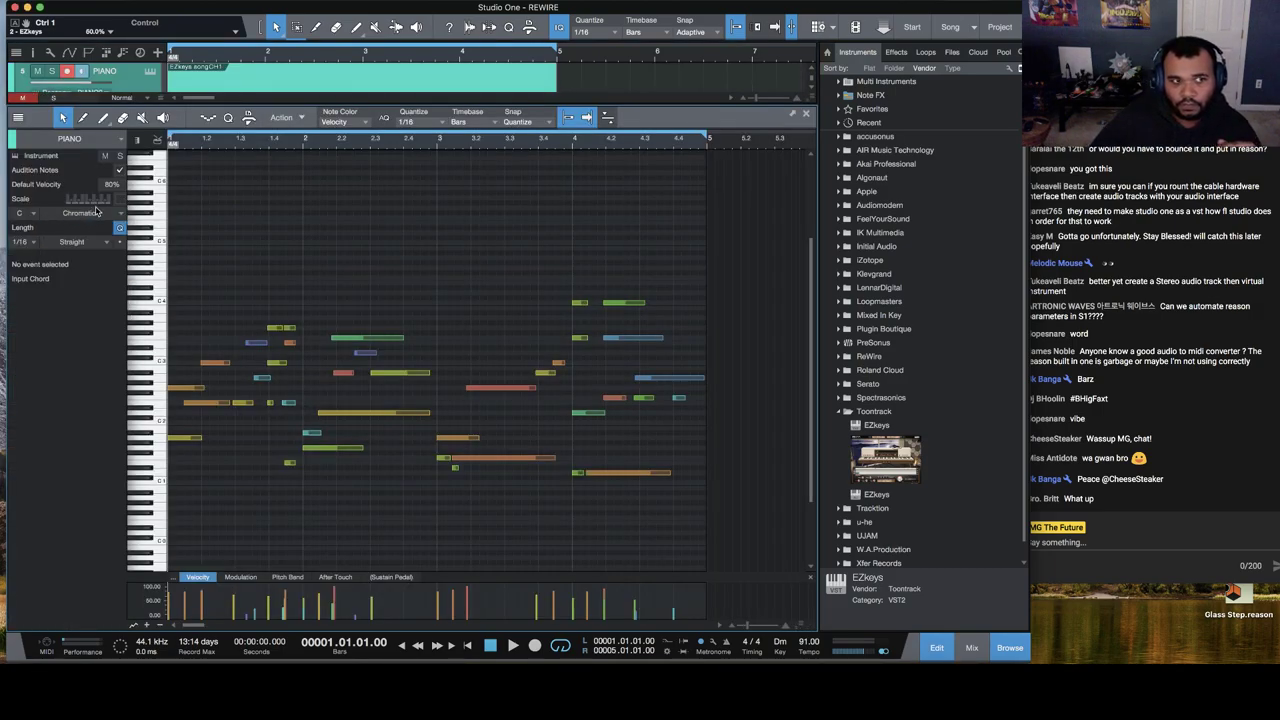
pyautogui.click(121, 199)
pyautogui.click(28, 213)
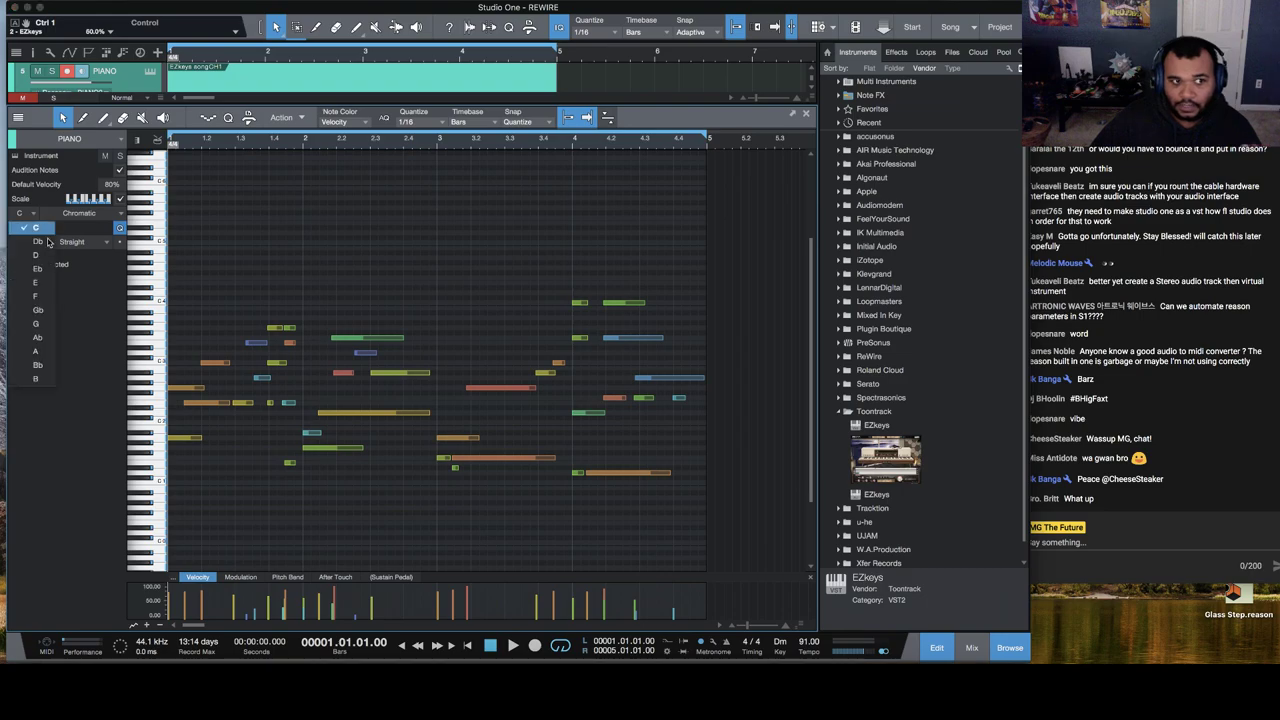
pyautogui.click(28, 254)
pyautogui.click(93, 213)
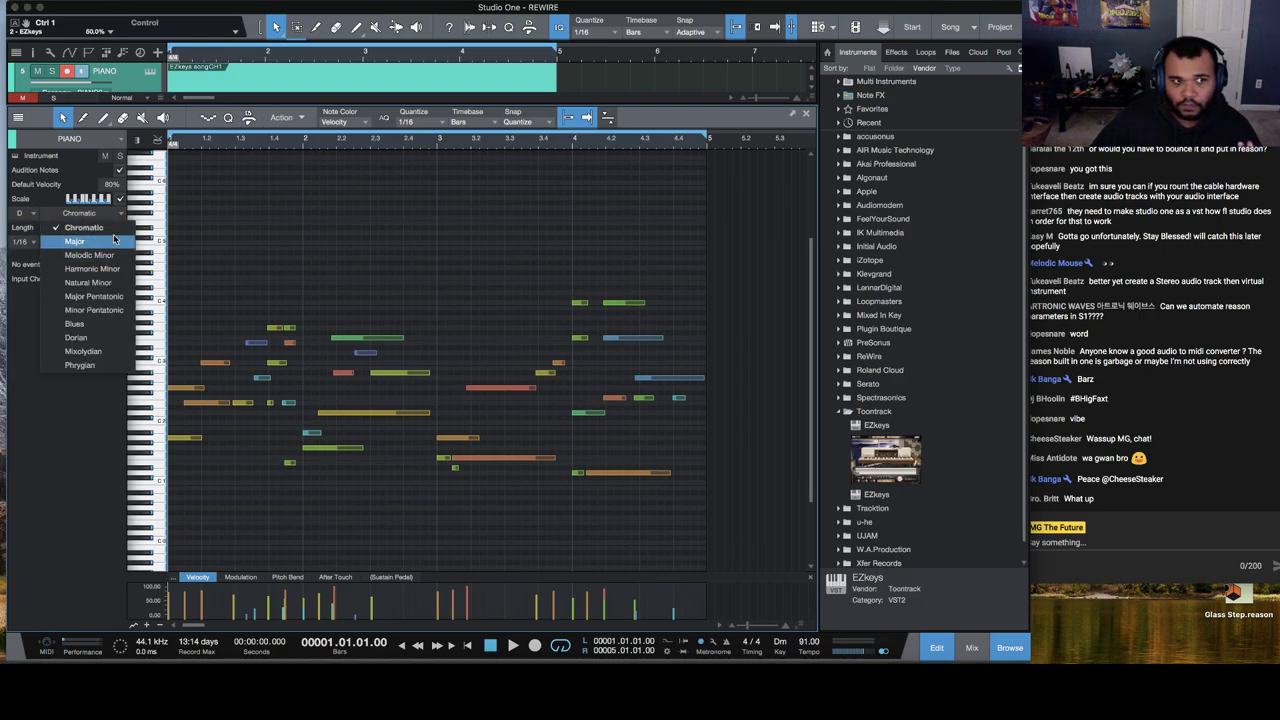
pyautogui.click(114, 284)
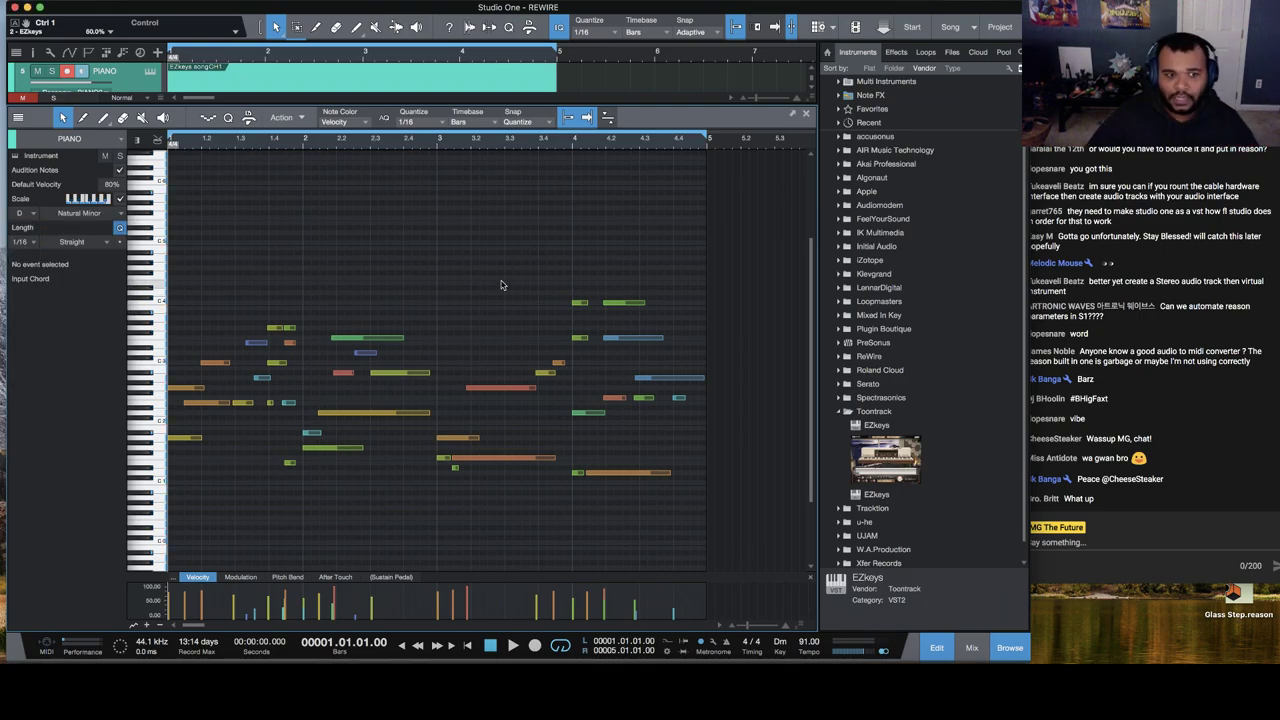
# Step: Play the clip, move the short Eb 1 note at the start of bar 3 down to D 1 at 3.1.3, and close the editor
pyautogui.press('super+a')
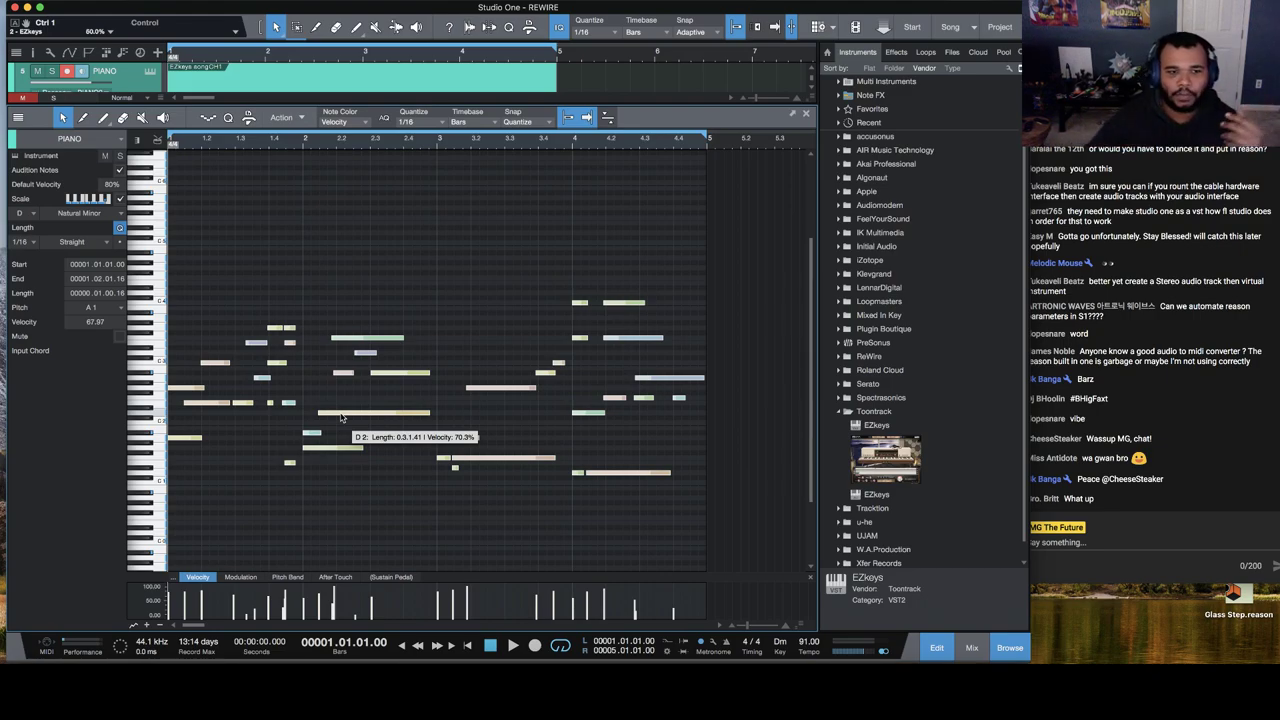
pyautogui.click(180, 437)
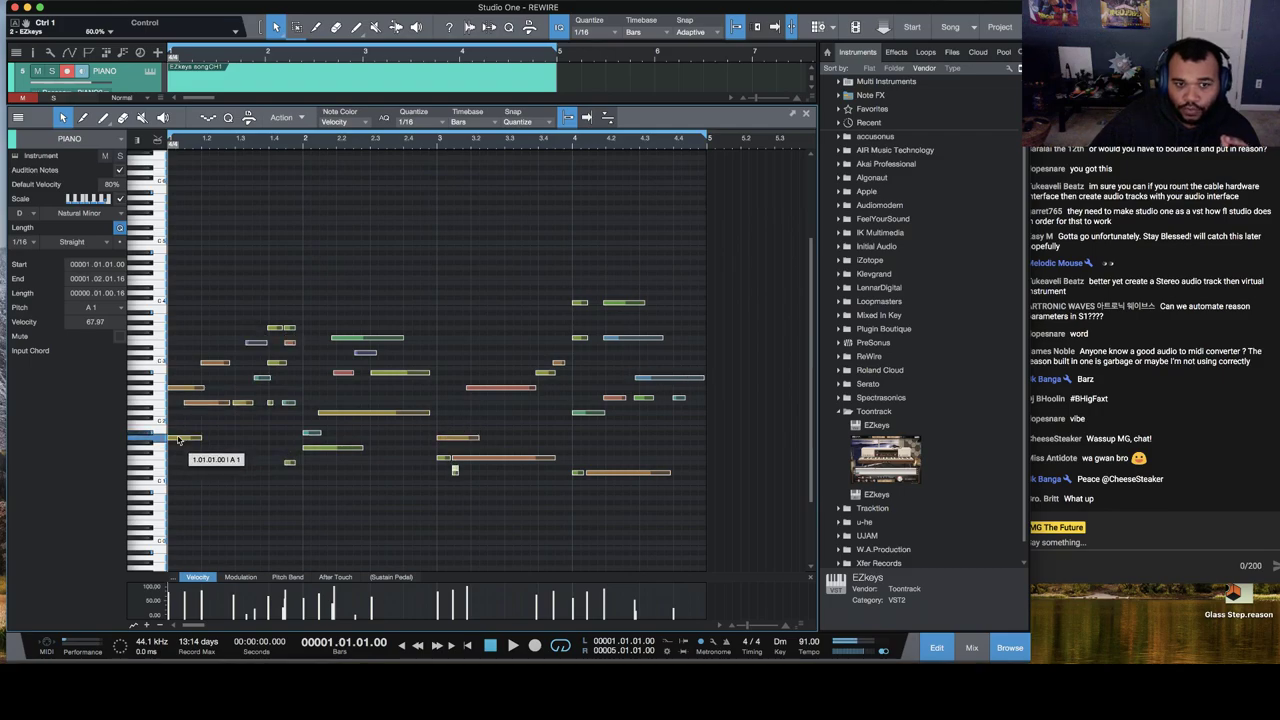
pyautogui.click(455, 469)
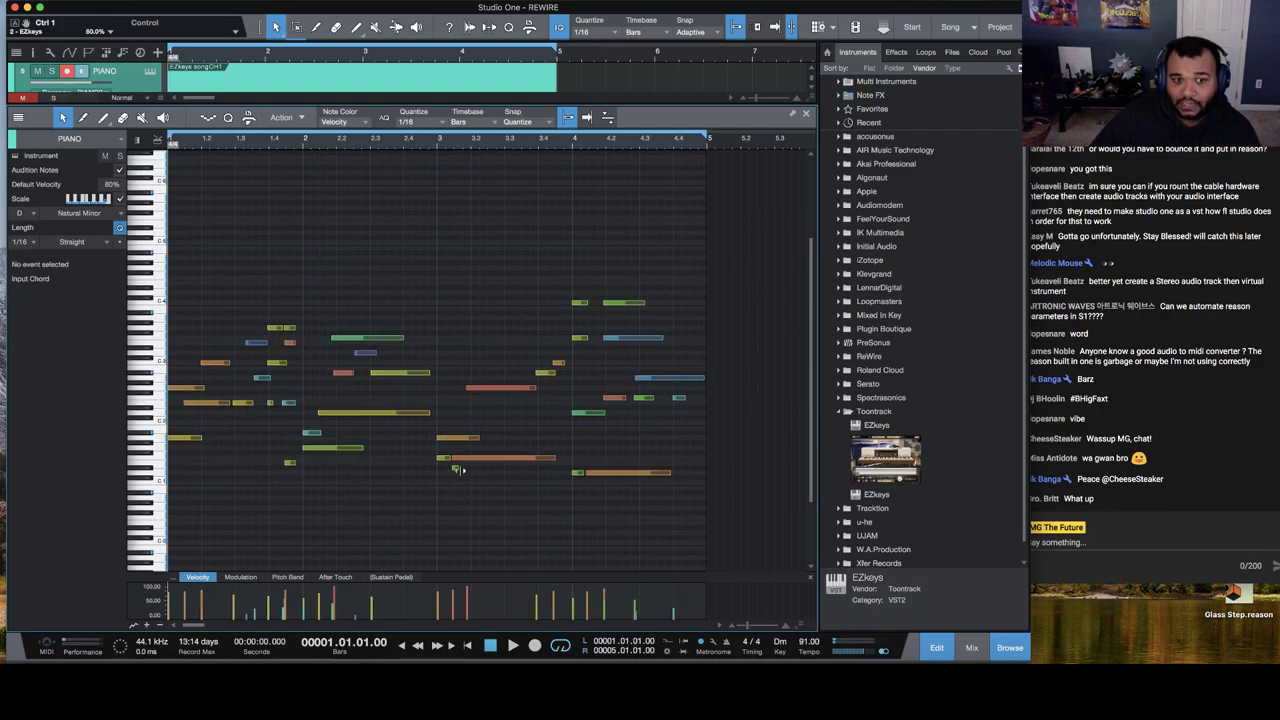
pyautogui.click(512, 645)
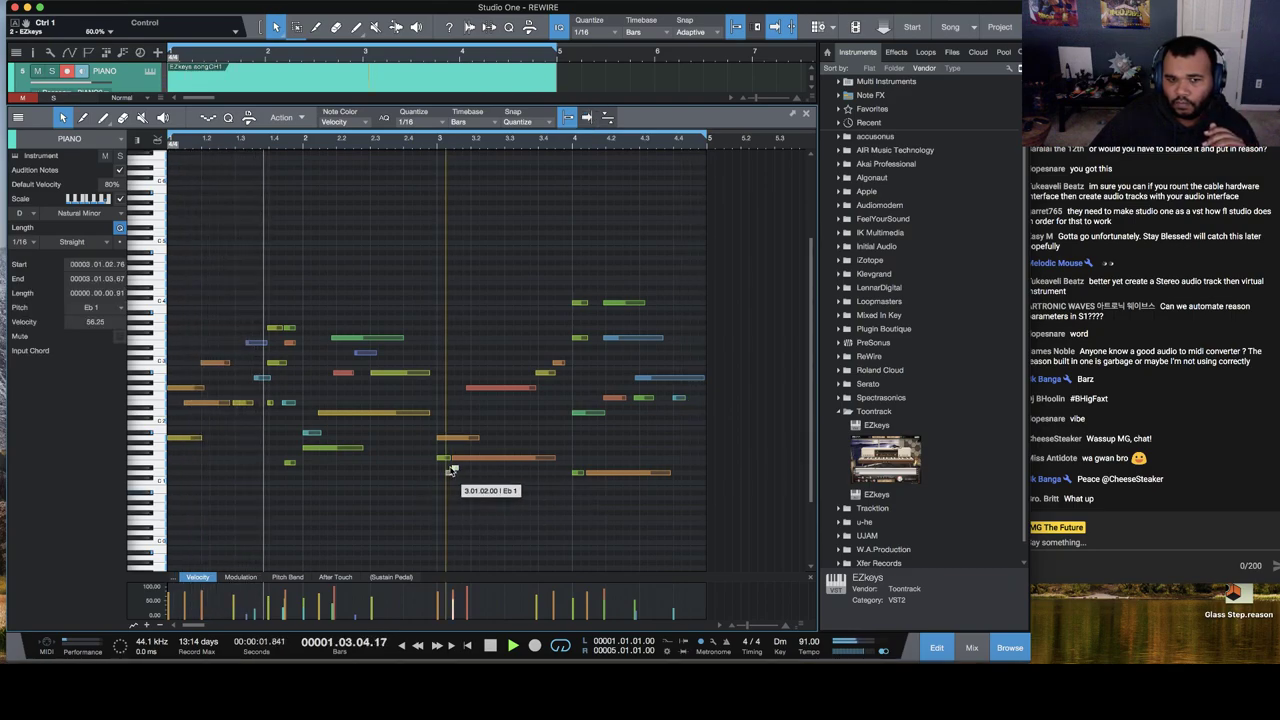
pyautogui.moveTo(455, 470); pyautogui.dragTo(462, 484)
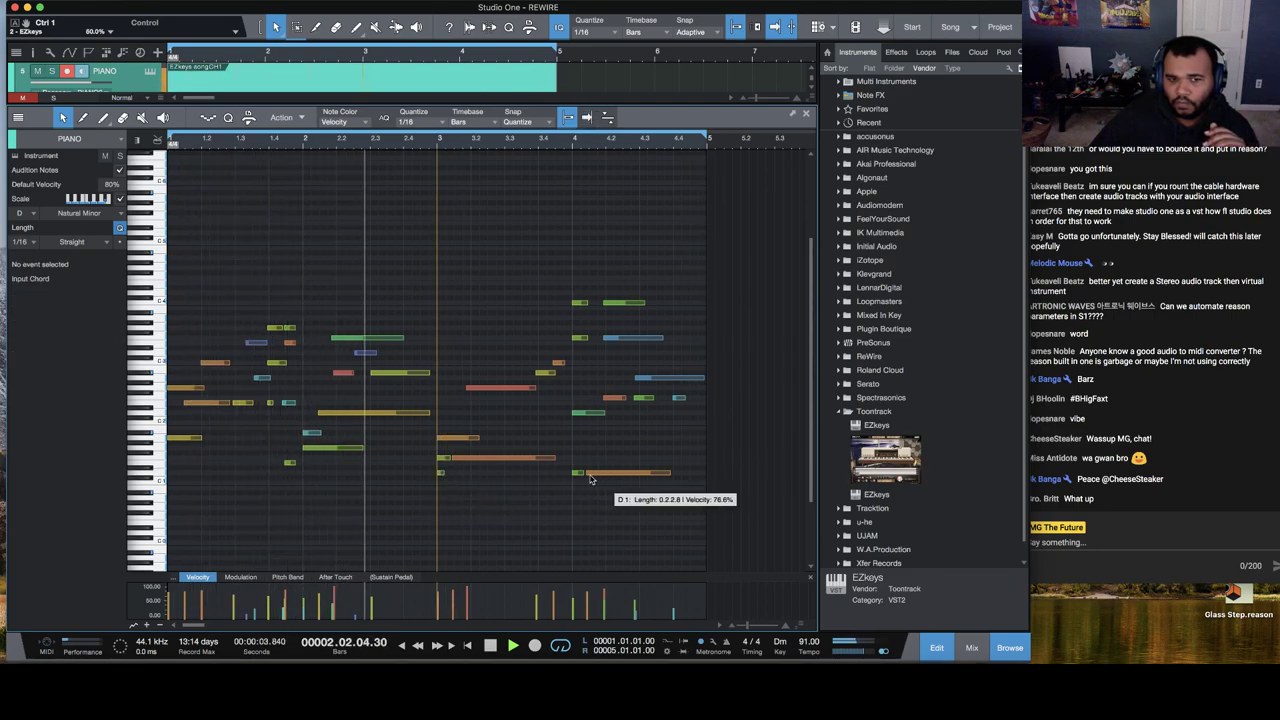
pyautogui.click(457, 473)
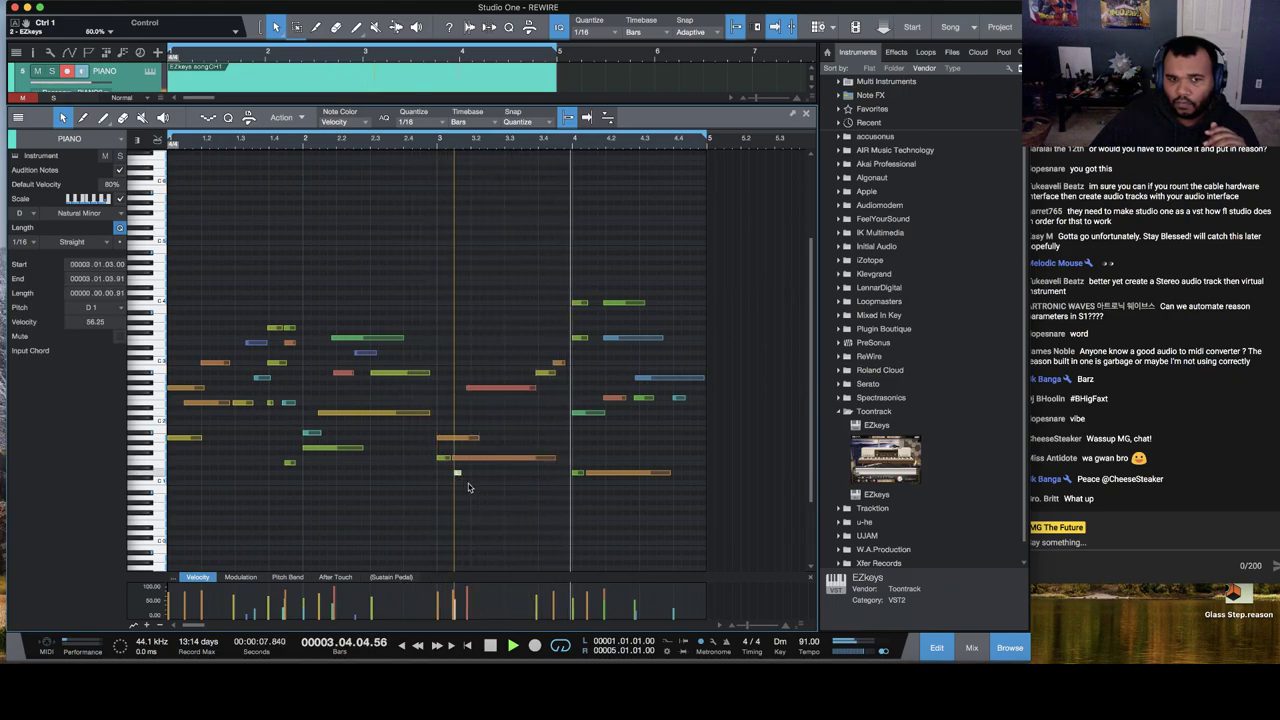
pyautogui.click(492, 491)
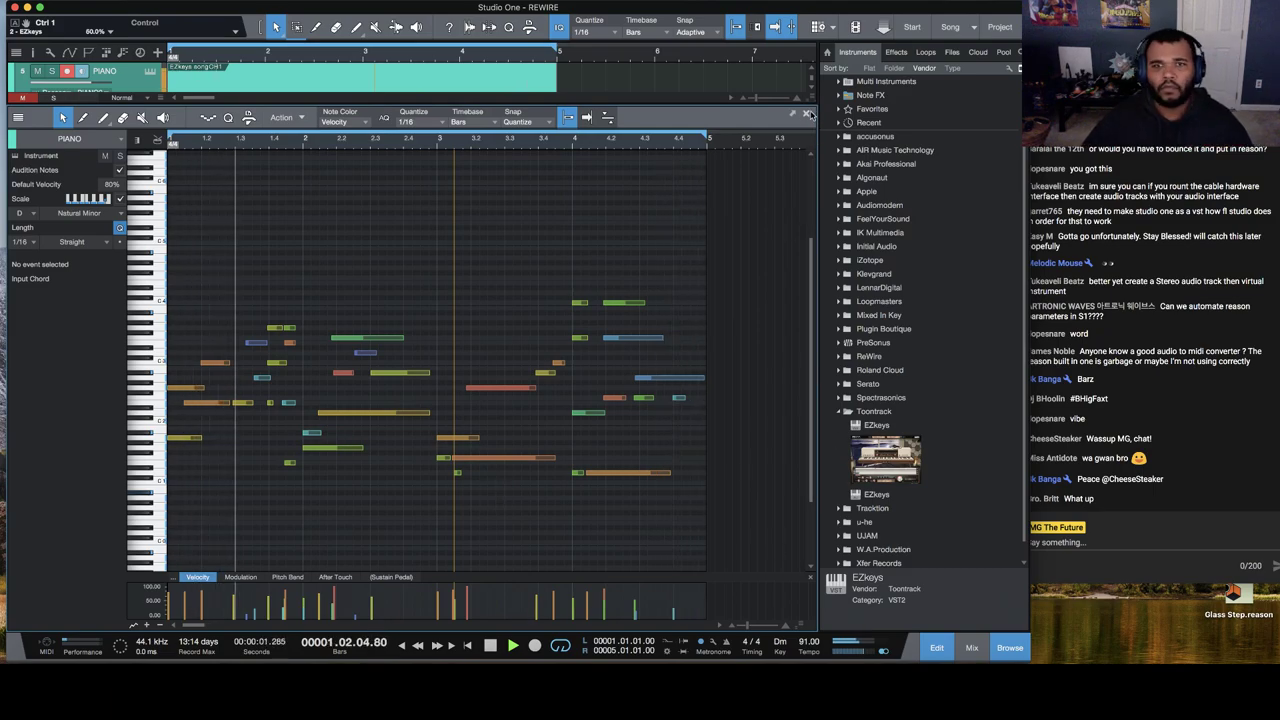
pyautogui.click(936, 647)
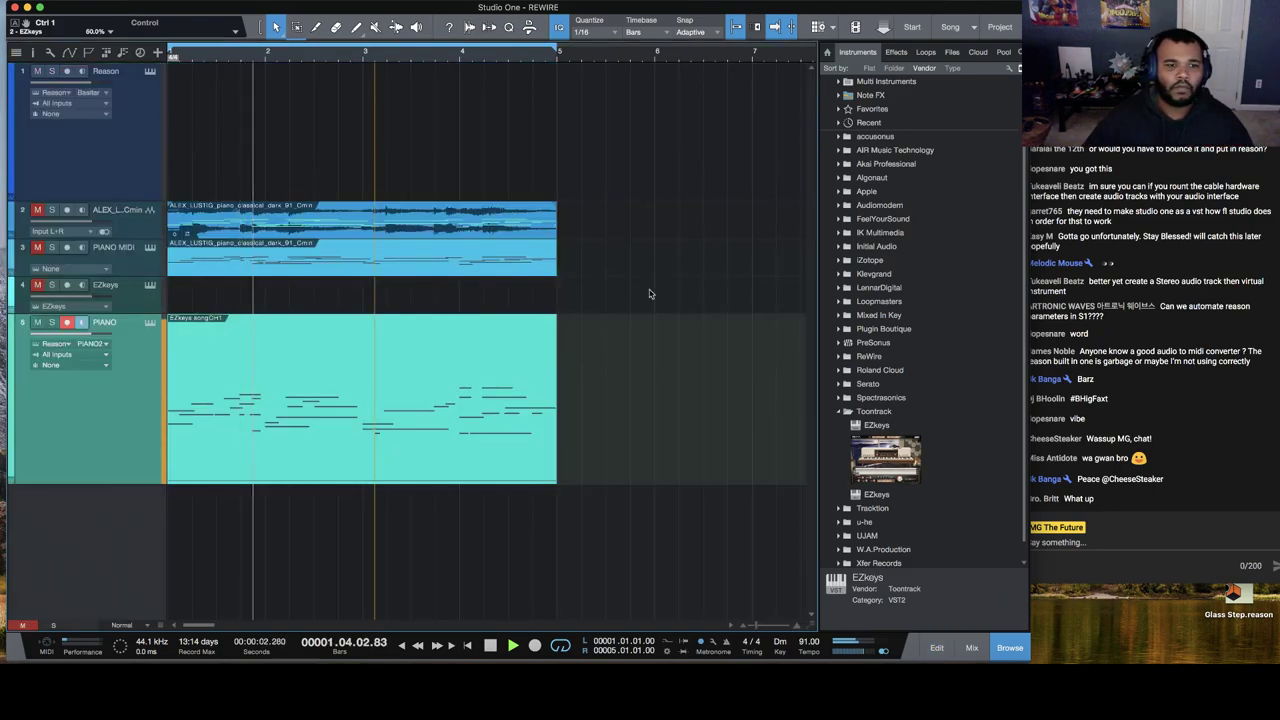
# Step: Search the effects for "reels" and insert Reels on the Reason Mix L+Mix R channel in the mixer
pyautogui.click(971, 648)
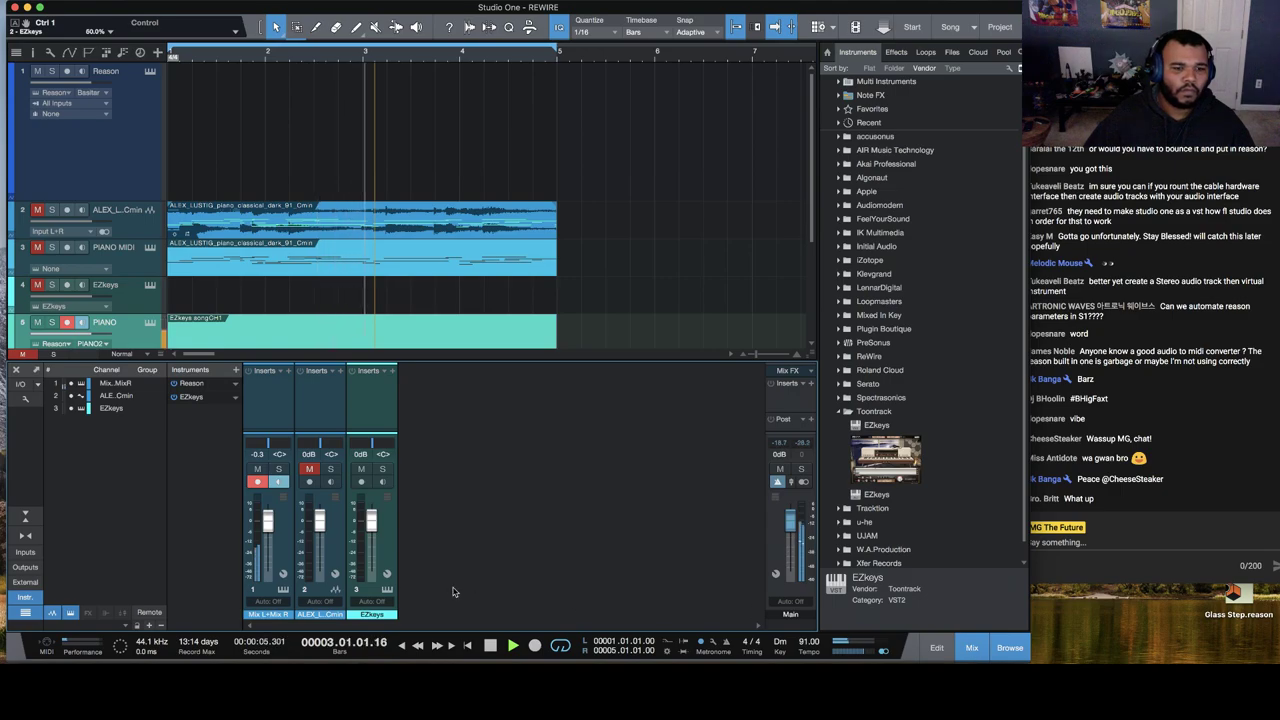
pyautogui.click(288, 370)
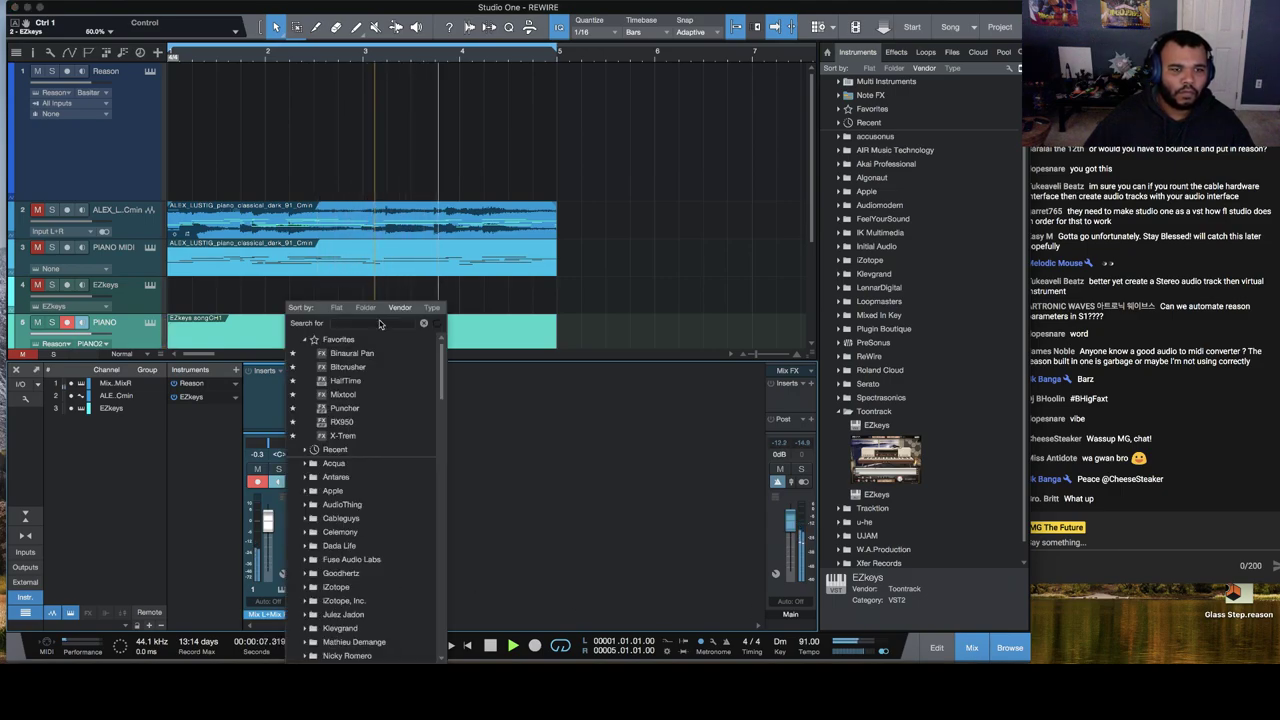
pyautogui.scroll(-3, 352, 540)
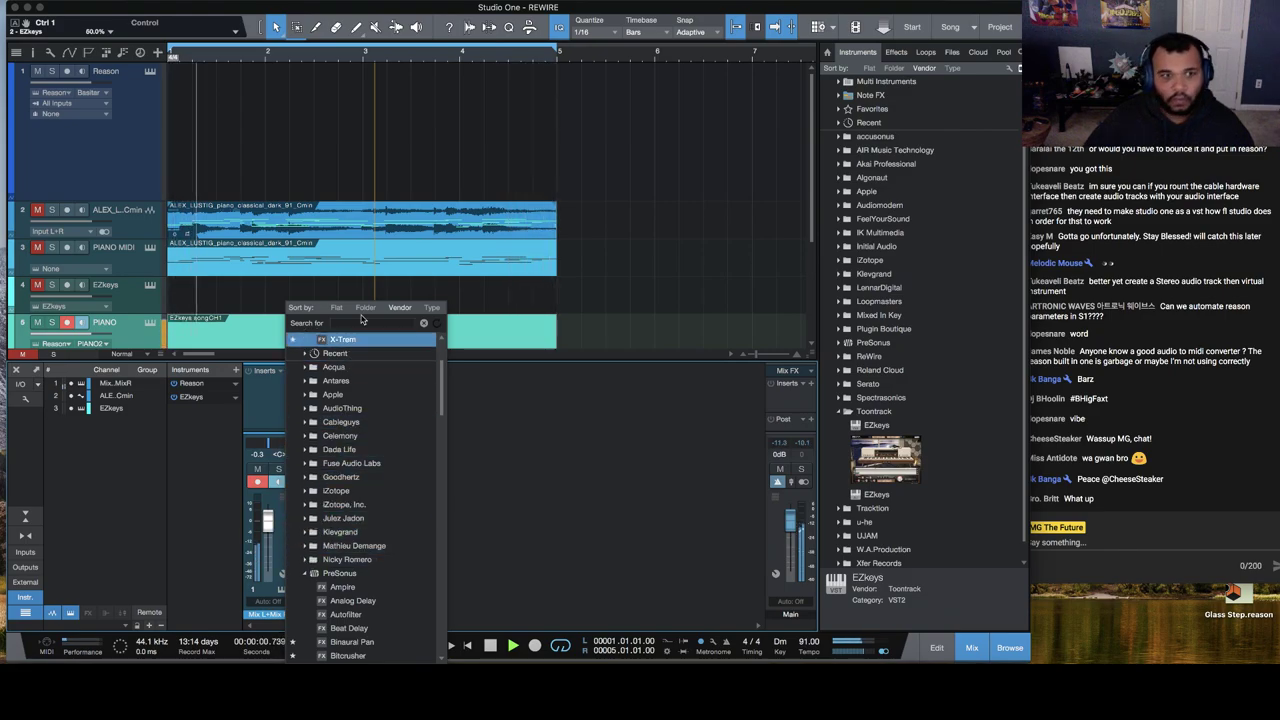
pyautogui.write('n')
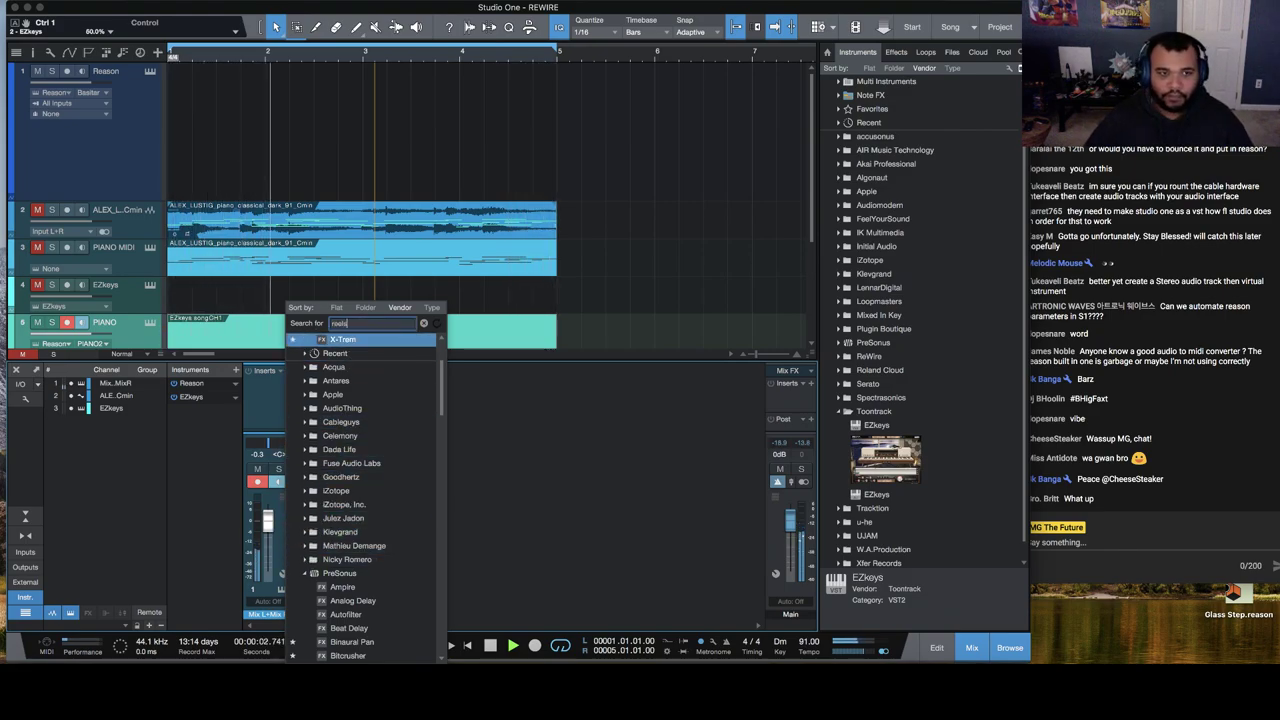
pyautogui.write('els')
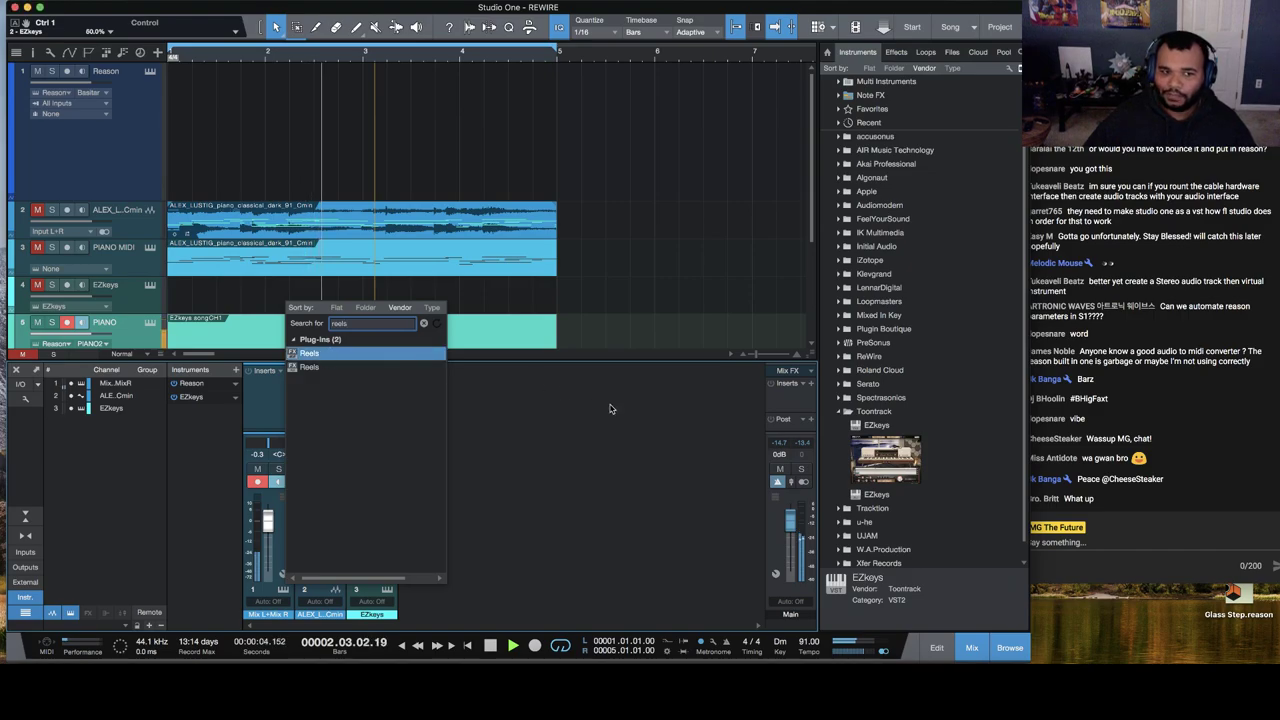
pyautogui.press('Return')
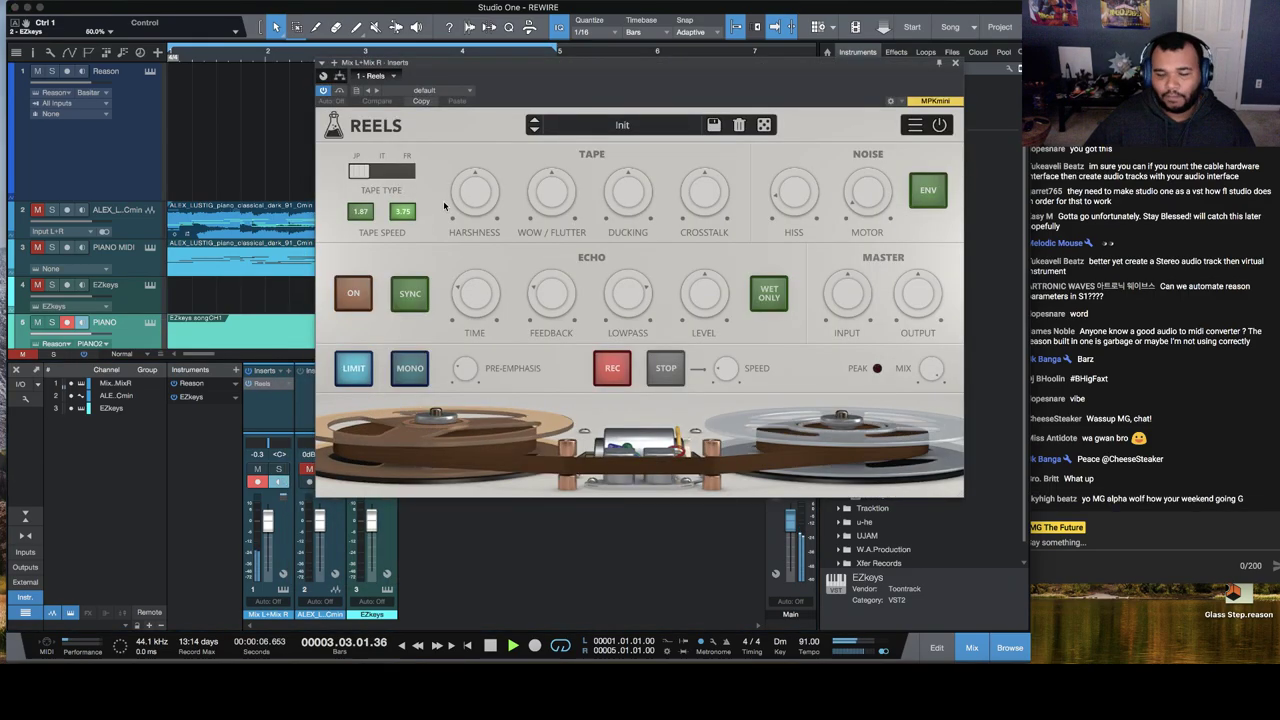
# Step: In Reels, lower Harshness, raise Wow/Flutter, set the tape type to IT and Motor to 16%, and close the plug-in window
pyautogui.moveTo(474, 201); pyautogui.dragTo(469, 229)
pyautogui.moveTo(561, 210); pyautogui.dragTo(372, 172)
pyautogui.click(380, 171)
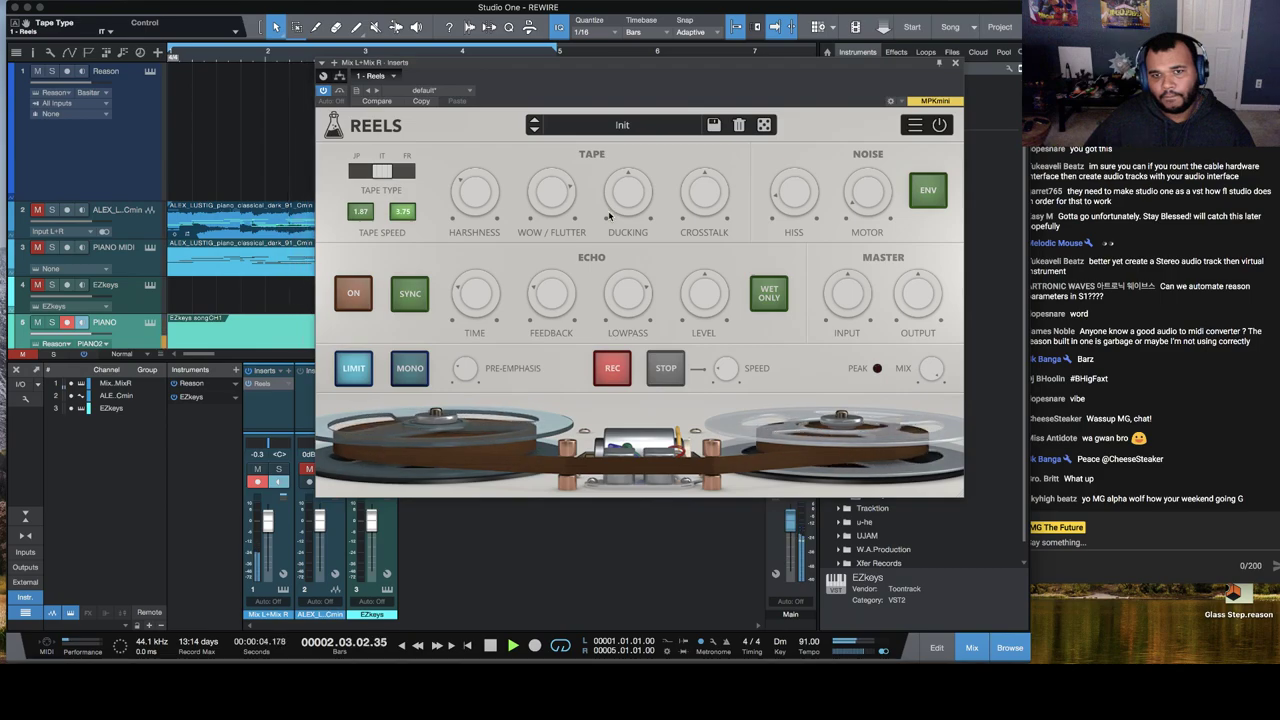
pyautogui.moveTo(869, 196); pyautogui.dragTo(878, 210)
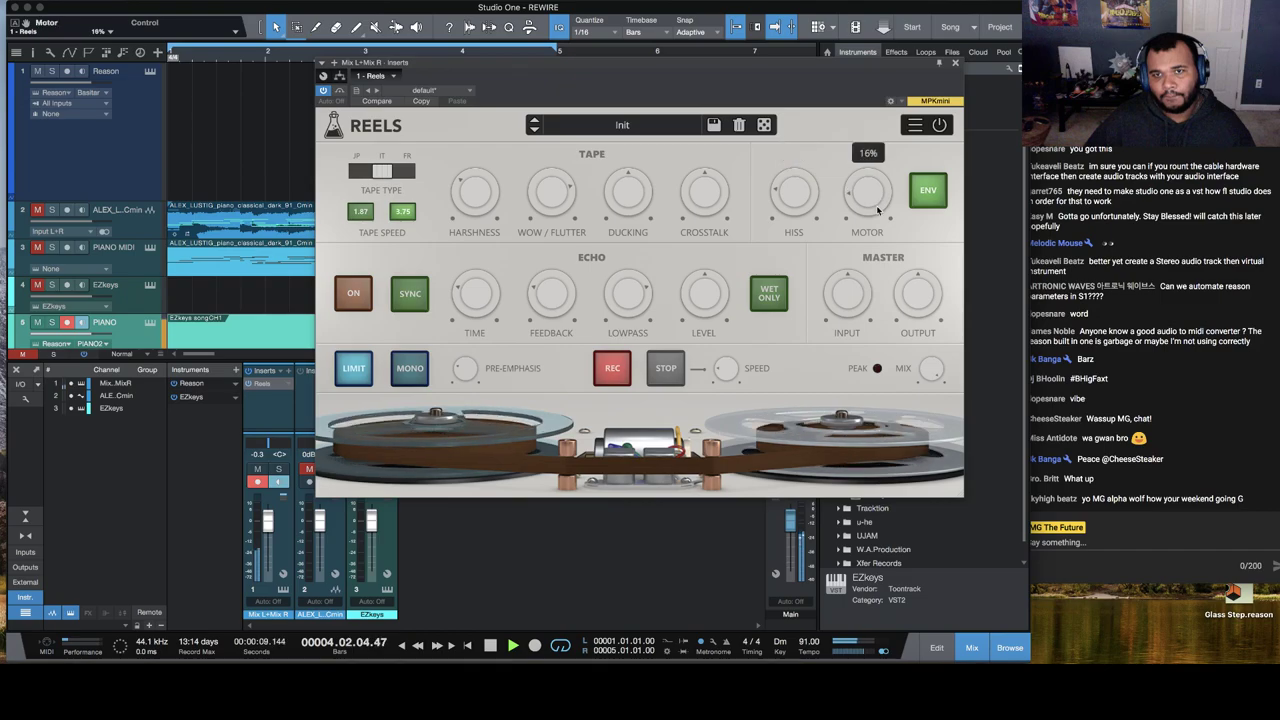
pyautogui.click(954, 62)
# Step: Browse the Drum Kits files to the Ambient folder in Lo-Fi Ambience & FX and preview check-point-1.wav
pyautogui.click(951, 51)
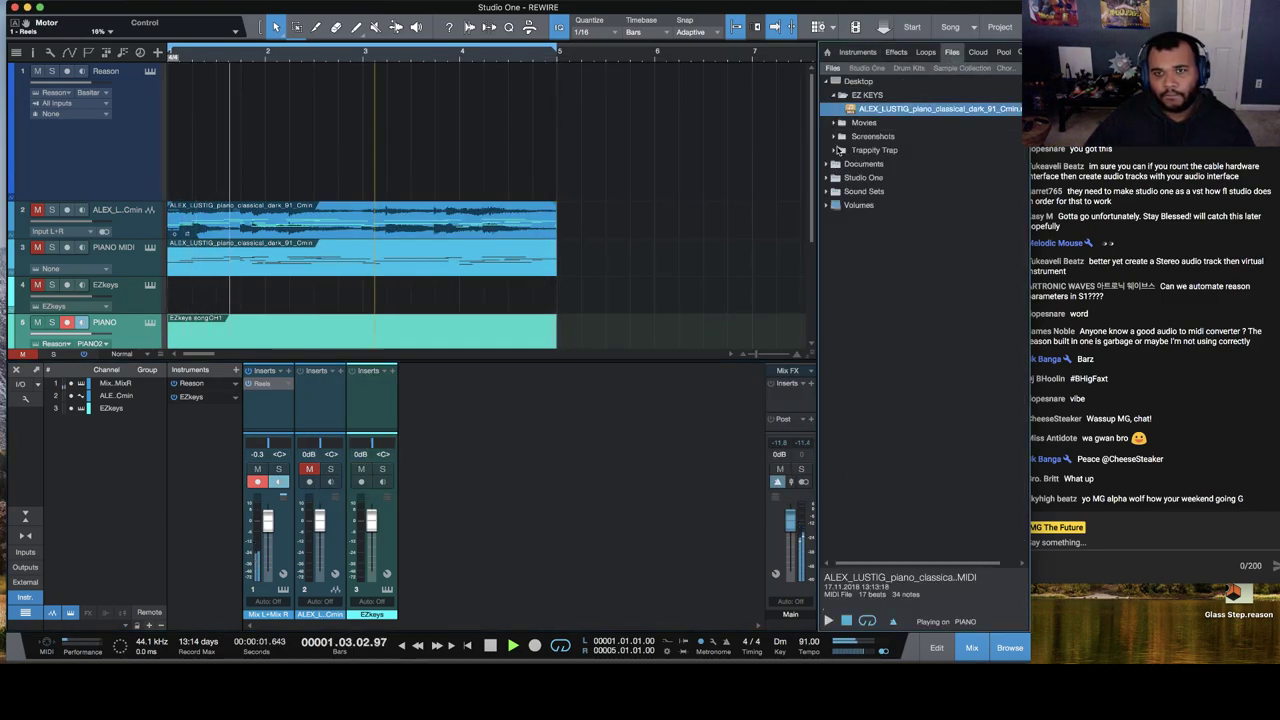
pyautogui.click(908, 68)
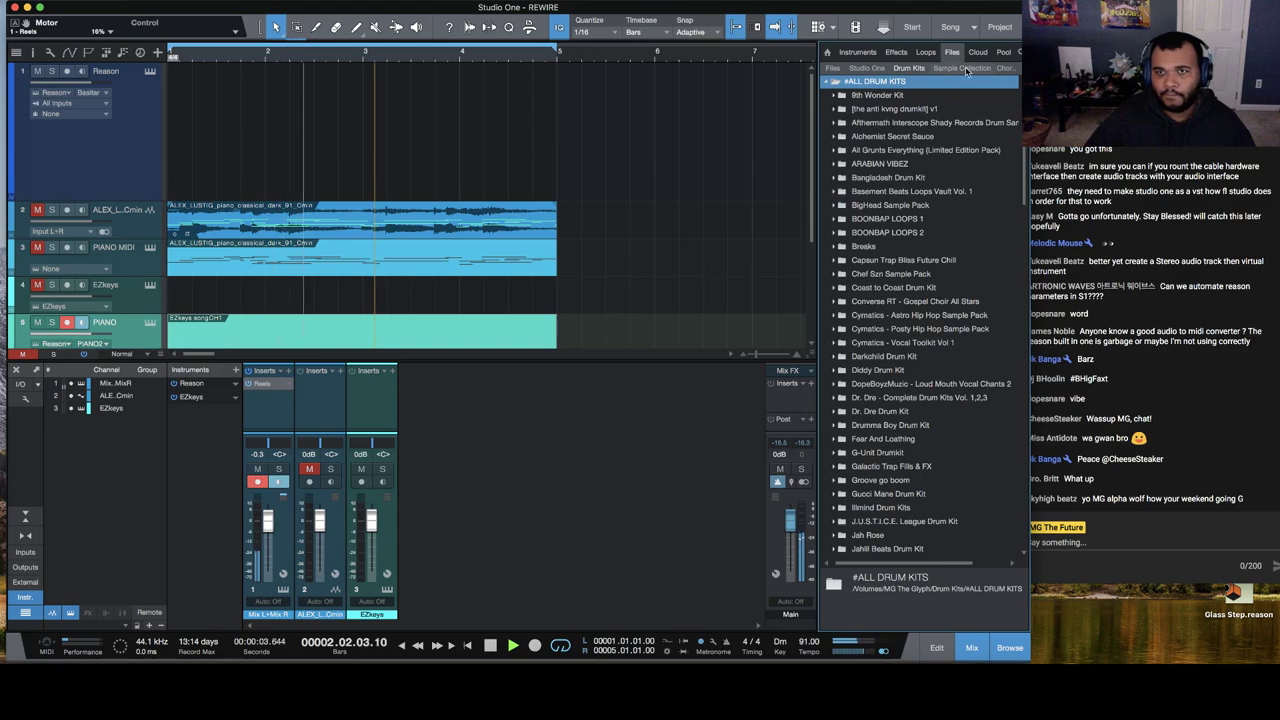
pyautogui.click(830, 92)
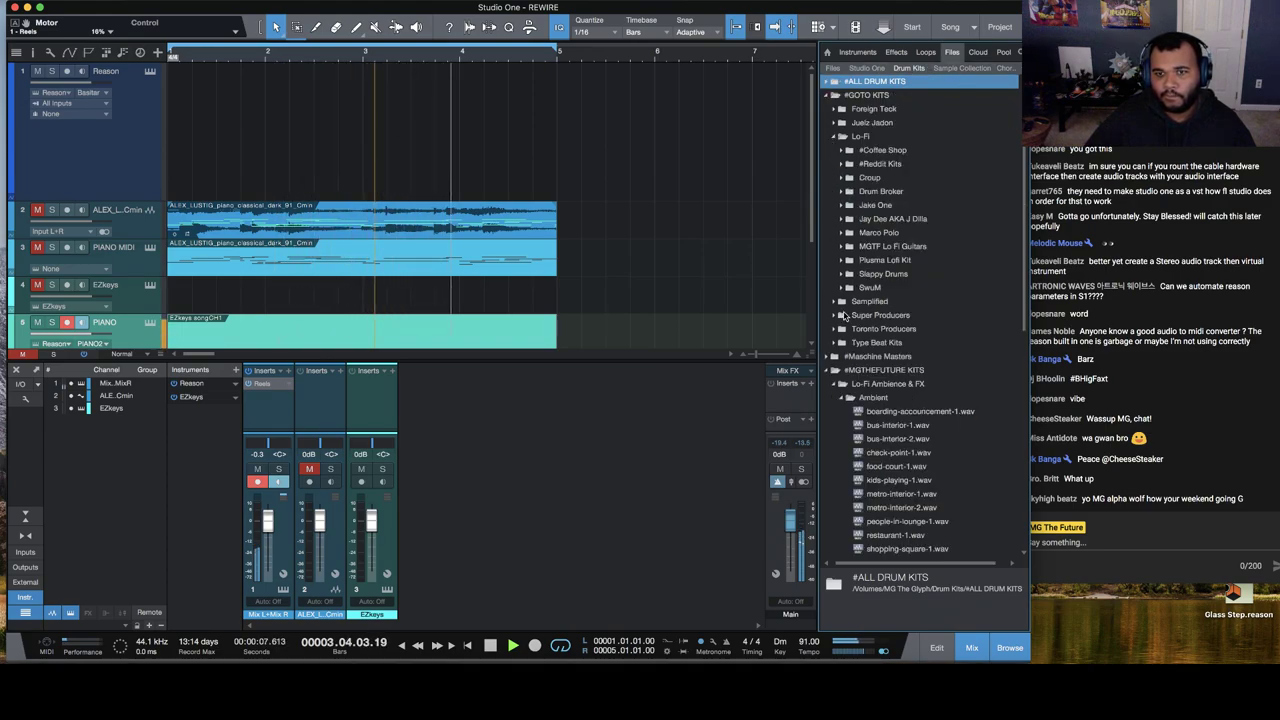
pyautogui.click(898, 452)
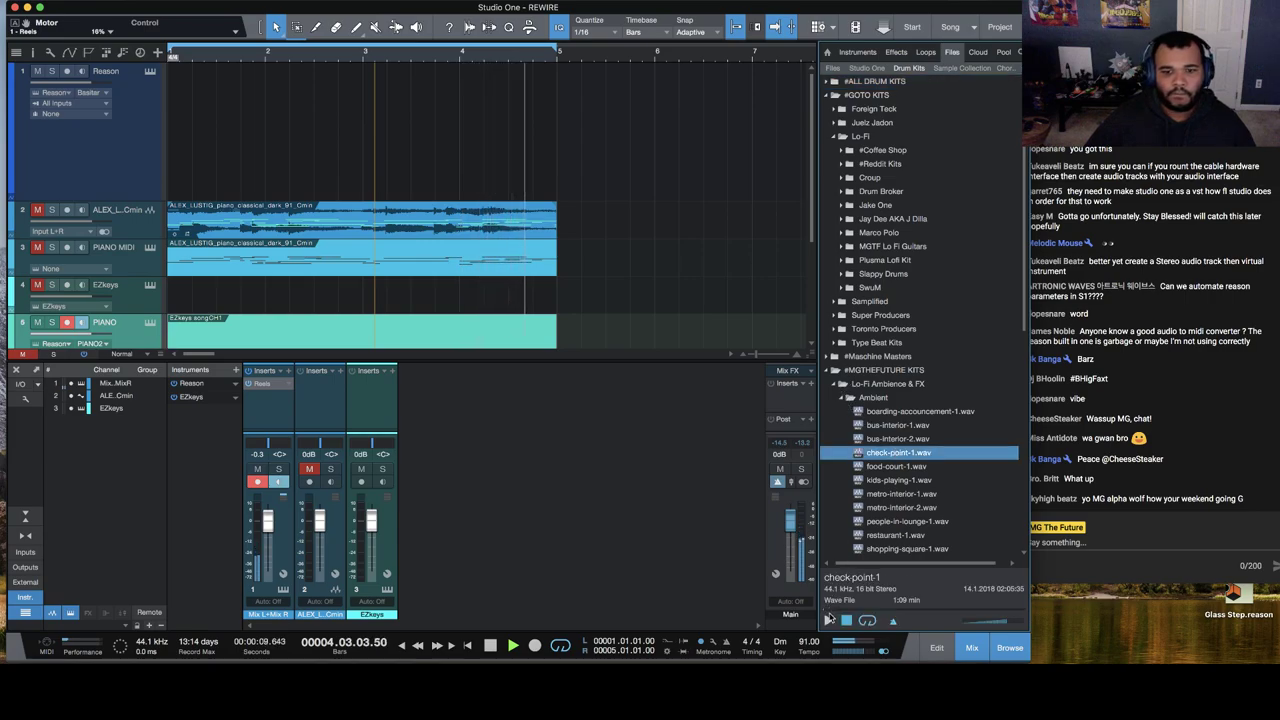
pyautogui.scroll(-3, 630, 250)
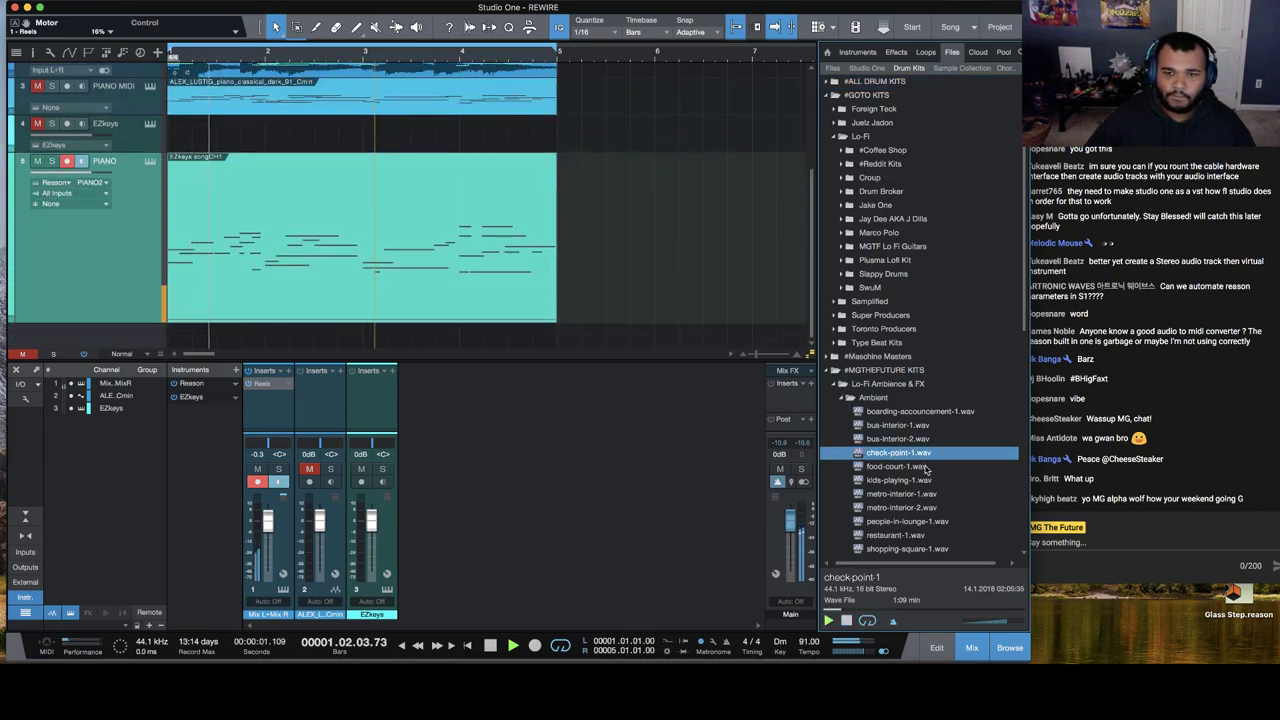
# Step: Add check-point-1.wav as a new audio track starting at bar 1 and lower its volume to -22.3 dB
pyautogui.moveTo(898, 452); pyautogui.dragTo(172, 341)
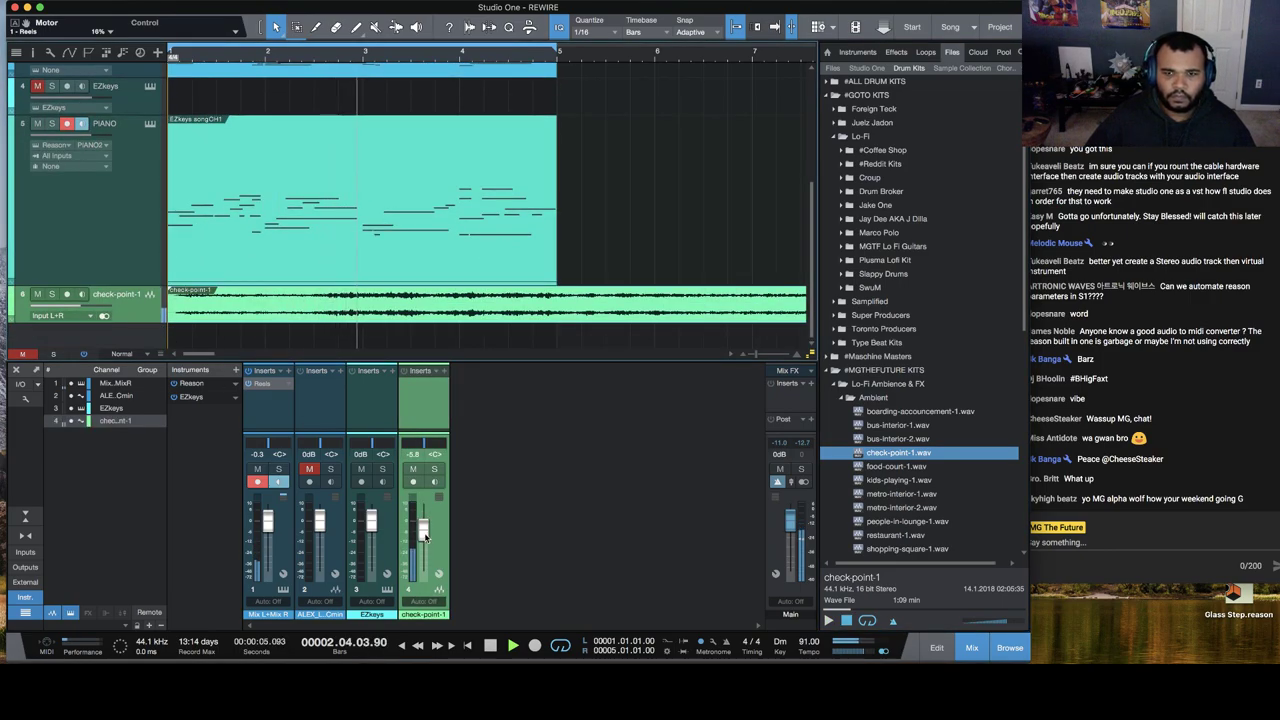
pyautogui.moveTo(424, 528); pyautogui.dragTo(425, 553)
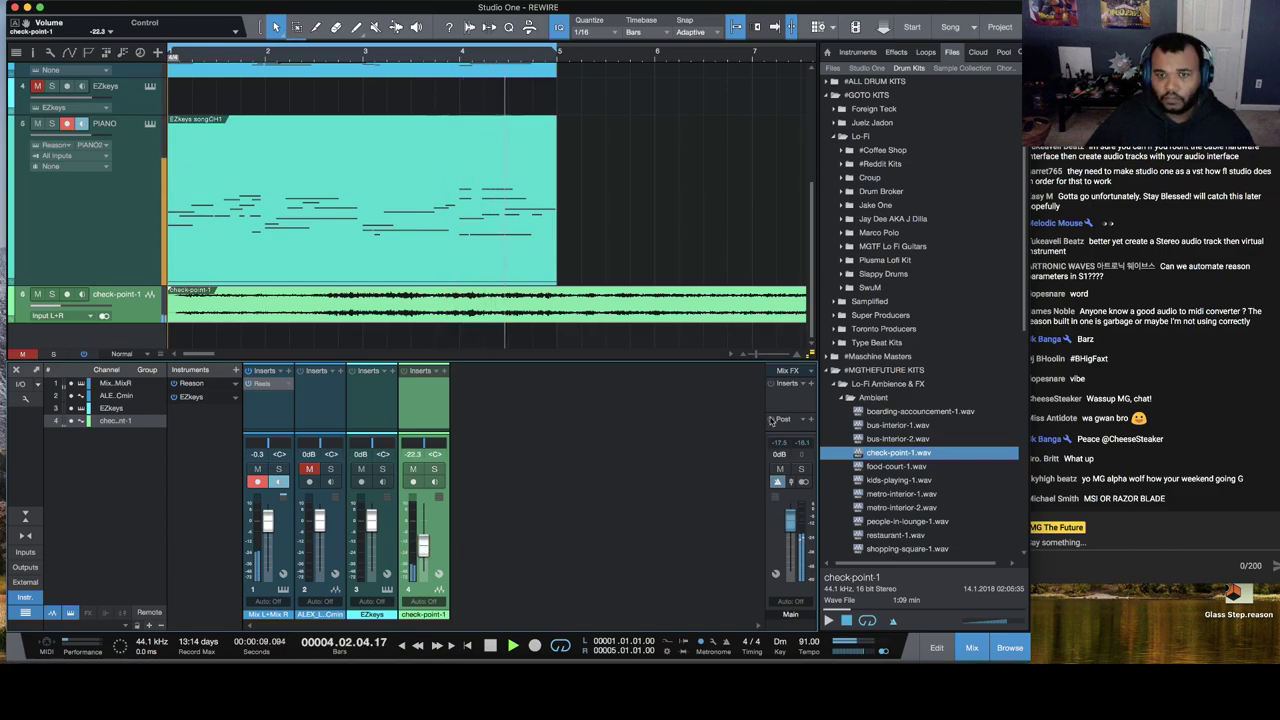
# Step: Close the Lo-Fi Ambience & FX folder and audition Loop 1.wav from the Drum Loops of SwuM Drum Kit 2
pyautogui.click(846, 398)
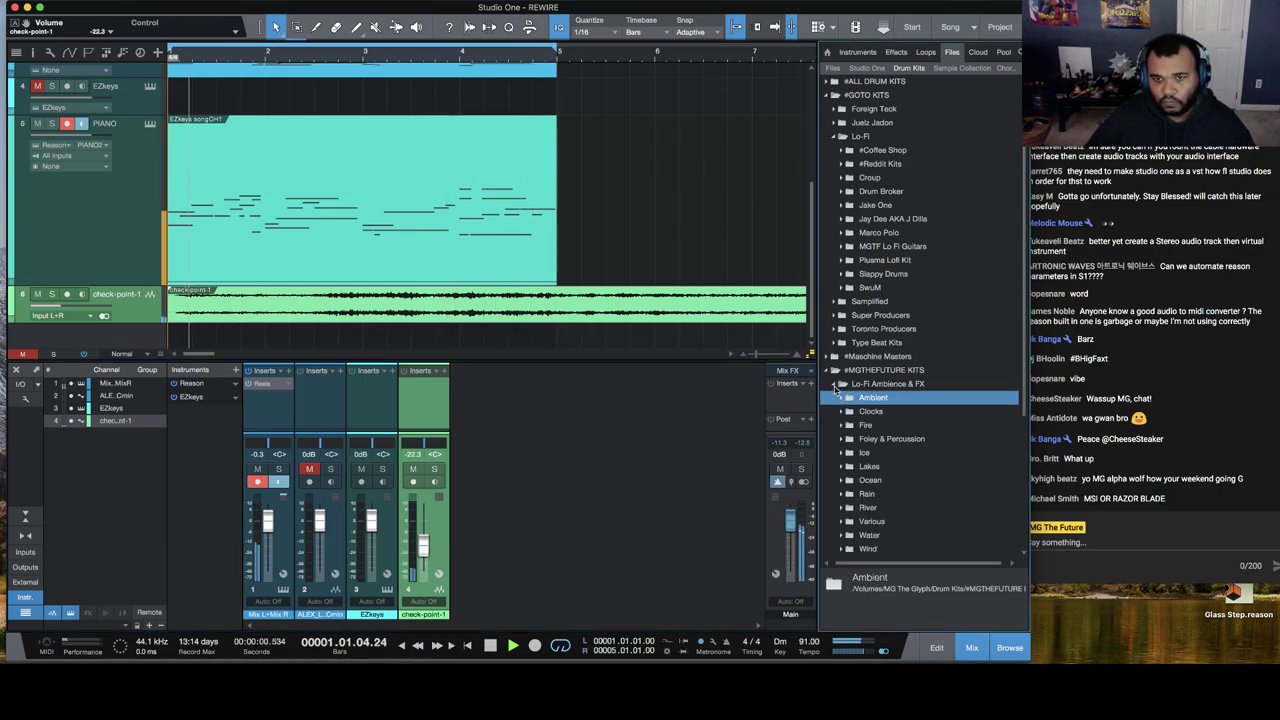
pyautogui.click(837, 387)
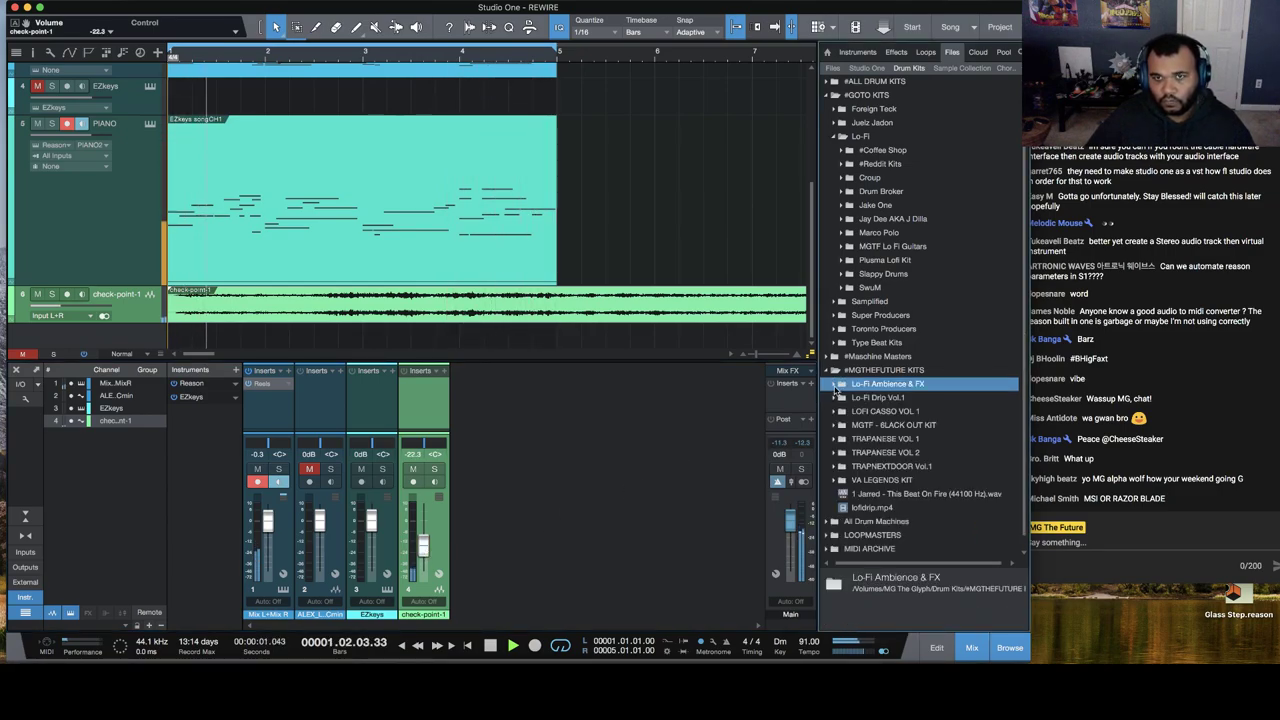
pyautogui.click(843, 288)
pyautogui.click(888, 315)
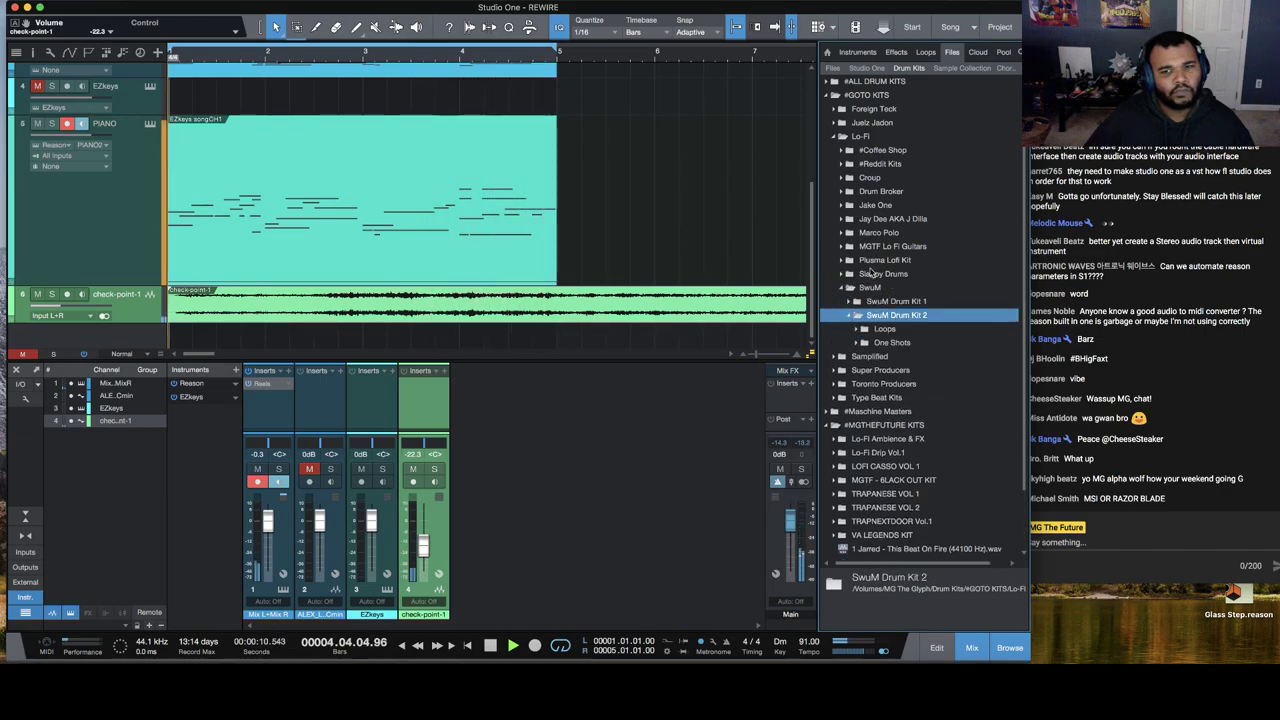
pyautogui.click(887, 316)
pyautogui.click(902, 301)
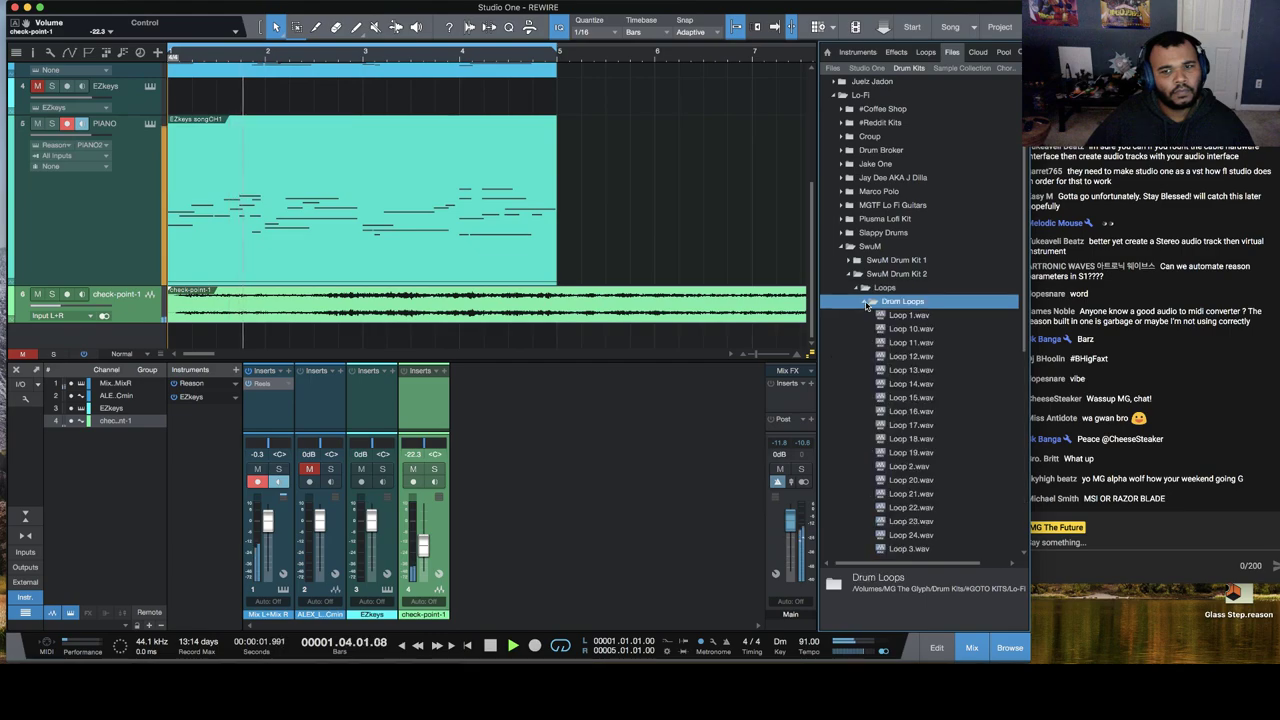
pyautogui.click(889, 316)
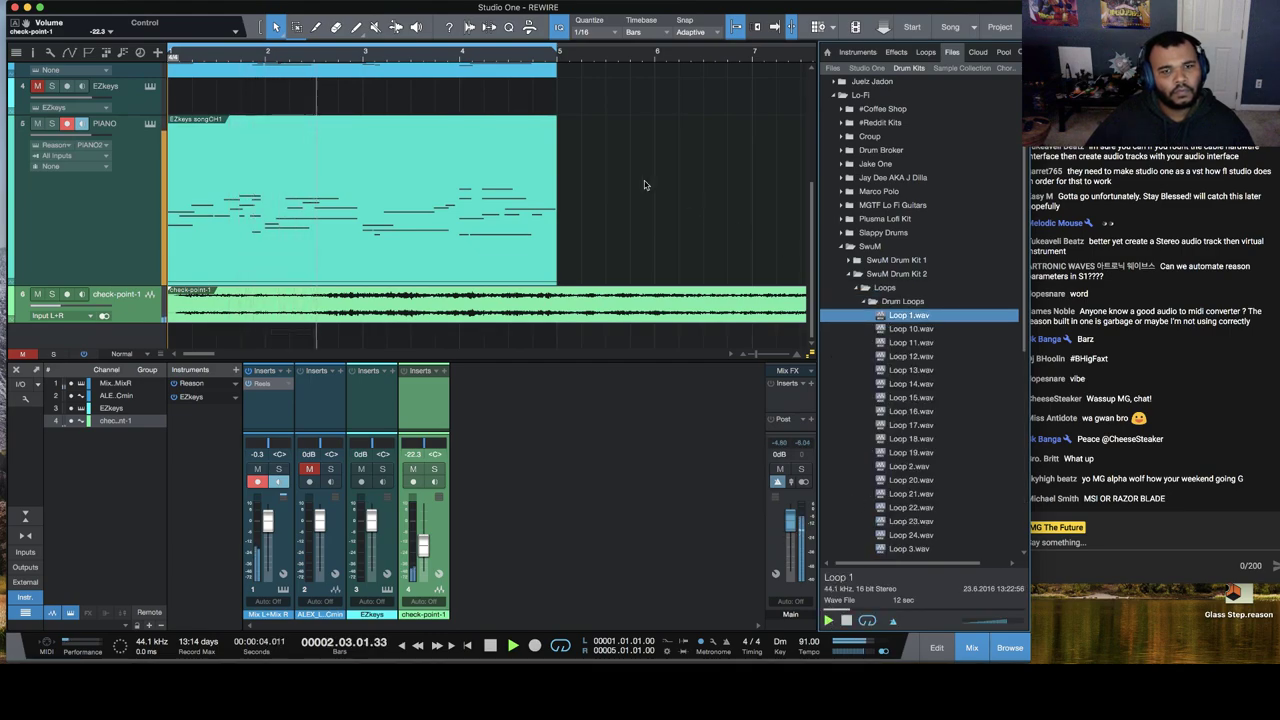
# Step: Add Loop 12.wav as a new track at bar 1 and duplicate the clip once to fill up to bar 5
pyautogui.scroll(1, 652, 189)
pyautogui.scroll(-5, 962, 306)
pyautogui.scroll(2, 962, 306)
pyautogui.click(905, 260)
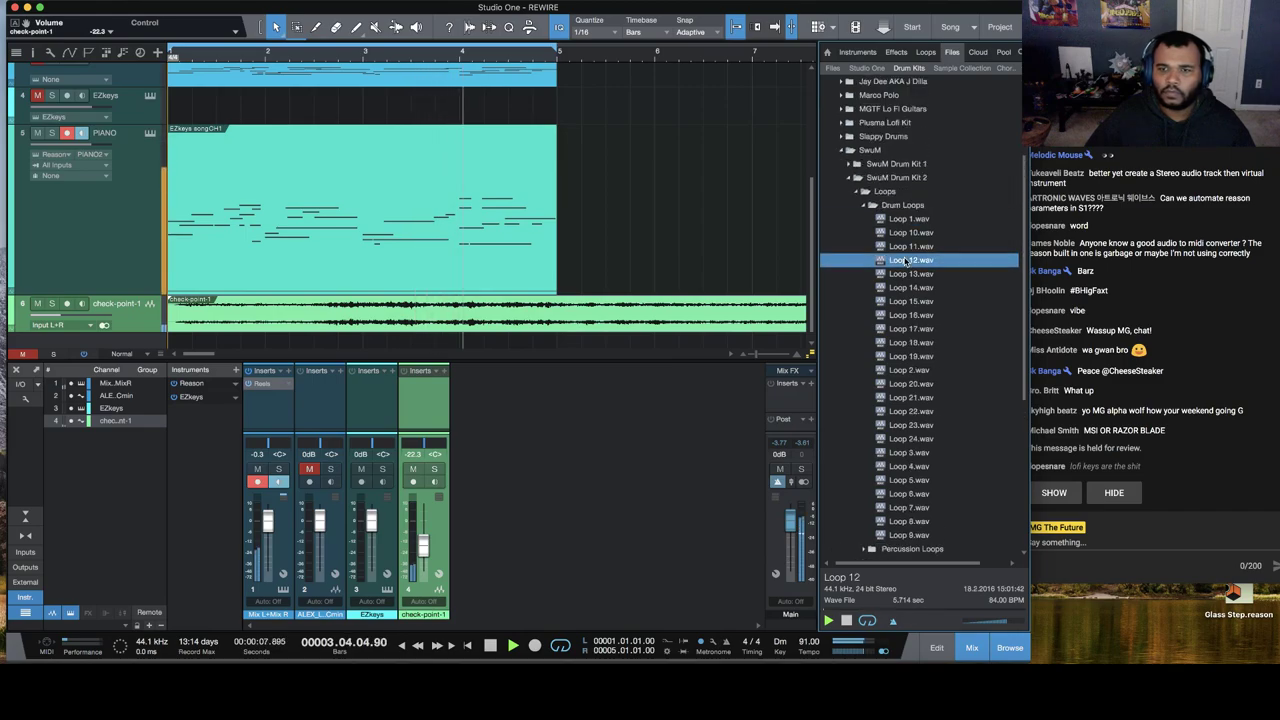
pyautogui.moveTo(905, 260); pyautogui.dragTo(194, 344)
pyautogui.scroll(-2, 343, 307)
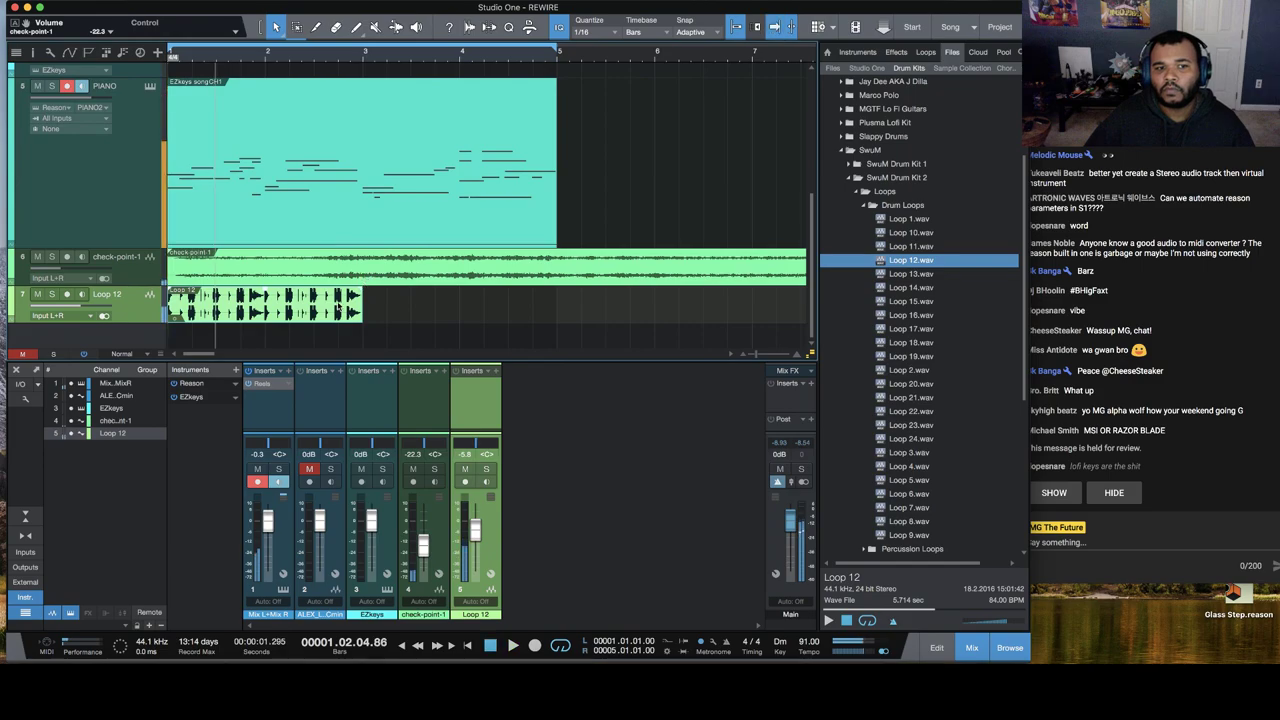
pyautogui.press('d')
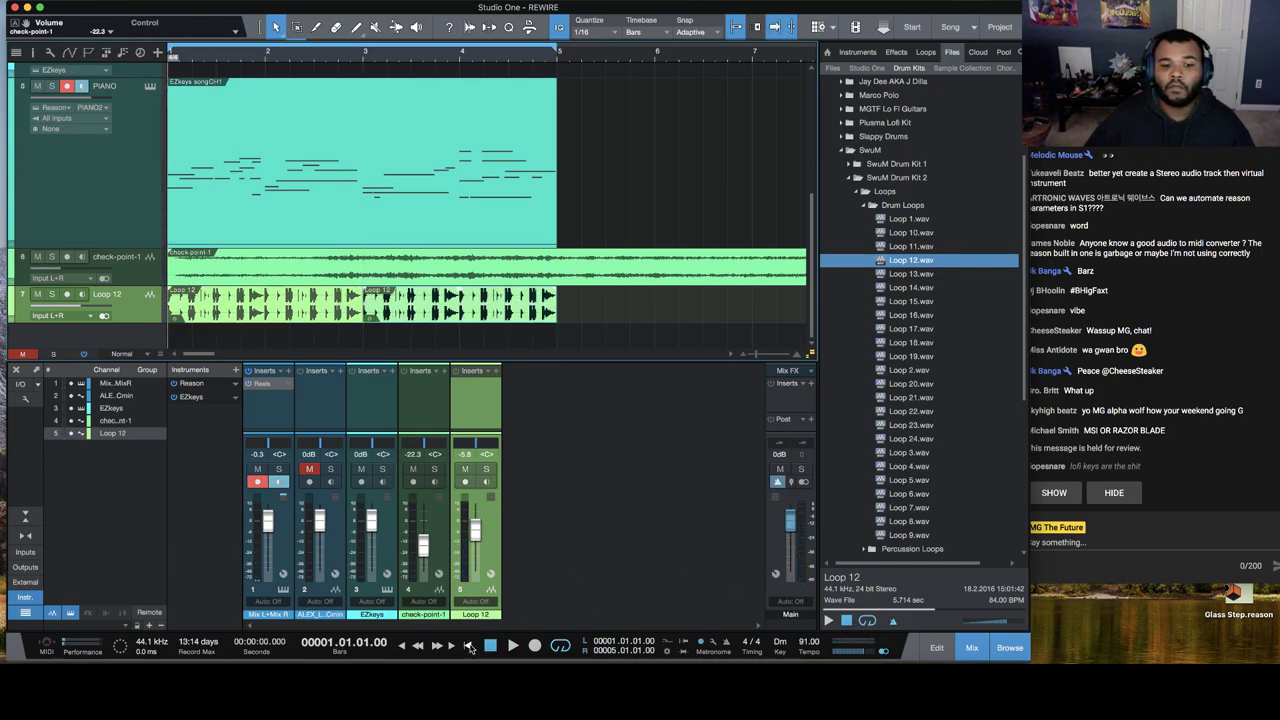
# Step: Play the song from bar 1 to check the Loop 12 clips, and delete both clips from their track
pyautogui.press('space')
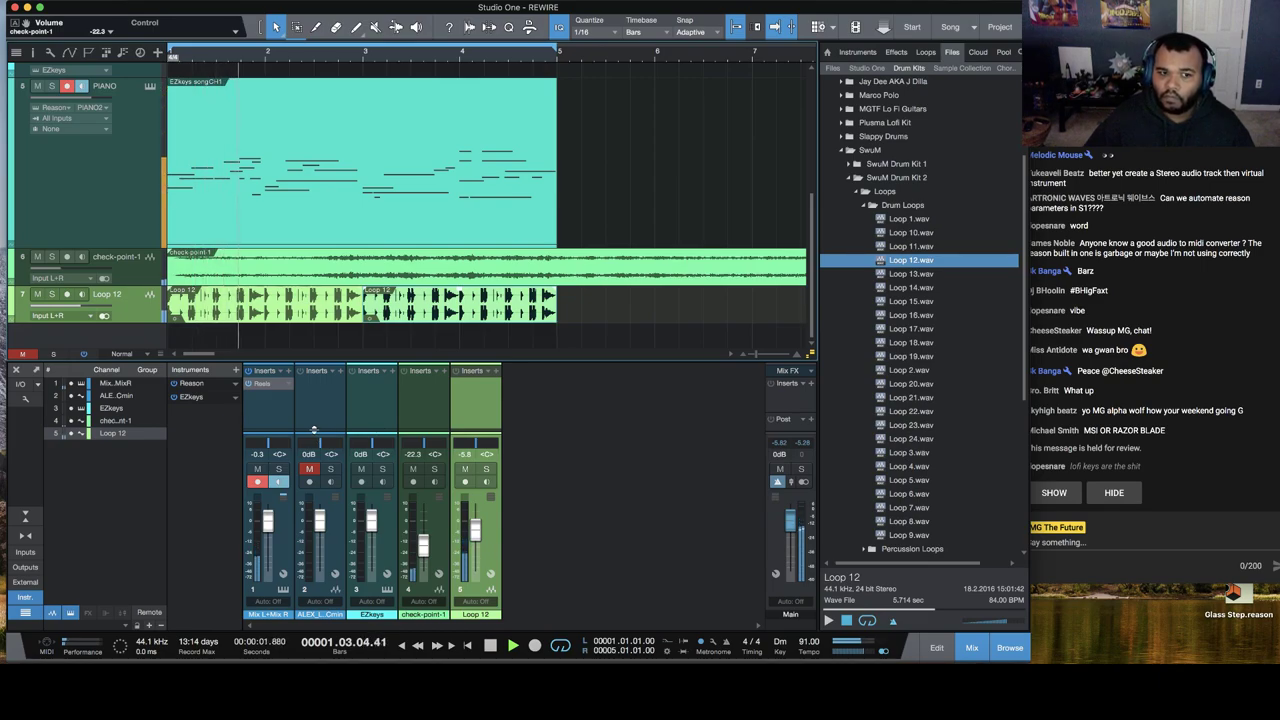
pyautogui.press('space')
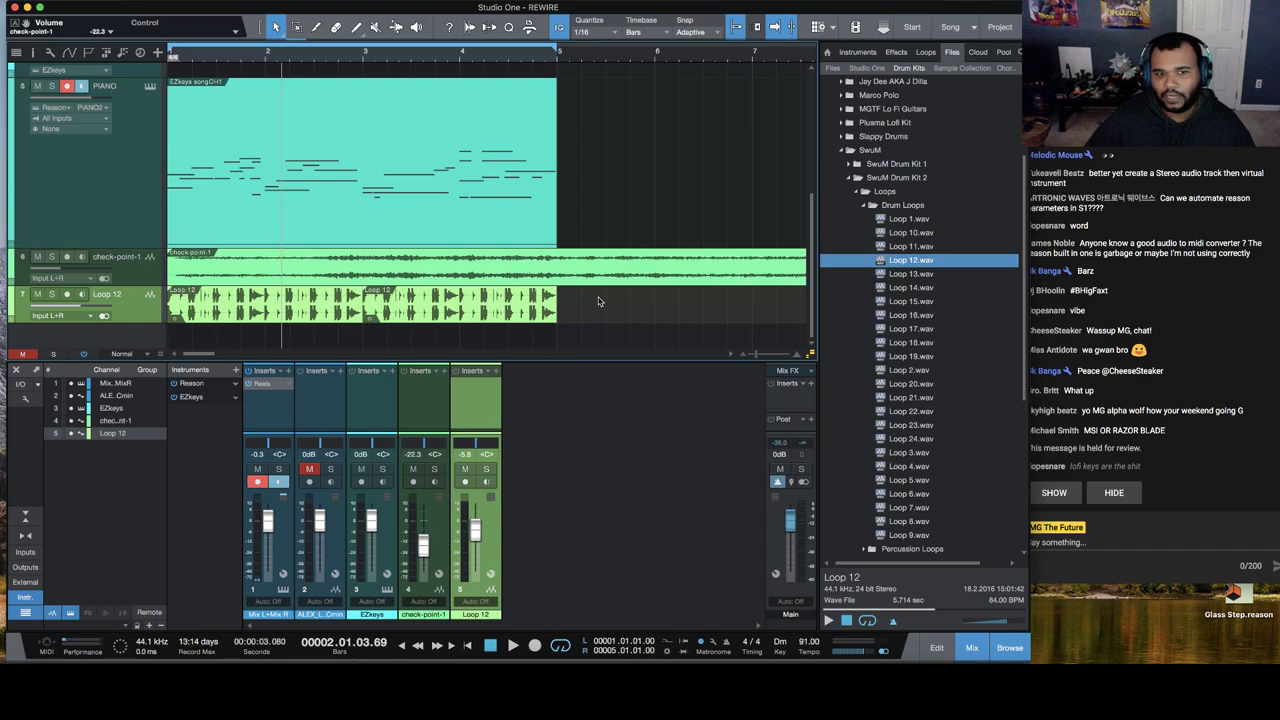
pyautogui.press(',')
pyautogui.press('Delete')
# Step: Audition further drum loops from SwuM Drum Kit 2, including Loops 22, 23, 4, 6, 7 and 8
pyautogui.click(926, 413)
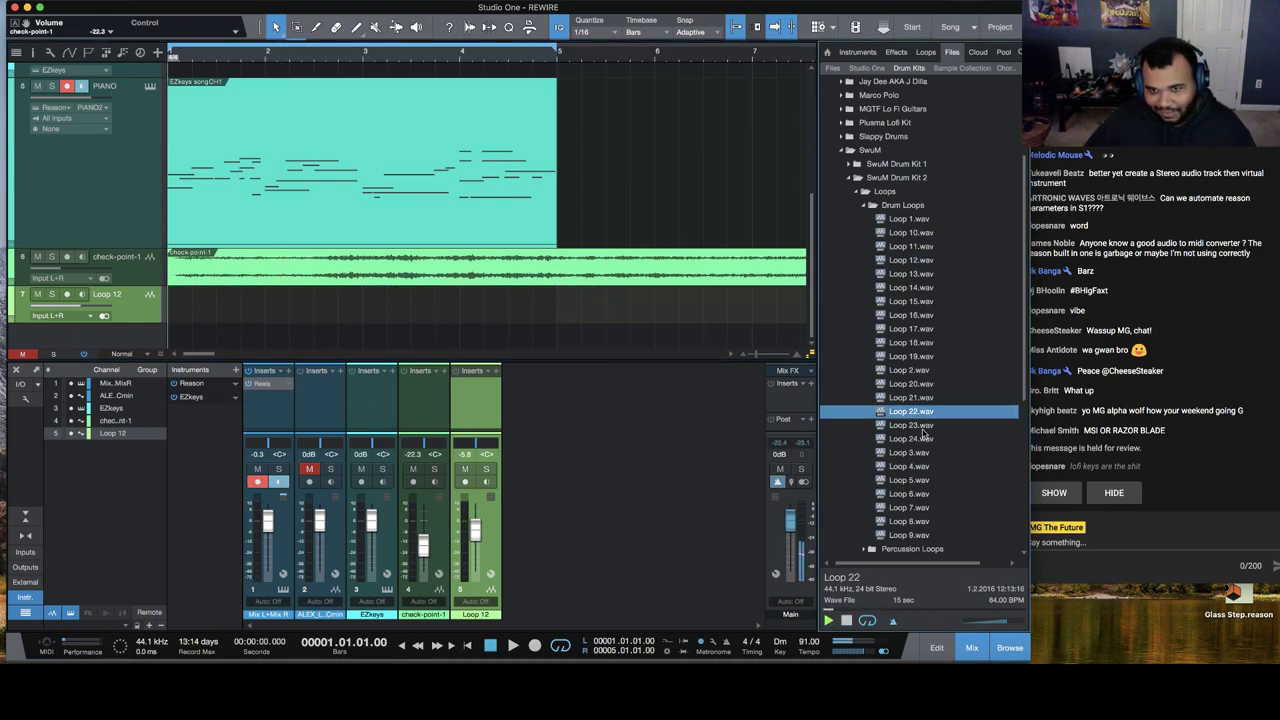
pyautogui.click(925, 426)
pyautogui.click(918, 467)
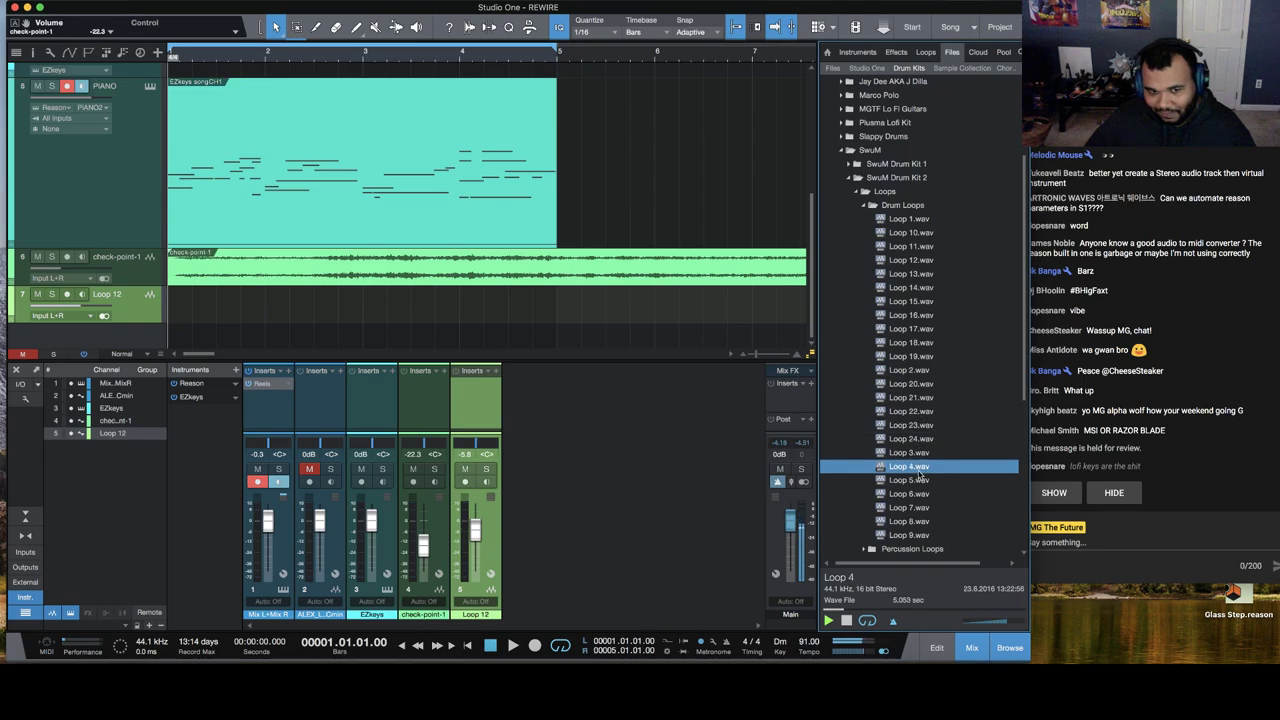
pyautogui.click(920, 492)
pyautogui.click(922, 509)
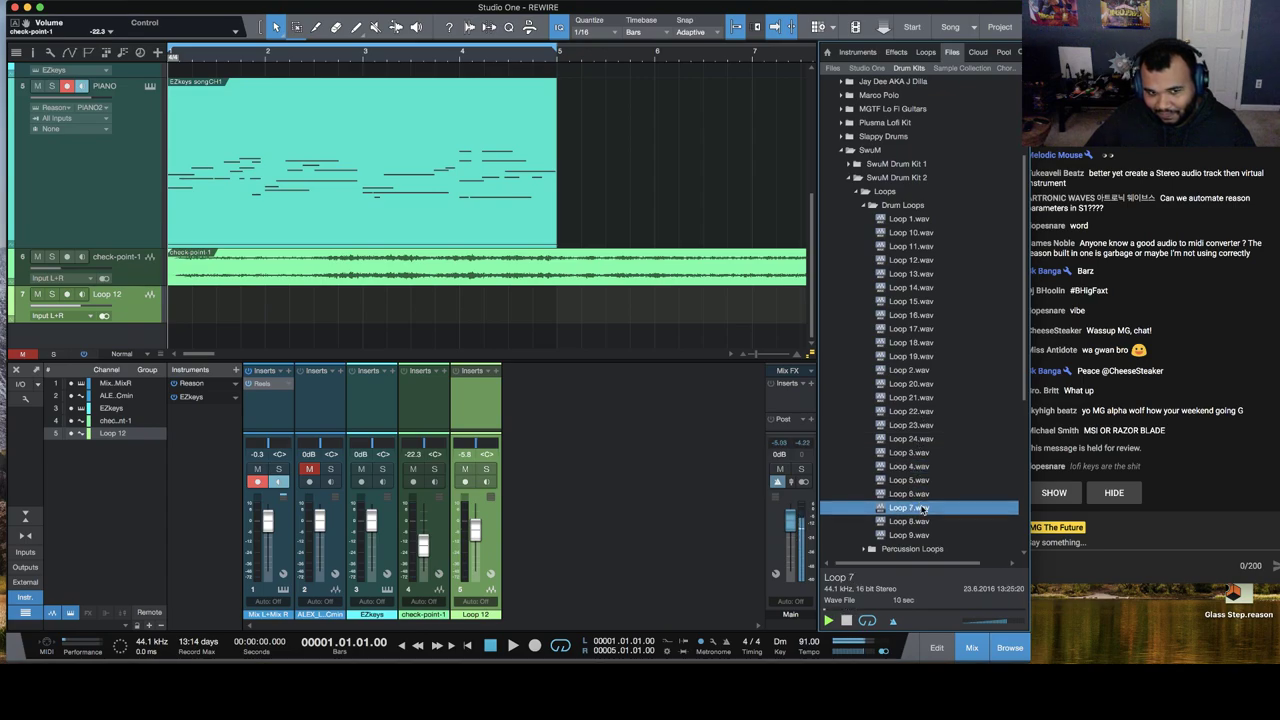
pyautogui.click(922, 522)
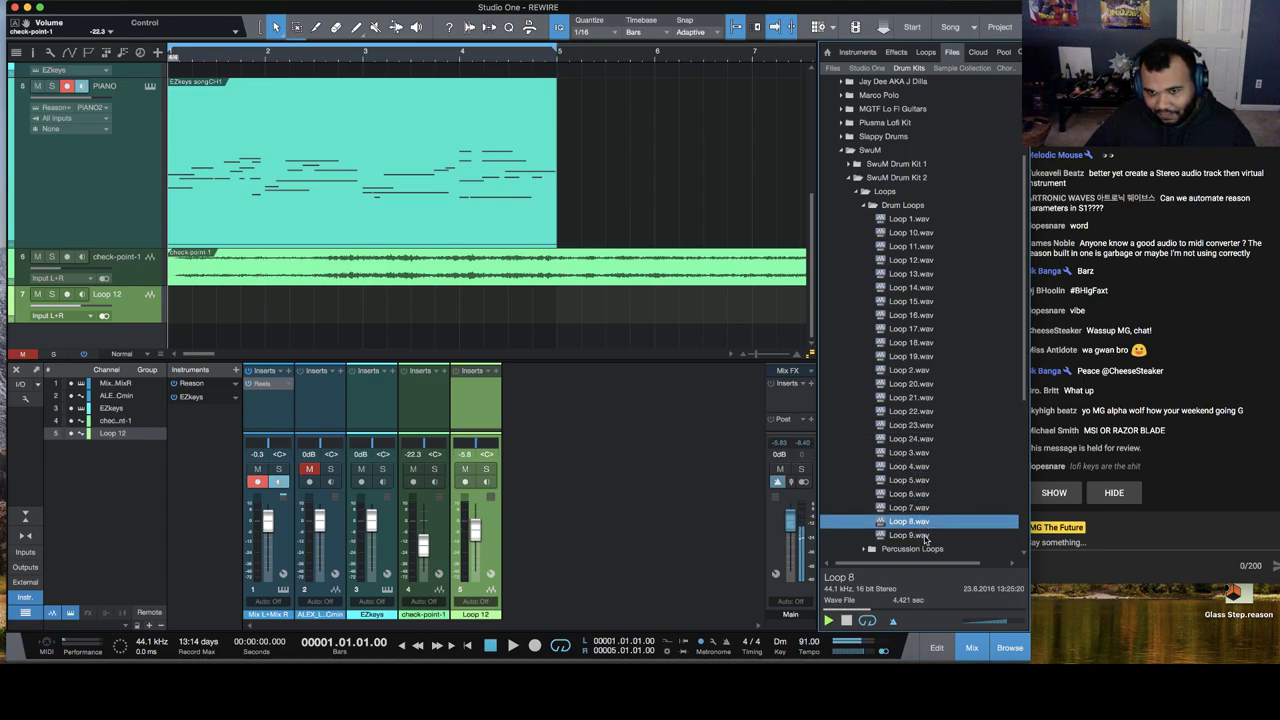
pyautogui.press('space')
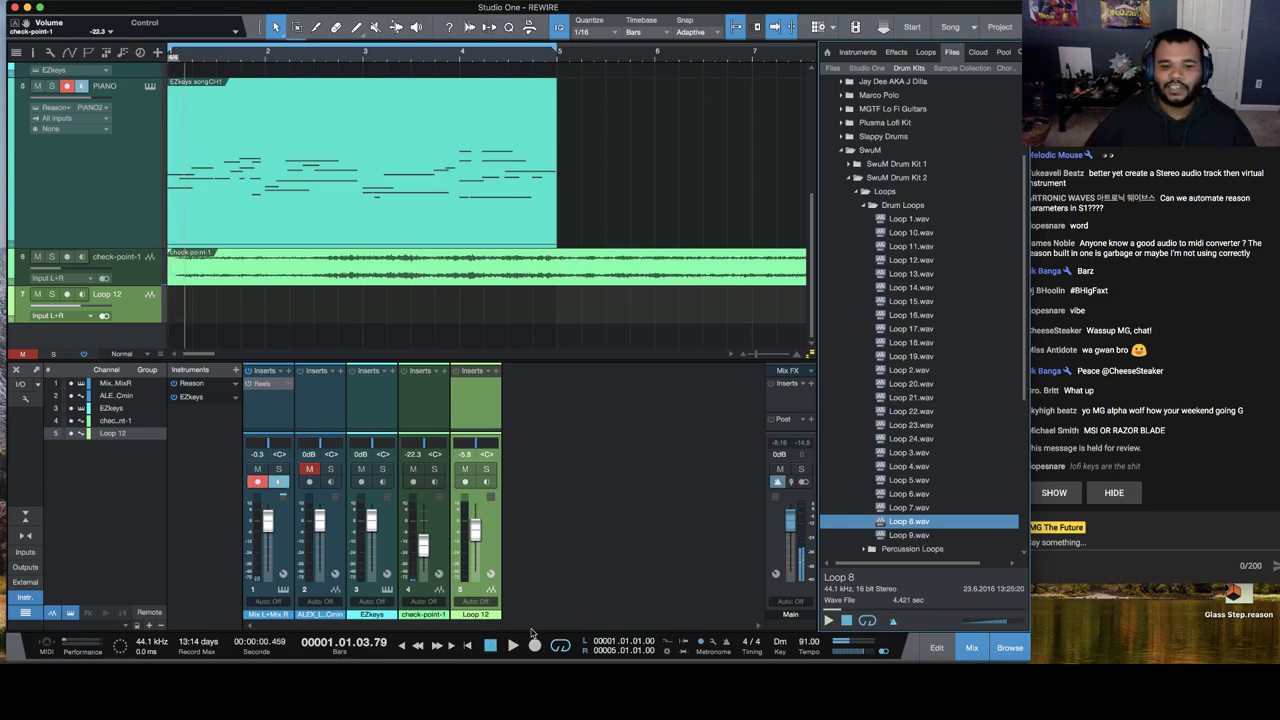
# Step: Audition breaks in SwuM Drum Kit 1's Drumloop folder and place Drumbrk 21.wav at bar 1 on the Loop 12 track
pyautogui.click(866, 205)
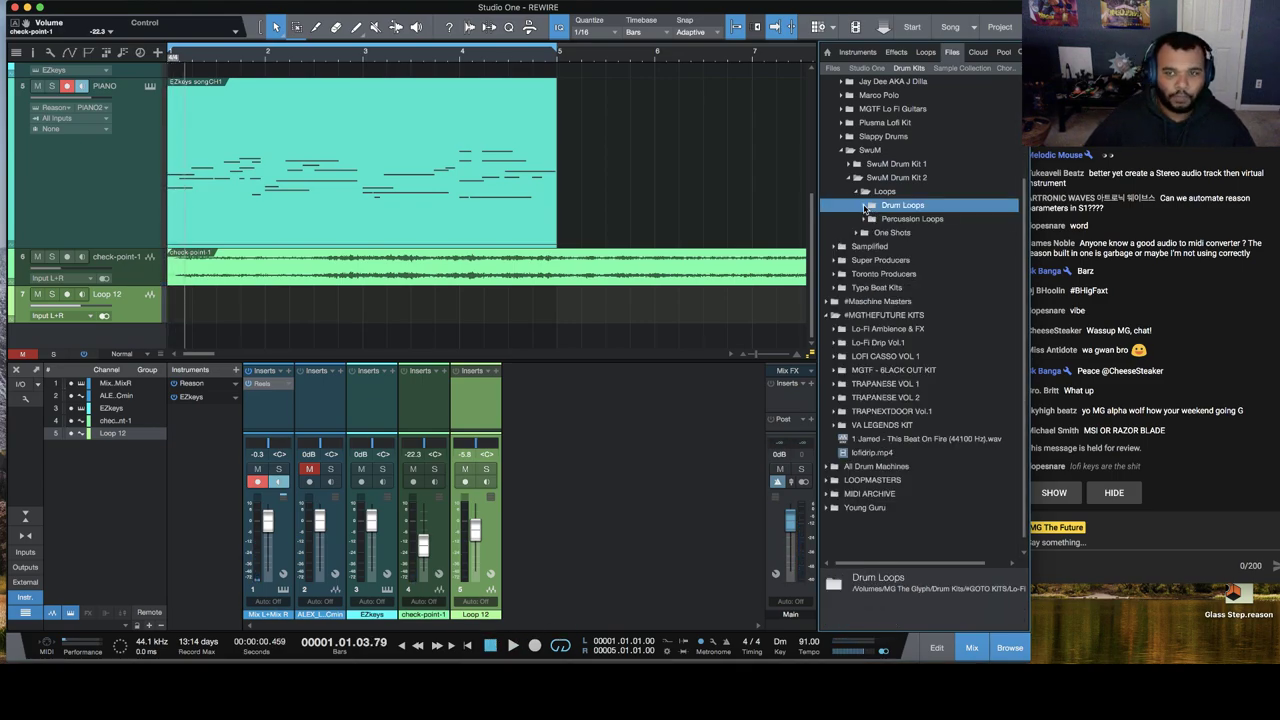
pyautogui.click(856, 178)
pyautogui.click(849, 164)
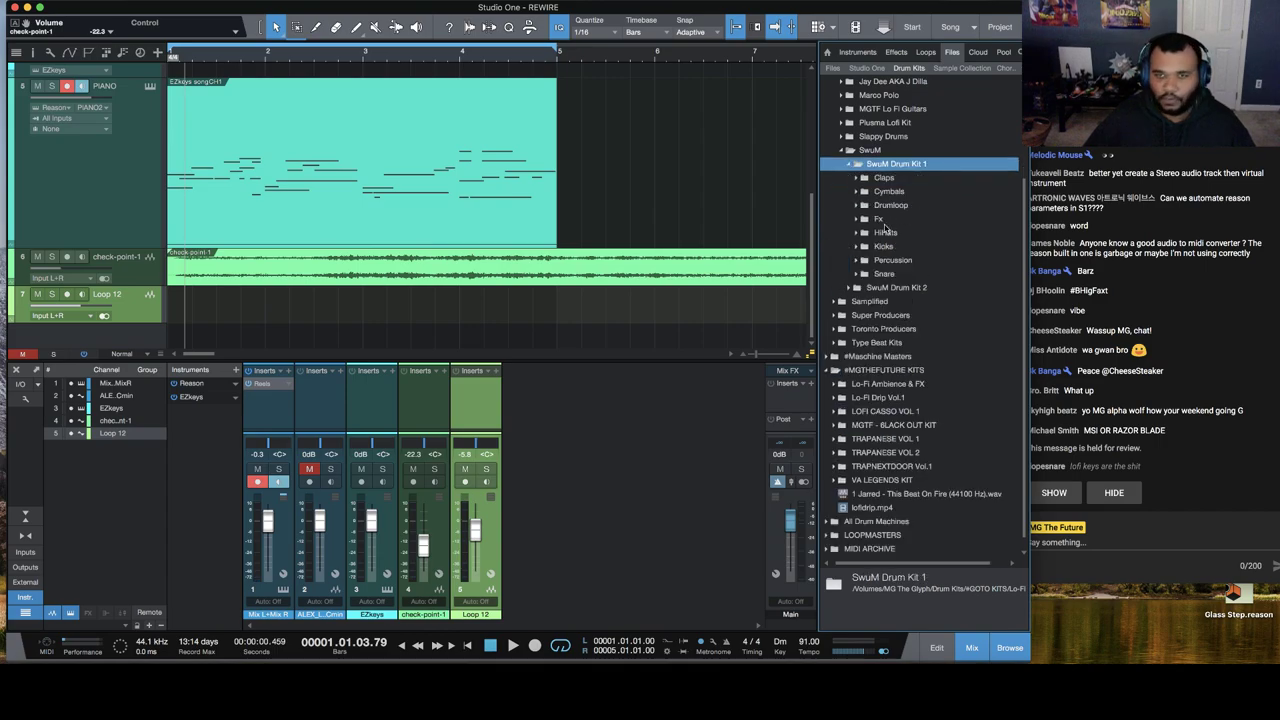
pyautogui.click(858, 207)
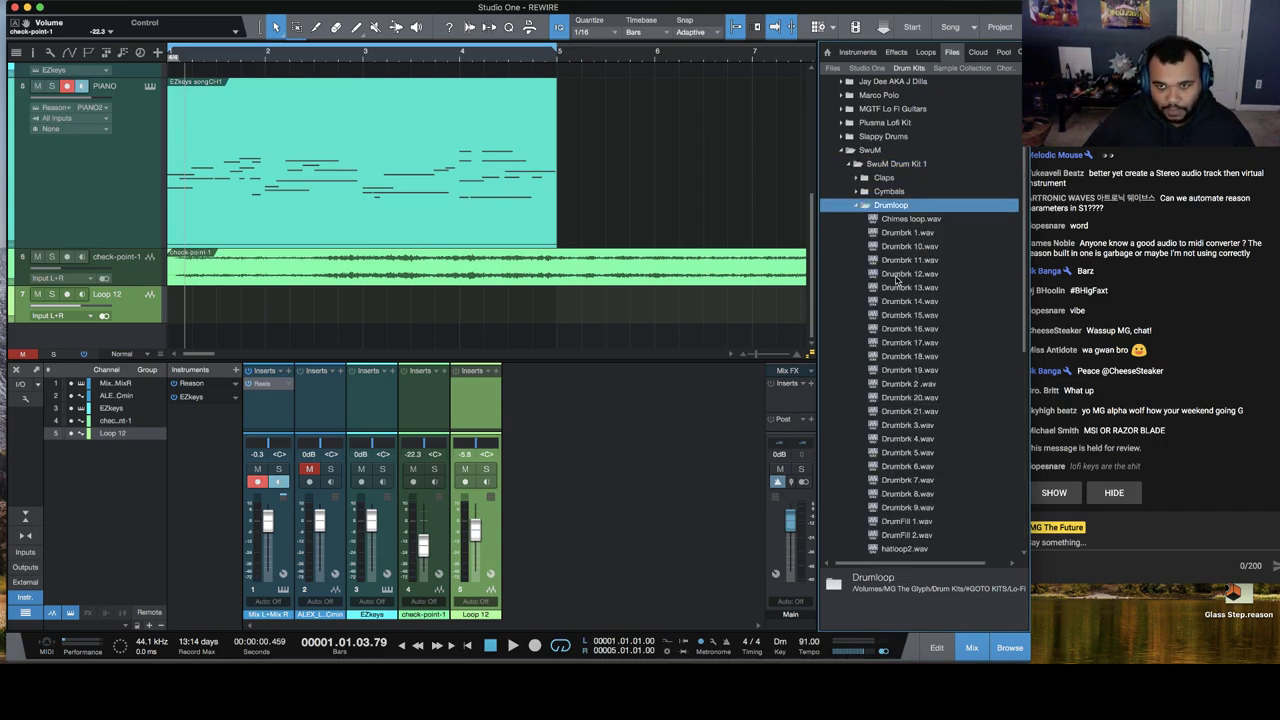
pyautogui.click(898, 274)
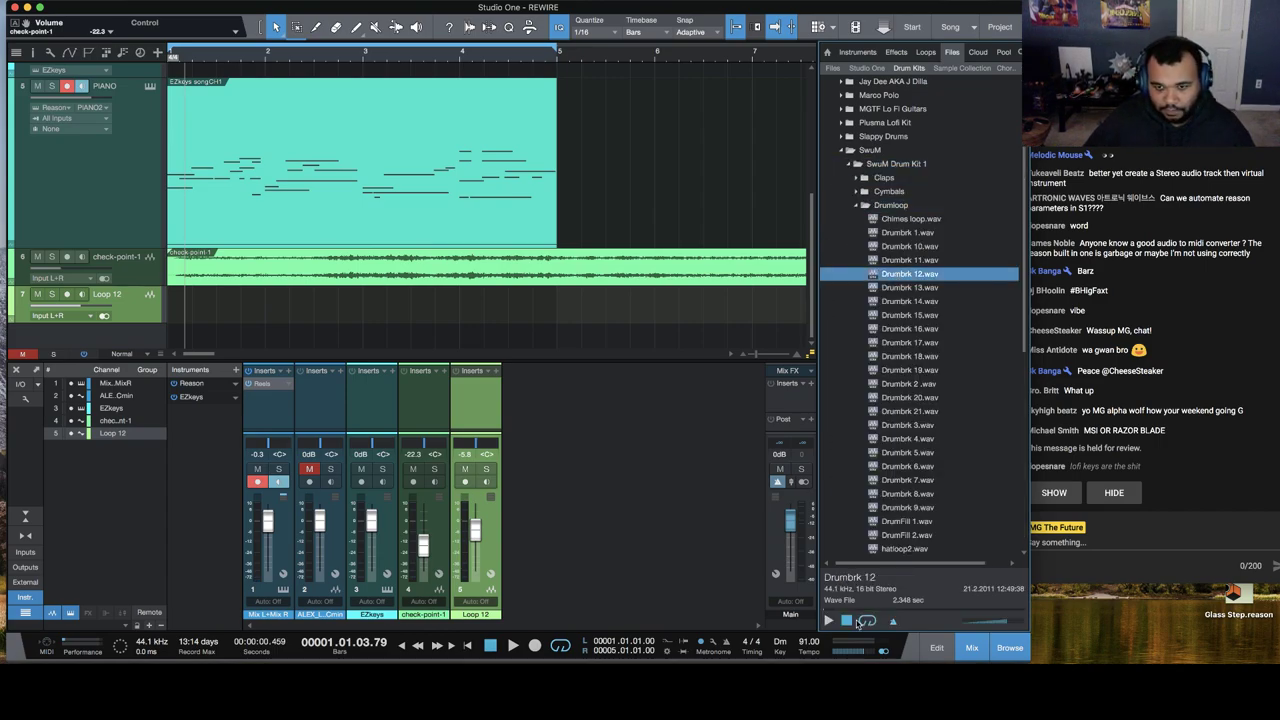
pyautogui.click(914, 413)
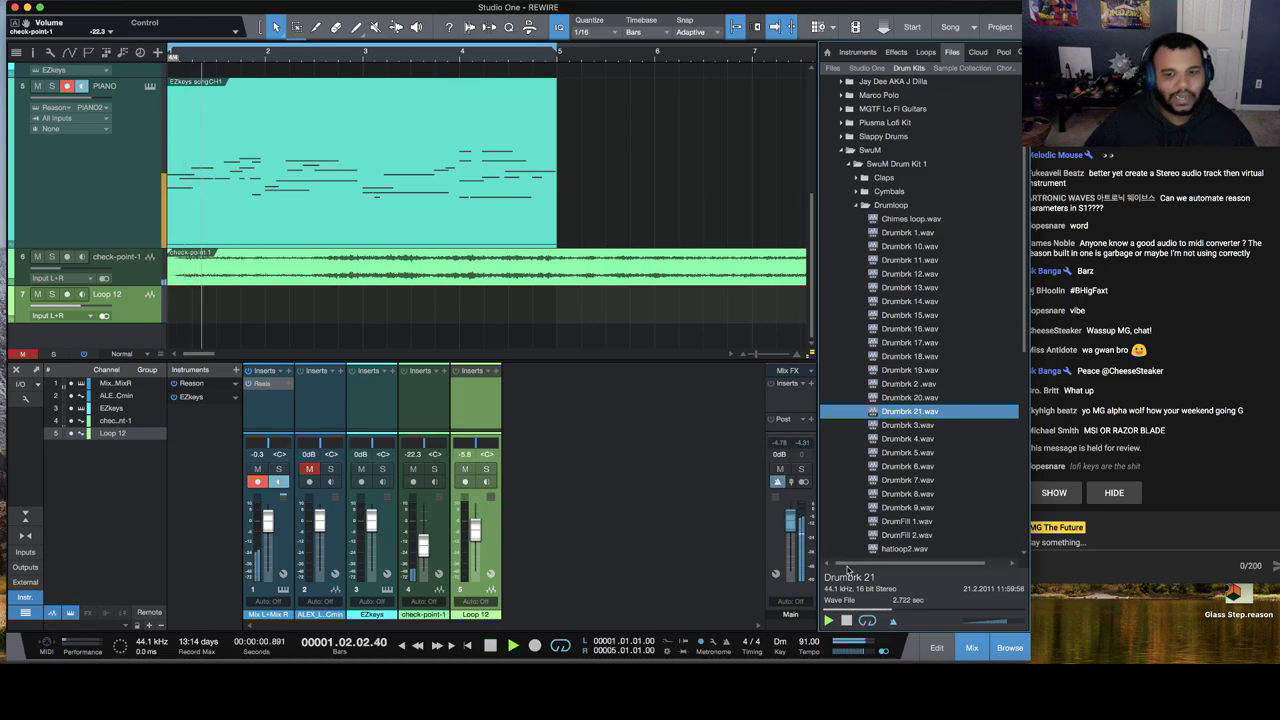
pyautogui.moveTo(918, 414); pyautogui.dragTo(170, 320)
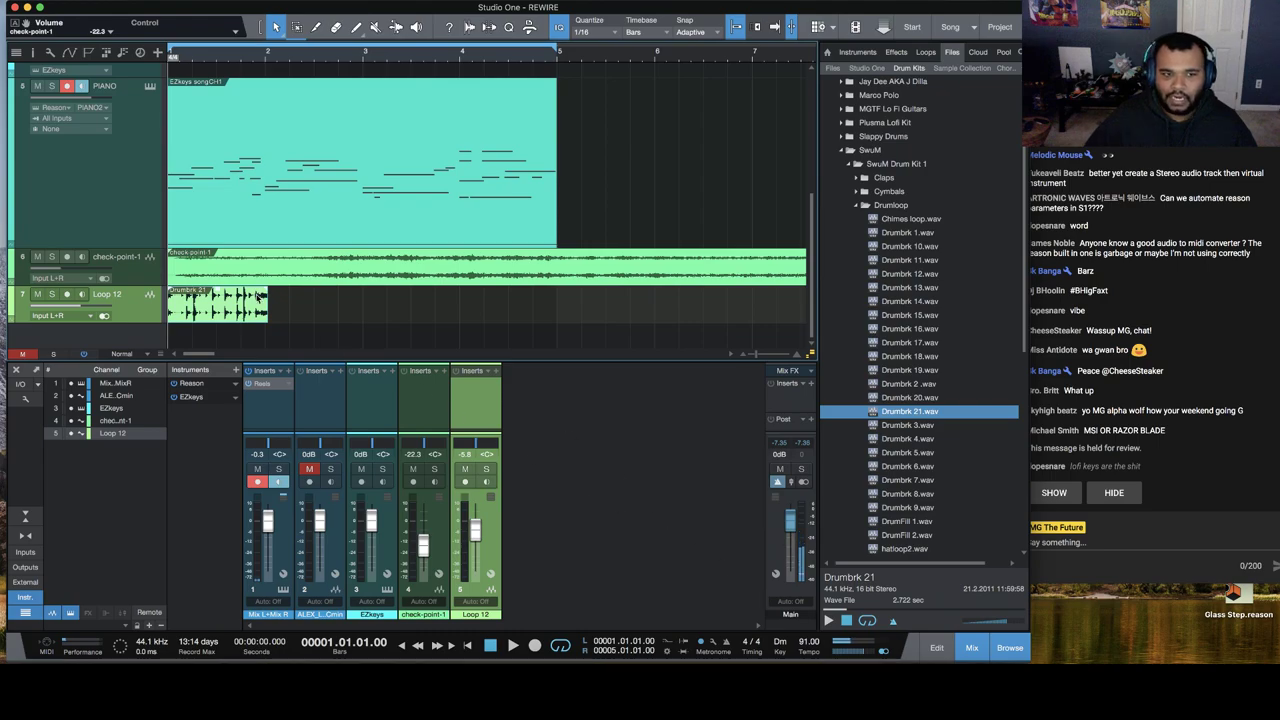
pyautogui.press('d')
pyautogui.press('d')
pyautogui.moveTo(446, 313)
pyautogui.mouseDown()
pyautogui.moveTo(355, 316)
pyautogui.moveTo(470, 316)
pyautogui.moveTo(452, 314)
pyautogui.mouseUp()
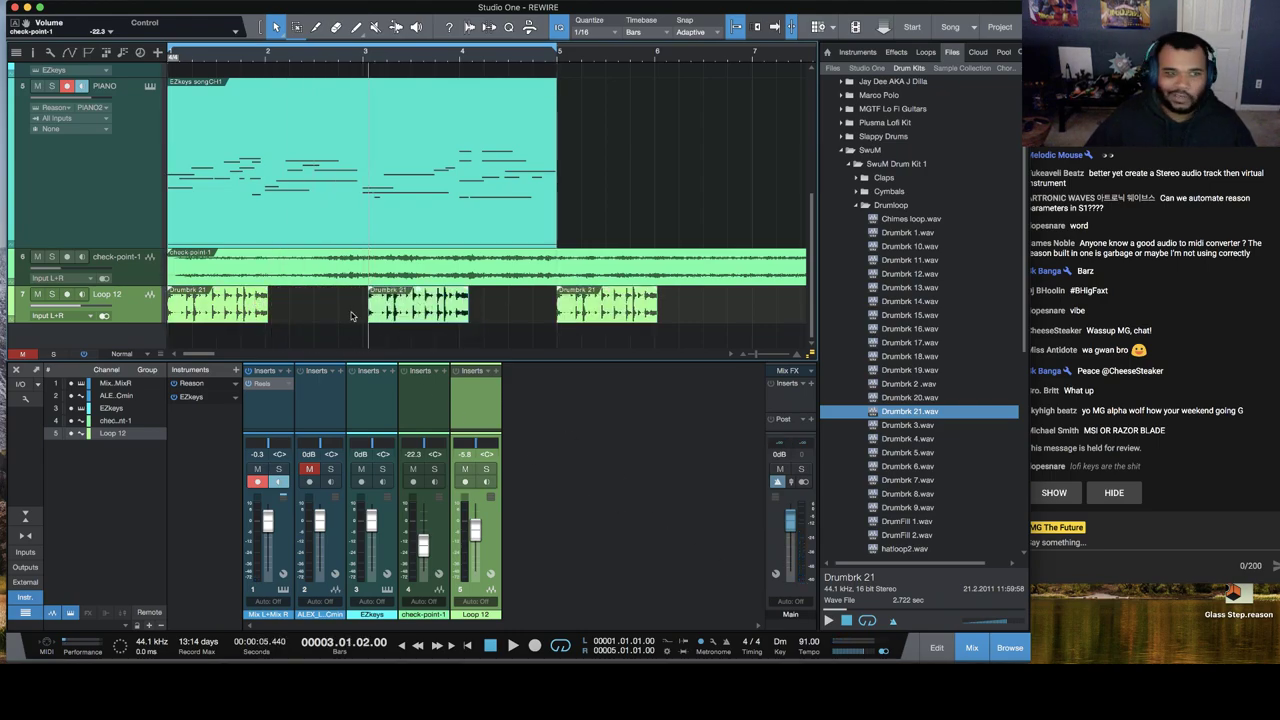
pyautogui.hotkey('ctrl', 'z')
pyautogui.hotkey('ctrl', 'z')
pyautogui.hotkey('ctrl', 'z')
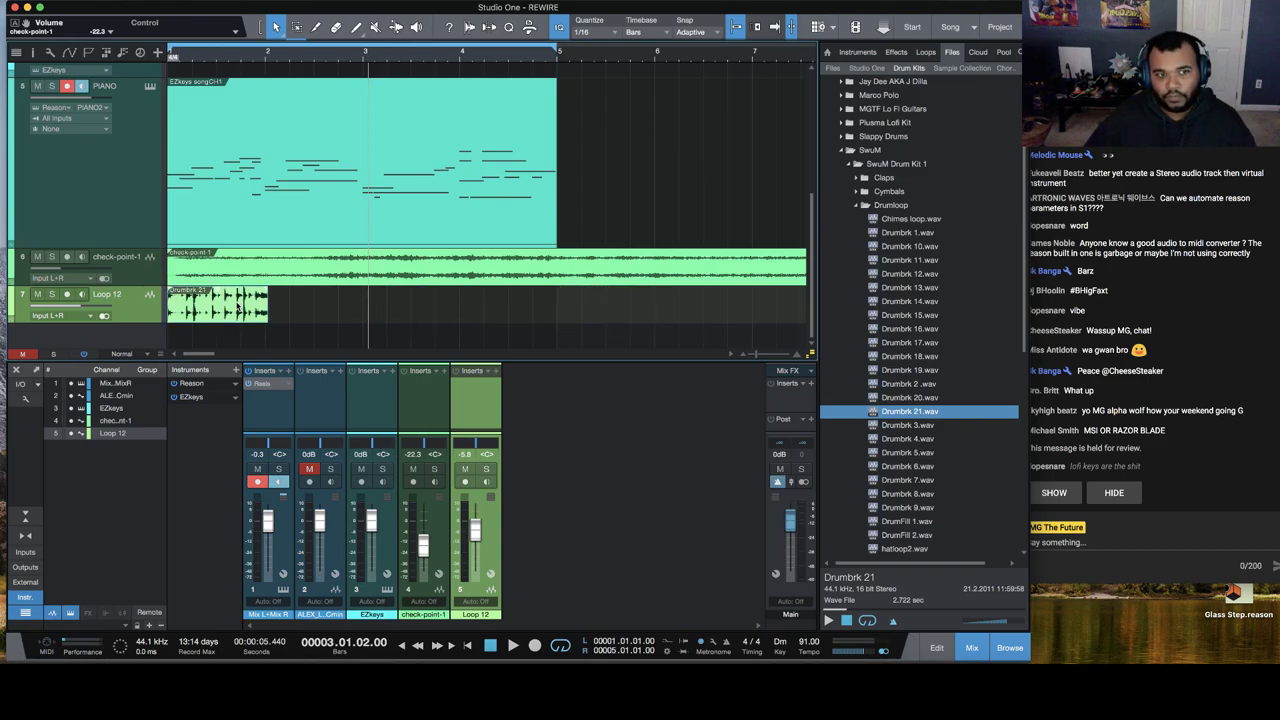
# Step: Shorten the Drumbrk 21 clip to end exactly at bar 2 and duplicate it three times to fill up to bar 5
pyautogui.moveTo(271, 306); pyautogui.dragTo(265, 312)
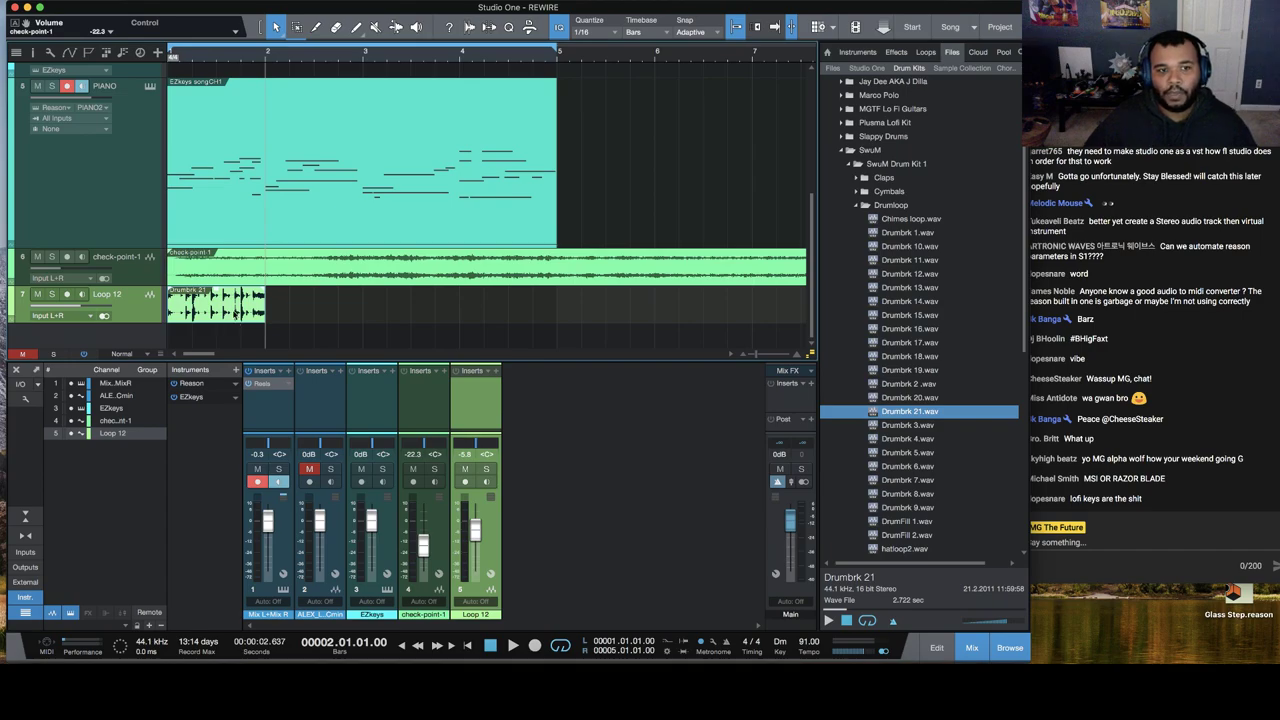
pyautogui.press('d')
pyautogui.press('d')
pyautogui.press('d')
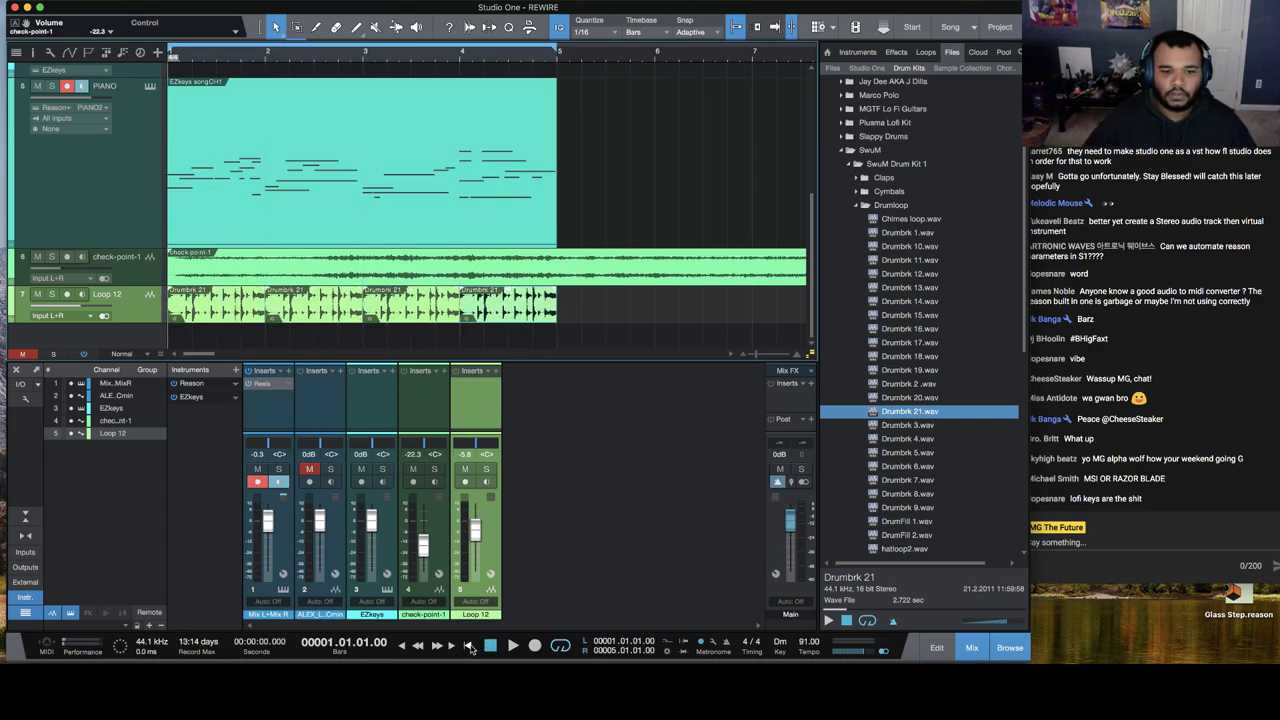
# Step: Play the song with the new drum break and lower the Loop 12 channel's volume to about -7.8 dB
pyautogui.press('space')
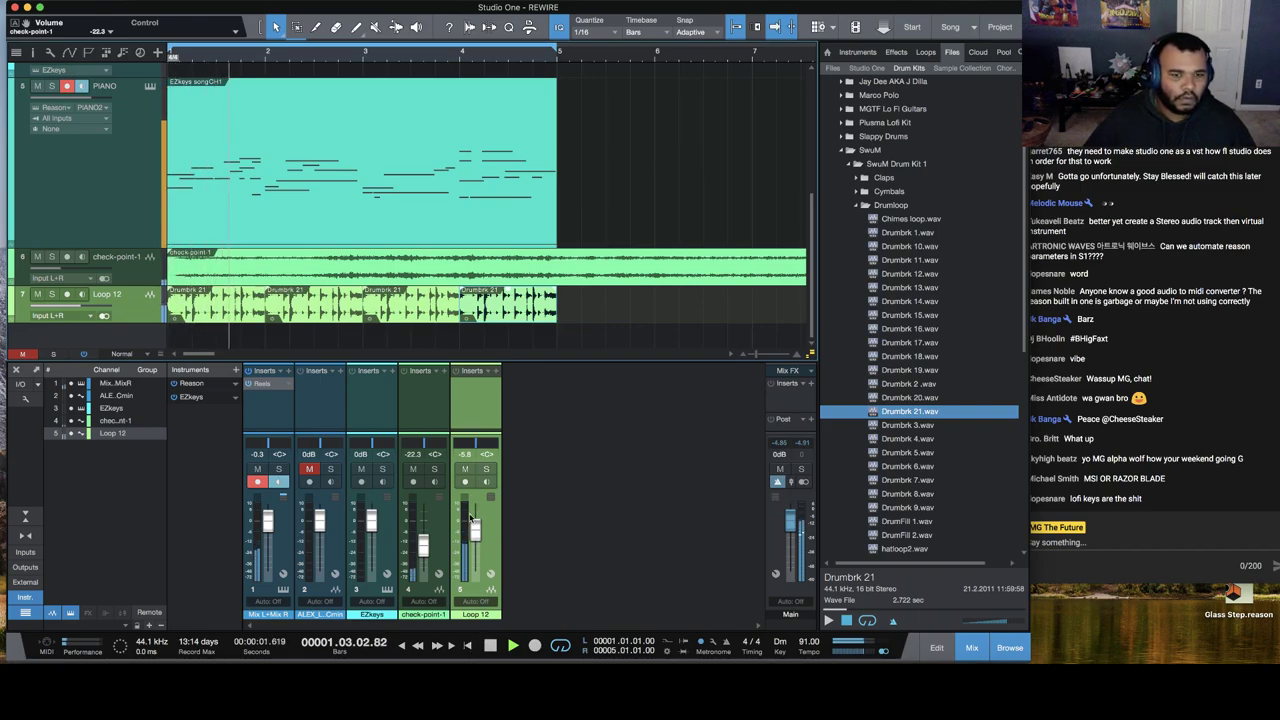
pyautogui.click(491, 370)
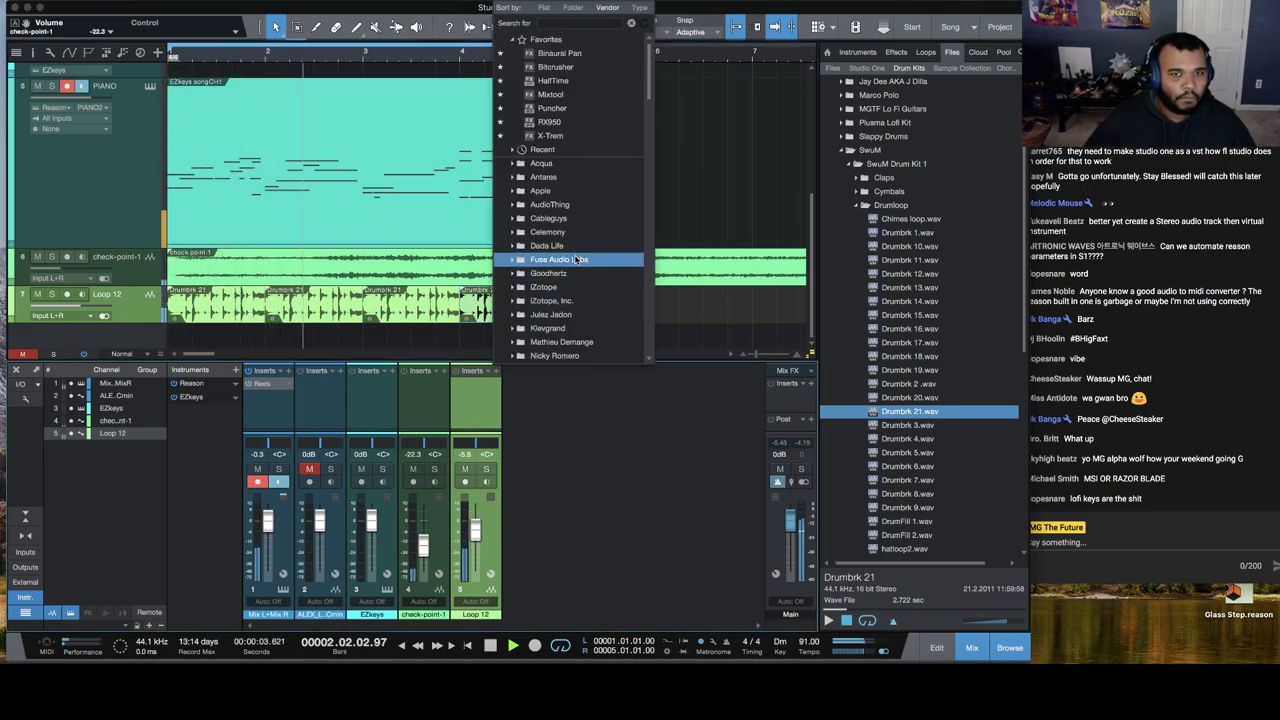
pyautogui.press('Escape')
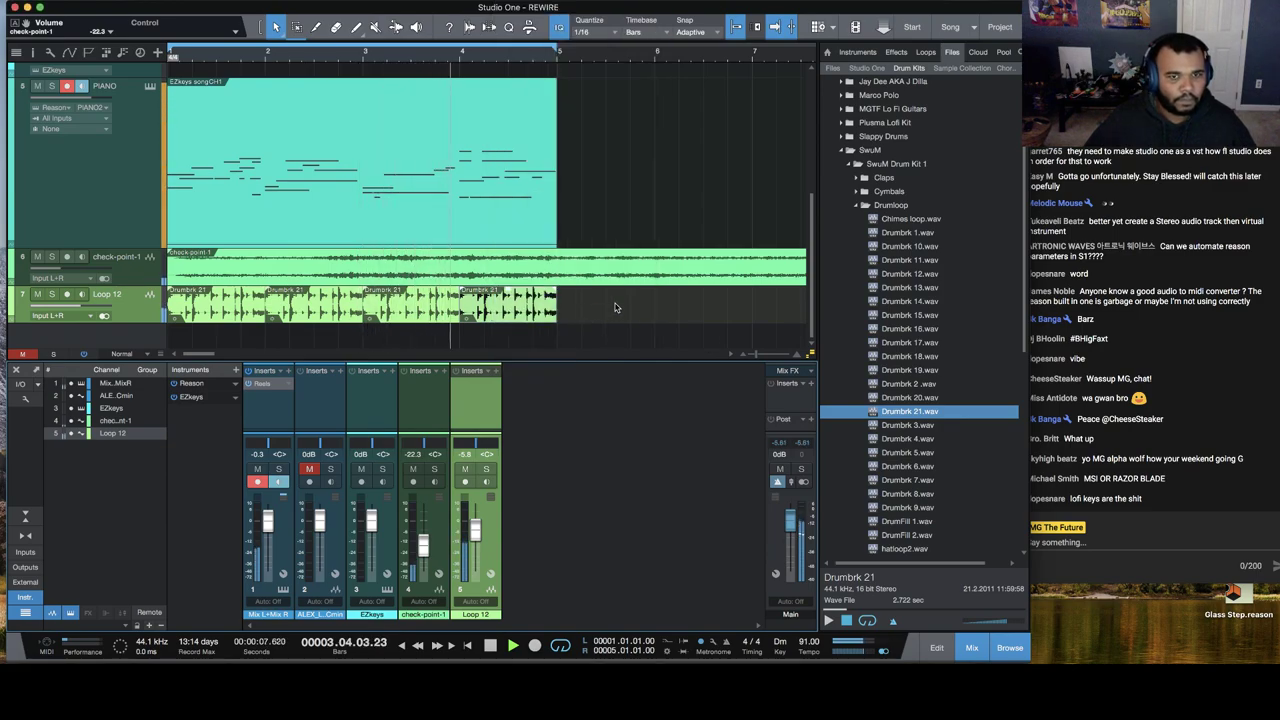
pyautogui.moveTo(475, 528); pyautogui.dragTo(476, 536)
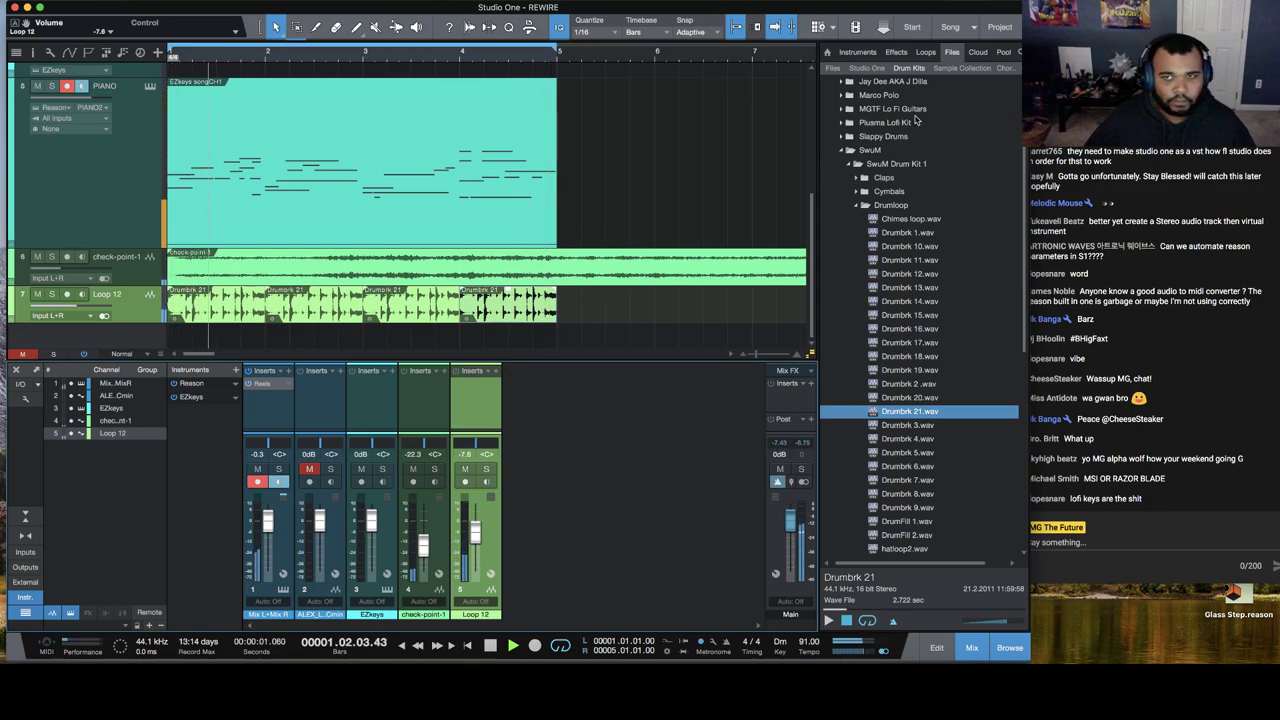
# Step: Look through the Klevgrand and Goodhertz effects and insert Ghz Vulf Compressor 3 on the Loop 12 channel
pyautogui.click(840, 150)
pyautogui.click(896, 52)
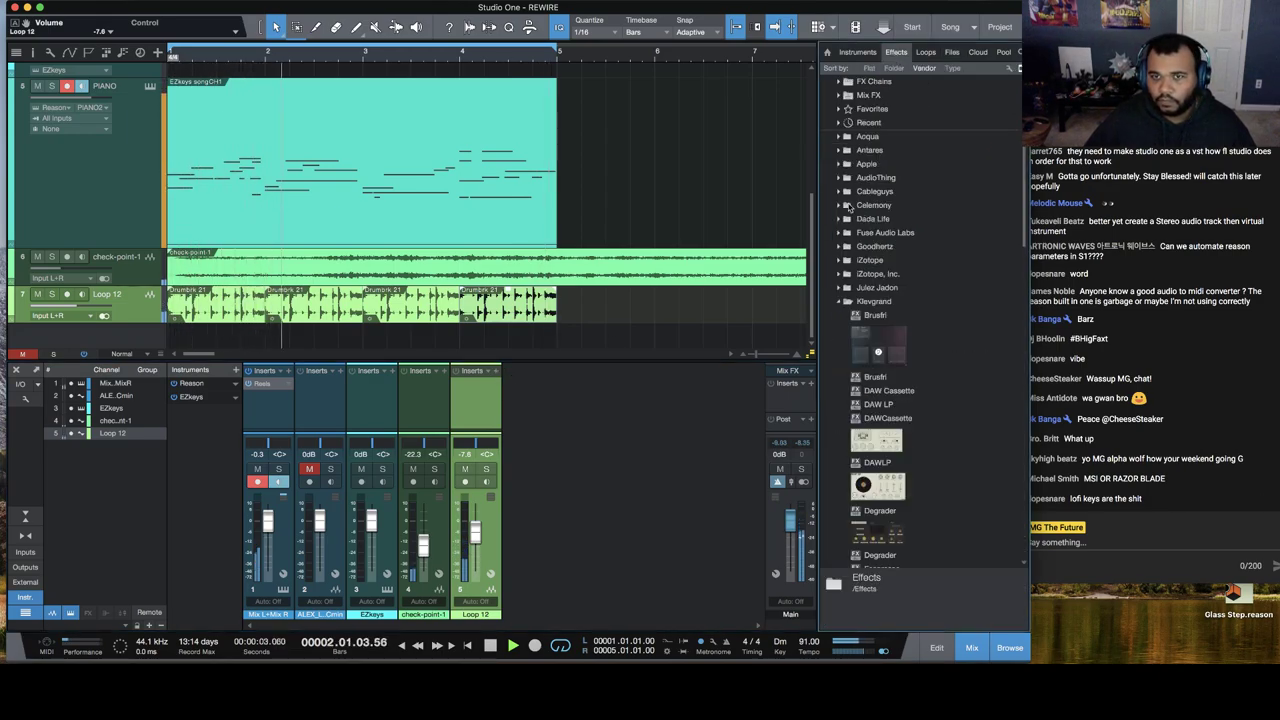
pyautogui.click(839, 301)
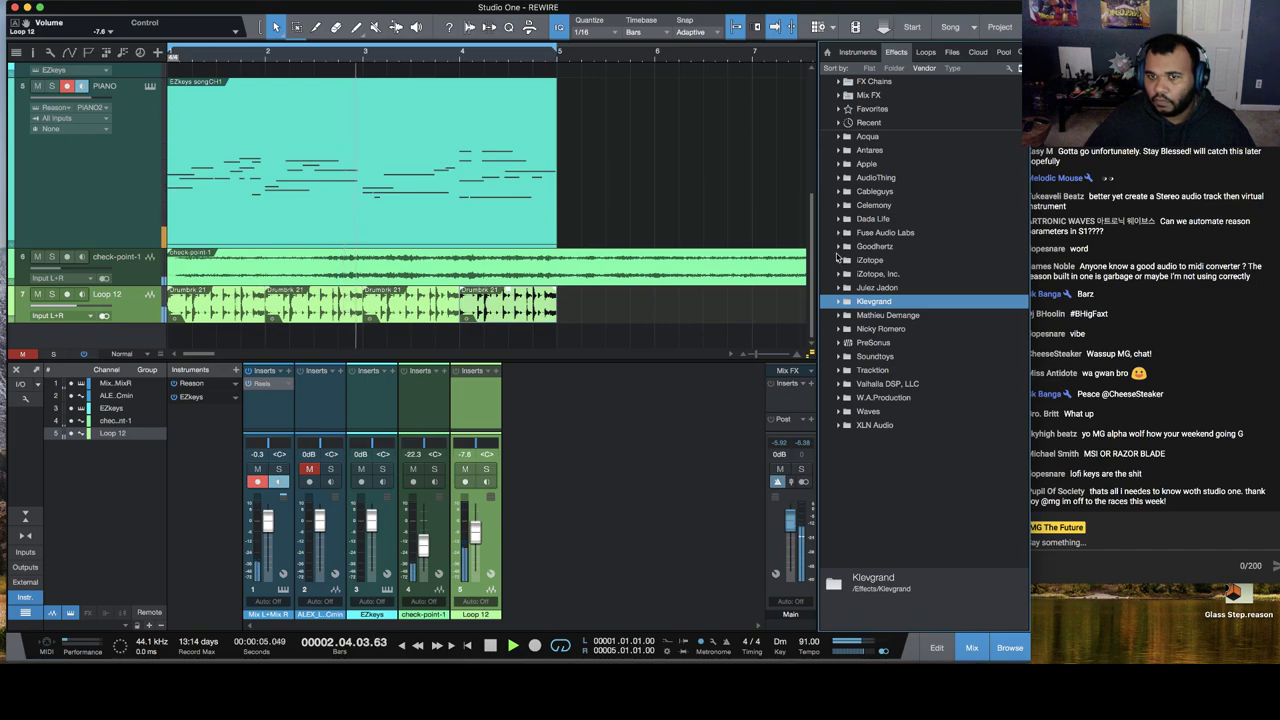
pyautogui.click(839, 302)
pyautogui.scroll(-10, 880, 220)
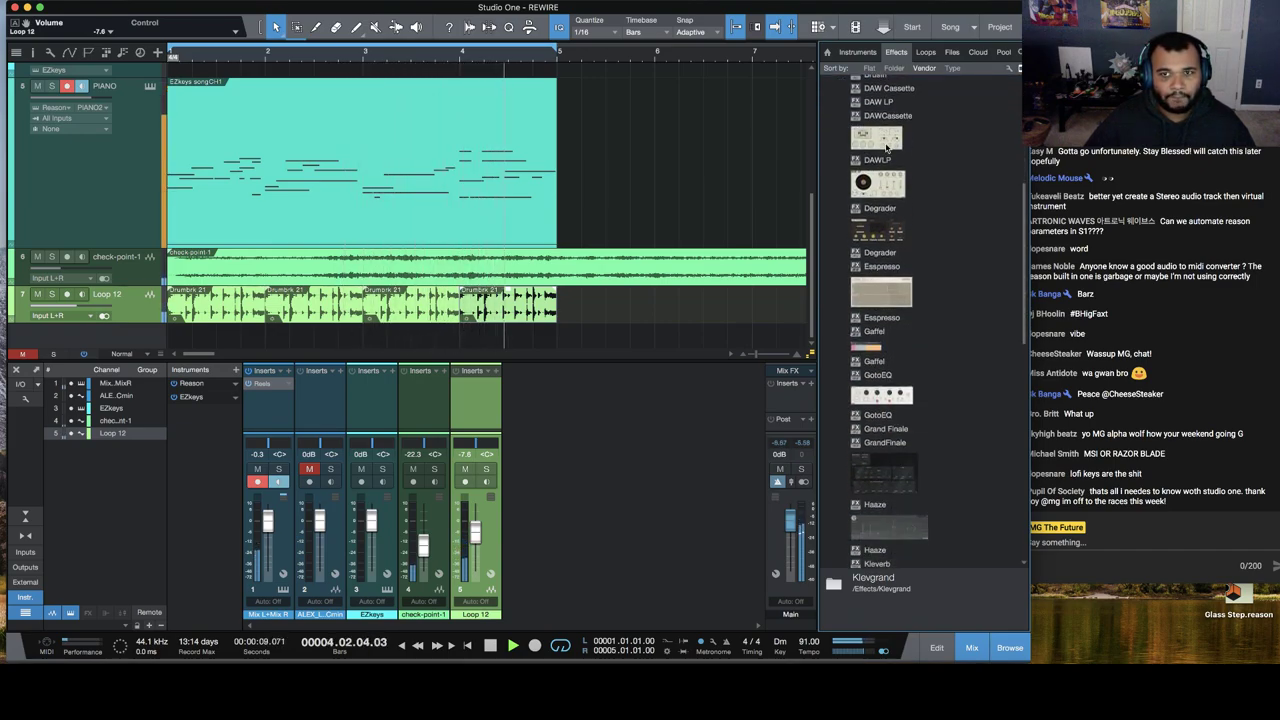
pyautogui.scroll(10, 881, 299)
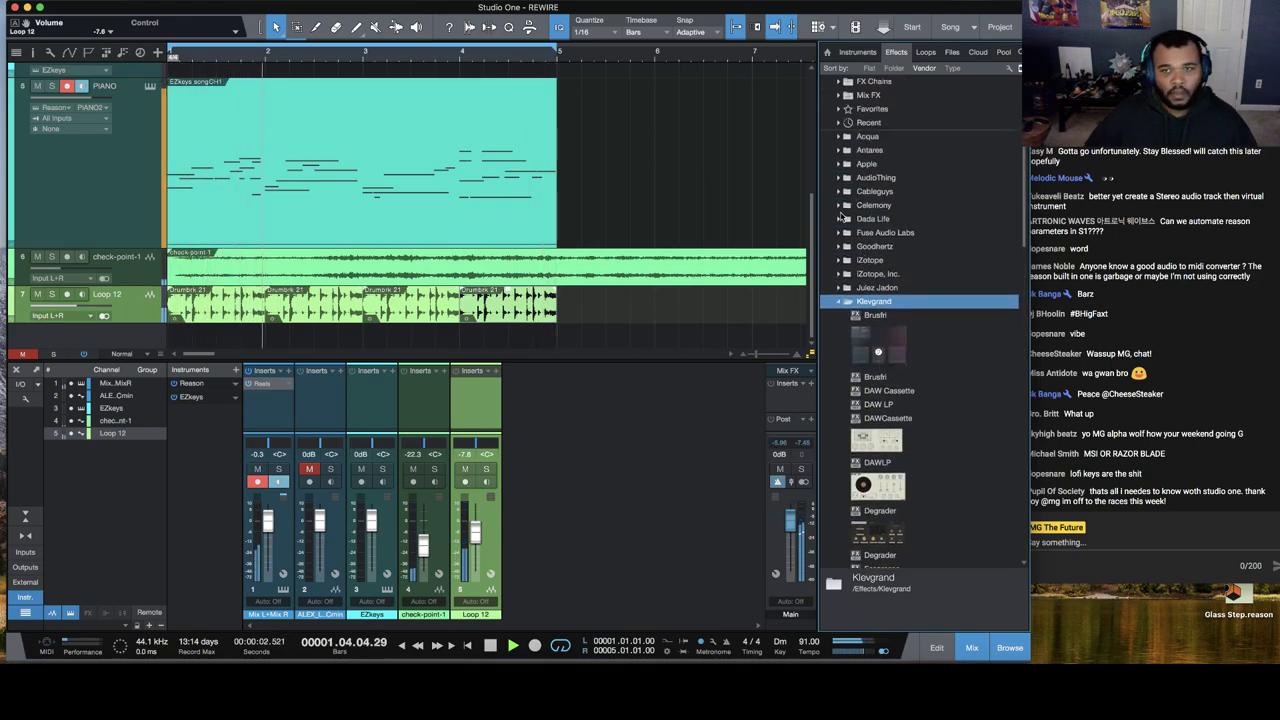
pyautogui.click(839, 246)
pyautogui.scroll(-2, 876, 352)
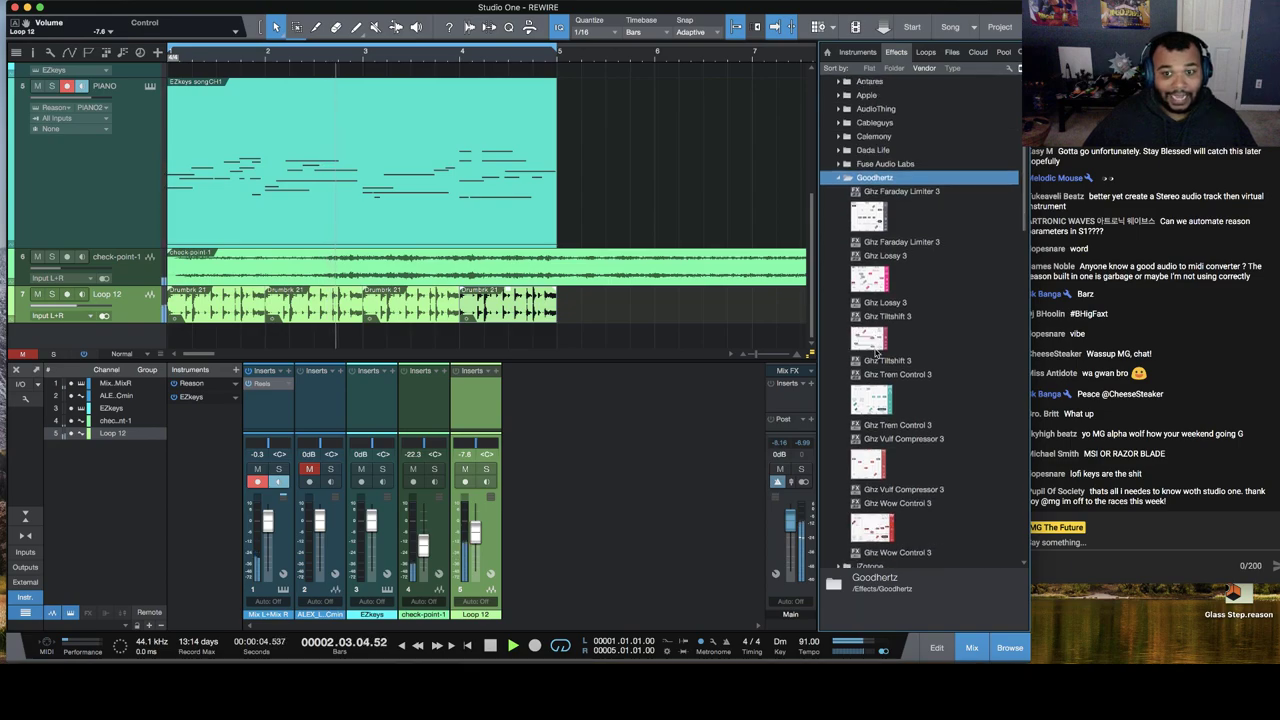
pyautogui.scroll(1, 875, 352)
pyautogui.moveTo(868, 465); pyautogui.dragTo(482, 394)
# Step: Audition the Vulf Compressor's 1200 Crunch sampler preset, load 16 Pads Pitch Down instead, and close the plug-in window
pyautogui.click(438, 335)
pyautogui.click(360, 191)
pyautogui.click(396, 215)
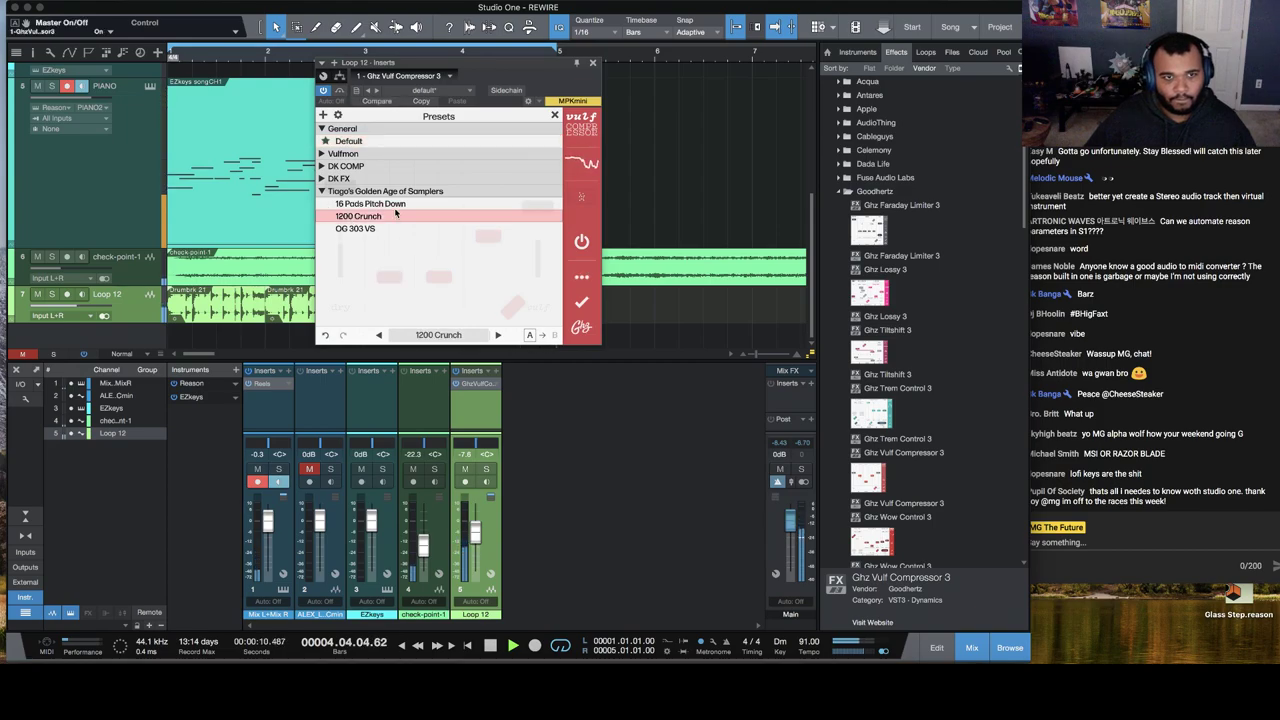
pyautogui.click(394, 204)
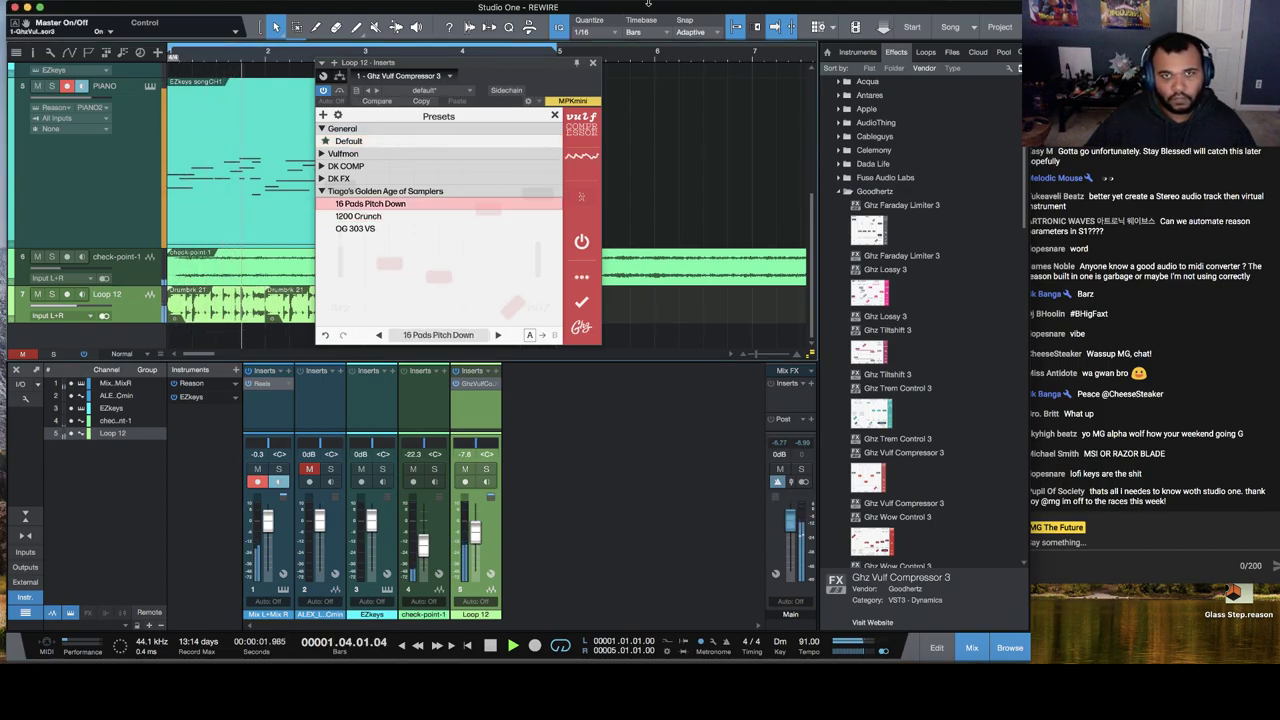
pyautogui.click(592, 62)
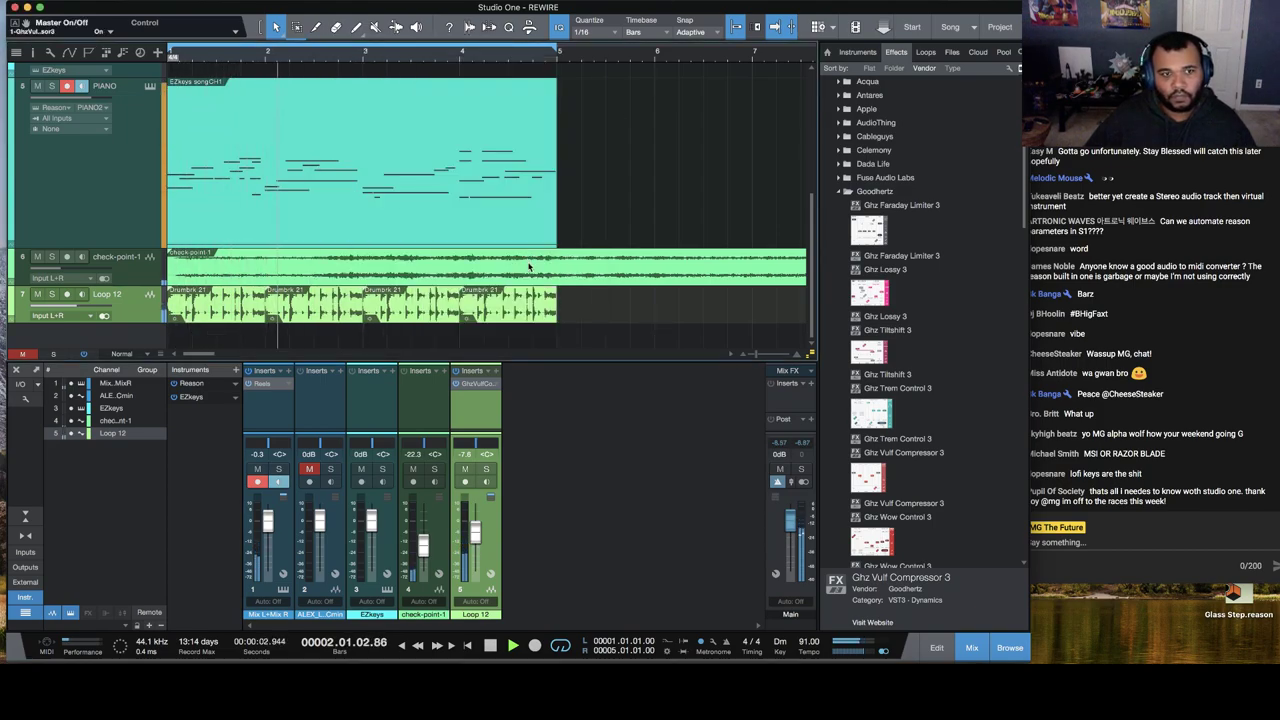
# Step: Try different transpositions for the Drumbrk 21 clips and set Transpose to 2
pyautogui.rightClick(213, 321)
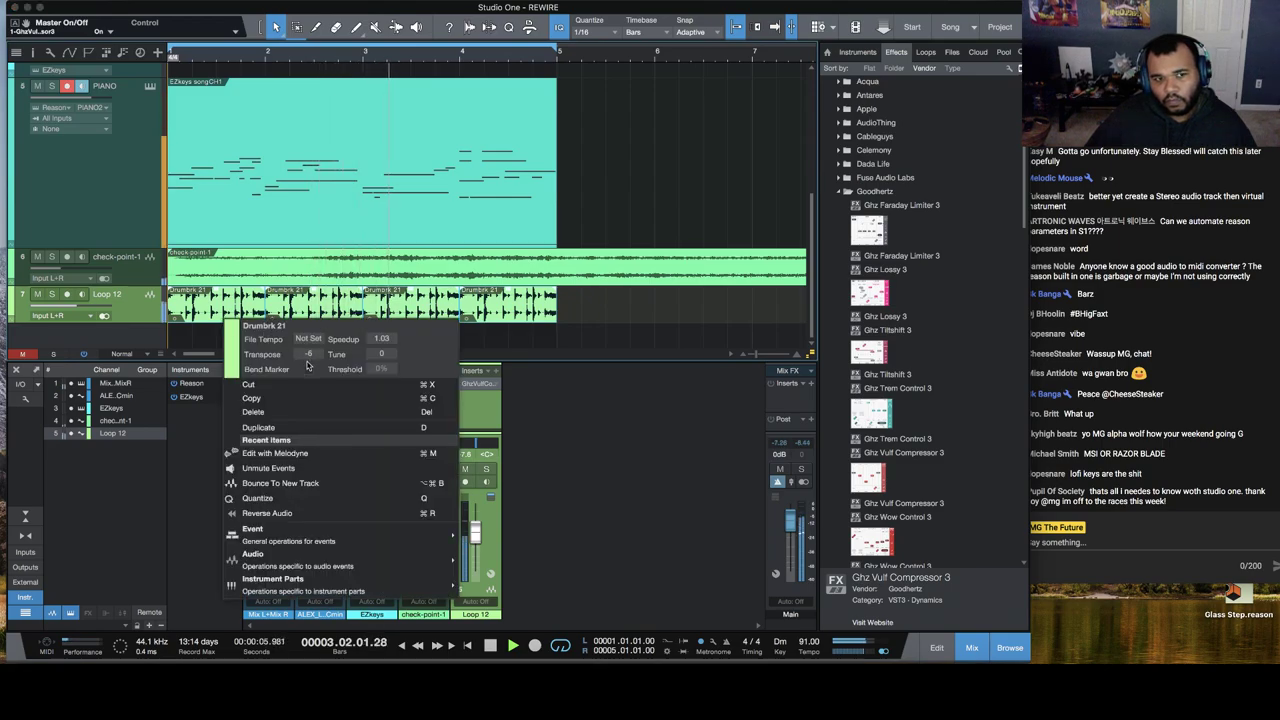
pyautogui.scroll(-2, 313, 356)
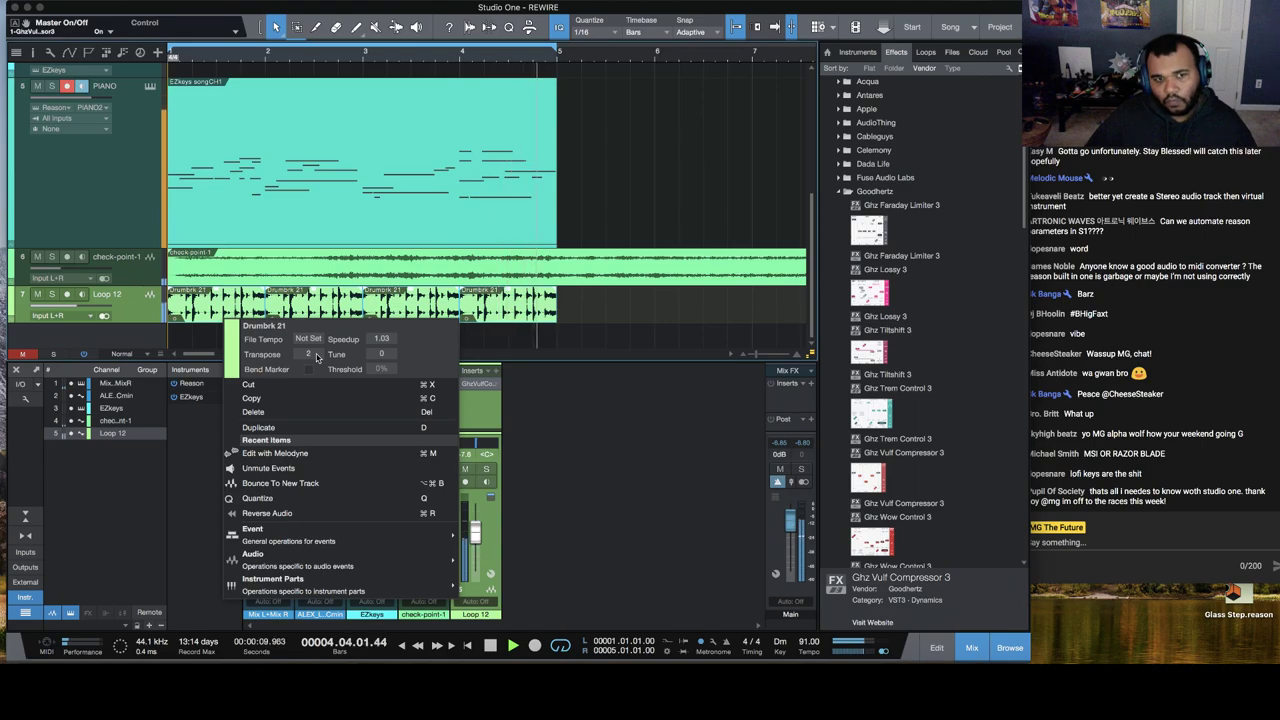
pyautogui.click(457, 404)
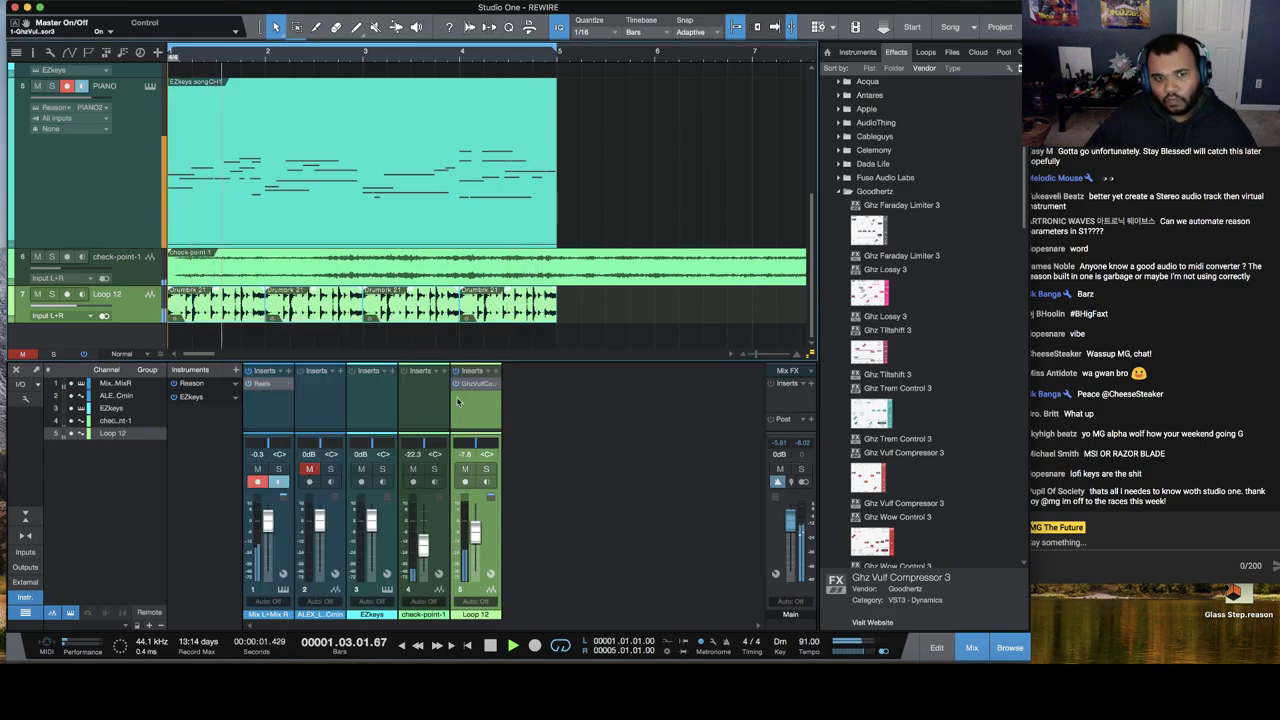
# Step: Set the Comp amount of Loop 12's Vulf Compressor to about 44%
pyautogui.click(476, 384)
pyautogui.moveTo(390, 266); pyautogui.dragTo(400, 217)
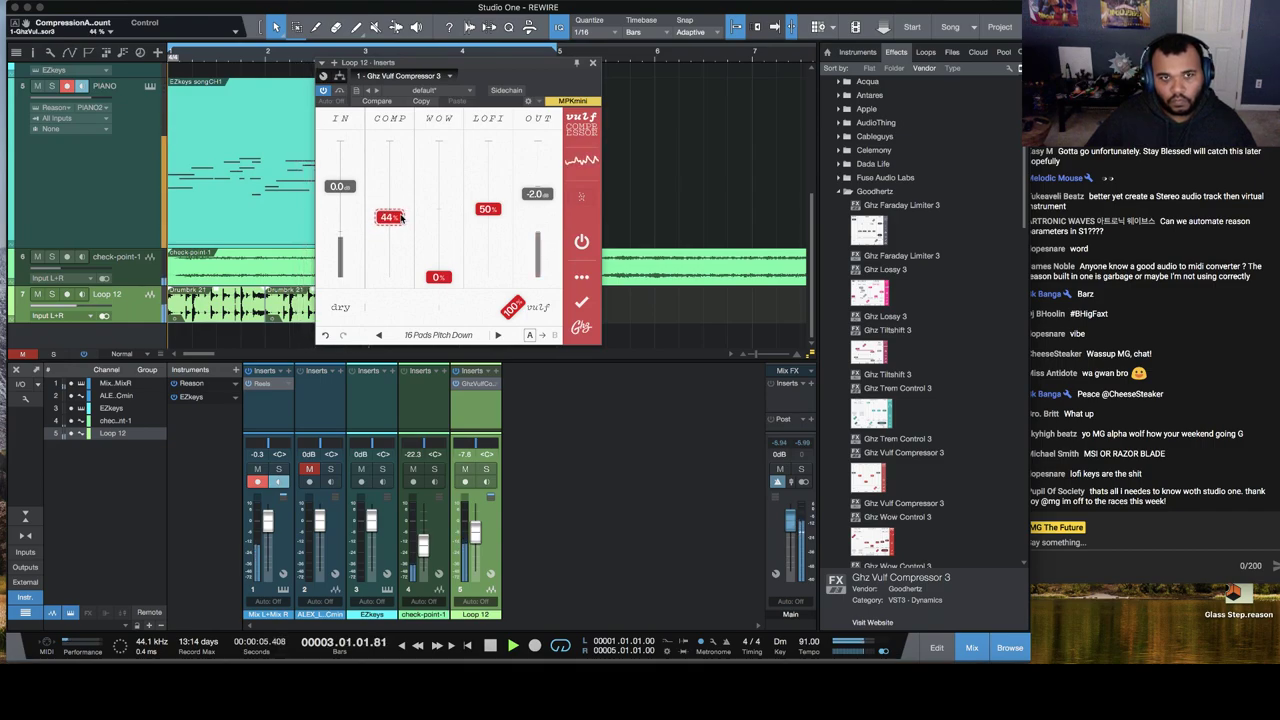
pyautogui.click(476, 384)
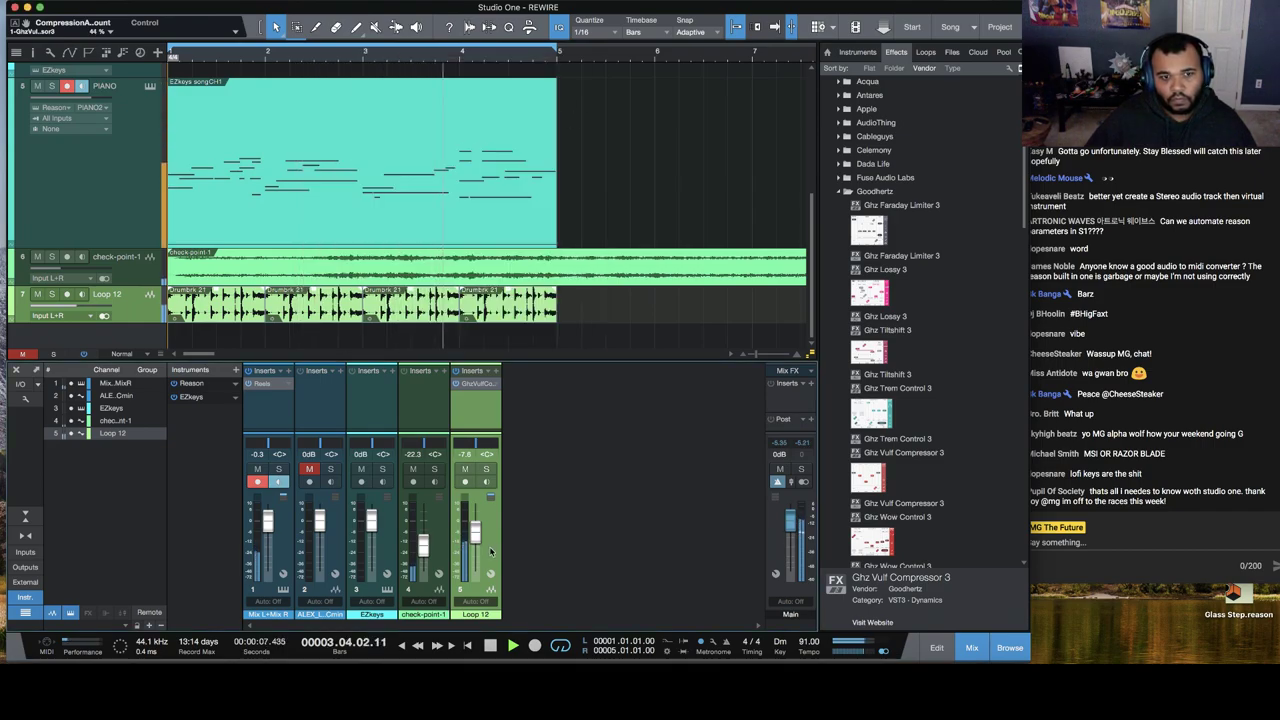
# Step: Lower the Loop 12 channel to about -11.7 dB, raise check-point-1 to about -15.8 dB, and stop playback
pyautogui.moveTo(477, 538); pyautogui.dragTo(424, 548)
pyautogui.press('f')
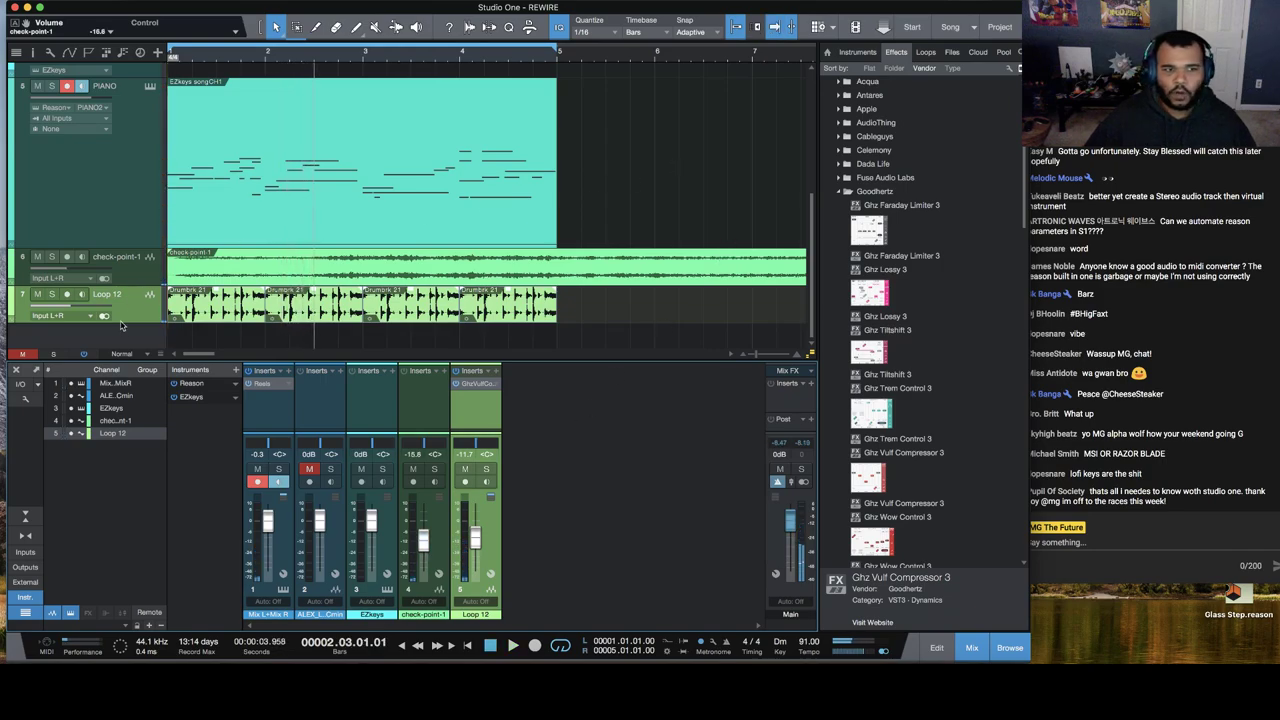
# Step: Add an instrument track below Loop 12 and route it to the Bass Guitar device in Reason
pyautogui.rightClick(136, 345)
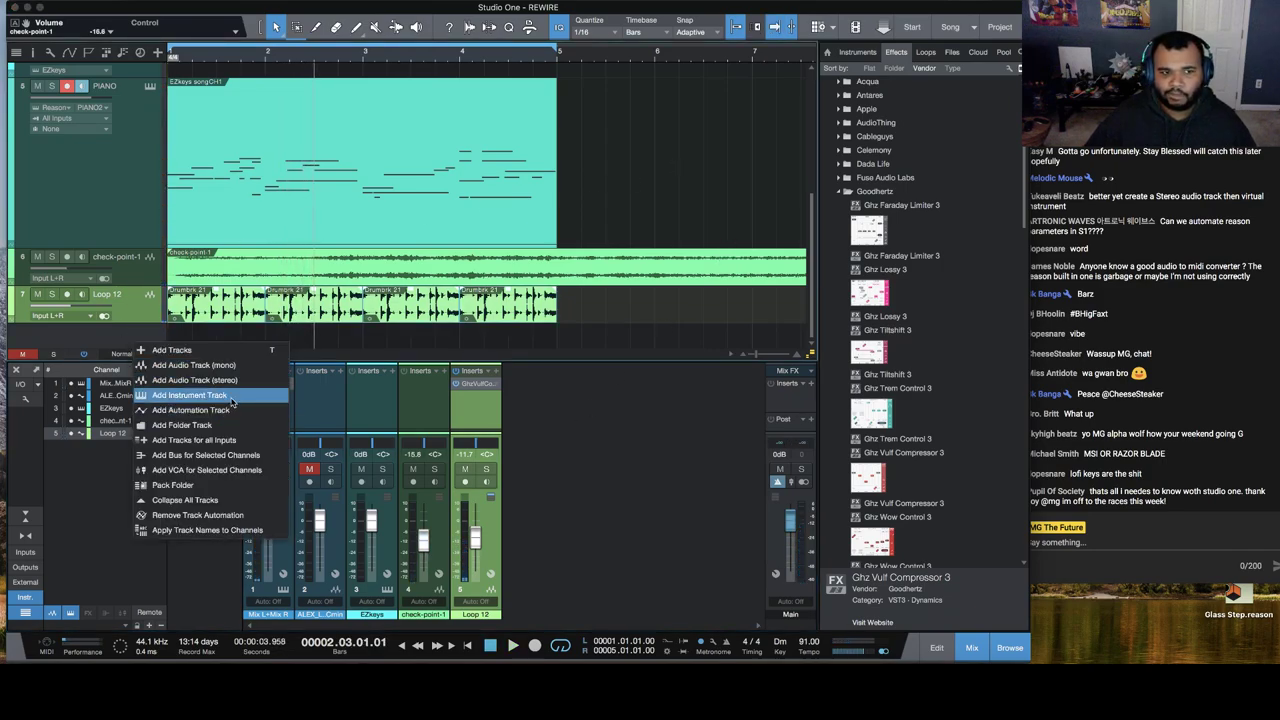
pyautogui.click(230, 396)
pyautogui.click(104, 316)
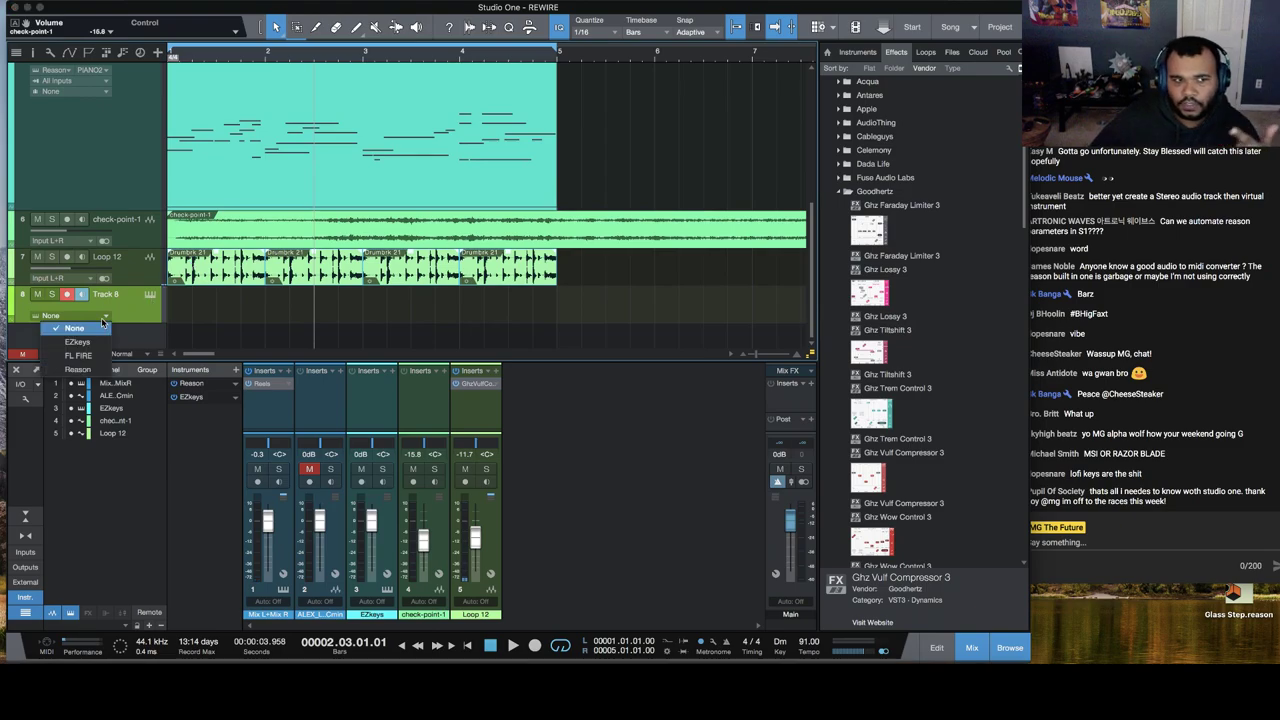
pyautogui.click(86, 370)
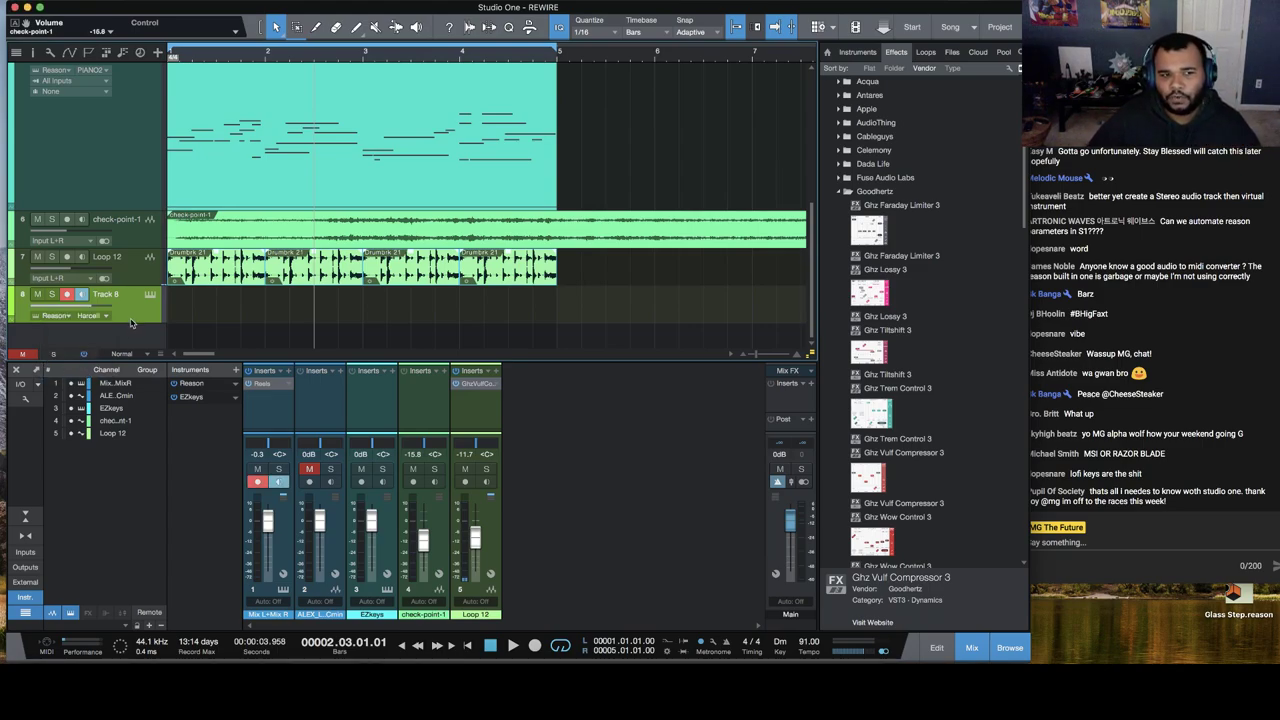
pyautogui.click(107, 316)
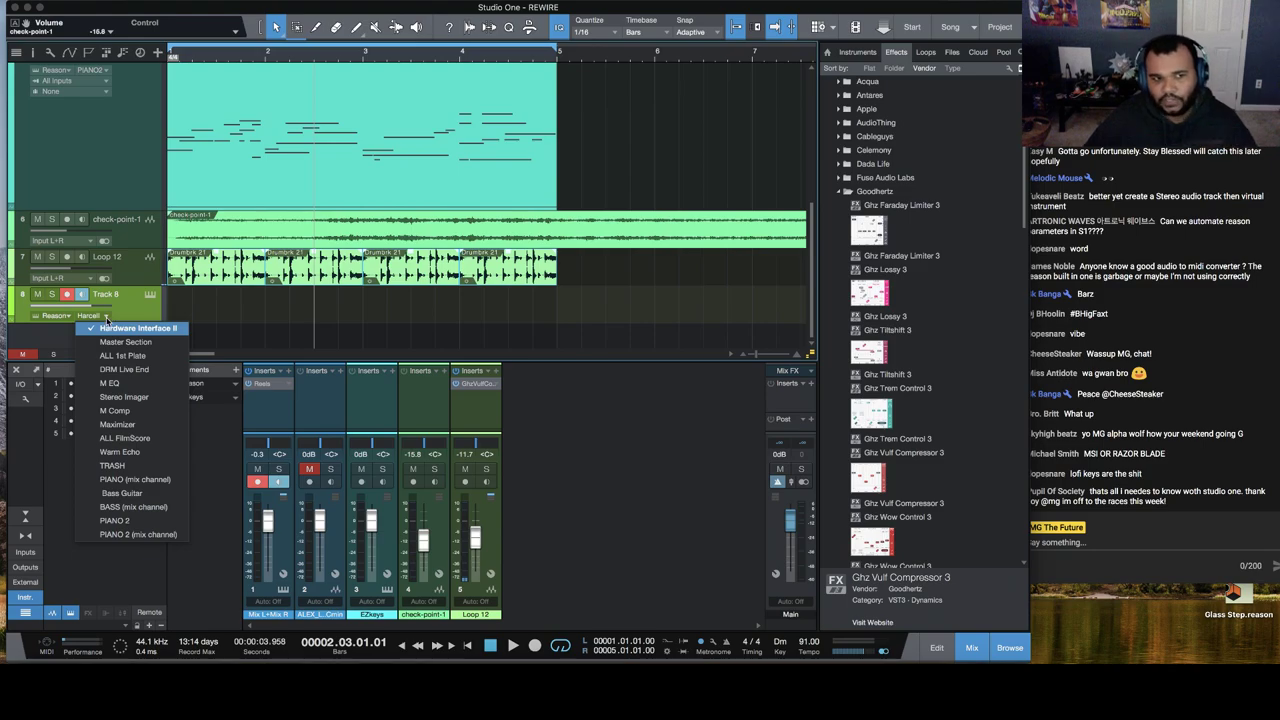
pyautogui.click(142, 493)
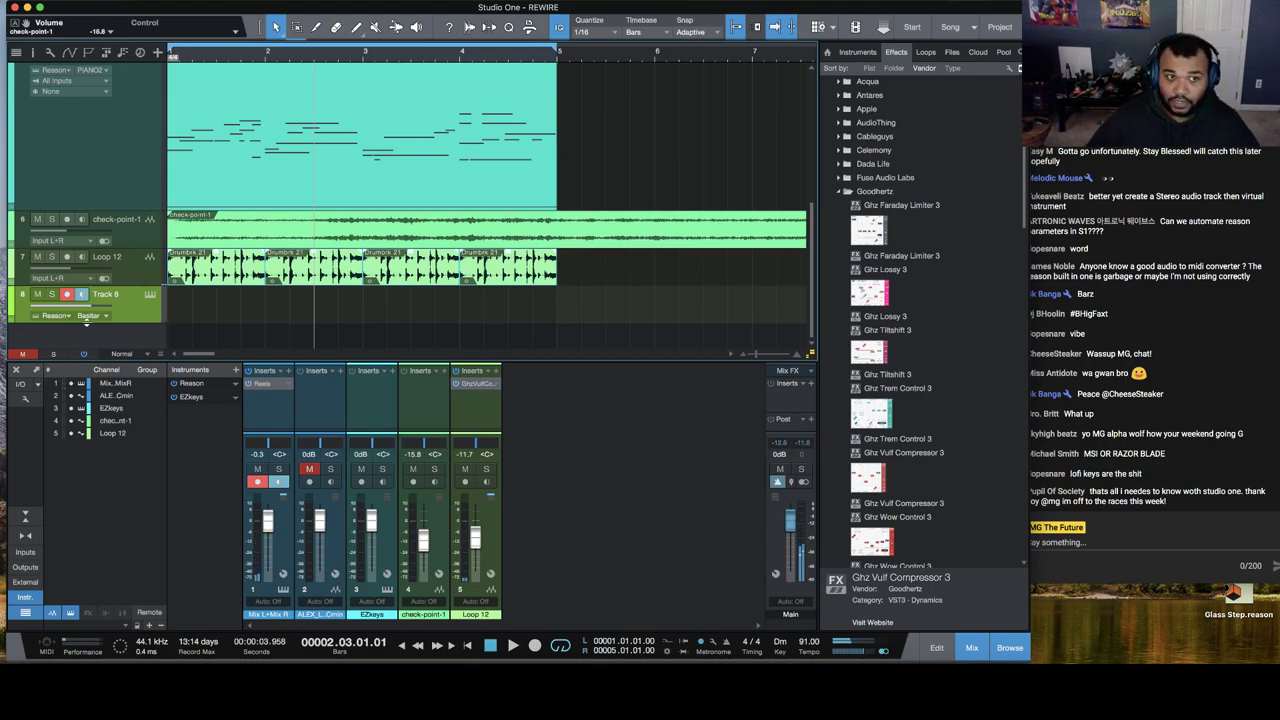
# Step: Switch to Reason, select the Bass Guitar track in its sequencer, and return to Studio One
pyautogui.scroll(5, 86, 322)
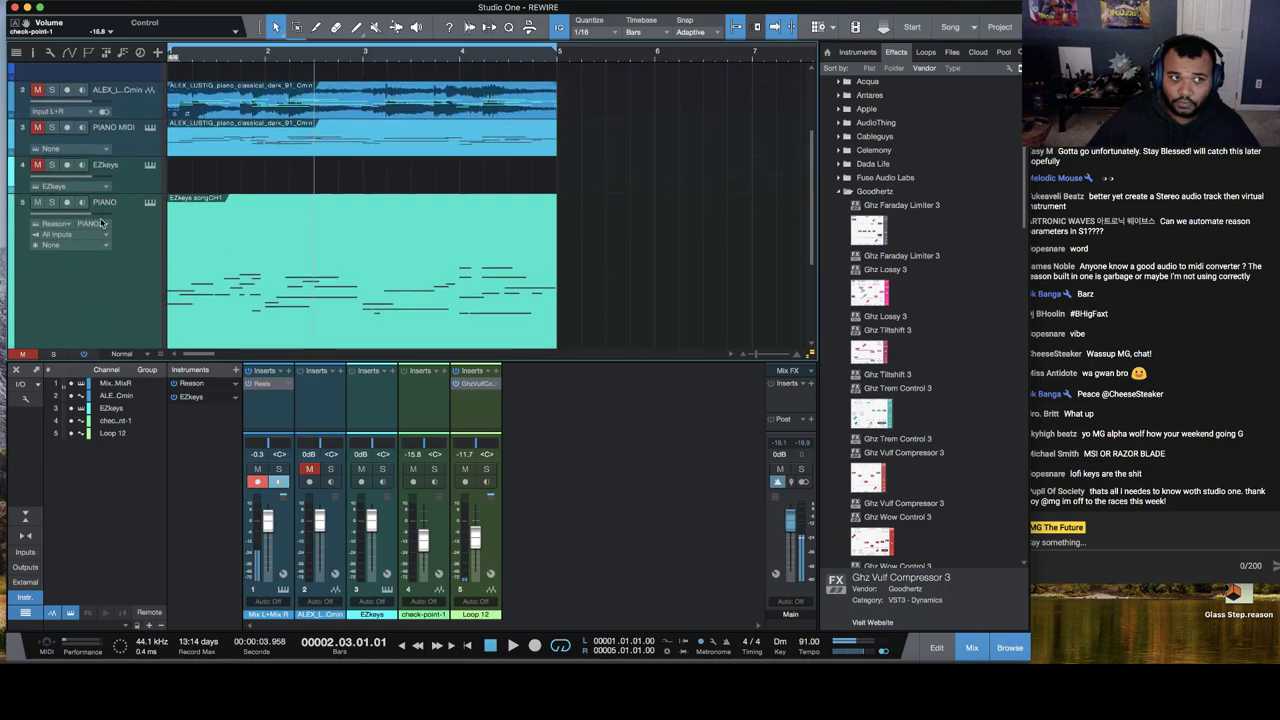
pyautogui.scroll(4, 101, 223)
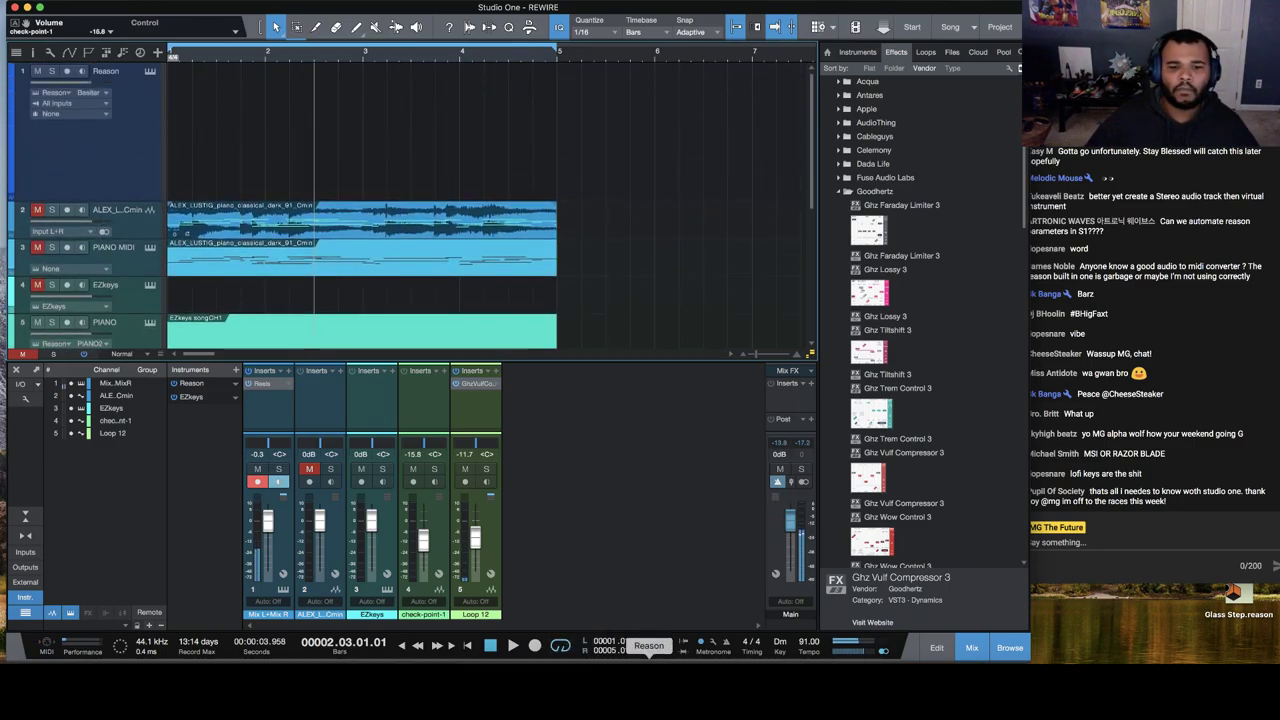
pyautogui.click(640, 641)
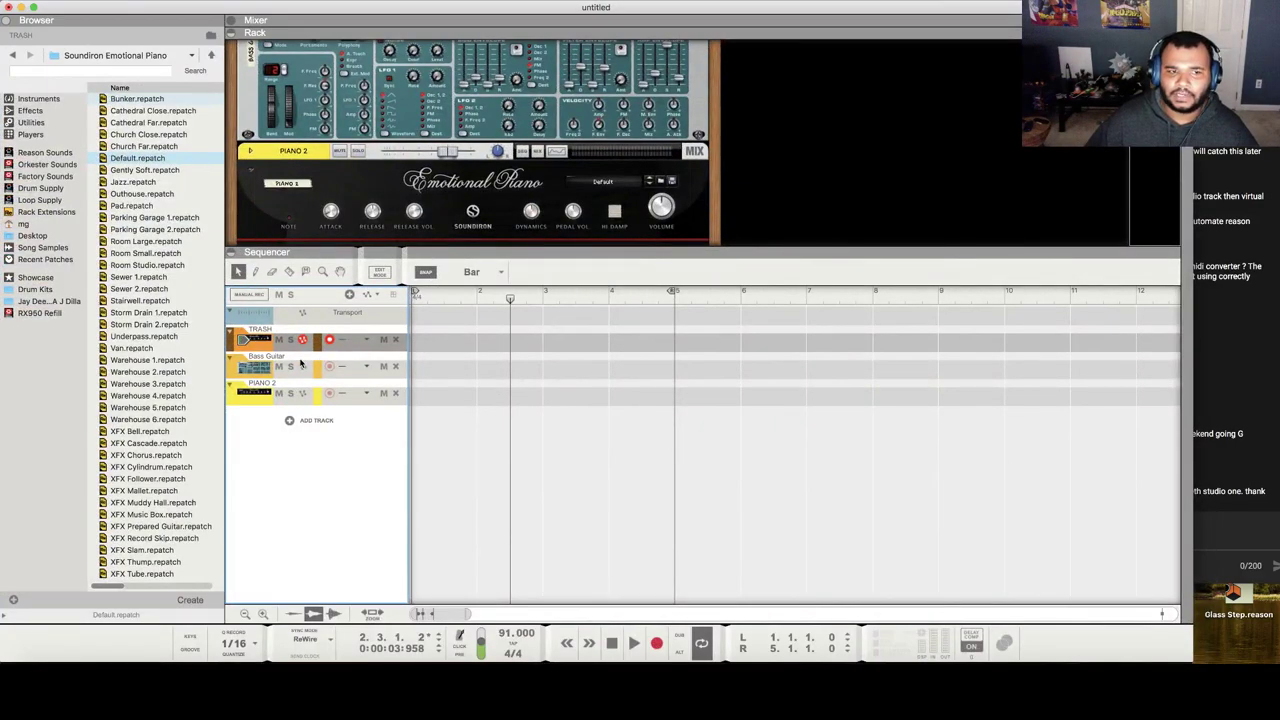
pyautogui.click(301, 364)
pyautogui.click(26, 7)
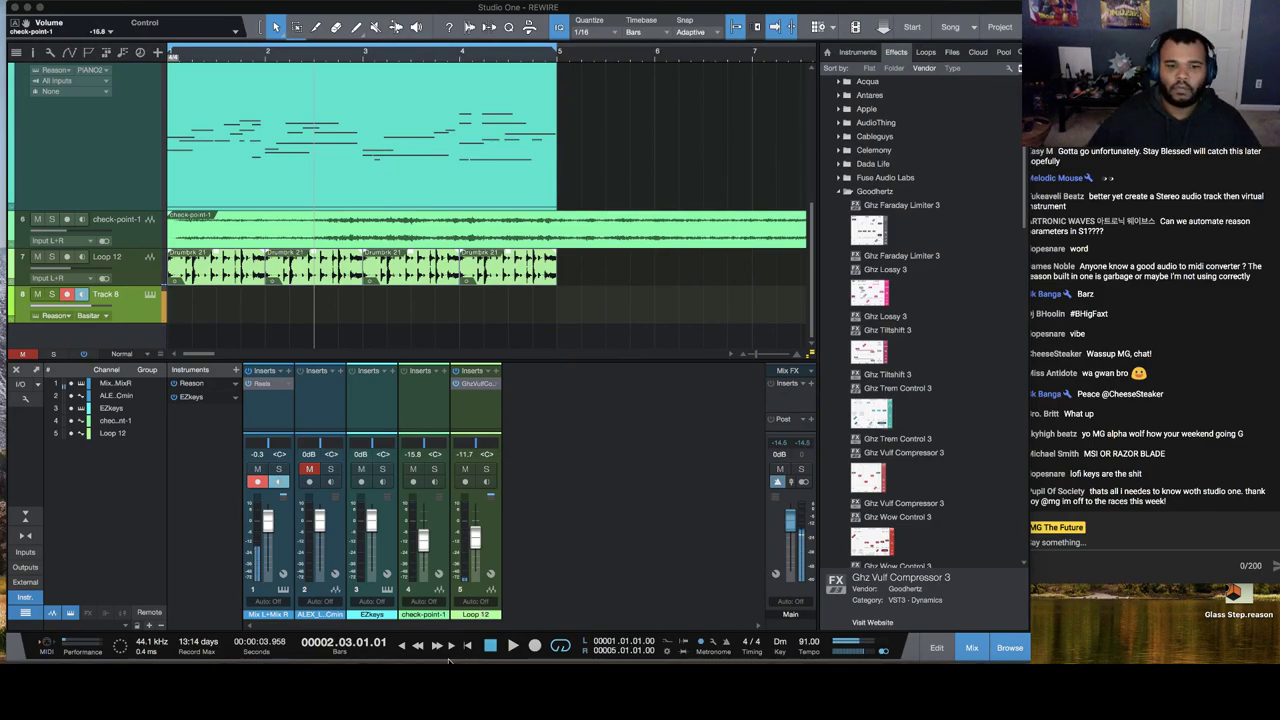
# Step: Extract the PIANO part's chords to the chord track and extend C/A to bar 2 and the last Dm to bar 5
pyautogui.scroll(2, 334, 80)
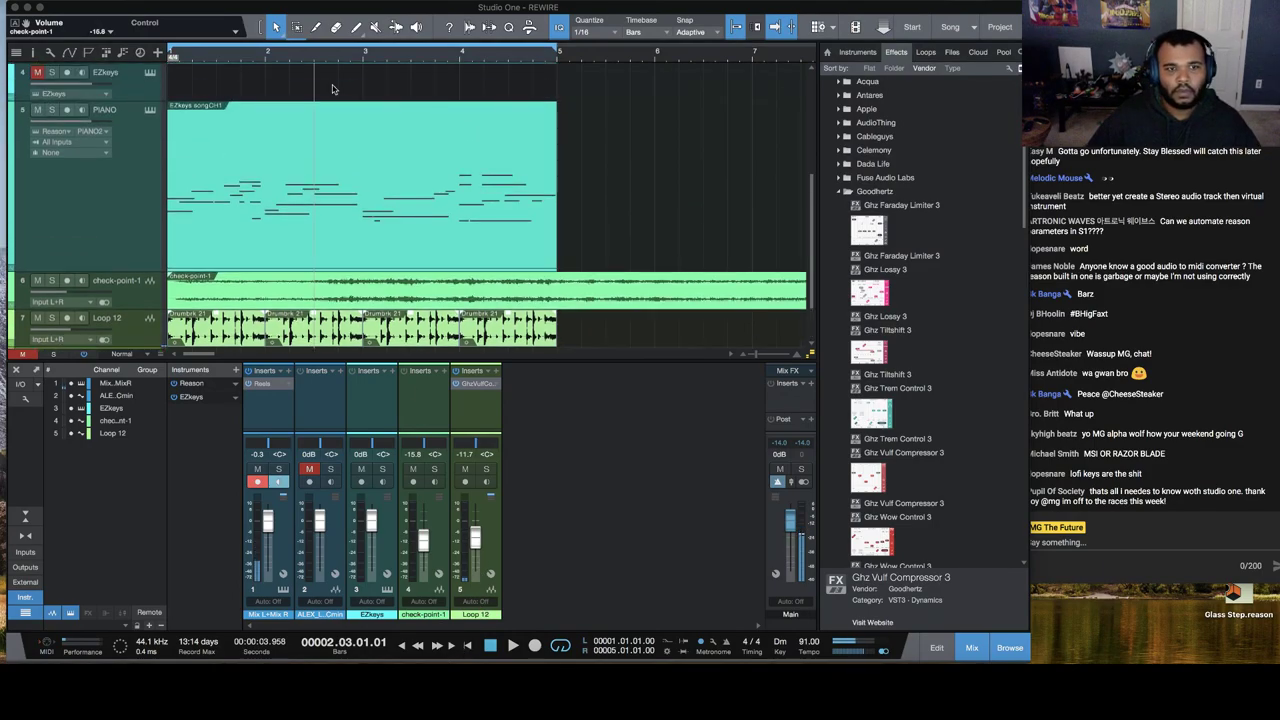
pyautogui.click(291, 202)
pyautogui.rightClick(270, 238)
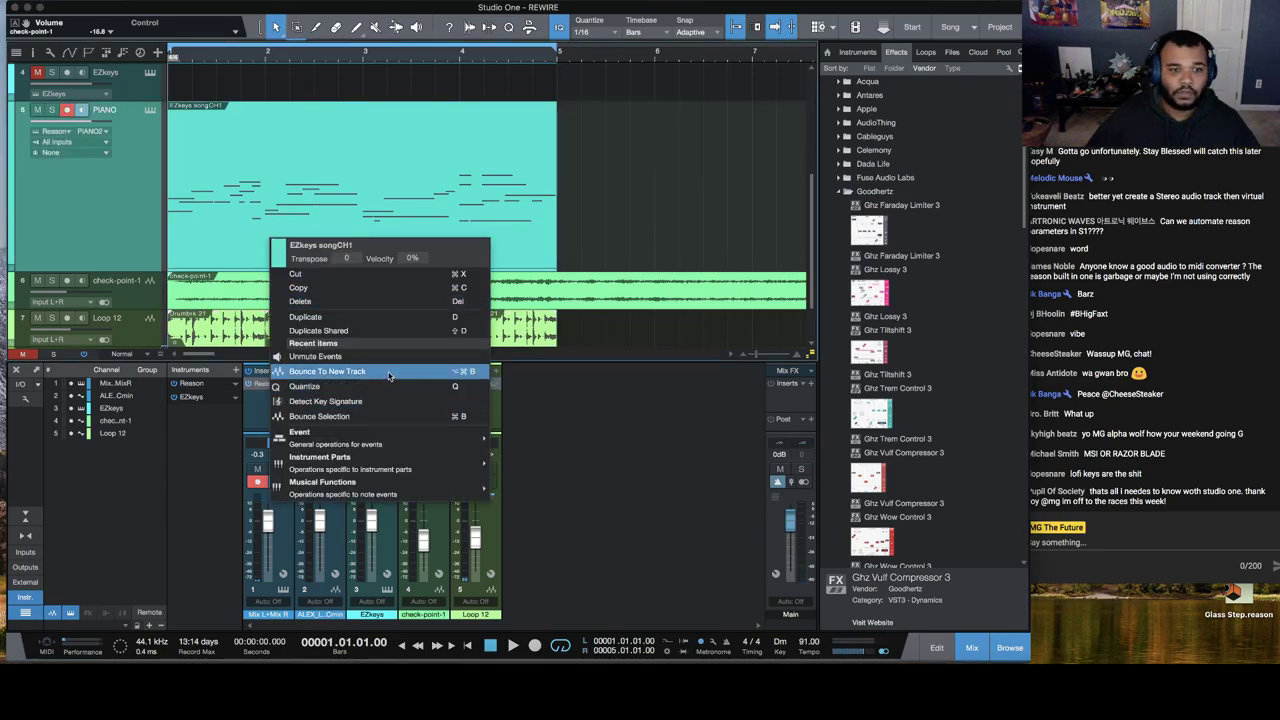
pyautogui.moveTo(440, 464)
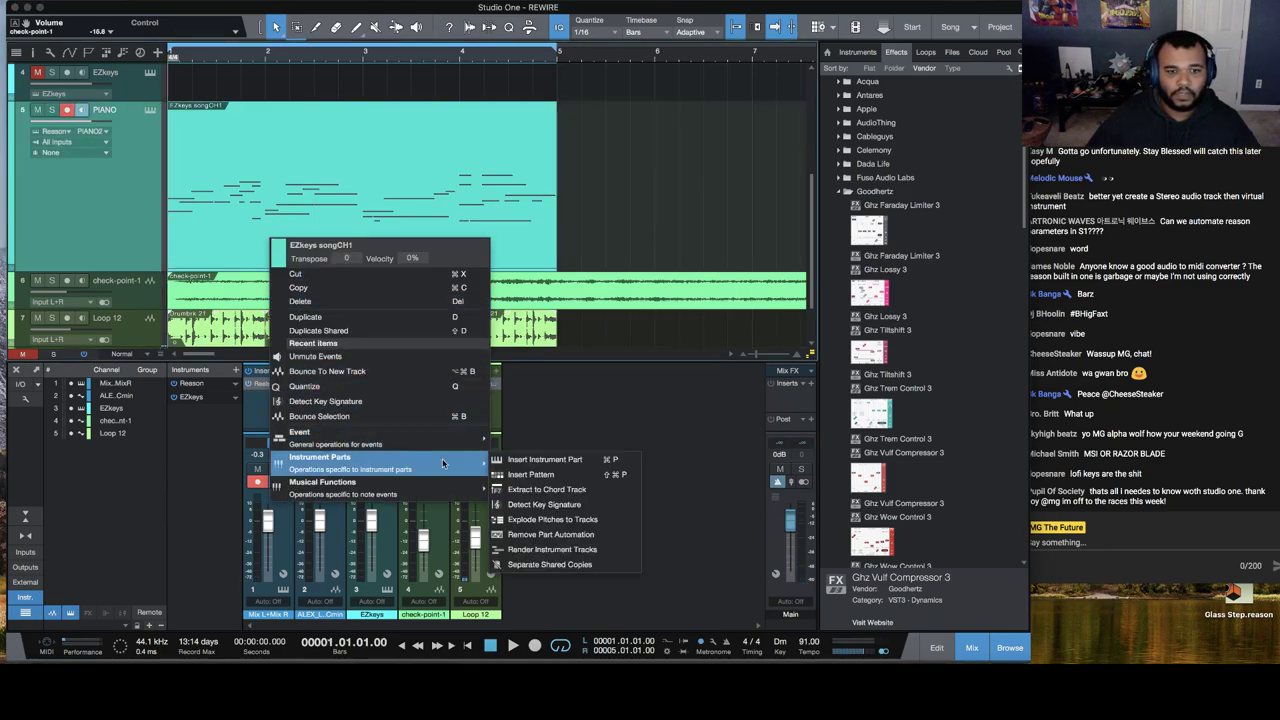
pyautogui.click(573, 490)
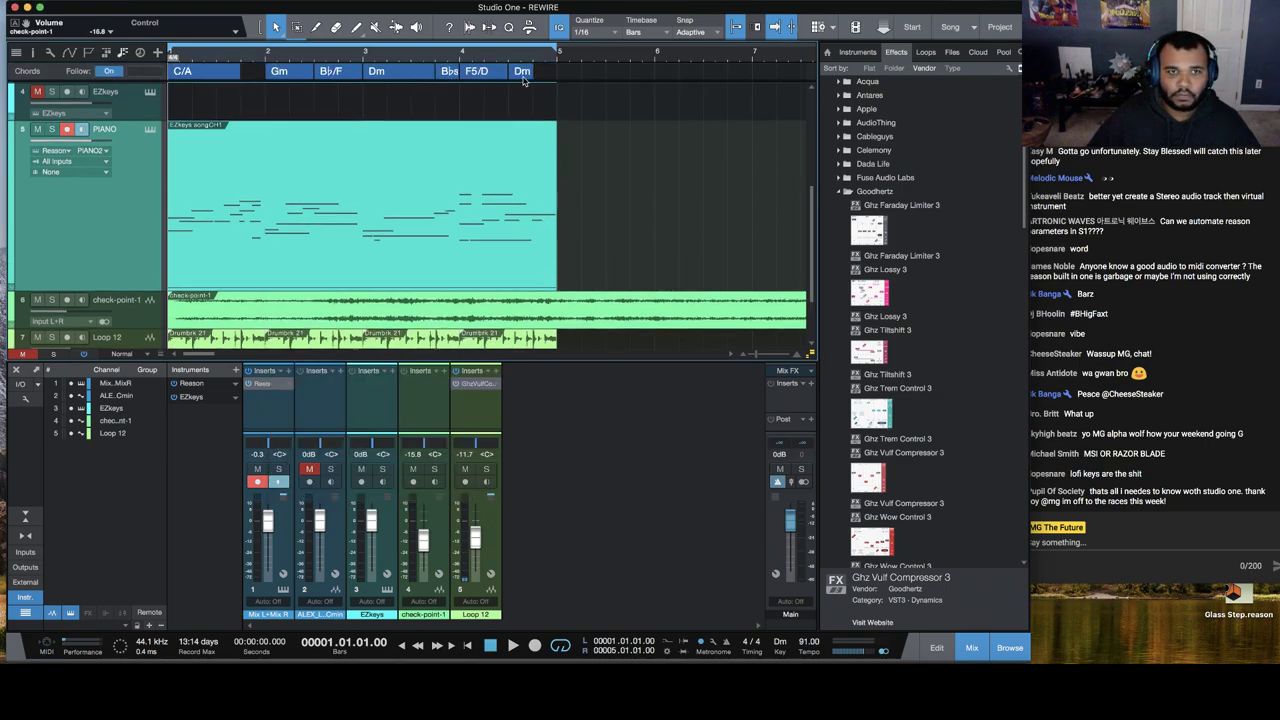
pyautogui.moveTo(535, 73); pyautogui.dragTo(557, 73)
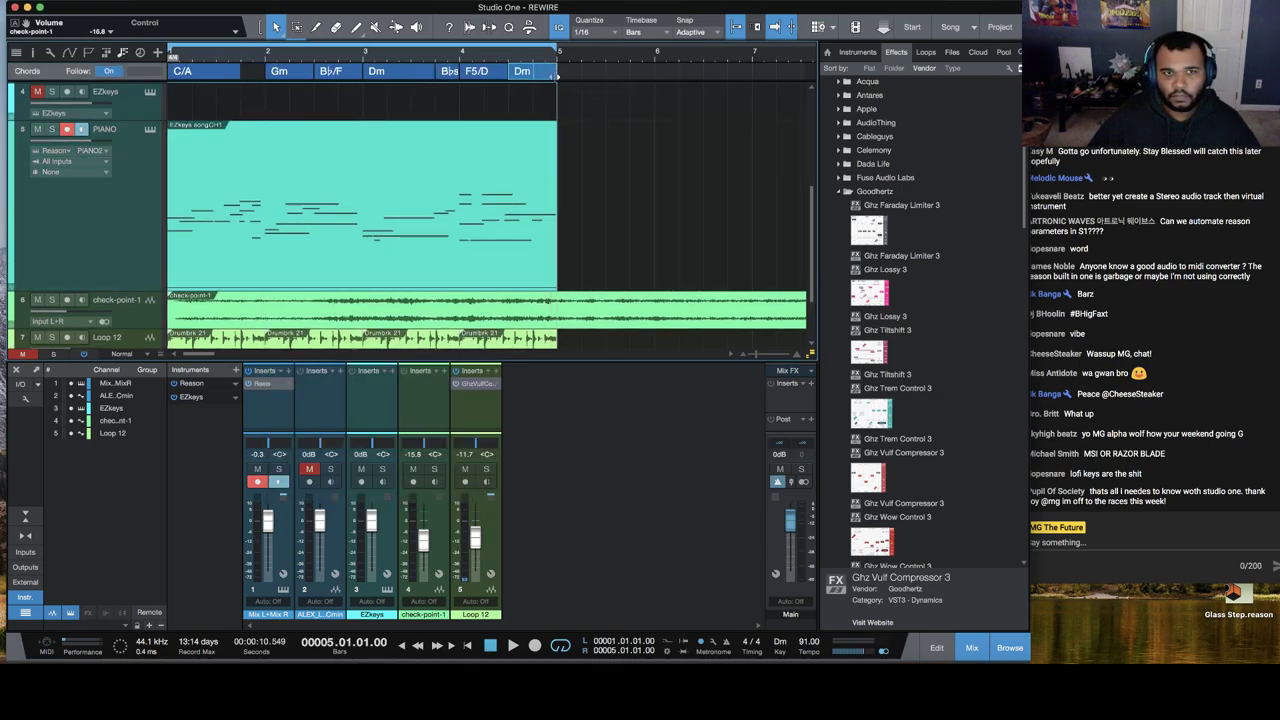
pyautogui.moveTo(237, 73); pyautogui.dragTo(265, 73)
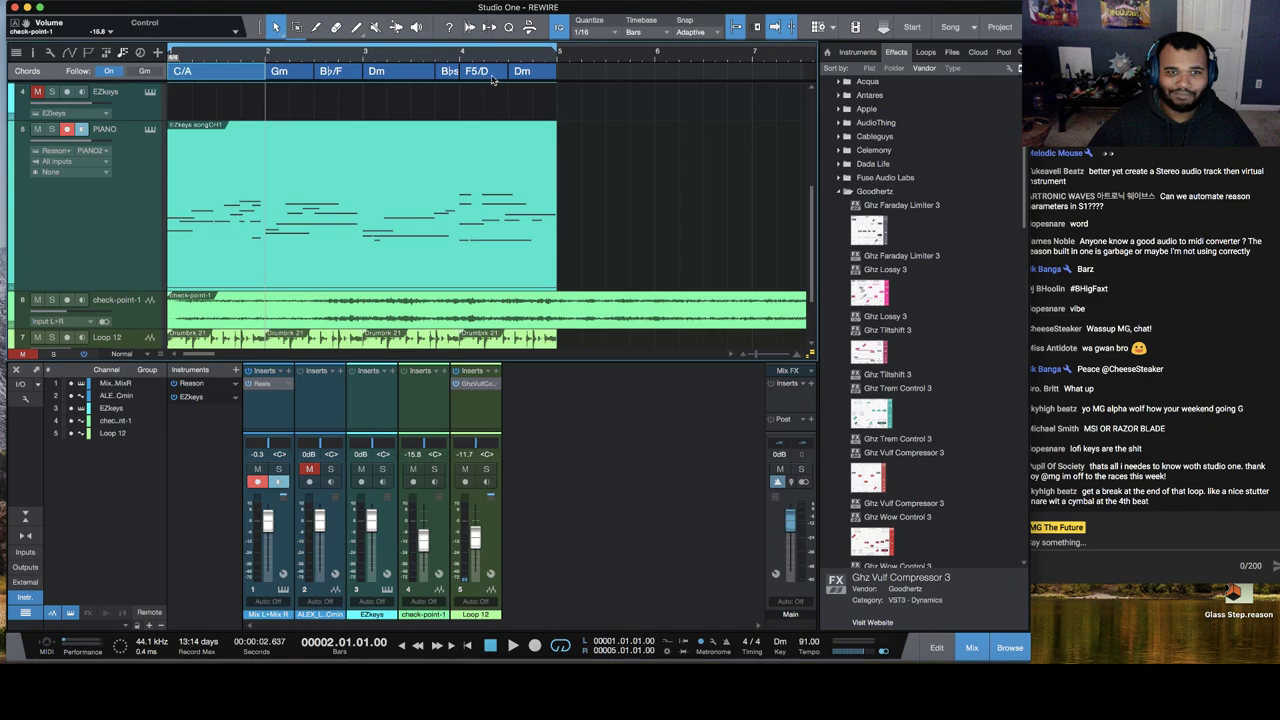
# Step: Record a bass part on Track 8 from bar 1 to bar 5
pyautogui.scroll(-2, 425, 164)
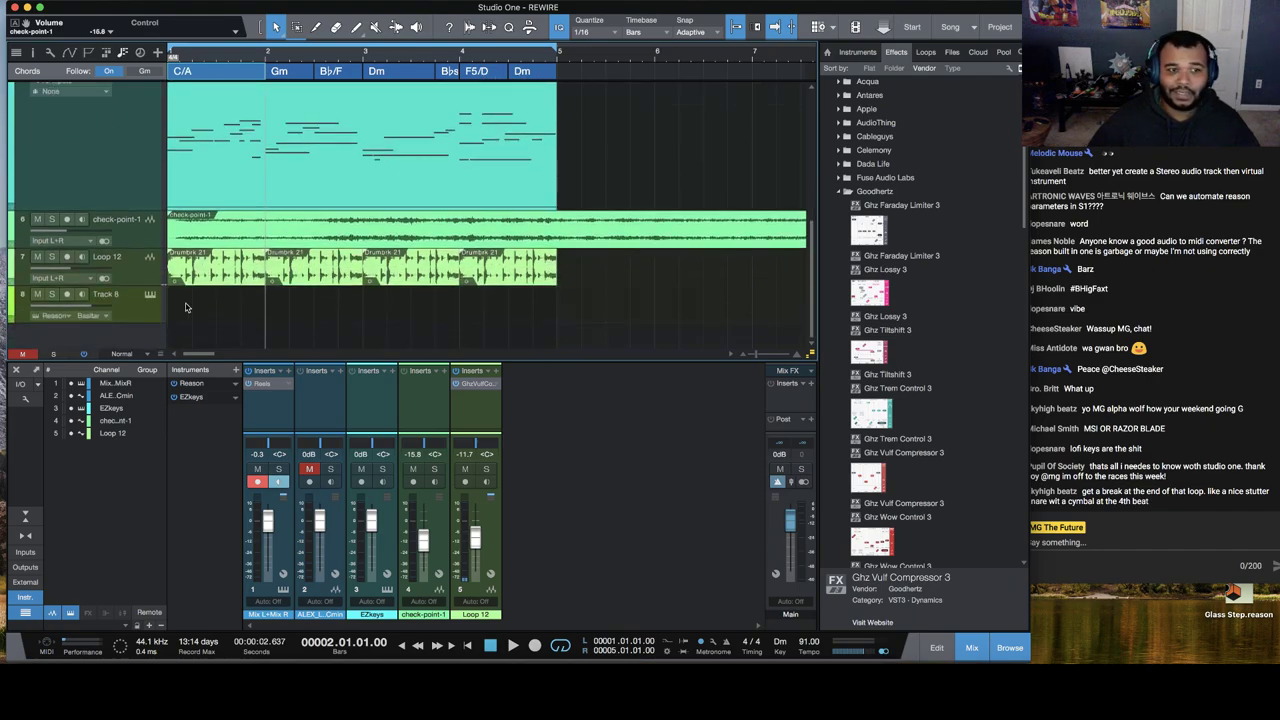
pyautogui.click(151, 317)
pyautogui.click(467, 645)
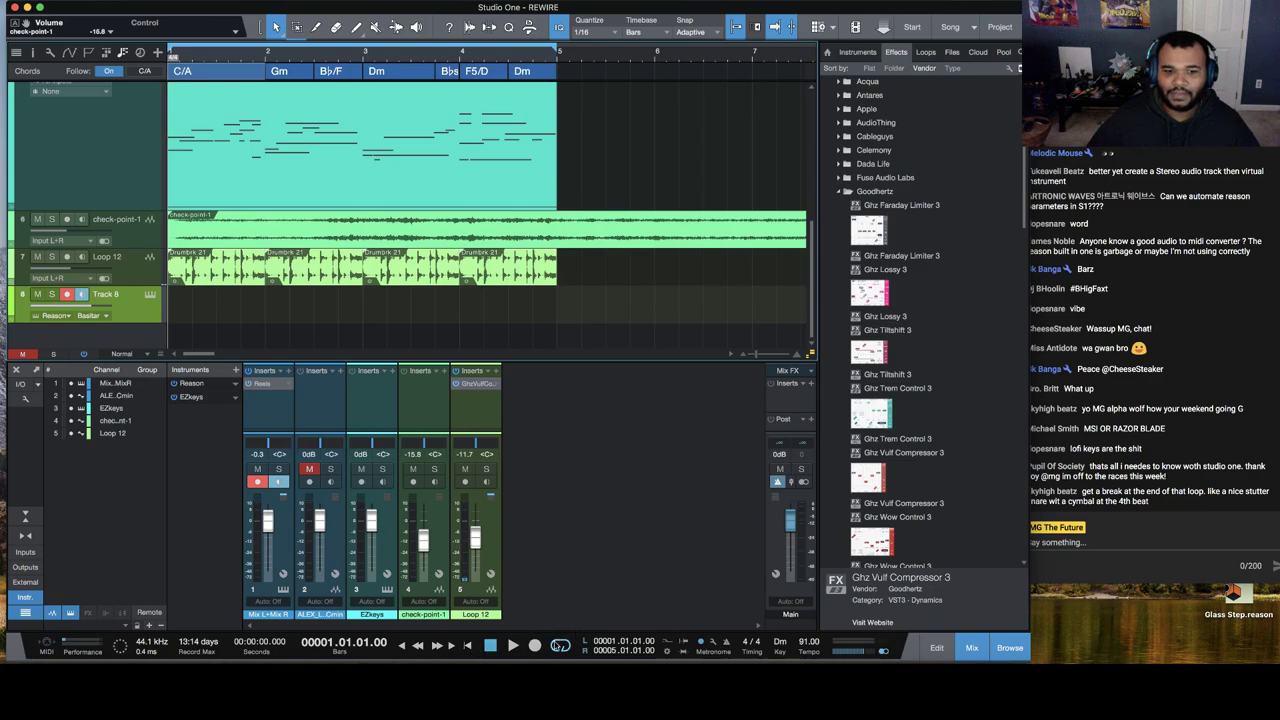
pyautogui.click(534, 646)
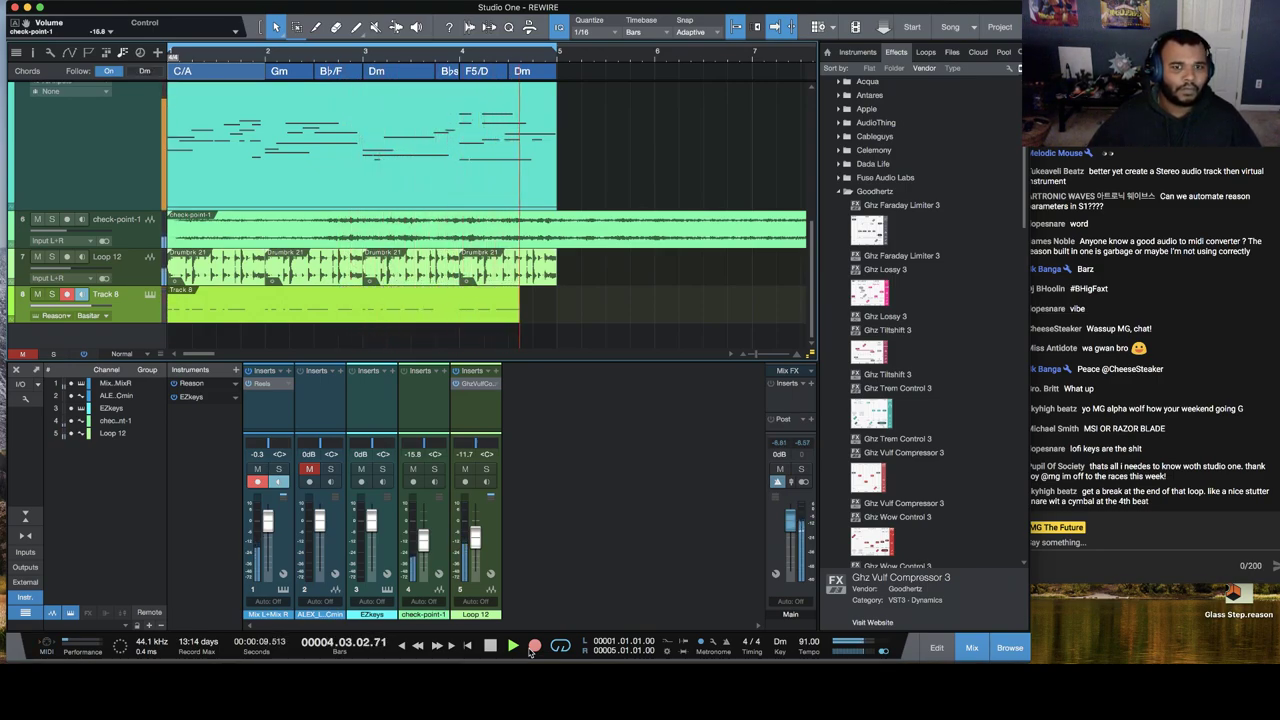
pyautogui.click(534, 646)
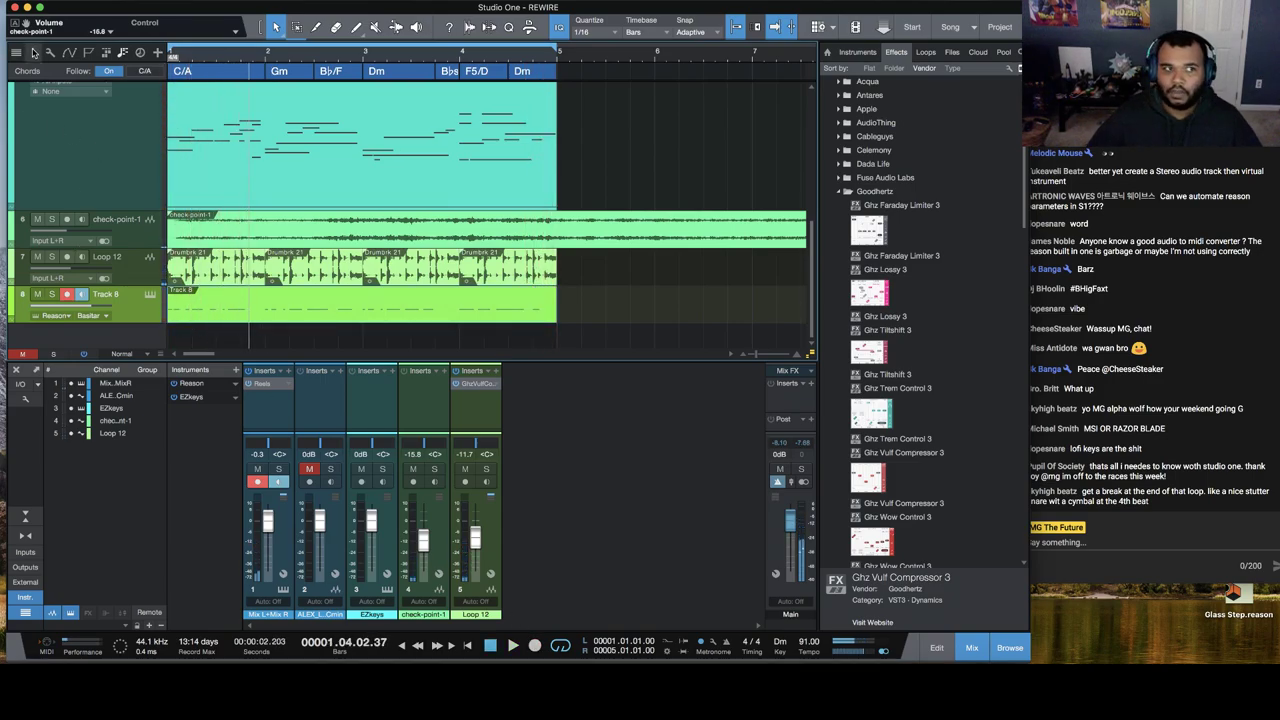
# Step: Open the track inspector and set Track 8's Follow chords mode to Bass
pyautogui.click(32, 52)
pyautogui.click(110, 150)
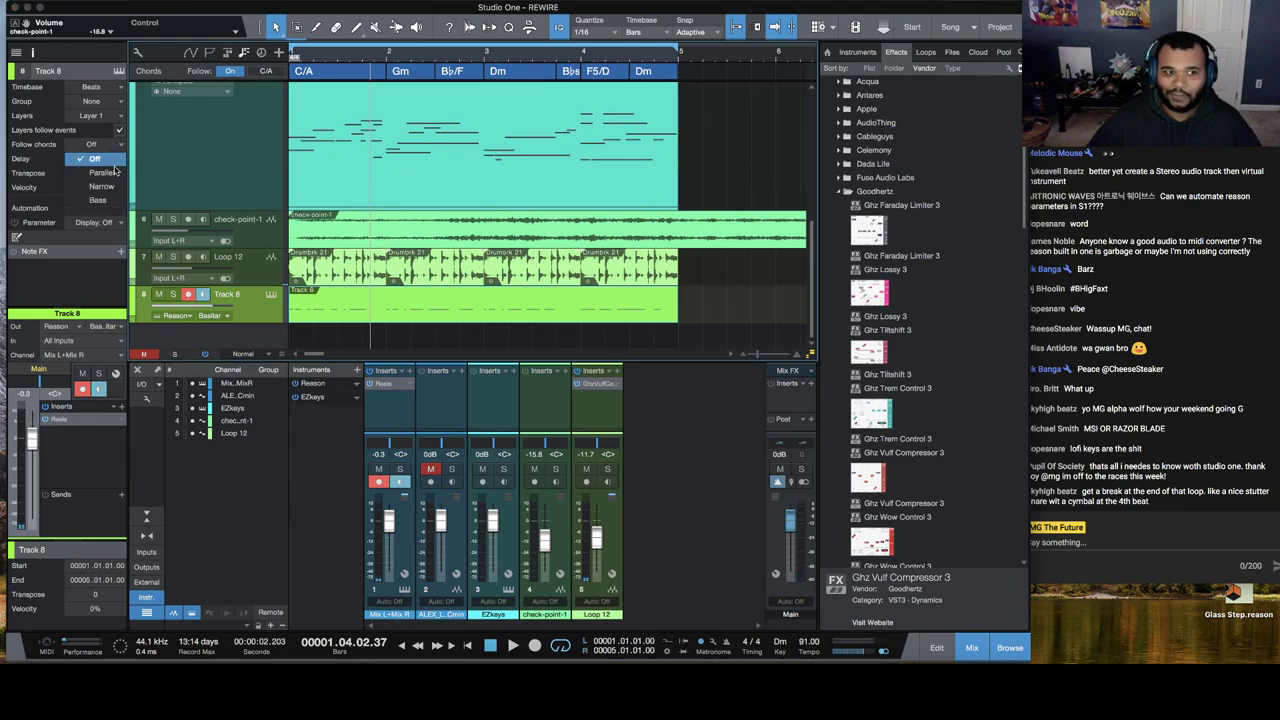
pyautogui.click(105, 168)
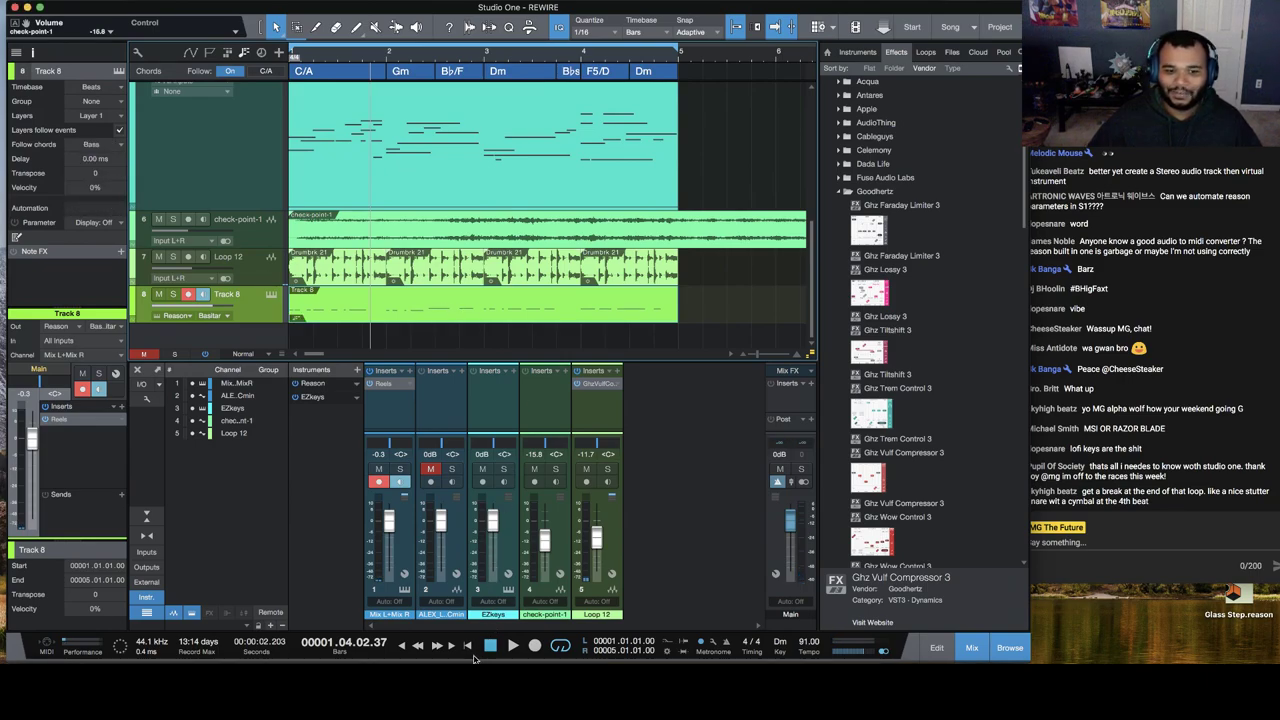
# Step: Play the loop, open Track 8's bass part in the note editor, and overlay the PIANO notes for reference
pyautogui.press('space')
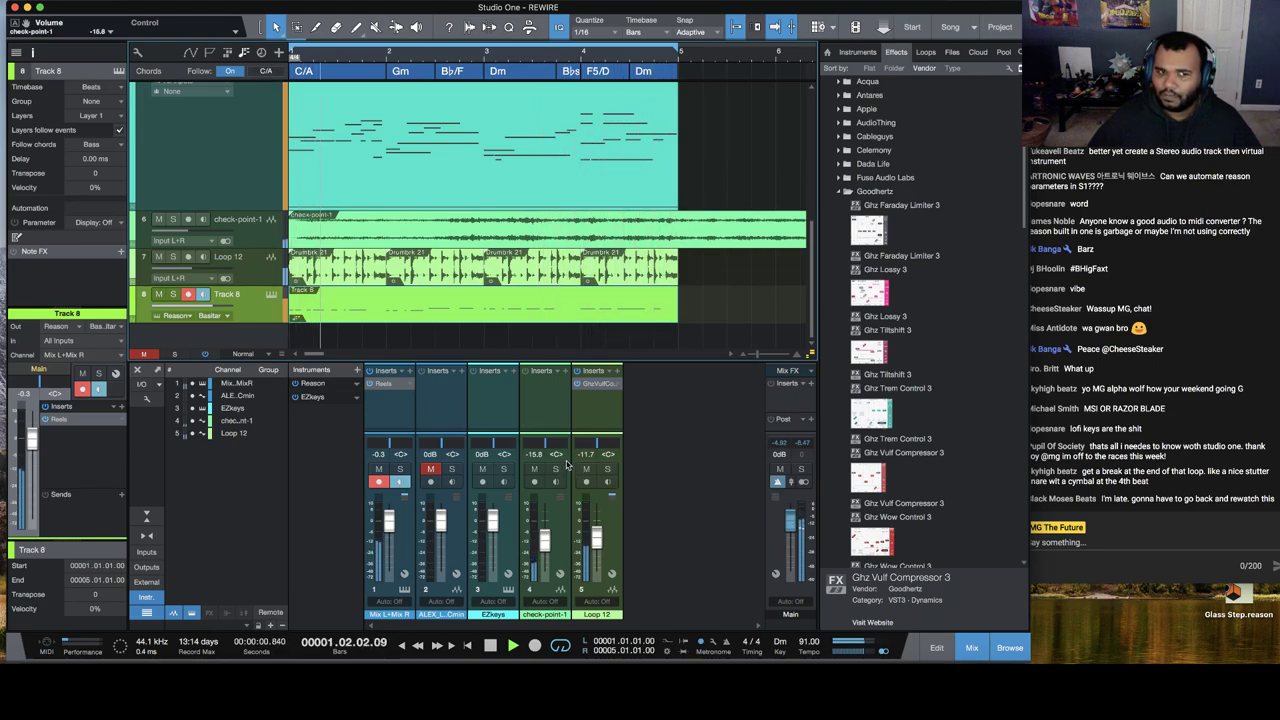
pyautogui.doubleClick(438, 318)
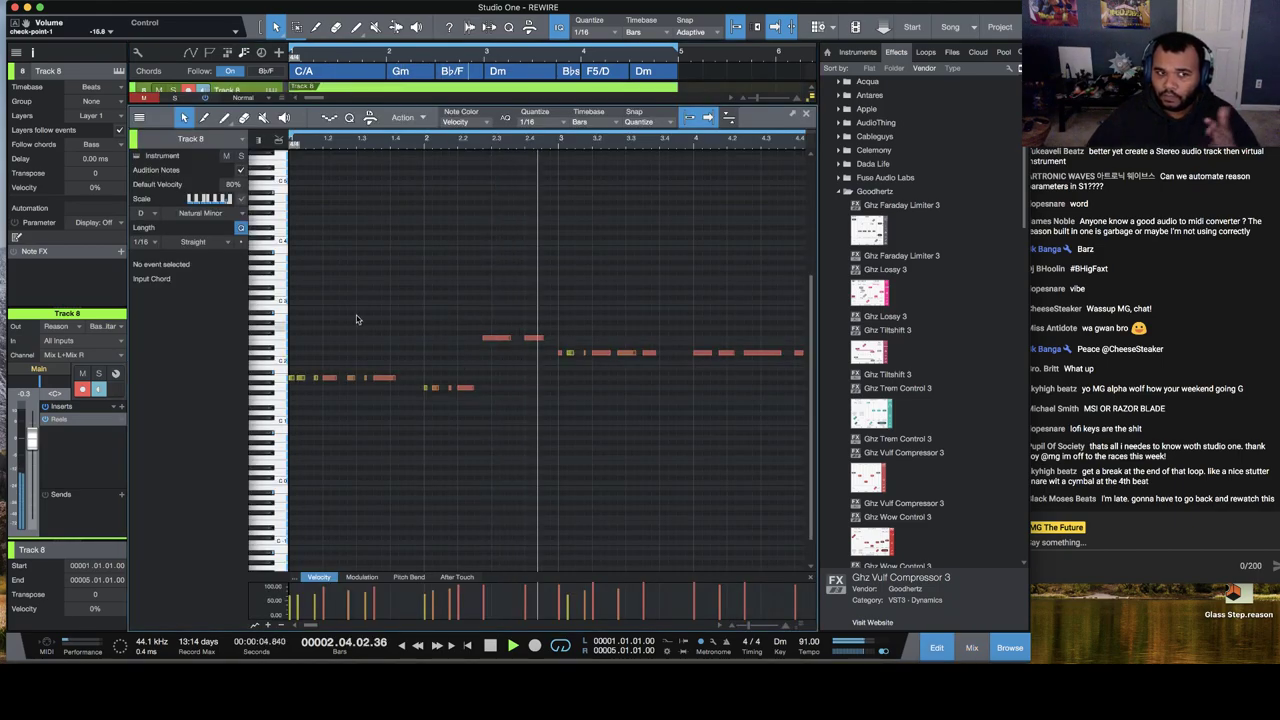
pyautogui.click(139, 117)
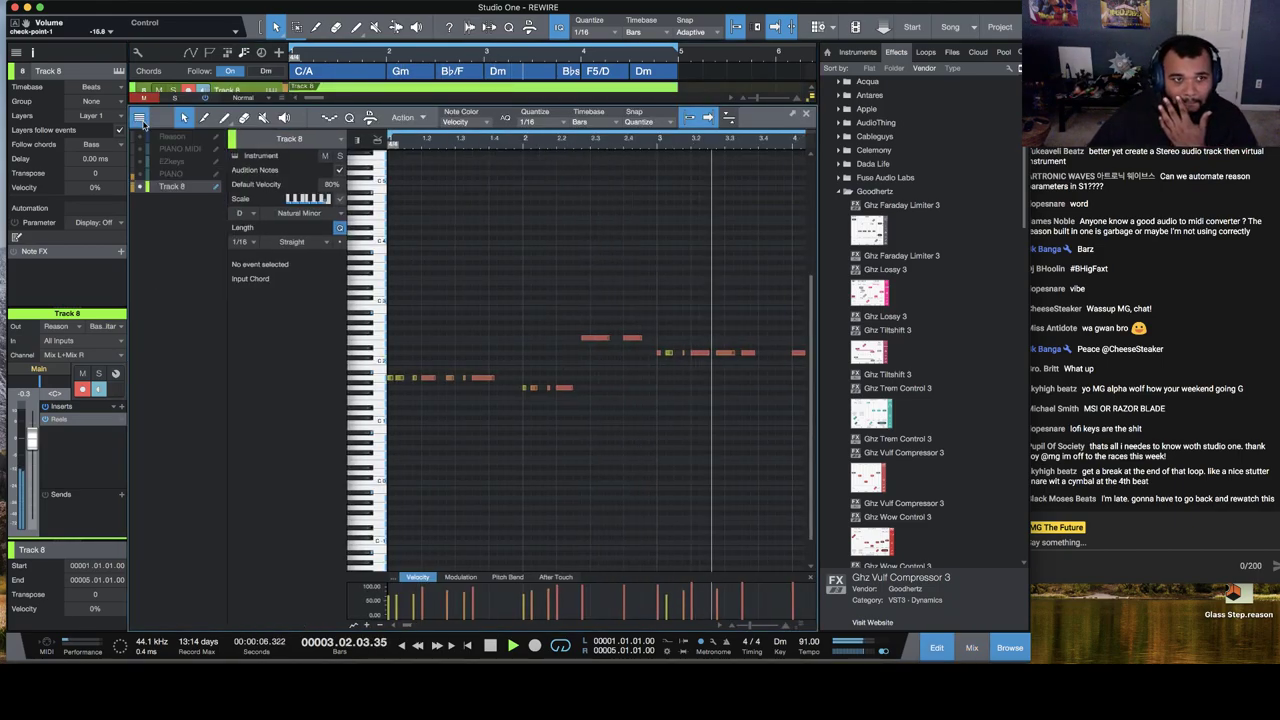
pyautogui.click(142, 174)
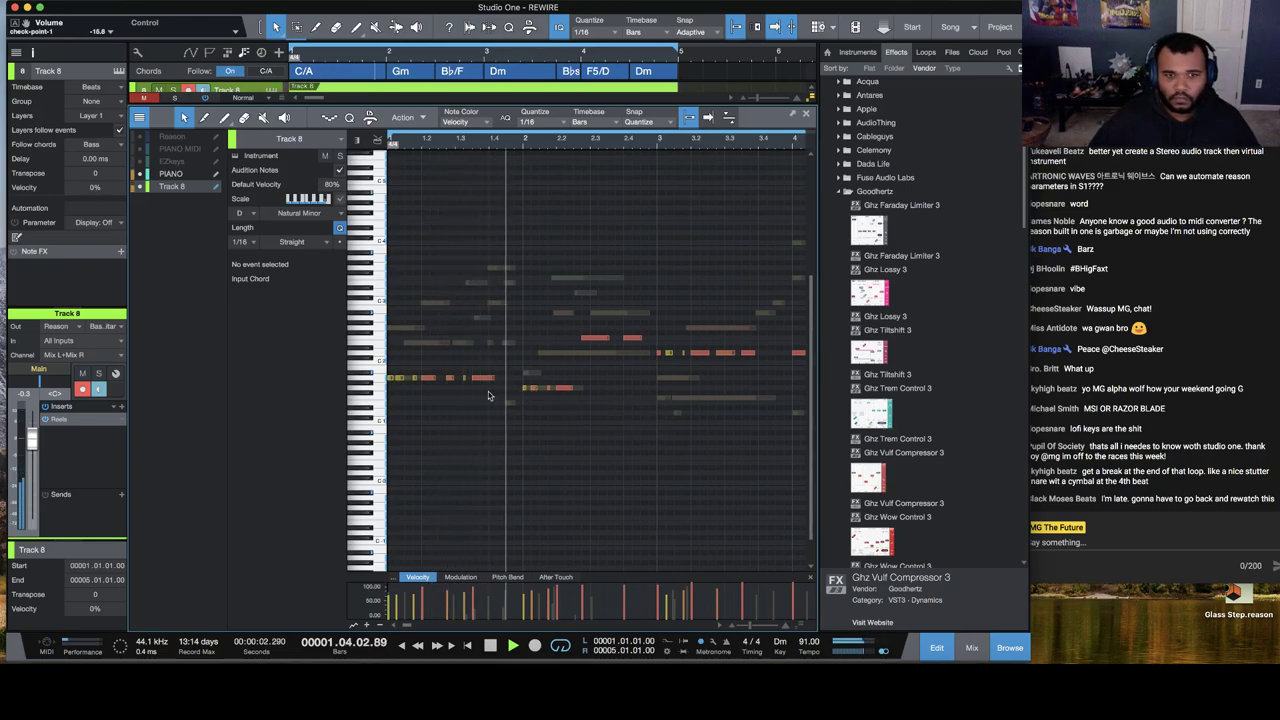
# Step: Raise the bass notes in beat 3 of bar 1 to E2, add a short E1 note at 1.4.3, and audition the change
pyautogui.click(486, 379)
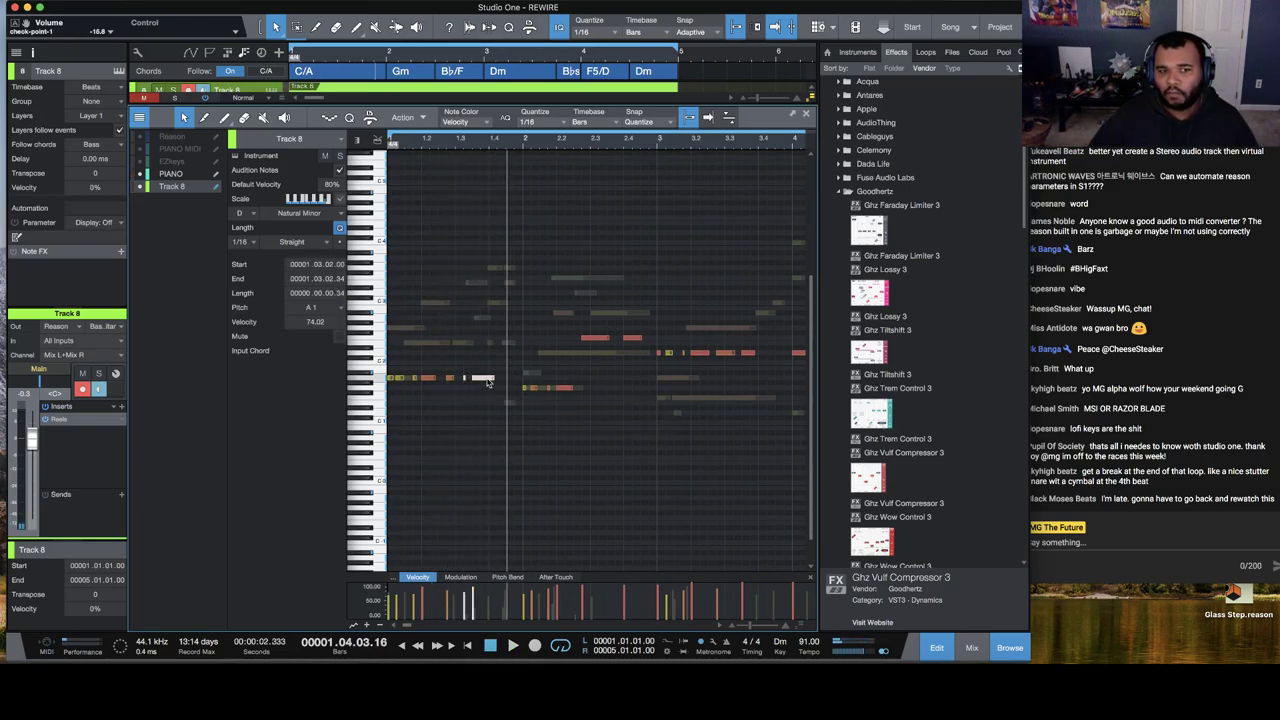
pyautogui.moveTo(481, 375); pyautogui.dragTo(484, 342)
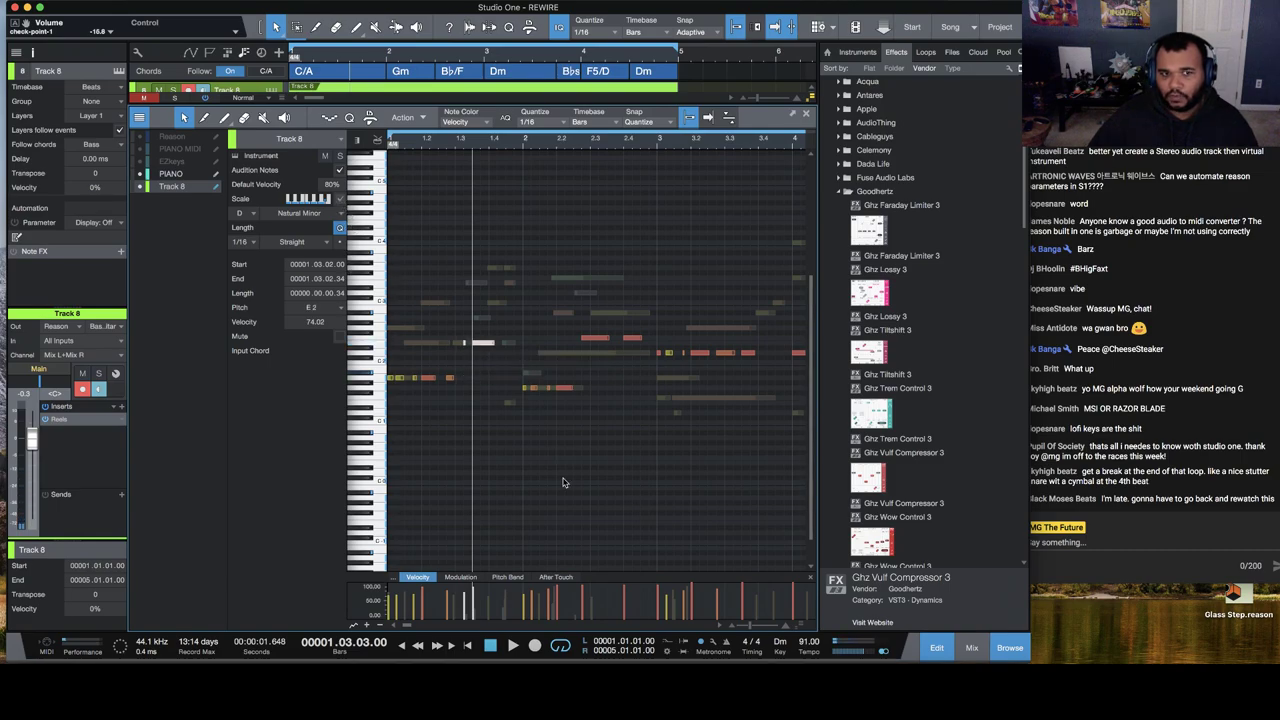
pyautogui.click(466, 646)
pyautogui.press('space')
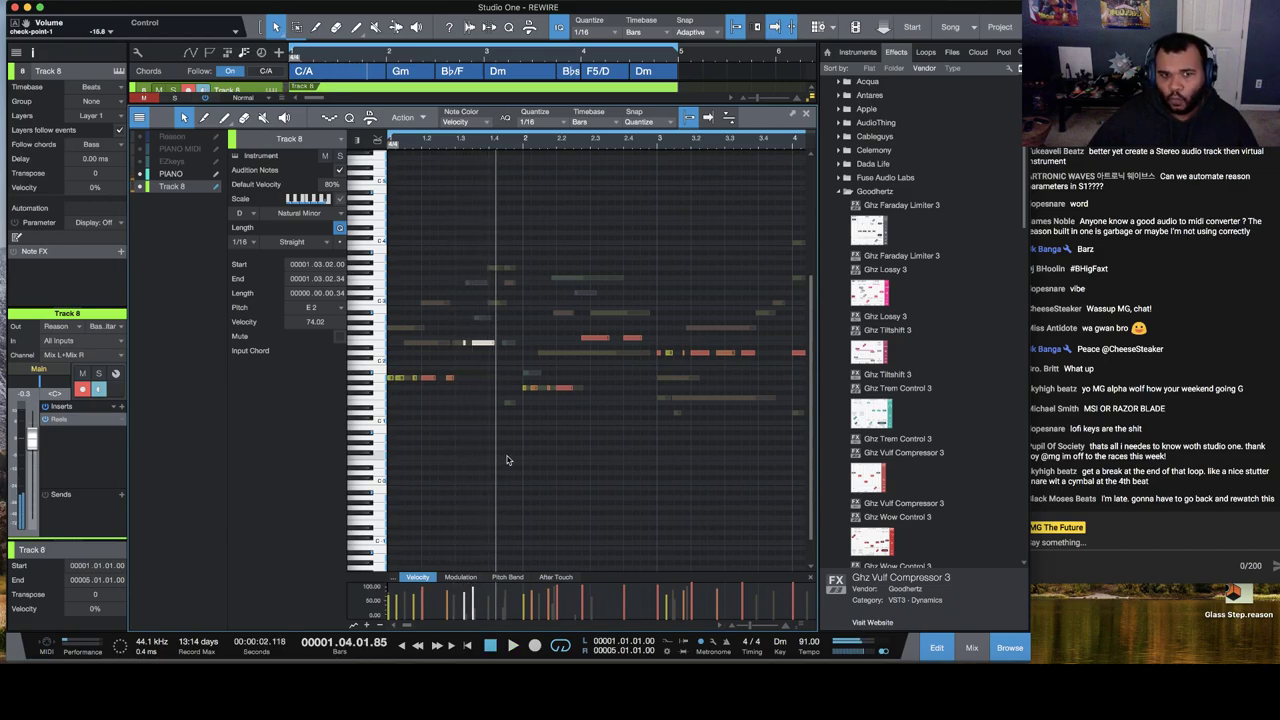
pyautogui.click(507, 405)
pyautogui.click(468, 647)
pyautogui.press('space')
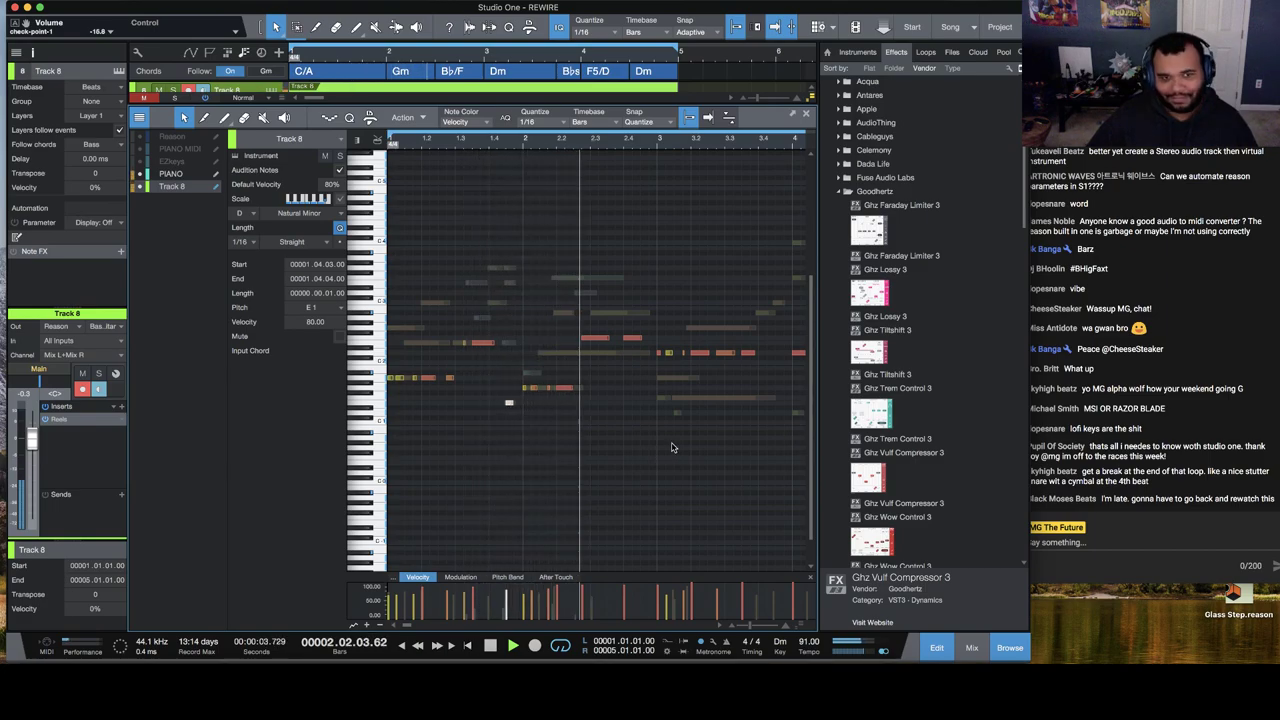
# Step: Raise the bass note at 2.4.1 to Bb2 and add a sixteenth D2 note at 2.3.3, auditioning from the start
pyautogui.press('space')
pyautogui.moveTo(632, 337); pyautogui.dragTo(633, 313)
pyautogui.click(468, 646)
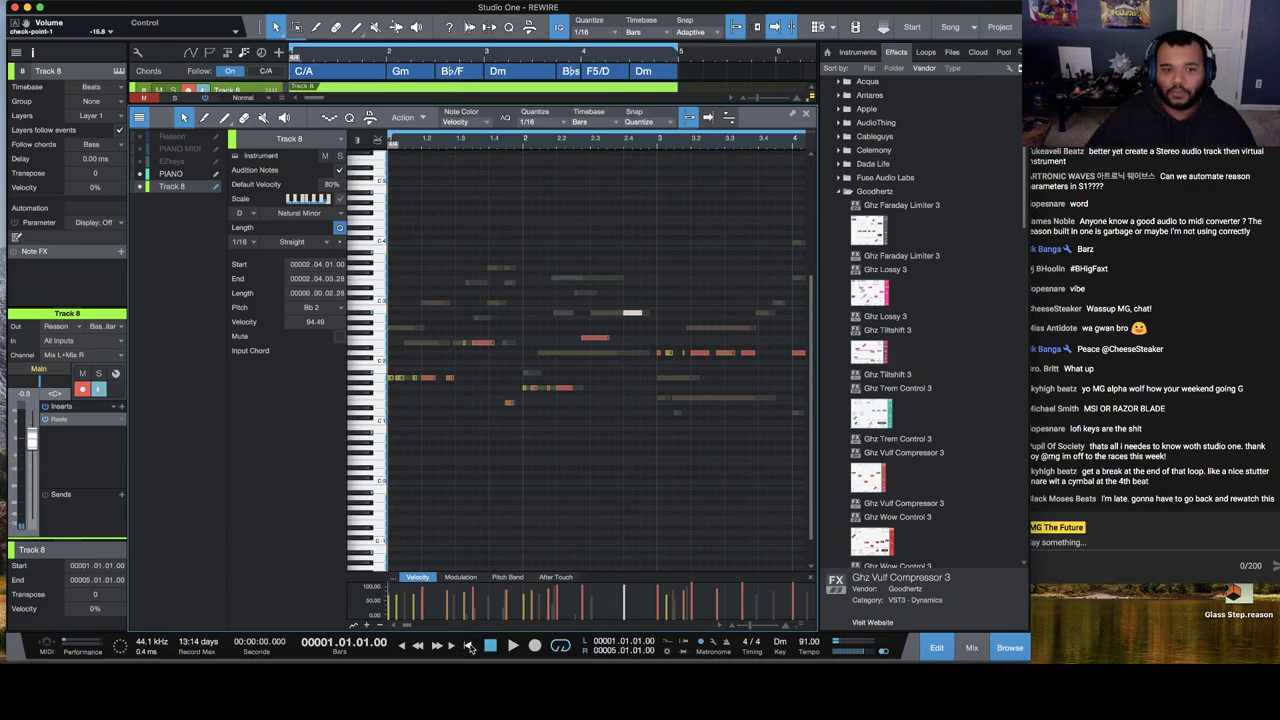
pyautogui.press('space')
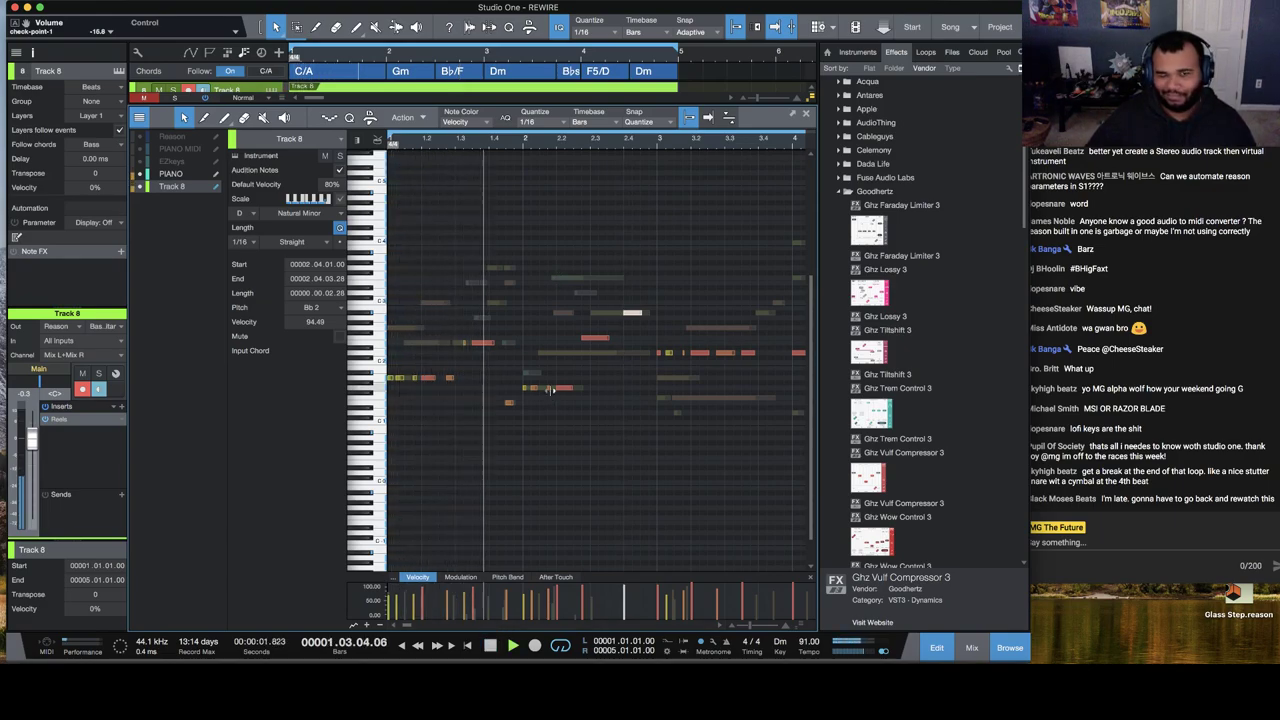
pyautogui.click(609, 354)
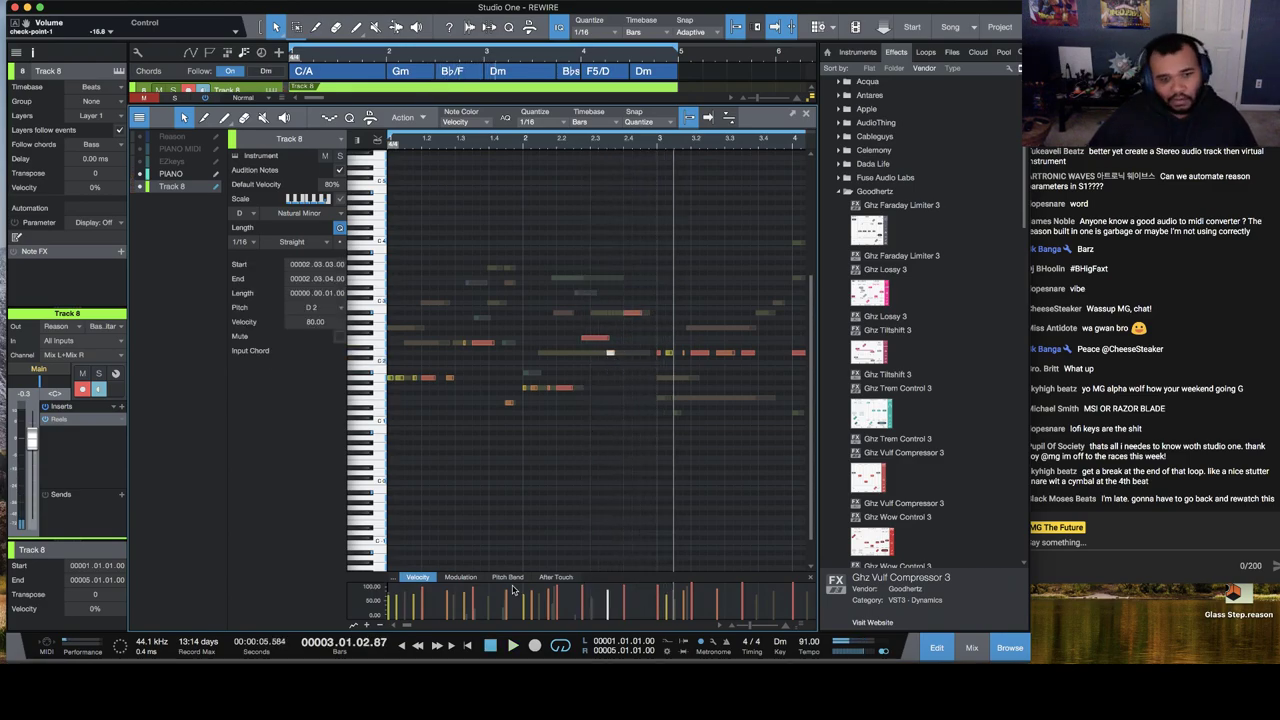
pyautogui.press('space')
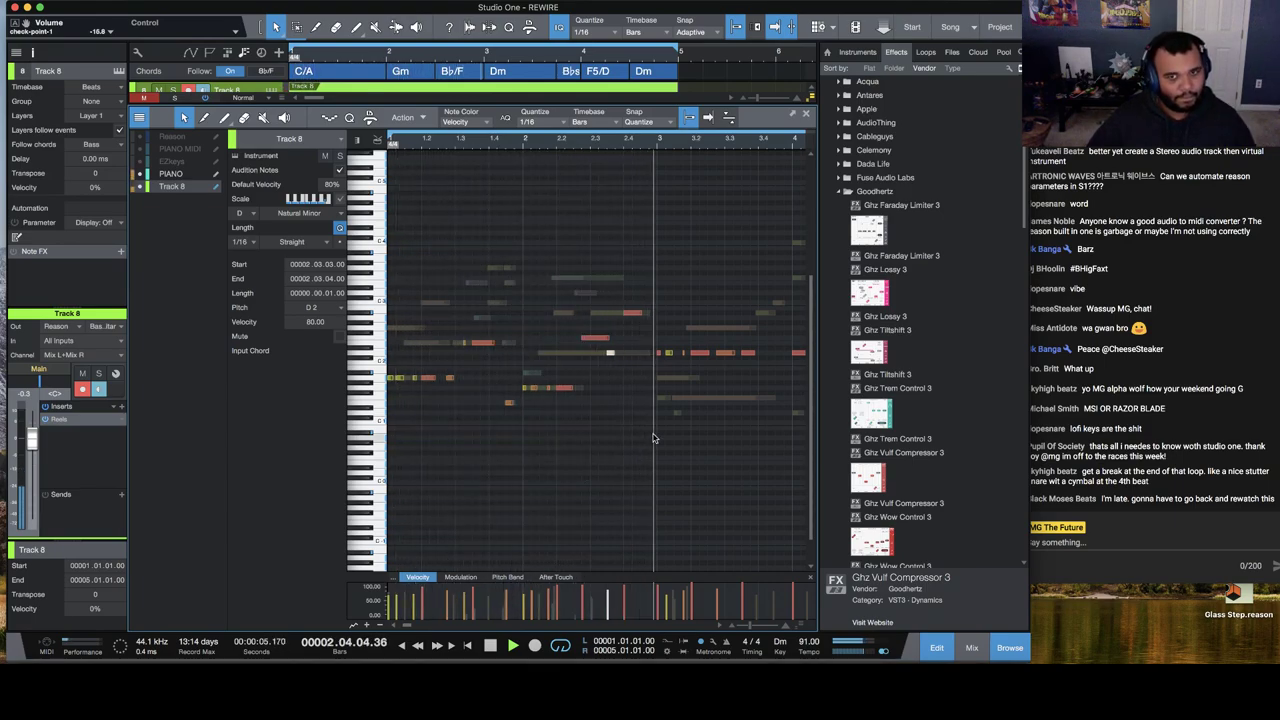
# Step: Lower the bar 3 bass notes to F1 and audition them from 2.3.4
pyautogui.moveTo(686, 336); pyautogui.dragTo(614, 394)
pyautogui.click(527, 143)
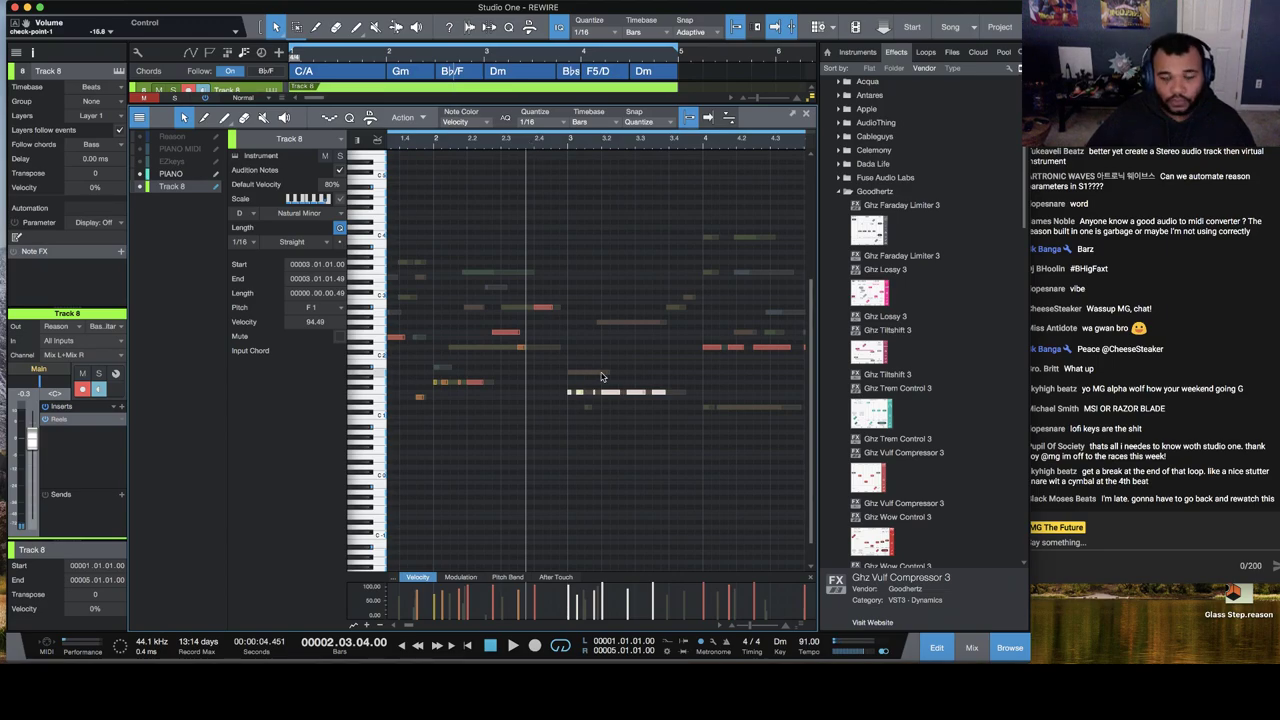
pyautogui.press('space')
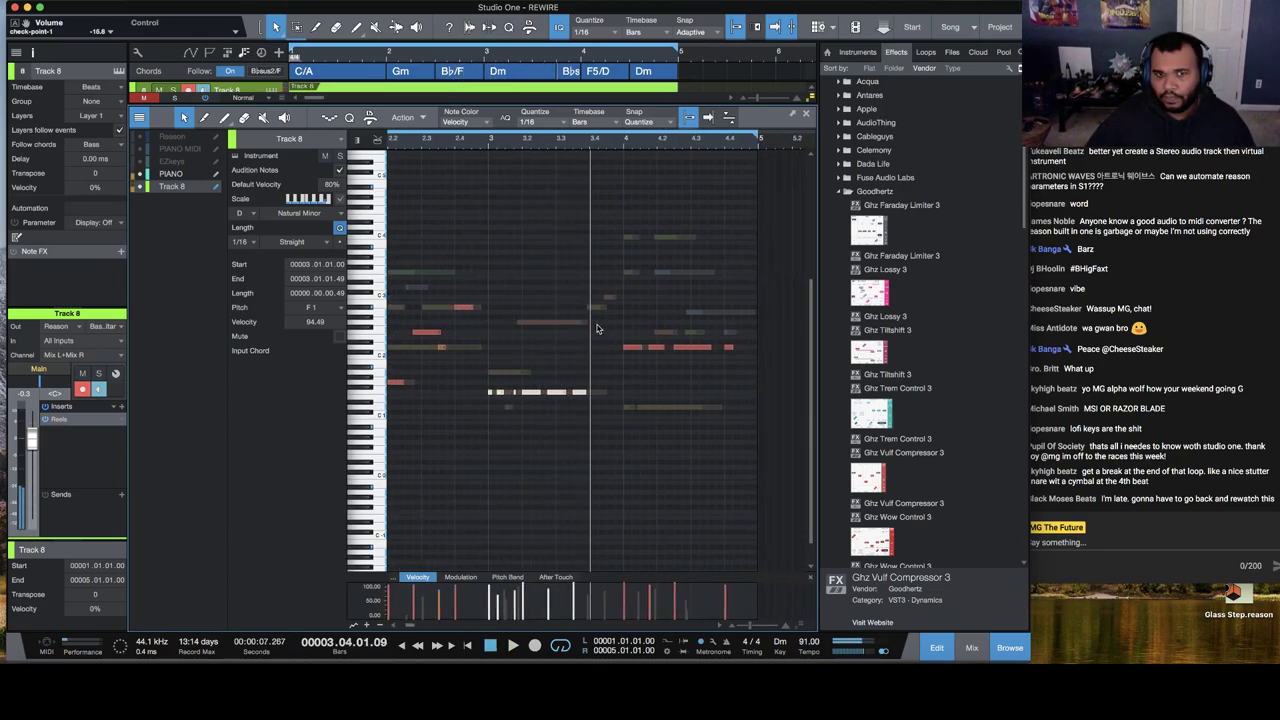
# Step: Complete the ascending Bb2 and C3 notes in beat 4 of bar 3 and raise the bass note at 3.3.3 to D2
pyautogui.click(607, 298)
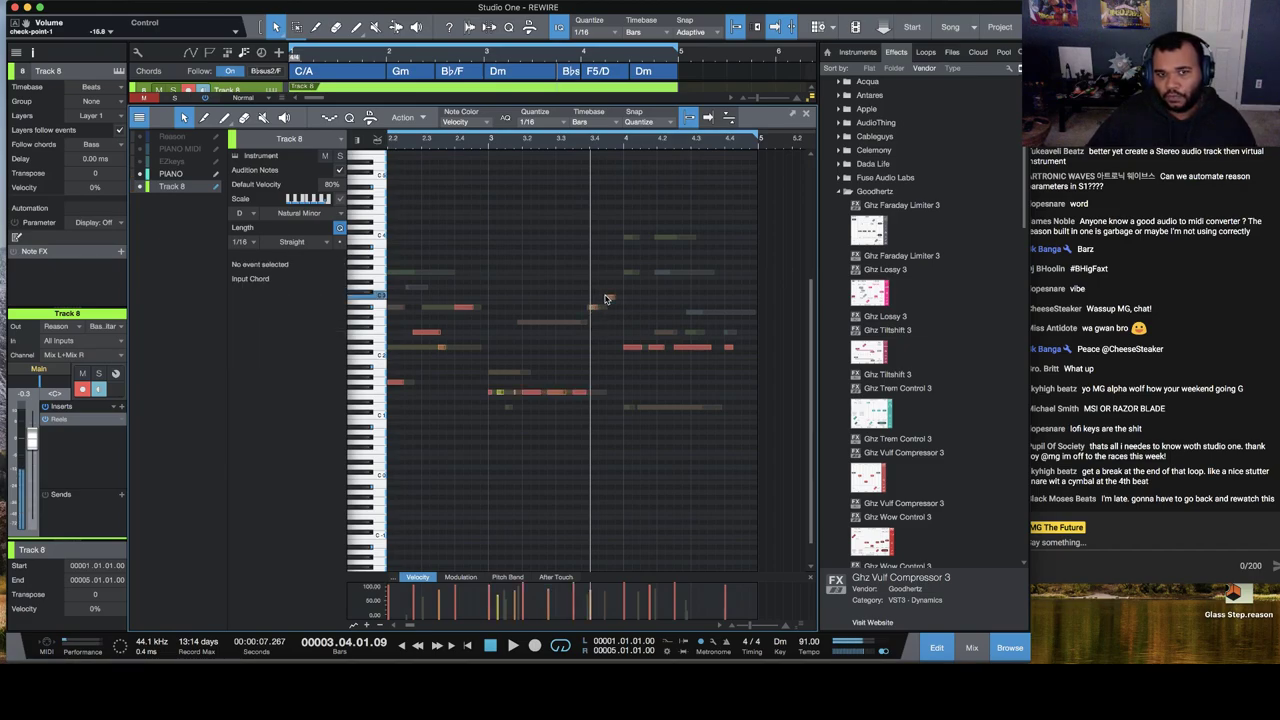
pyautogui.click(582, 396)
pyautogui.press('Up')
pyautogui.press('Up')
pyautogui.press('Up')
pyautogui.press('Up')
pyautogui.press('Up')
pyautogui.press('Up')
pyautogui.press('Up')
pyautogui.press('Up')
pyautogui.press('Up')
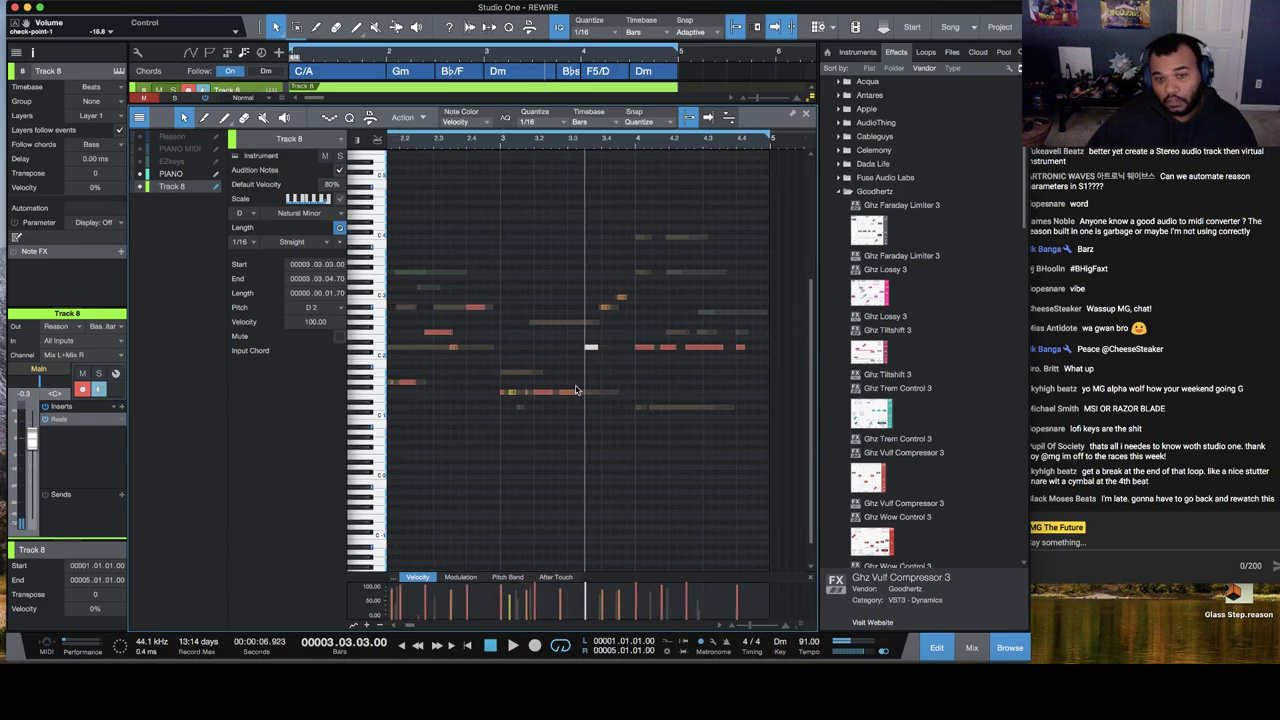
# Step: Lower the bass notes from 4.2.3 onward an octave to D1 and return the playhead to the song start
pyautogui.click(701, 350)
pyautogui.press('Down')
pyautogui.press('Down')
pyautogui.press('Down')
pyautogui.press('Down')
pyautogui.press('Down')
pyautogui.press('Down')
pyautogui.press('Down')
pyautogui.press('Down')
pyautogui.press('Down')
pyautogui.press('Down')
pyautogui.press('Down')
pyautogui.hscroll(-2, 693, 383)
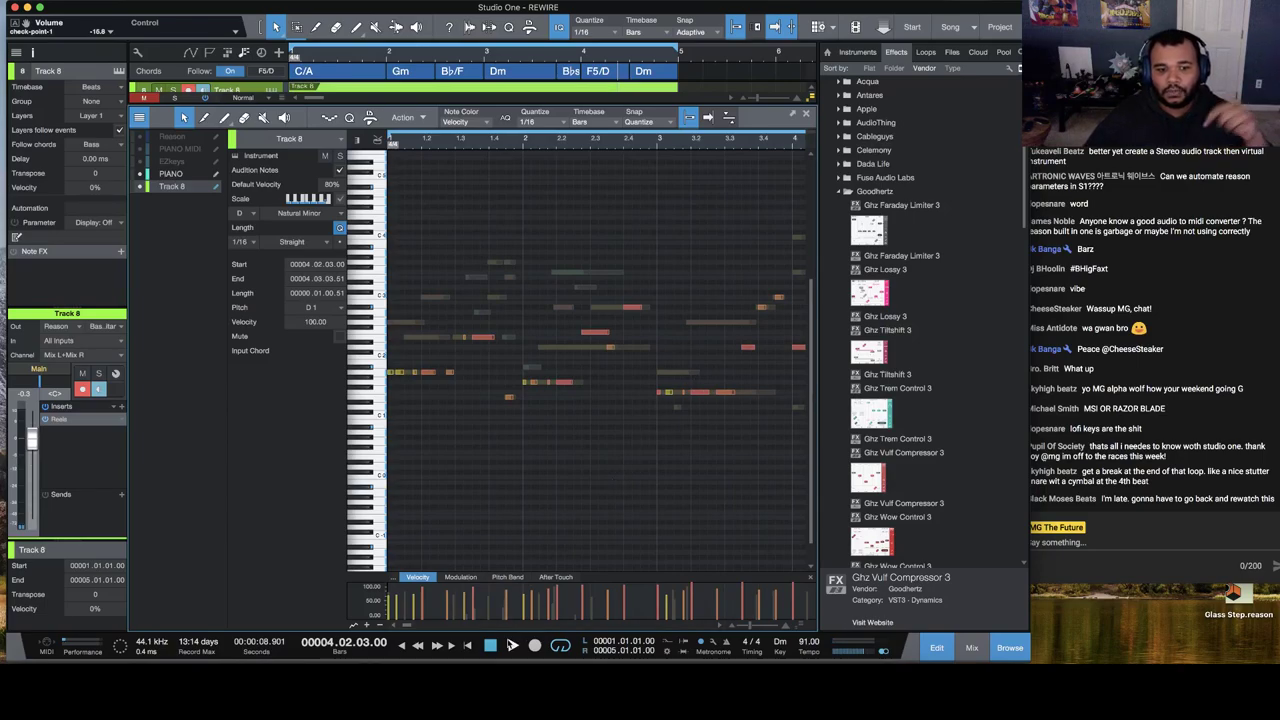
pyautogui.click(470, 647)
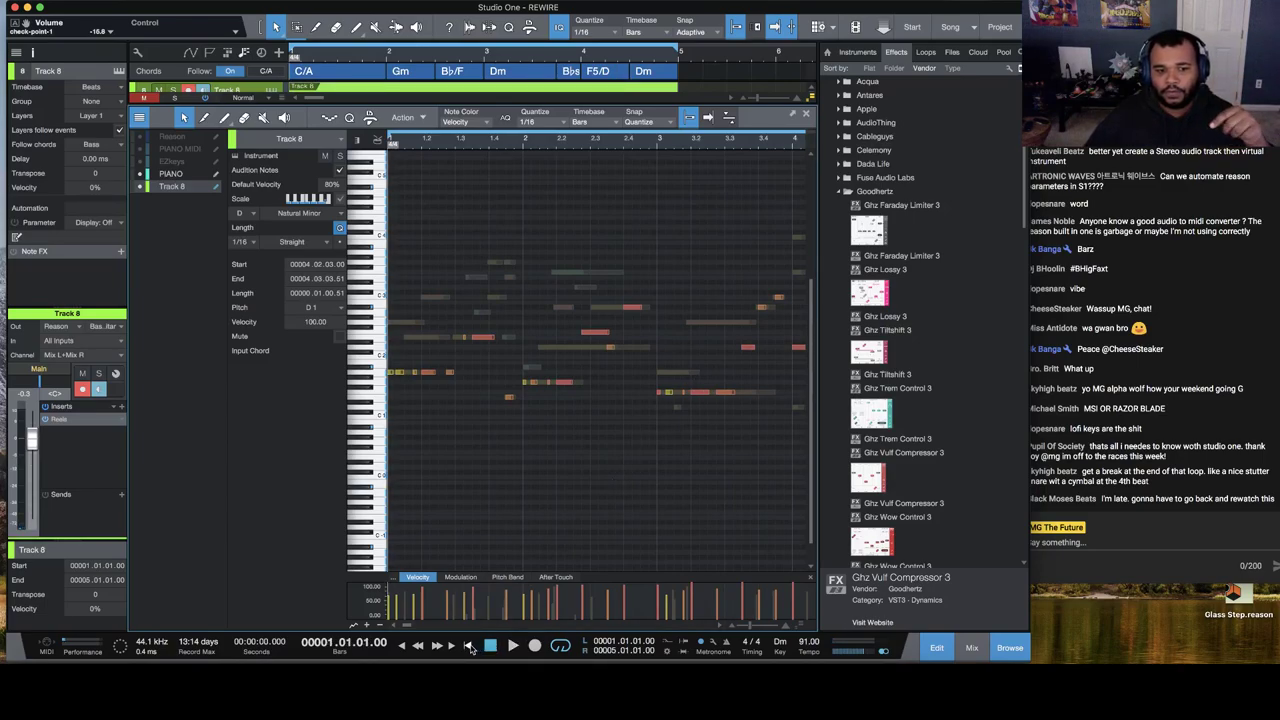
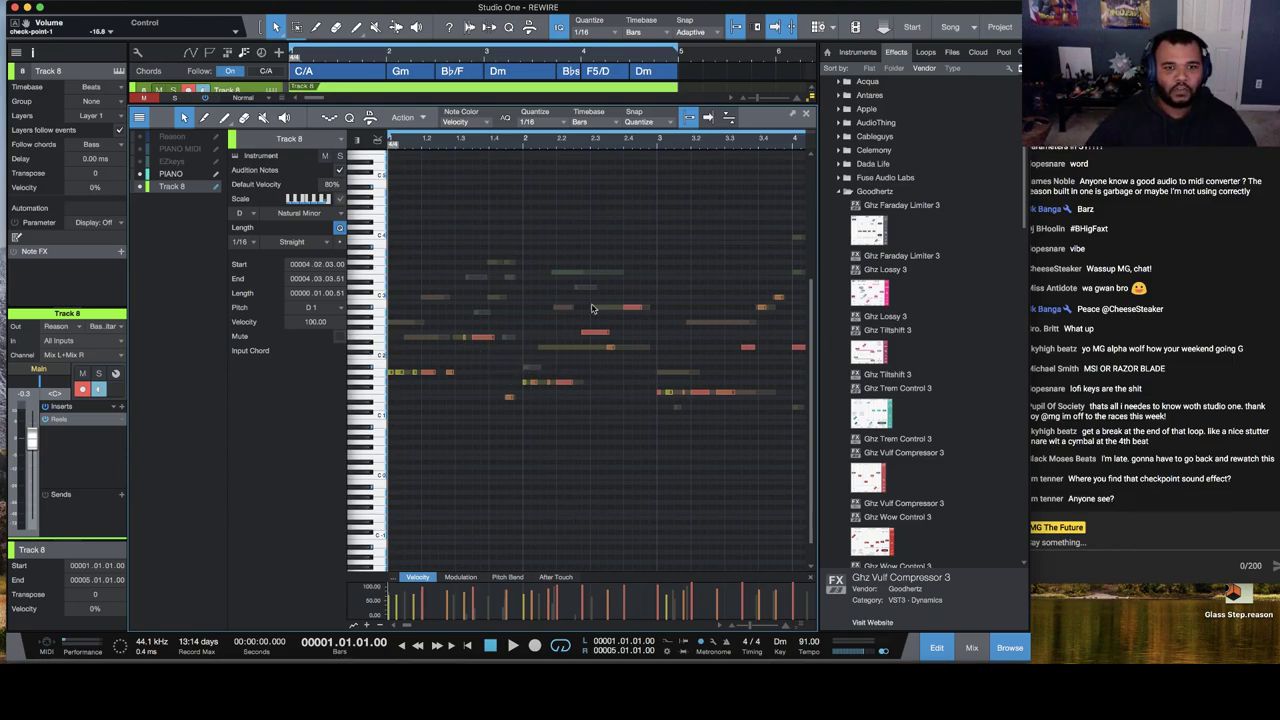
# Step: During playback, add short bass notes at 4.4.3 and 2.4.3, pitched to F2 and D2 respectively
pyautogui.click(383, 72)
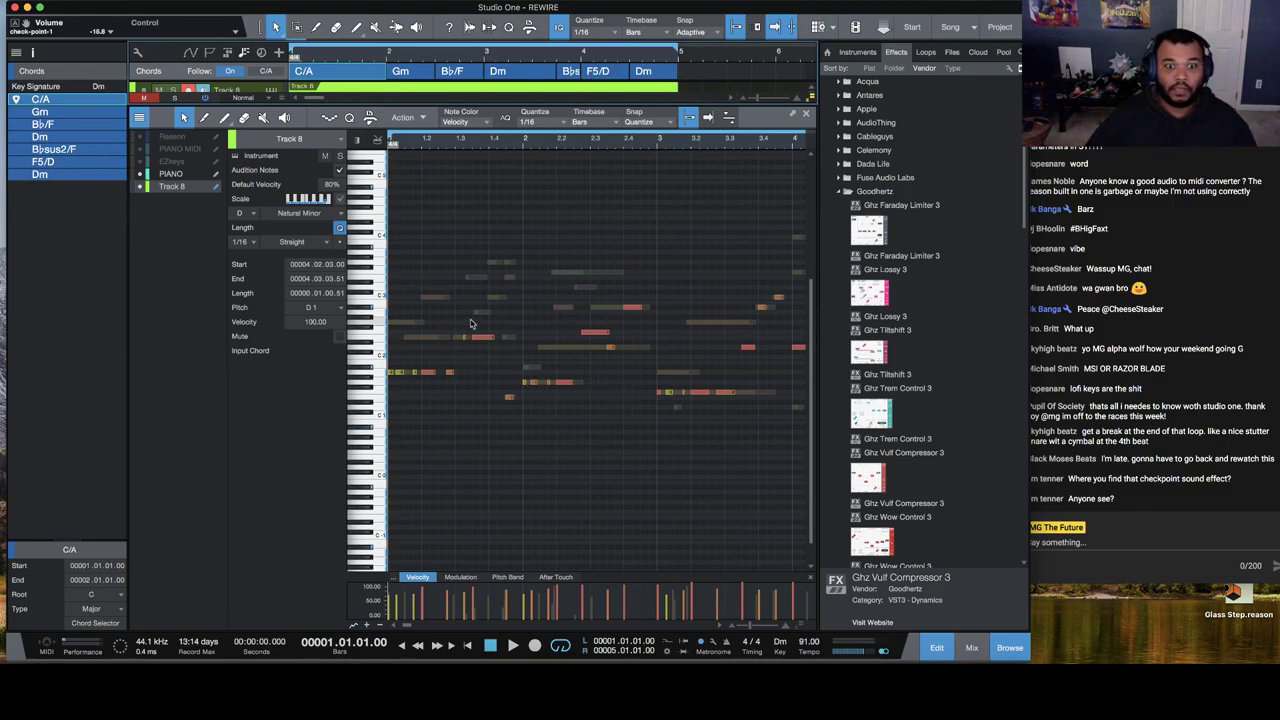
pyautogui.click(512, 646)
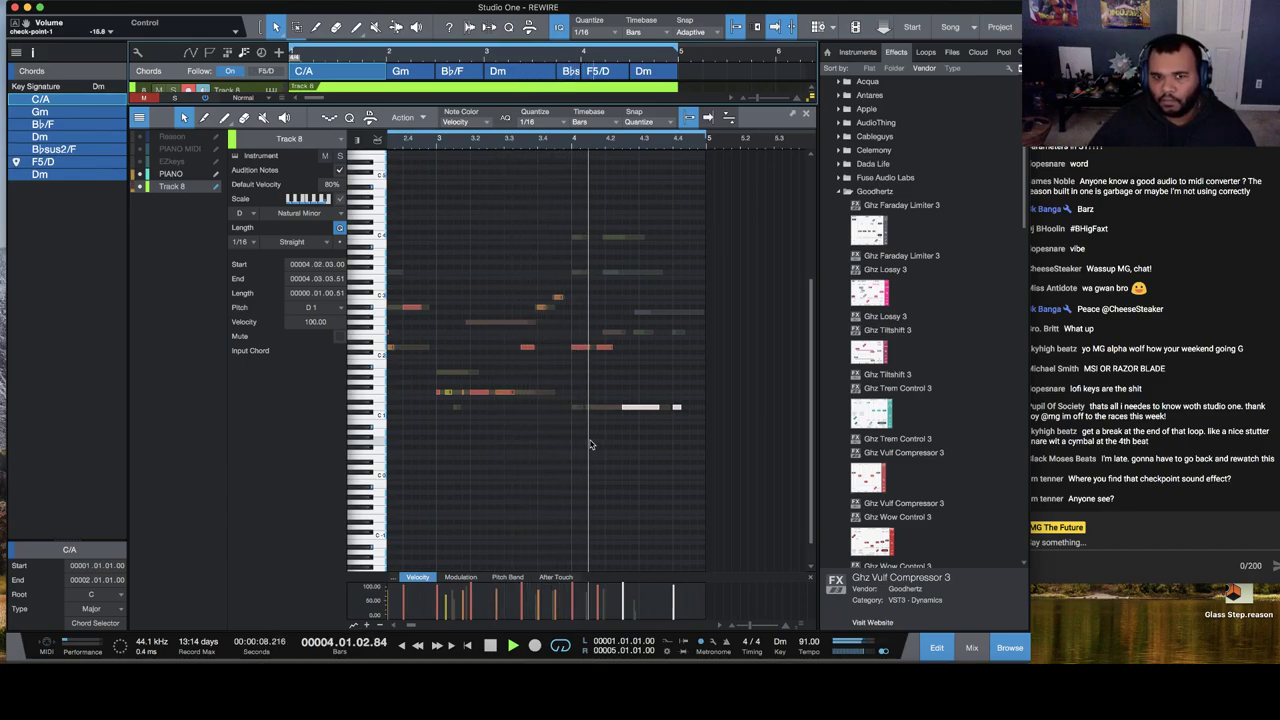
pyautogui.doubleClick(638, 339)
pyautogui.moveTo(641, 338); pyautogui.dragTo(694, 338)
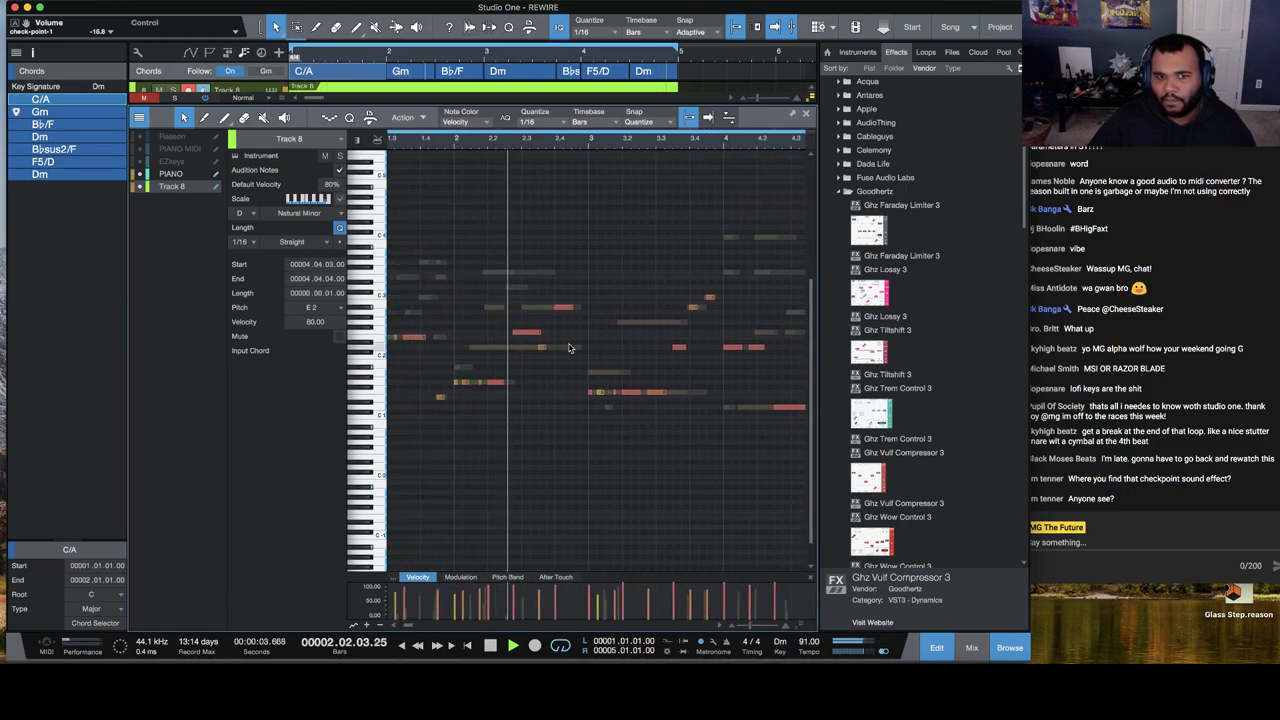
pyautogui.doubleClick(574, 338)
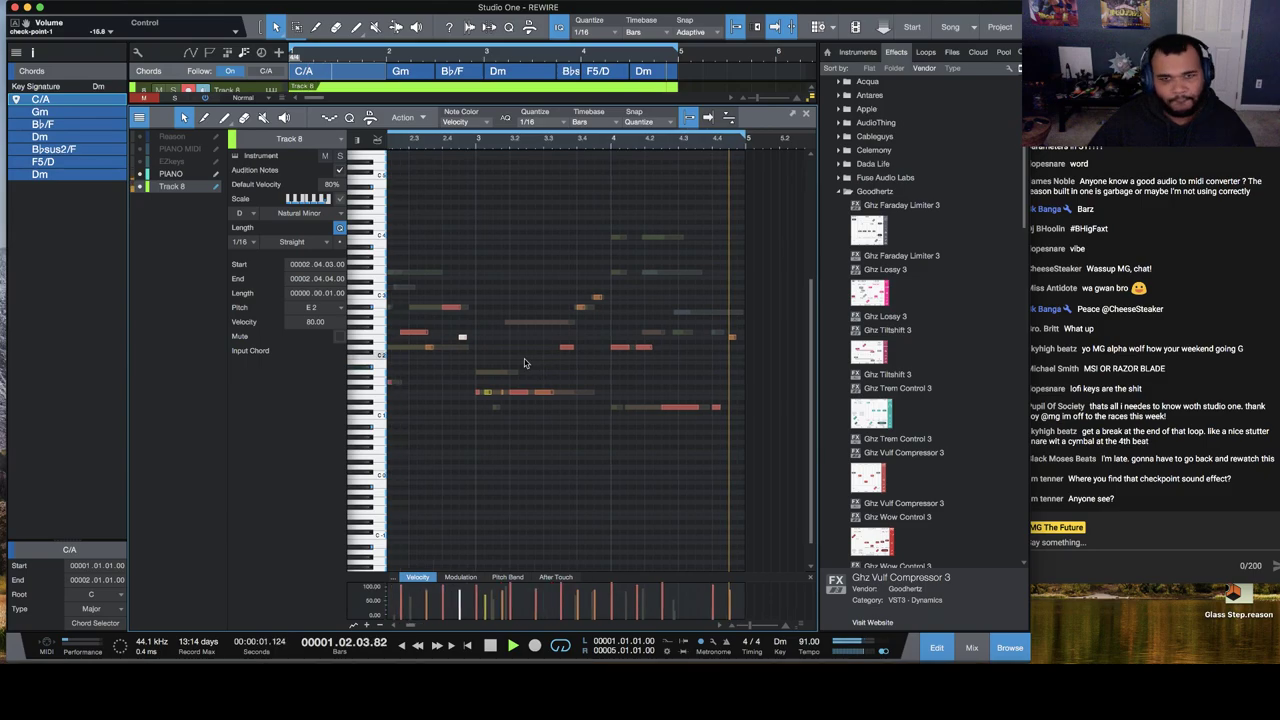
pyautogui.moveTo(733, 337); pyautogui.dragTo(734, 331)
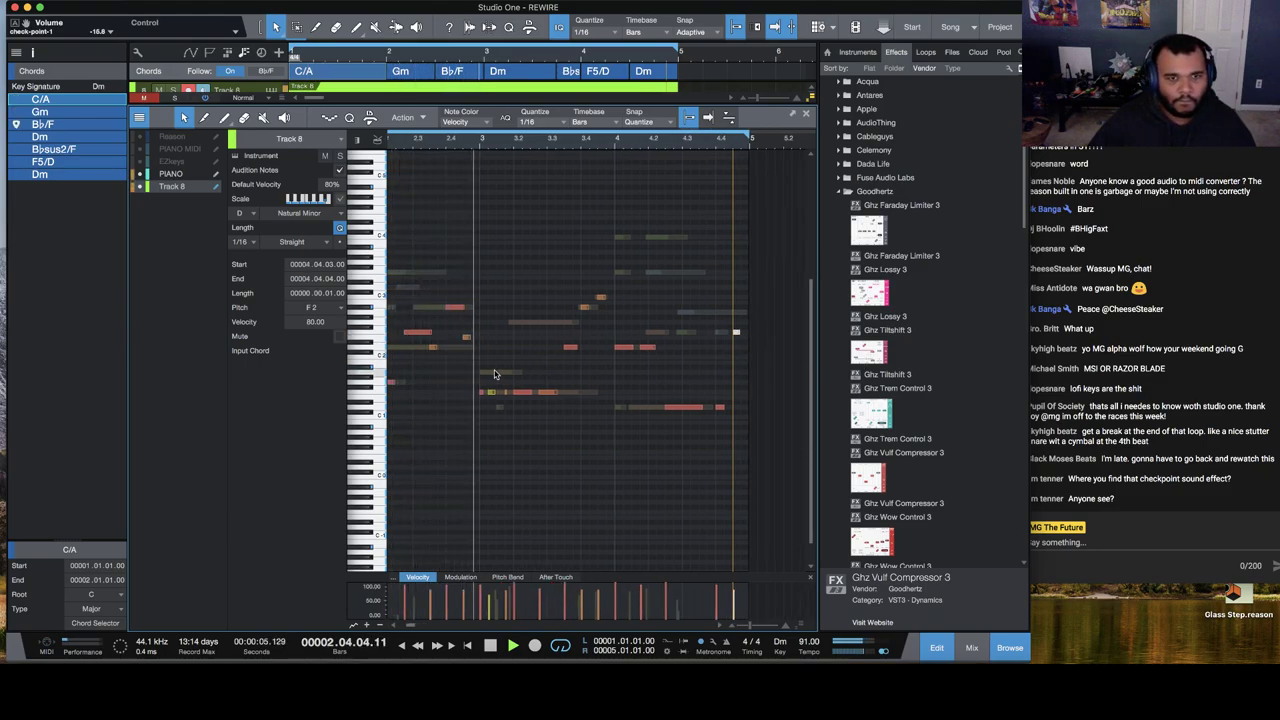
pyautogui.moveTo(466, 338); pyautogui.dragTo(466, 347)
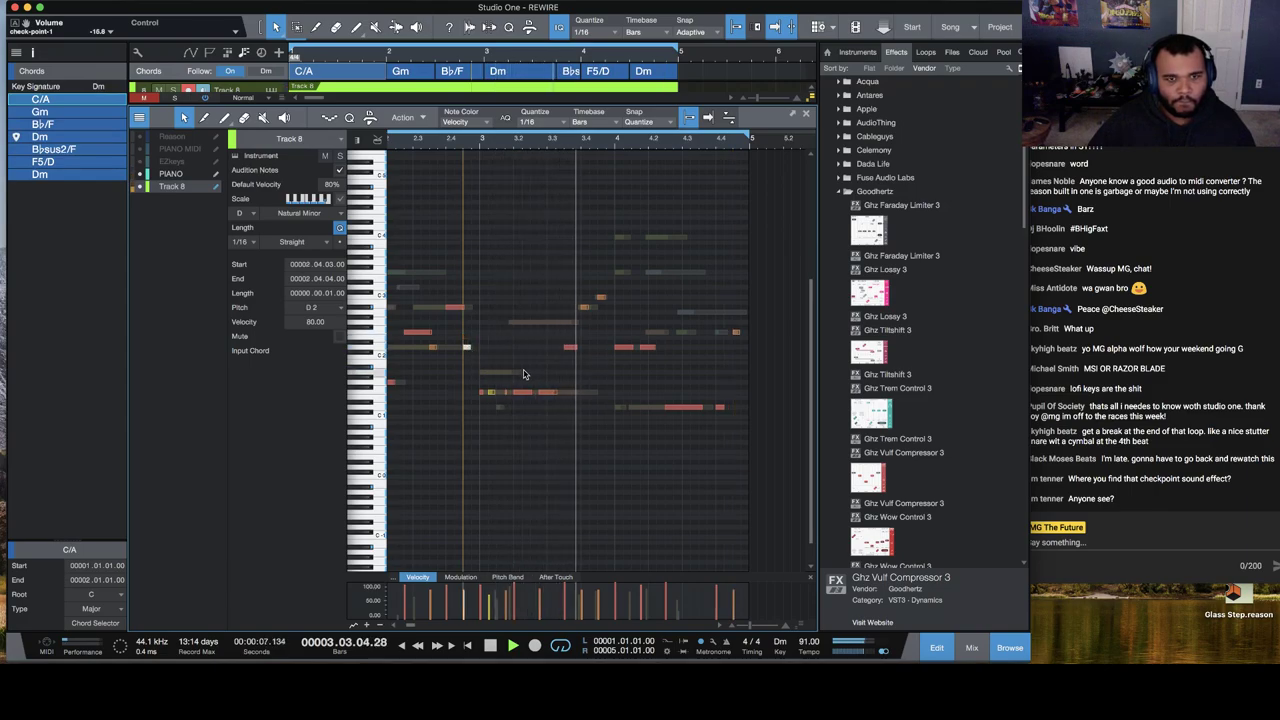
# Step: Close the note editor and open the Jake One - Snare Jordan Vol. 5 folder among the Lo-Fi drum kits
pyautogui.click(1193, 444)
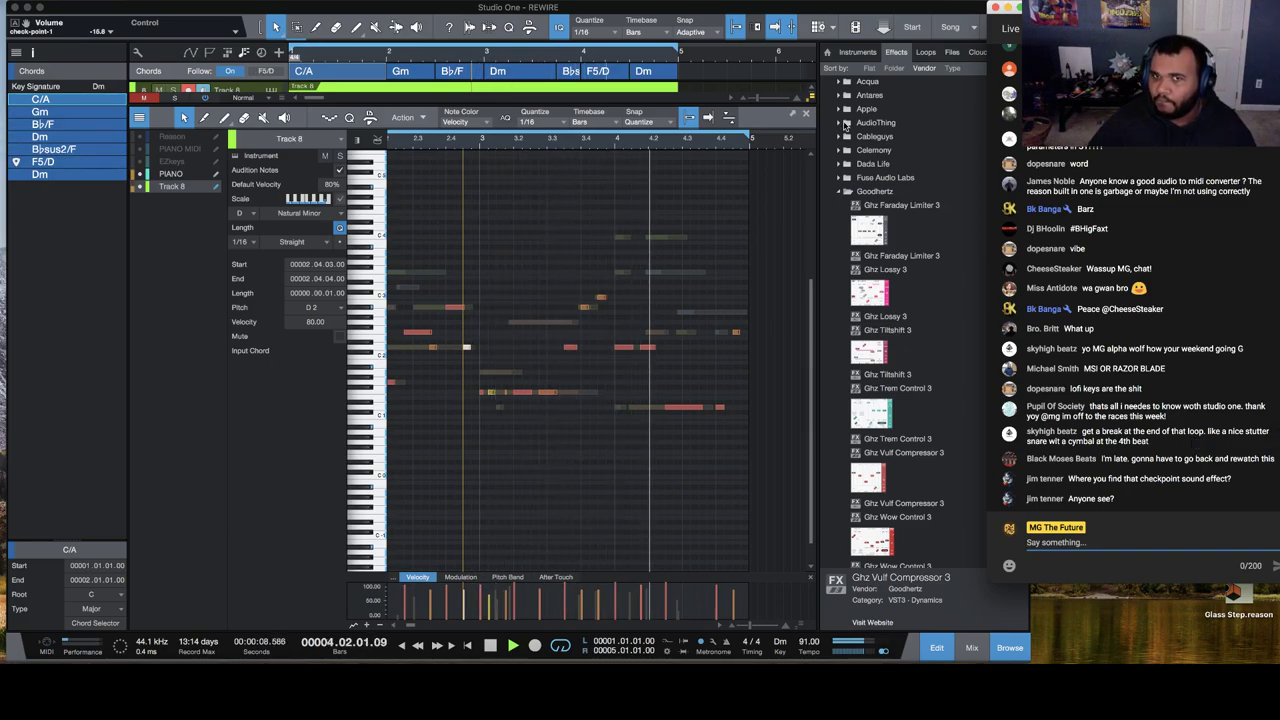
pyautogui.click(798, 117)
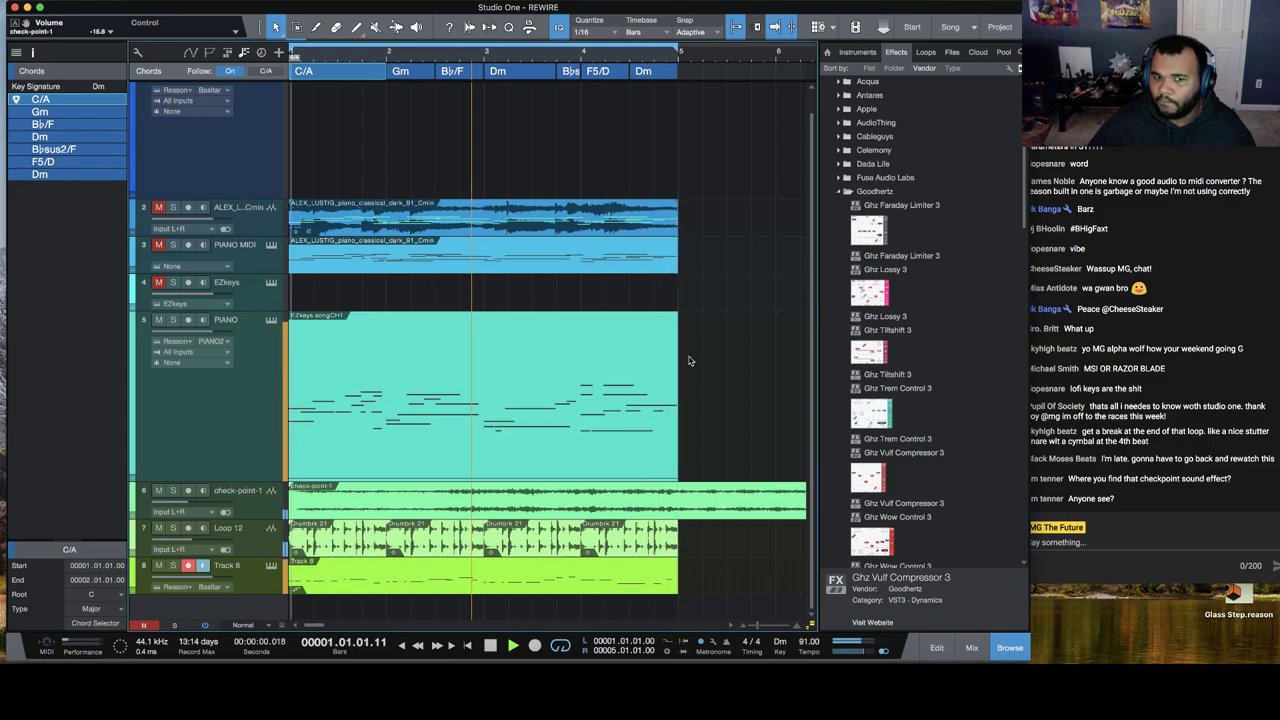
pyautogui.click(951, 52)
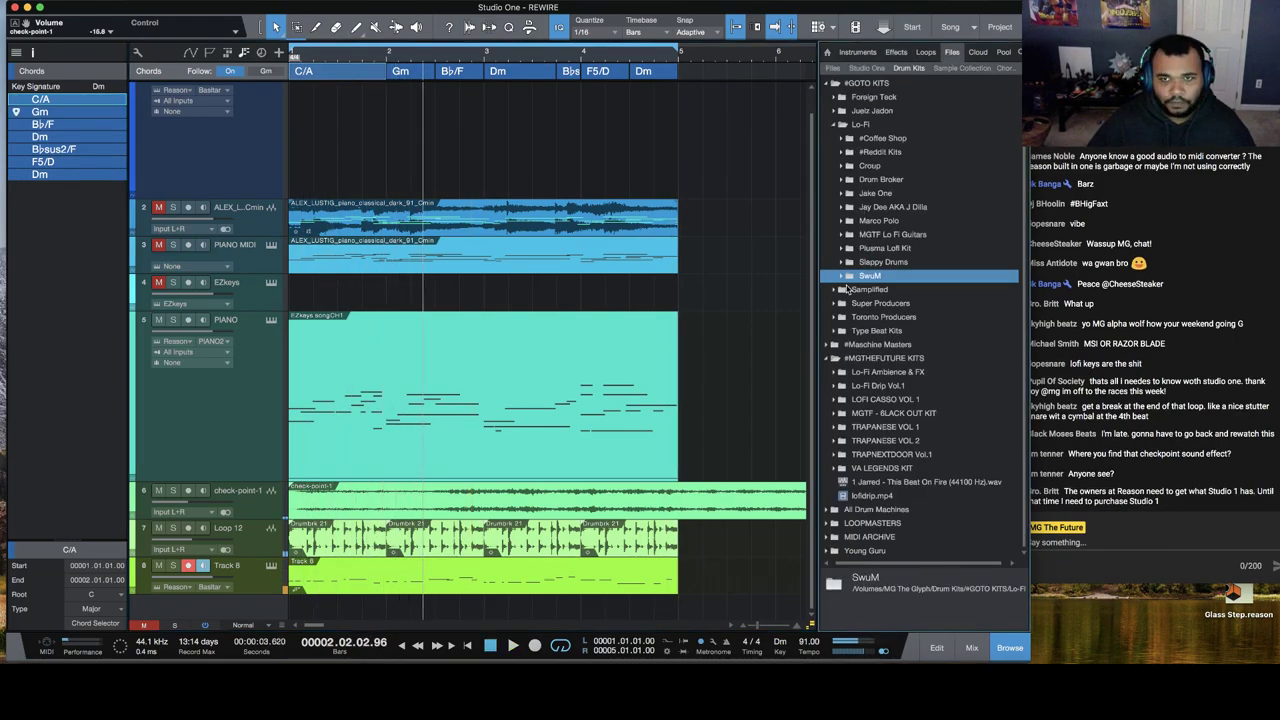
pyautogui.click(843, 192)
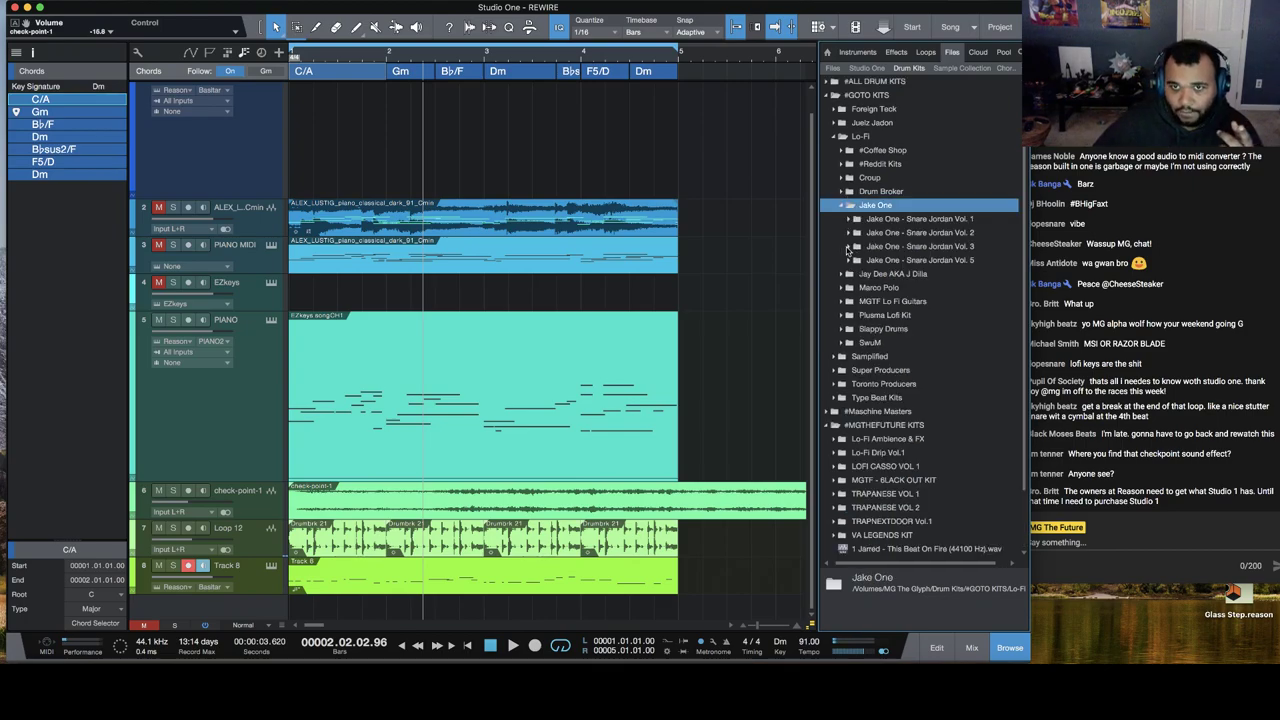
pyautogui.click(849, 260)
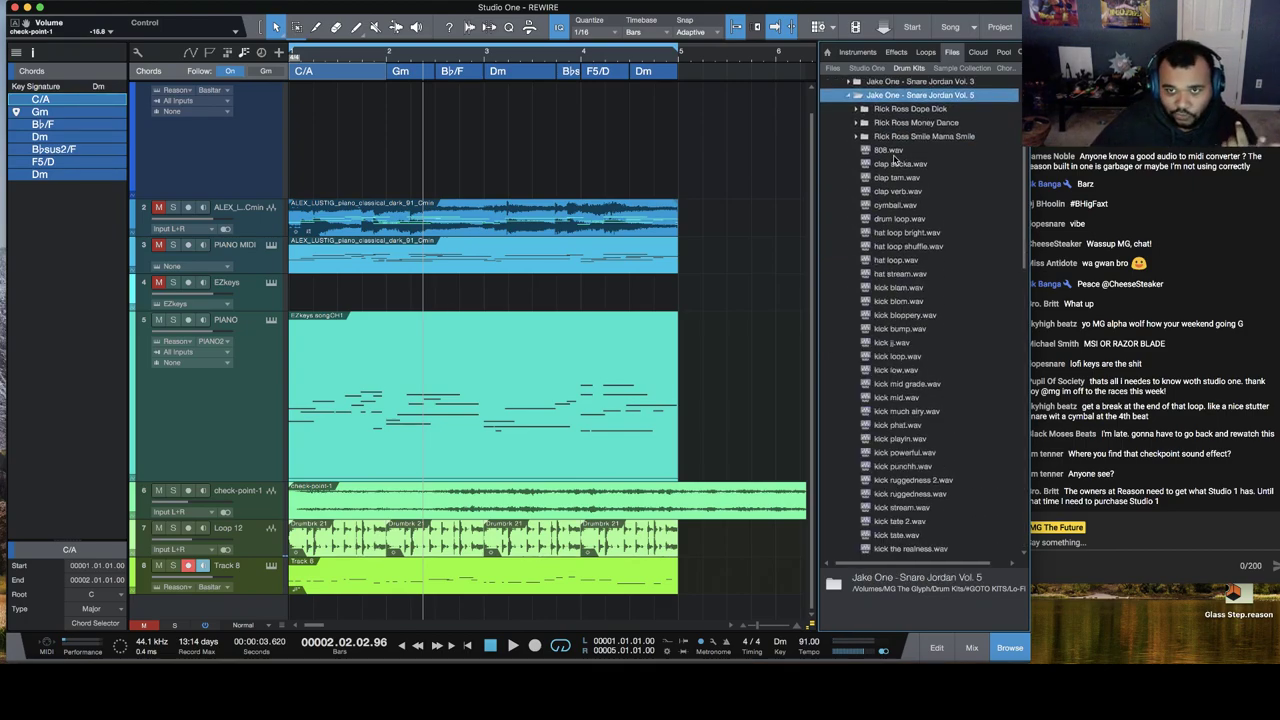
# Step: Preview clap verb.wav, send it to a new SampleOne instrument, and close the instrument window
pyautogui.click(874, 358)
pyautogui.click(918, 204)
pyautogui.click(911, 193)
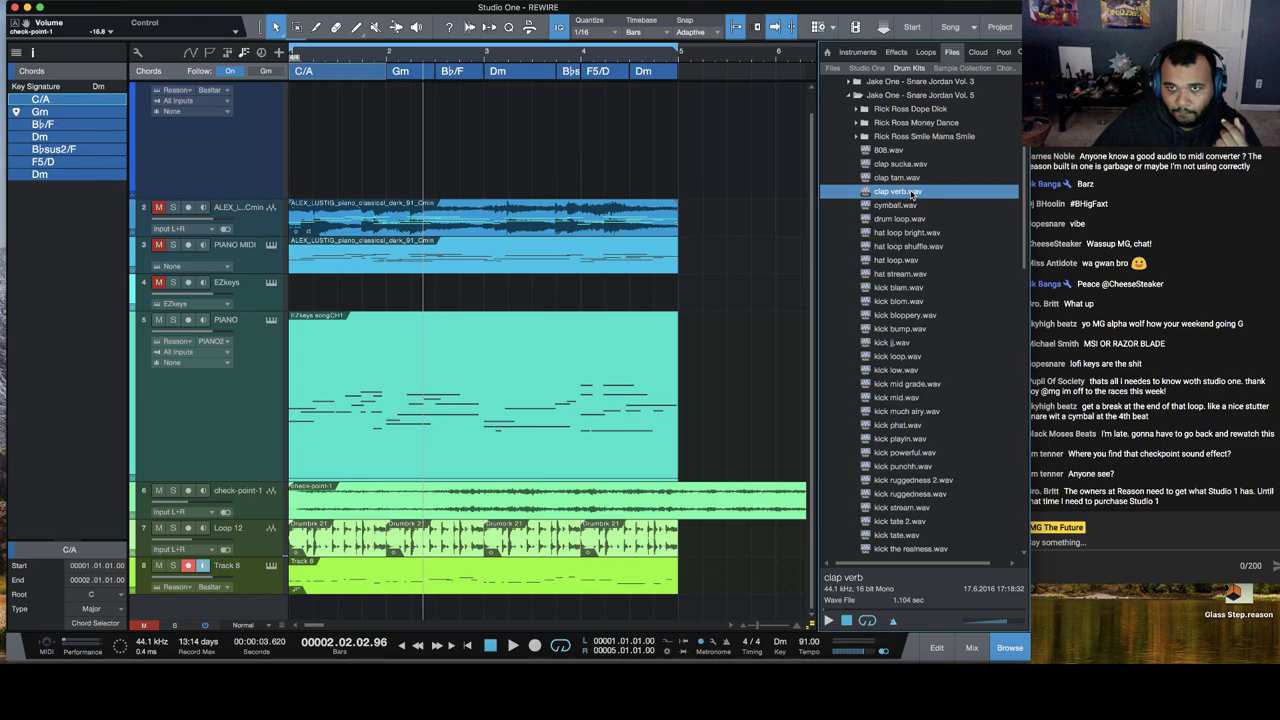
pyautogui.click(904, 191)
pyautogui.click(906, 196)
pyautogui.rightClick(907, 194)
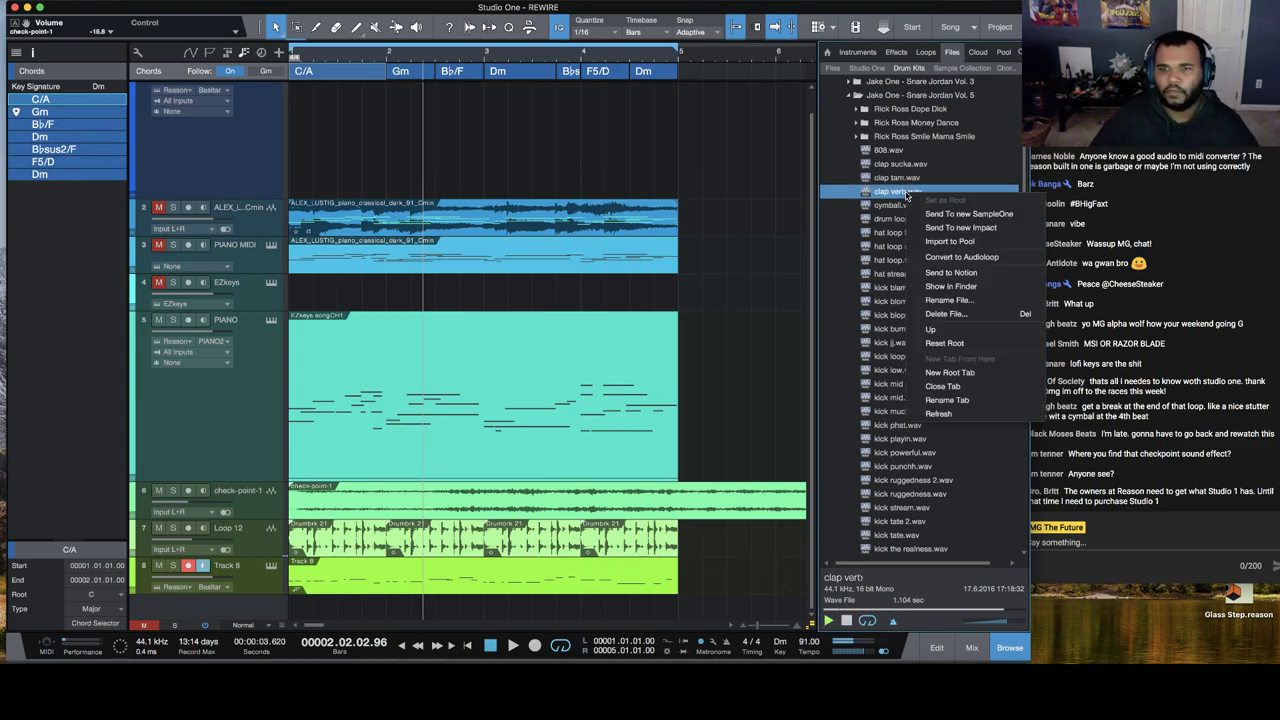
pyautogui.click(1006, 215)
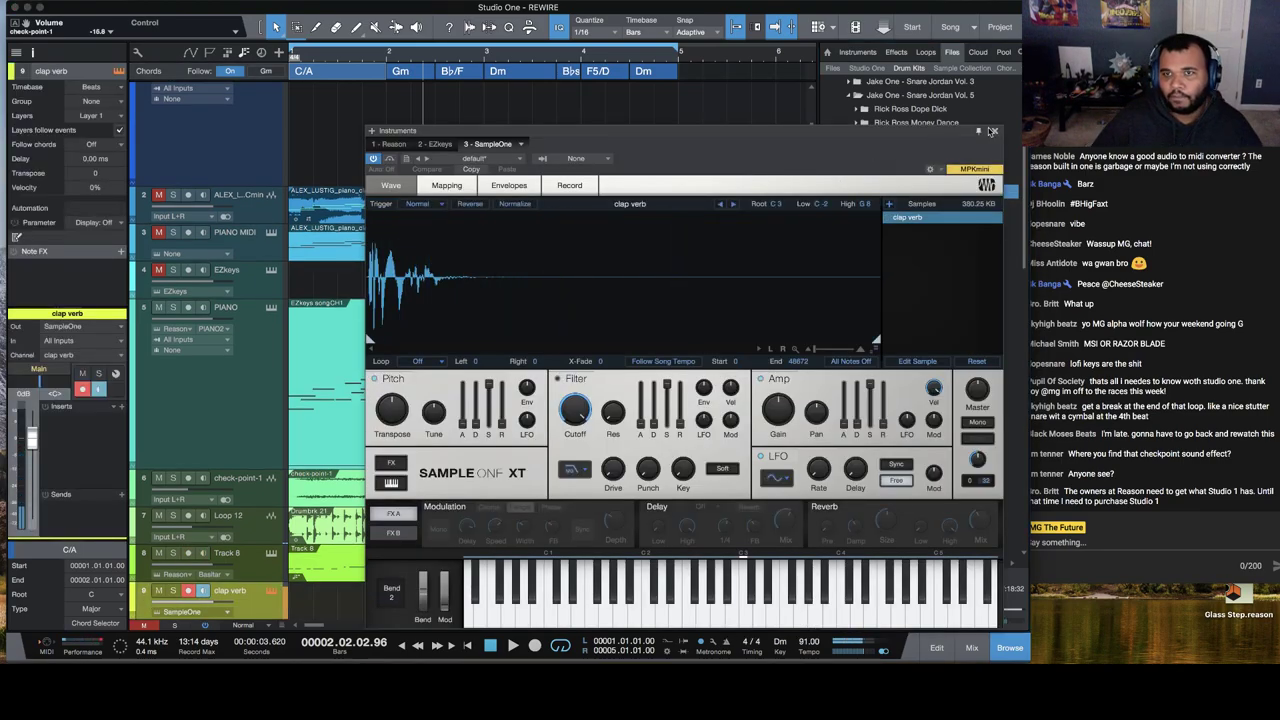
pyautogui.press('super+w')
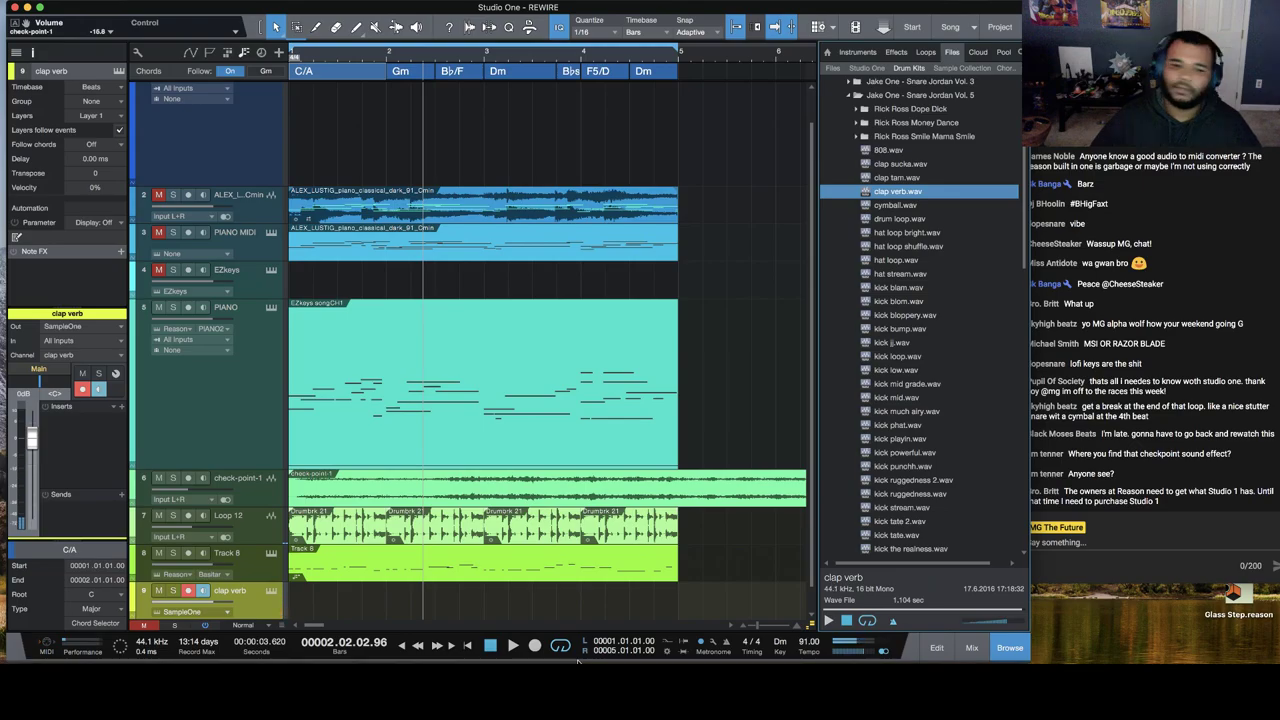
# Step: Switch to Reason, add an External MIDI Instrument device from the Reason instruments, and return to Studio One
pyautogui.press('super+Tab')
pyautogui.rightClick(340, 473)
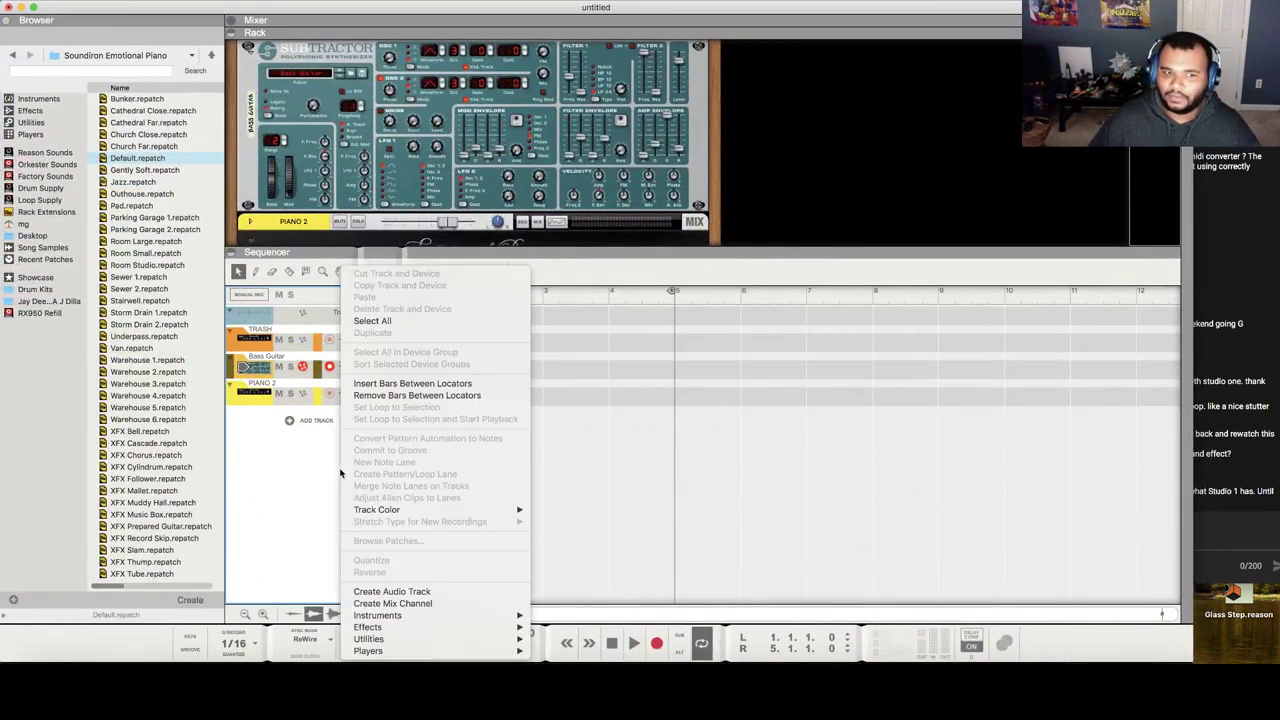
pyautogui.click(325, 481)
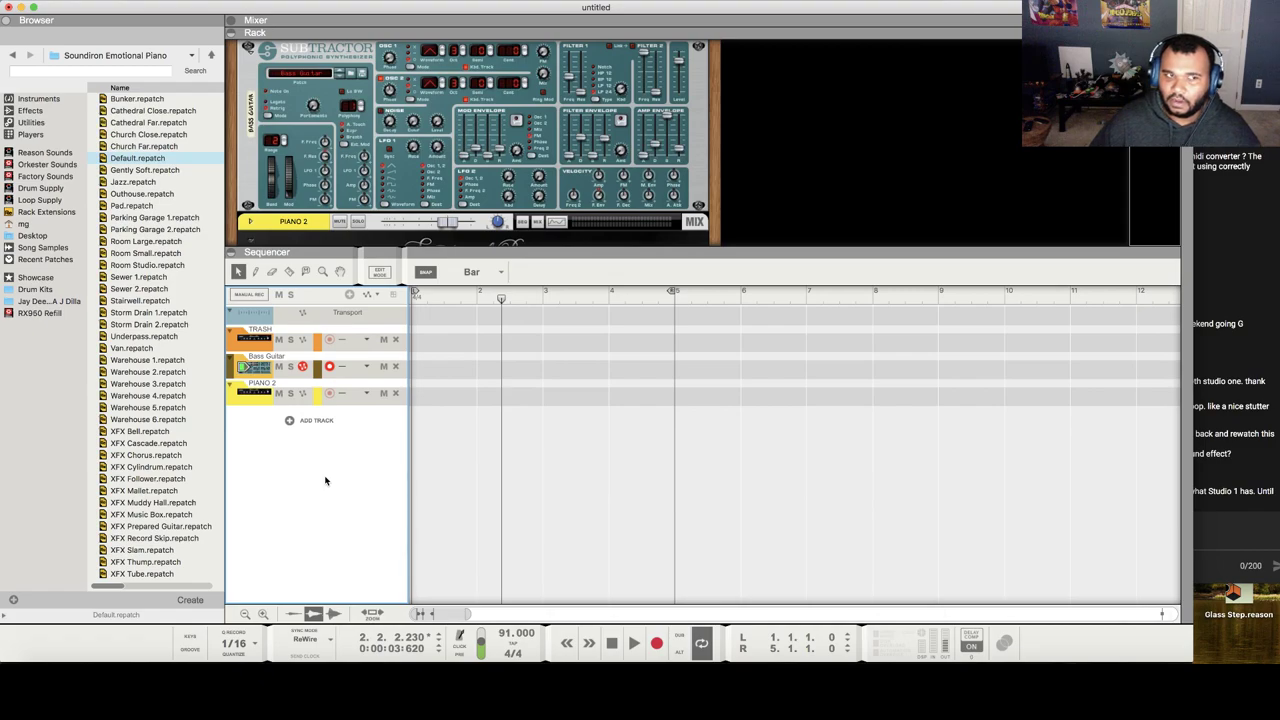
pyautogui.click(34, 111)
pyautogui.click(42, 122)
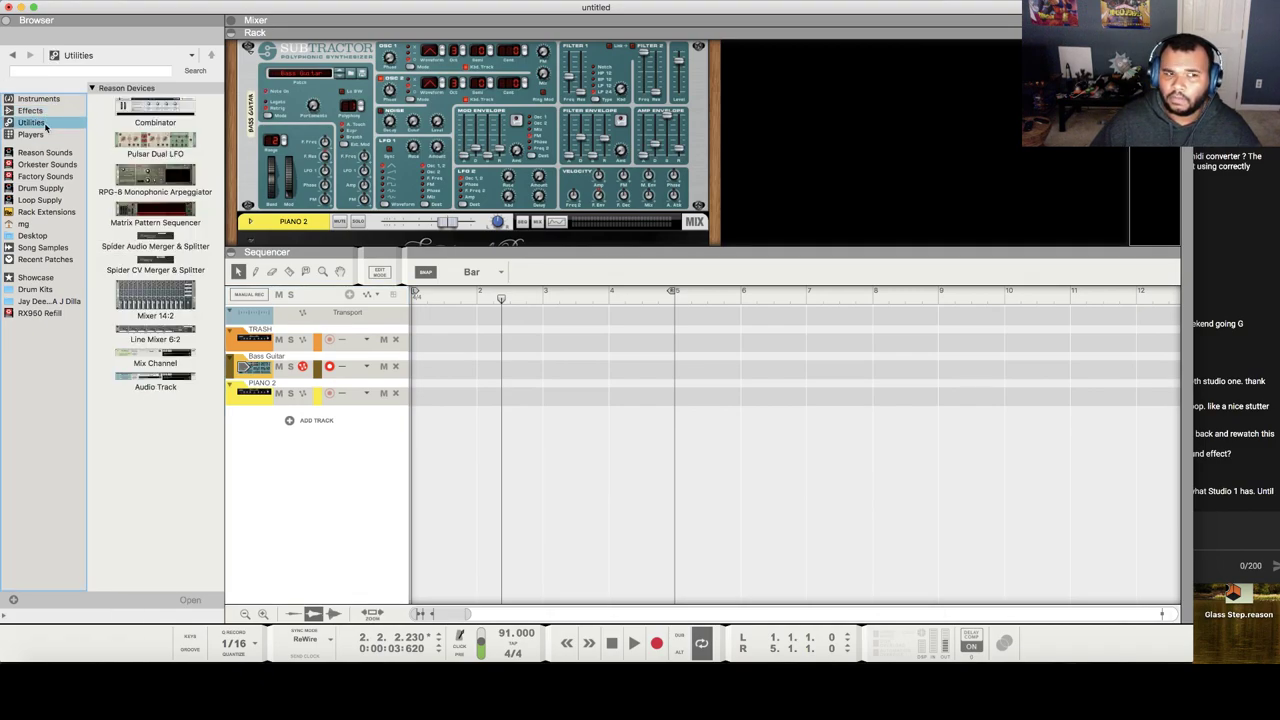
pyautogui.click(54, 100)
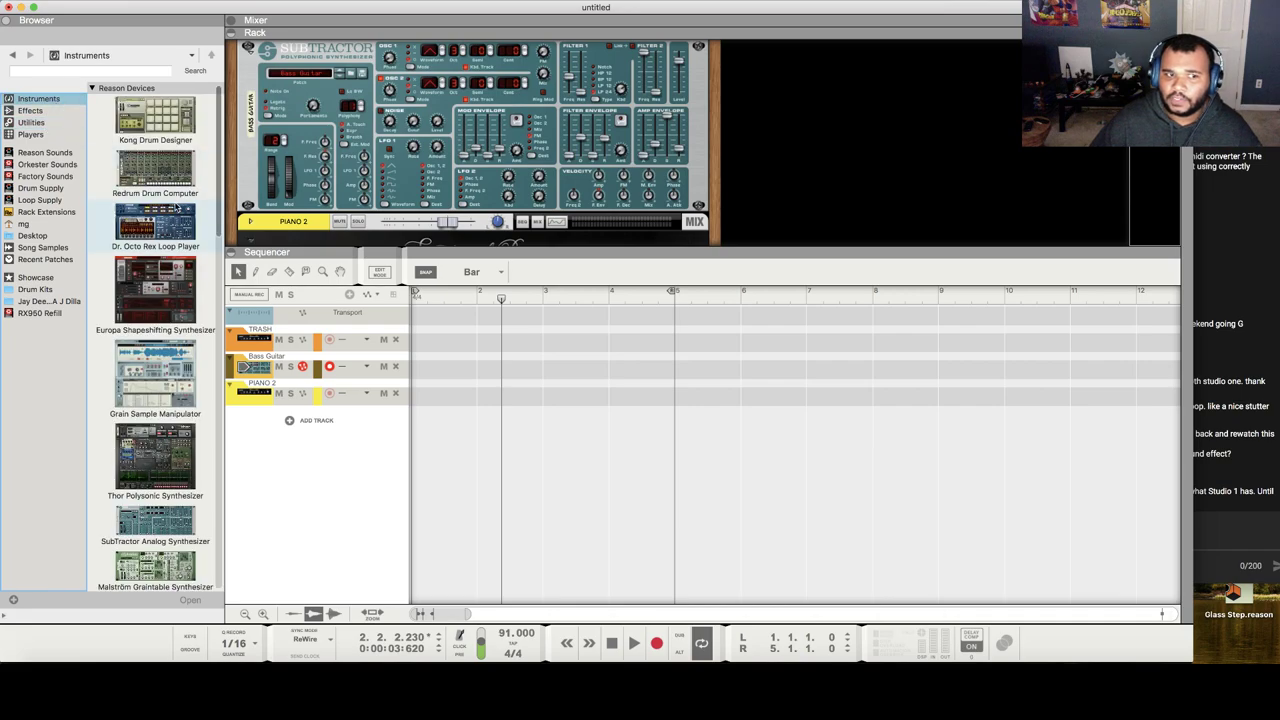
pyautogui.scroll(-4, 176, 208)
pyautogui.scroll(-5, 176, 204)
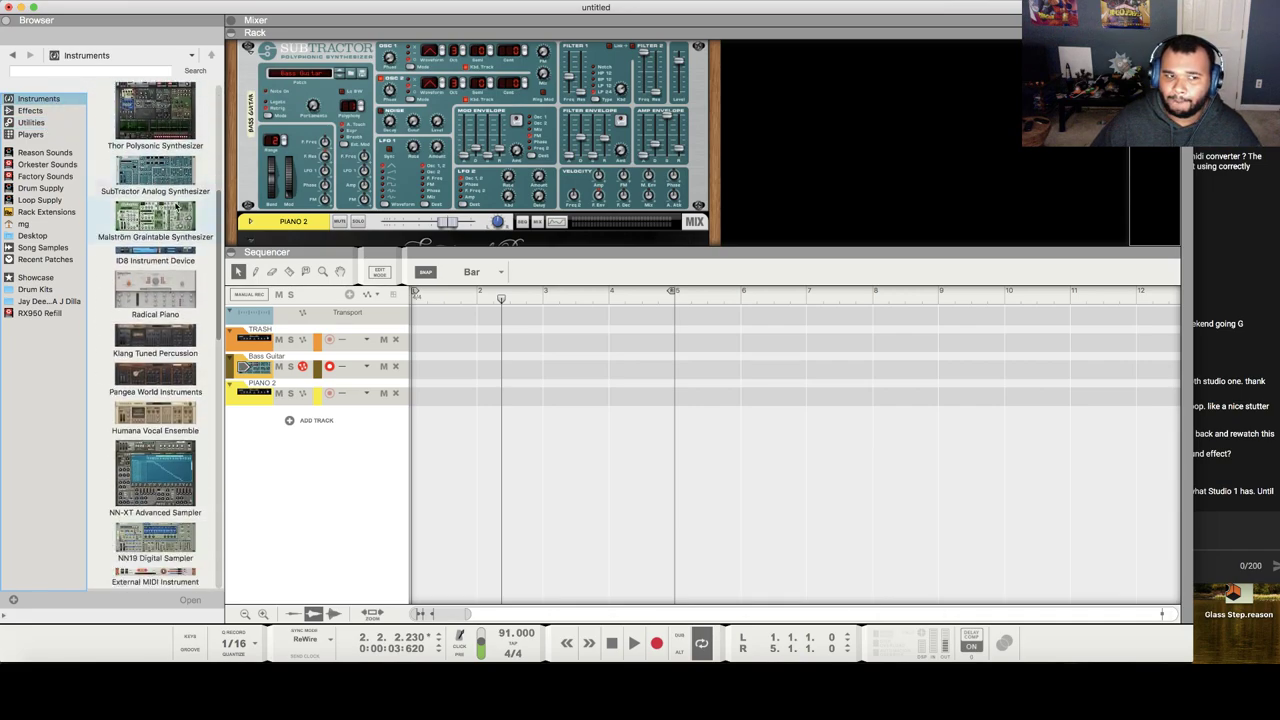
pyautogui.scroll(-1, 181, 207)
pyautogui.moveTo(155, 502); pyautogui.dragTo(375, 439)
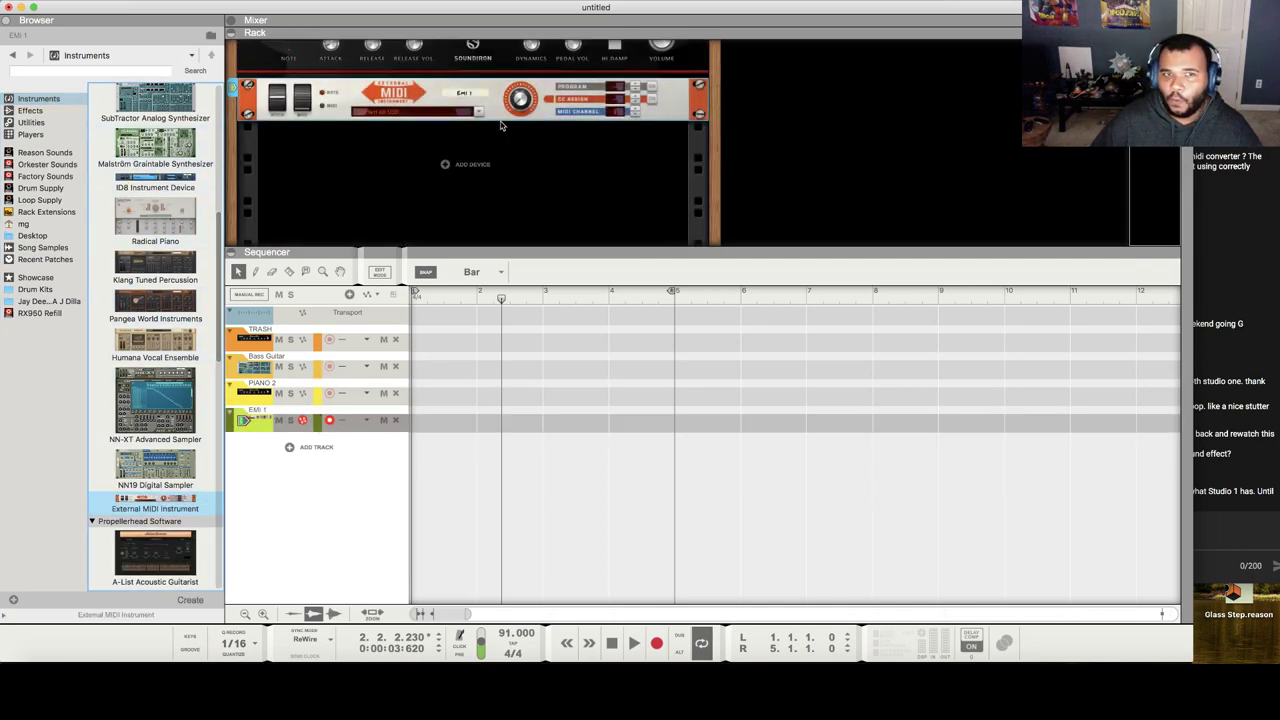
pyautogui.click(20, 7)
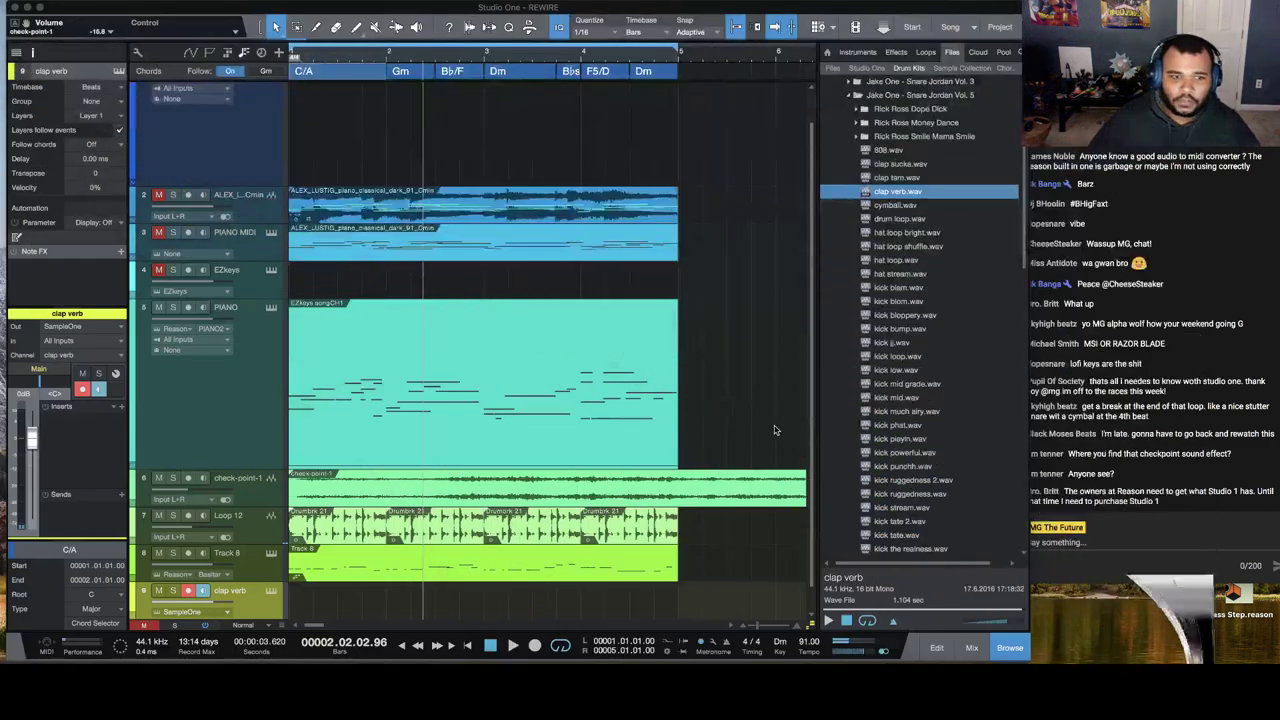
# Step: Record a clap verb part from the song start, show the mixer, and lower the clap verb channel to -18.2 dB
pyautogui.click(468, 647)
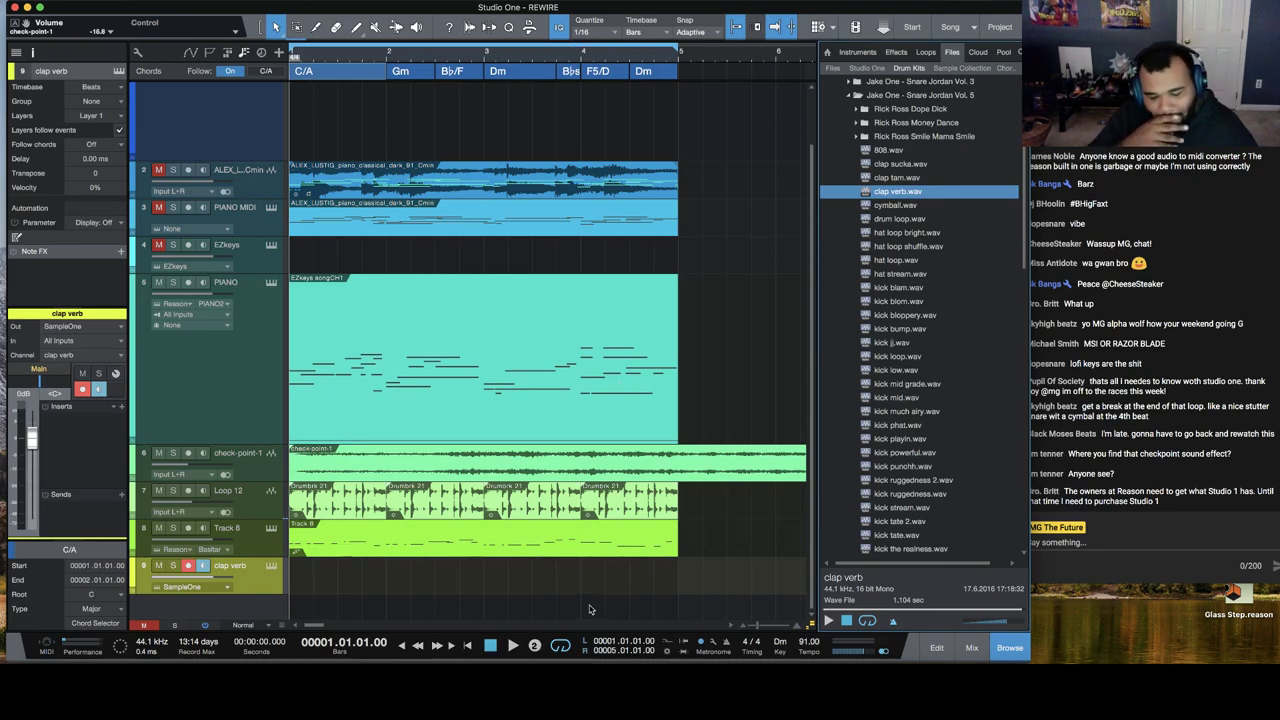
pyautogui.press('KP_Multiply')
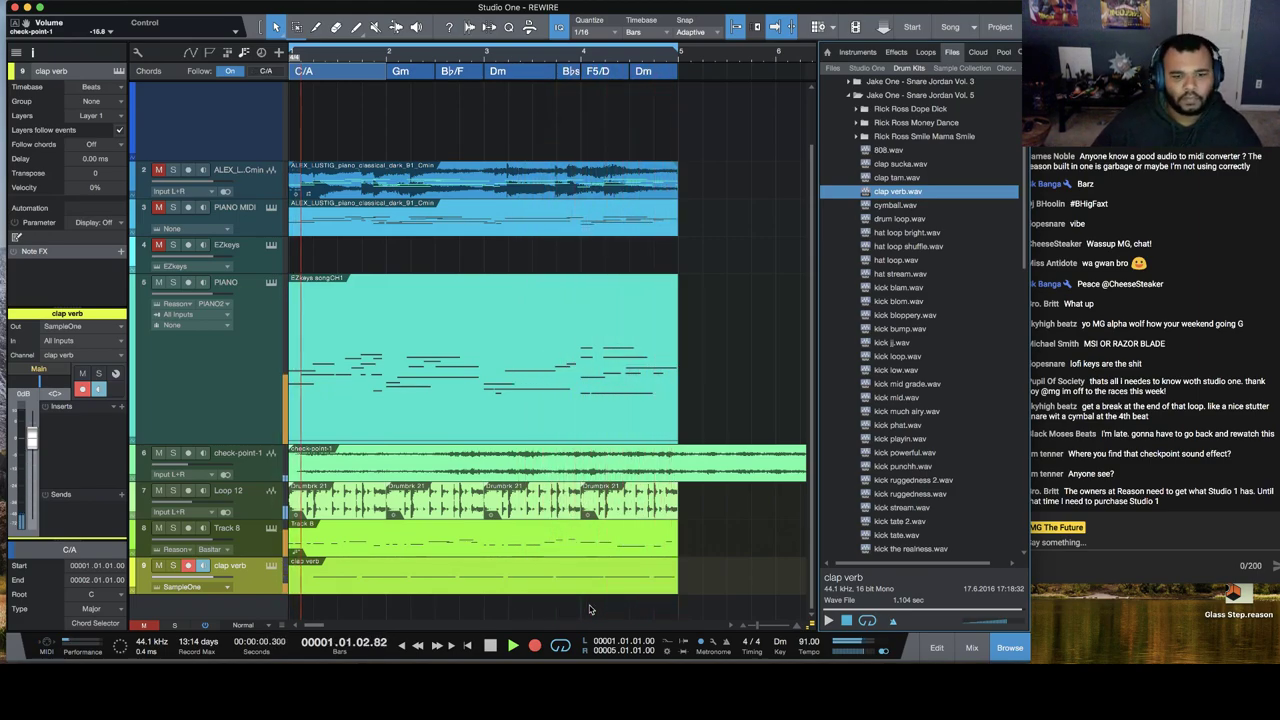
pyautogui.press('F3')
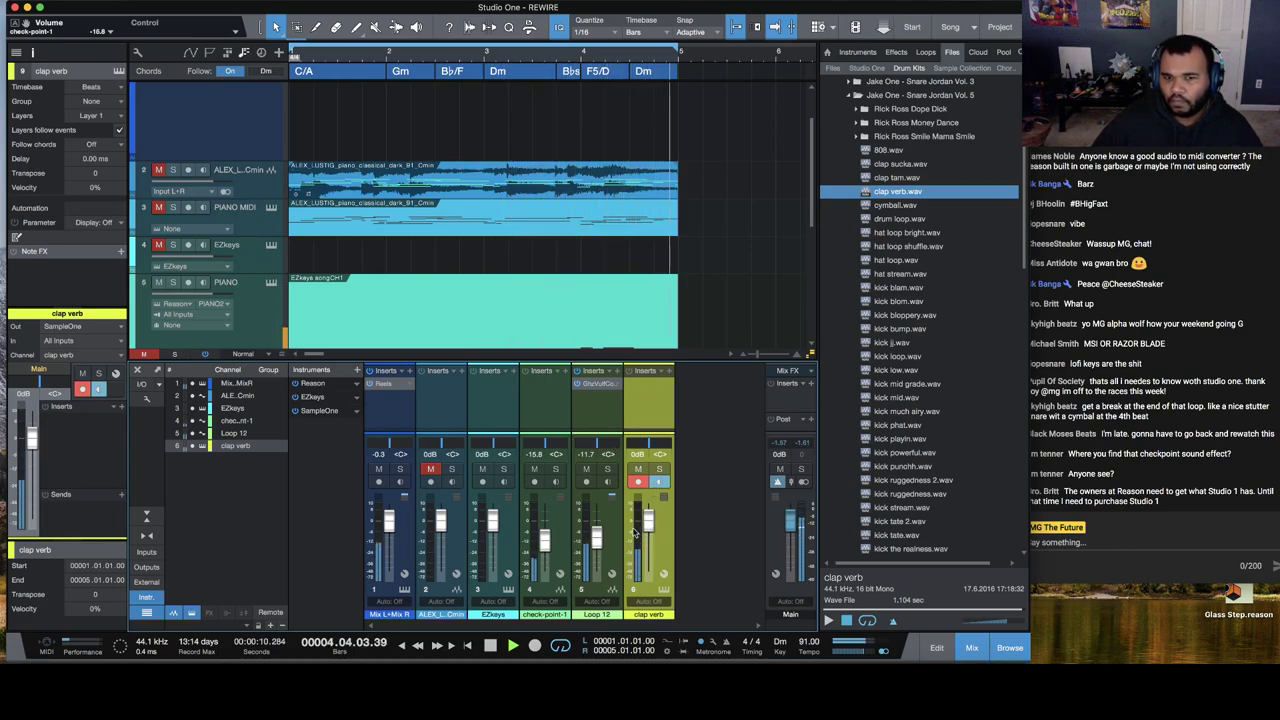
pyautogui.moveTo(648, 518); pyautogui.dragTo(648, 550)
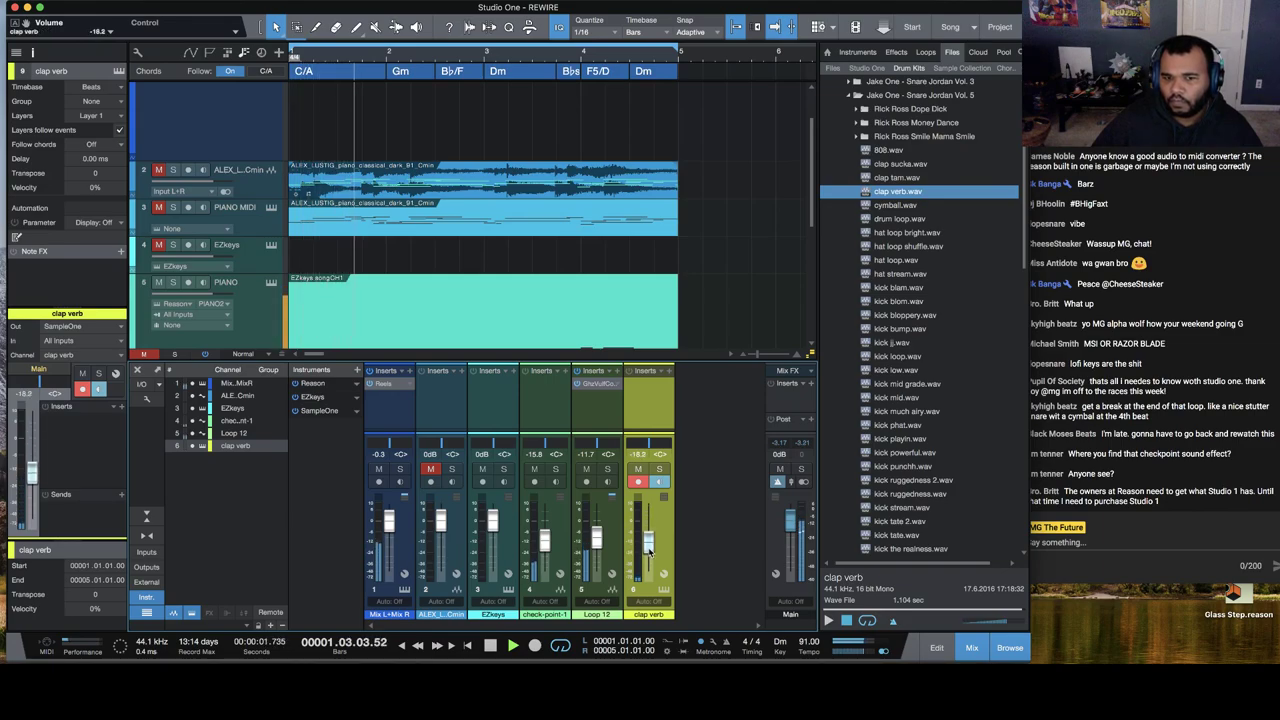
# Step: Preview the phat, punchh and playin kicks, send kick phat.wav to a new SampleOne instrument, and close the instrument window
pyautogui.click(897, 425)
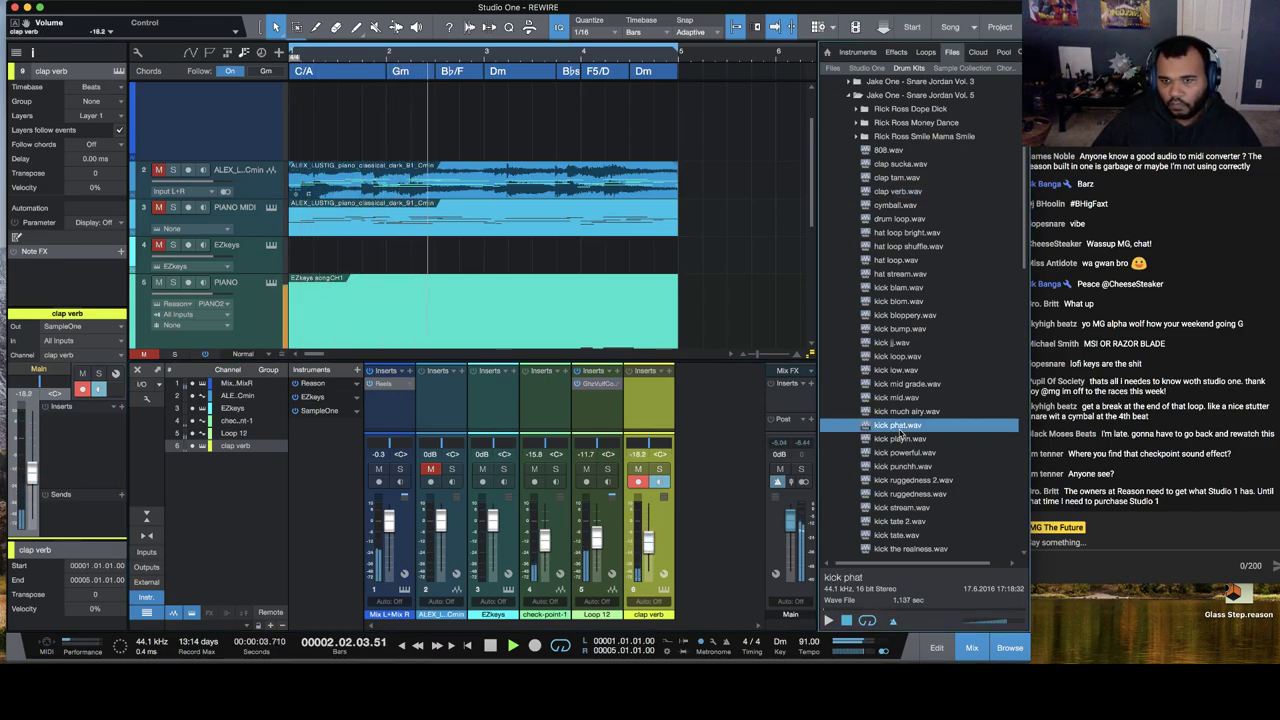
pyautogui.click(904, 466)
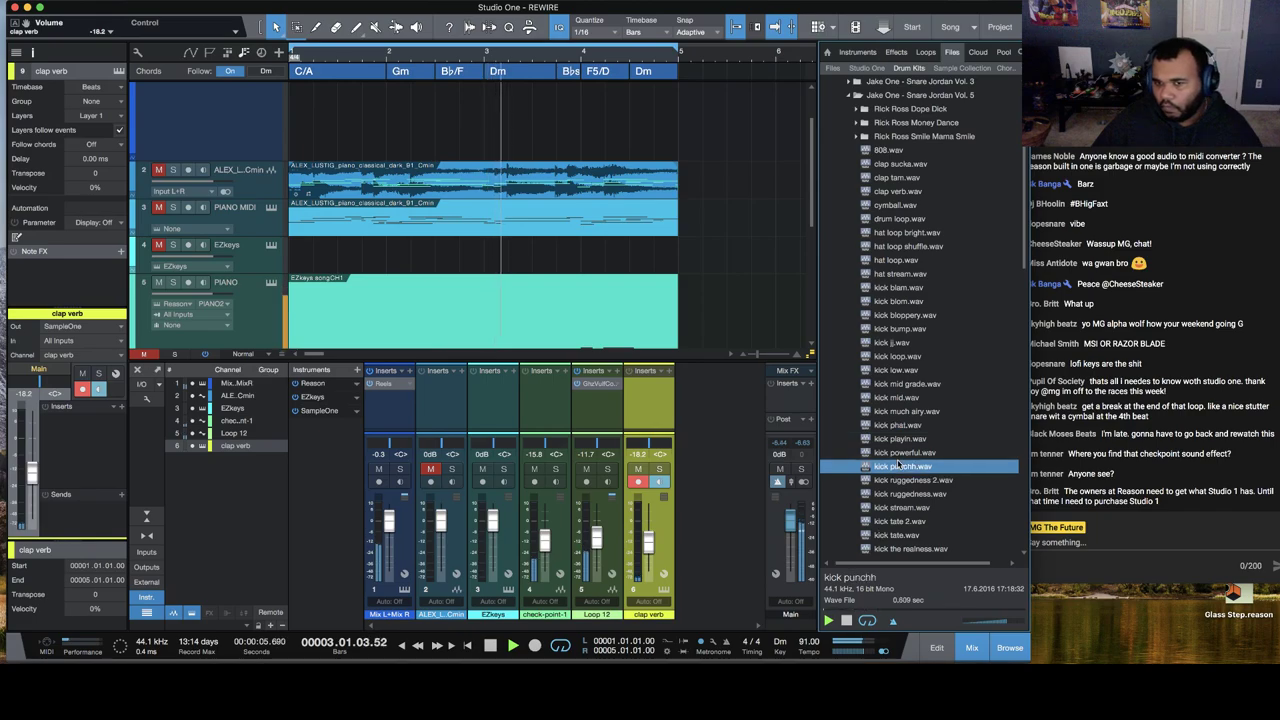
pyautogui.click(906, 438)
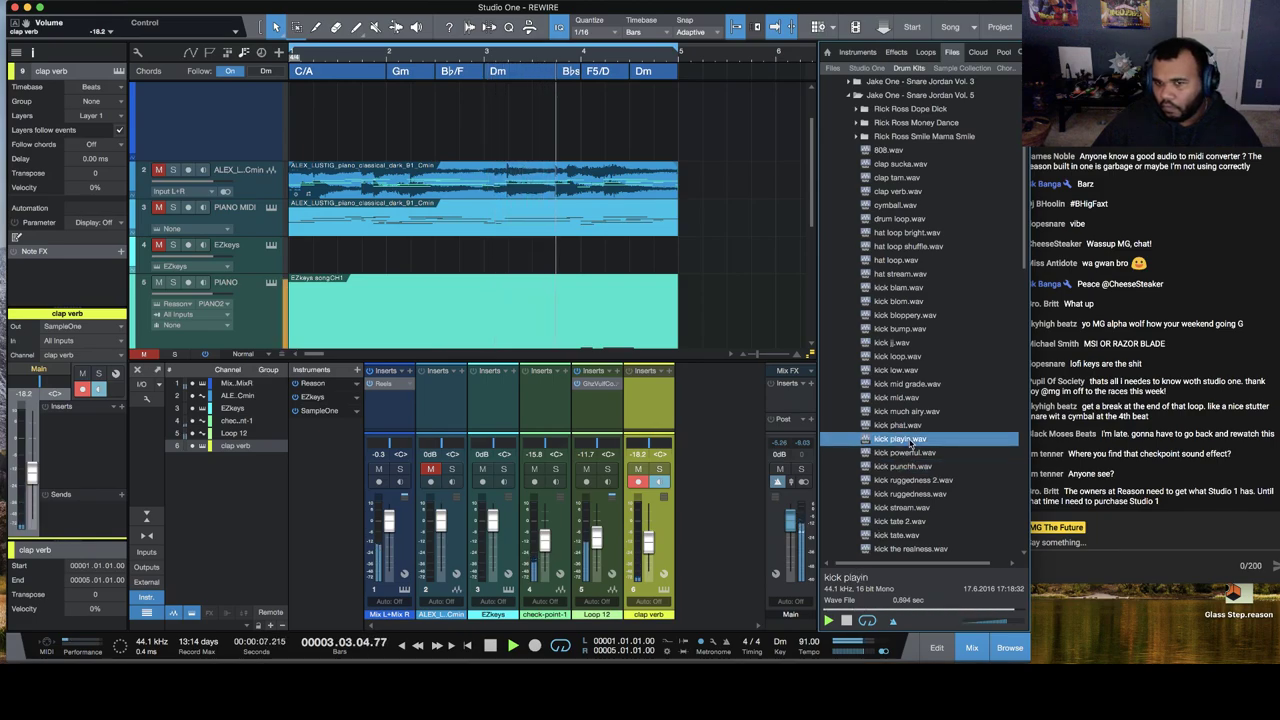
pyautogui.click(912, 425)
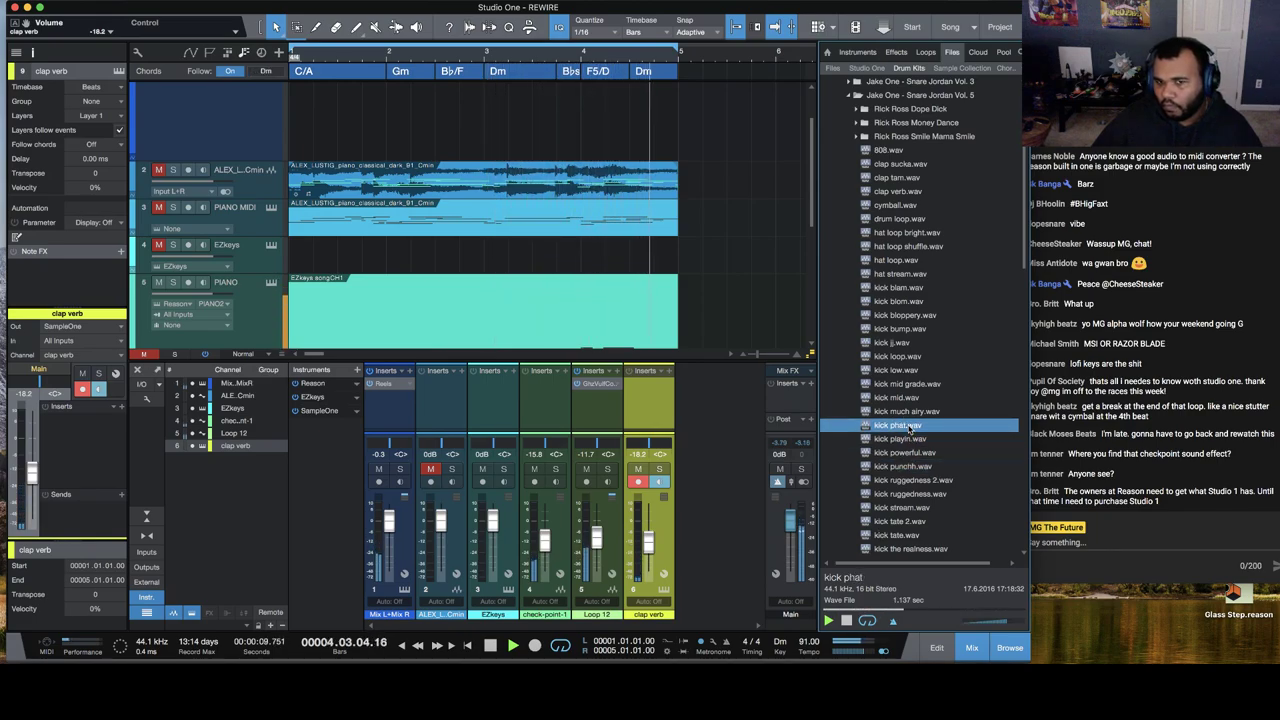
pyautogui.rightClick(920, 427)
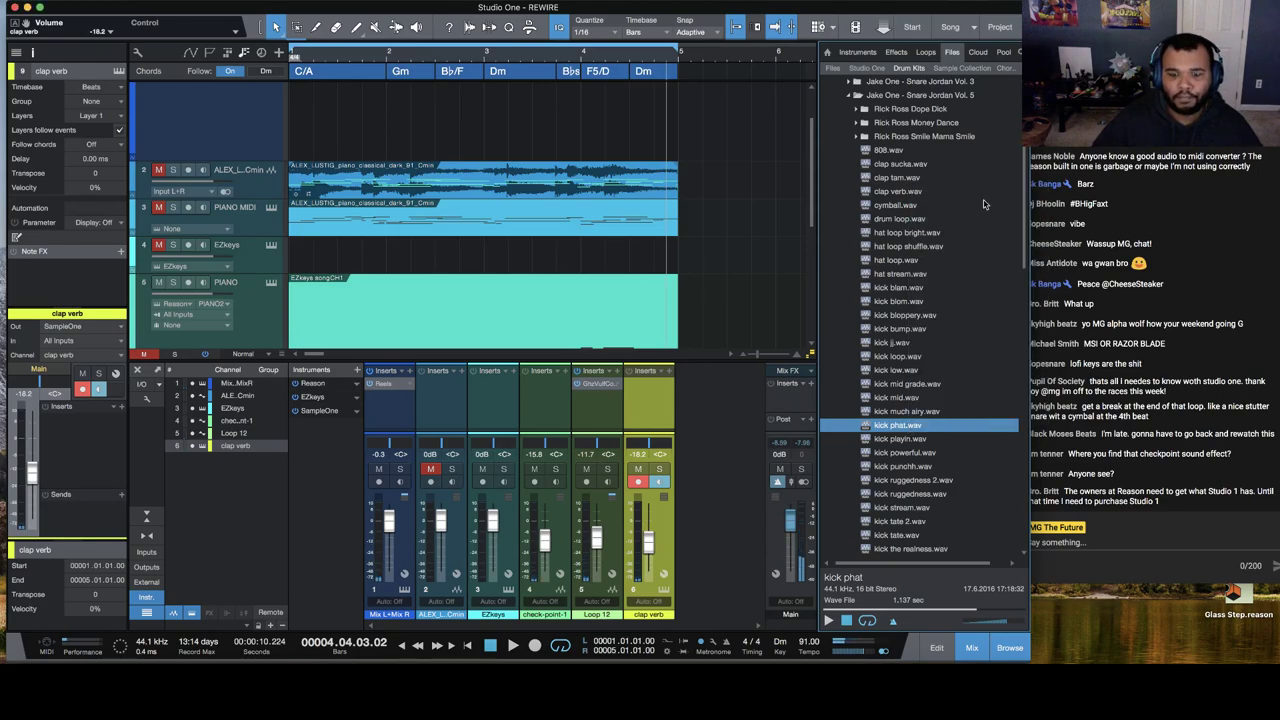
pyautogui.click(965, 203)
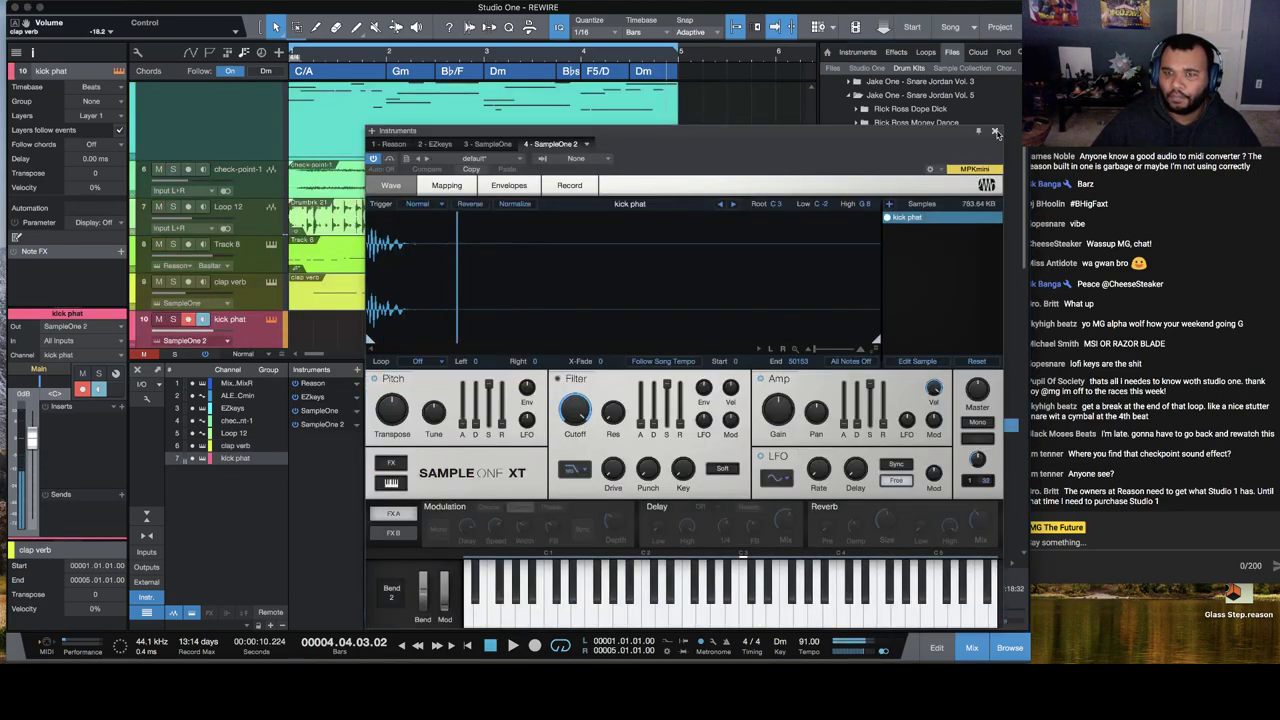
pyautogui.press('super+w')
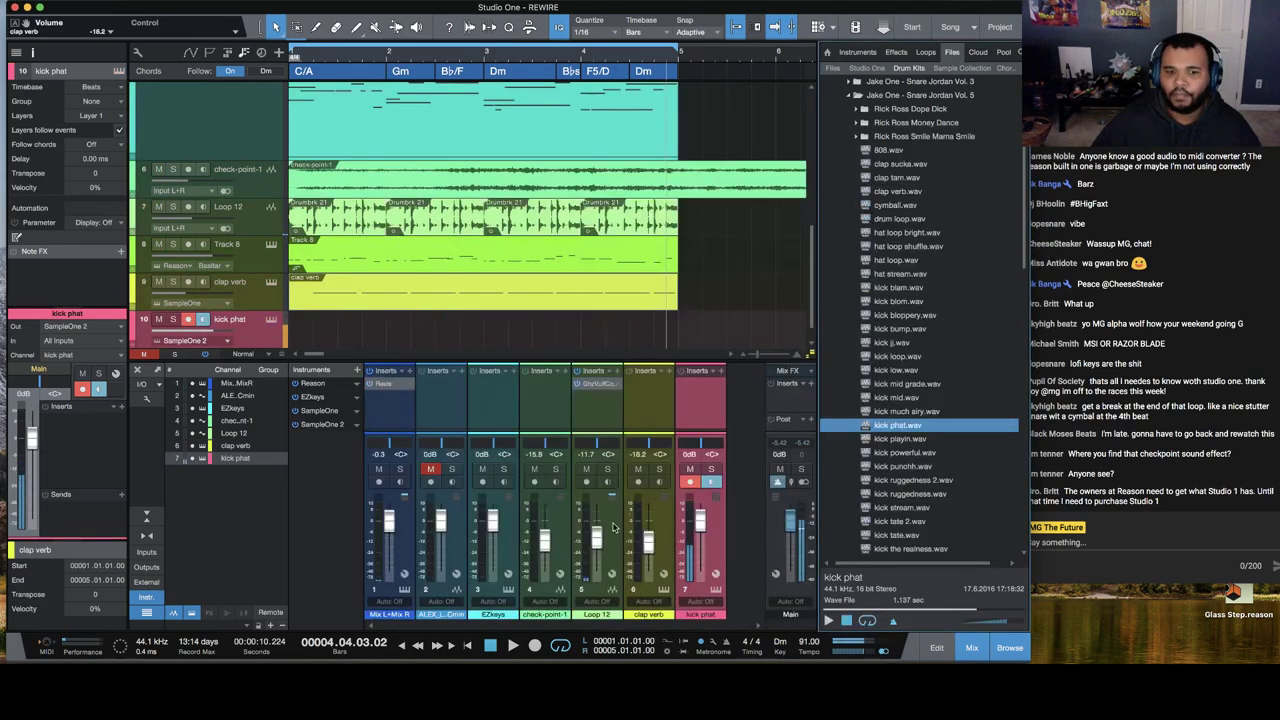
# Step: Record a kick part on the kick phat track from the song start, ending recording while playback continues
pyautogui.click(472, 648)
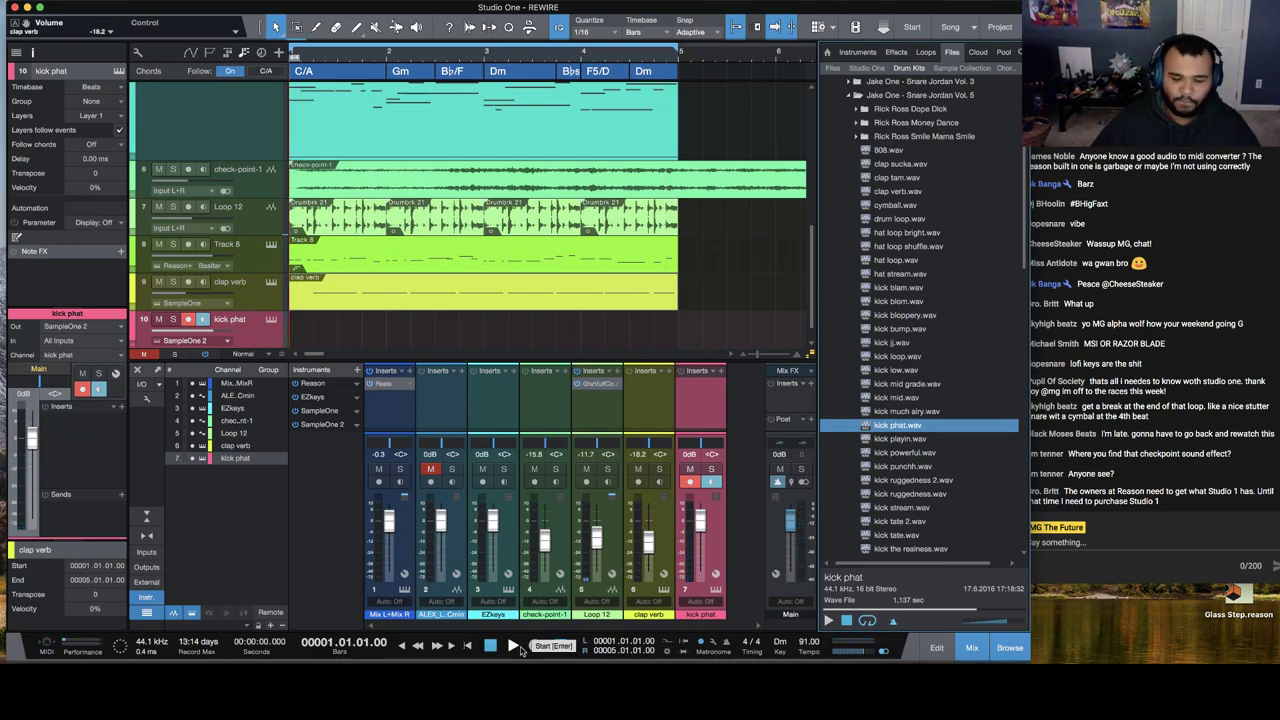
pyautogui.click(518, 648)
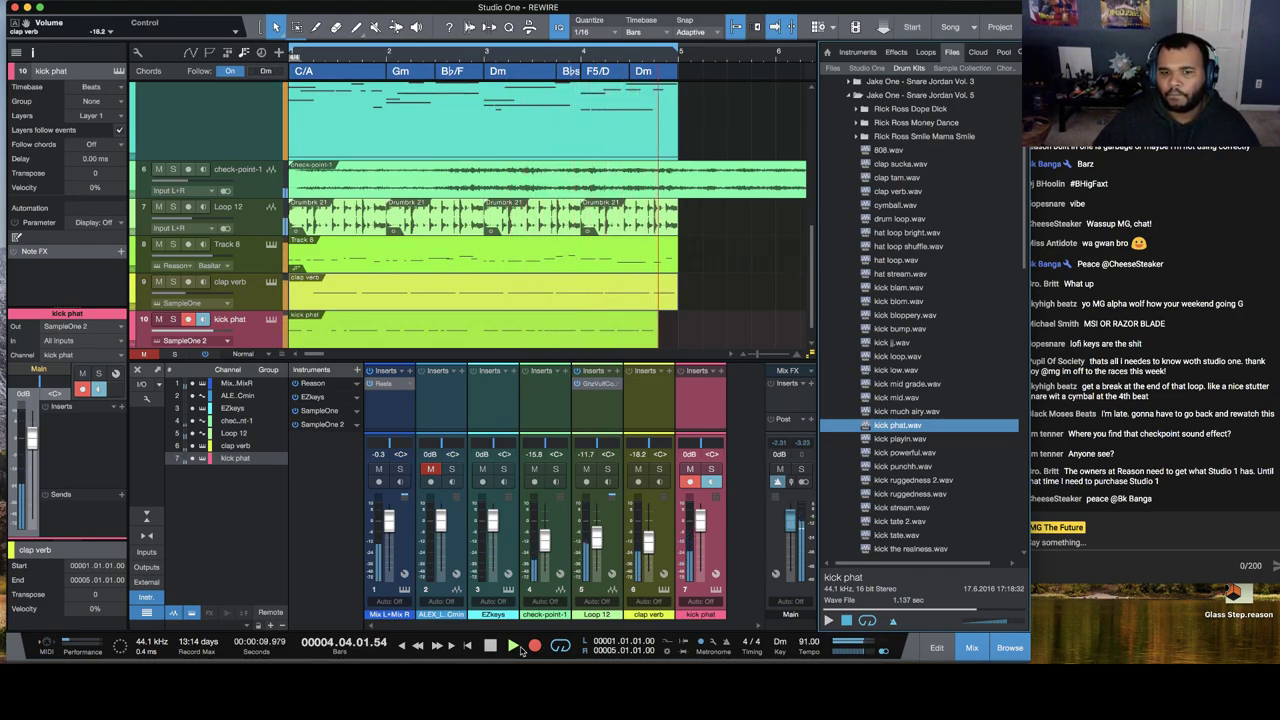
pyautogui.click(536, 646)
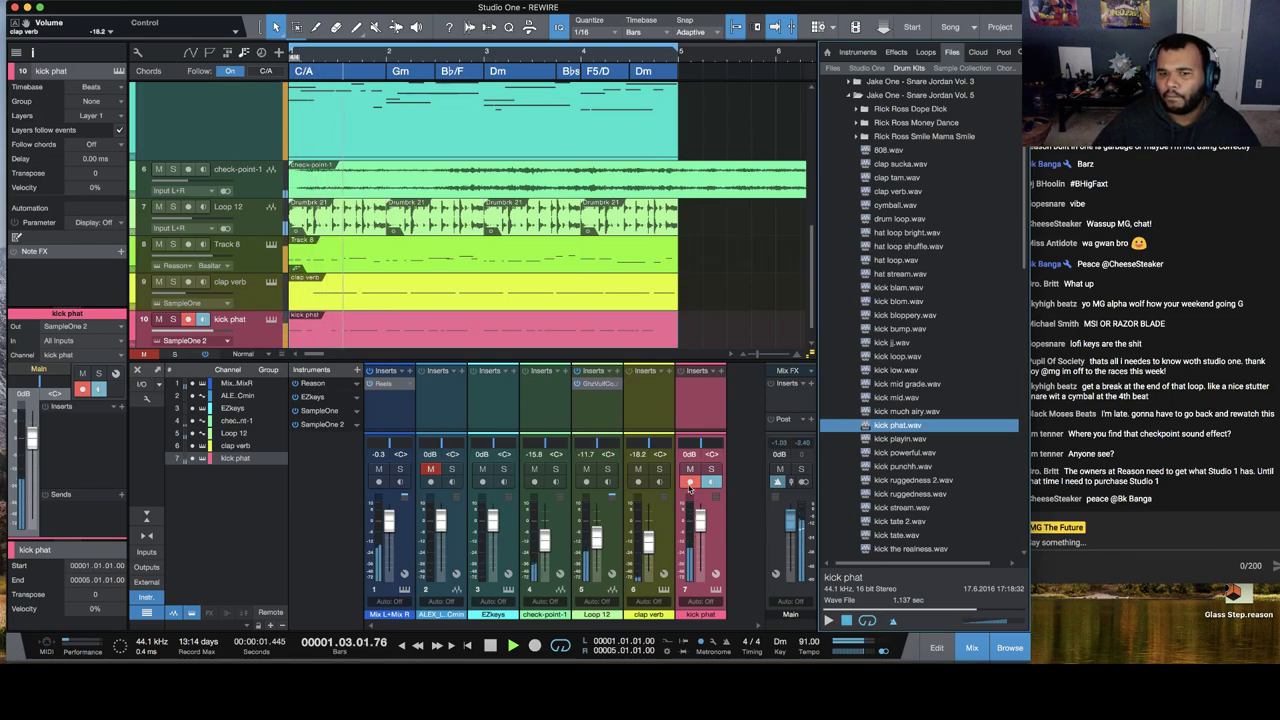
# Step: In the kick's SampleOne, try kick punchh.wav as the sample, then replace it with kick ruggedness.wav
pyautogui.click(715, 590)
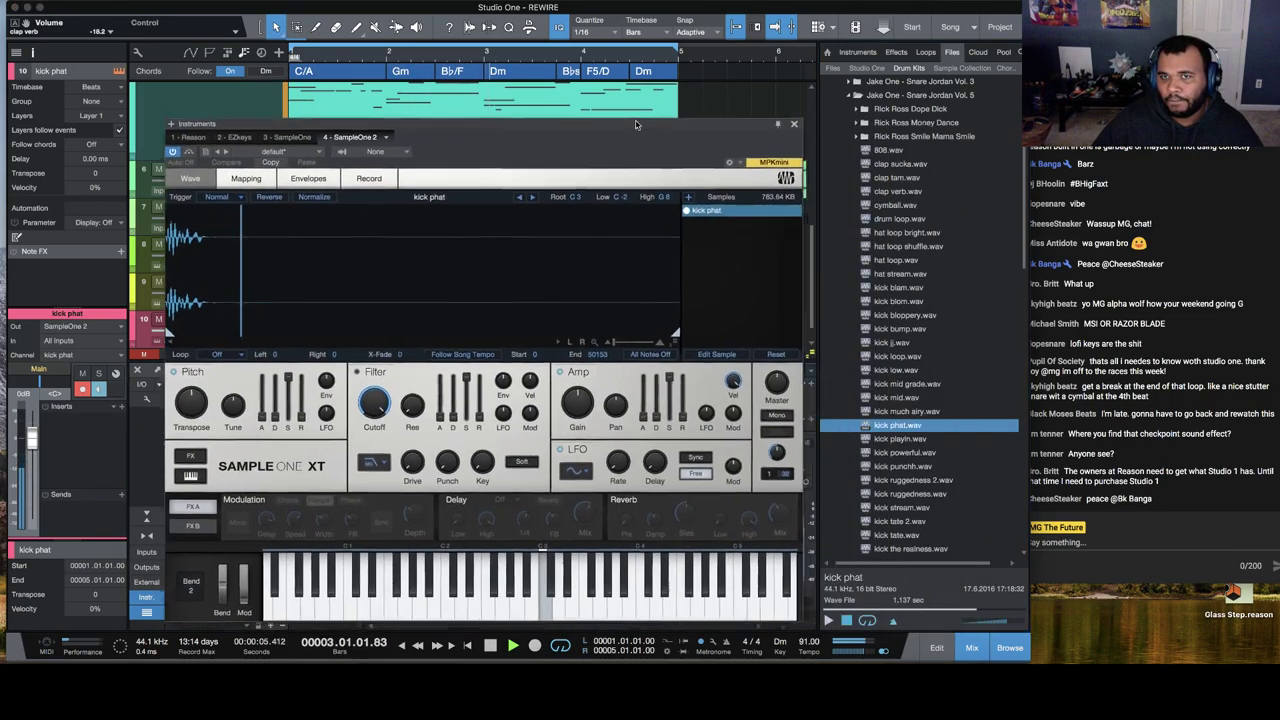
pyautogui.moveTo(635, 124); pyautogui.dragTo(525, 115)
pyautogui.click(900, 466)
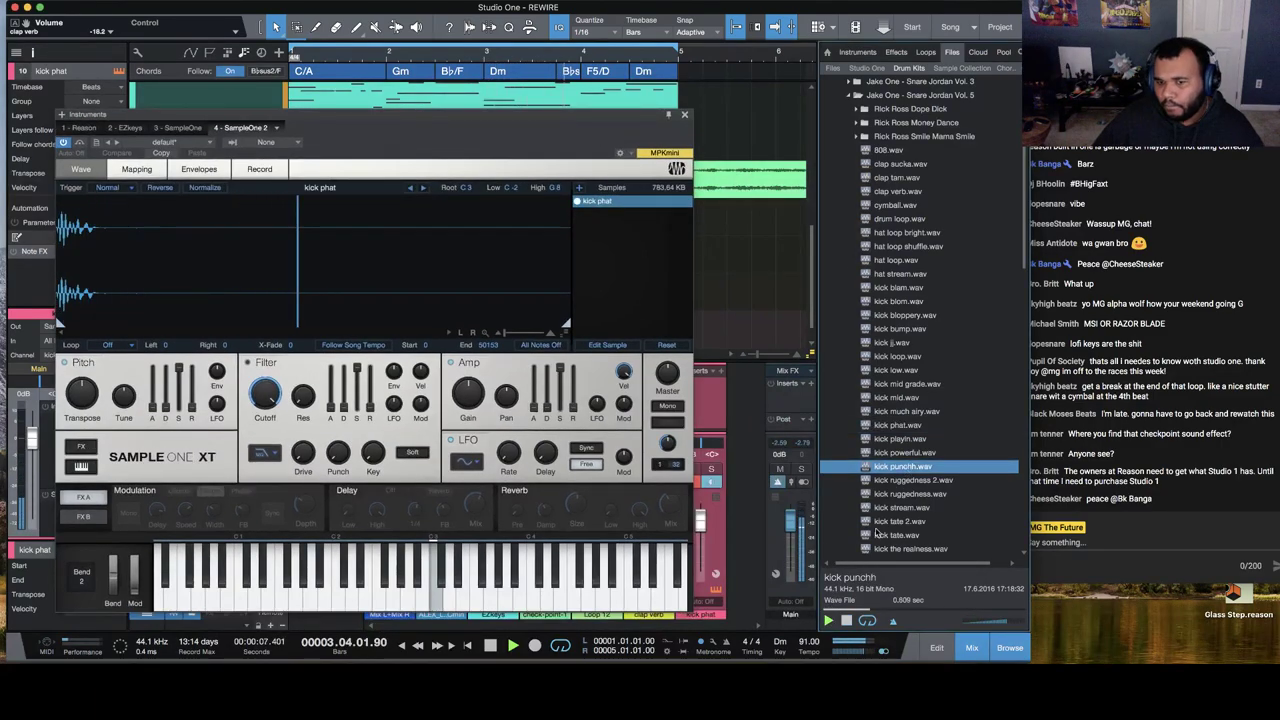
pyautogui.moveTo(900, 466); pyautogui.dragTo(110, 271)
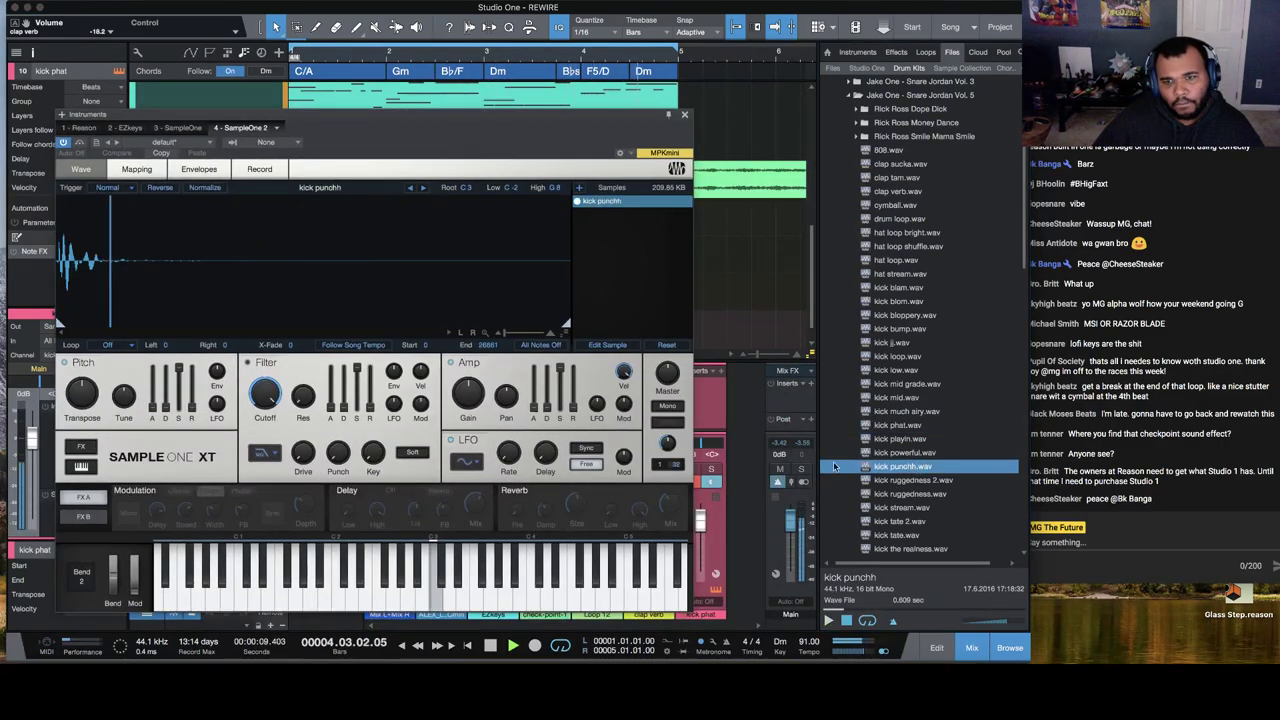
pyautogui.moveTo(905, 494); pyautogui.dragTo(196, 280)
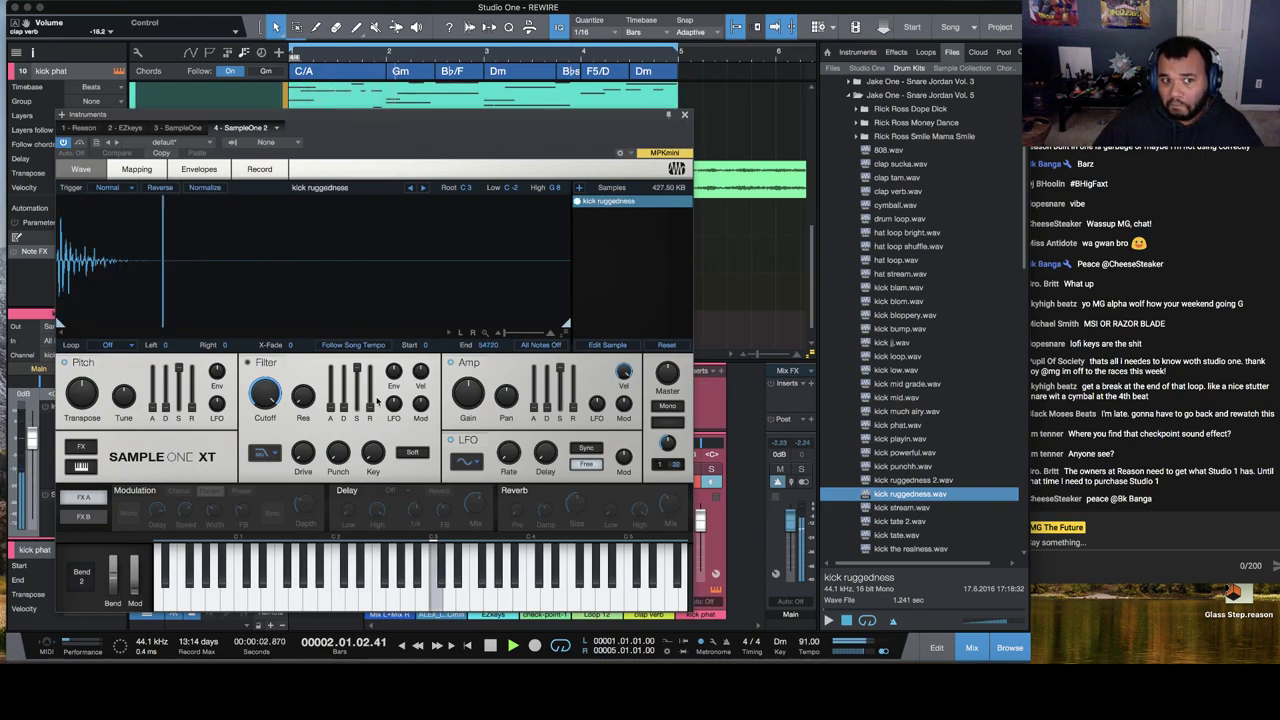
# Step: Set the kick SampleOne's filter cutoff to 2.05 kHz and close the instrument window
pyautogui.moveTo(275, 390); pyautogui.dragTo(270, 440)
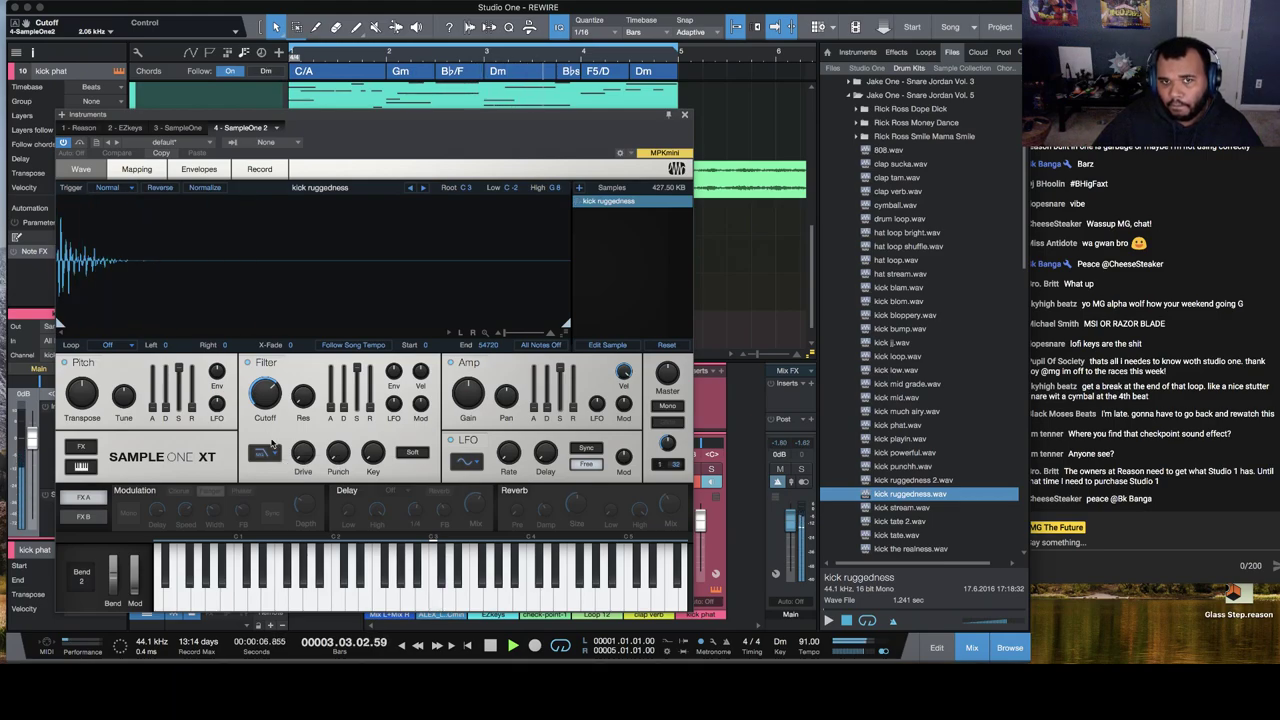
pyautogui.click(684, 114)
# Step: Show the quantize settings and load the MPC 3K 16-58% groove from the AKAI MPC3000 presets
pyautogui.click(700, 252)
pyautogui.click(509, 30)
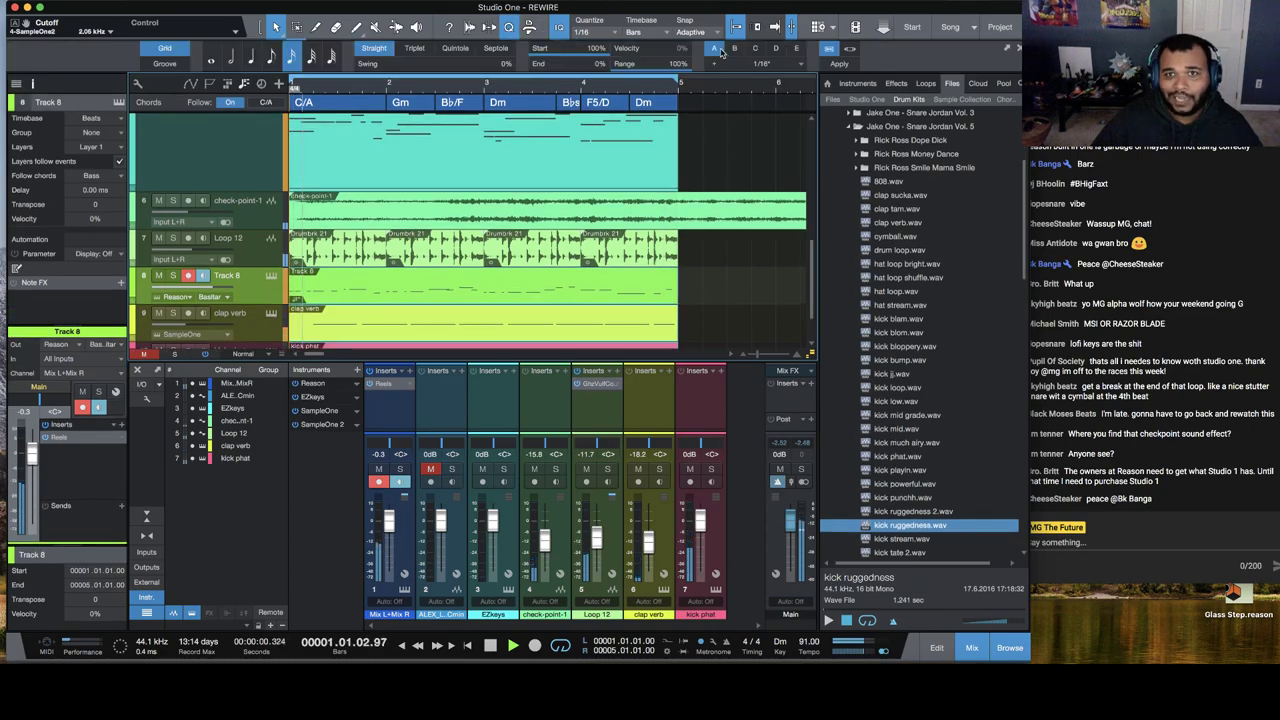
pyautogui.click(789, 66)
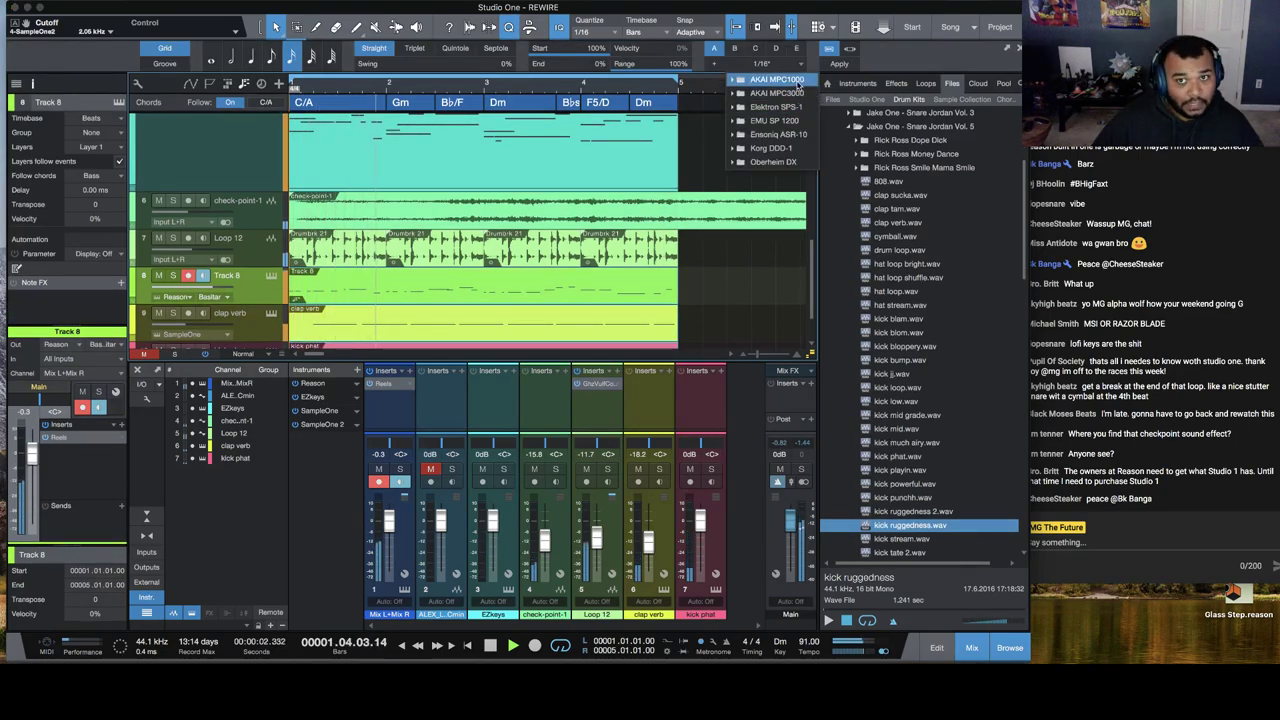
pyautogui.moveTo(797, 94)
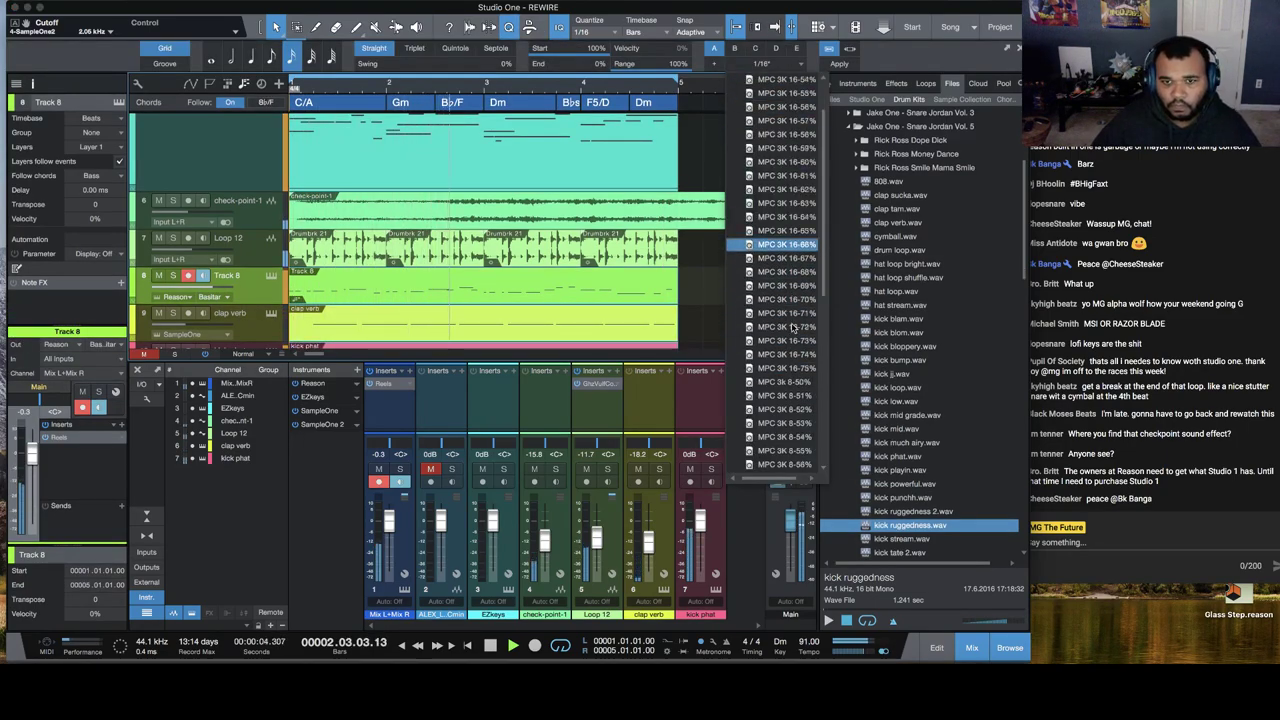
pyautogui.scroll(4, 793, 327)
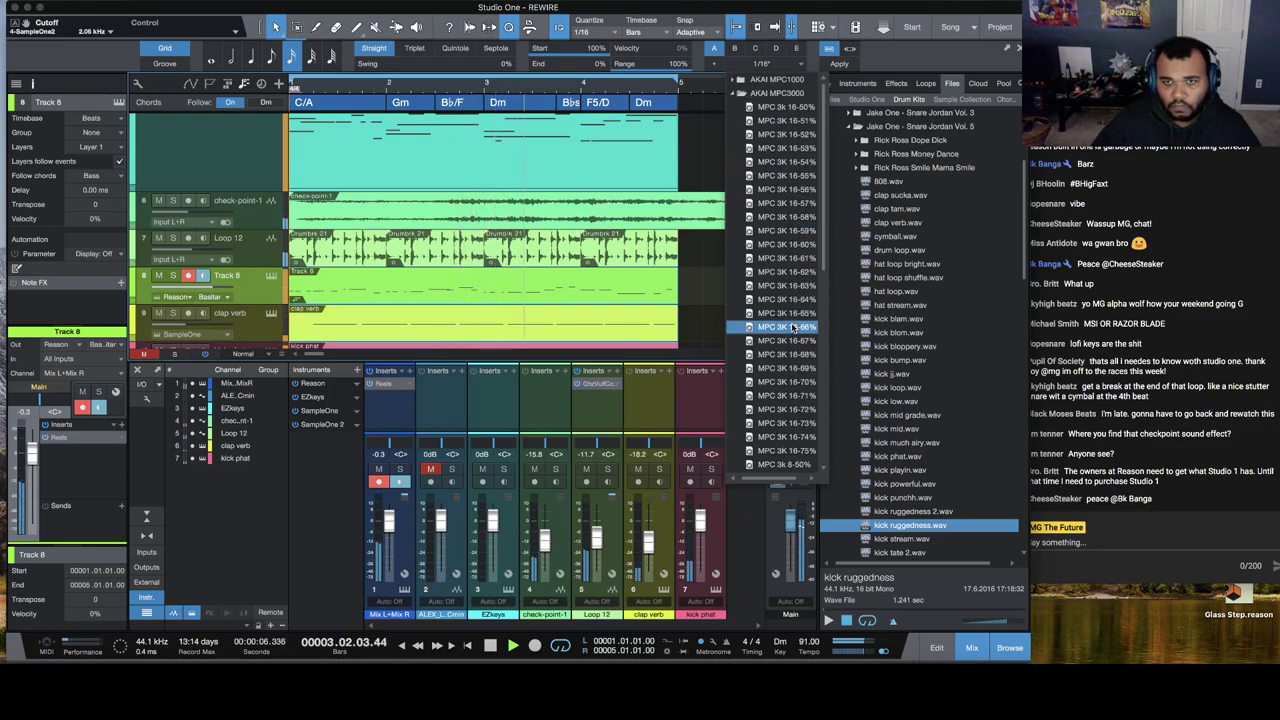
pyautogui.click(795, 217)
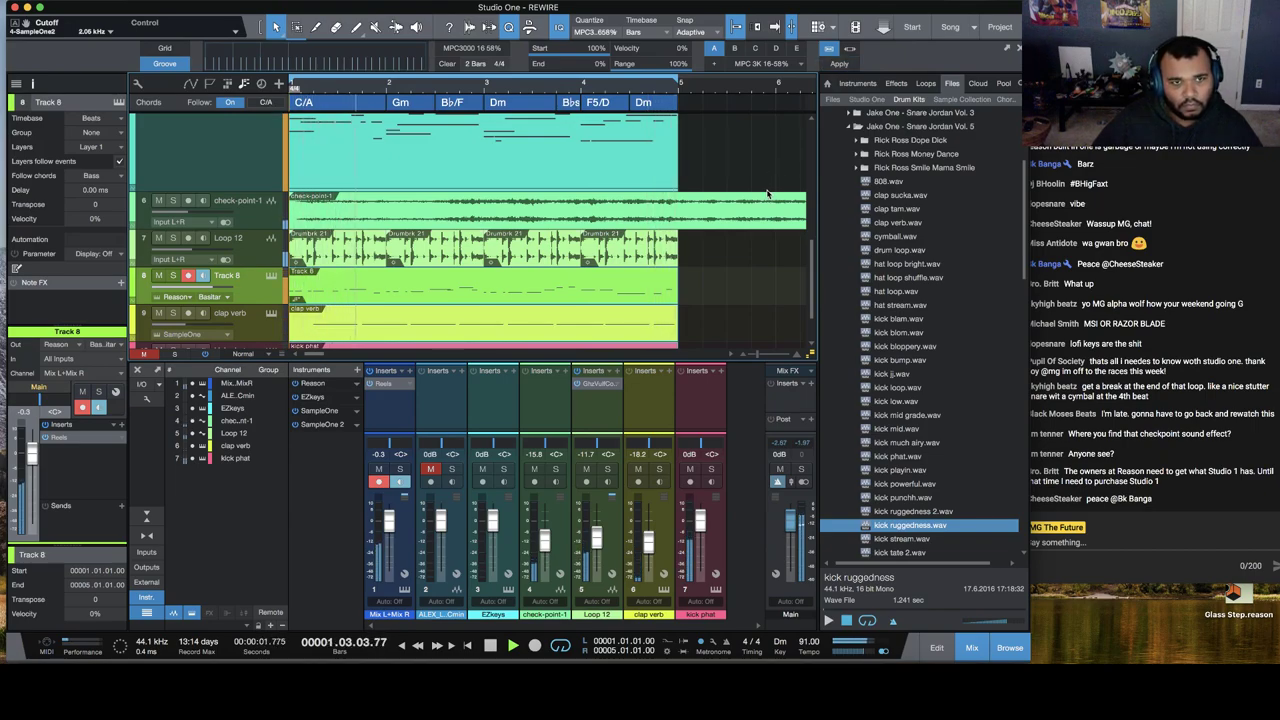
# Step: Select the EZkeys clip on the PIANO track and lower the kick phat channel to -1.0 dB
pyautogui.click(552, 166)
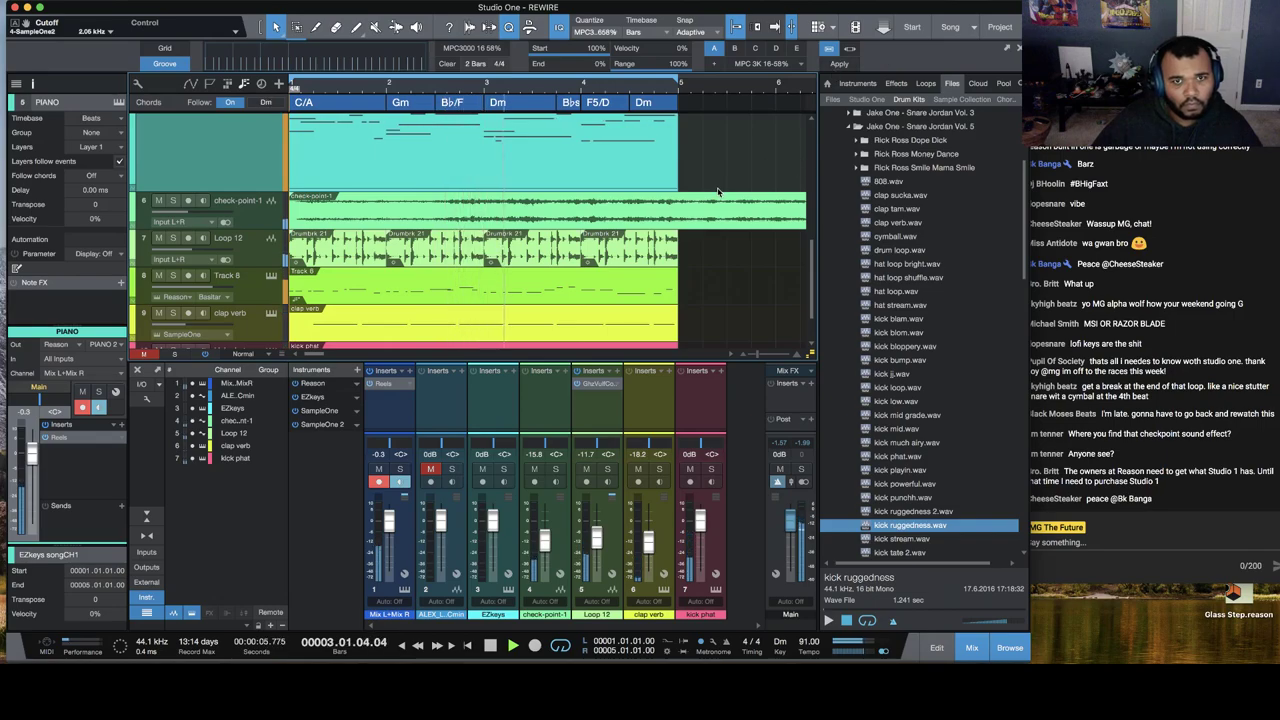
pyautogui.scroll(2, 620, 206)
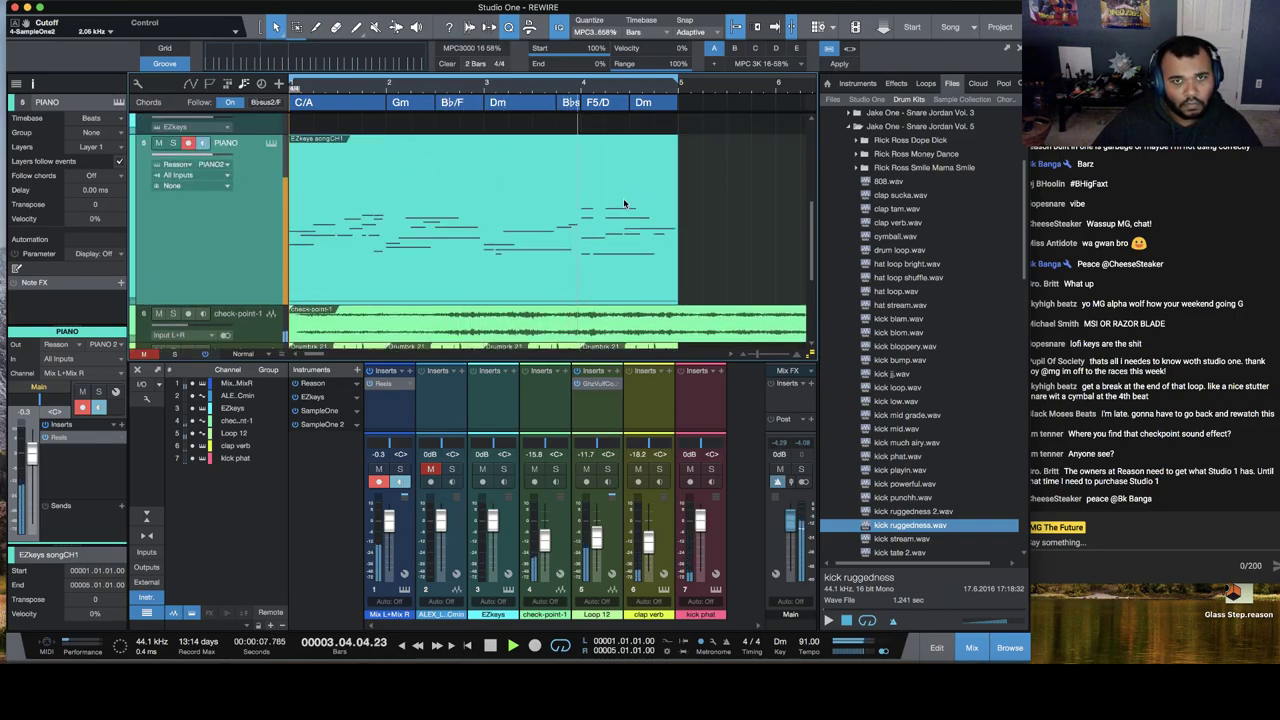
pyautogui.scroll(-4, 625, 204)
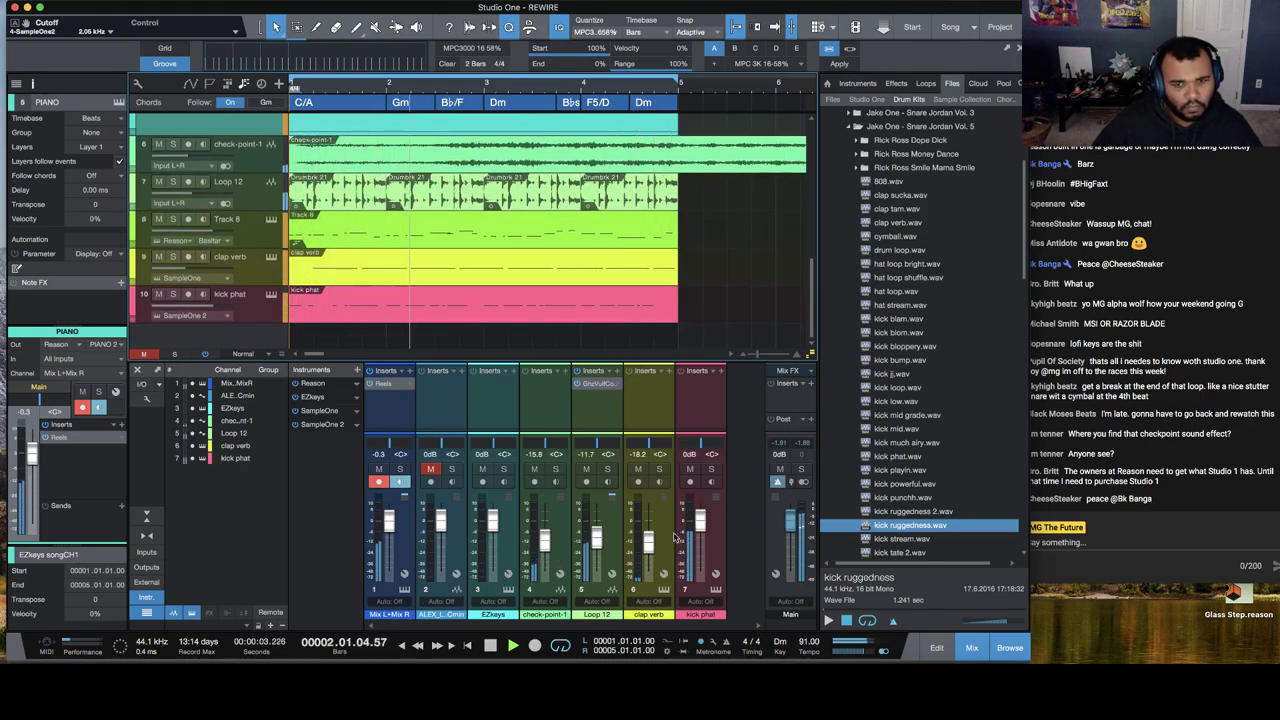
pyautogui.moveTo(699, 528); pyautogui.dragTo(701, 526)
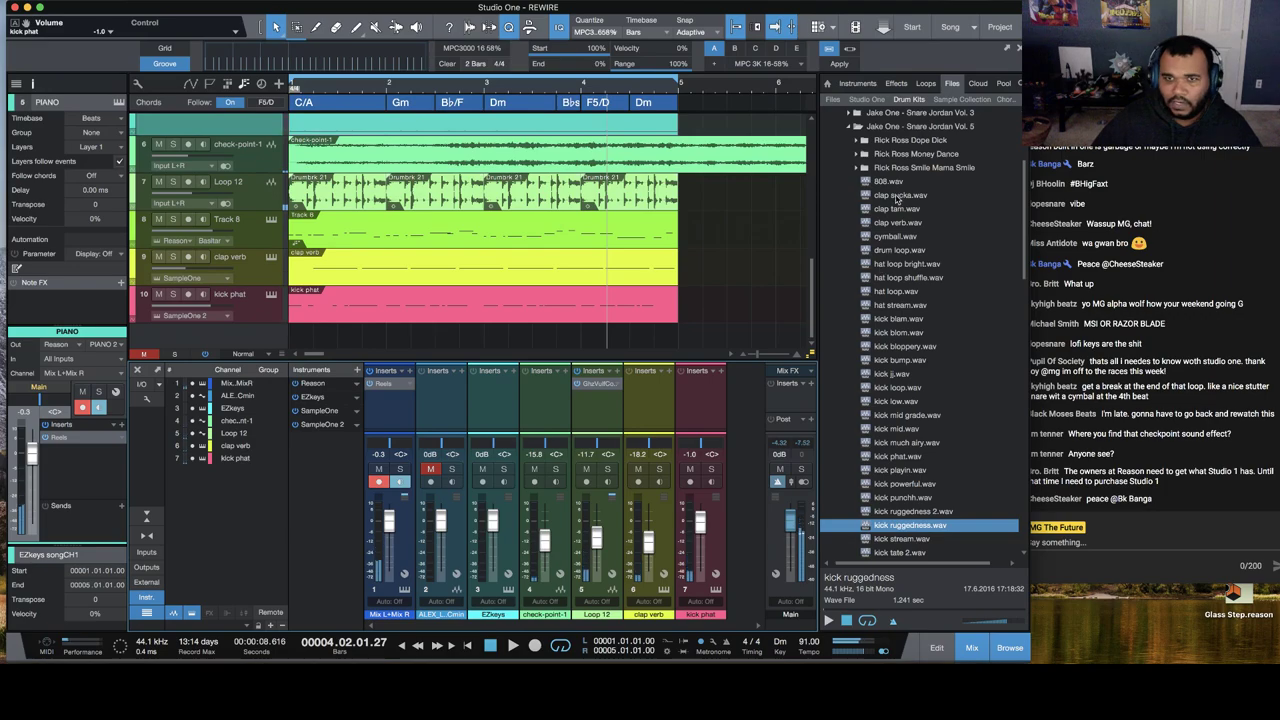
# Step: Audition 808.wav, place it on a new audio track, and examine its pitch in Melodyne
pyautogui.click(893, 182)
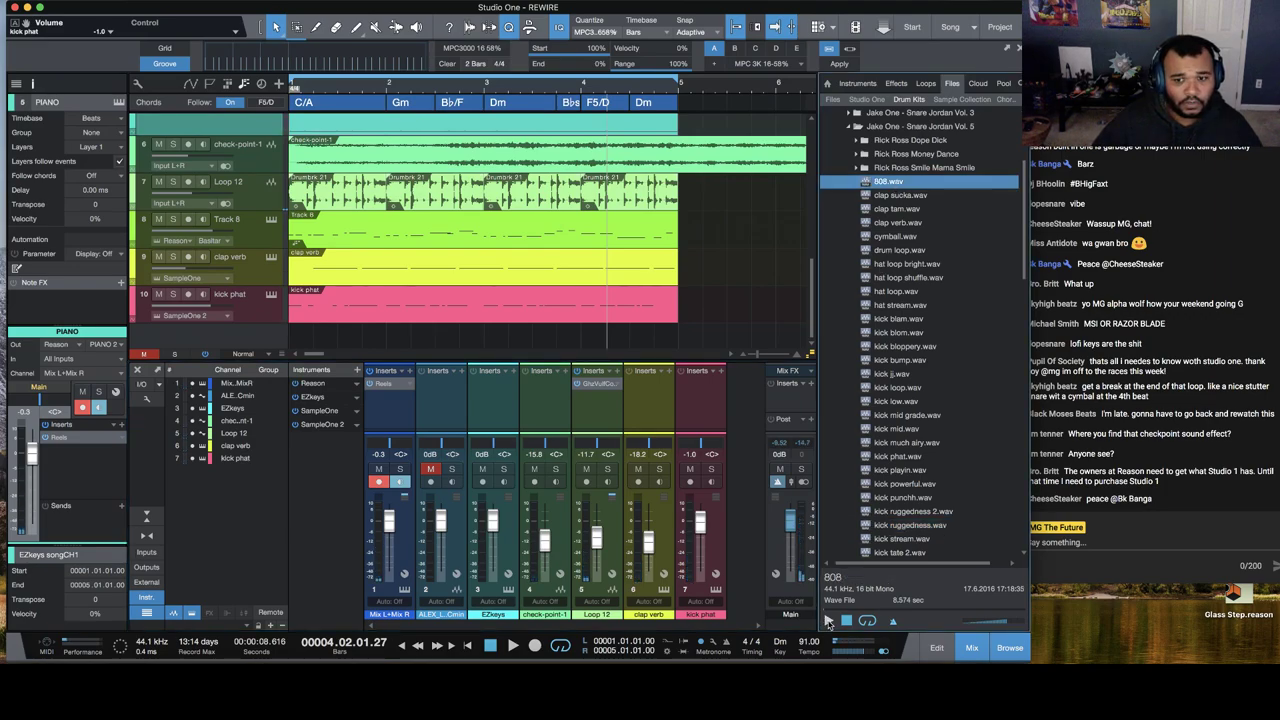
pyautogui.click(828, 620)
pyautogui.scroll(4, 864, 320)
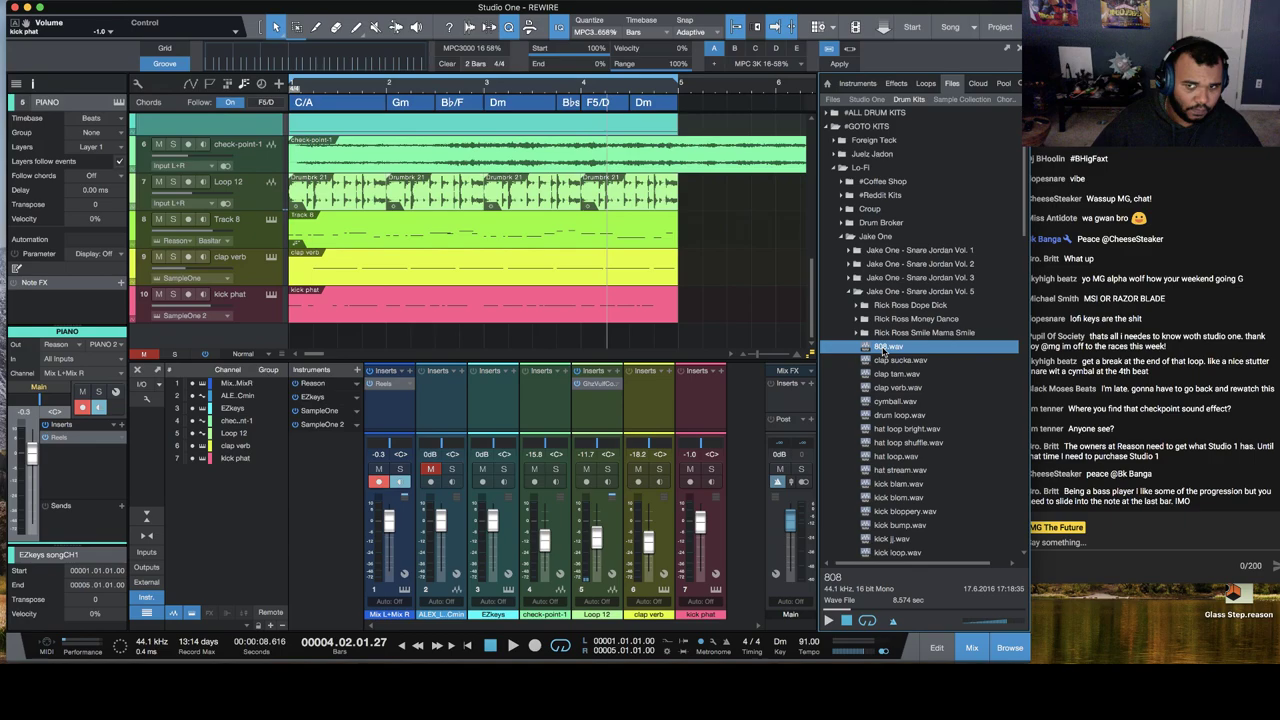
pyautogui.moveTo(884, 347); pyautogui.dragTo(340, 330)
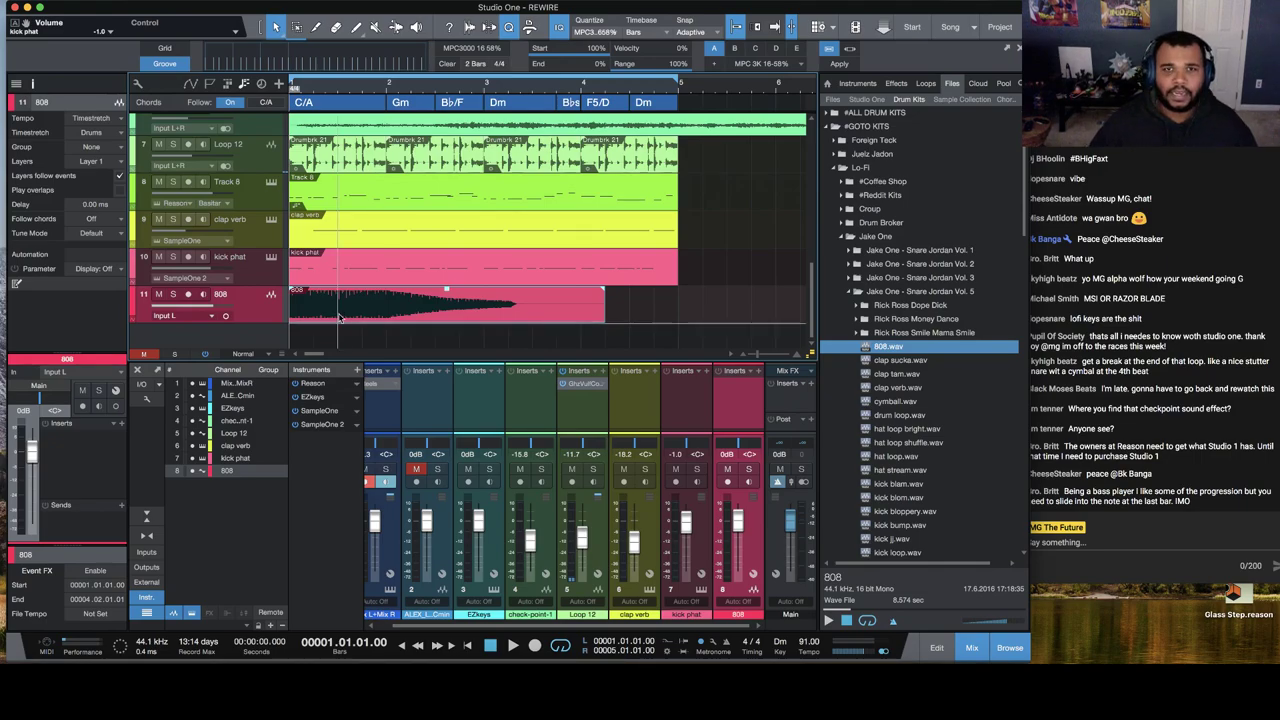
pyautogui.press('super+m')
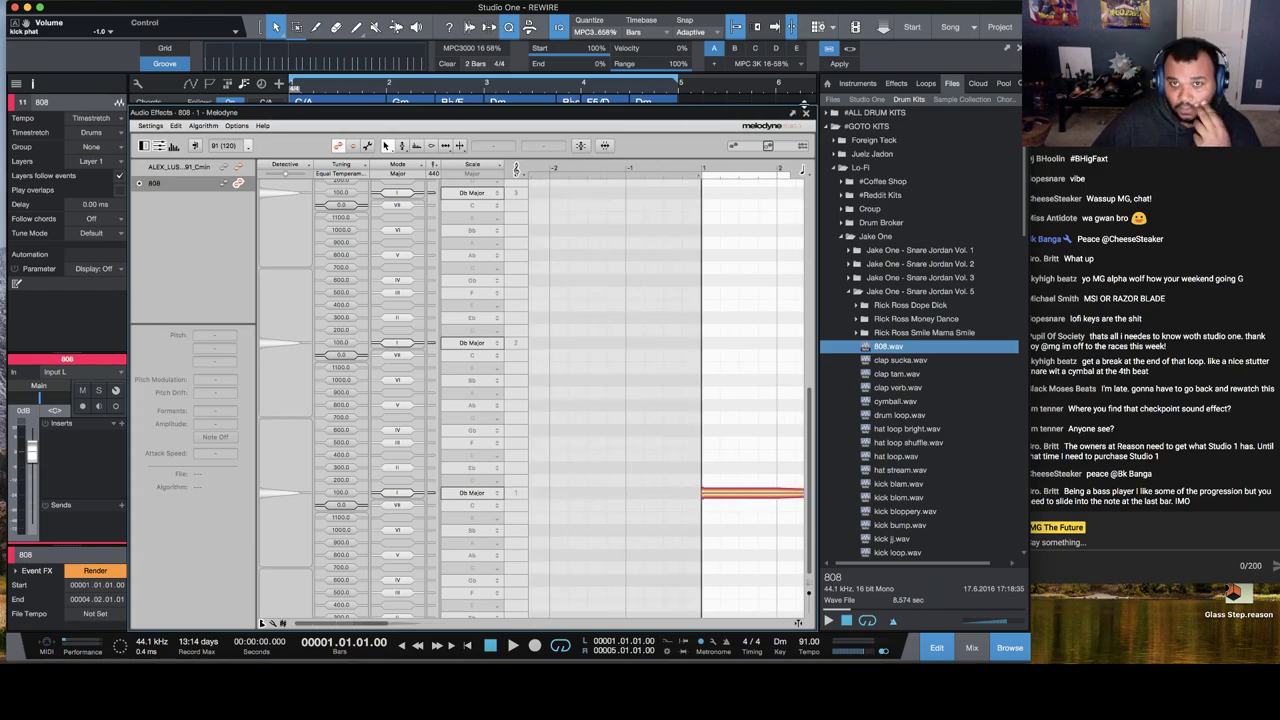
pyautogui.click(806, 113)
# Step: Load 808.wav into a new SampleOne, set its root note to C#3 and close the instrument window
pyautogui.rightClick(885, 348)
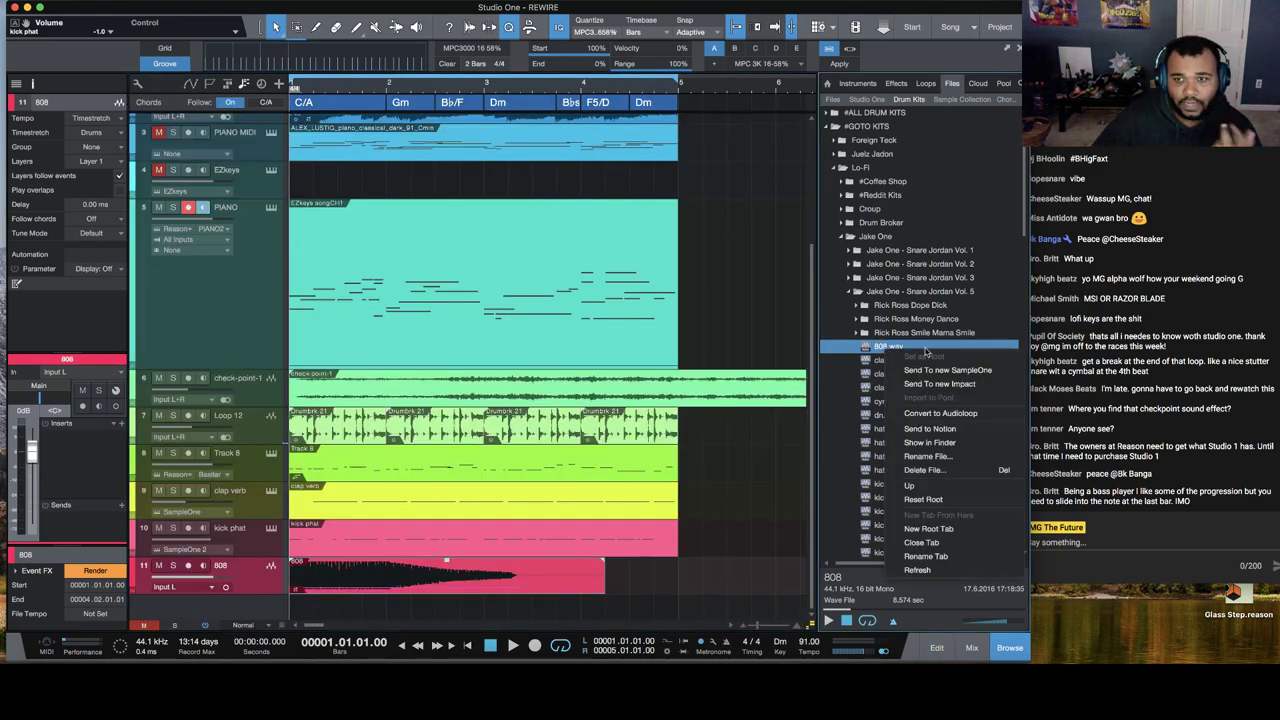
pyautogui.click(920, 370)
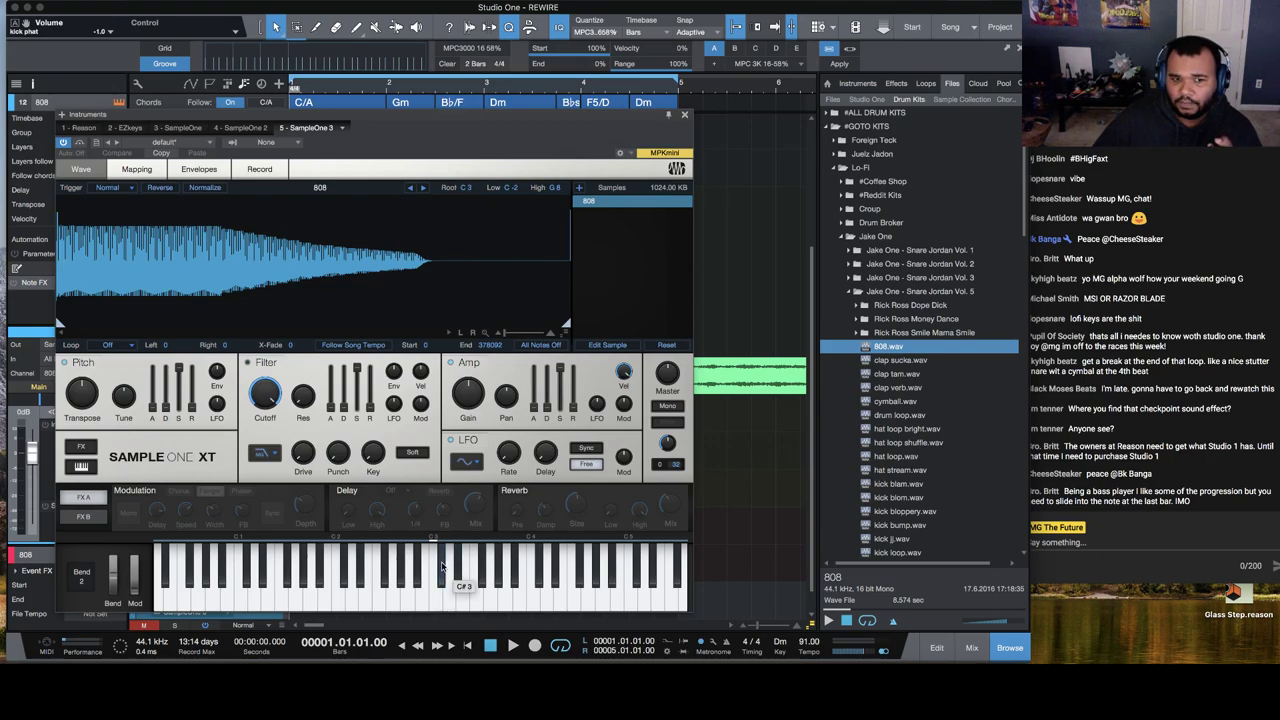
pyautogui.click(440, 563)
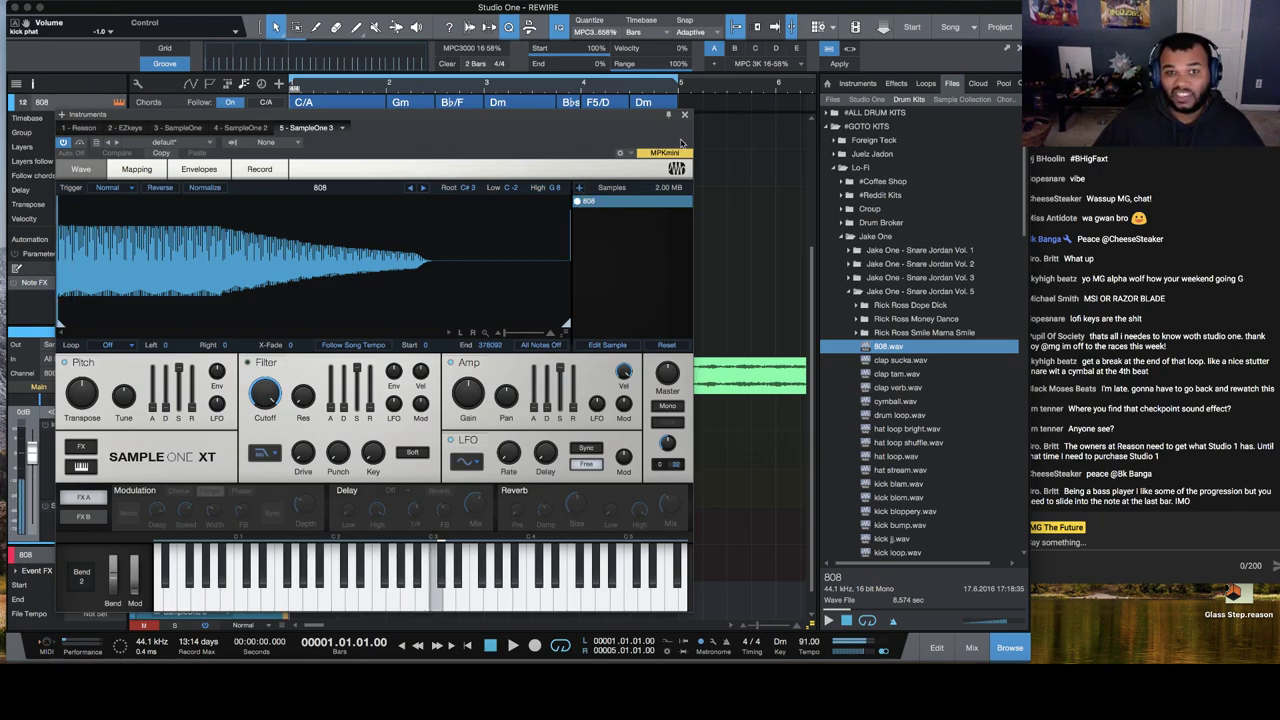
pyautogui.click(685, 117)
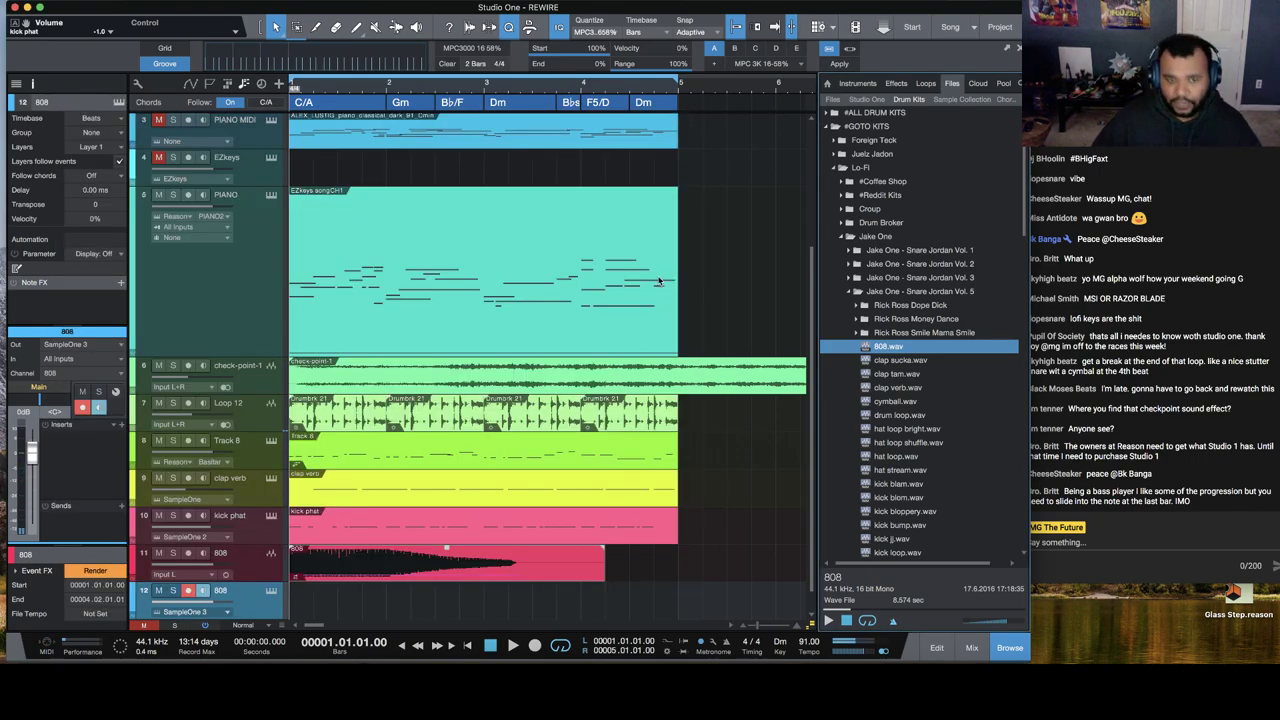
# Step: Remove the 808 audio track, keeping the 808 instrument track
pyautogui.scroll(-1, 372, 572)
pyautogui.rightClick(258, 546)
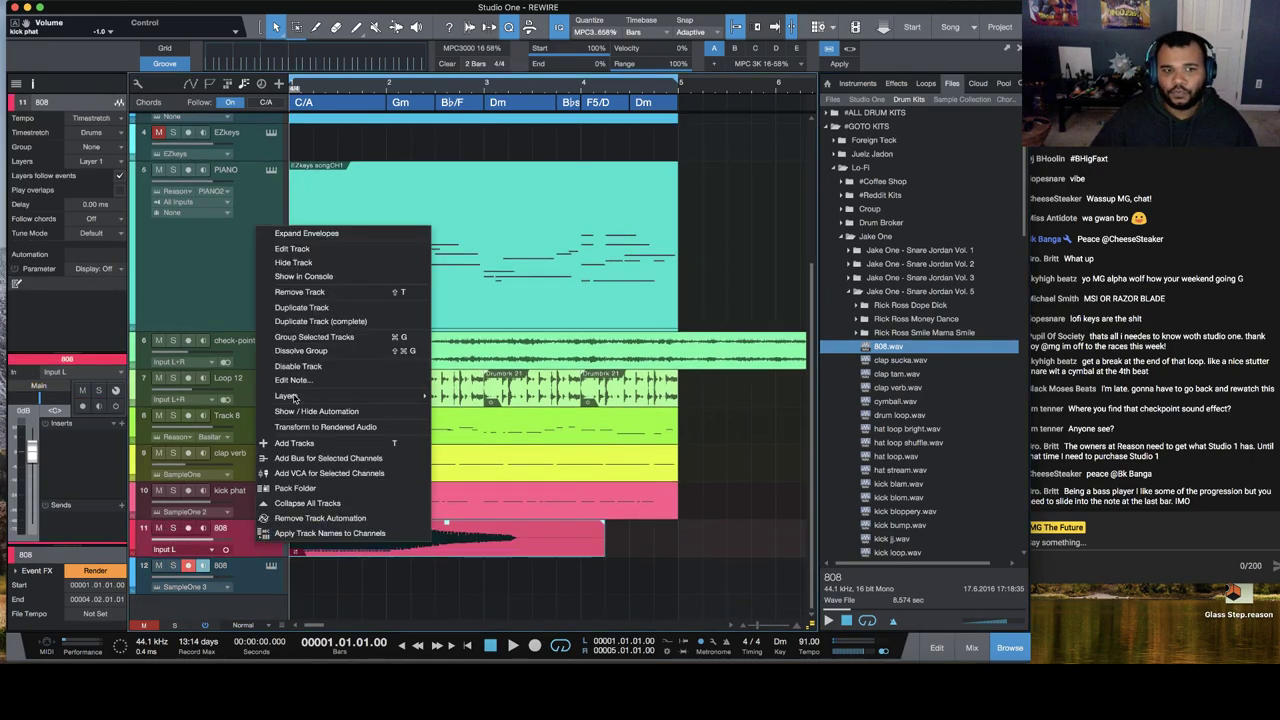
pyautogui.click(346, 292)
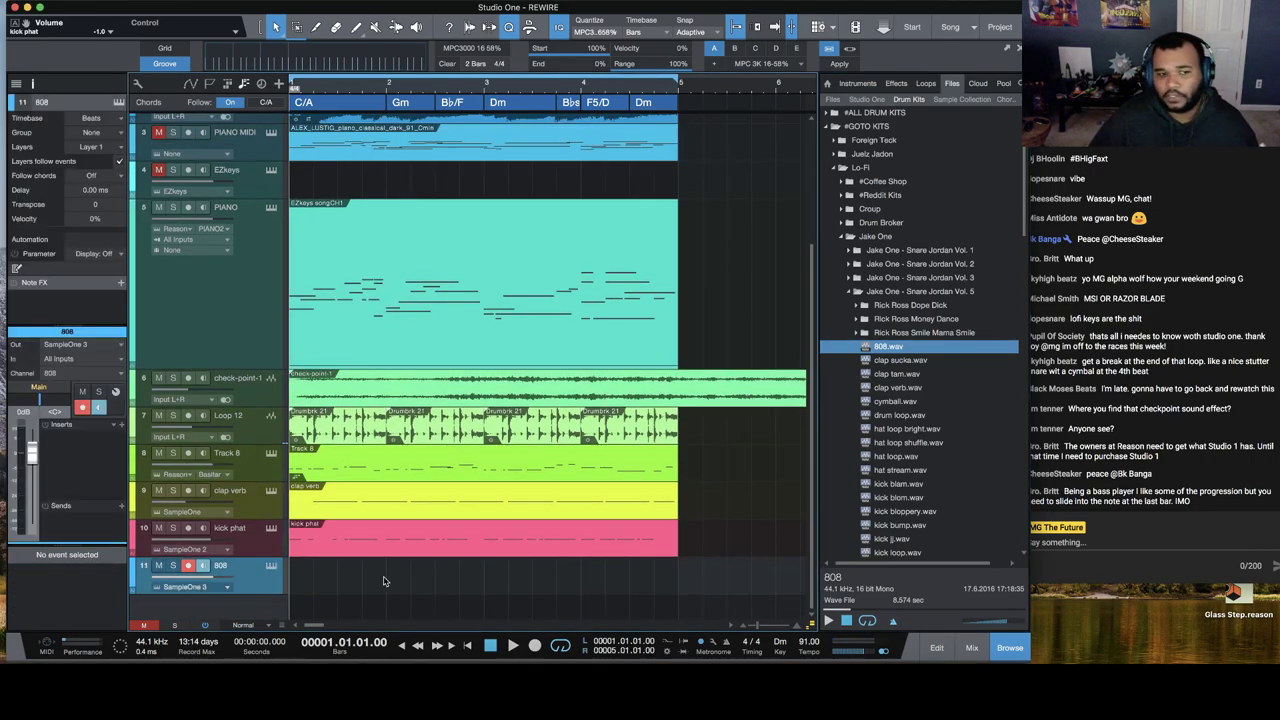
# Step: Copy the kick phat clip onto the 808 track at bar 1 and start playback
pyautogui.click(329, 555)
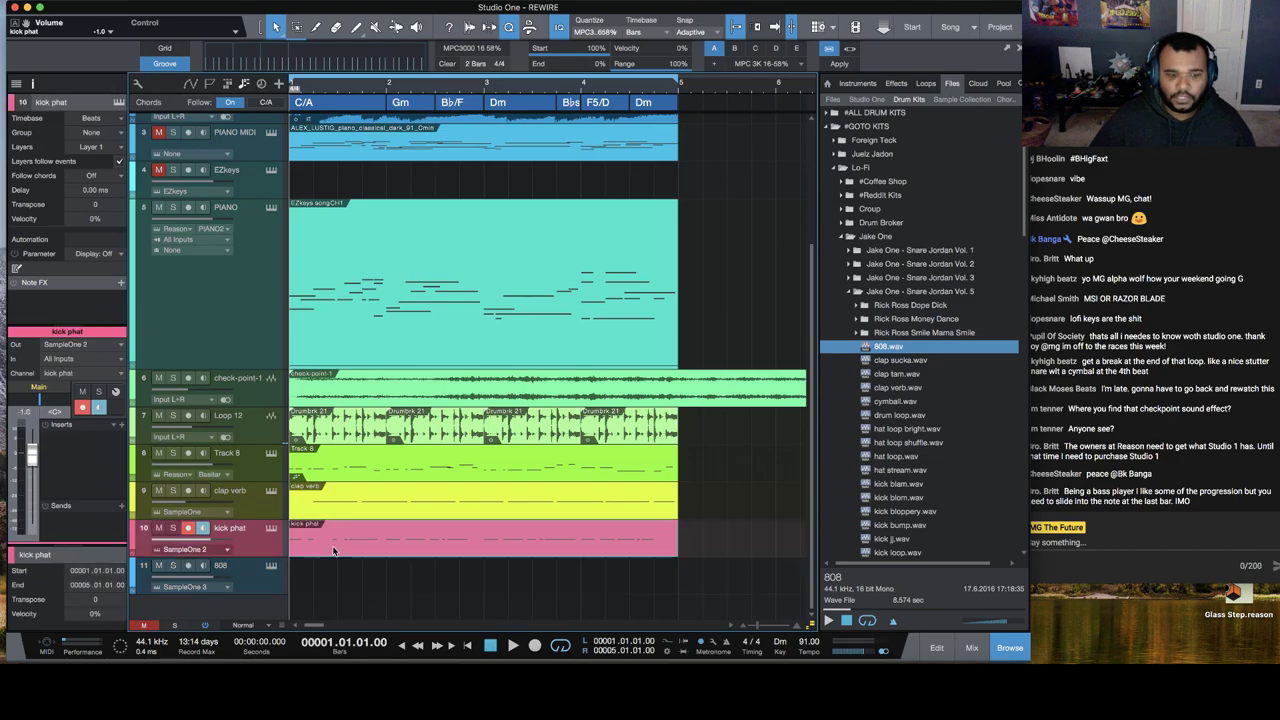
pyautogui.moveTo(335, 544); pyautogui.dragTo(337, 580)
pyautogui.press('space')
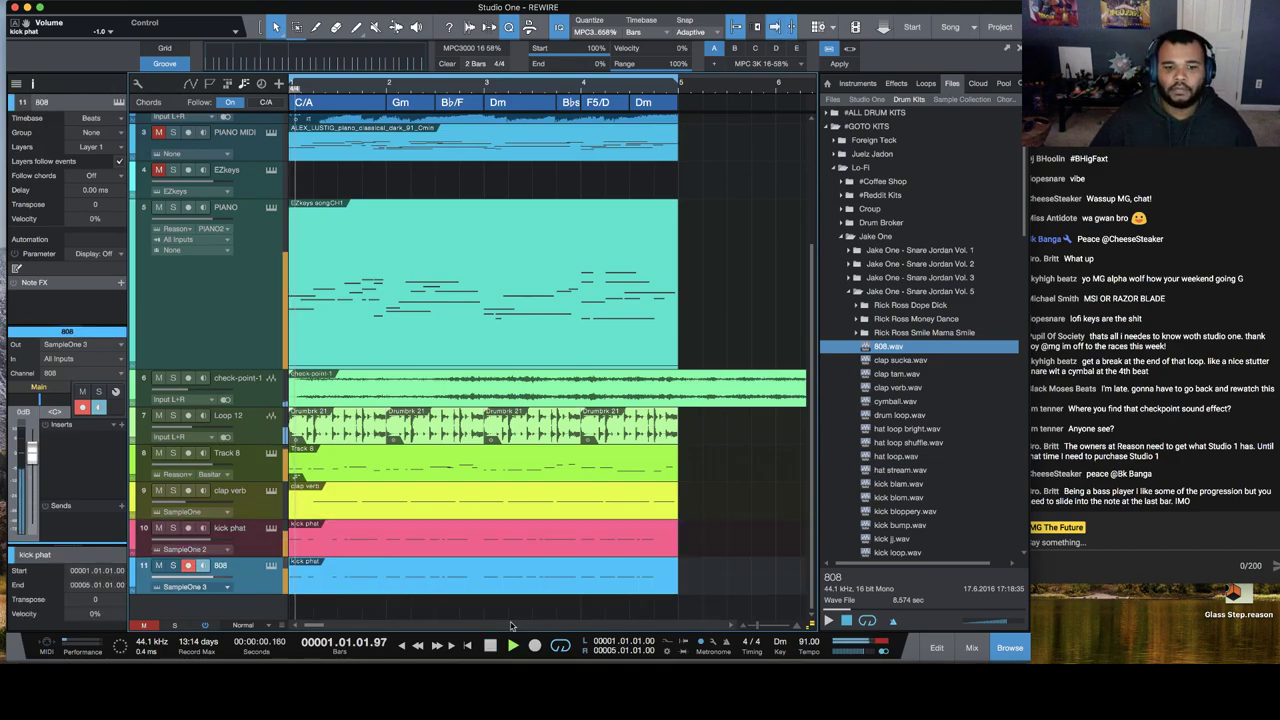
# Step: In the 808's SampleOne, adjust the amp envelope sustain, enable the filter and set its cutoff to about 806 Hz
pyautogui.click(271, 567)
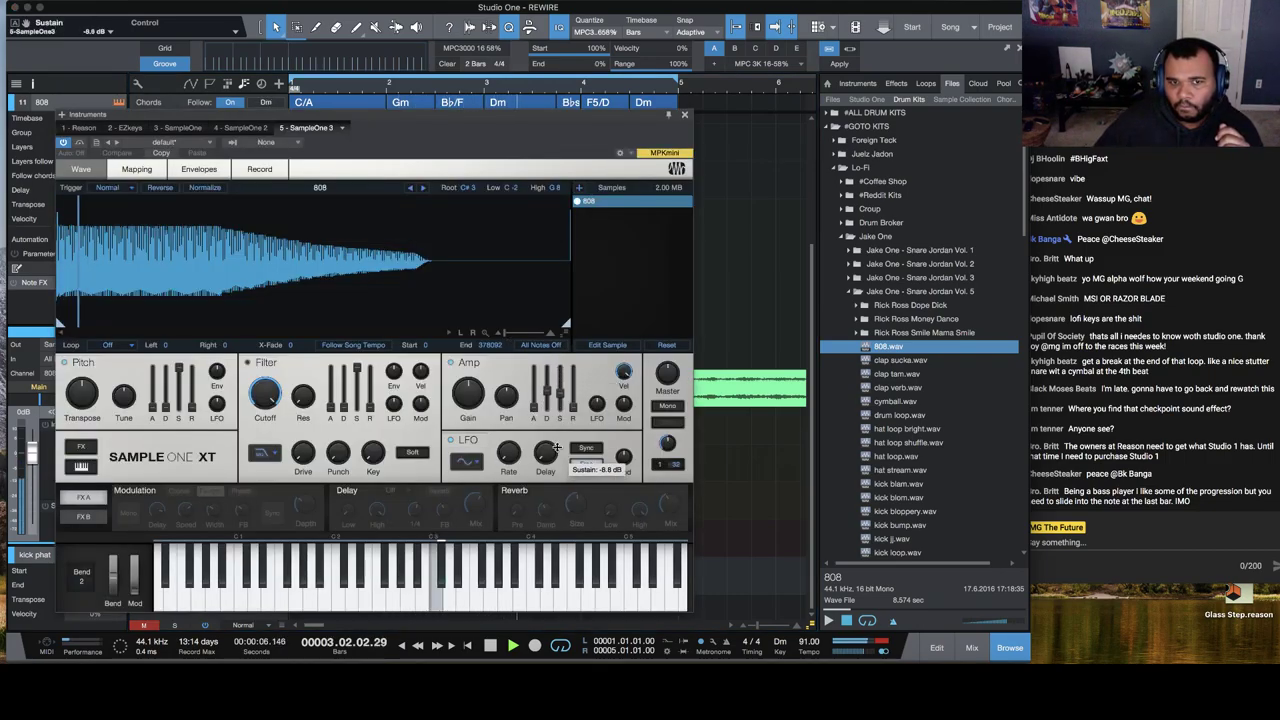
pyautogui.moveTo(561, 420); pyautogui.dragTo(560, 400)
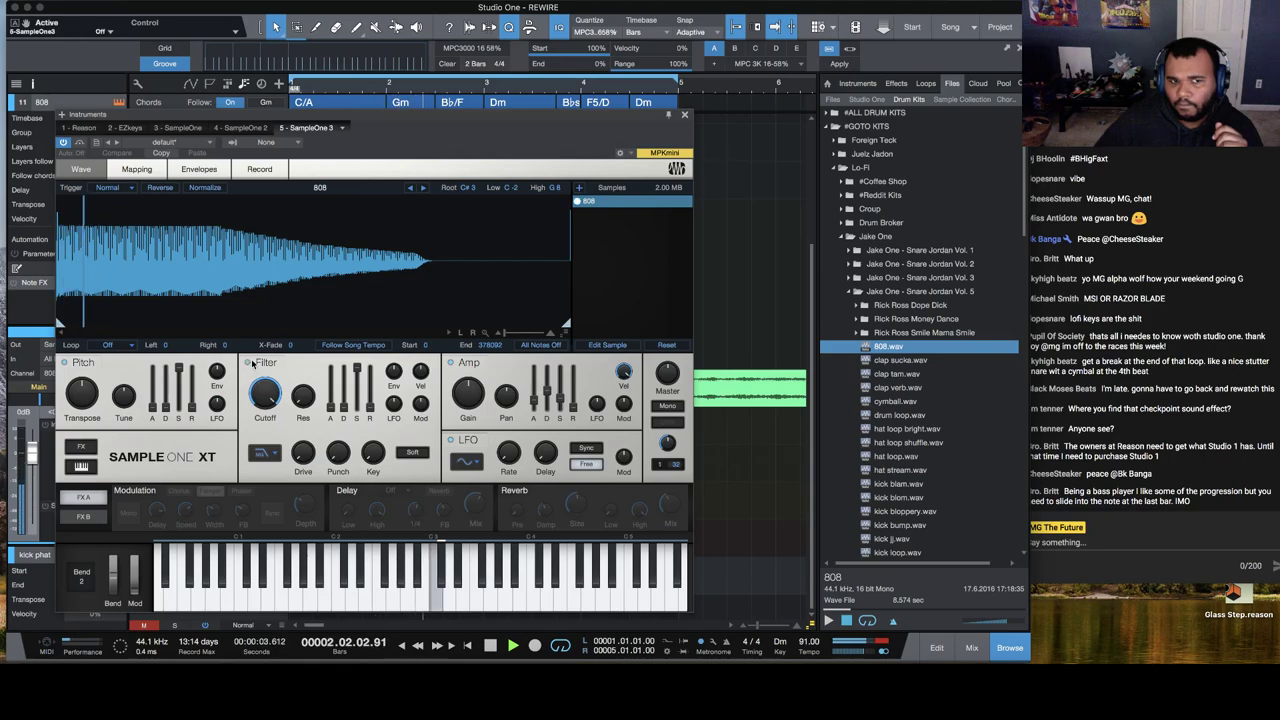
pyautogui.moveTo(265, 398); pyautogui.dragTo(265, 452)
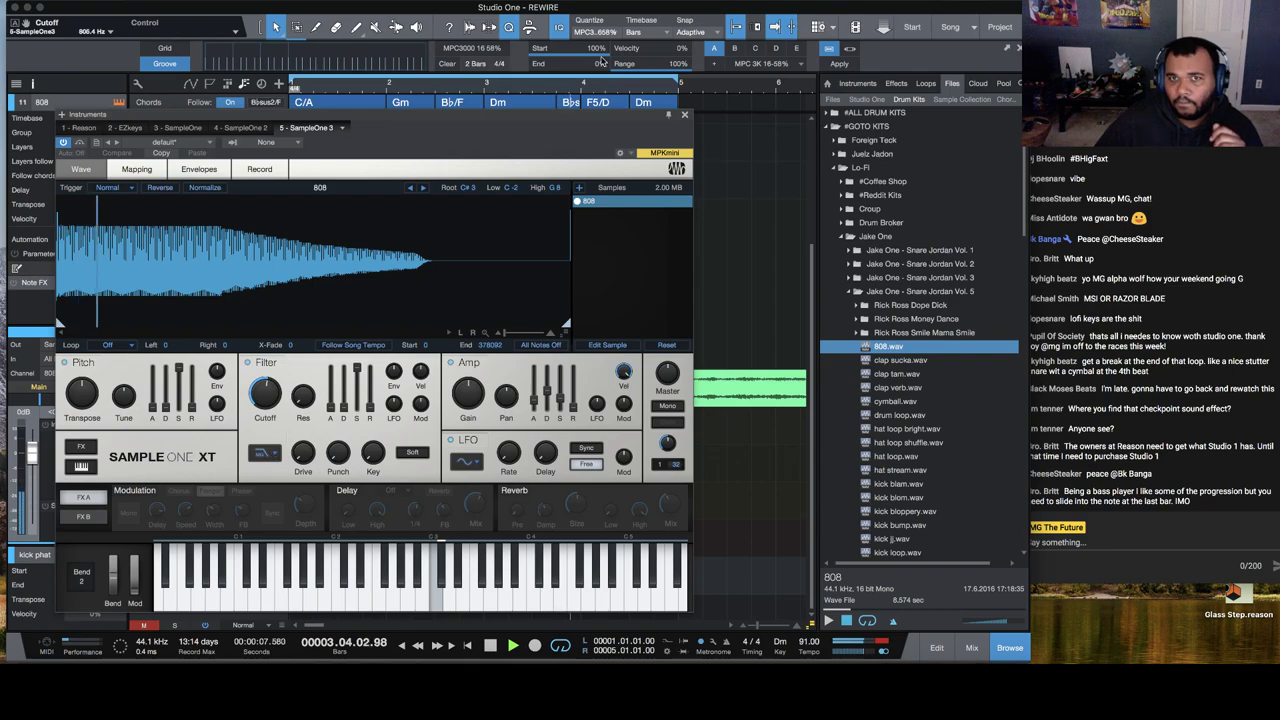
pyautogui.press('super+w')
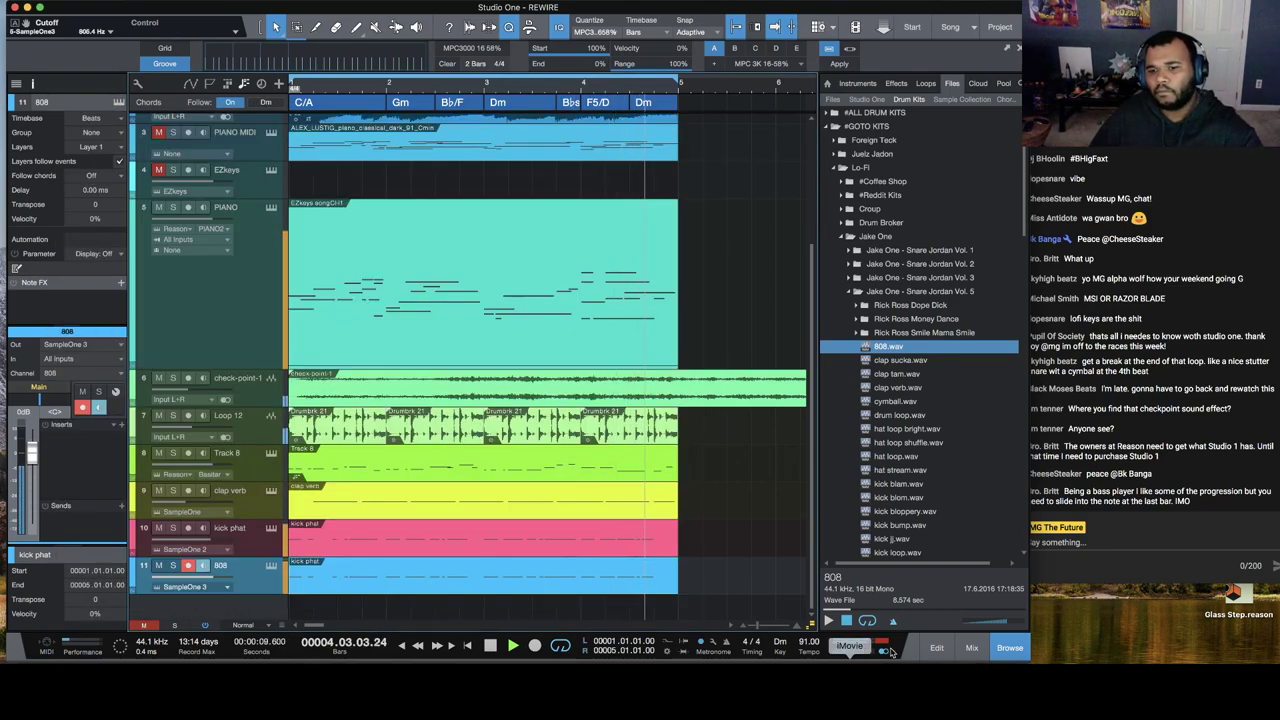
# Step: Show the mixer and lower the 808 channel to -7.2 dB
pyautogui.click(972, 648)
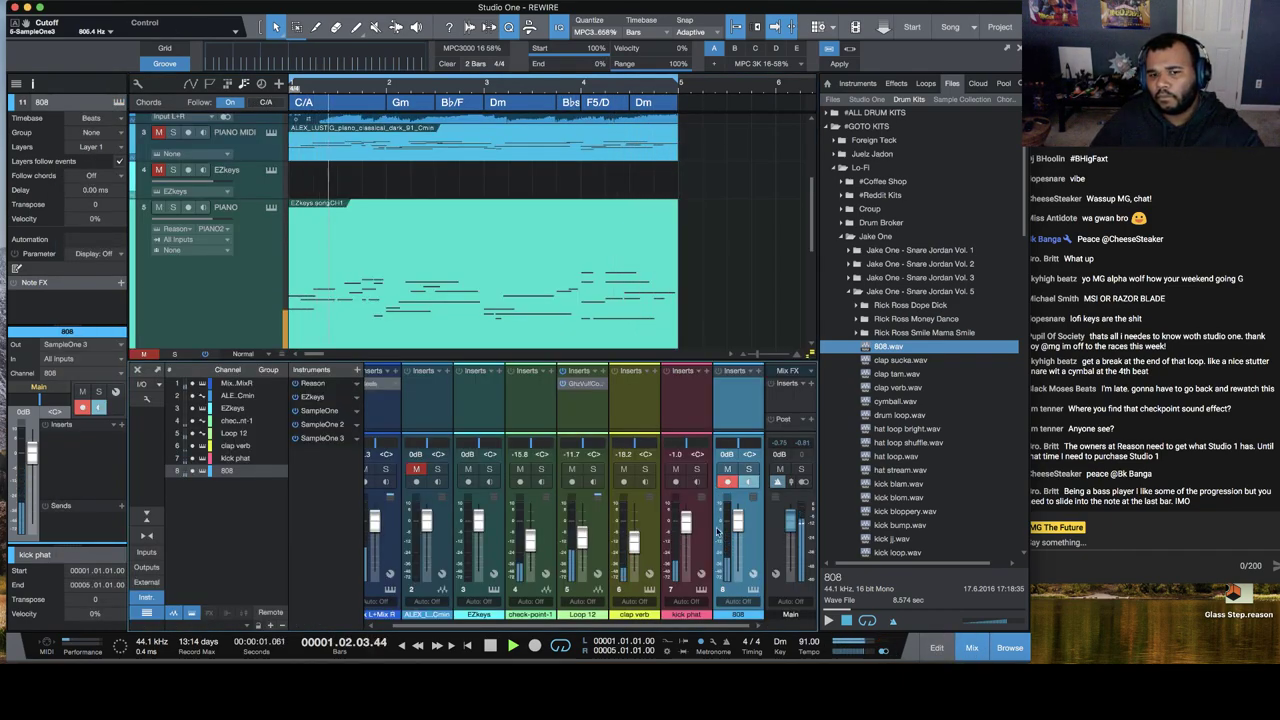
pyautogui.moveTo(740, 522); pyautogui.dragTo(740, 545)
pyautogui.moveTo(739, 548); pyautogui.dragTo(739, 543)
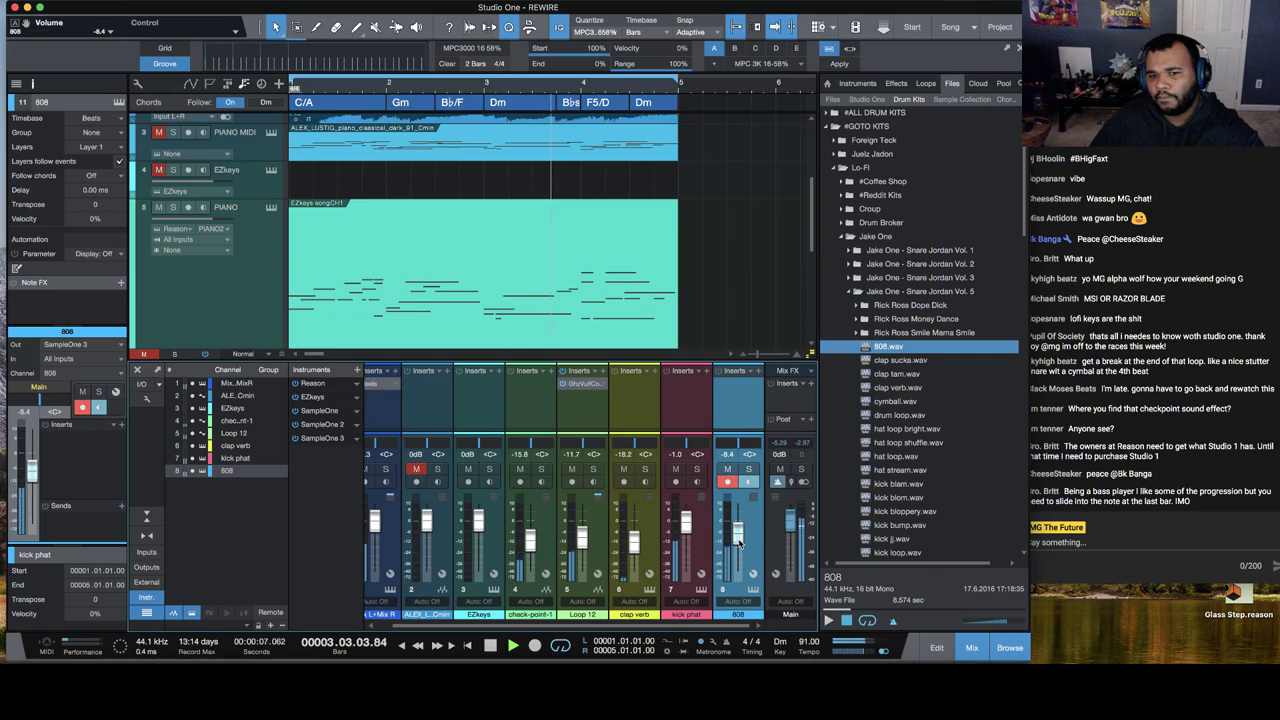
pyautogui.moveTo(739, 541); pyautogui.dragTo(738, 540)
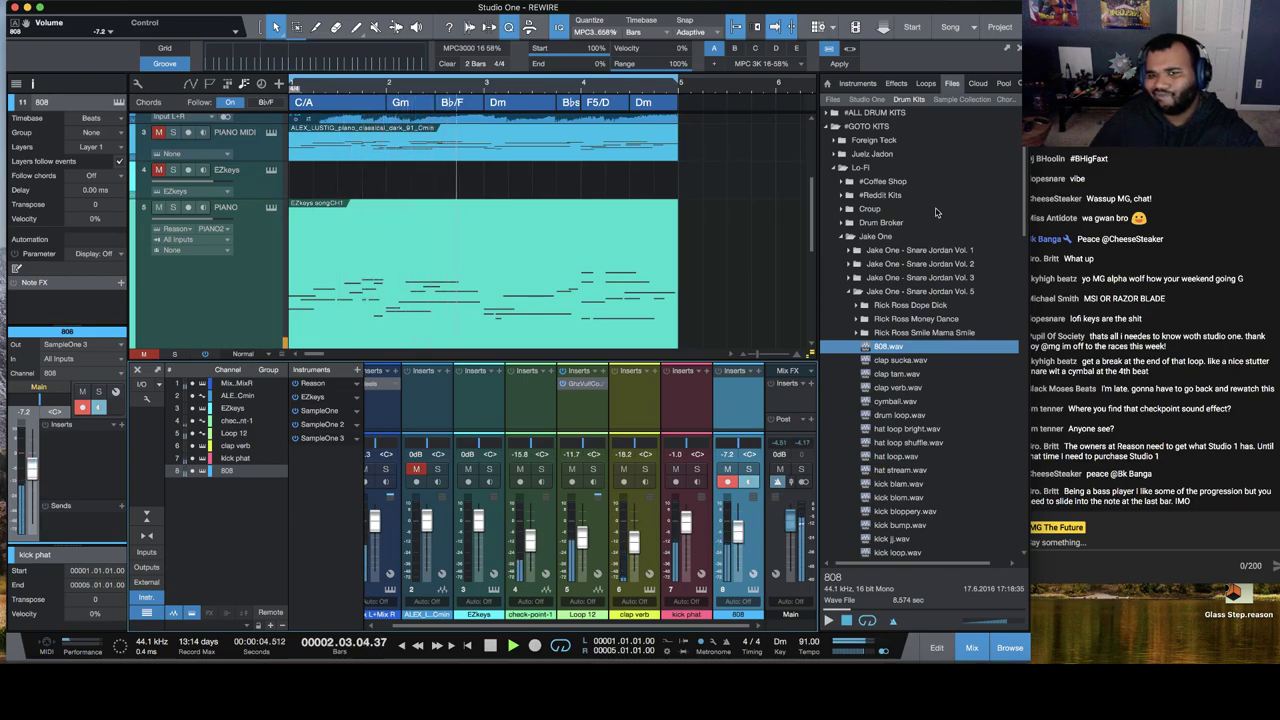
# Step: Insert the Klevgrand GotoEQ effect on the Loop 12 channel after the Vulf Compressor
pyautogui.click(842, 237)
pyautogui.click(836, 167)
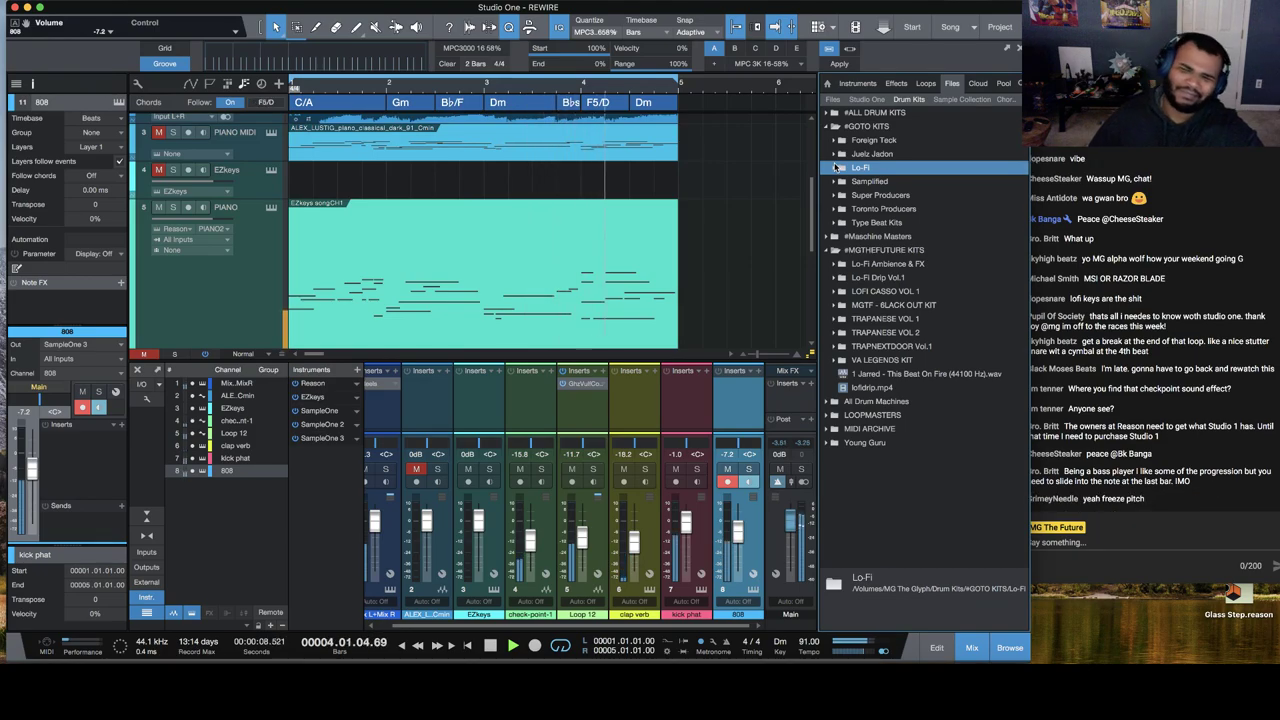
pyautogui.click(896, 83)
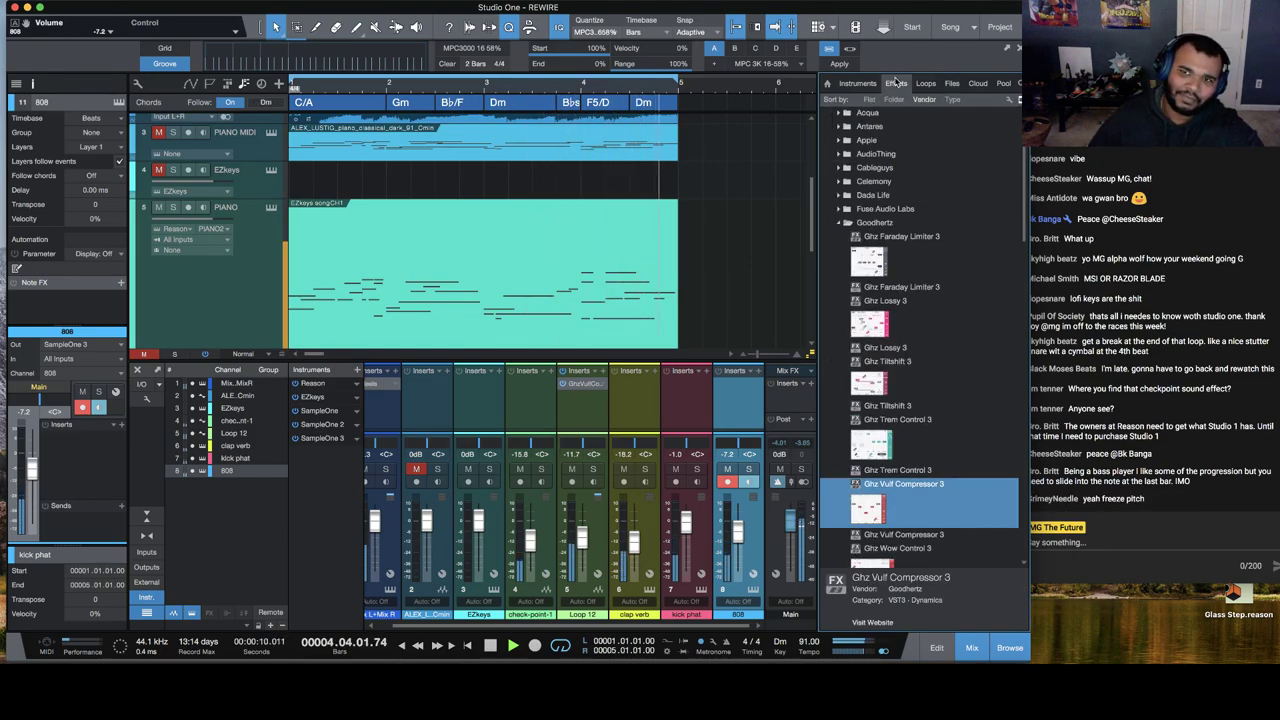
pyautogui.click(842, 222)
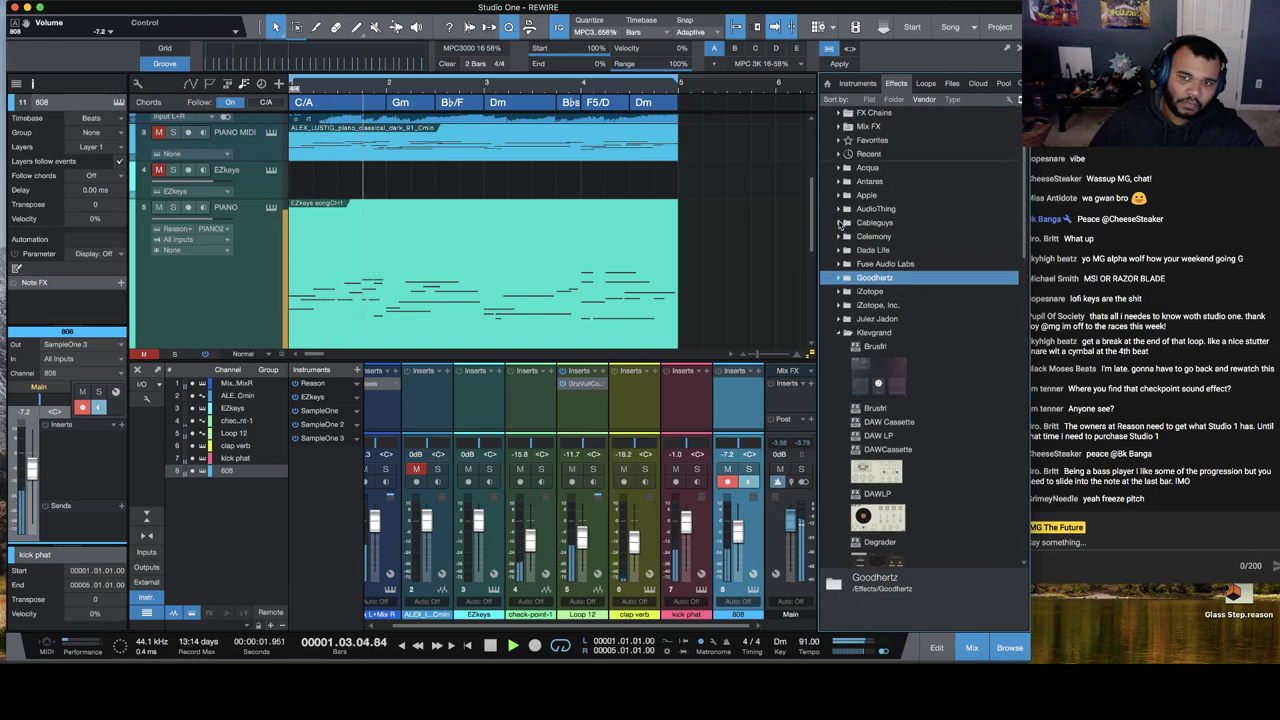
pyautogui.scroll(-5, 842, 300)
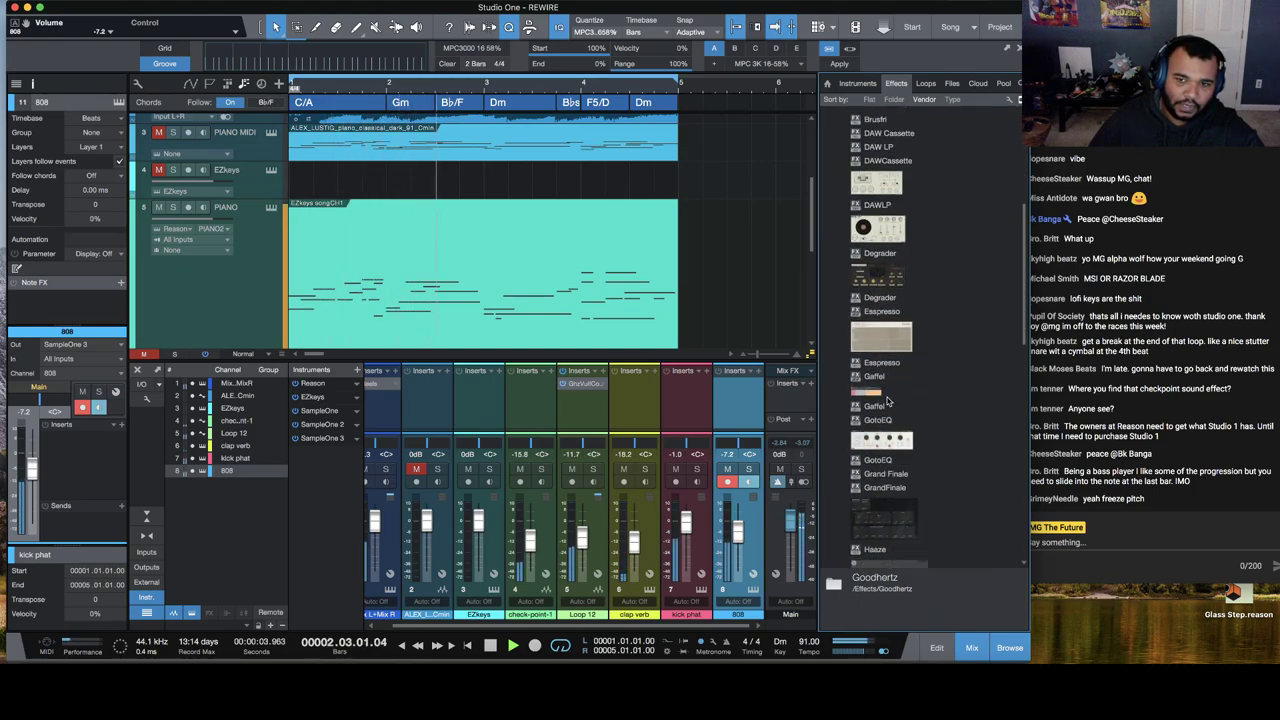
pyautogui.moveTo(878, 430); pyautogui.dragTo(584, 398)
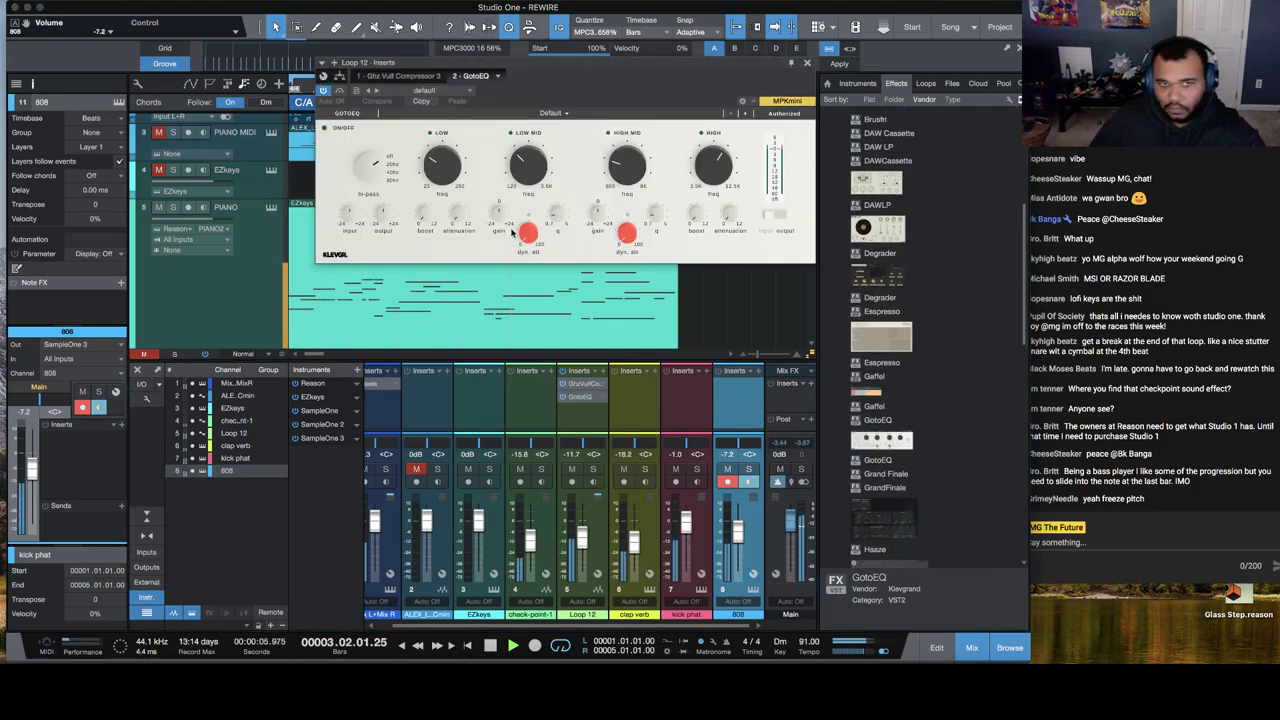
# Step: In Loop 12's GotoEQ, set the hi-pass to its highest setting and the input gain to 0.38, and close the window
pyautogui.click(362, 176)
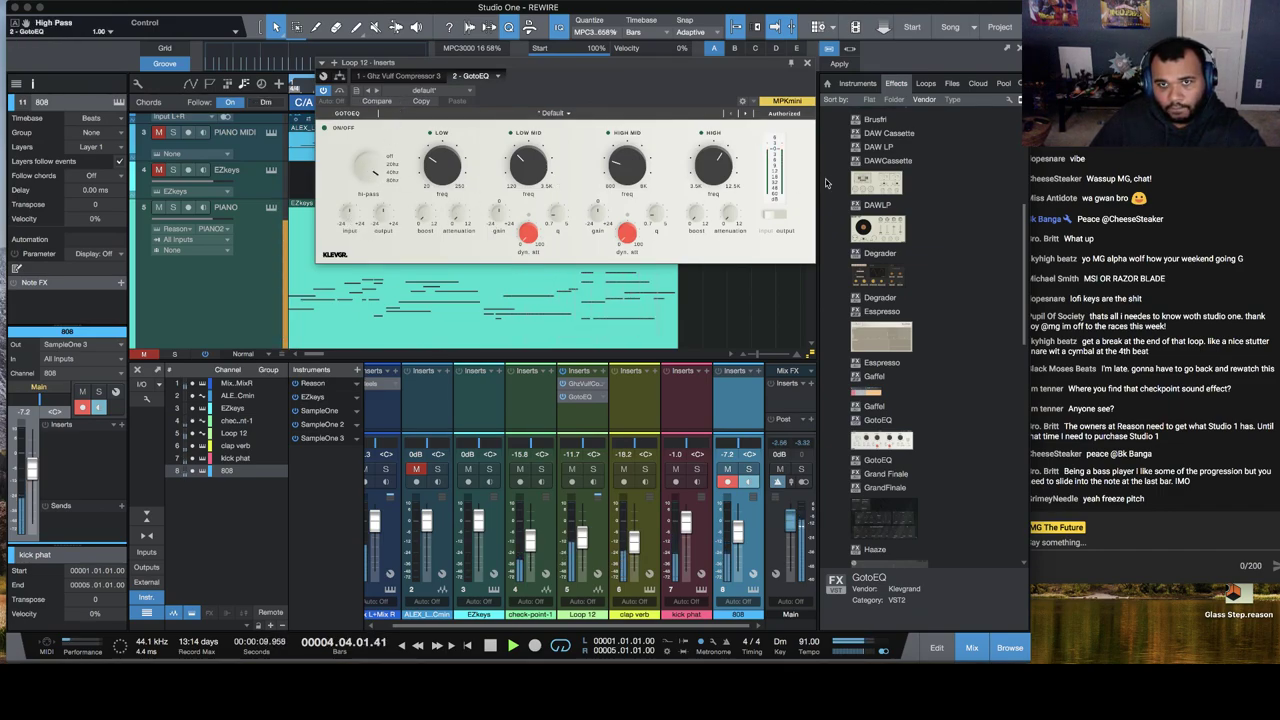
pyautogui.moveTo(348, 211); pyautogui.dragTo(350, 234)
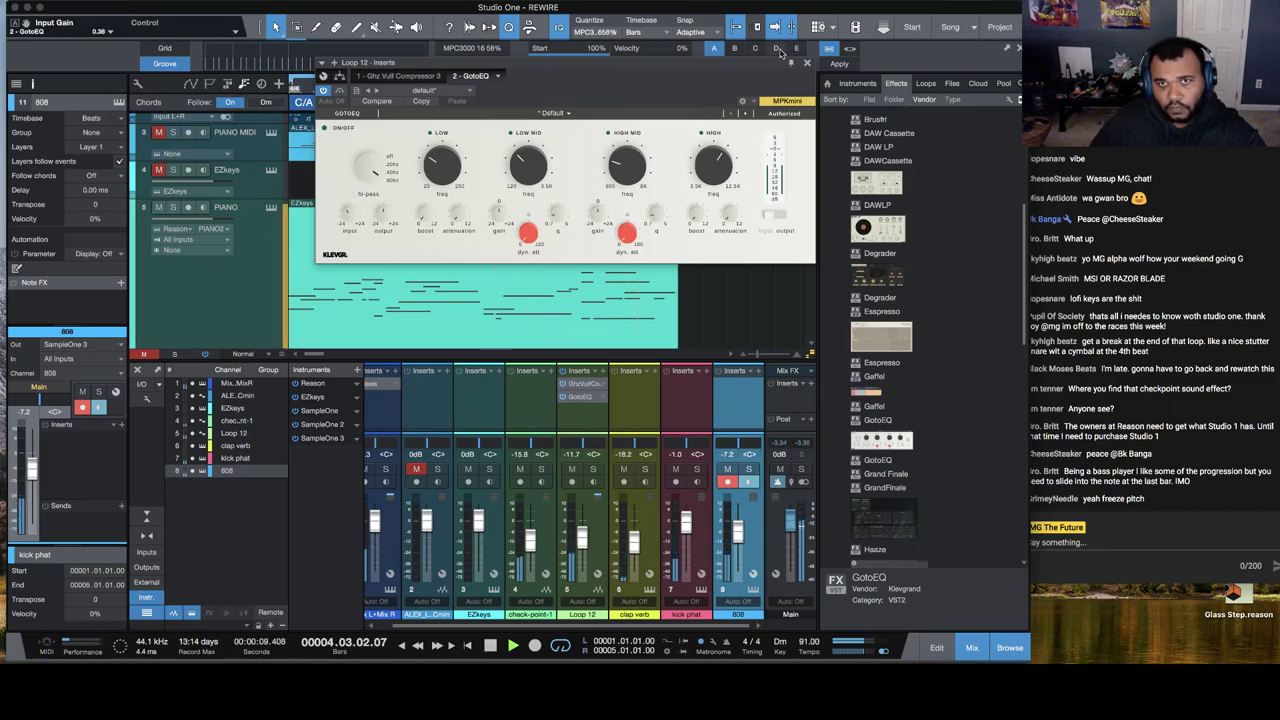
pyautogui.click(805, 65)
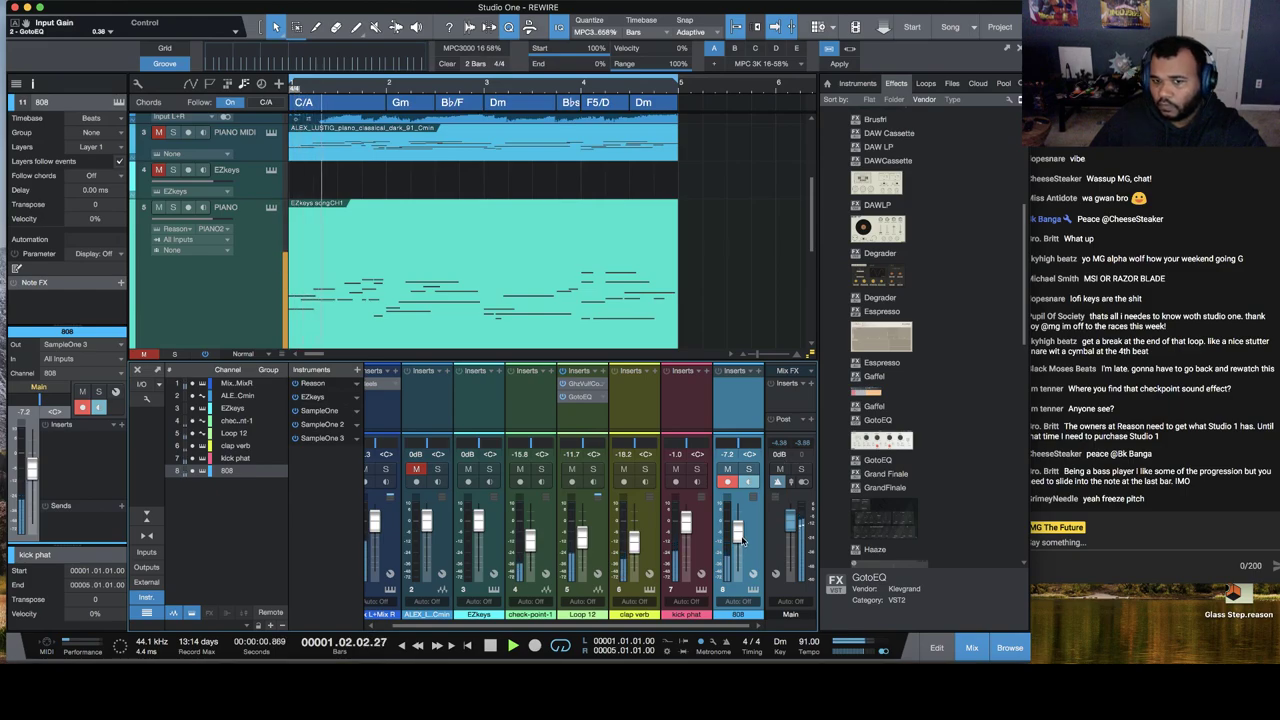
# Step: Lower the 808 channel to -14.1 dB and raise the clap verb channel to -12.5 dB
pyautogui.moveTo(741, 540); pyautogui.dragTo(740, 546)
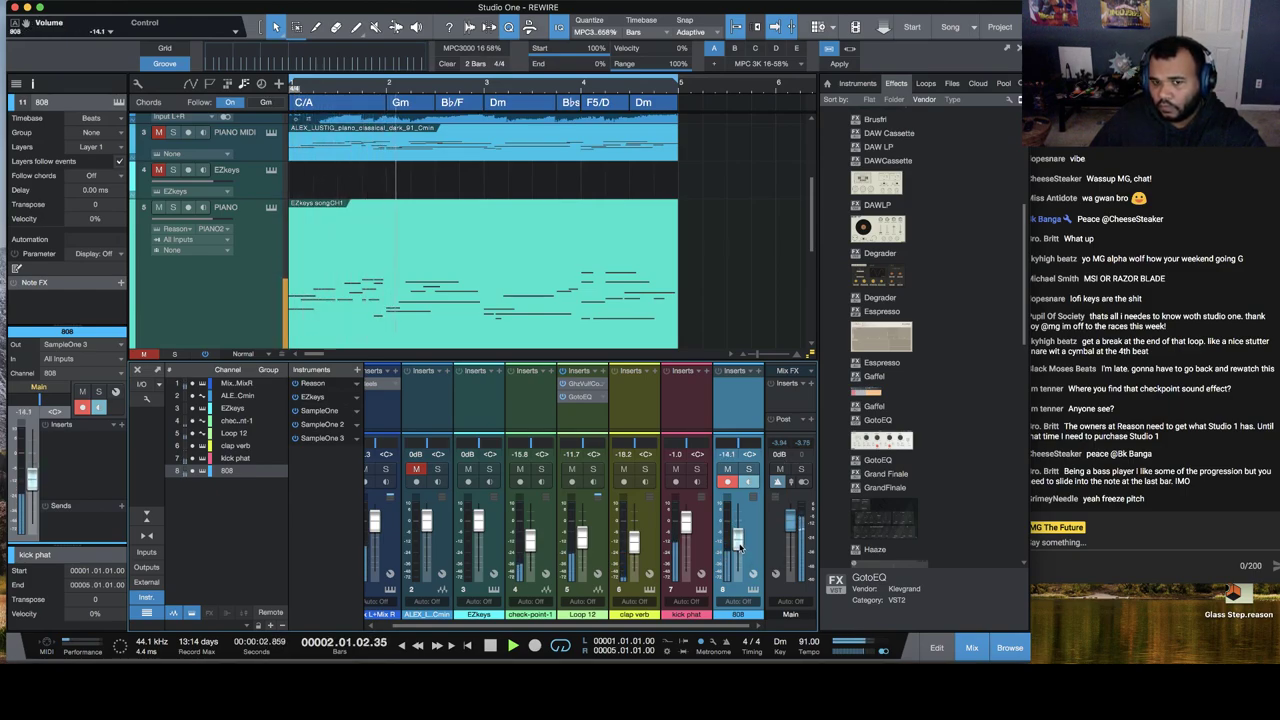
pyautogui.moveTo(634, 550); pyautogui.dragTo(634, 545)
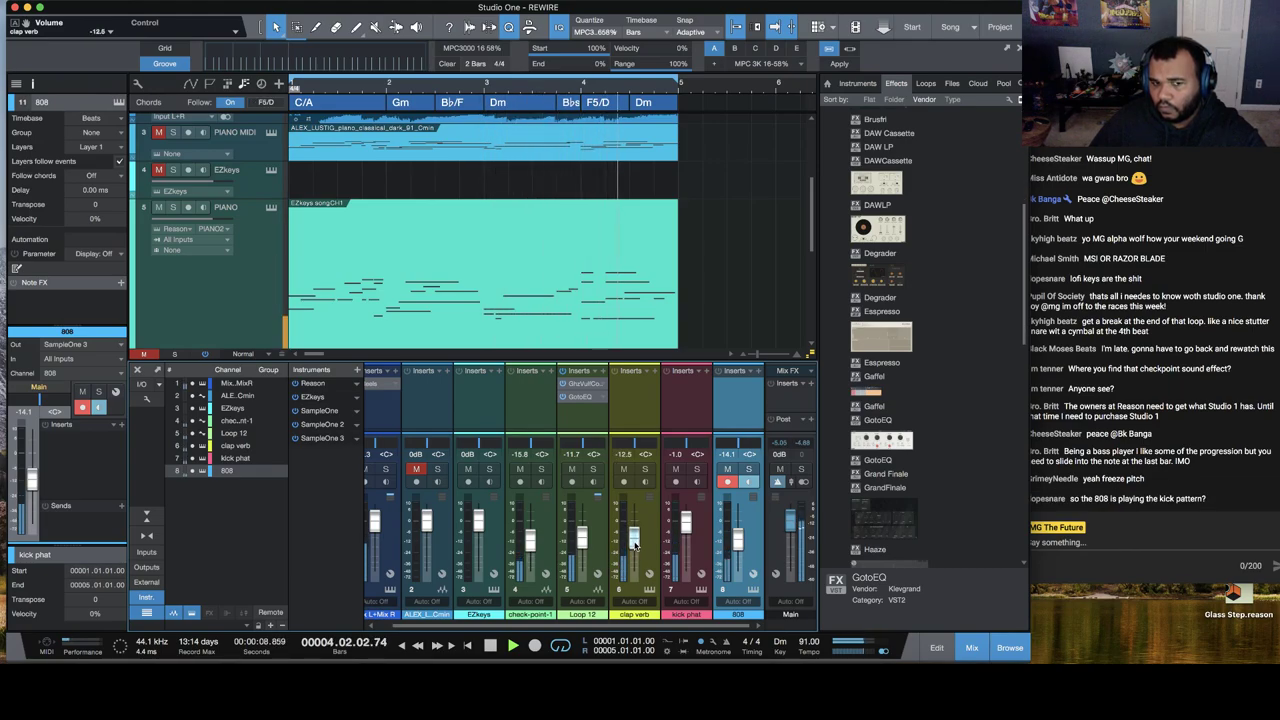
# Step: Try applying the MPC 3K 16-58% groove quantize to the Drumbrk 21 clips on Loop 12 and listen to the result
pyautogui.scroll(-5, 631, 281)
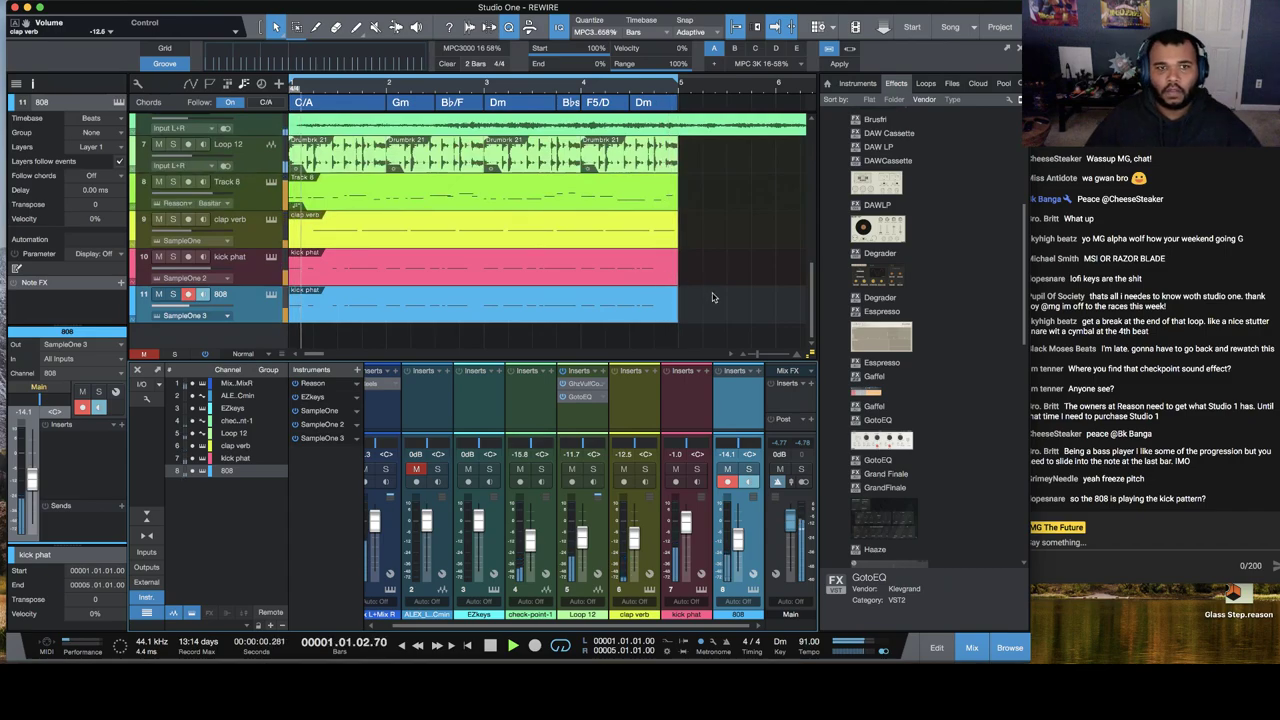
pyautogui.press('space')
pyautogui.click(573, 158)
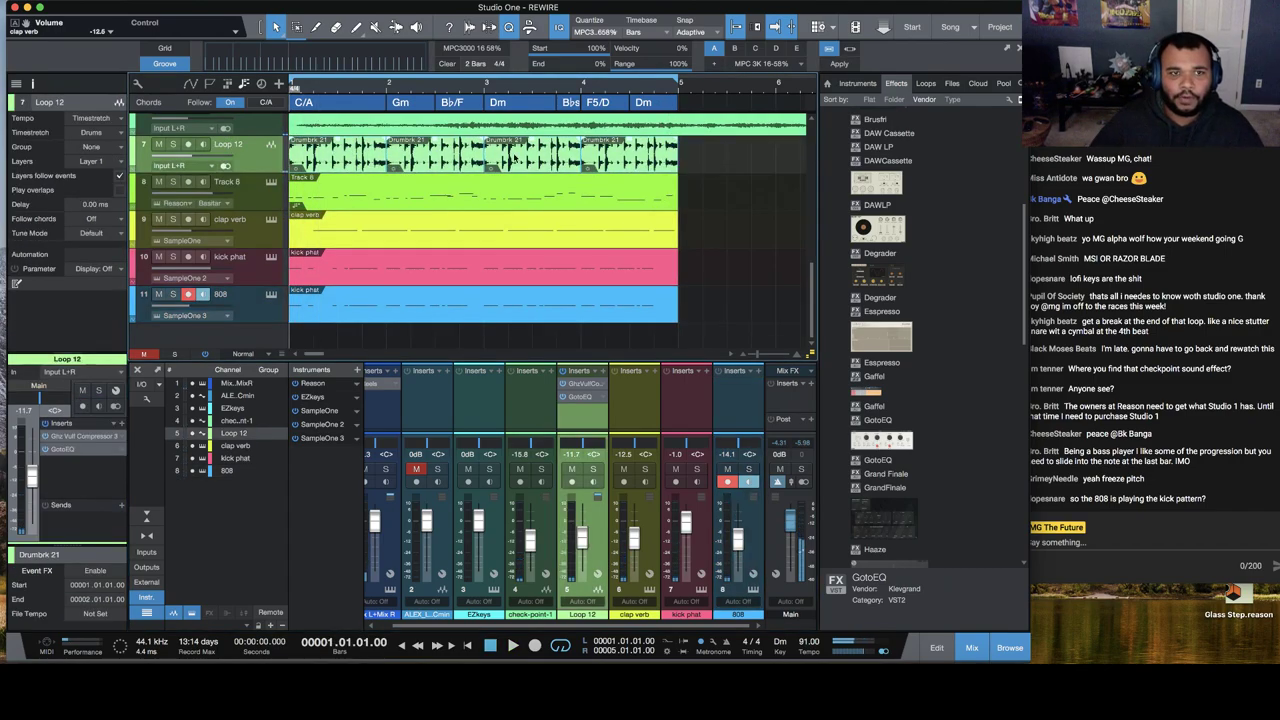
pyautogui.click(842, 64)
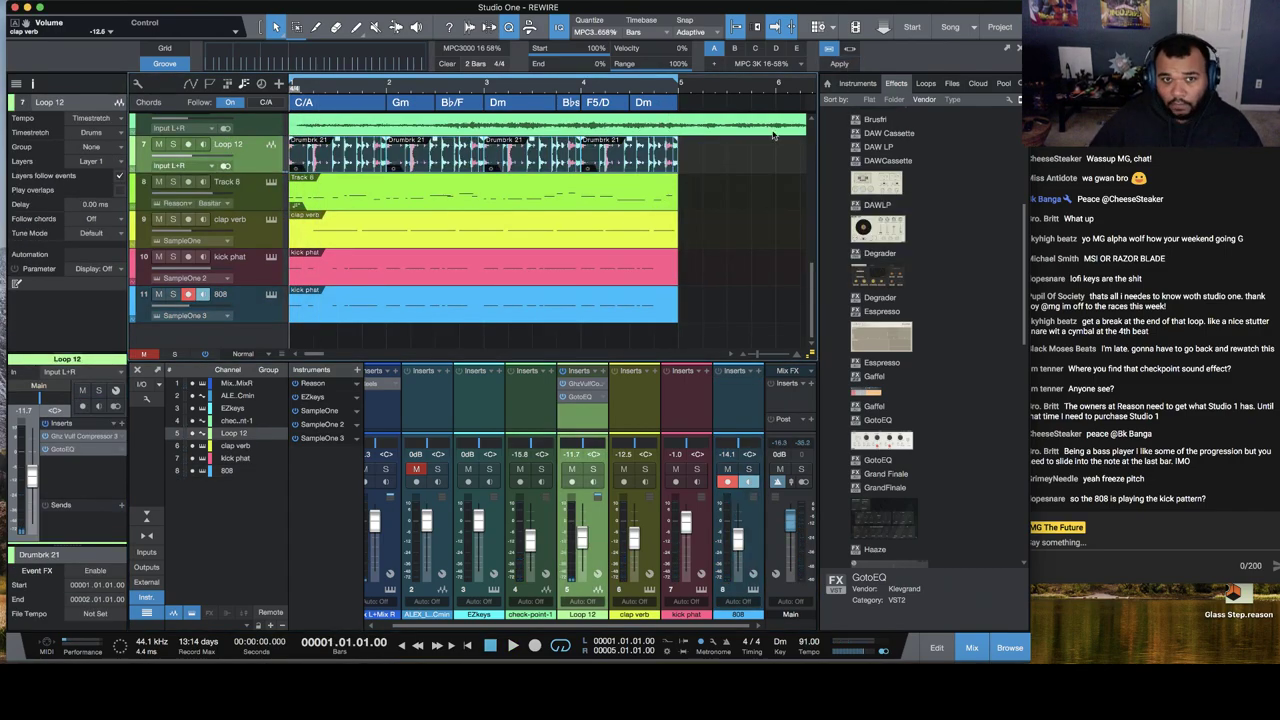
pyautogui.click(512, 647)
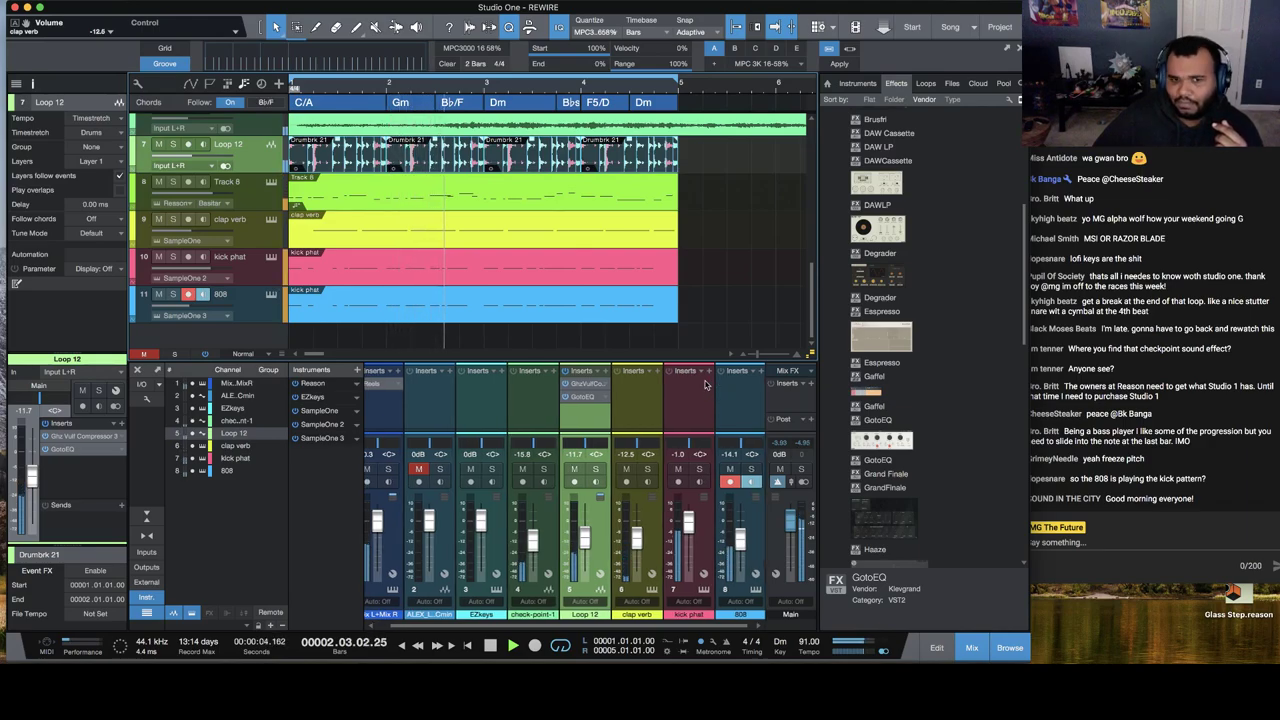
pyautogui.hscroll(5, 675, 350)
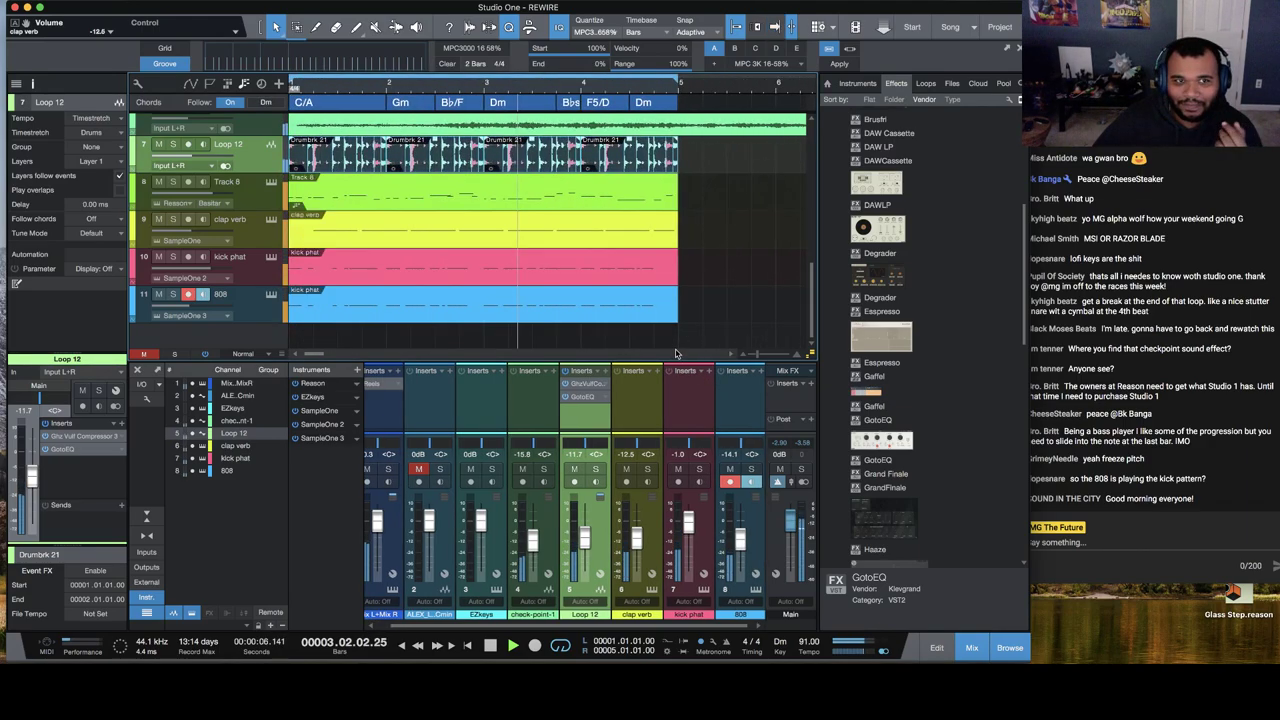
pyautogui.press('space')
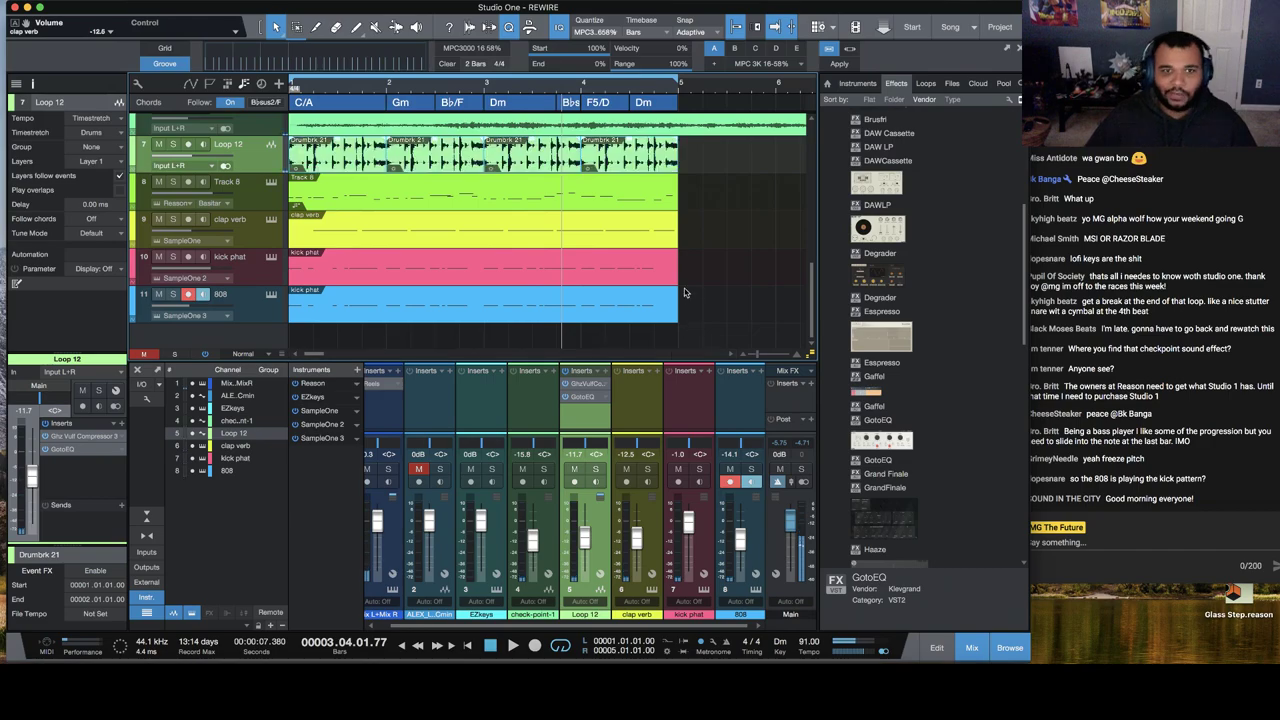
# Step: Apply the MPC 3k 16-50% groove quantize to the Drumbrk 21 clips on Loop 12 and listen to the result
pyautogui.click(798, 65)
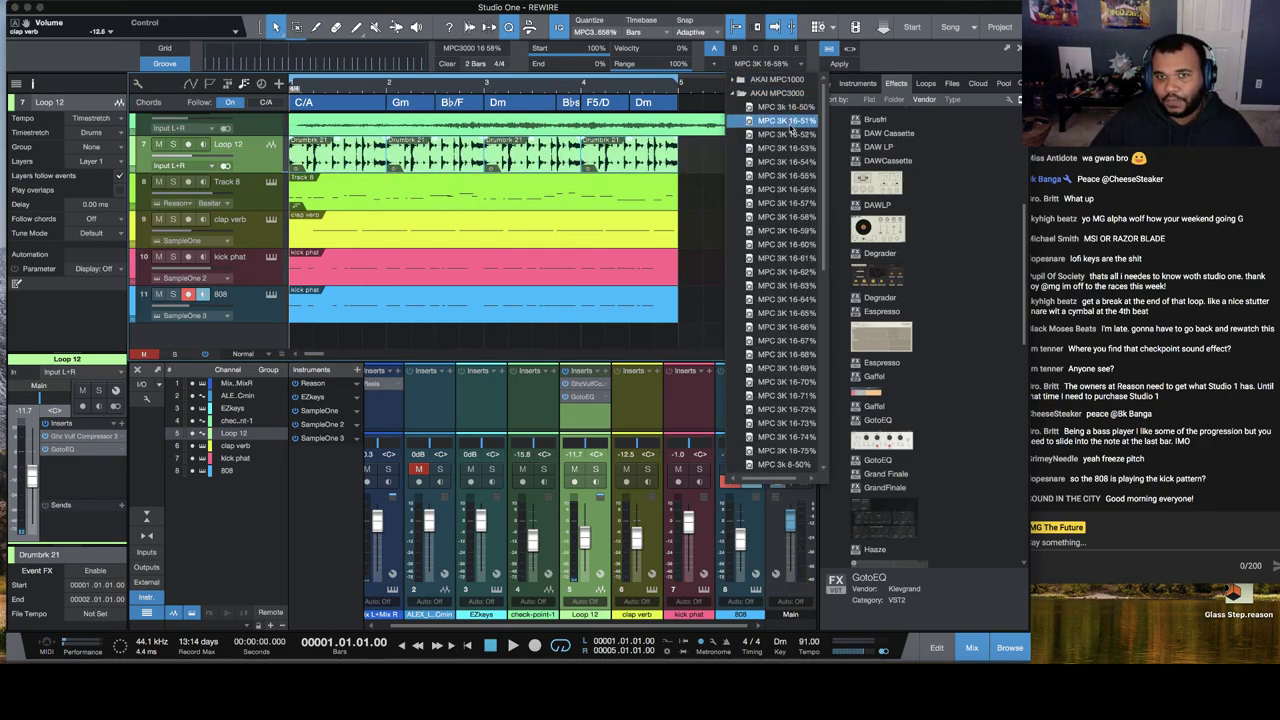
pyautogui.click(795, 108)
pyautogui.click(846, 65)
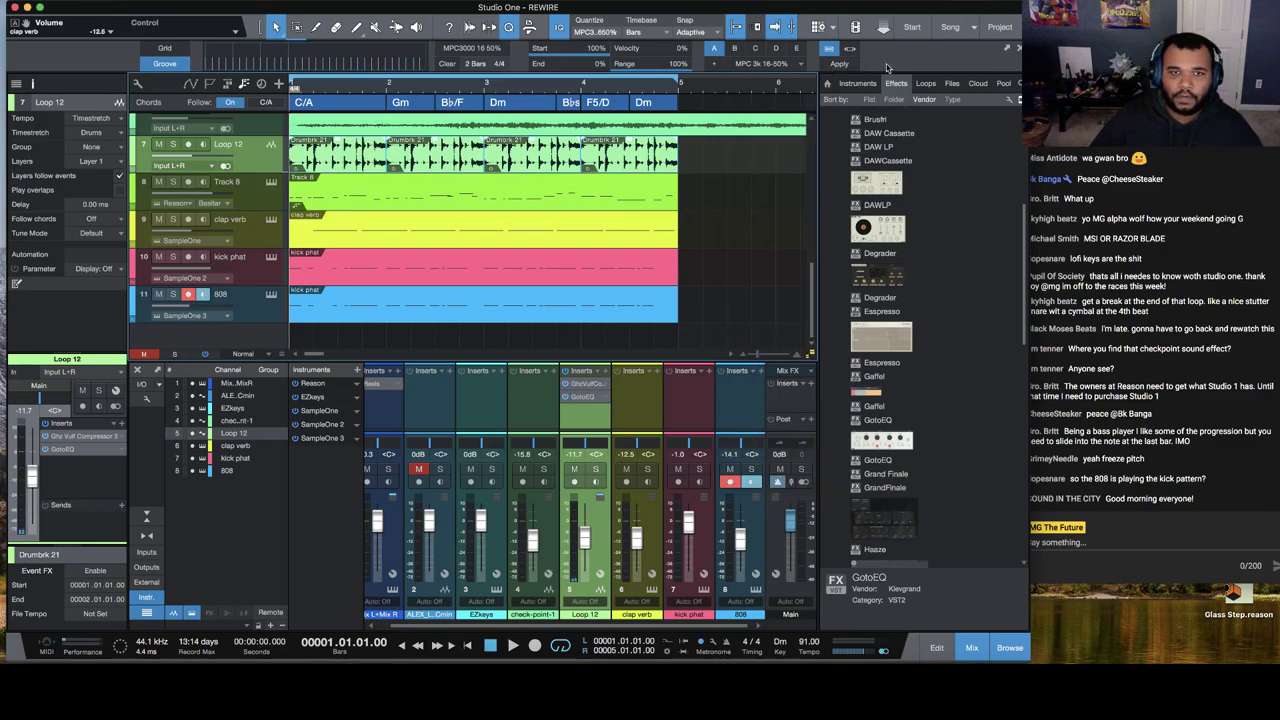
pyautogui.click(839, 65)
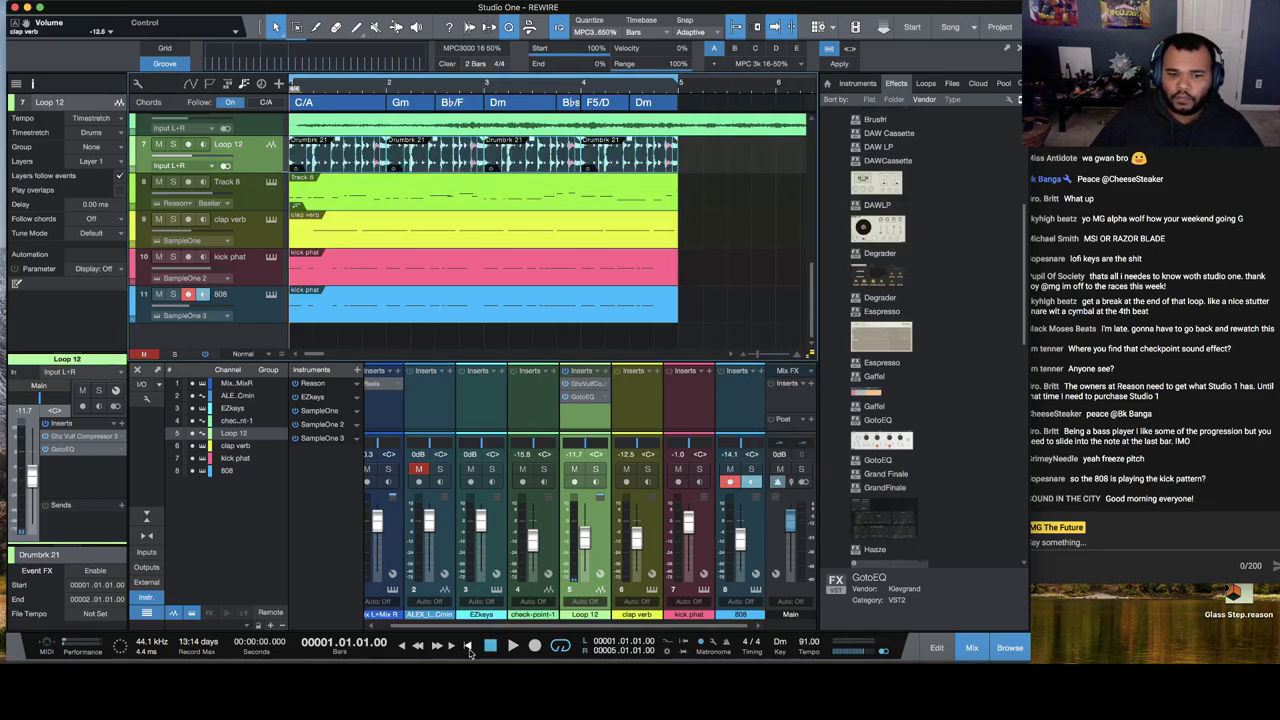
pyautogui.press('space')
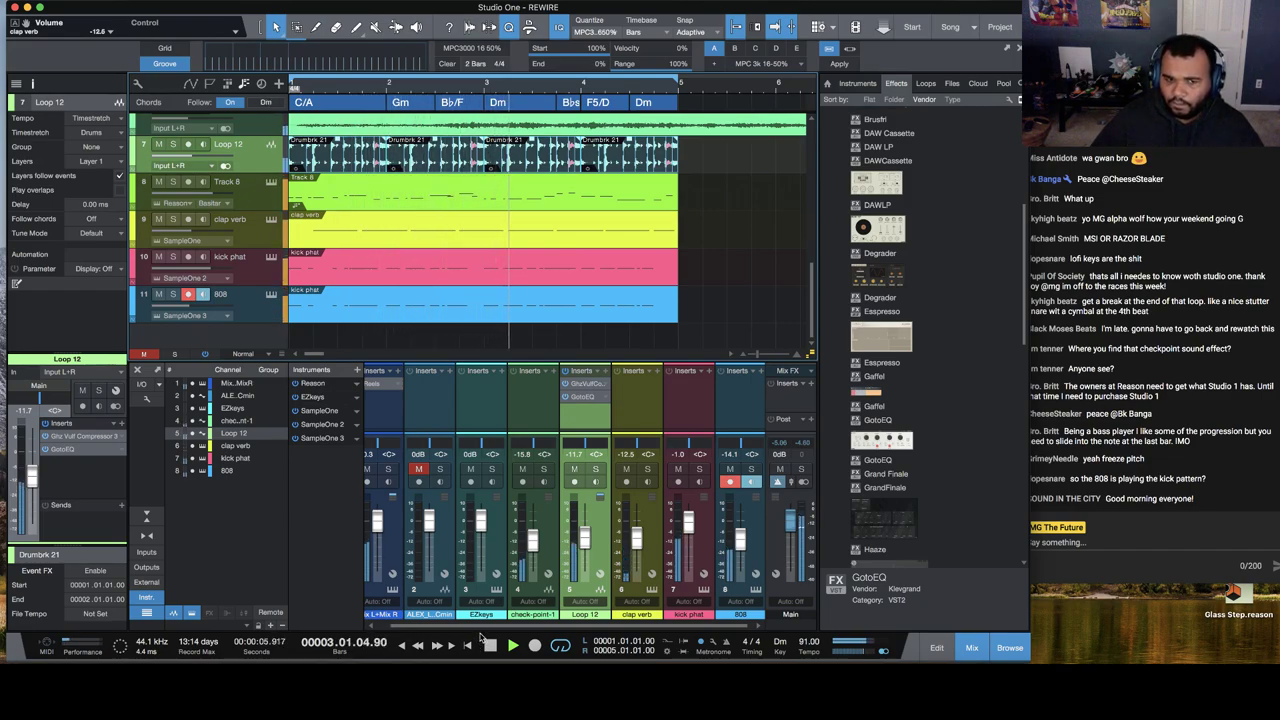
pyautogui.click(489, 645)
# Step: Try trimming the starts of the Drumbrk 21 clips on Loop 12 to position 1.01.02.00
pyautogui.click(266, 148)
pyautogui.press('Return')
pyautogui.press('e')
pyautogui.press('e')
pyautogui.press('e')
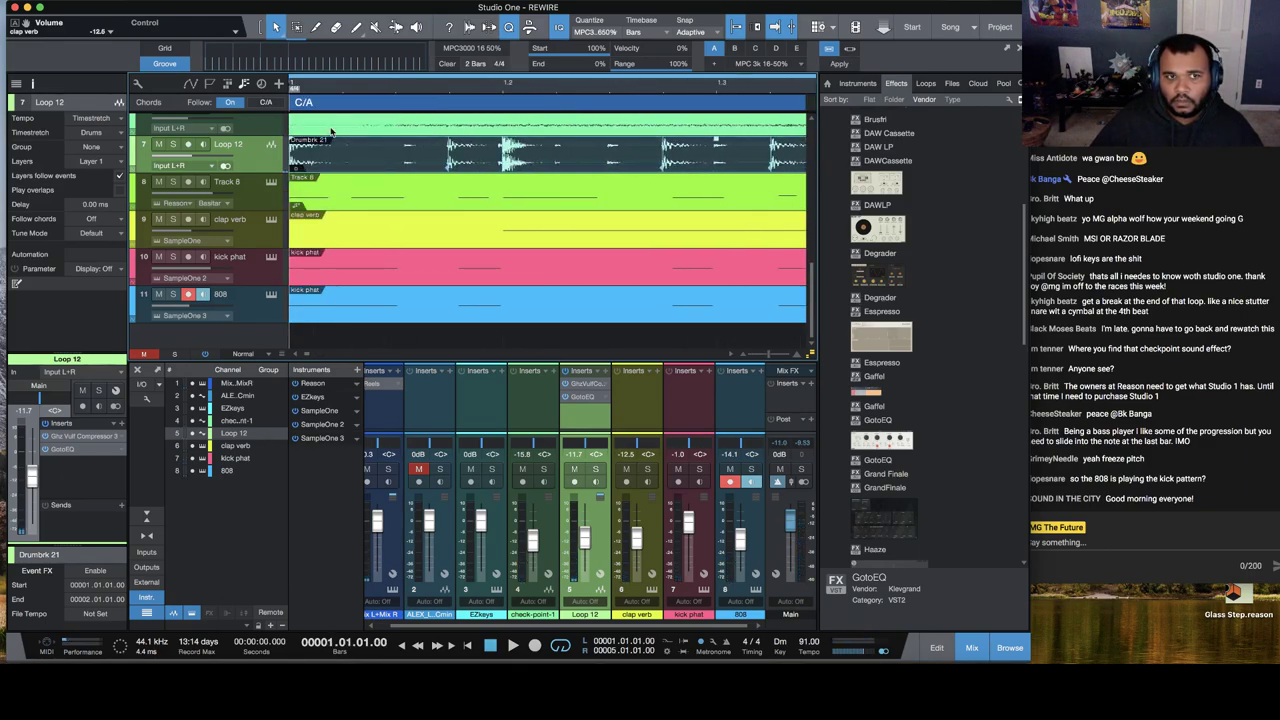
pyautogui.moveTo(286, 156); pyautogui.dragTo(372, 163)
pyautogui.click(360, 163)
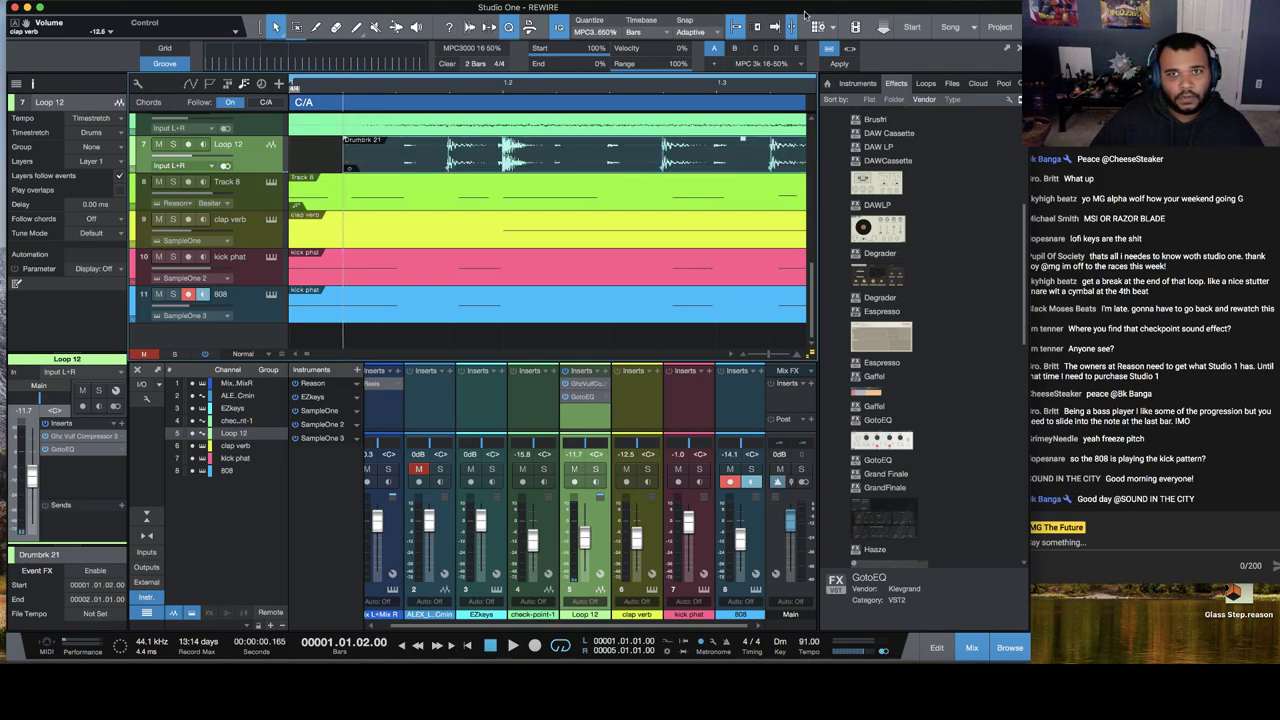
# Step: With snapping off, shift the Drumbrk 21 clips slightly later and extend their trimmed starts back to 1.01.01.15
pyautogui.click(791, 26)
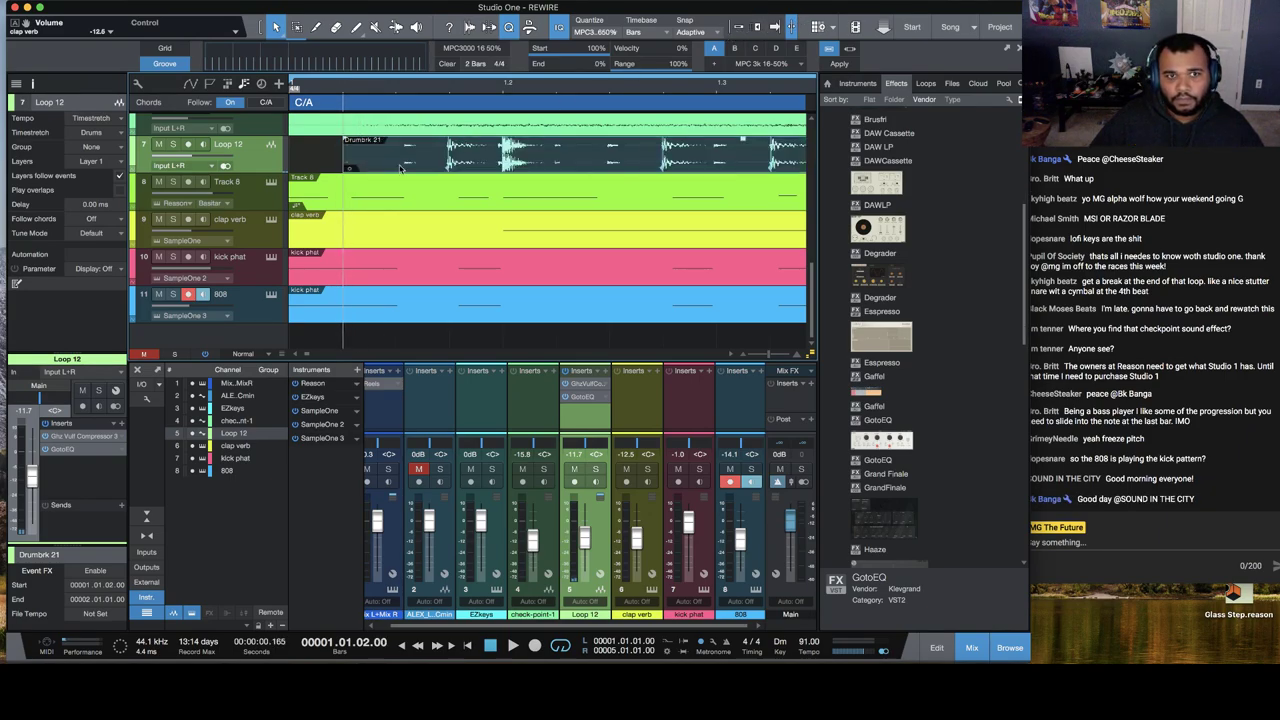
pyautogui.moveTo(390, 163); pyautogui.dragTo(396, 163)
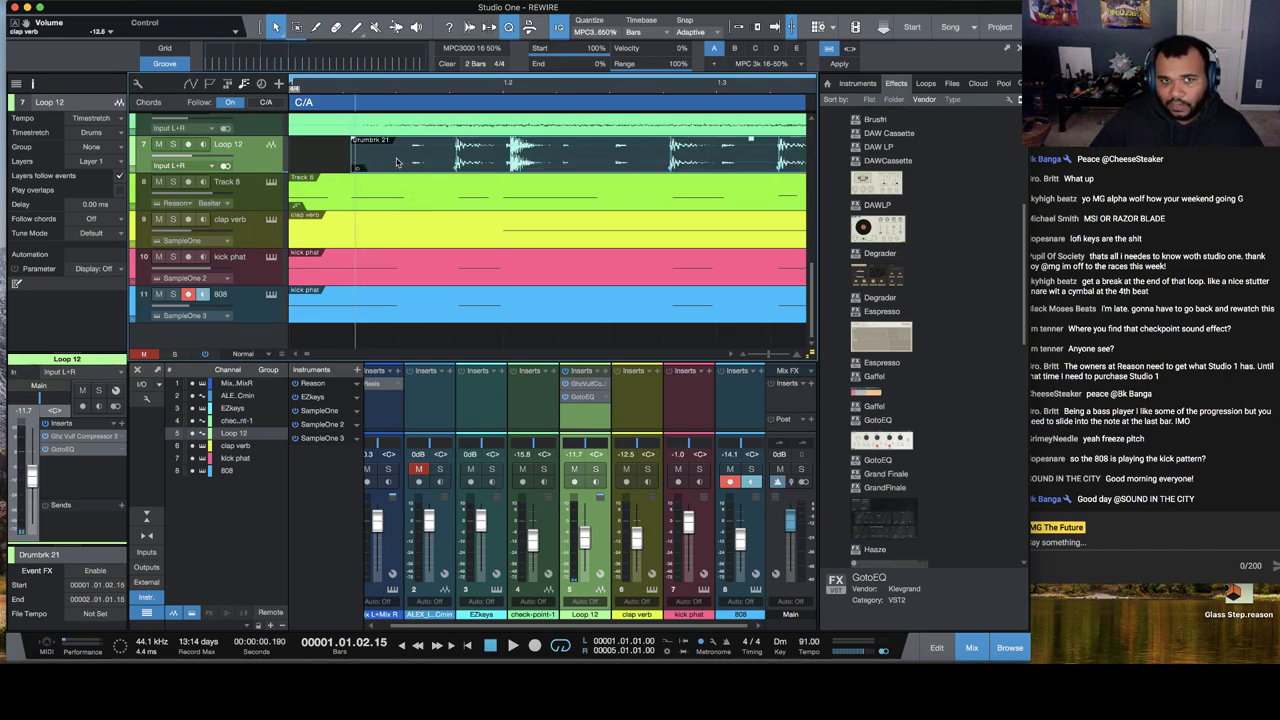
pyautogui.press('space')
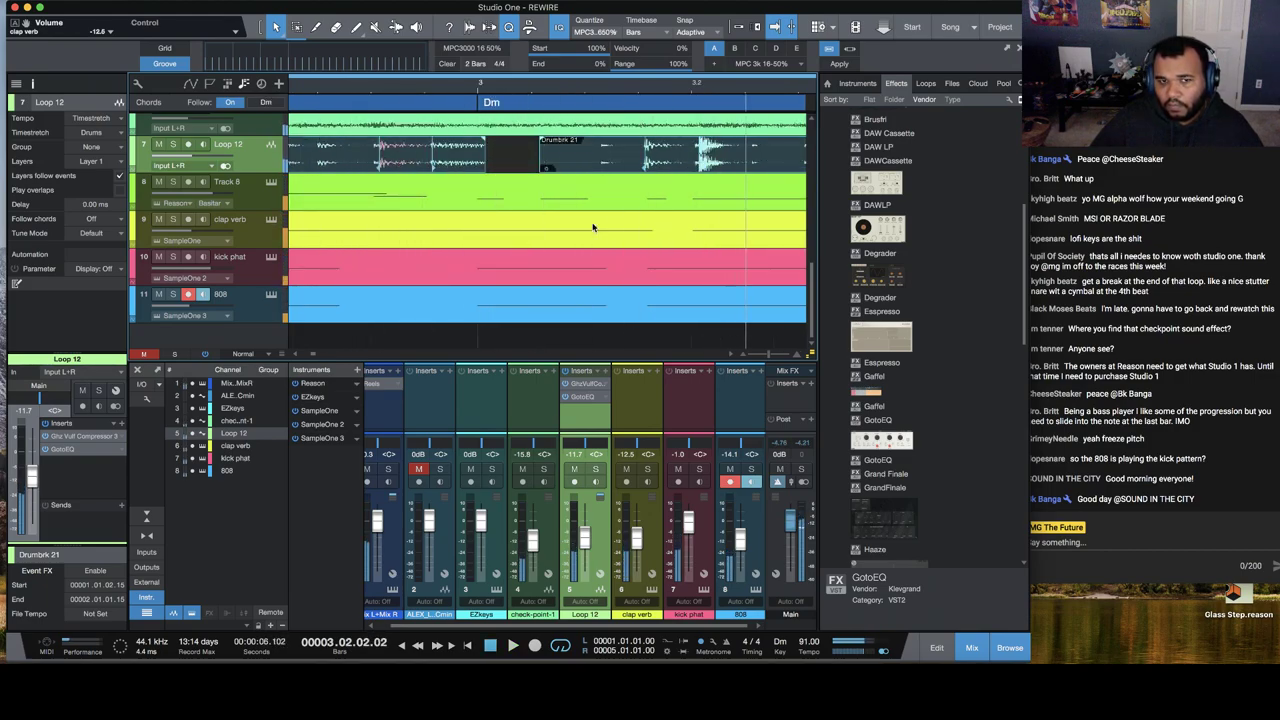
pyautogui.scroll(2, 585, 220)
pyautogui.scroll(1, 591, 222)
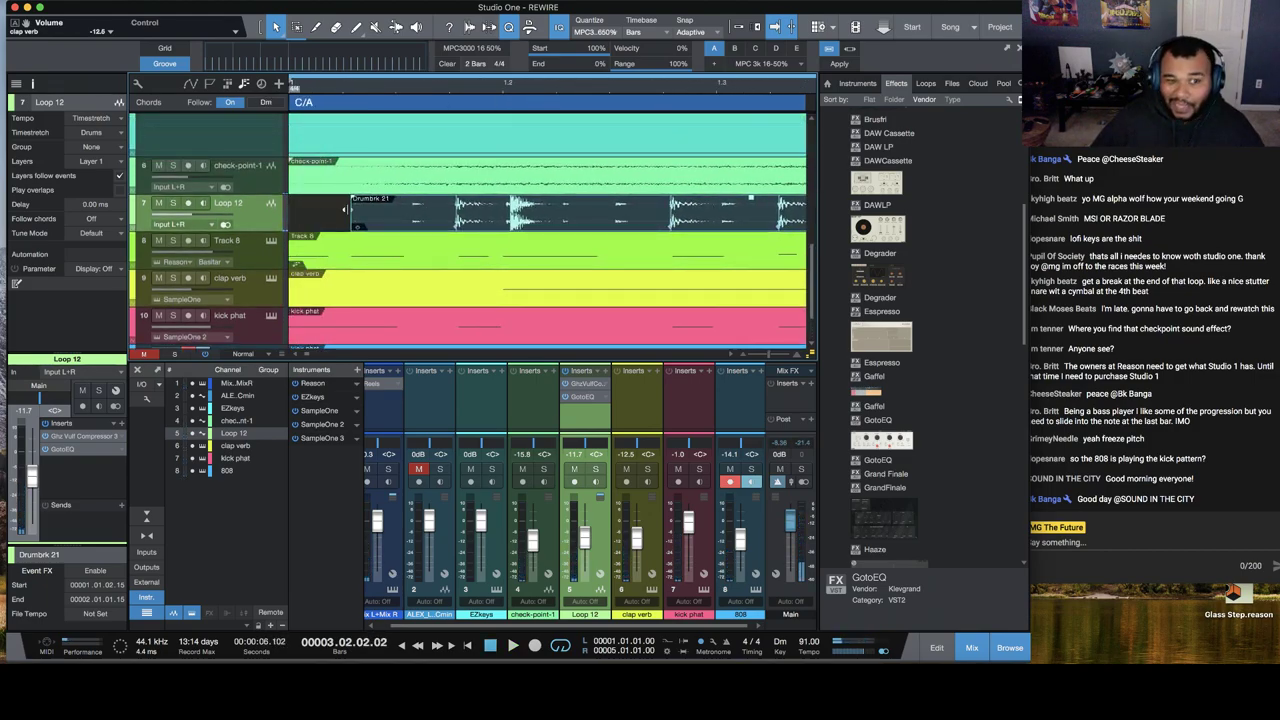
pyautogui.moveTo(350, 208); pyautogui.dragTo(296, 210)
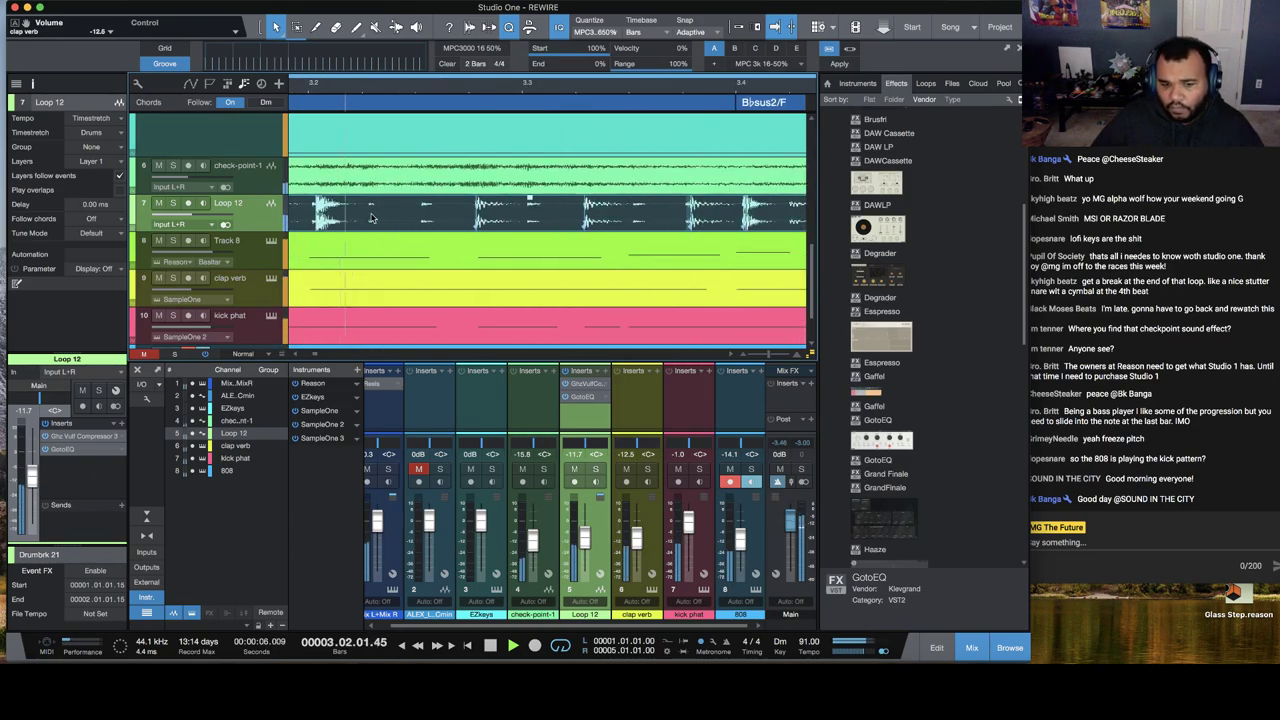
# Step: Lower the kick phat channel to -4.7 dB, check-point-1 to -22.3 dB and Loop 12 to -14.1 dB
pyautogui.moveTo(688, 521); pyautogui.dragTo(689, 530)
pyautogui.moveTo(532, 539); pyautogui.dragTo(584, 541)
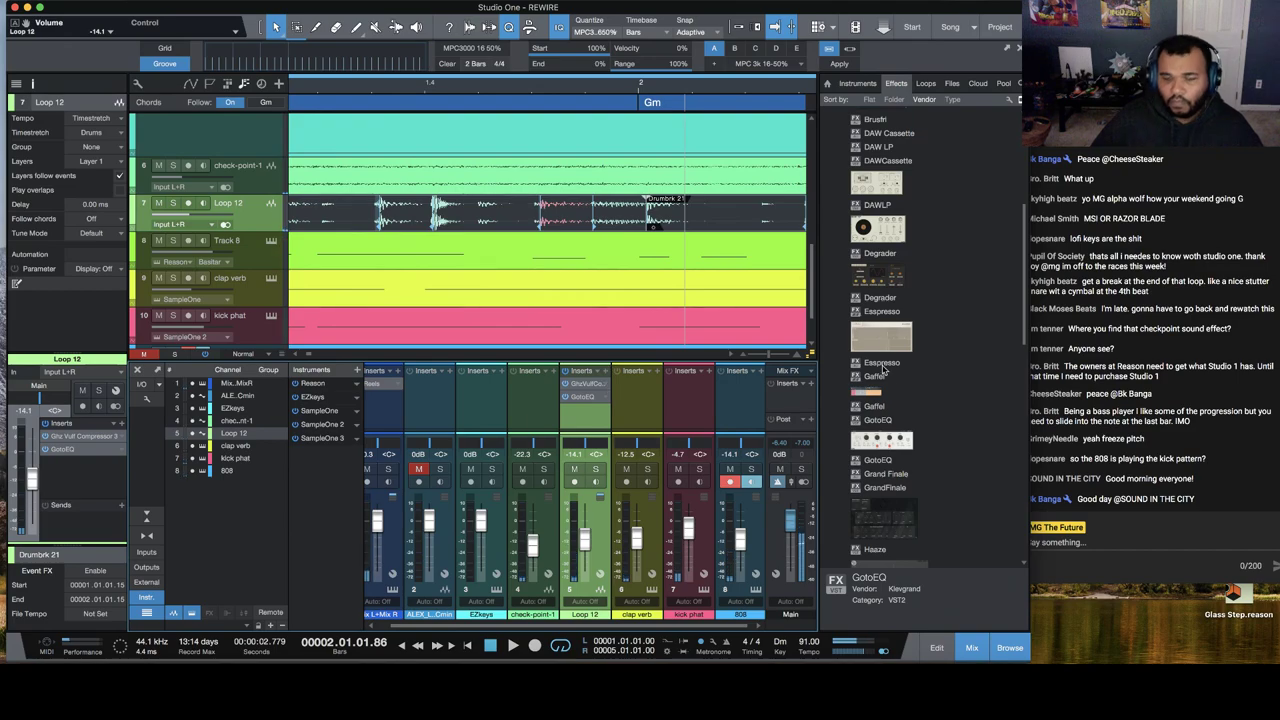
# Step: Insert the Klevgrand Kleverb effect on the Loop 12 channel with the Concrete Chamber preset, listen to it and close its window
pyautogui.scroll(-6, 903, 391)
pyautogui.moveTo(910, 316); pyautogui.dragTo(585, 410)
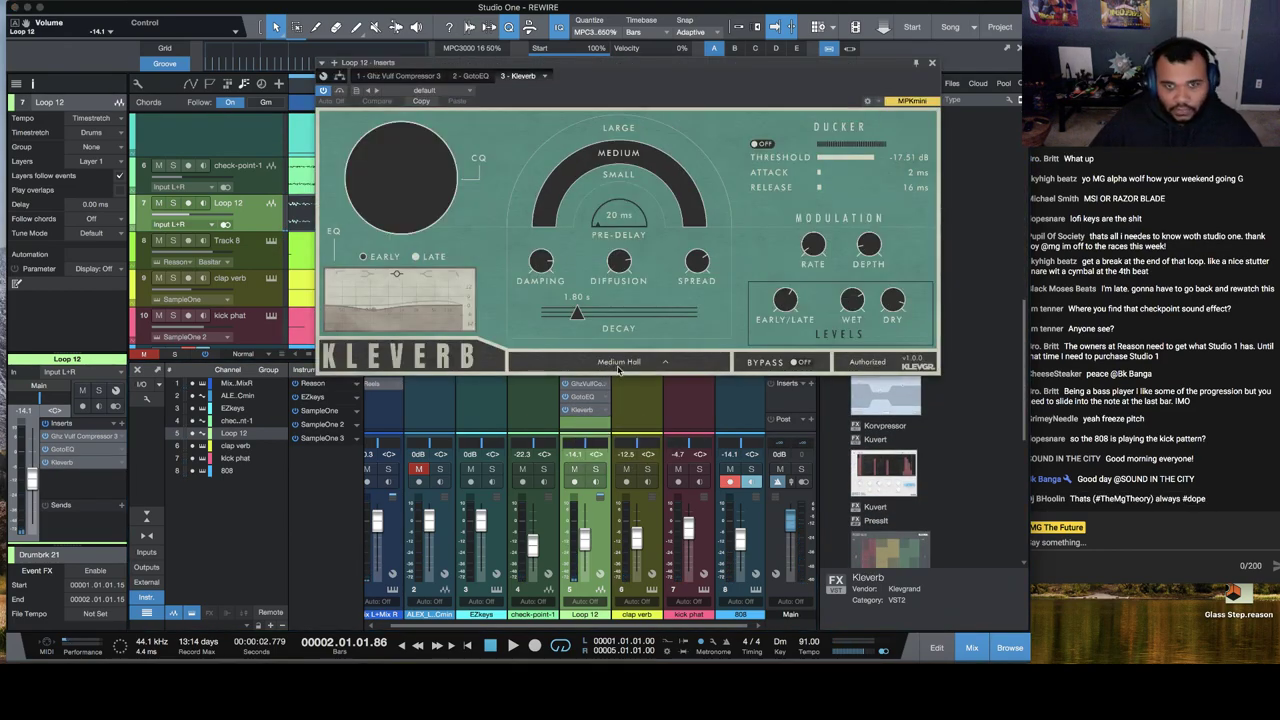
pyautogui.click(664, 366)
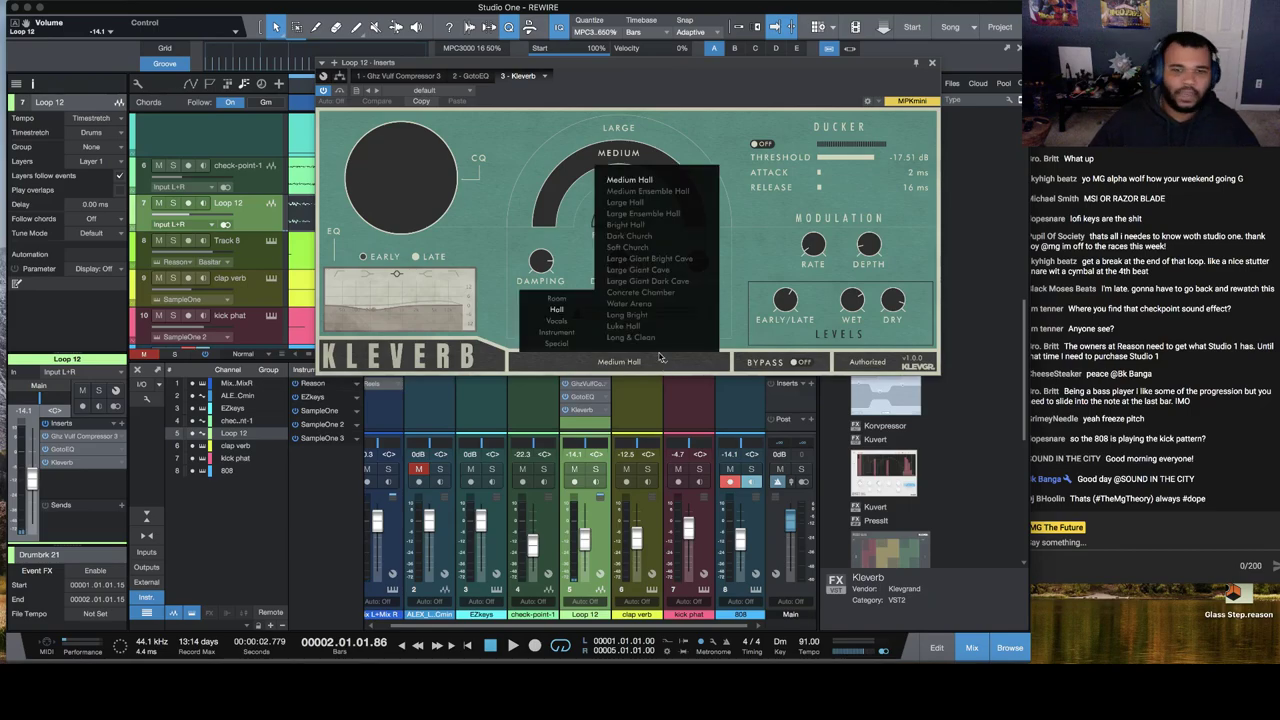
pyautogui.click(653, 293)
pyautogui.click(745, 263)
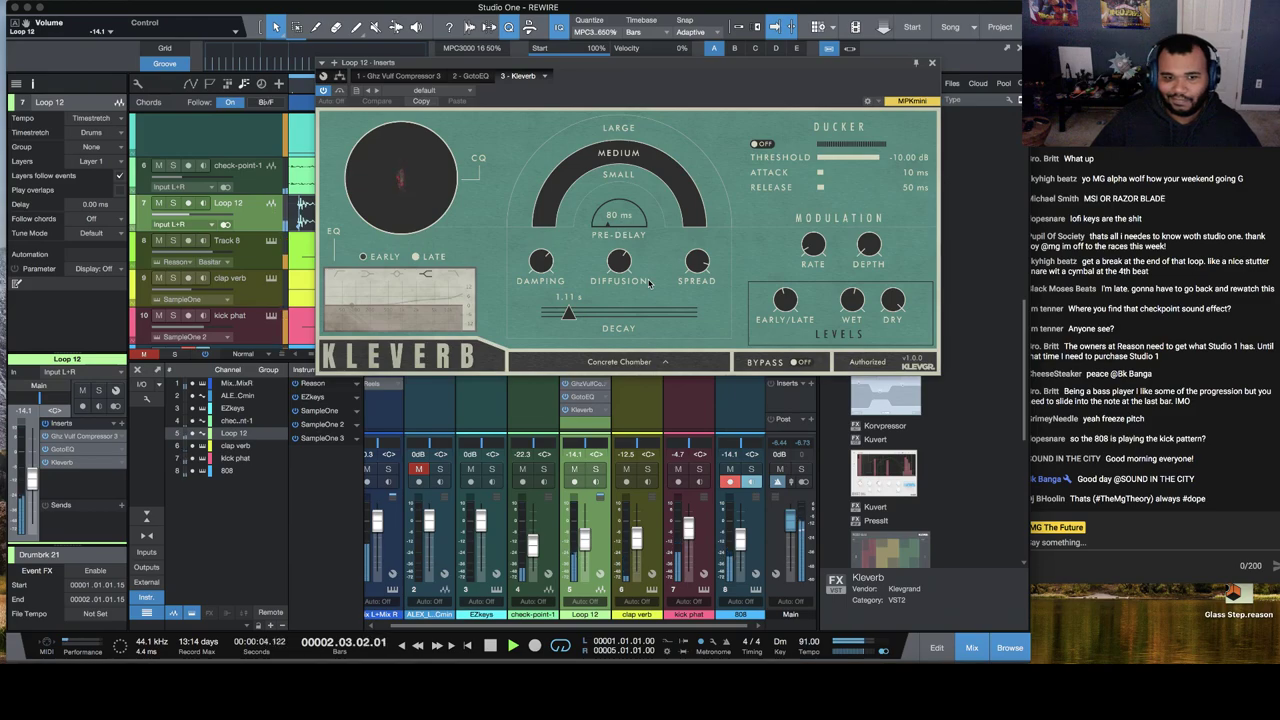
pyautogui.press('space')
pyautogui.click(932, 63)
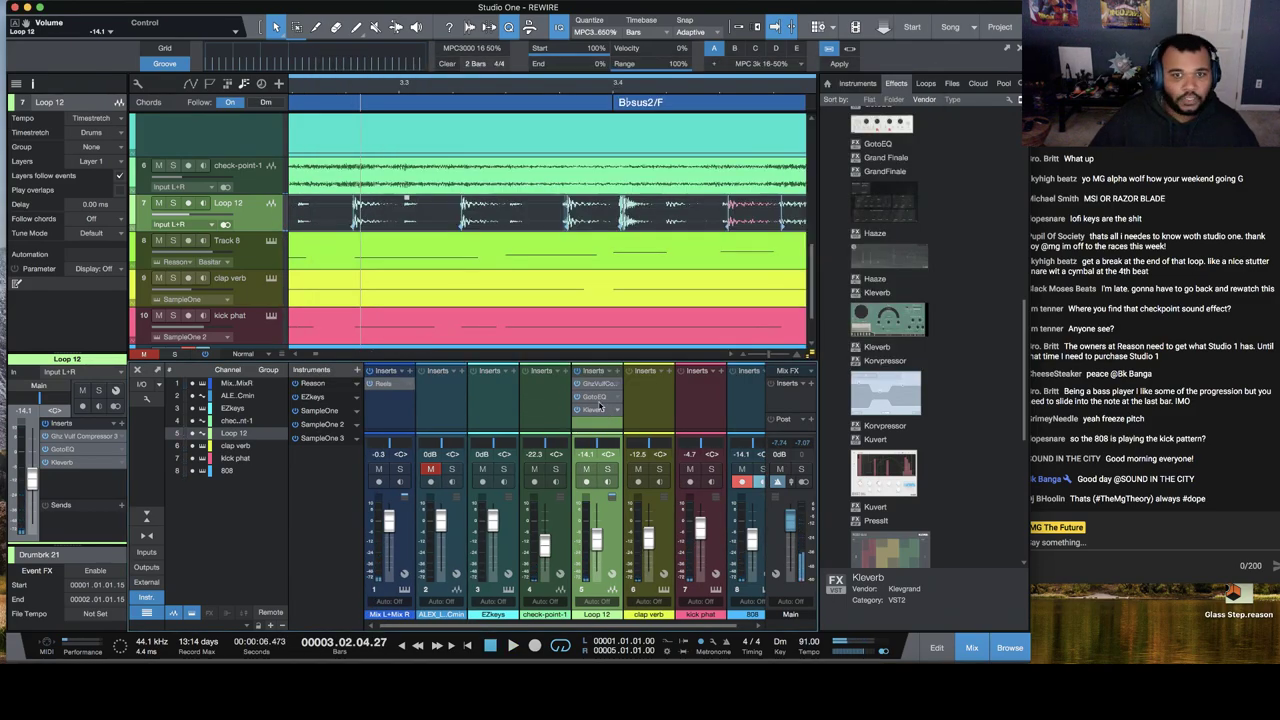
# Step: Copy Kleverb from Loop 12 to the Mix L+Mix R channel and choose its Long Bright hall preset after comparing Luke Hall
pyautogui.moveTo(594, 410); pyautogui.dragTo(403, 392)
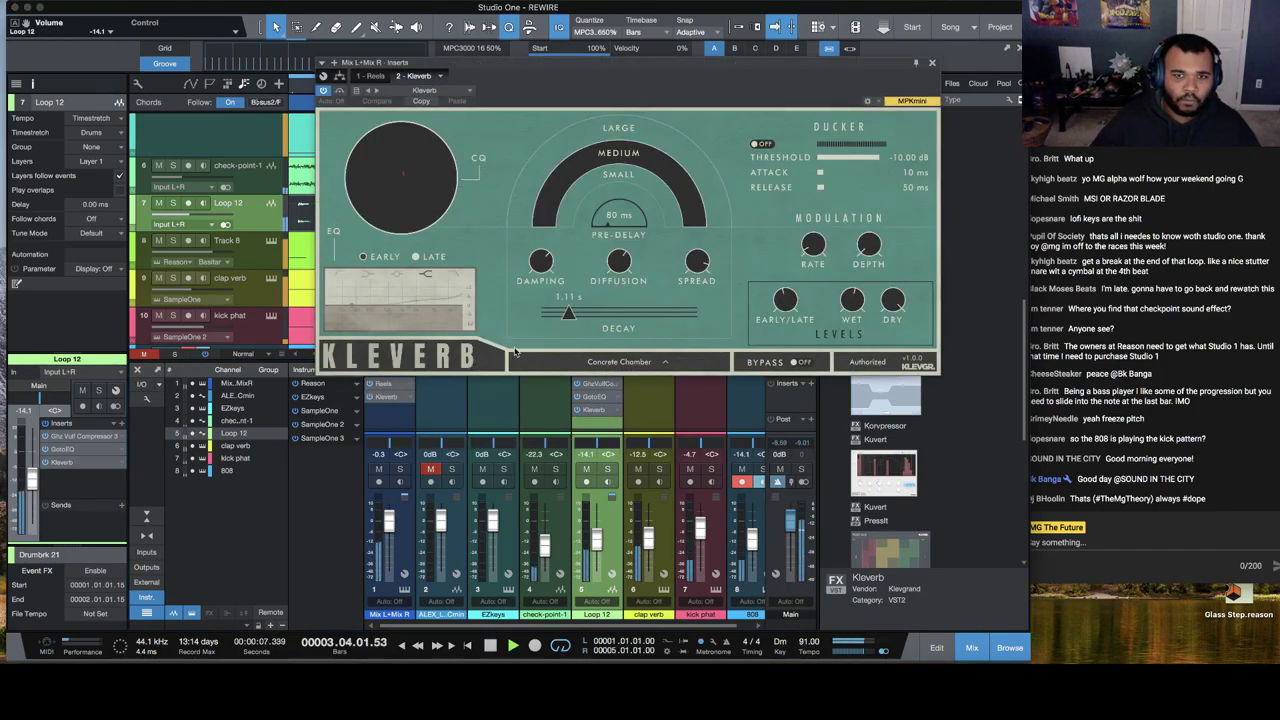
pyautogui.click(619, 361)
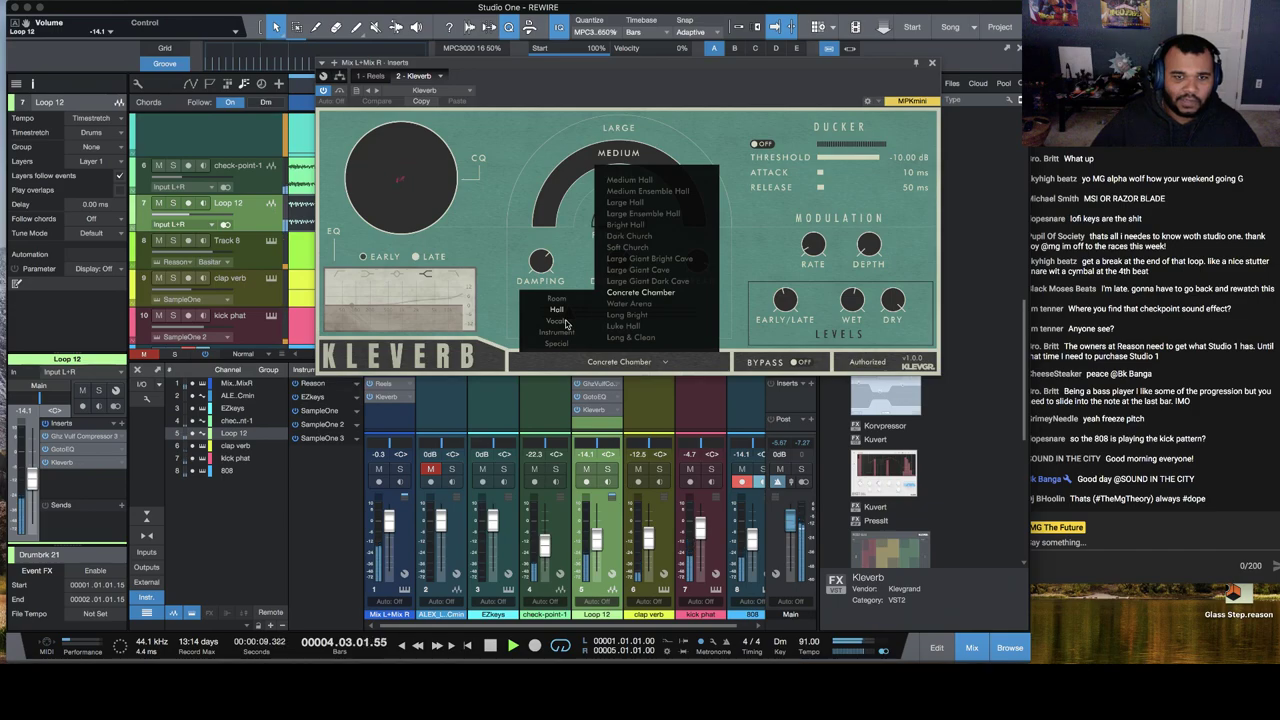
pyautogui.click(641, 316)
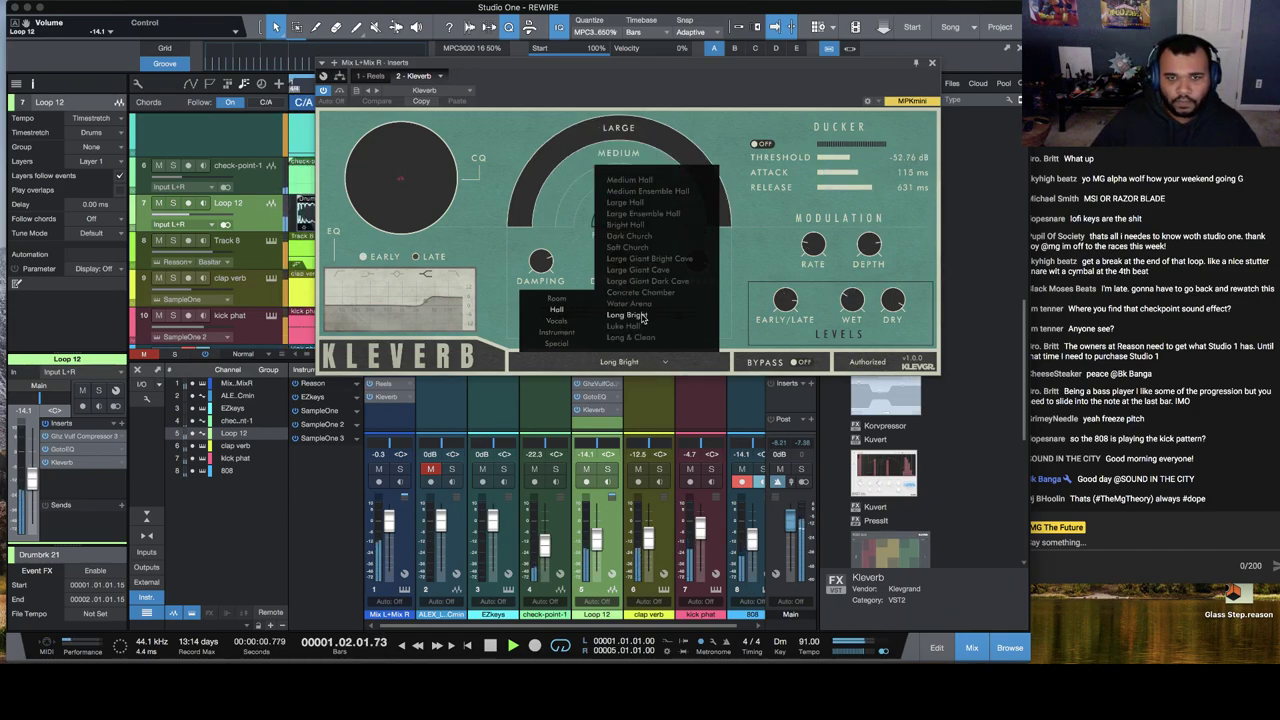
pyautogui.click(657, 327)
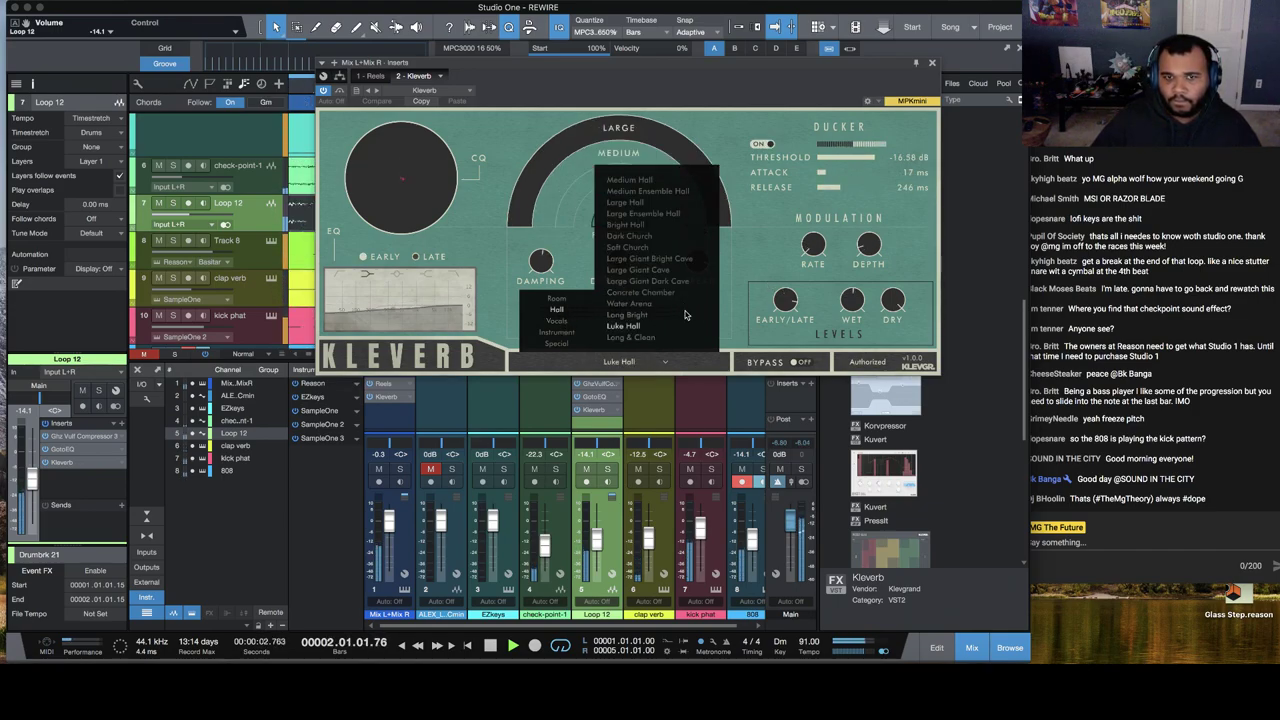
pyautogui.click(661, 315)
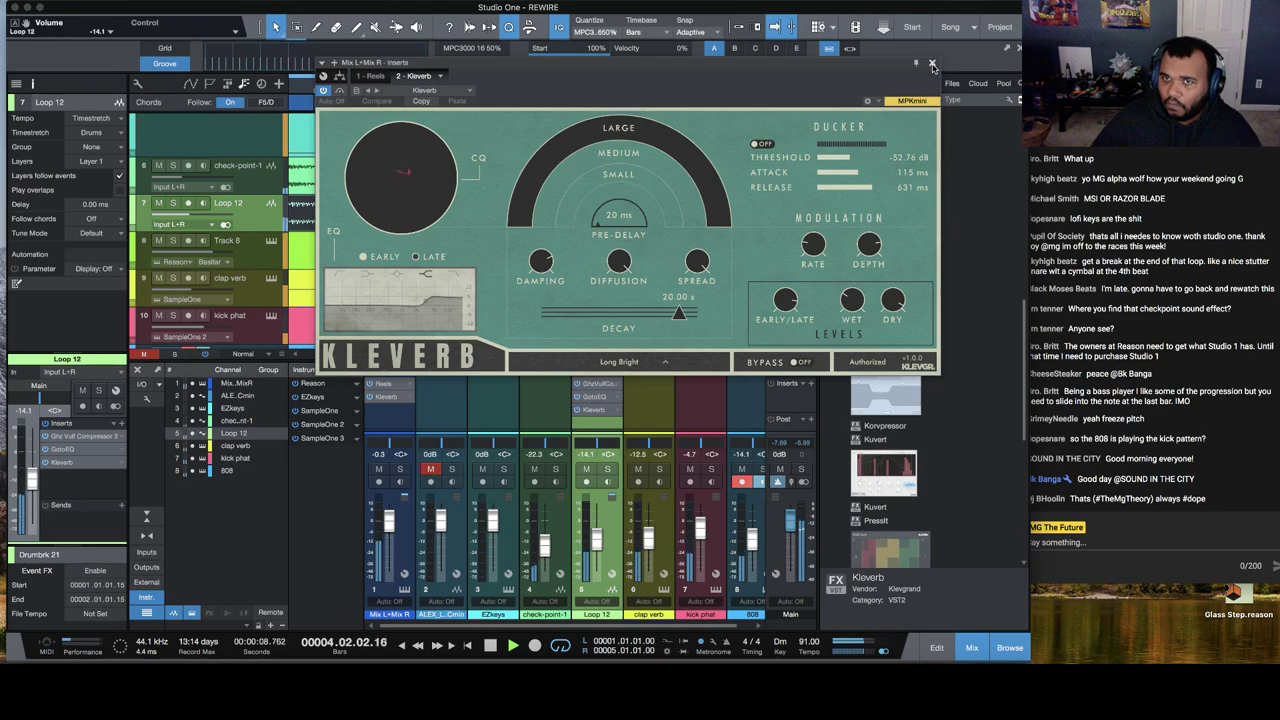
# Step: Enable the ducker in the Mix L+Mix R Kleverb with a -6.51 dB threshold, close the window and bypass Loop 12's Kleverb
pyautogui.click(760, 144)
pyautogui.moveTo(828, 159); pyautogui.dragTo(851, 160)
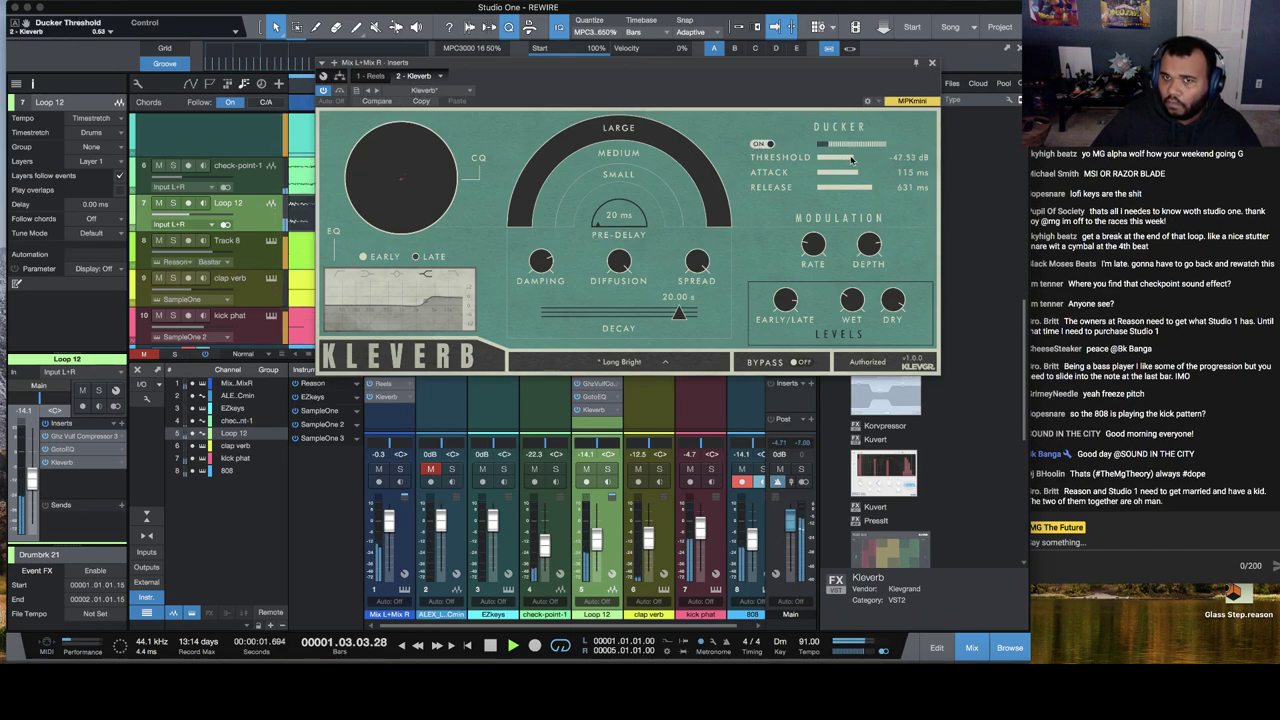
pyautogui.click(932, 64)
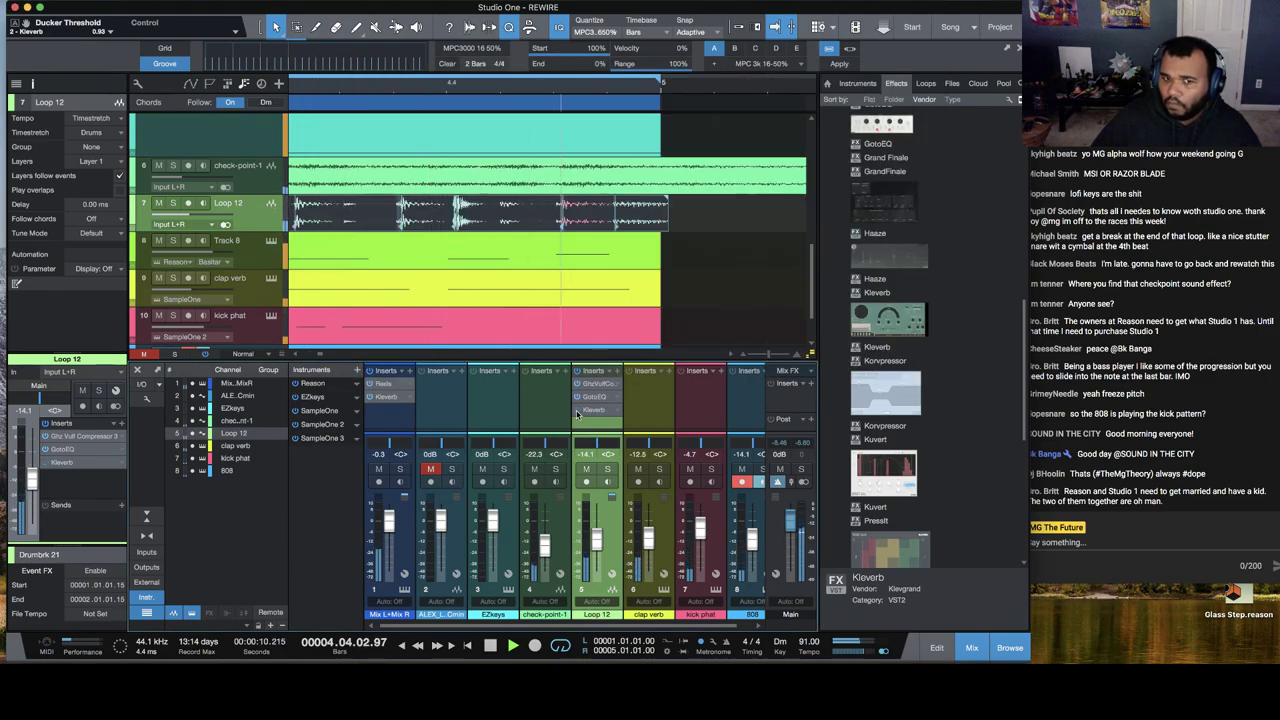
# Step: In the Mix L+Mix R Kleverb, set the decay to 10.44 s and the wet level to 0.37, with the channel at -0.6 dB
pyautogui.moveTo(395, 530); pyautogui.dragTo(395, 537)
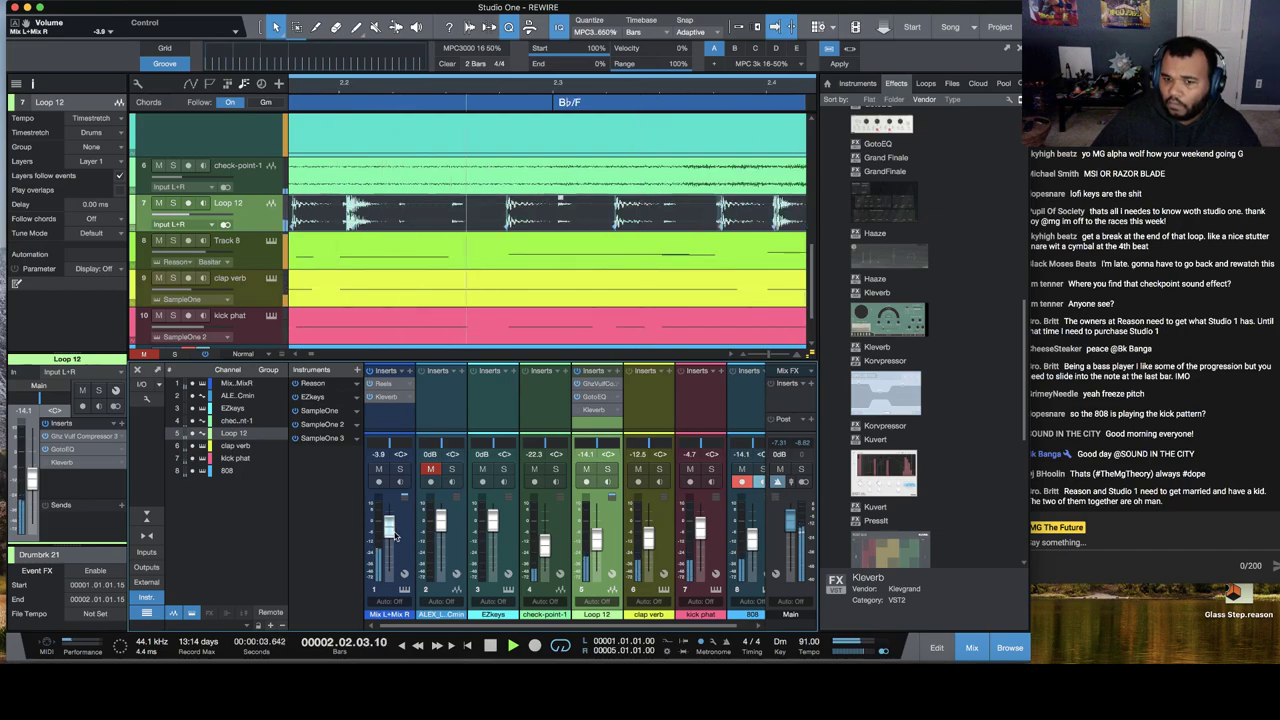
pyautogui.click(386, 396)
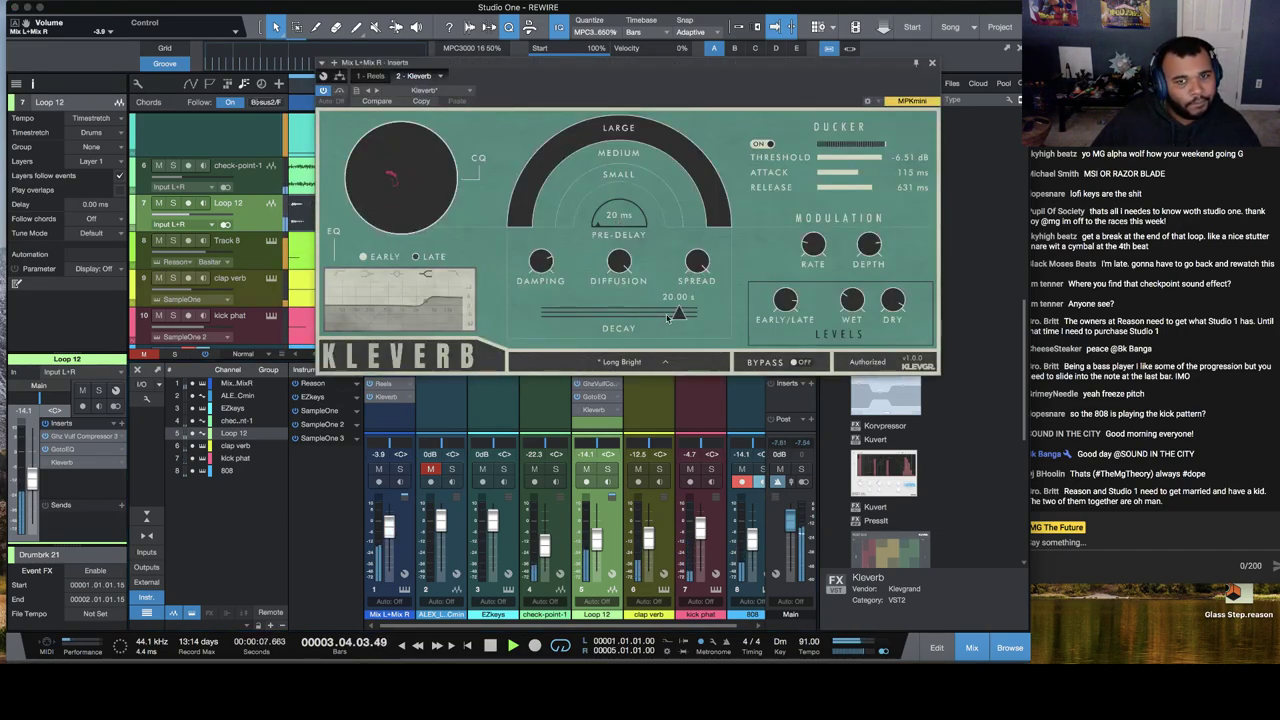
pyautogui.moveTo(680, 315); pyautogui.dragTo(631, 326)
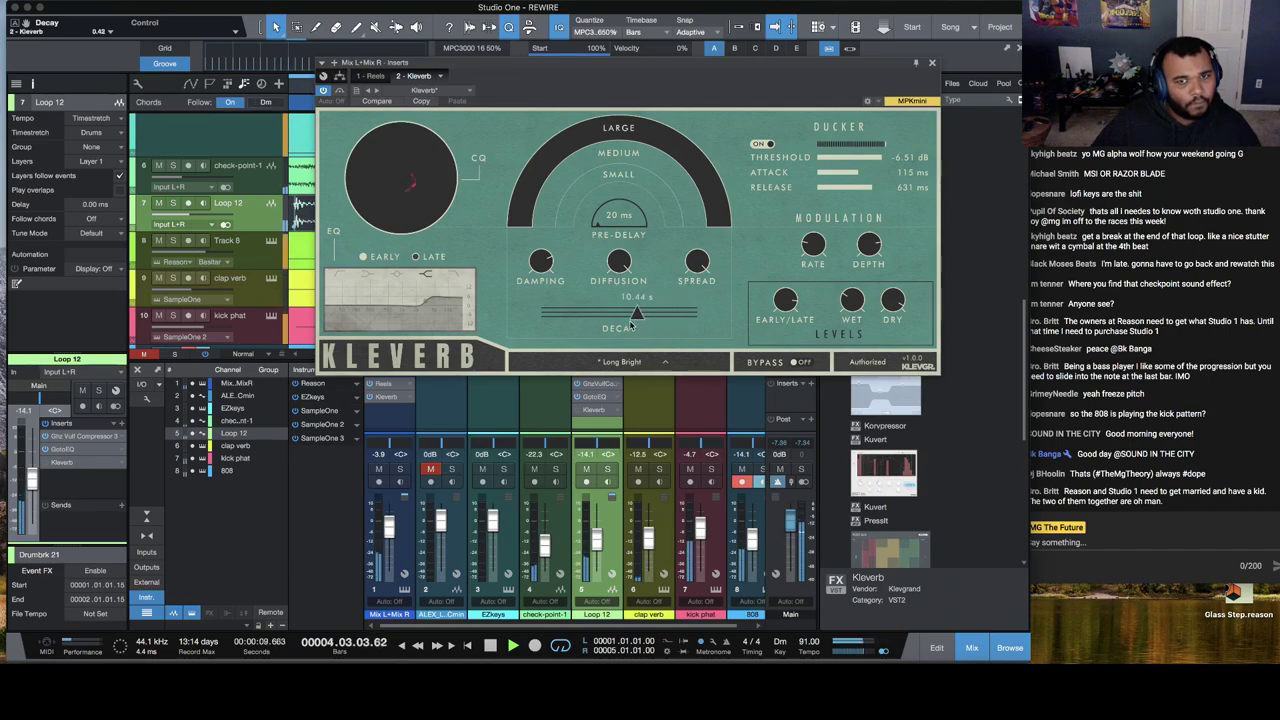
pyautogui.moveTo(398, 535); pyautogui.dragTo(394, 526)
pyautogui.click(858, 308)
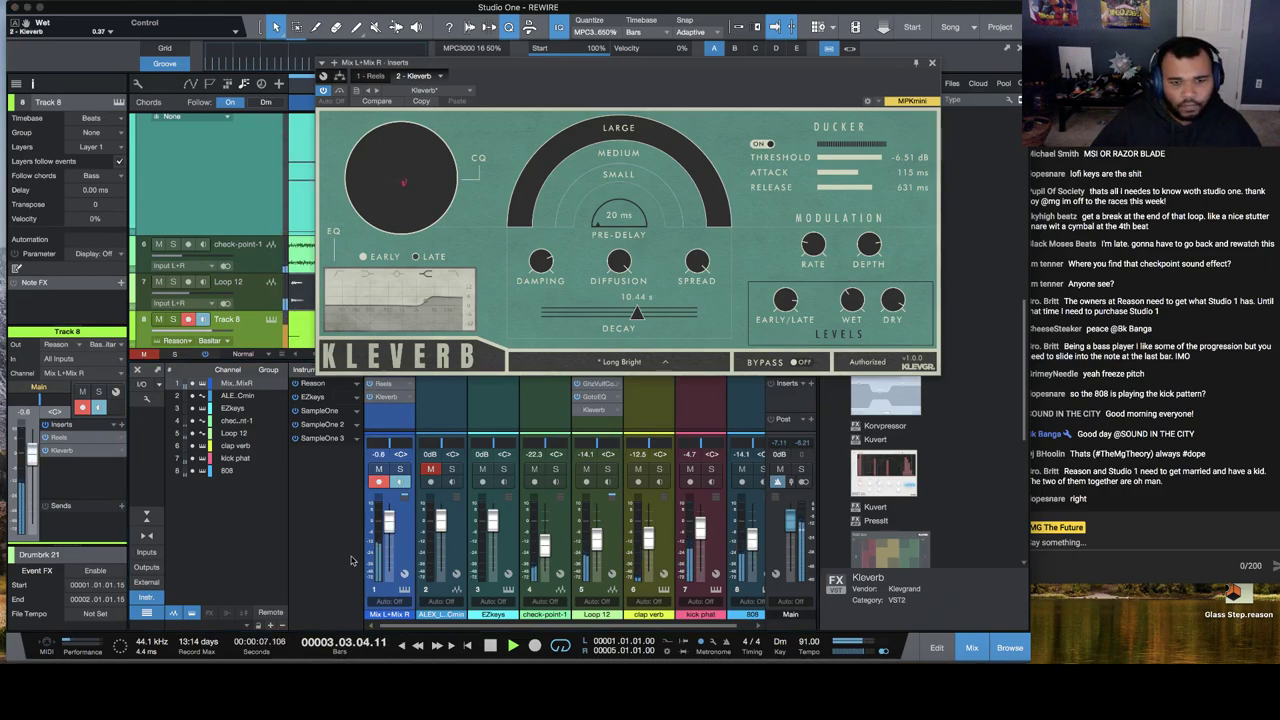
# Step: Close the Kleverb window and set the Mix L+Mix R channel volume to -2.7 dB
pyautogui.moveTo(396, 524); pyautogui.dragTo(389, 529)
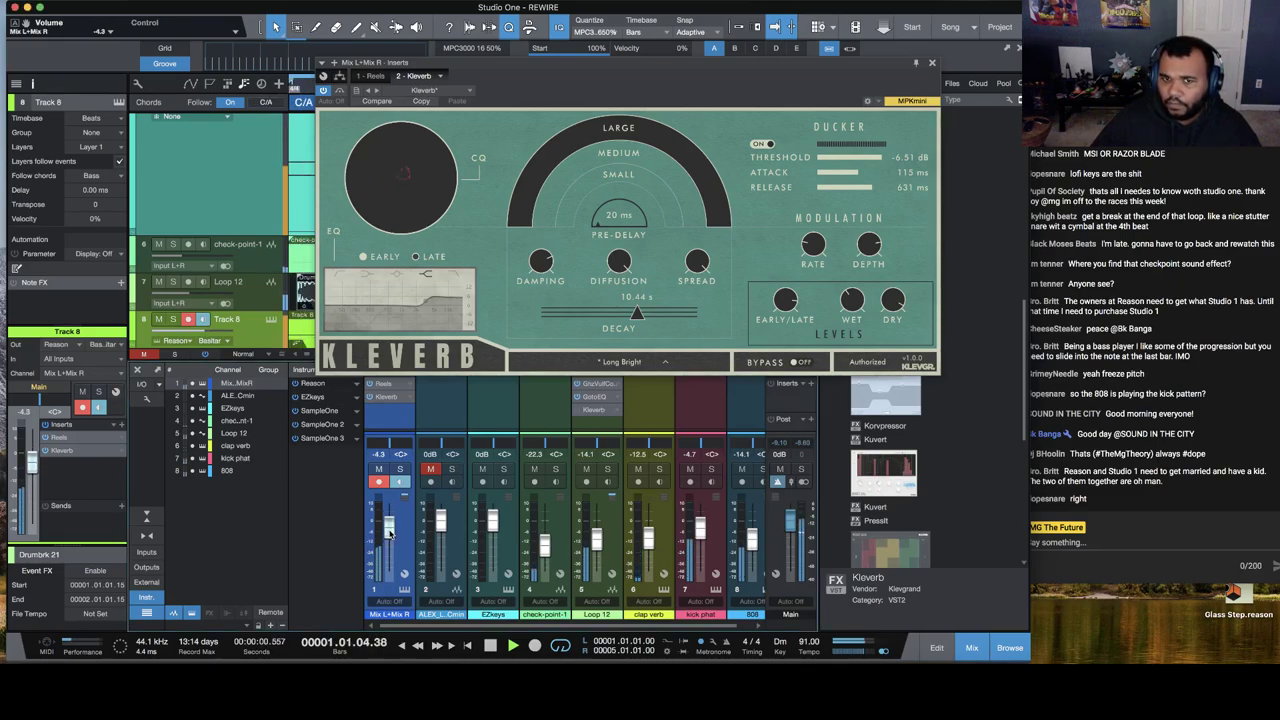
pyautogui.click(932, 62)
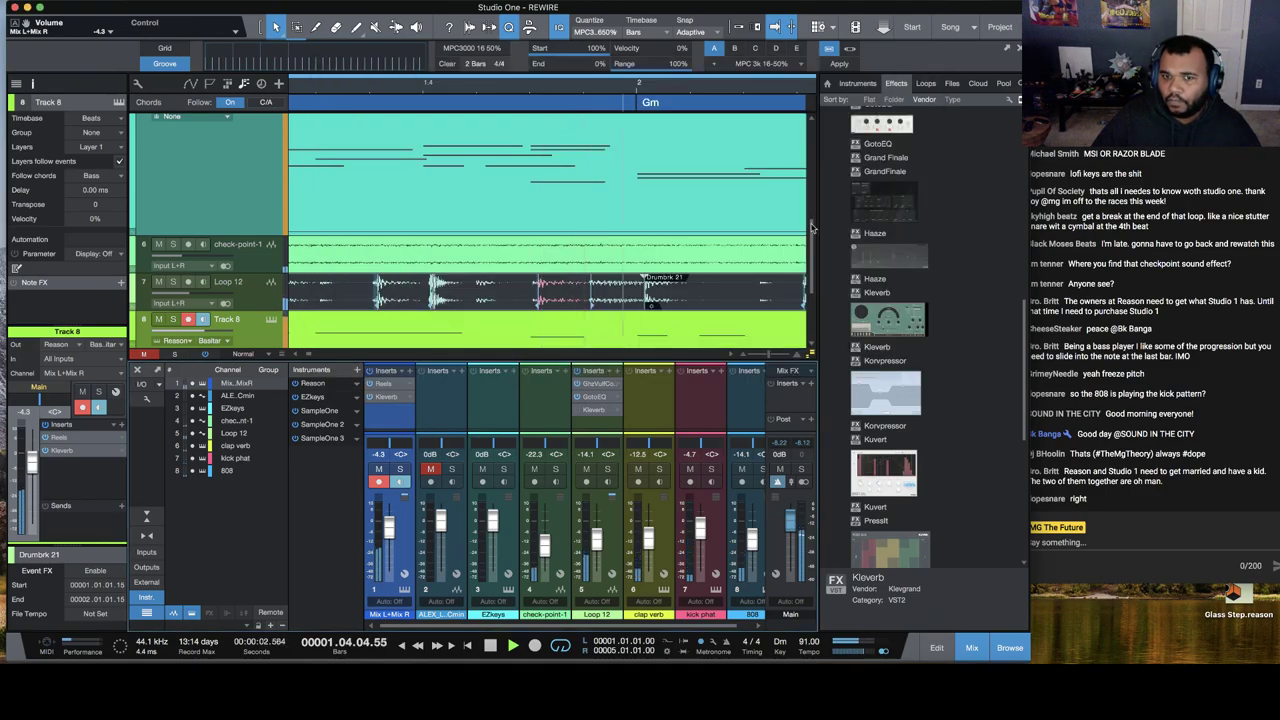
pyautogui.moveTo(389, 532); pyautogui.dragTo(391, 533)
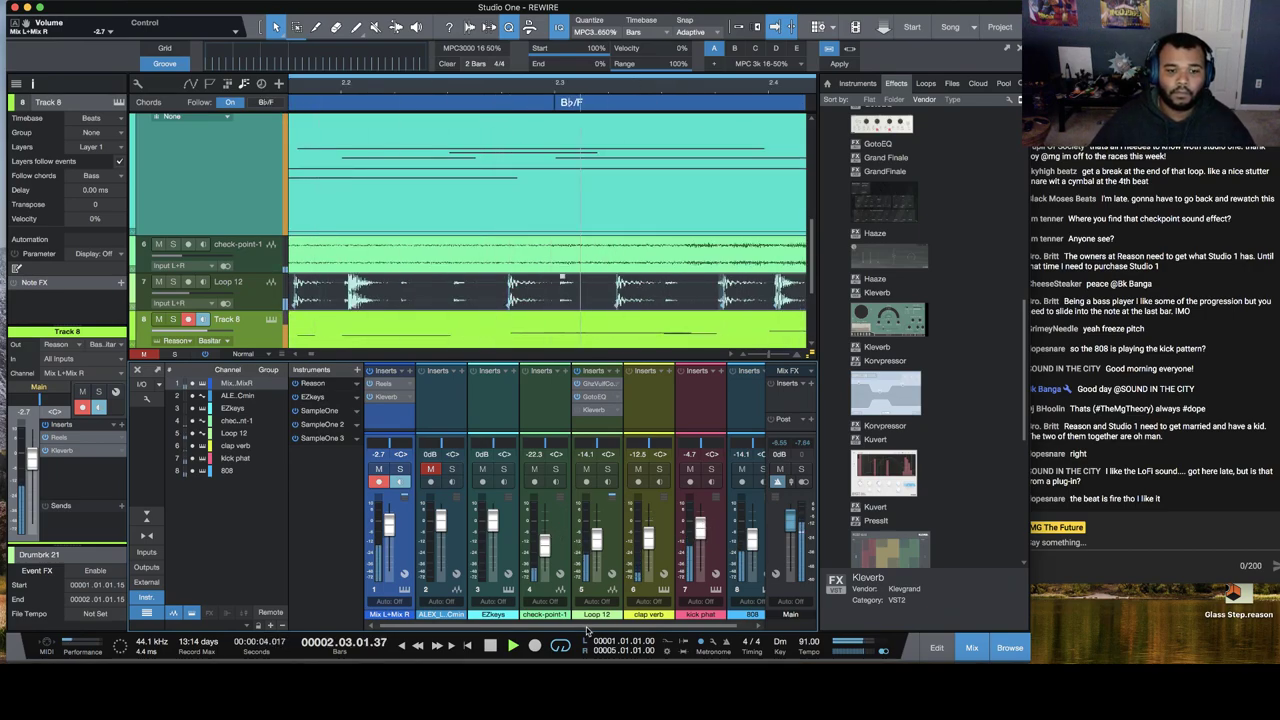
pyautogui.moveTo(674, 628); pyautogui.dragTo(566, 626)
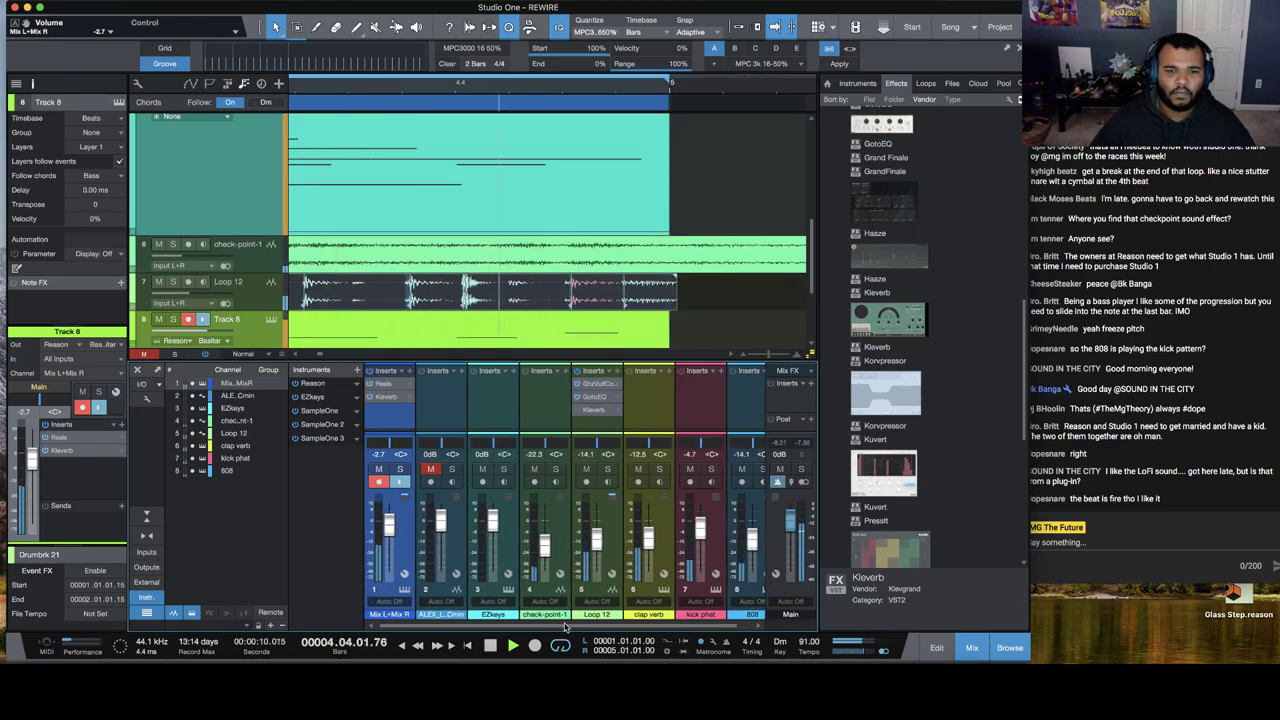
pyautogui.scroll(5, 569, 273)
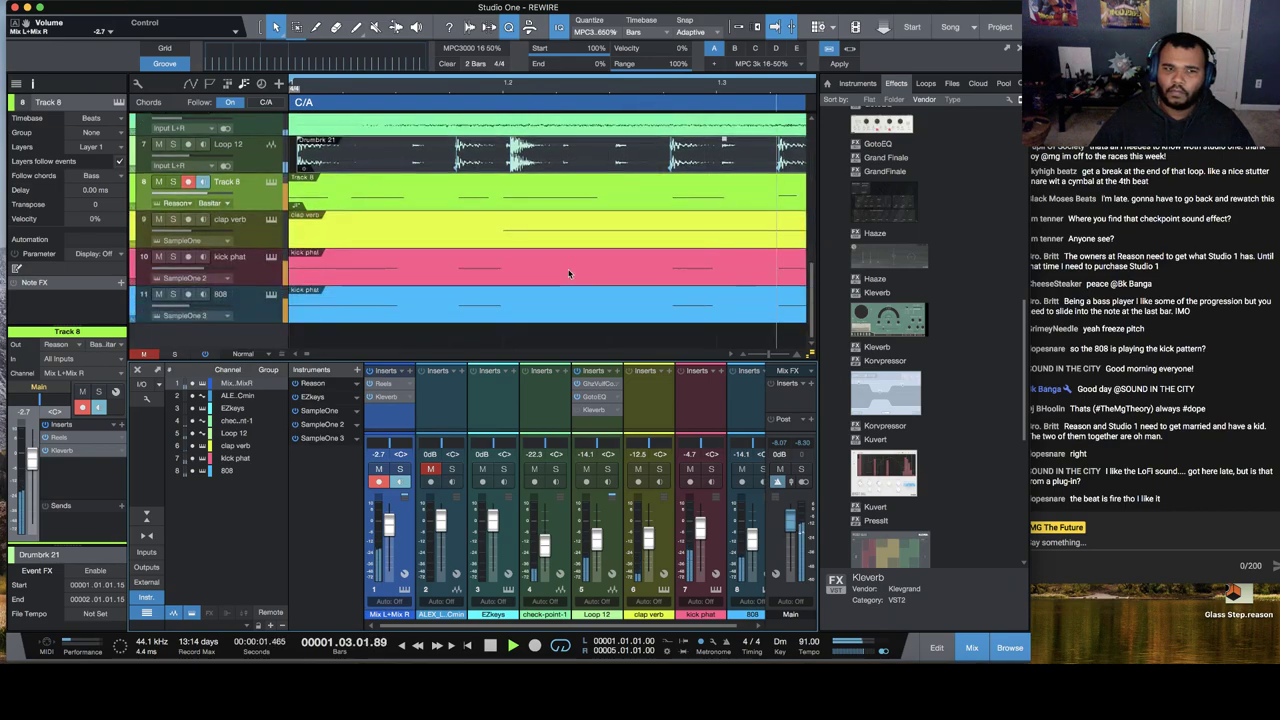
pyautogui.scroll(-5, 569, 273)
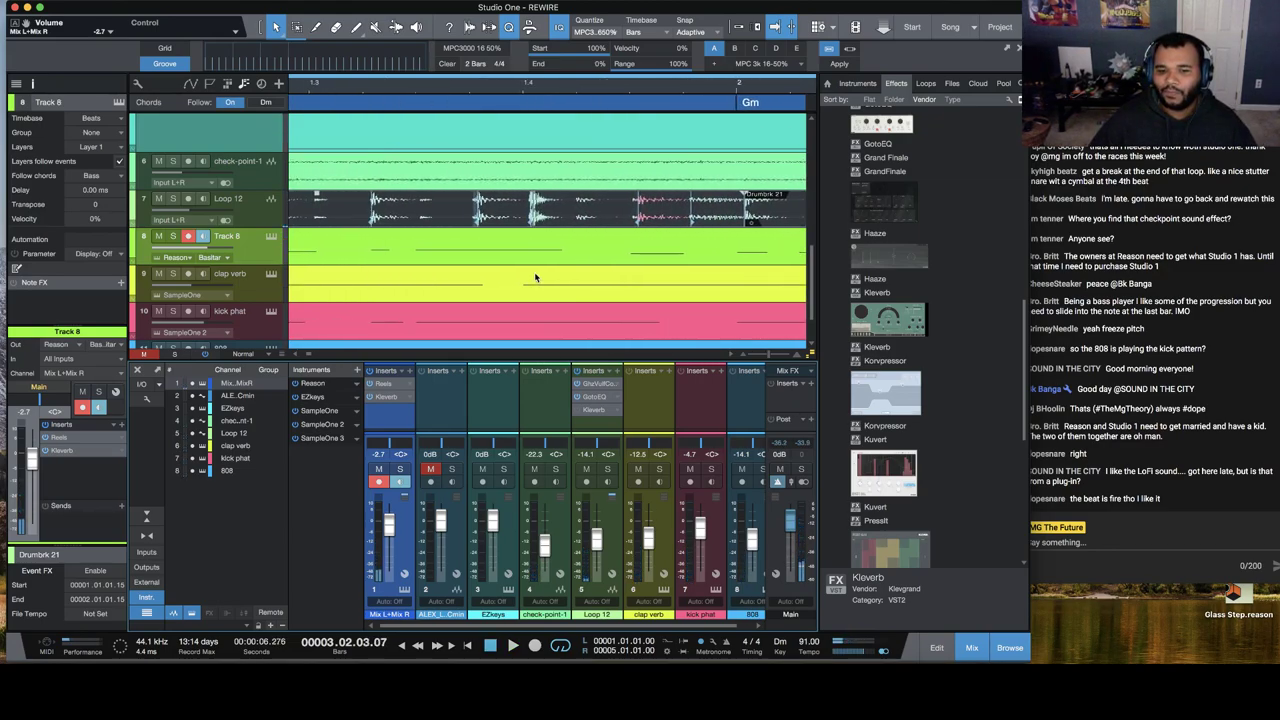
pyautogui.scroll(5, 535, 277)
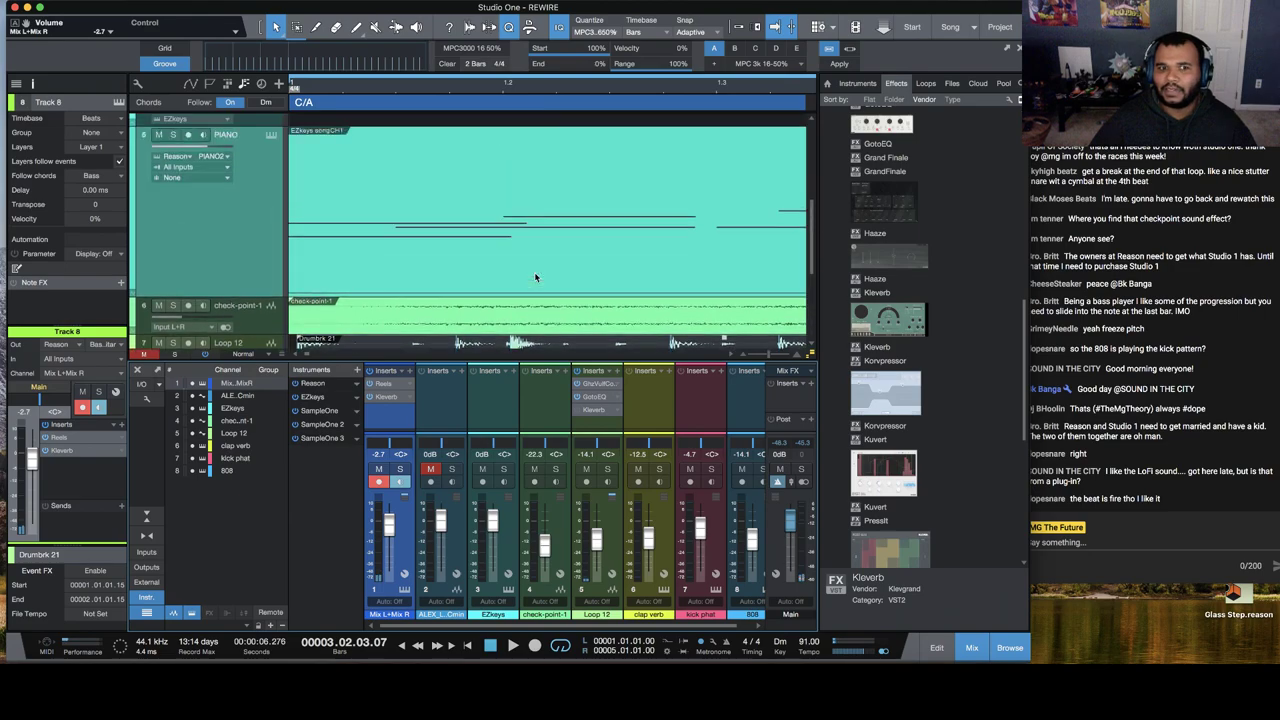
pyautogui.scroll(-4, 535, 277)
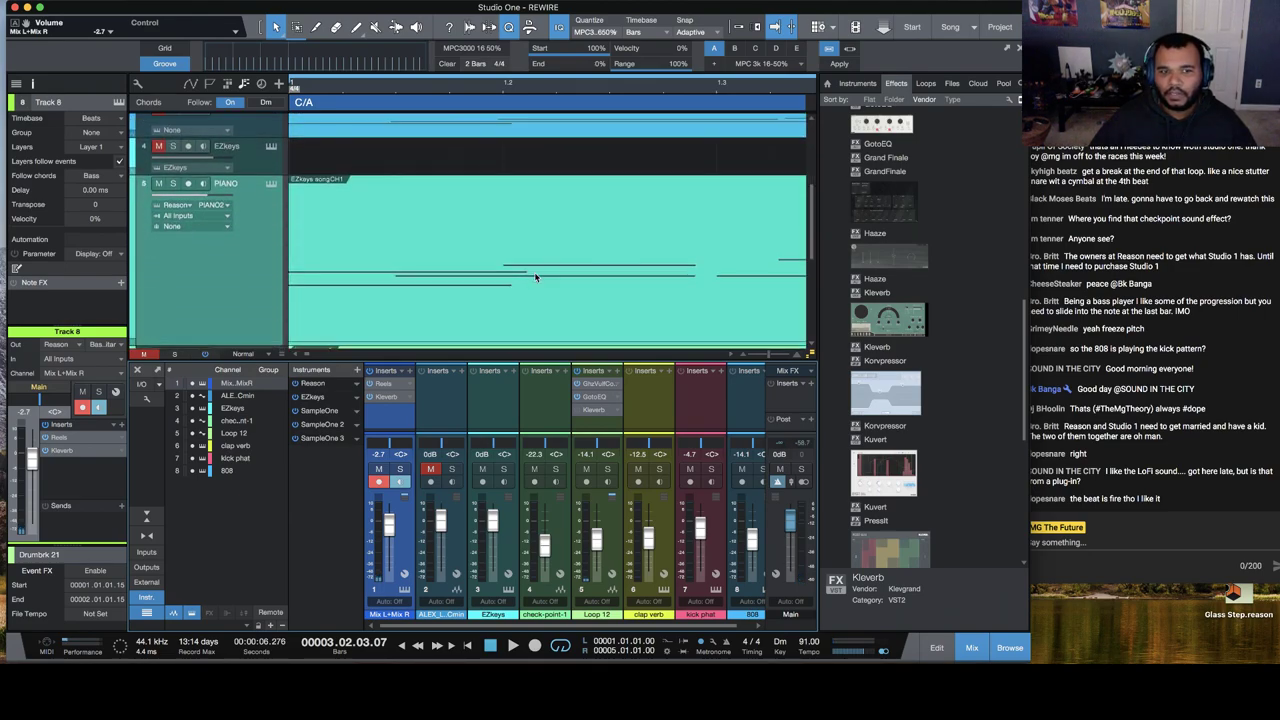
# Step: Examine the track lanes from Reason down to 808 while playing back the four-bar loop
pyautogui.scroll(-5, 535, 277)
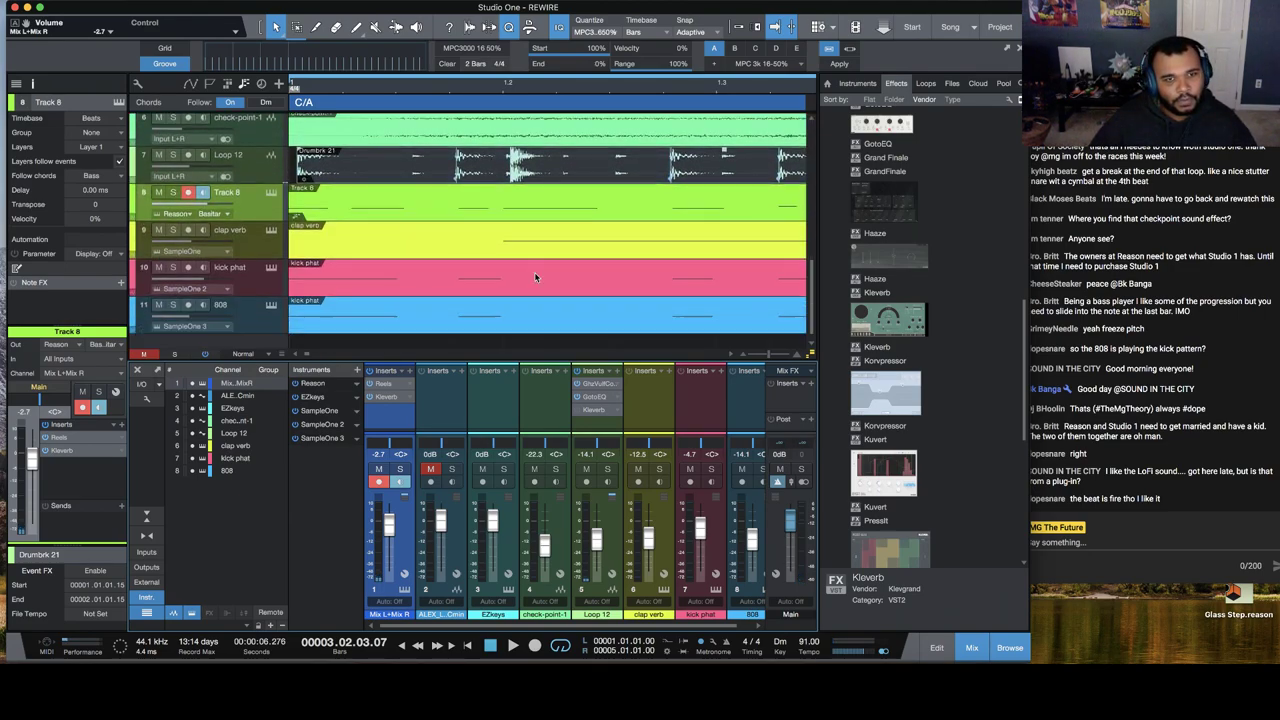
pyautogui.scroll(5, 535, 277)
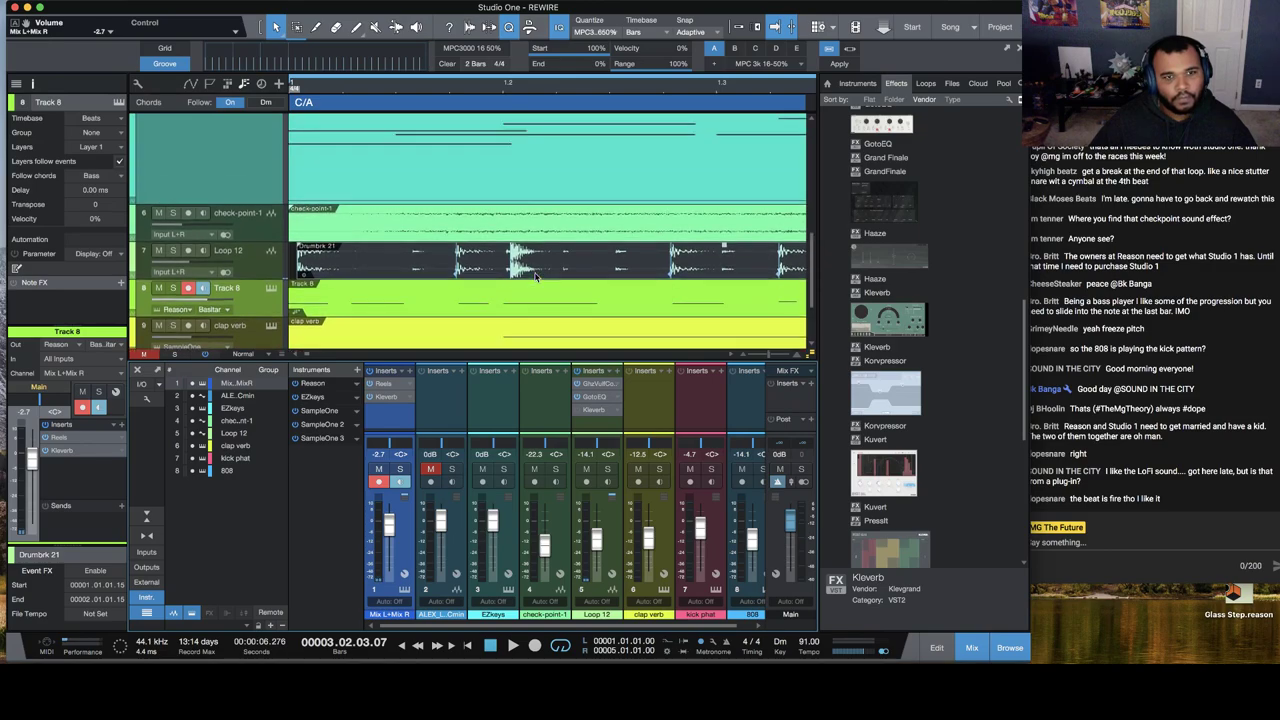
pyautogui.scroll(5, 535, 277)
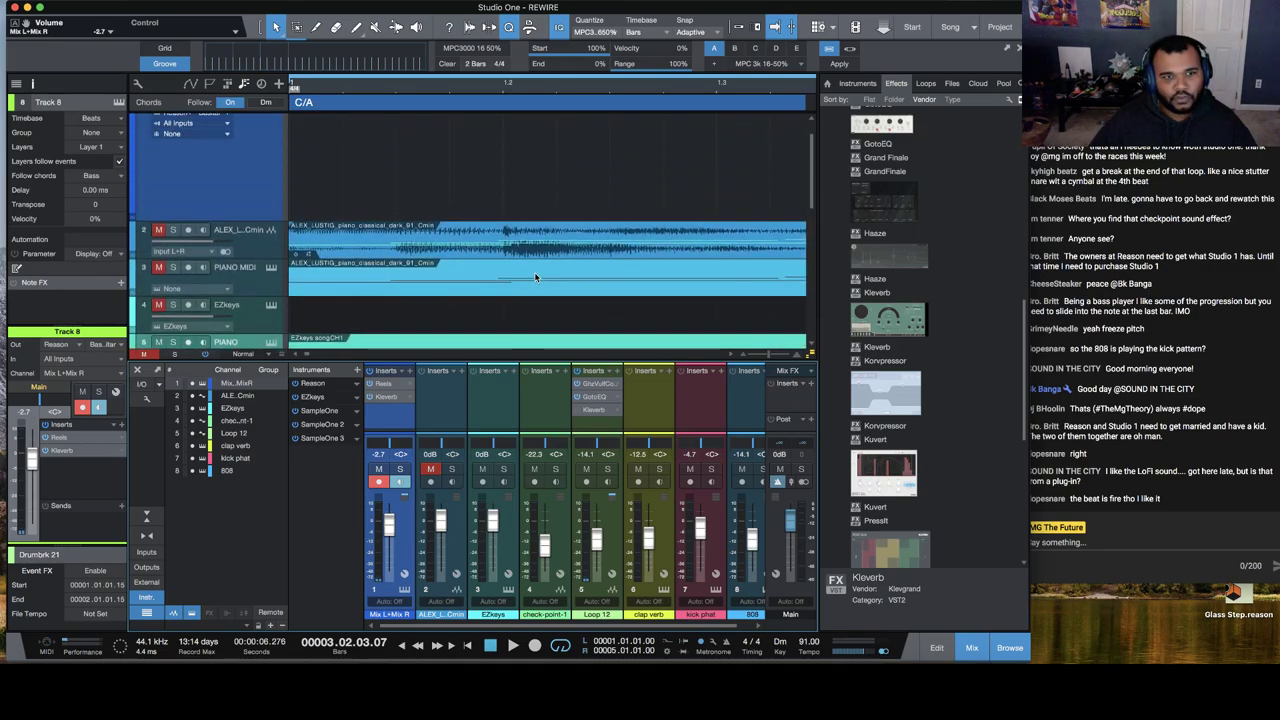
pyautogui.scroll(-4, 535, 277)
pyautogui.scroll(-5, 535, 277)
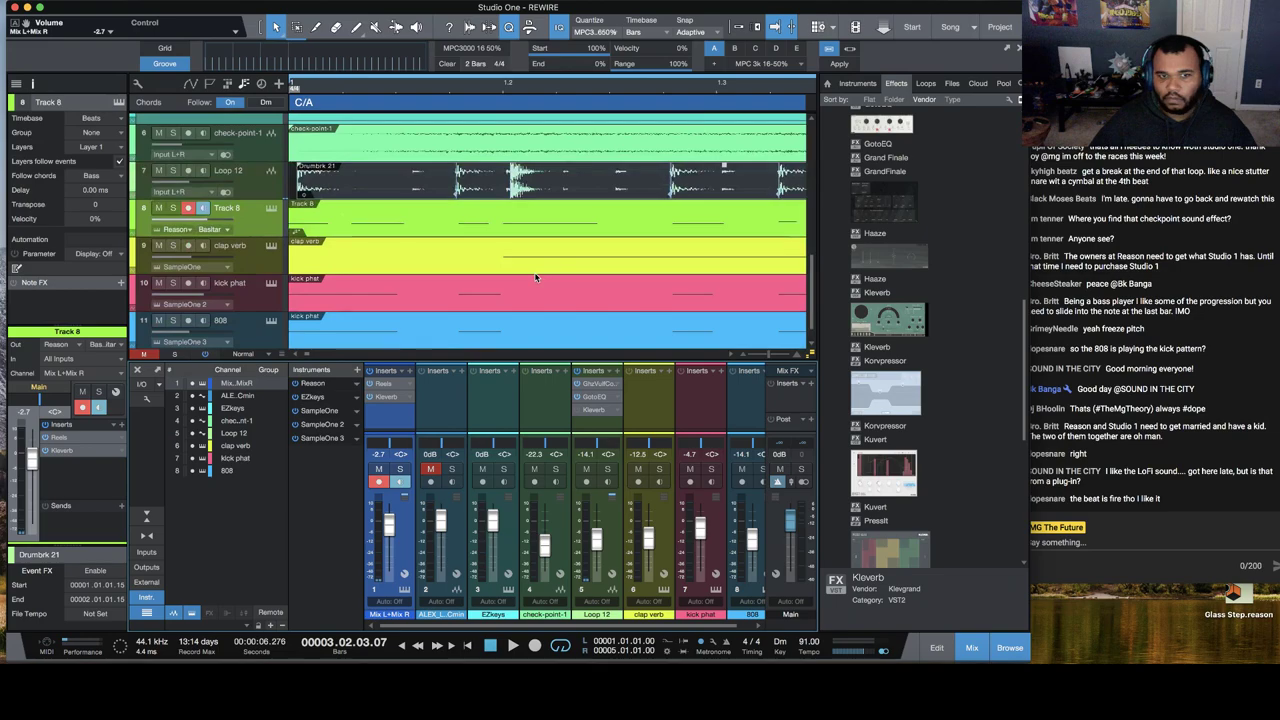
pyautogui.click(260, 203)
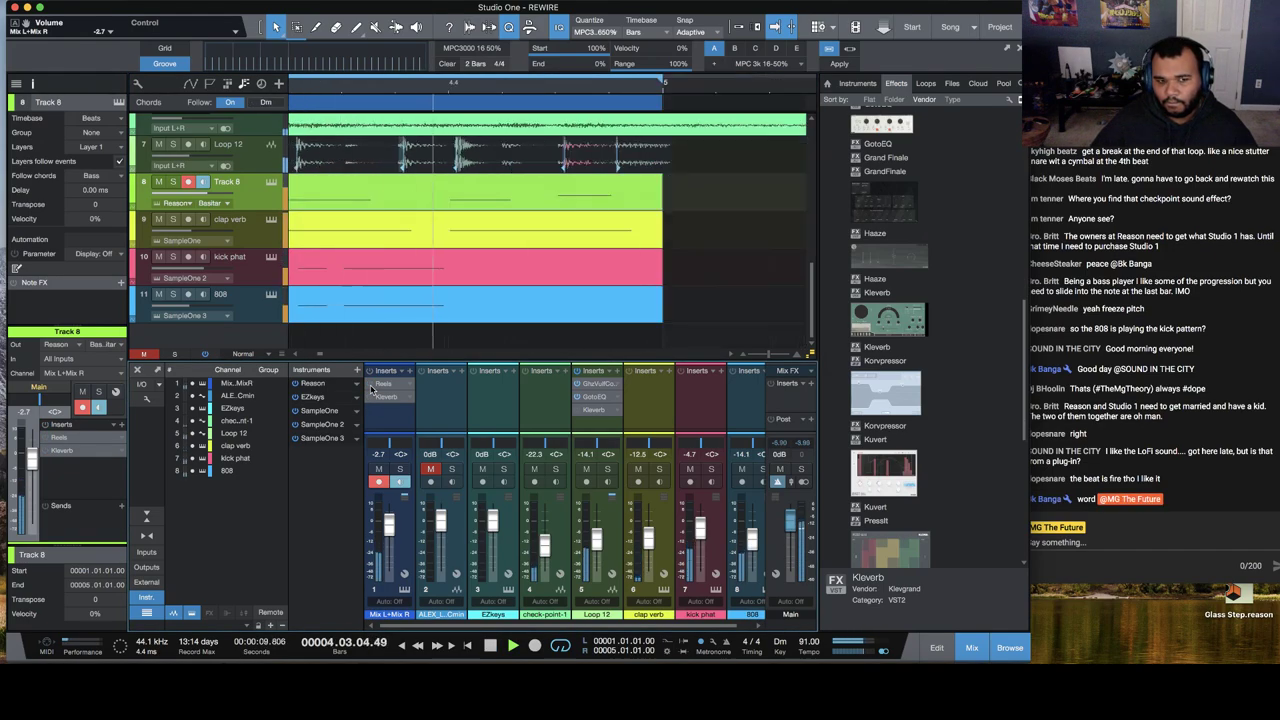
pyautogui.click(403, 521)
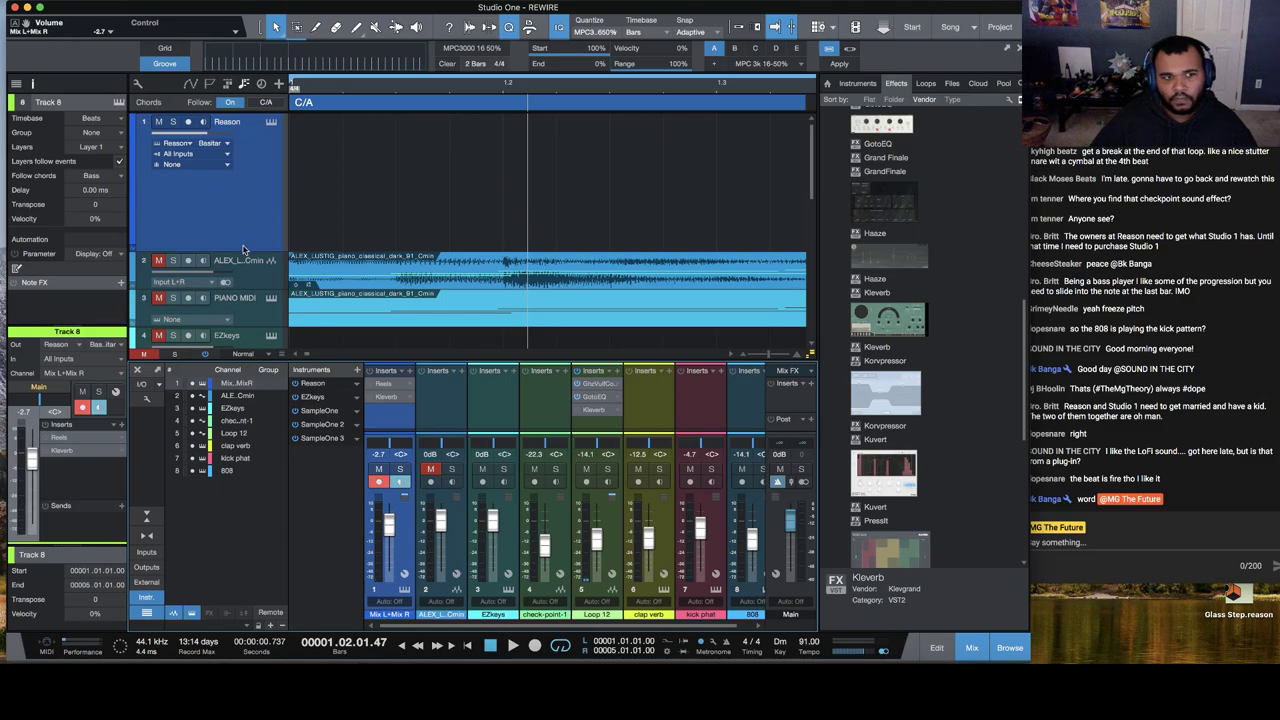
pyautogui.scroll(-5, 240, 252)
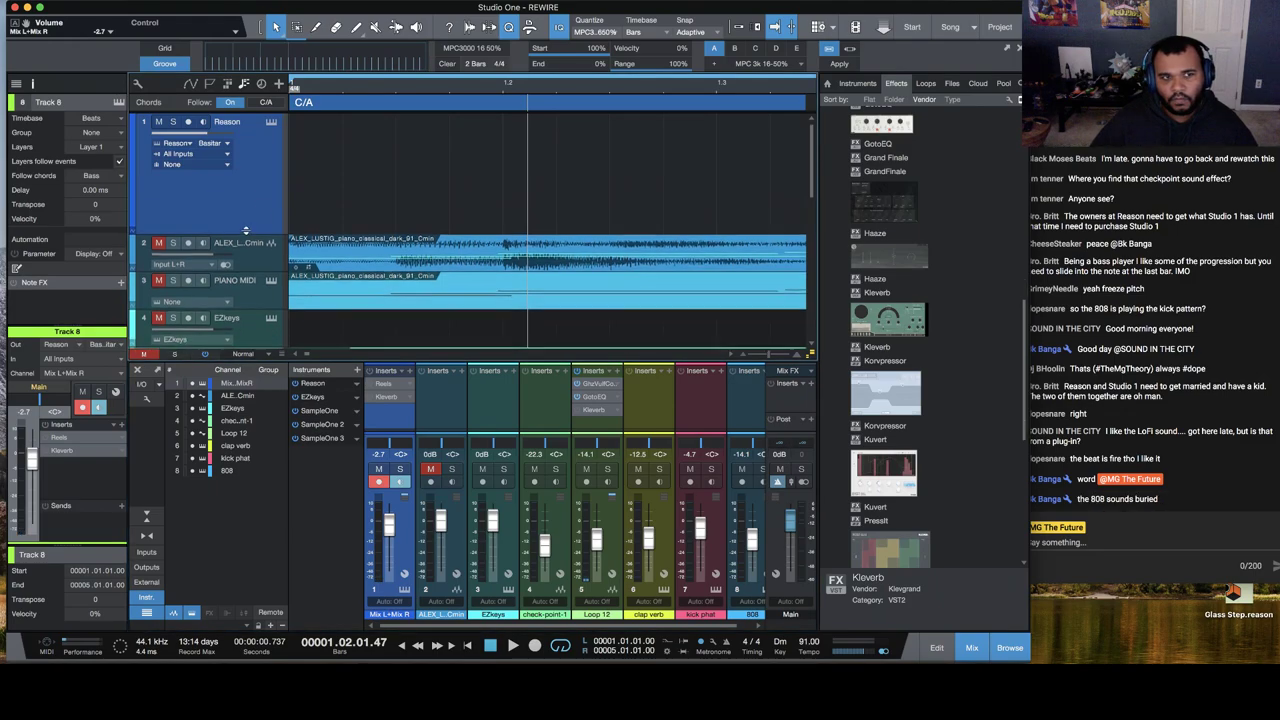
pyautogui.scroll(-8, 228, 256)
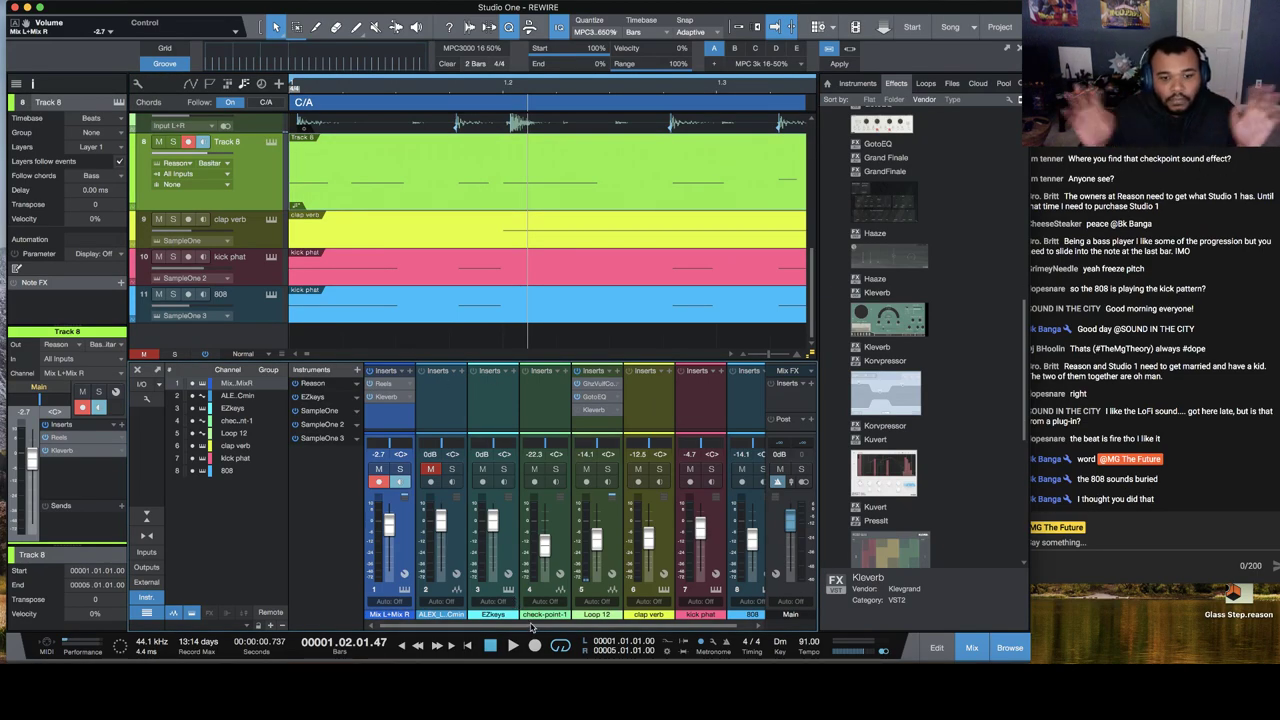
pyautogui.press('space')
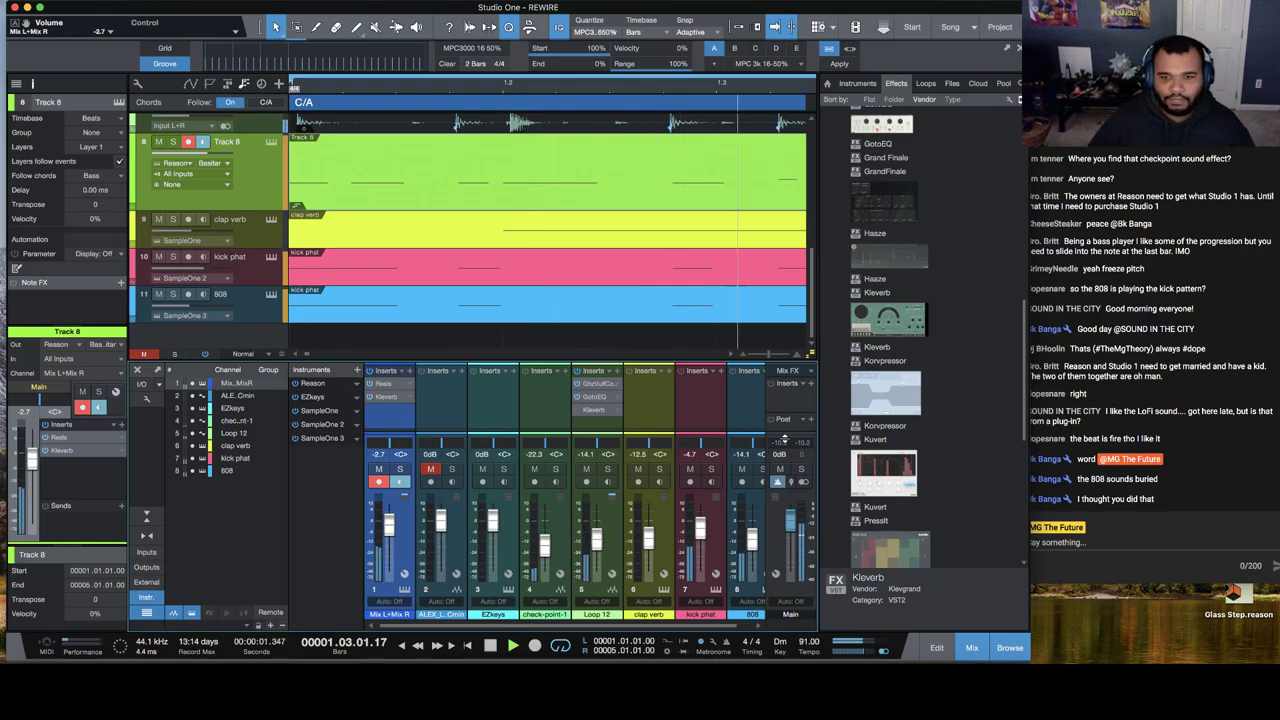
pyautogui.click(811, 384)
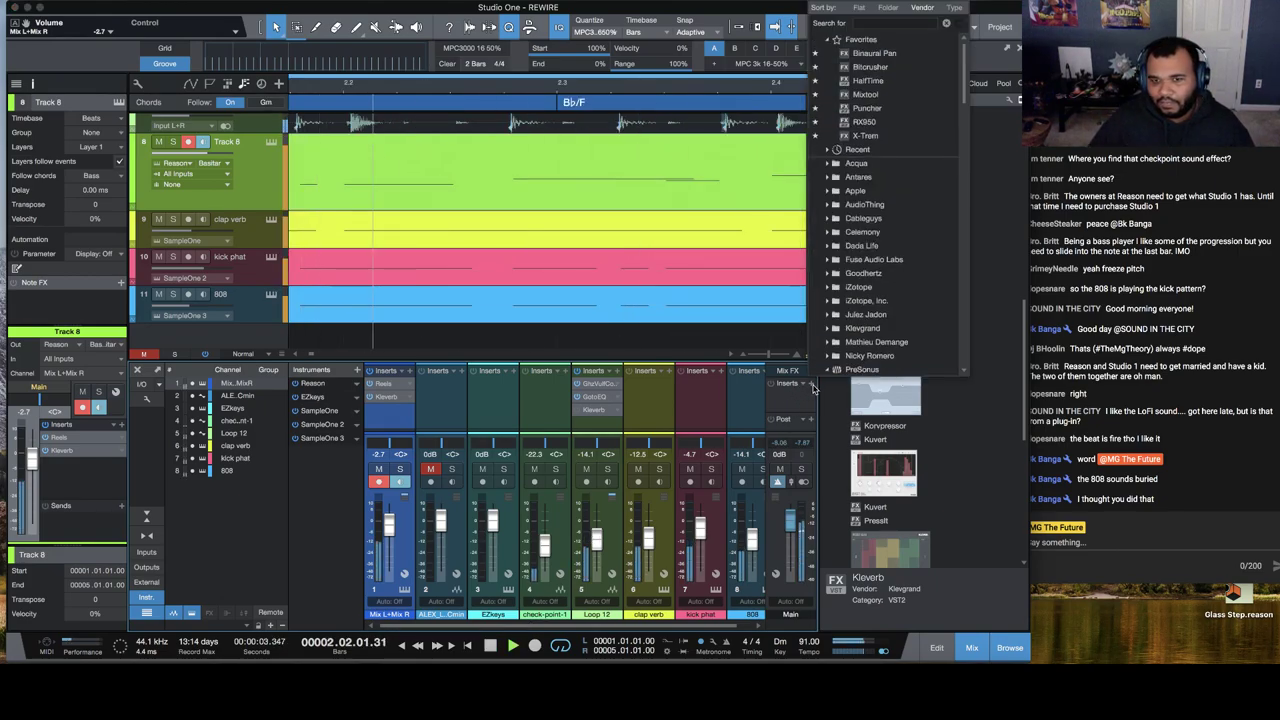
pyautogui.click(836, 245)
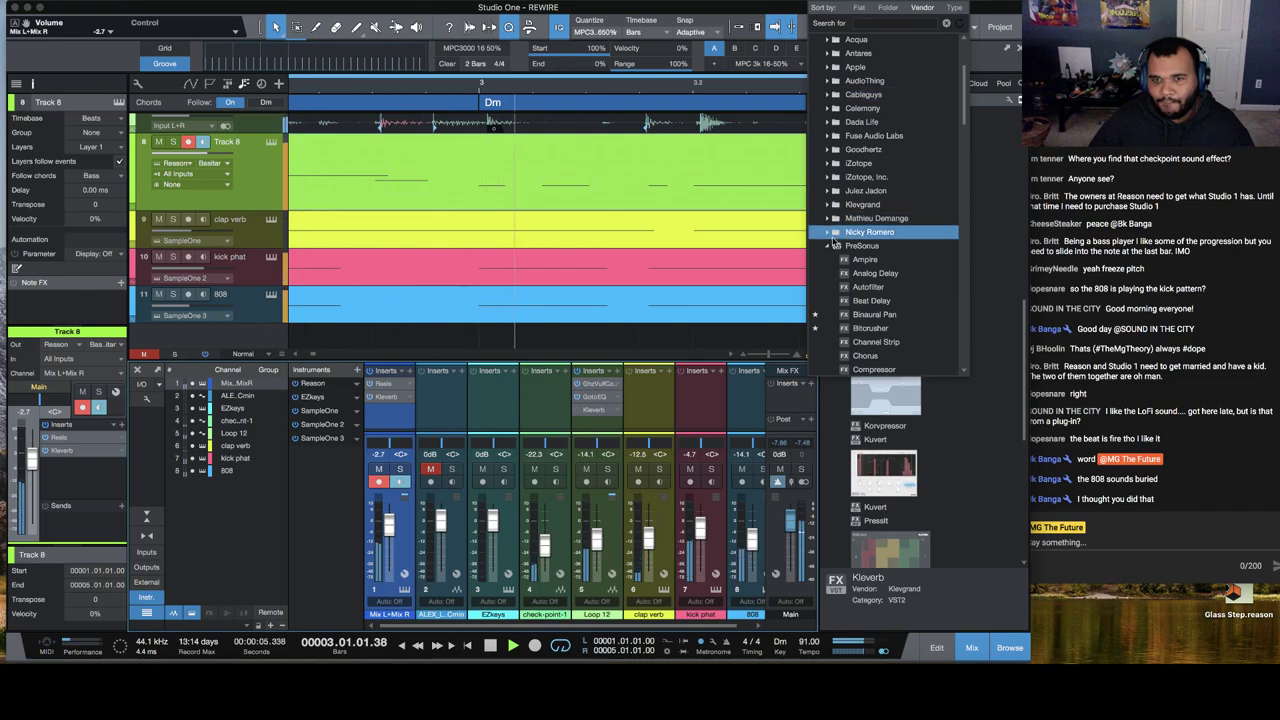
pyautogui.click(836, 245)
pyautogui.scroll(-3, 828, 247)
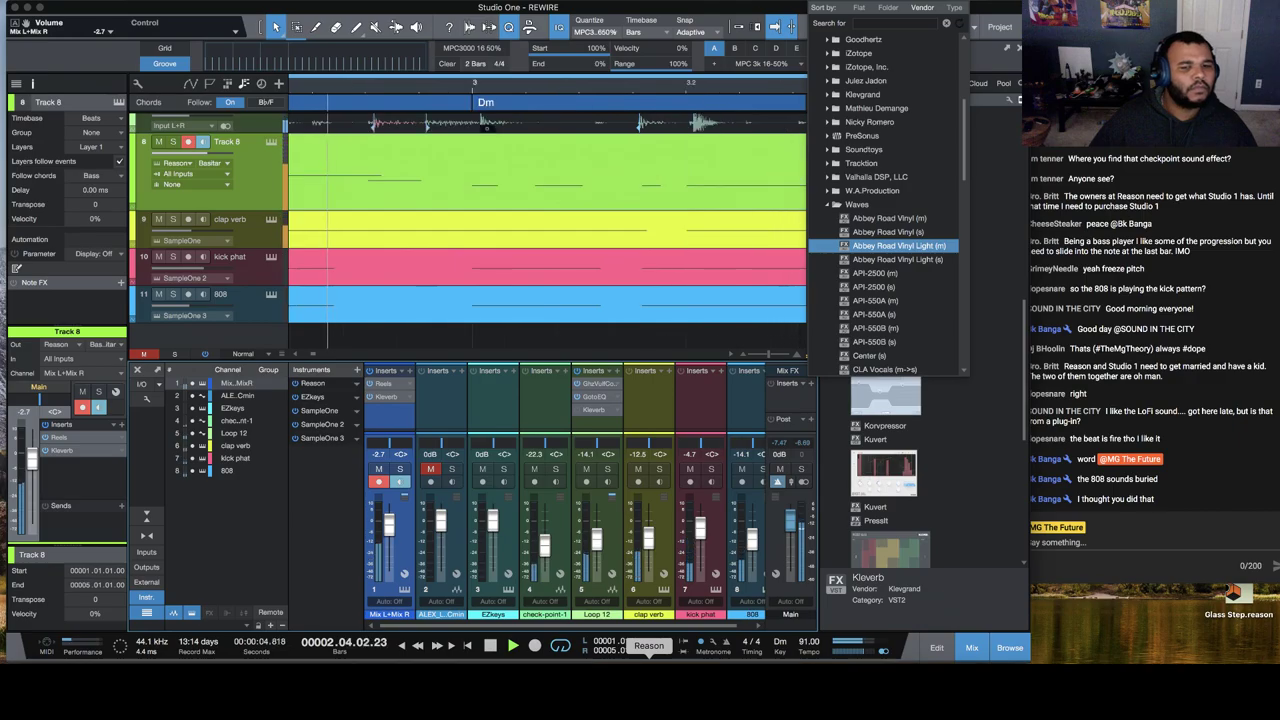
# Step: Switch to Reason, lower the PIANO 2 mixer channel's level to 84, return to Studio One and stop playback
pyautogui.click(648, 662)
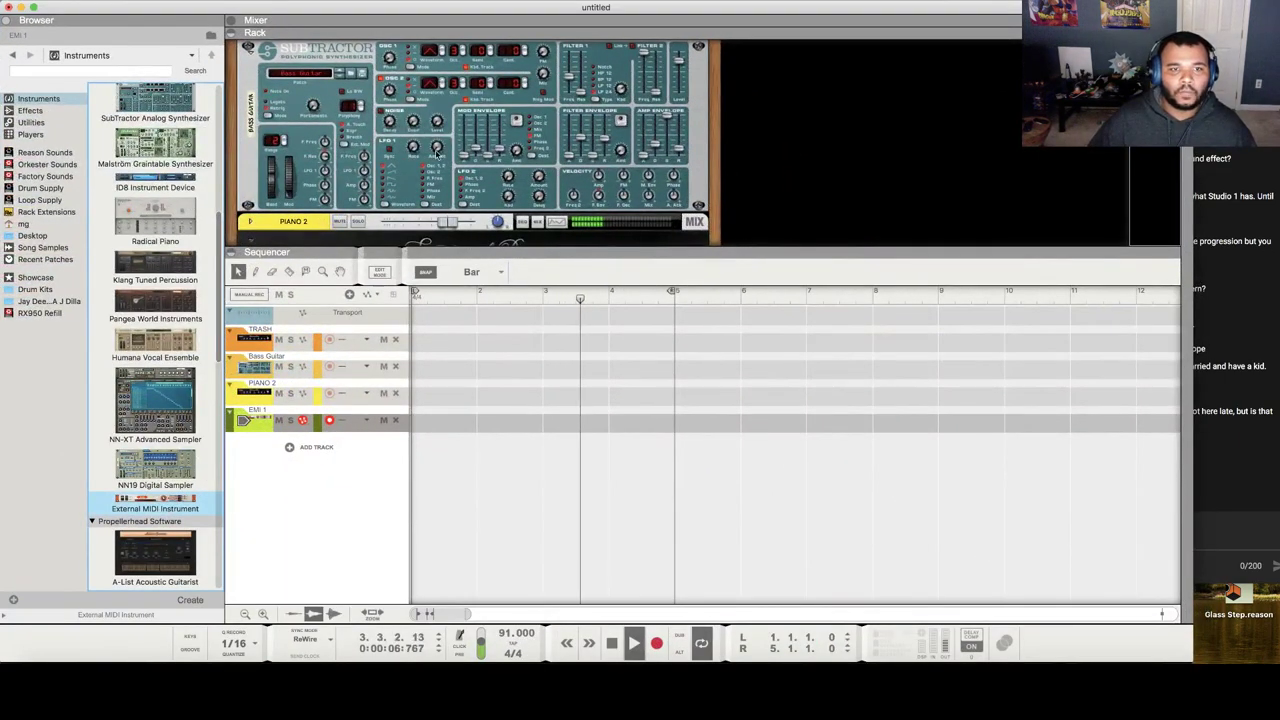
pyautogui.moveTo(449, 226); pyautogui.dragTo(440, 226)
pyautogui.click(20, 7)
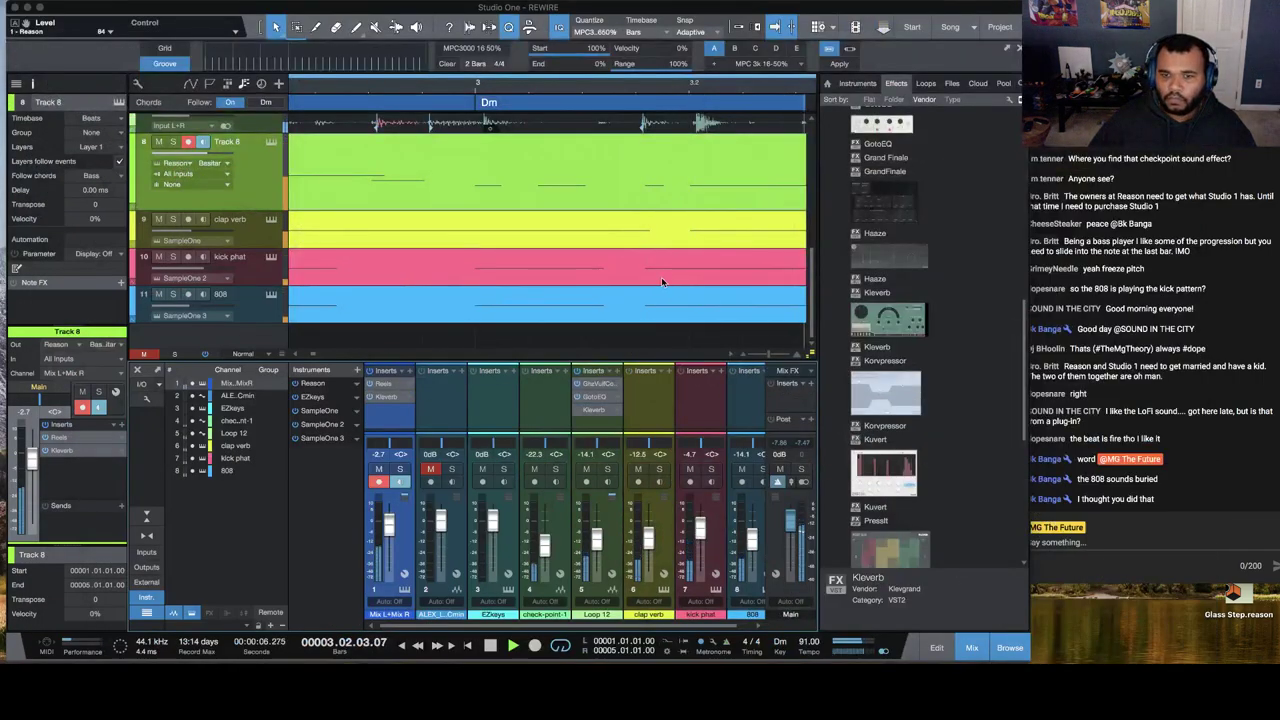
pyautogui.scroll(3, 639, 291)
pyautogui.scroll(-3, 639, 291)
pyautogui.scroll(5, 639, 291)
pyautogui.scroll(-5, 639, 291)
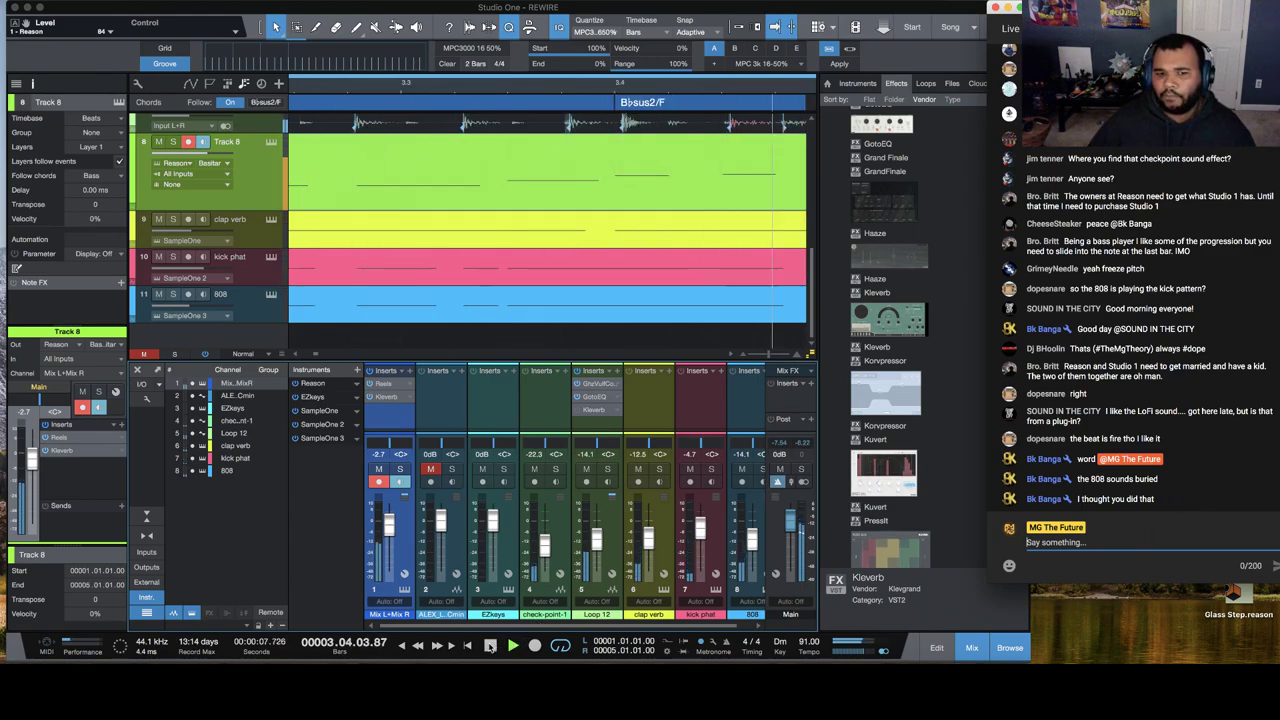
pyautogui.click(536, 636)
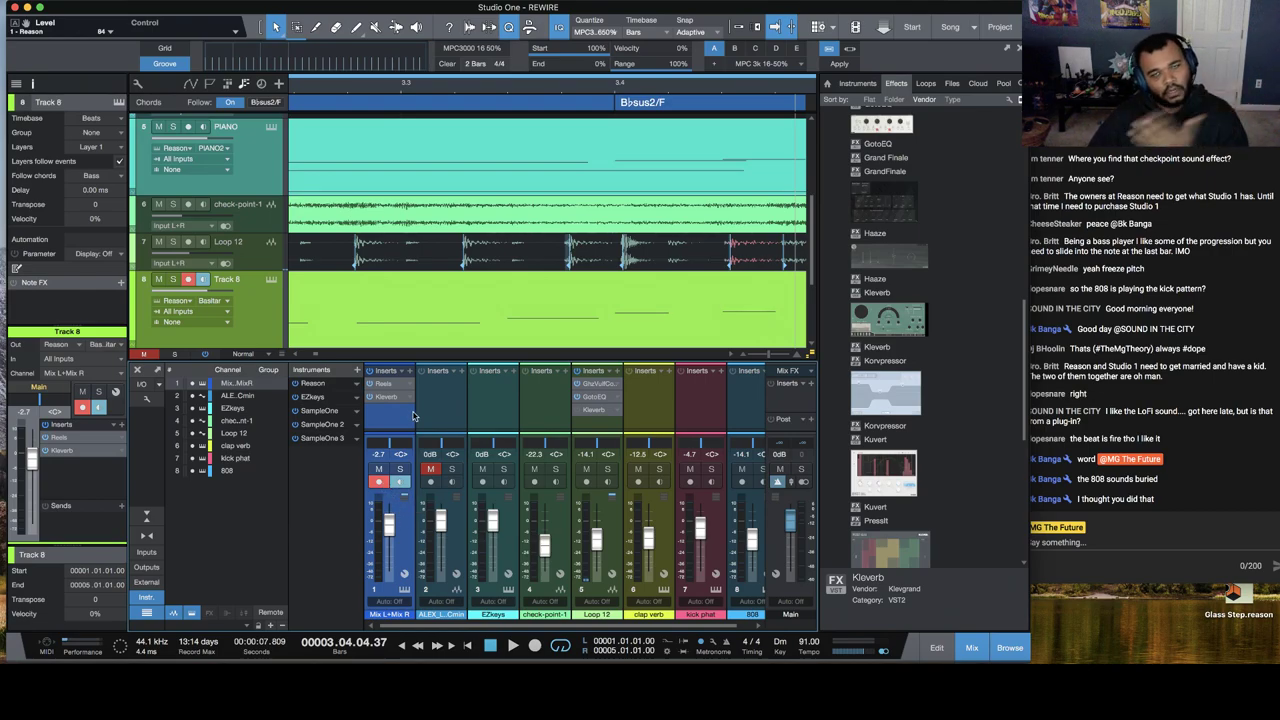
# Step: Add a stereo audio track below Track 8 and enlarge its lane
pyautogui.scroll(-3, 393, 297)
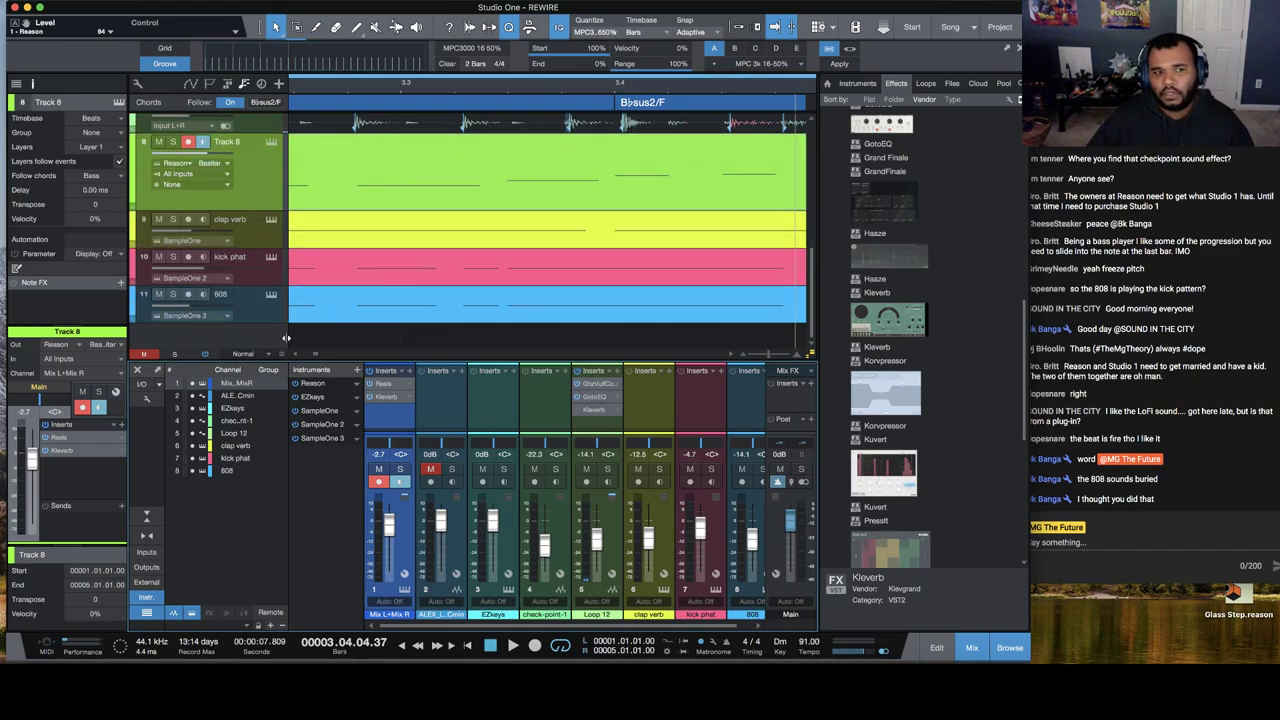
pyautogui.rightClick(261, 339)
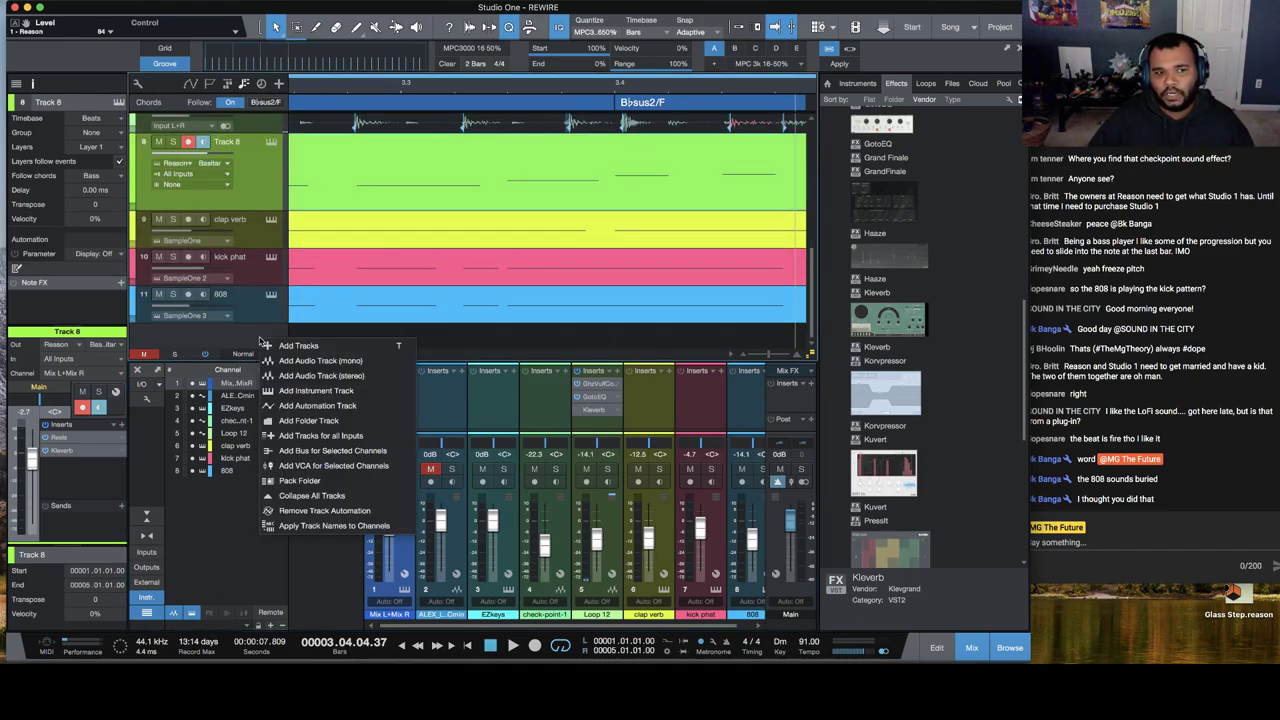
pyautogui.click(358, 375)
pyautogui.scroll(1, 223, 257)
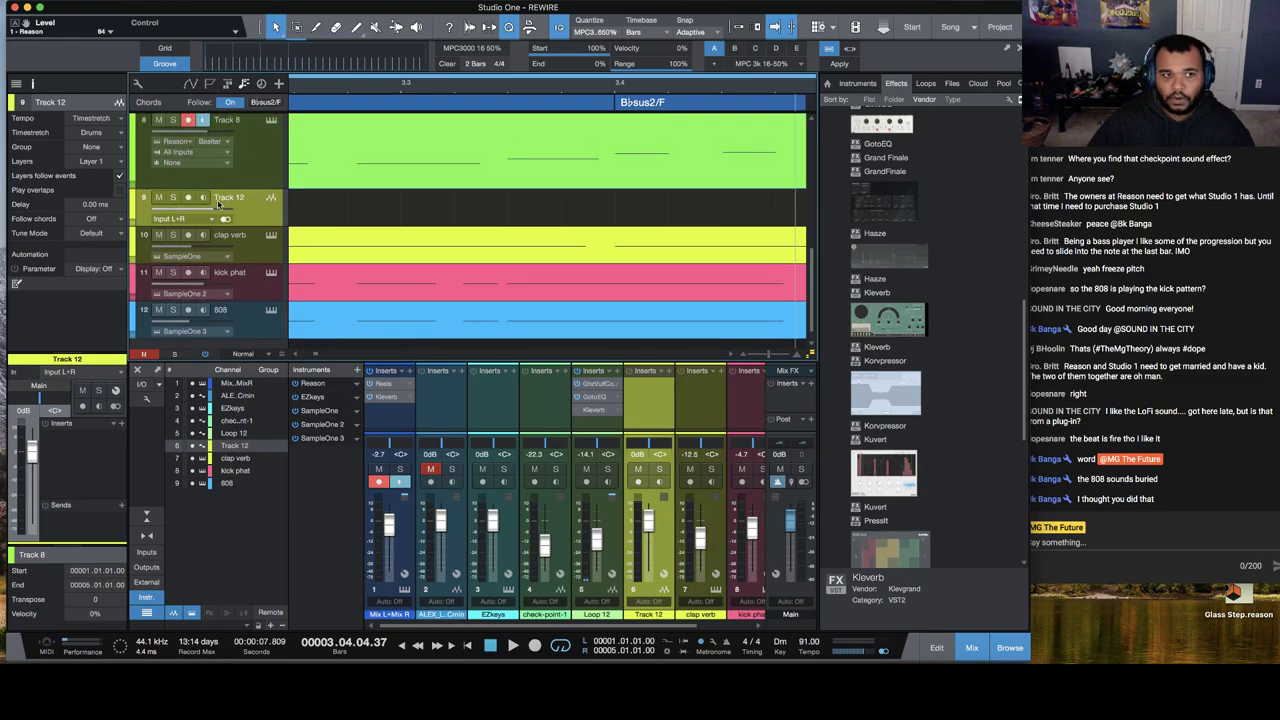
pyautogui.moveTo(252, 233); pyautogui.dragTo(252, 293)
# Step: Examine the instrument and track sources available as Track 12's audio input
pyautogui.click(189, 219)
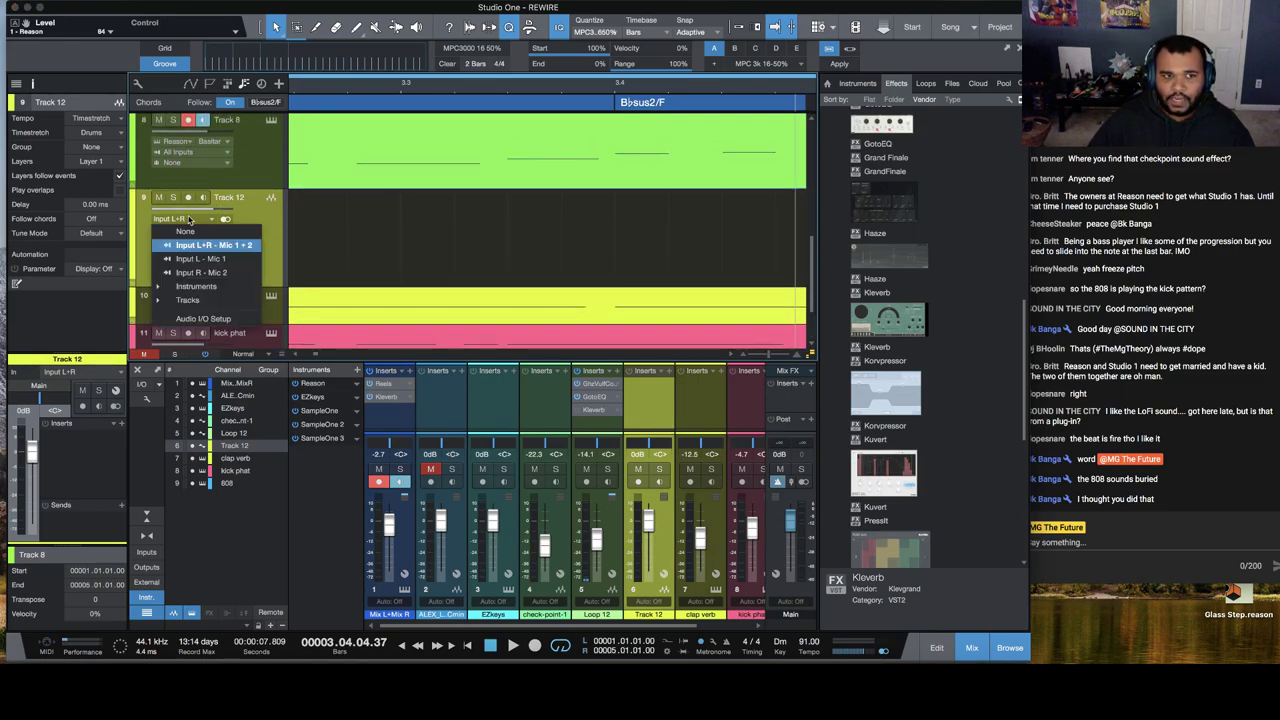
pyautogui.click(197, 287)
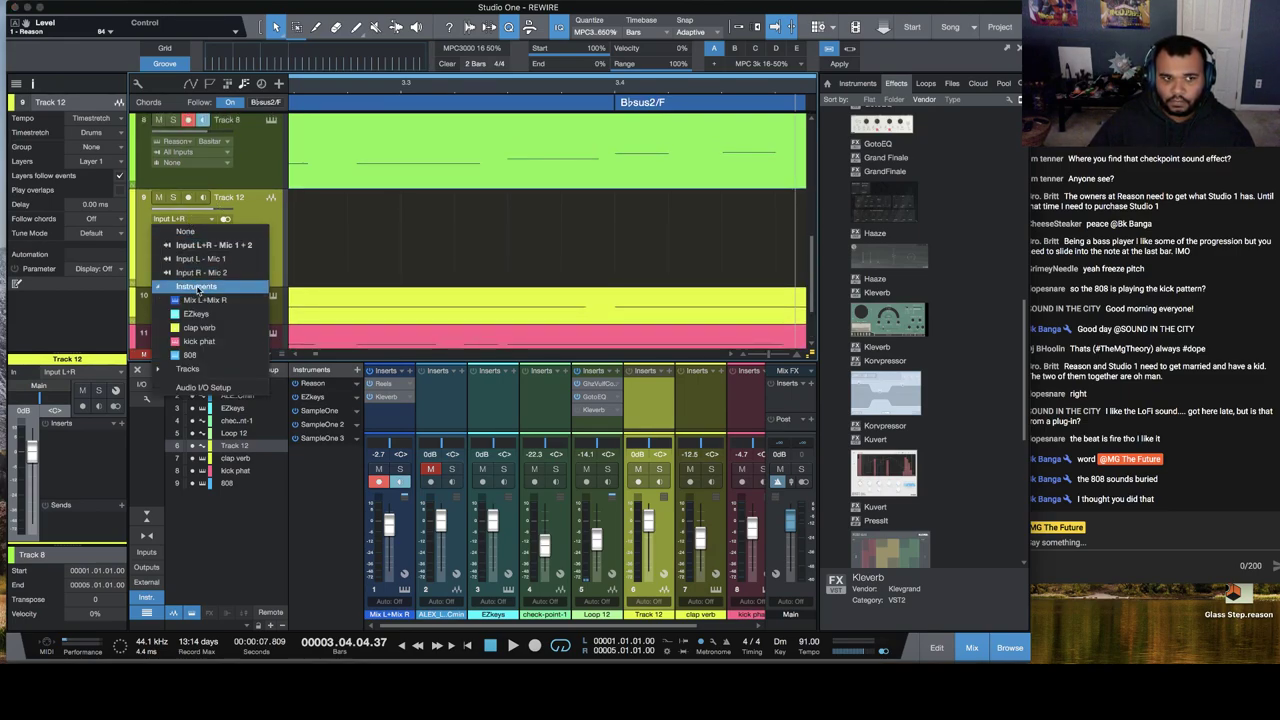
pyautogui.click(197, 287)
pyautogui.click(194, 301)
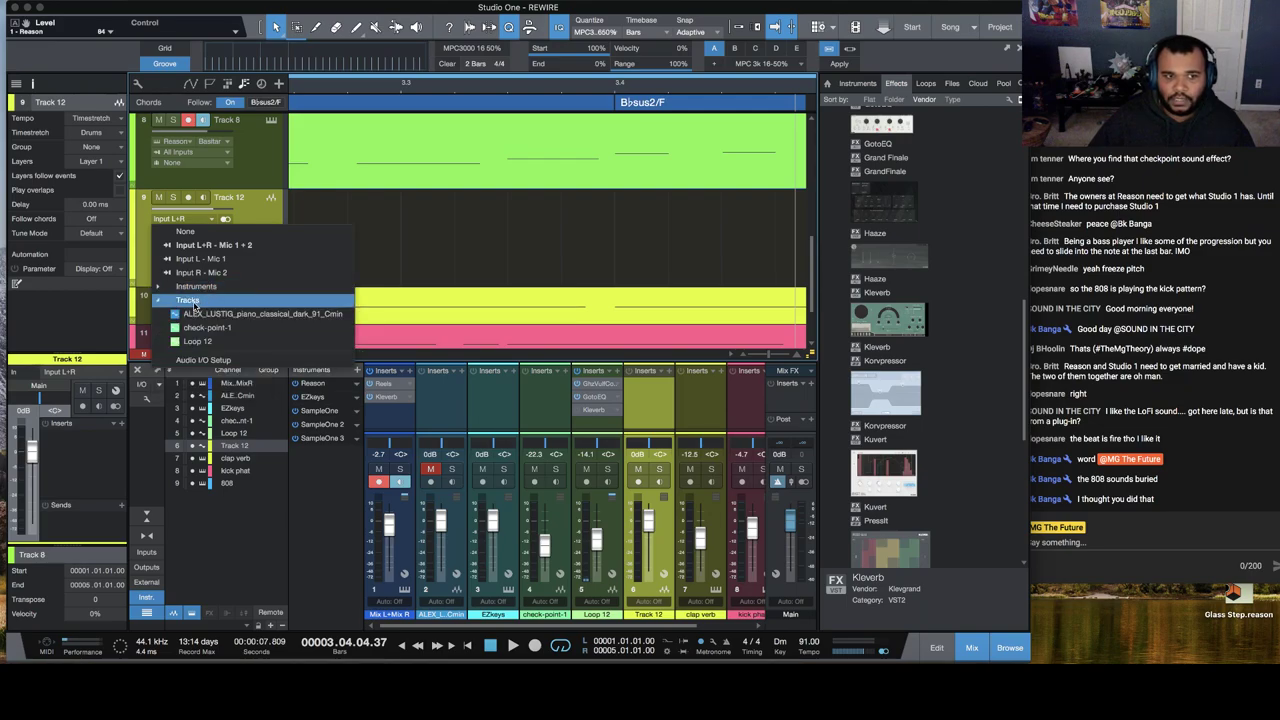
pyautogui.click(194, 301)
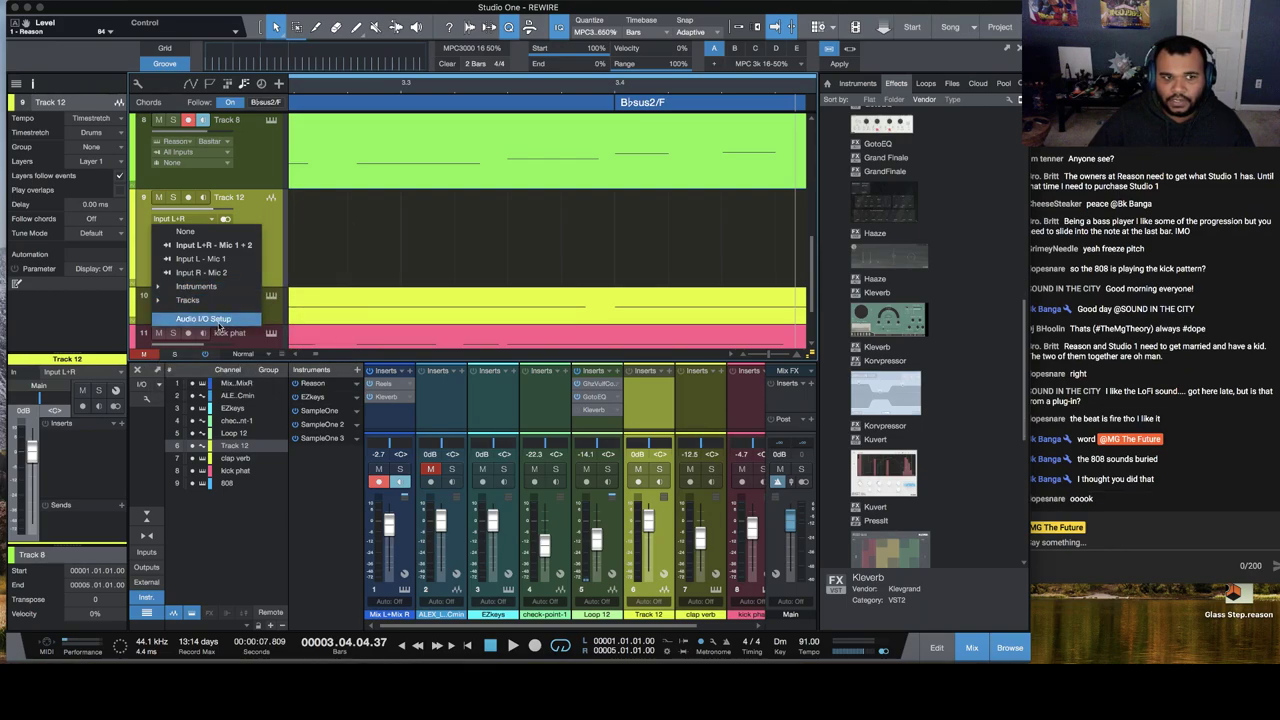
pyautogui.click(197, 287)
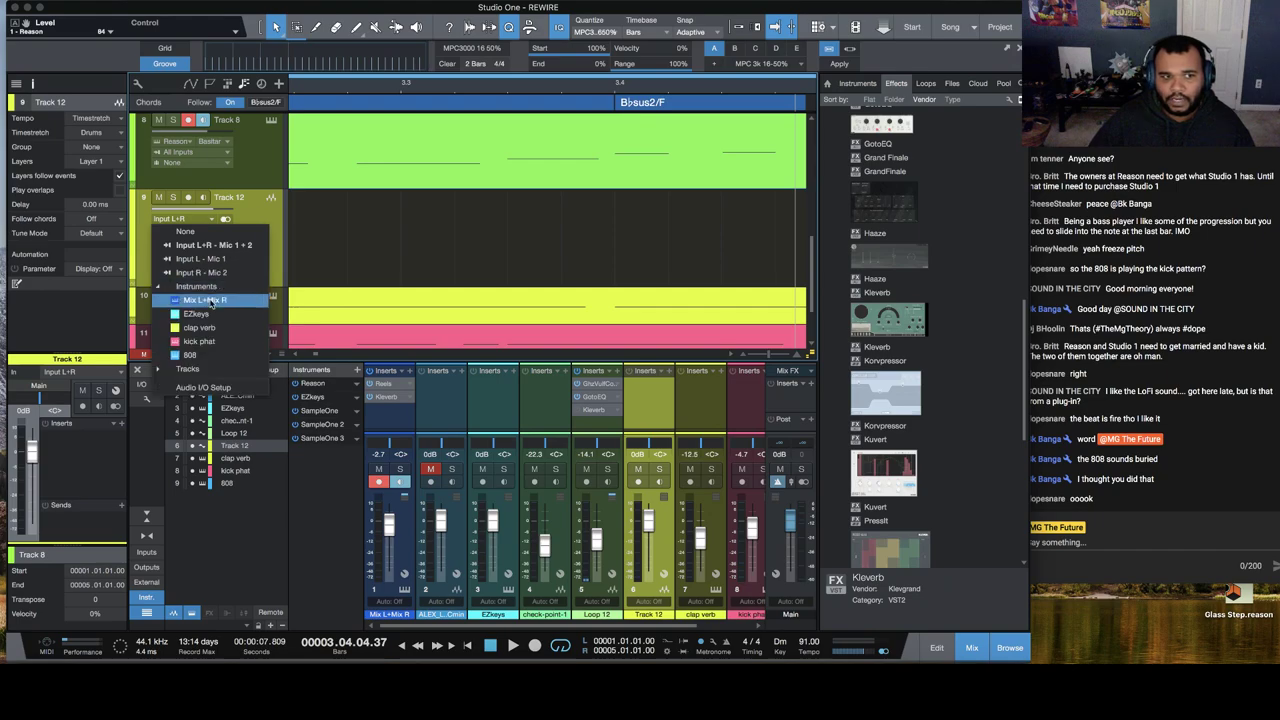
pyautogui.click(190, 369)
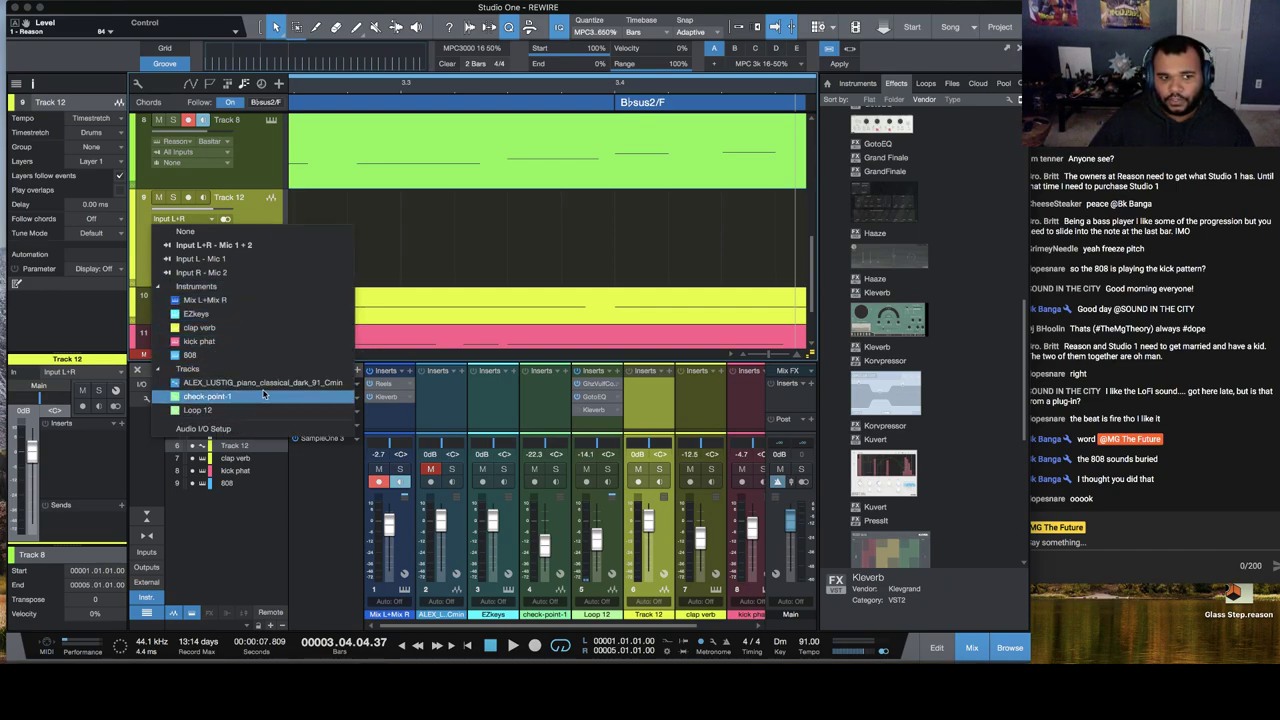
pyautogui.click(303, 246)
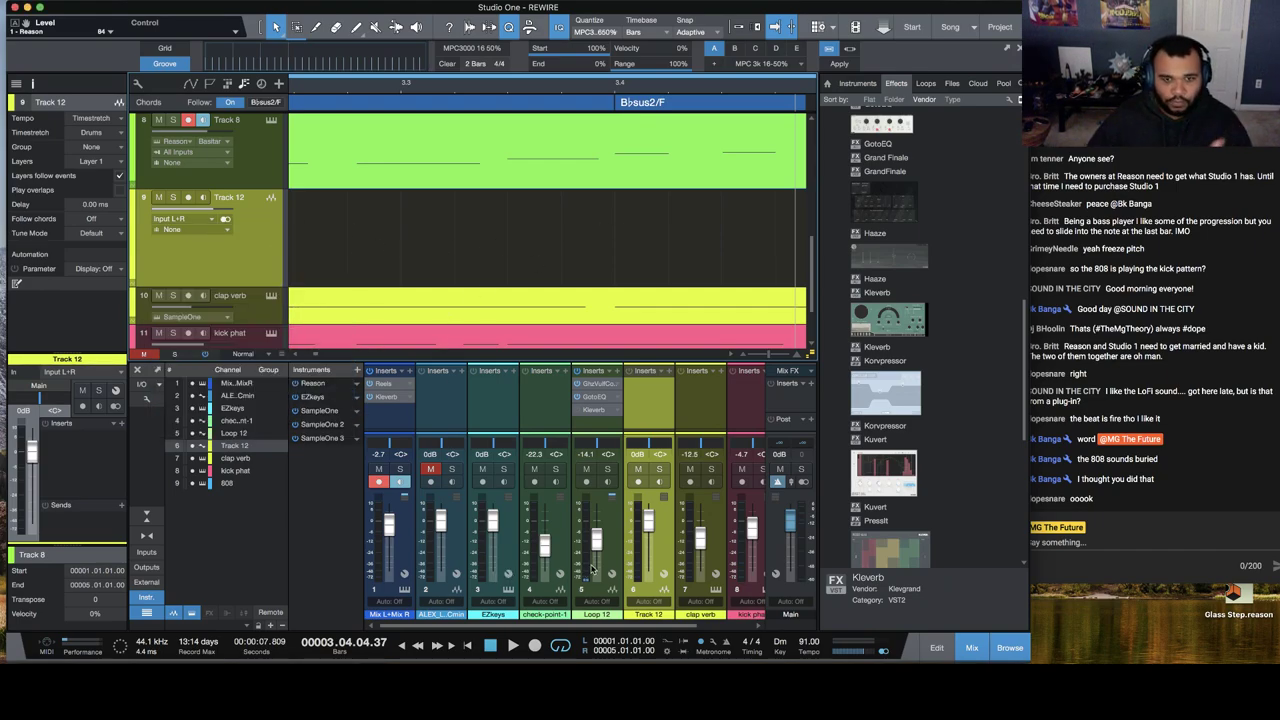
pyautogui.scroll(-2, 267, 259)
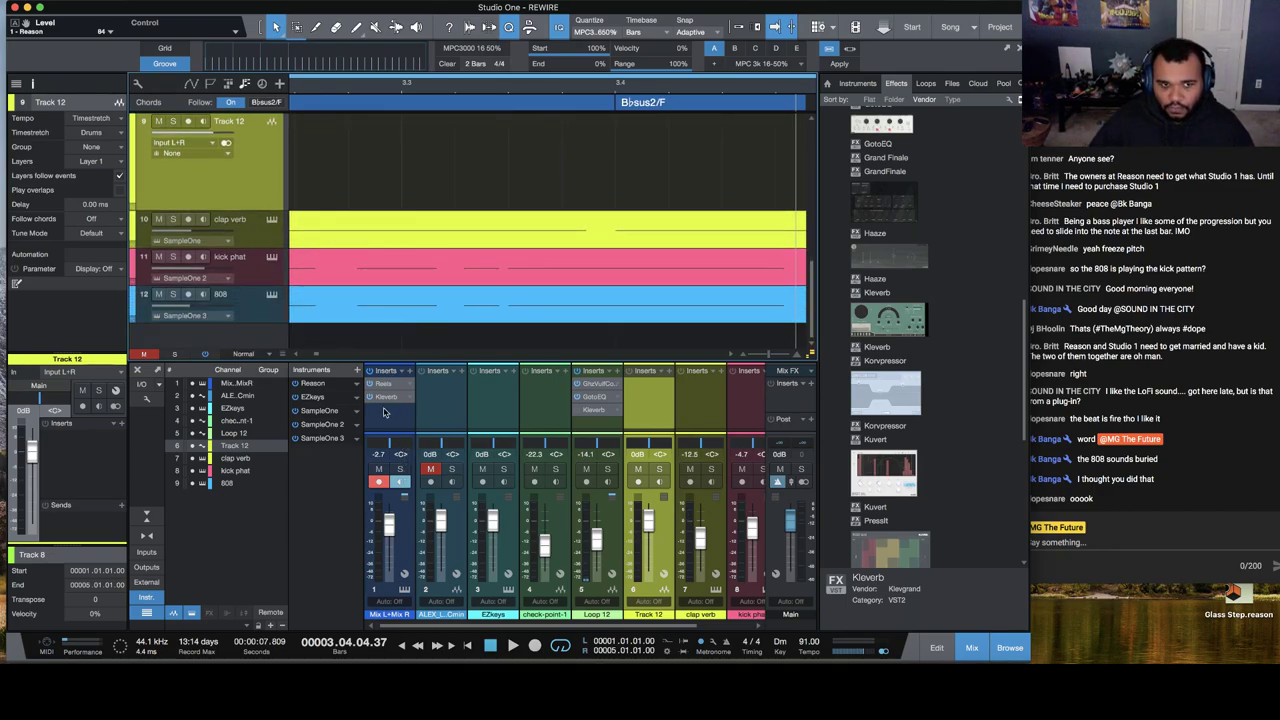
# Step: Insert the GrandFinale effect on the Main output channel
pyautogui.click(404, 557)
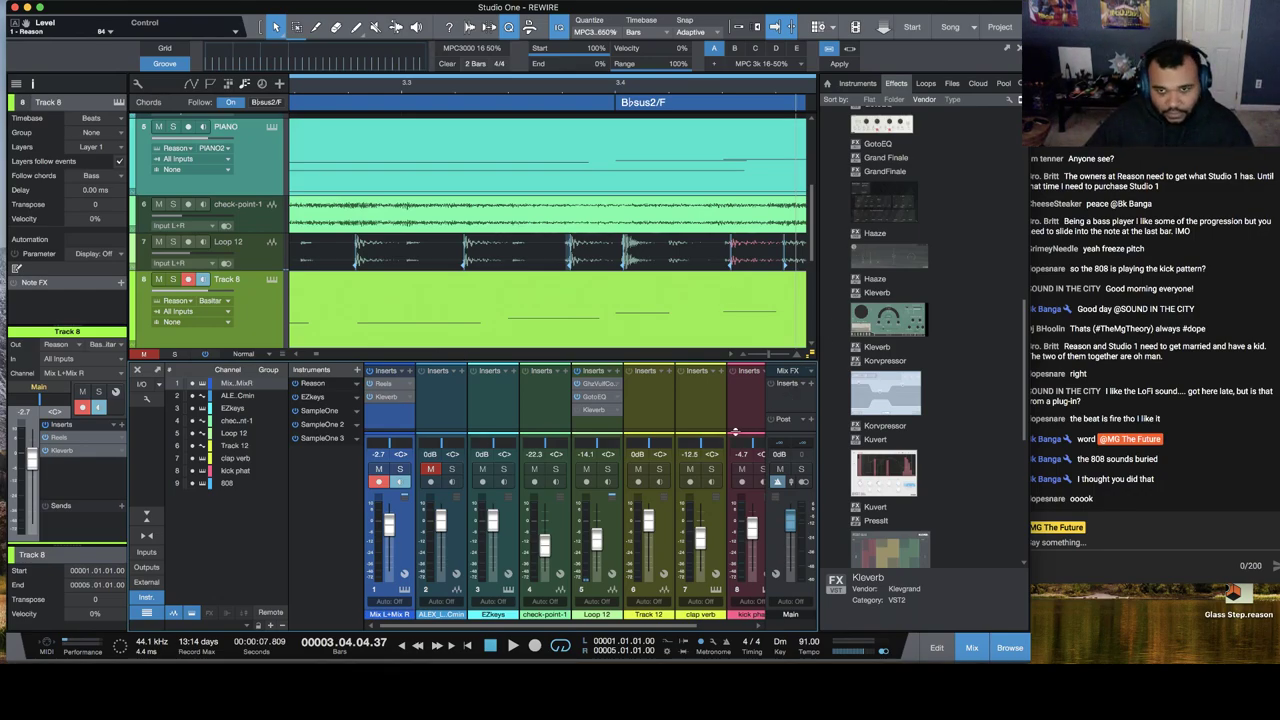
pyautogui.hscroll(2, 735, 432)
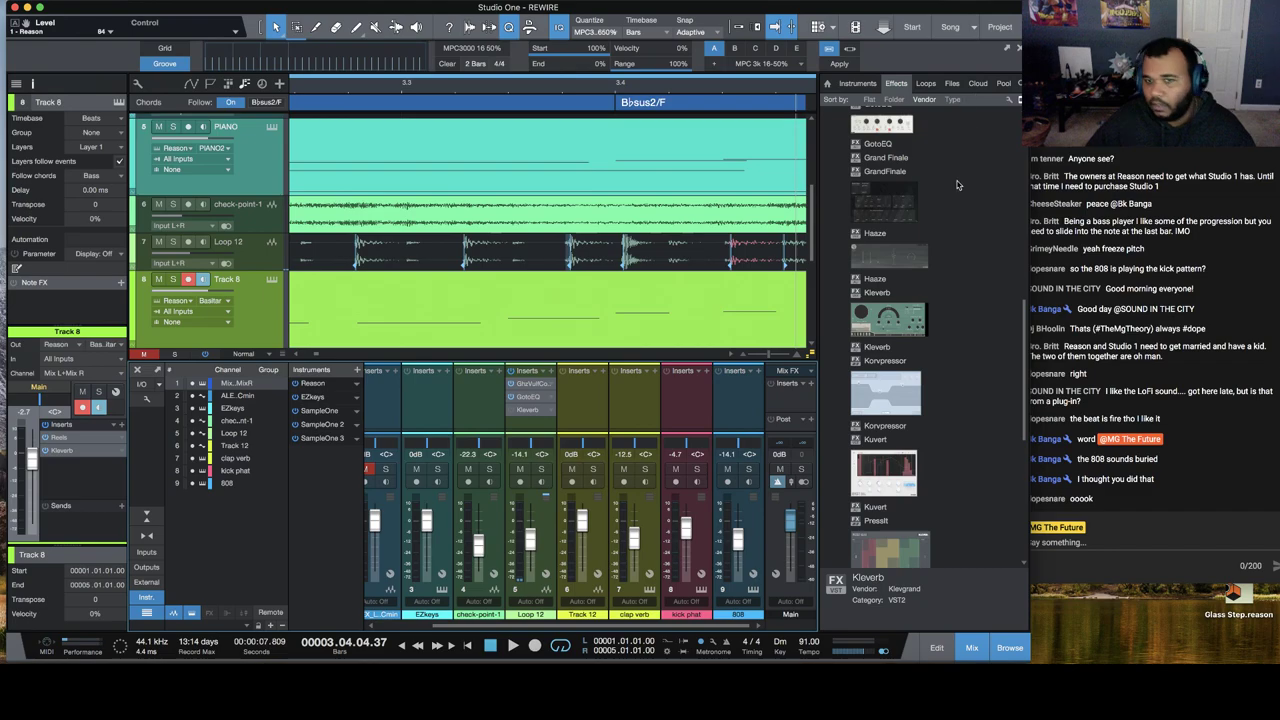
pyautogui.moveTo(899, 205); pyautogui.dragTo(790, 395)
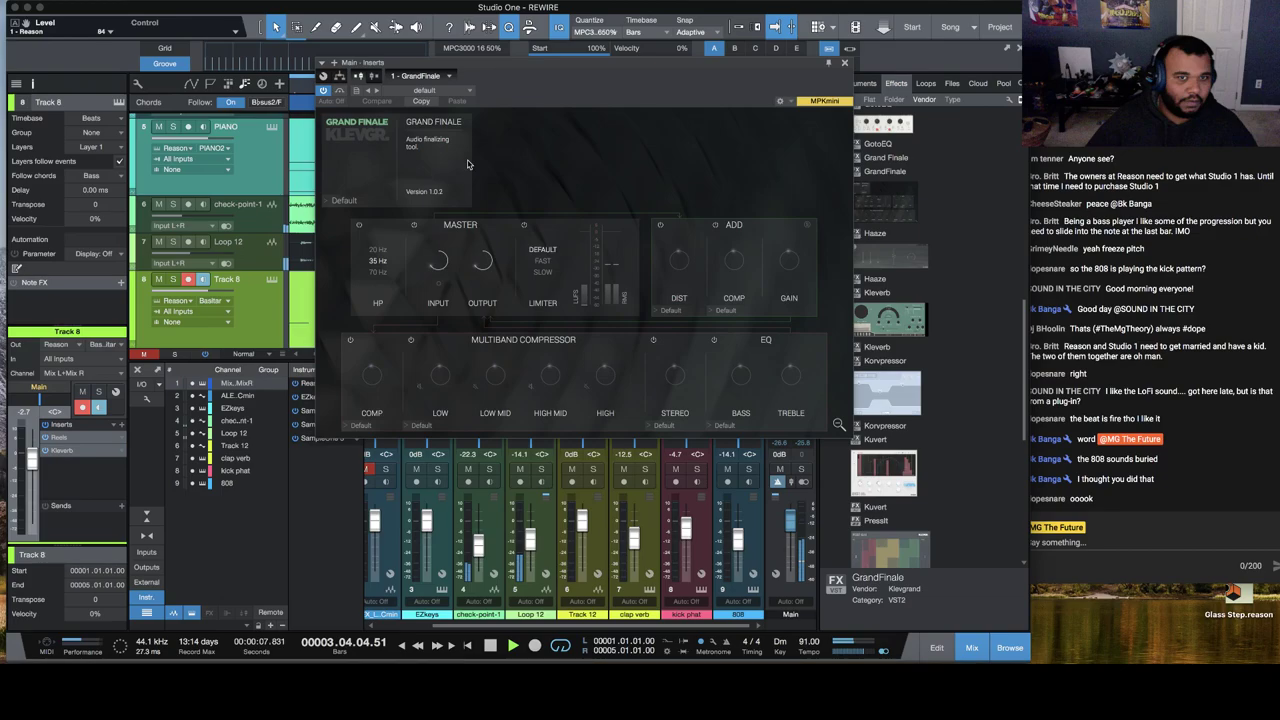
# Step: Load GrandFinale's Medium Master preset on the Main channel after auditioning Ambience Squeeze, Steelstring Sweeten and another Bus preset
pyautogui.click(337, 202)
pyautogui.moveTo(350, 176)
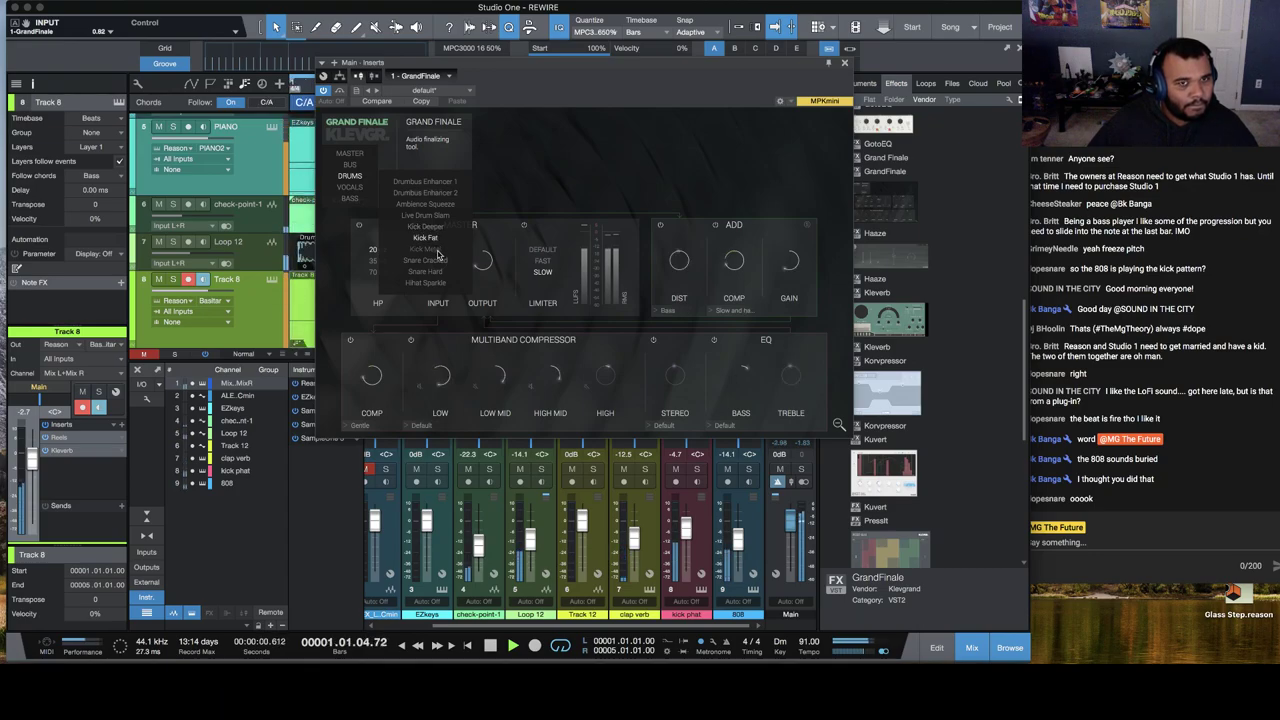
pyautogui.click(415, 204)
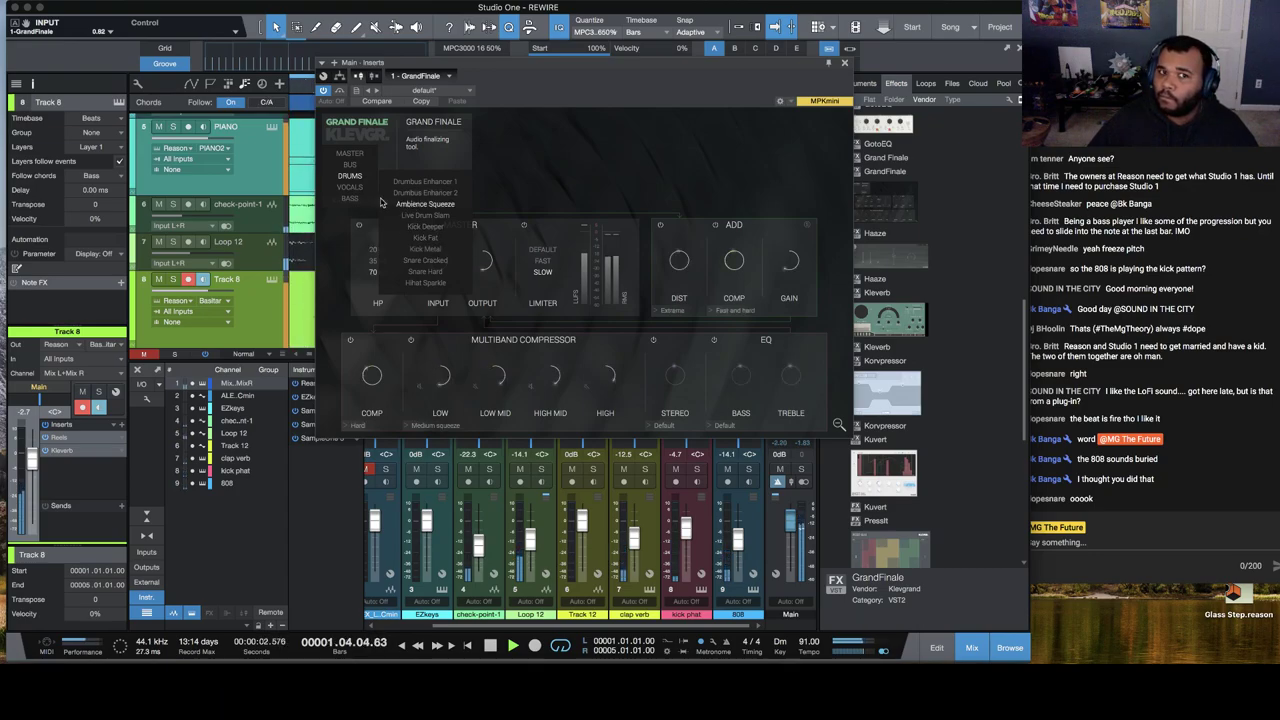
pyautogui.moveTo(350, 188)
pyautogui.moveTo(353, 165)
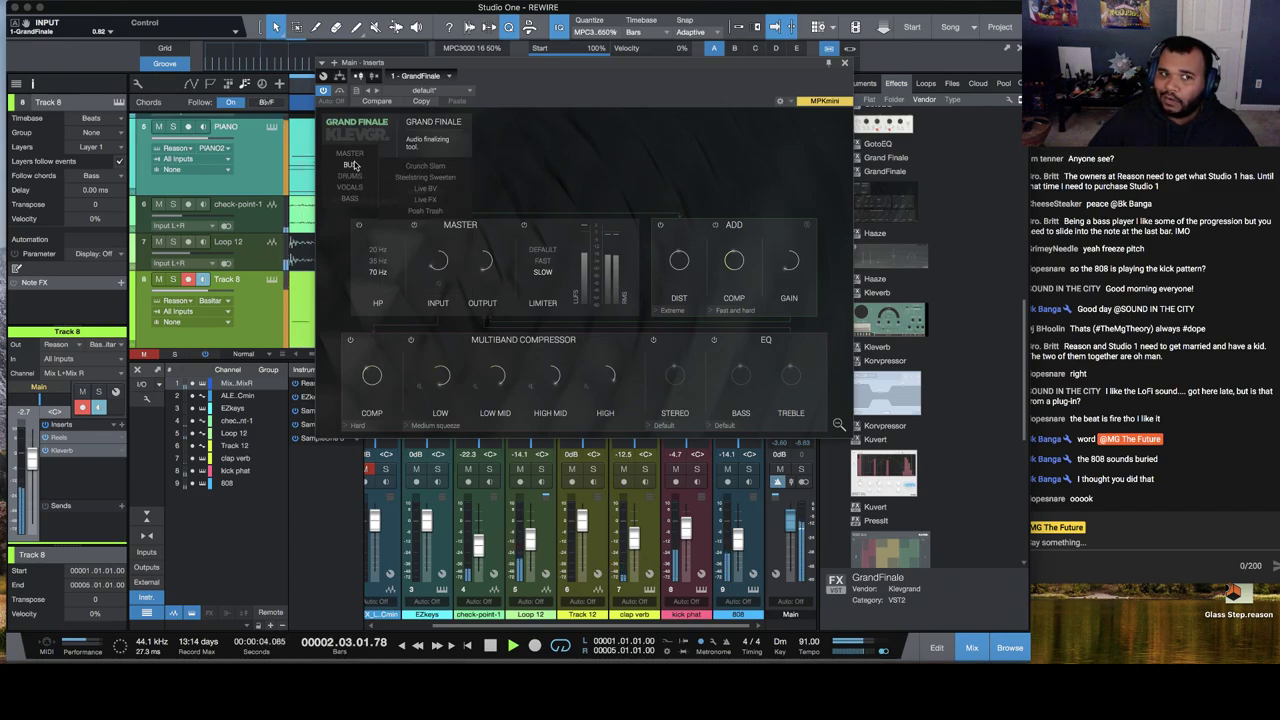
pyautogui.click(428, 177)
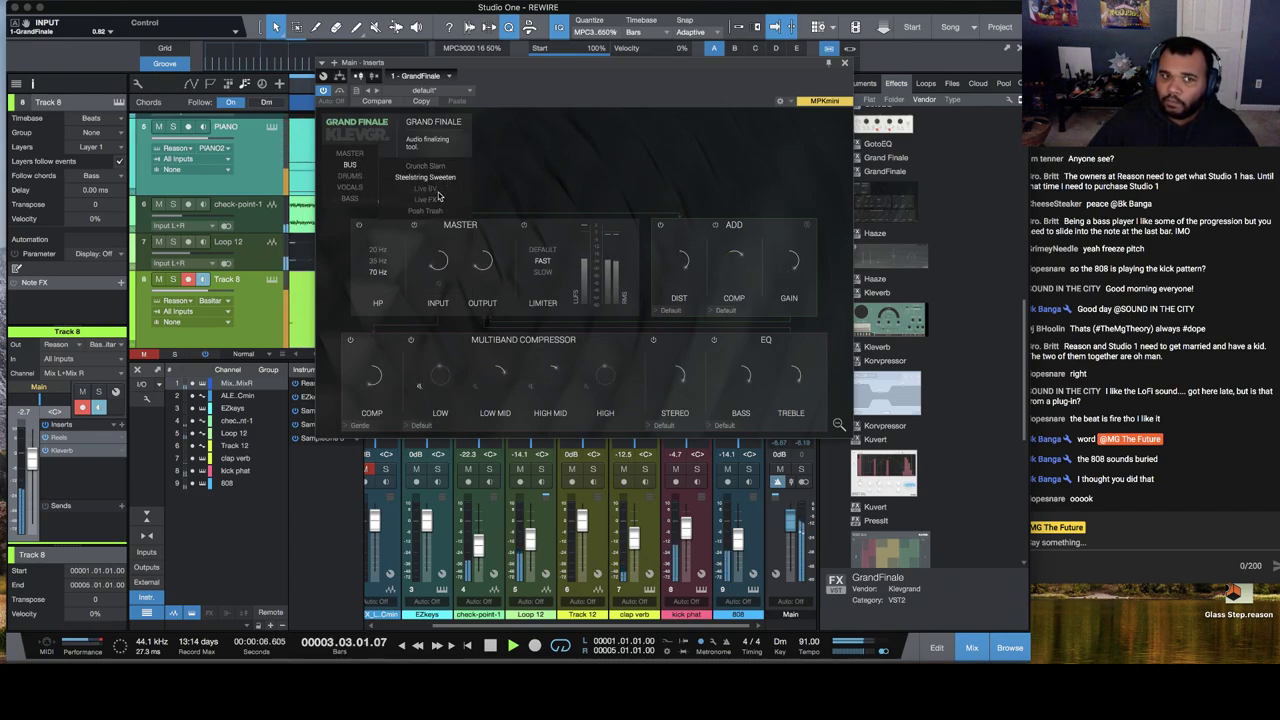
pyautogui.click(425, 211)
pyautogui.moveTo(350, 153)
pyautogui.click(425, 181)
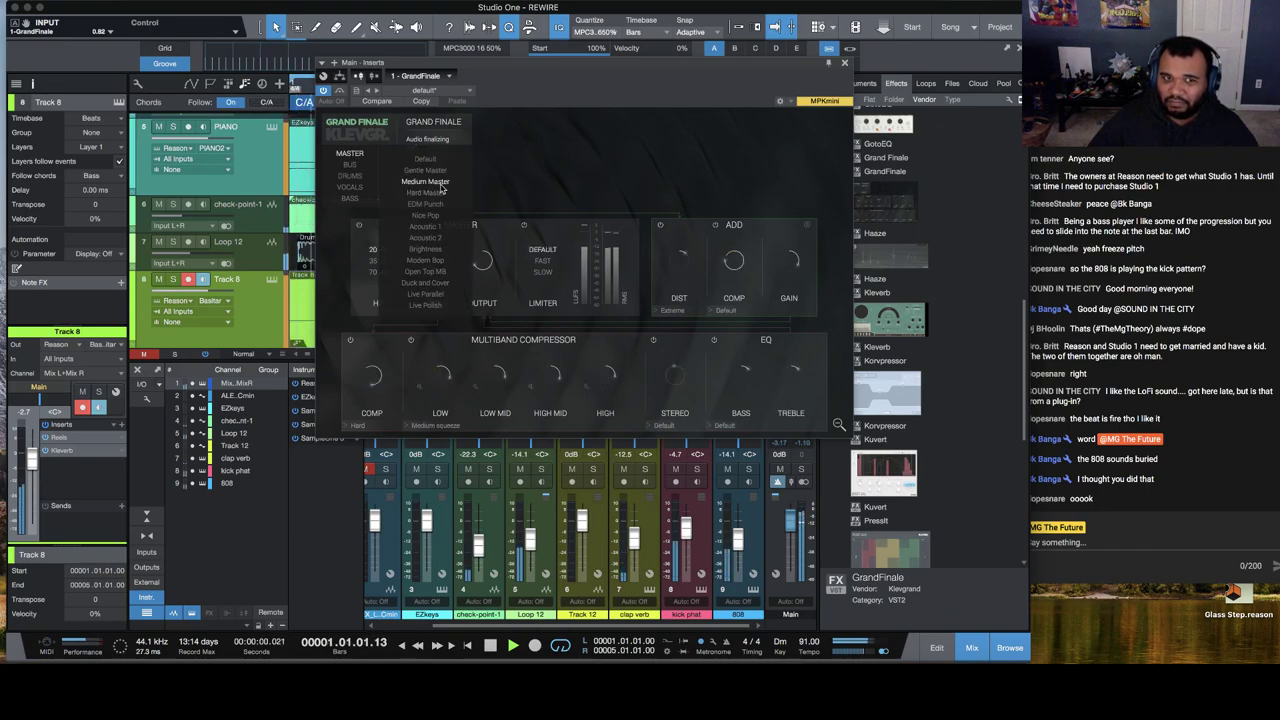
# Step: Load GrandFinale's Acoustic 1 preset and bypass its compressor, multiband compressor, stereo and EQ modules
pyautogui.click(437, 227)
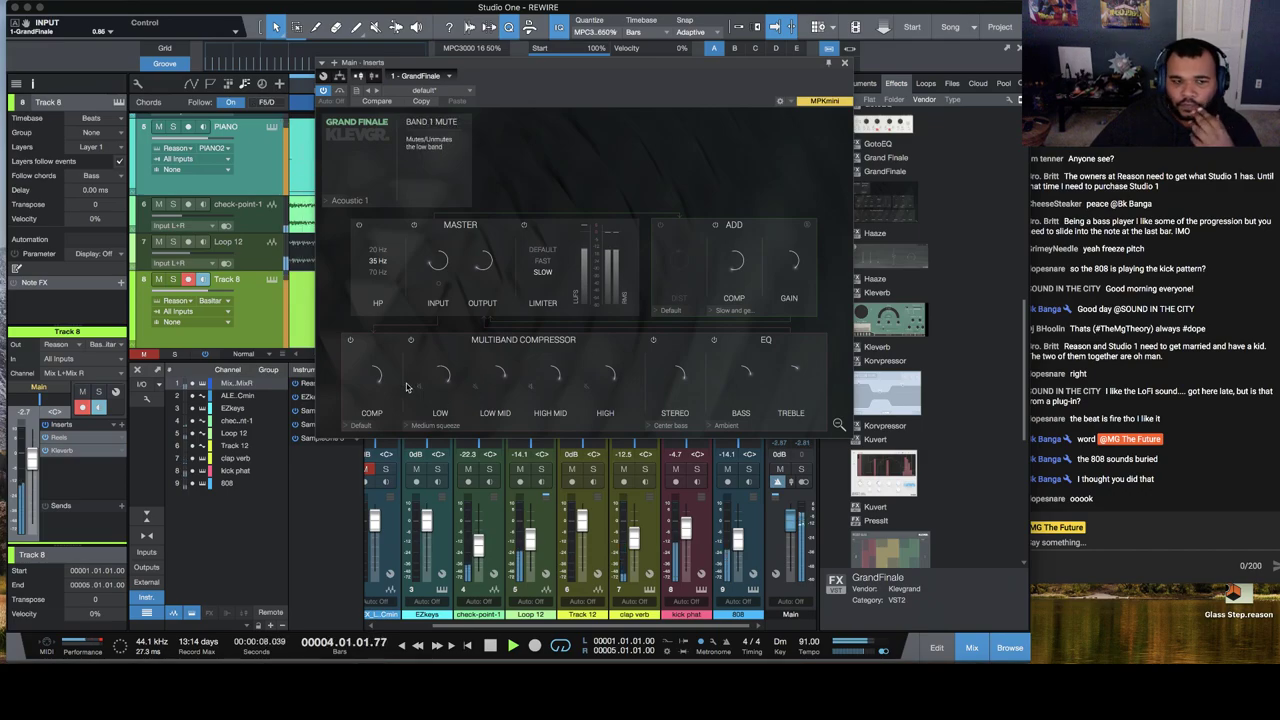
pyautogui.click(714, 341)
pyautogui.click(655, 341)
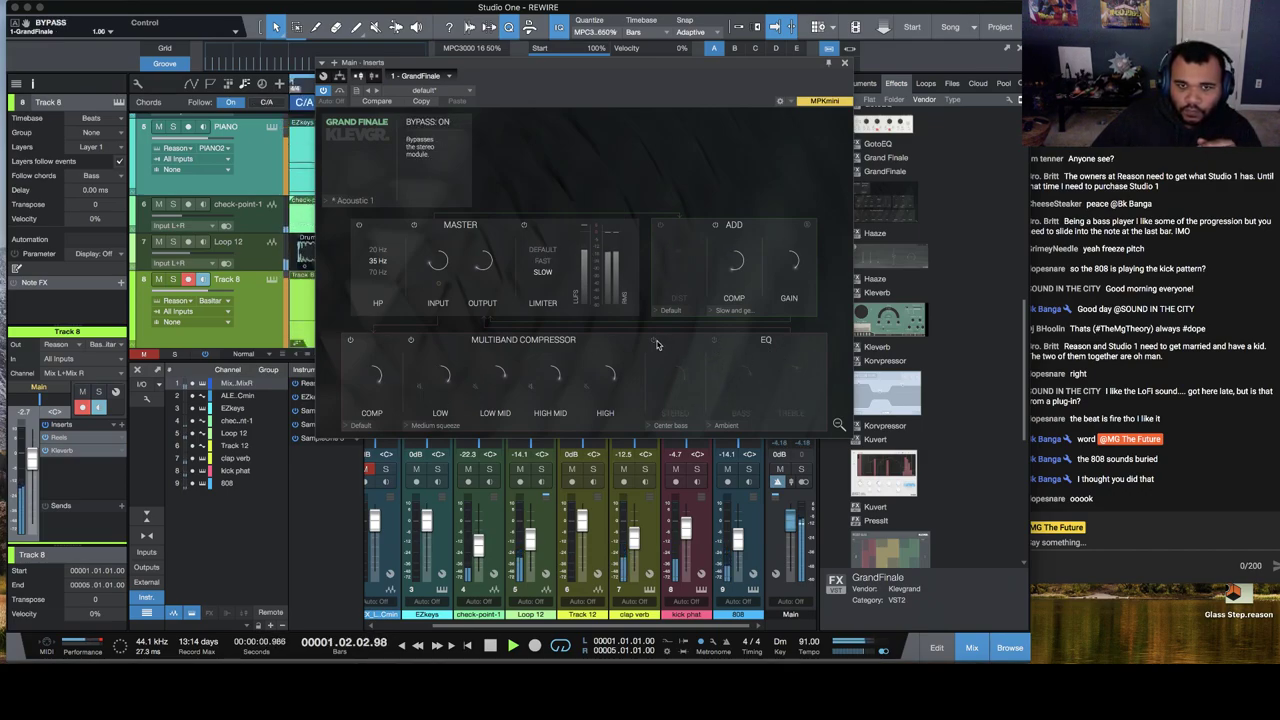
pyautogui.click(410, 340)
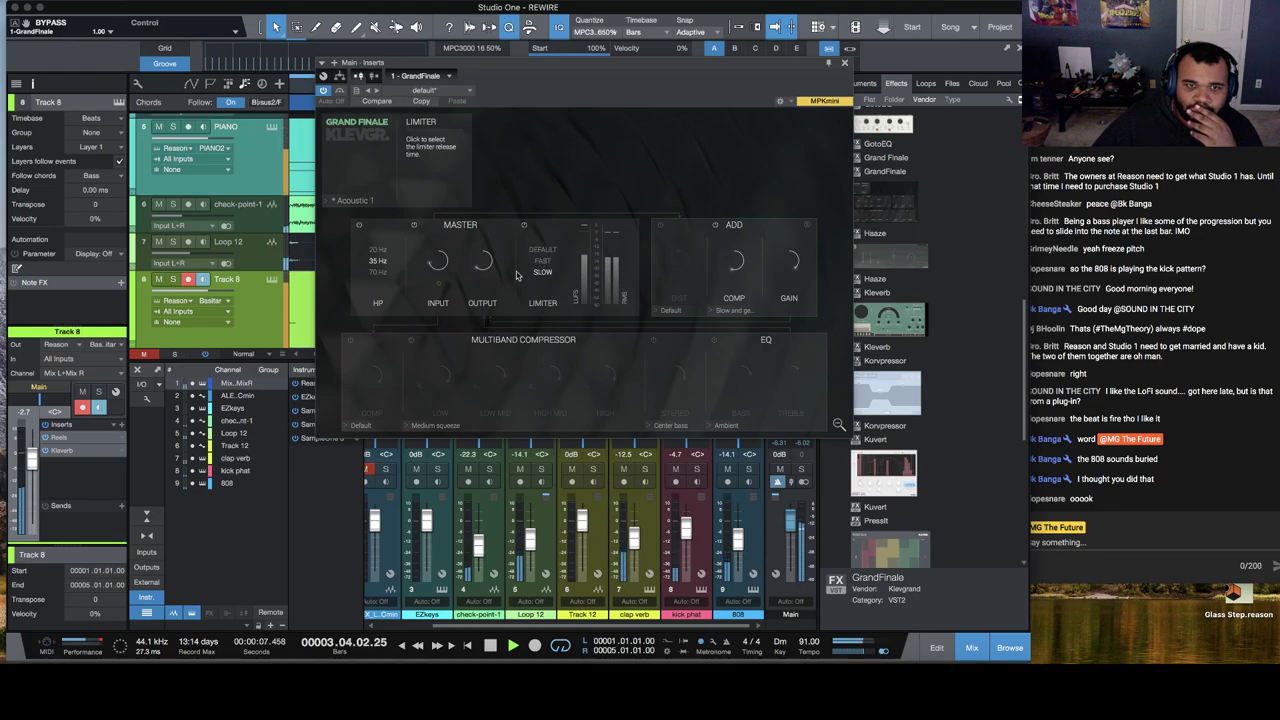
# Step: Lower GrandFinale's input gain to -6.98 dB and re-enable its single-band compressor with the Hard algorithm at 50%
pyautogui.moveTo(429, 266)
pyautogui.mouseDown()
pyautogui.moveTo(441, 285)
pyautogui.moveTo(429, 288)
pyautogui.mouseUp()
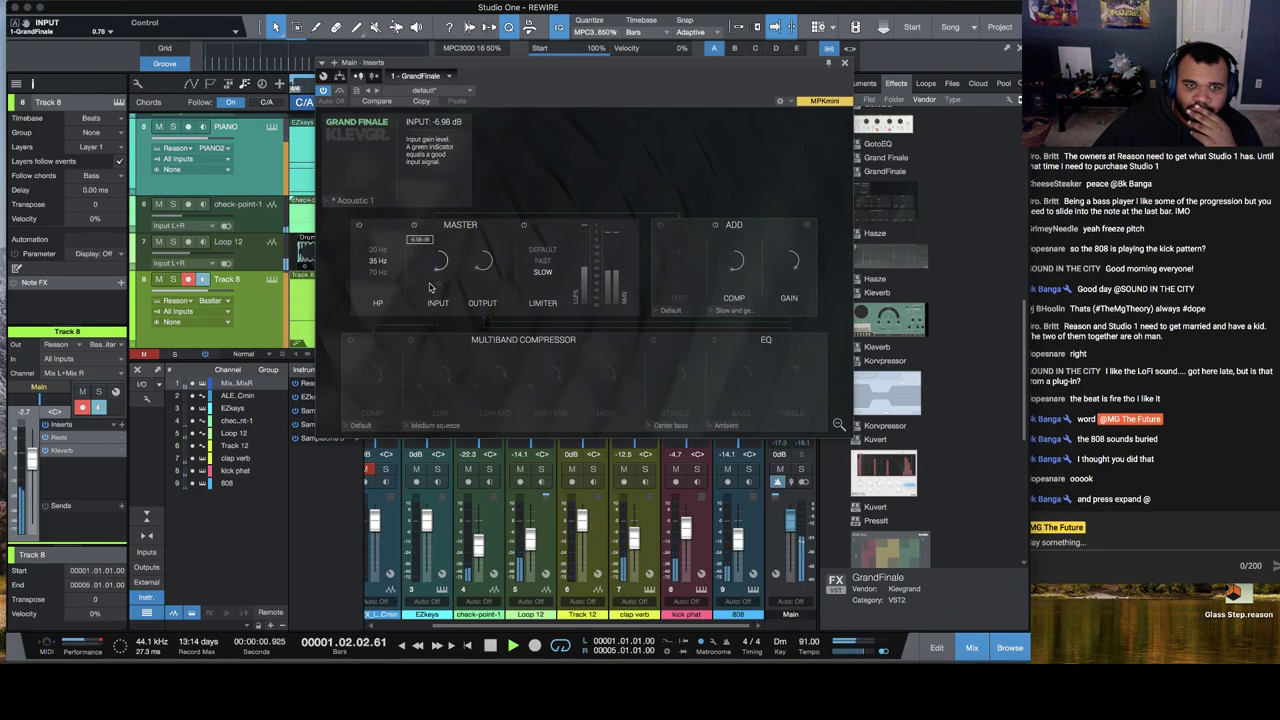
pyautogui.click(350, 340)
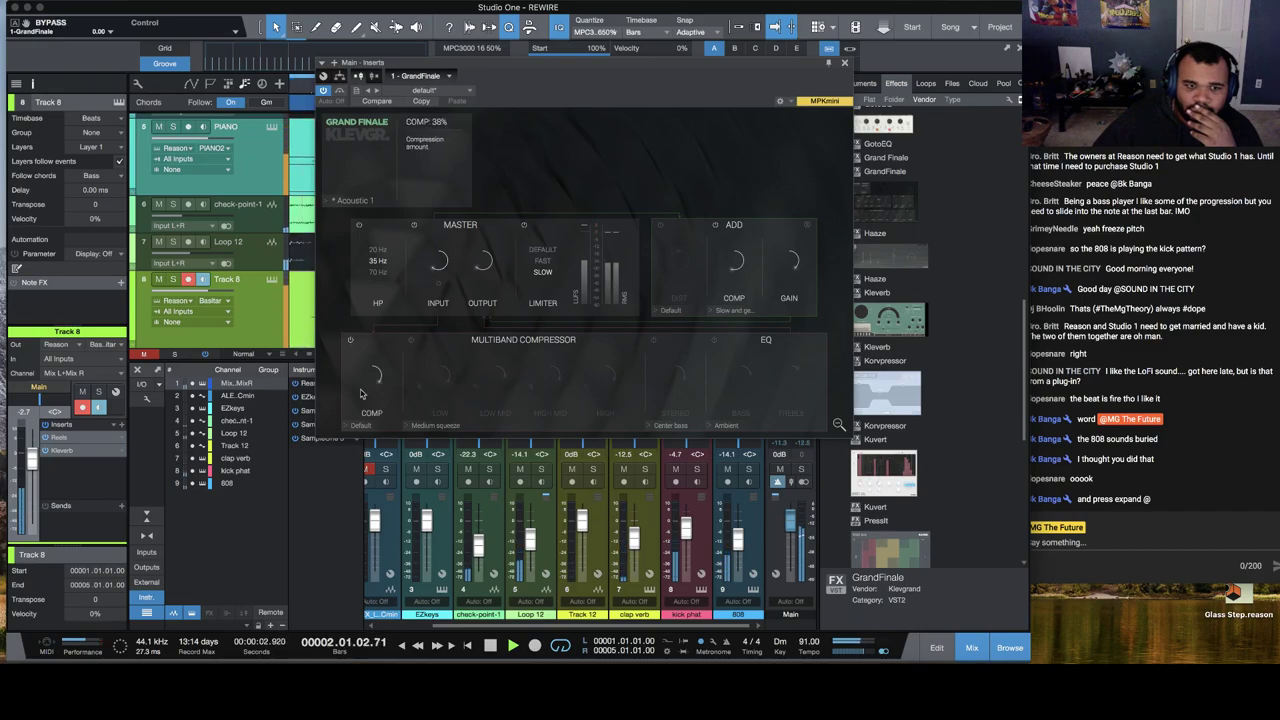
pyautogui.click(358, 425)
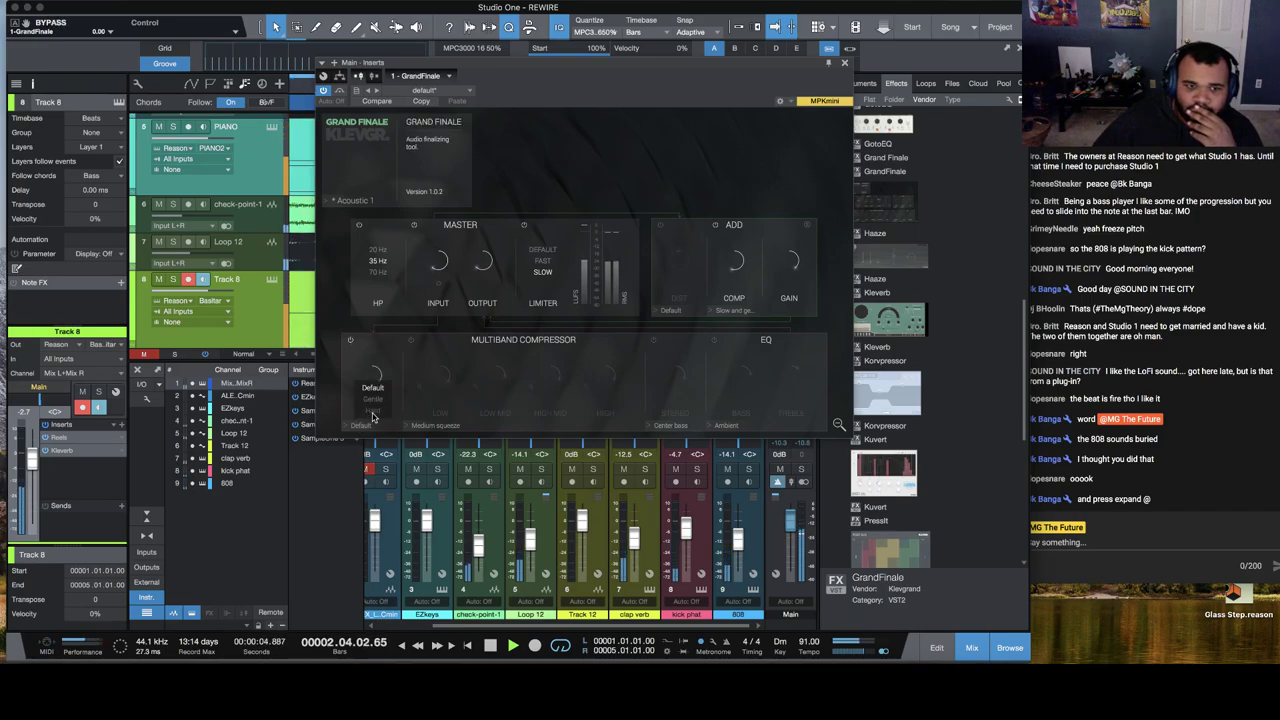
pyautogui.click(353, 368)
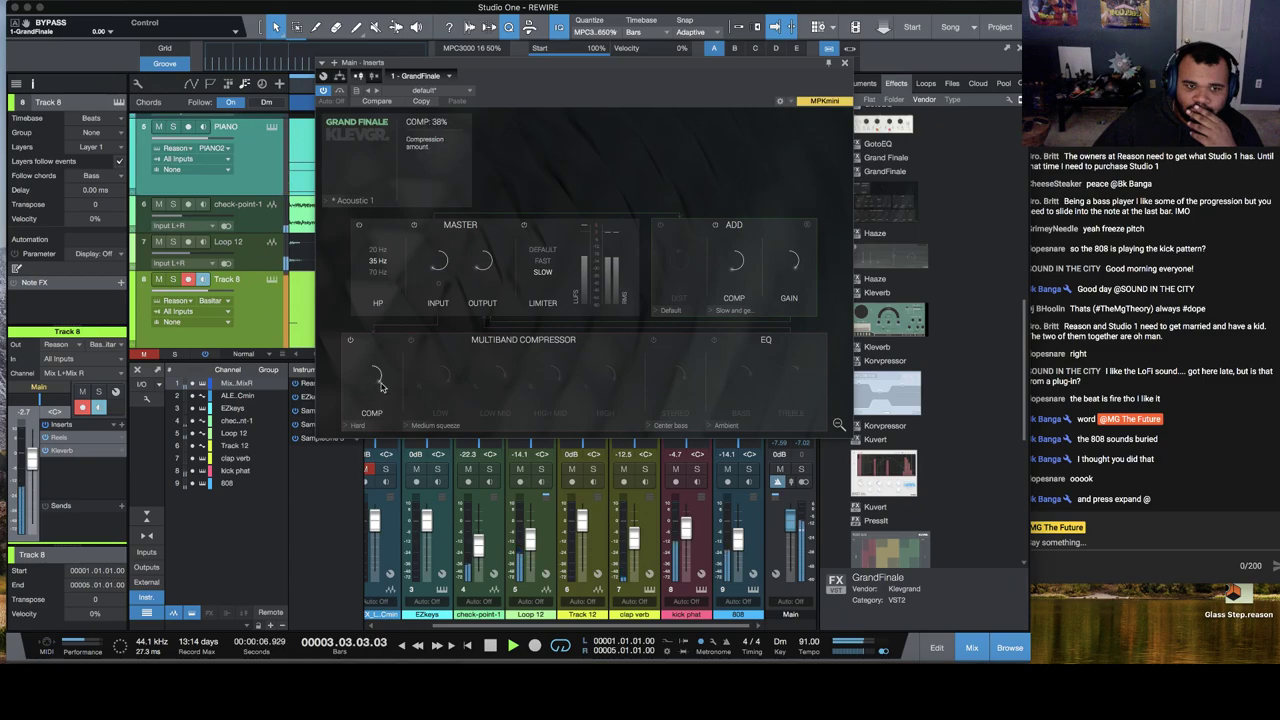
pyautogui.moveTo(389, 372); pyautogui.dragTo(389, 351)
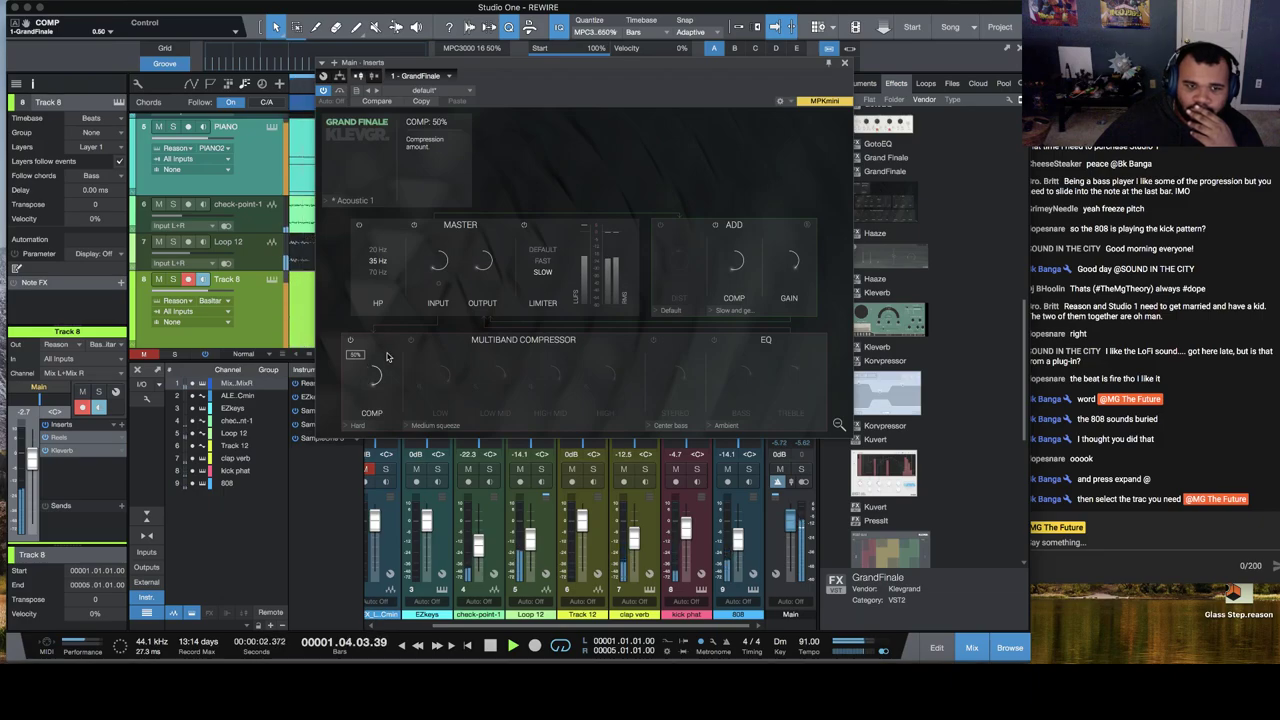
# Step: Re-enable the multiband compressor and set its low band to 34%, low mid to 49% and high mid to 79%
pyautogui.click(410, 340)
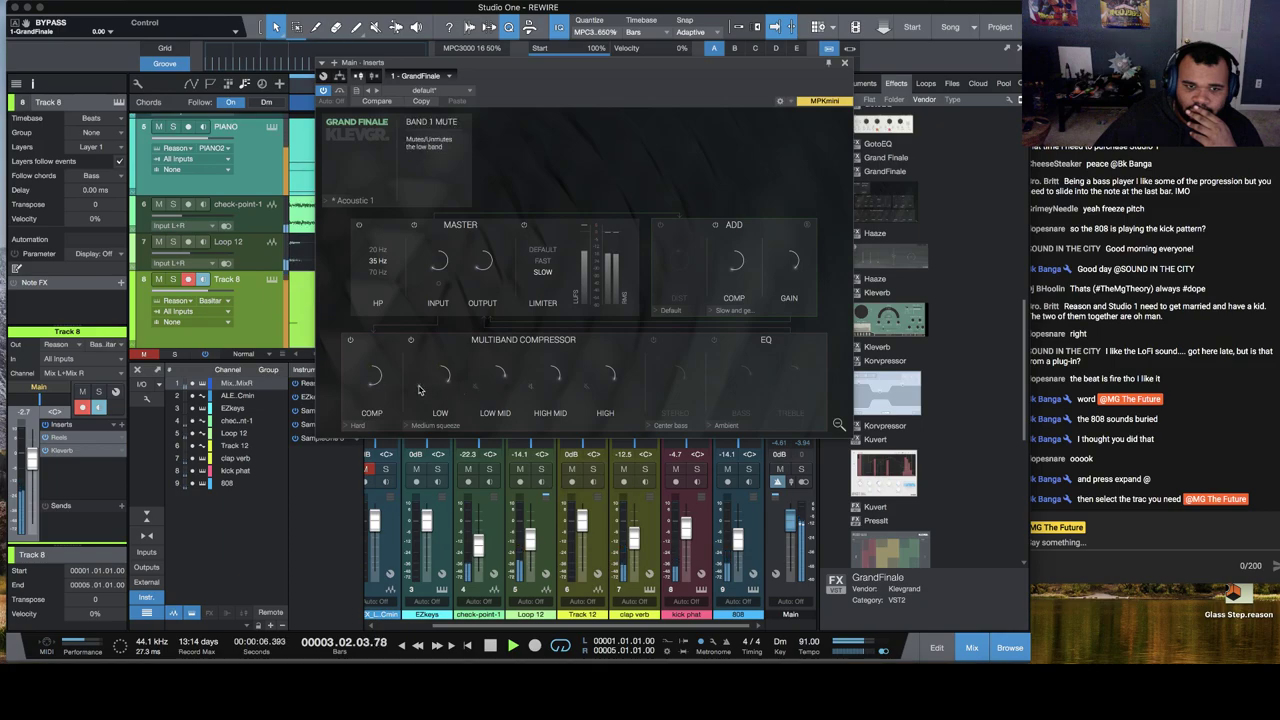
pyautogui.moveTo(448, 385); pyautogui.dragTo(436, 394)
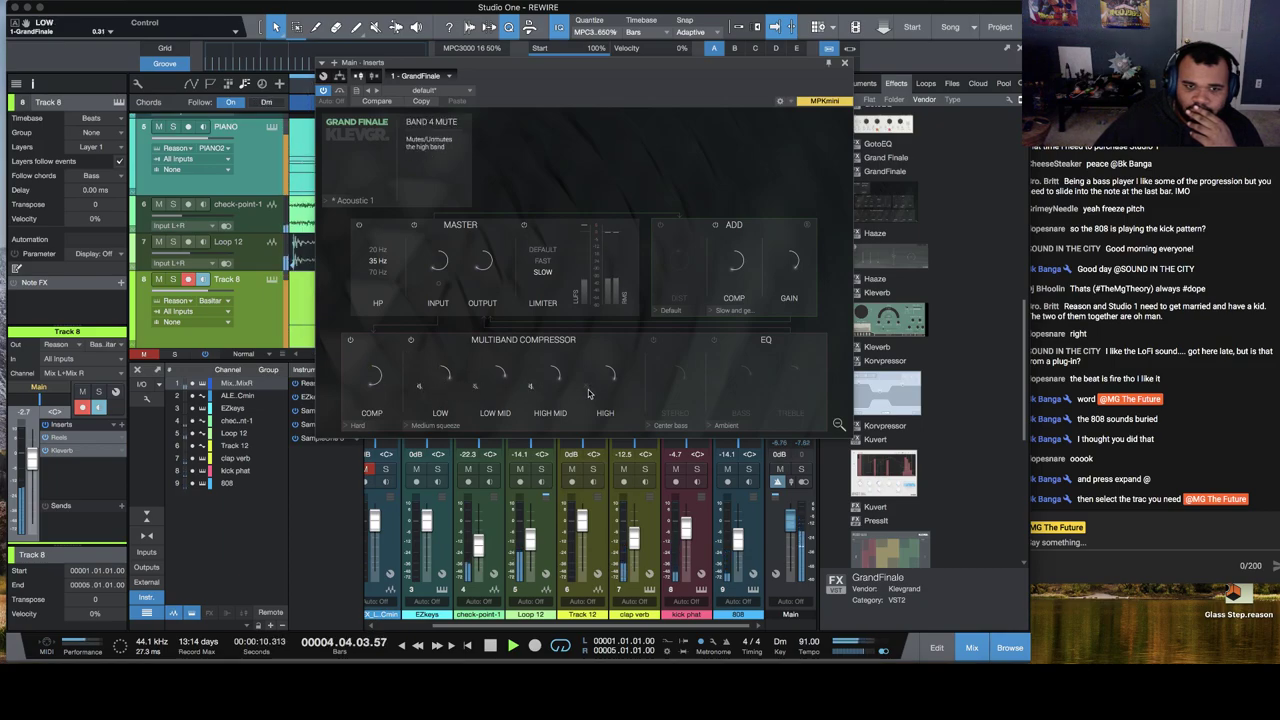
pyautogui.moveTo(446, 387)
pyautogui.mouseDown()
pyautogui.moveTo(475, 317)
pyautogui.moveTo(468, 380)
pyautogui.mouseUp()
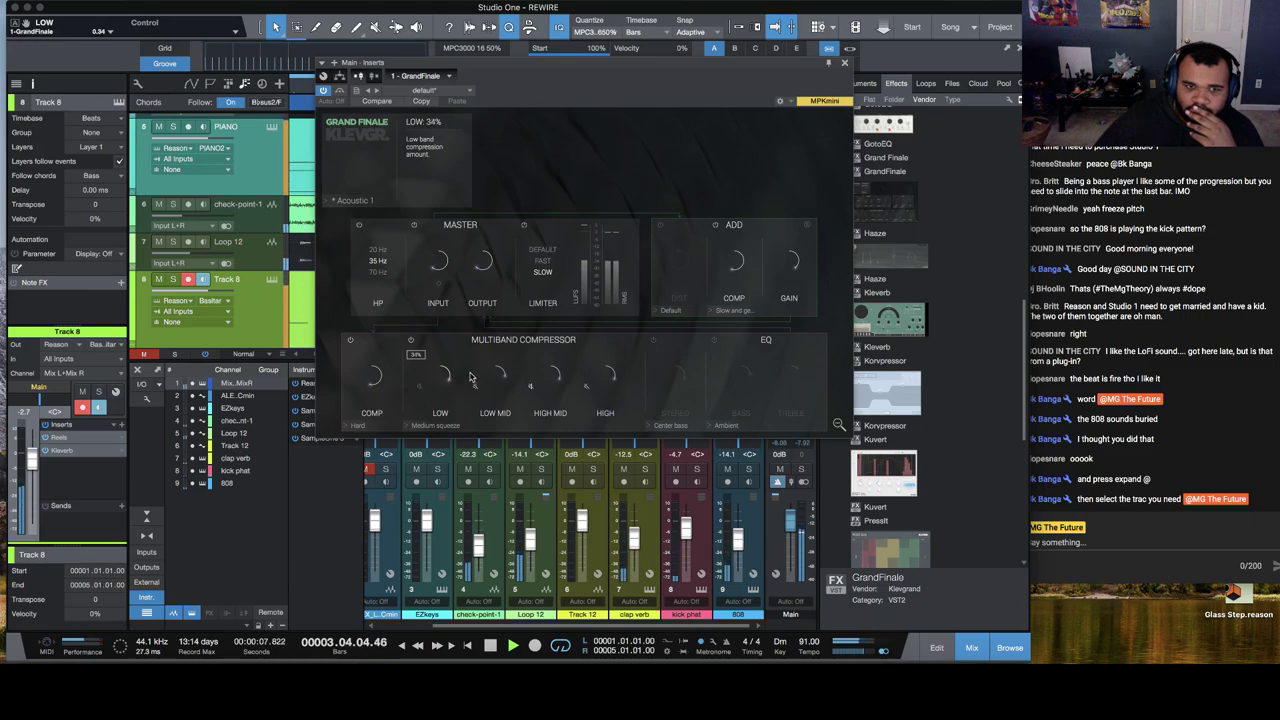
pyautogui.moveTo(497, 378)
pyautogui.mouseDown()
pyautogui.moveTo(495, 392)
pyautogui.moveTo(505, 384)
pyautogui.mouseUp()
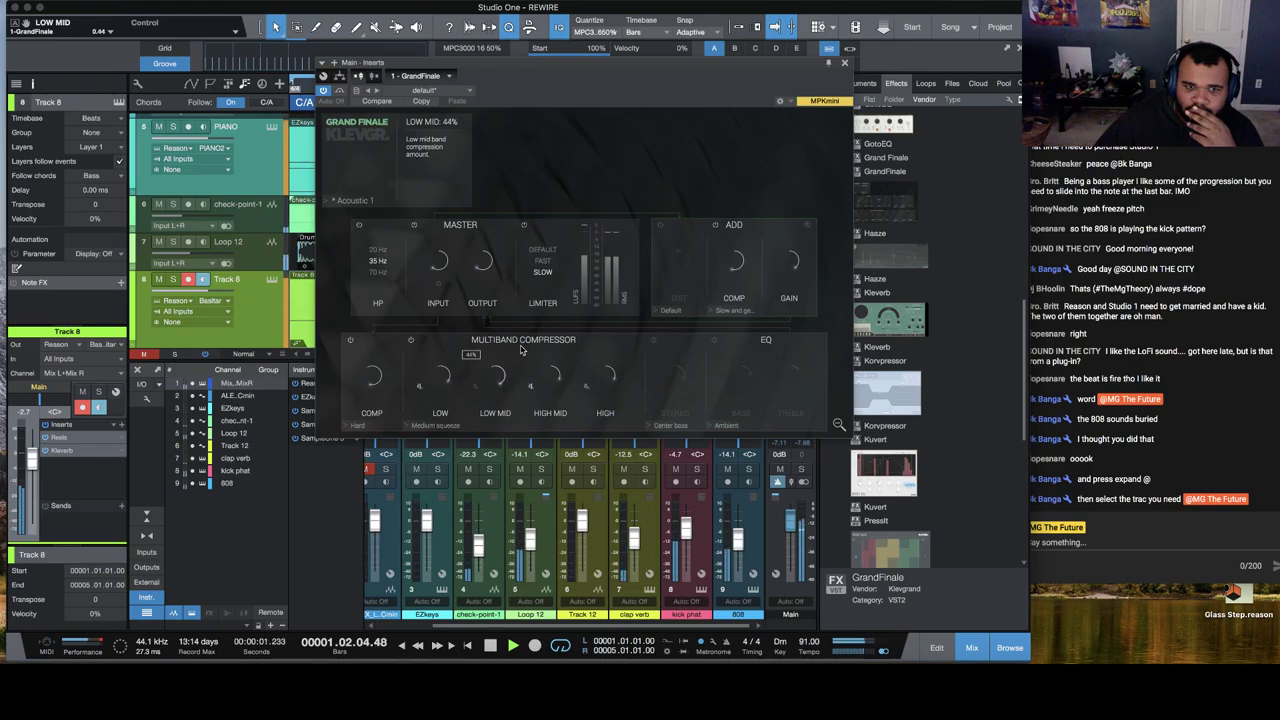
pyautogui.moveTo(500, 402); pyautogui.dragTo(503, 395)
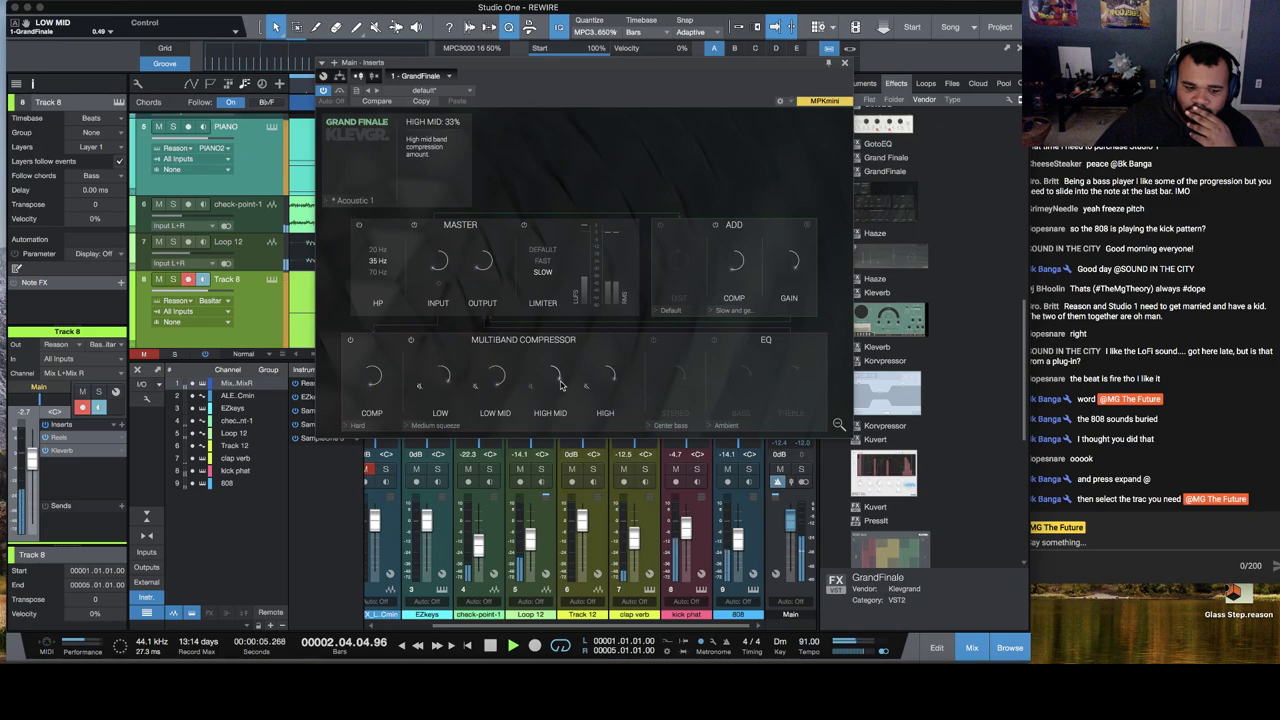
pyautogui.moveTo(560, 386); pyautogui.dragTo(587, 343)
pyautogui.moveTo(613, 302); pyautogui.dragTo(619, 302)
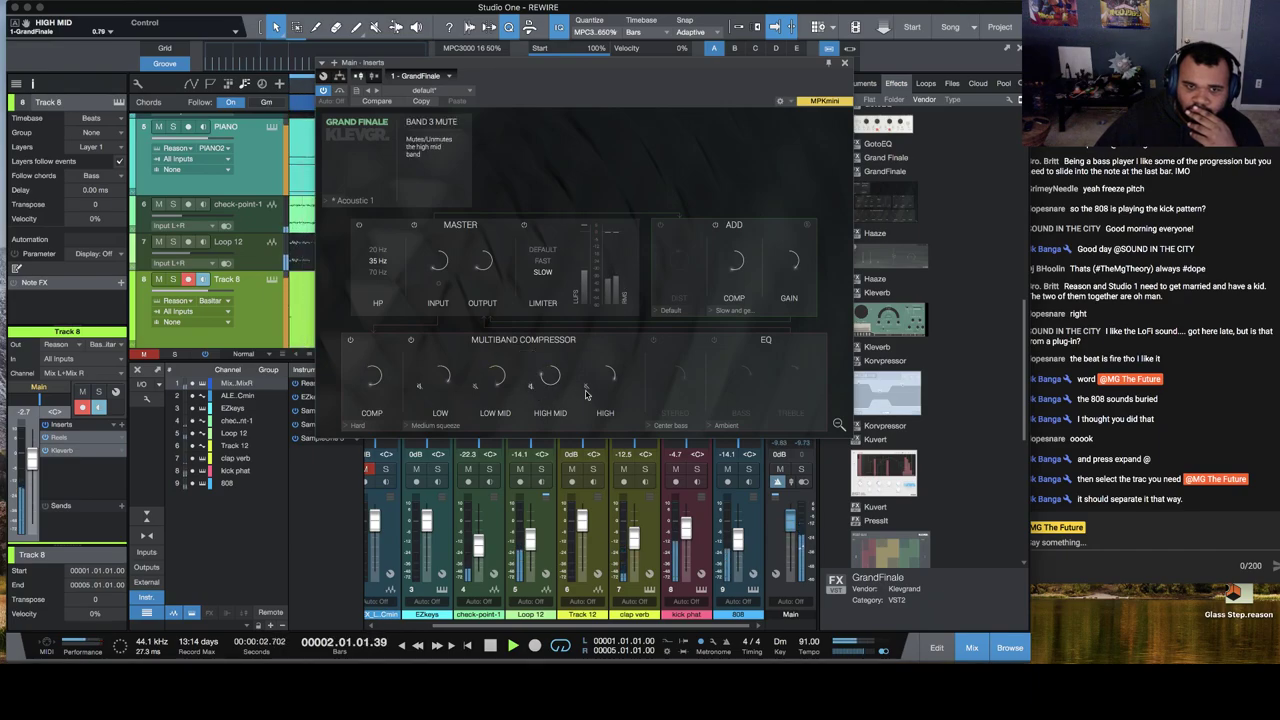
# Step: Set the multiband compressor's high band to 43% and rebalance the others, with low mid at 31% and low at 37%
pyautogui.moveTo(613, 382); pyautogui.dragTo(641, 343)
pyautogui.moveTo(663, 289); pyautogui.dragTo(652, 368)
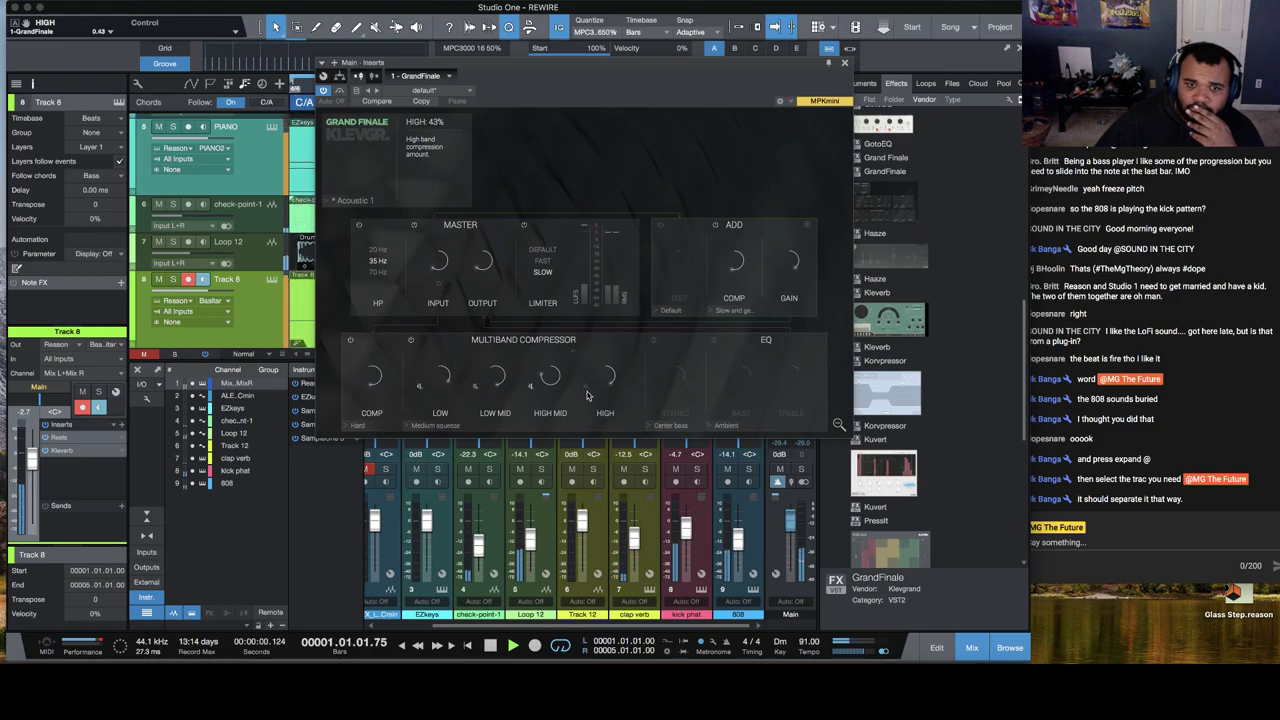
pyautogui.moveTo(546, 394); pyautogui.dragTo(529, 389)
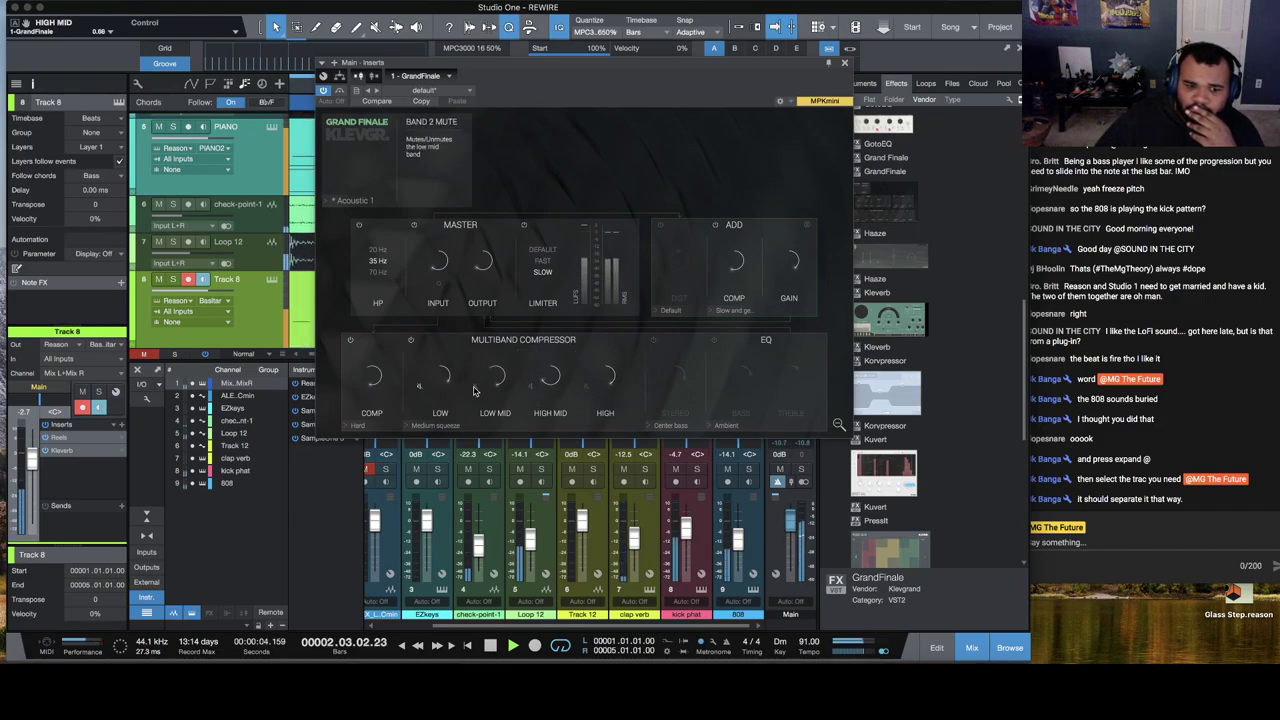
pyautogui.moveTo(493, 388); pyautogui.dragTo(481, 413)
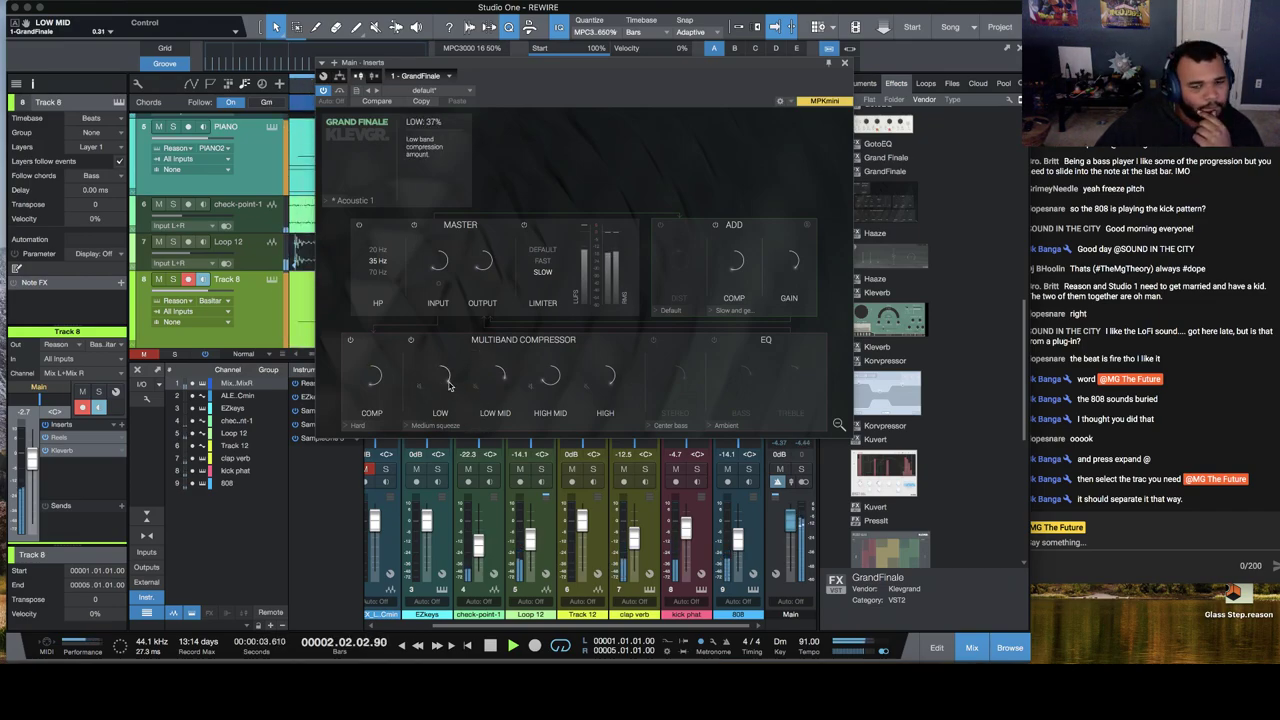
# Step: Raise the kick phat channel to -3.5 dB and the 808 channel to -11.7 dB
pyautogui.moveTo(685, 527); pyautogui.dragTo(739, 540)
# Step: Re-enable GrandFinale's stereo module with the Center bass algorithm and set its amount to 51%
pyautogui.click(653, 340)
pyautogui.click(660, 425)
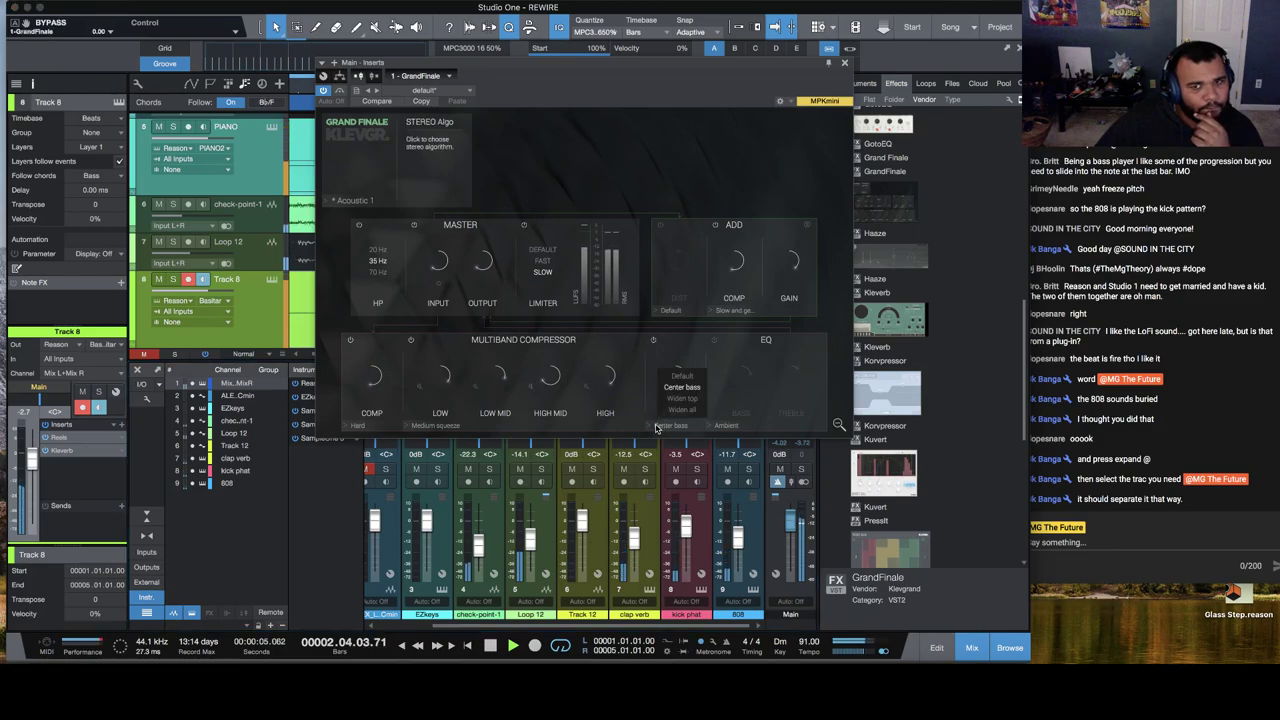
pyautogui.click(684, 386)
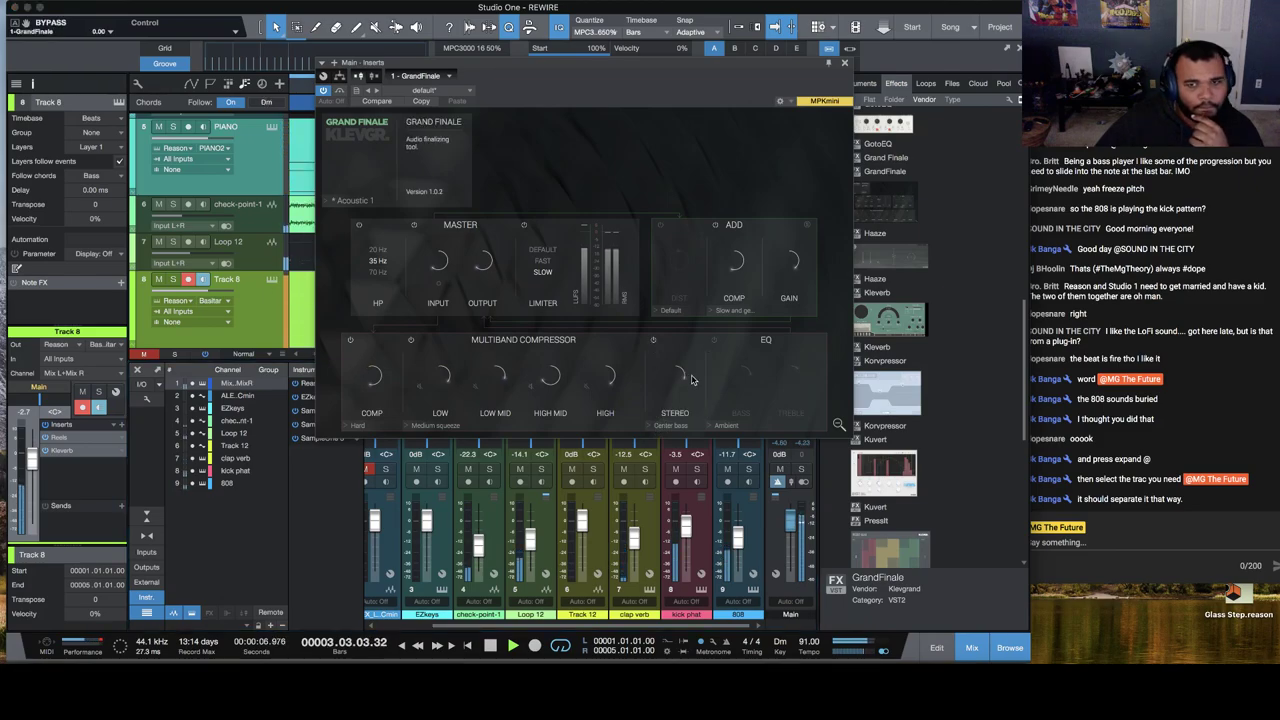
pyautogui.moveTo(686, 383); pyautogui.dragTo(691, 364)
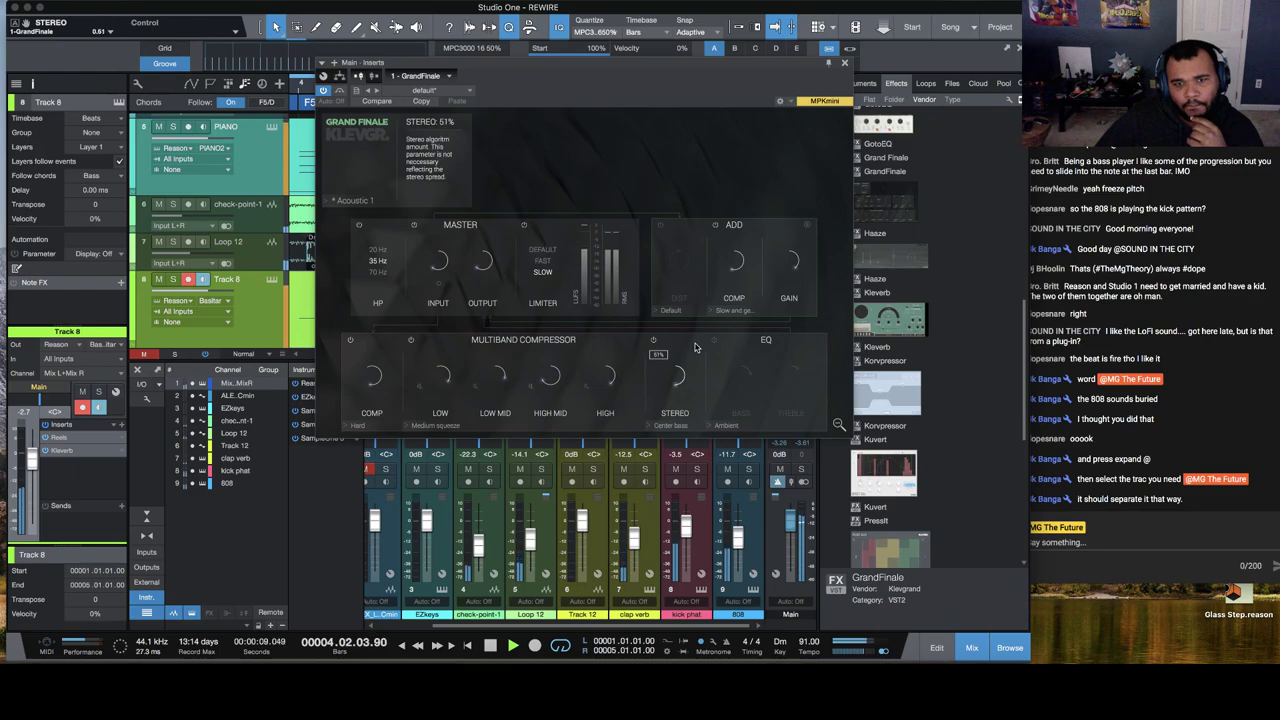
pyautogui.moveTo(696, 346); pyautogui.dragTo(693, 347)
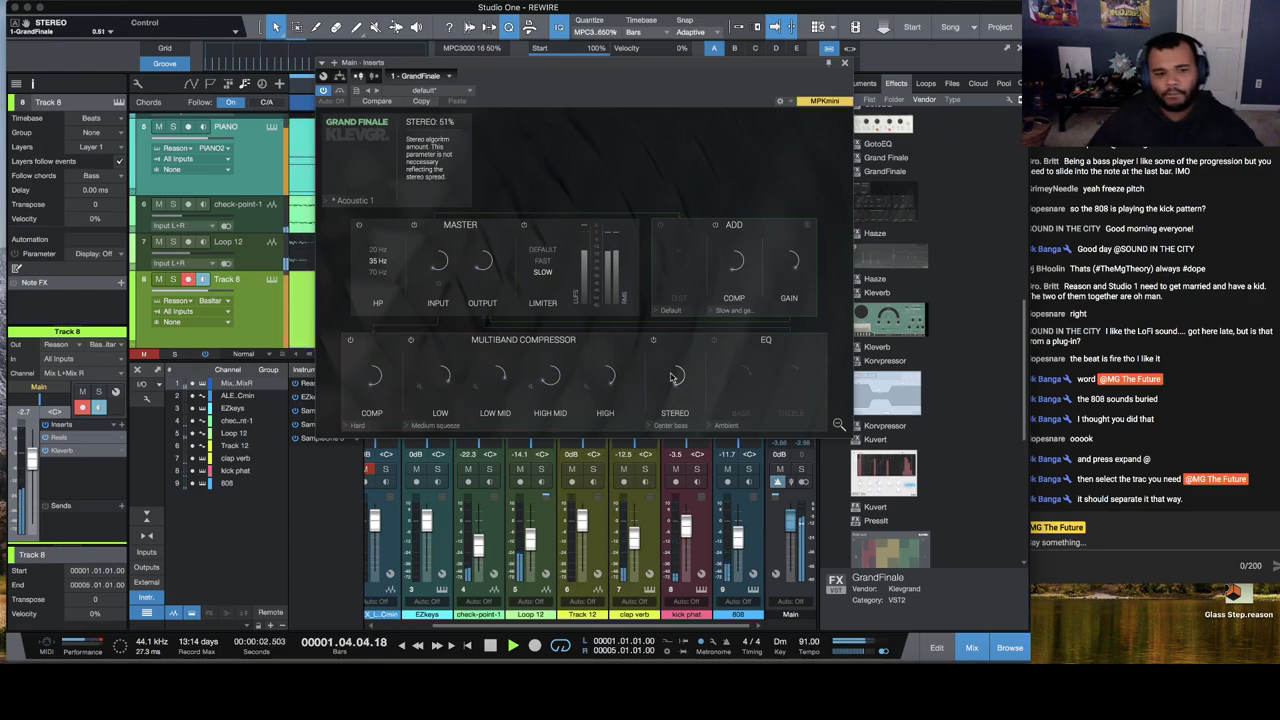
# Step: Re-enable the EQ module with adjusted bass and treble, and set the stereo amount to 39%
pyautogui.click(741, 377)
pyautogui.moveTo(800, 358)
pyautogui.moveTo(800, 362)
pyautogui.mouseDown()
pyautogui.moveTo(798, 376)
pyautogui.moveTo(742, 390)
pyautogui.moveTo(740, 405)
pyautogui.moveTo(795, 370)
pyautogui.mouseUp()
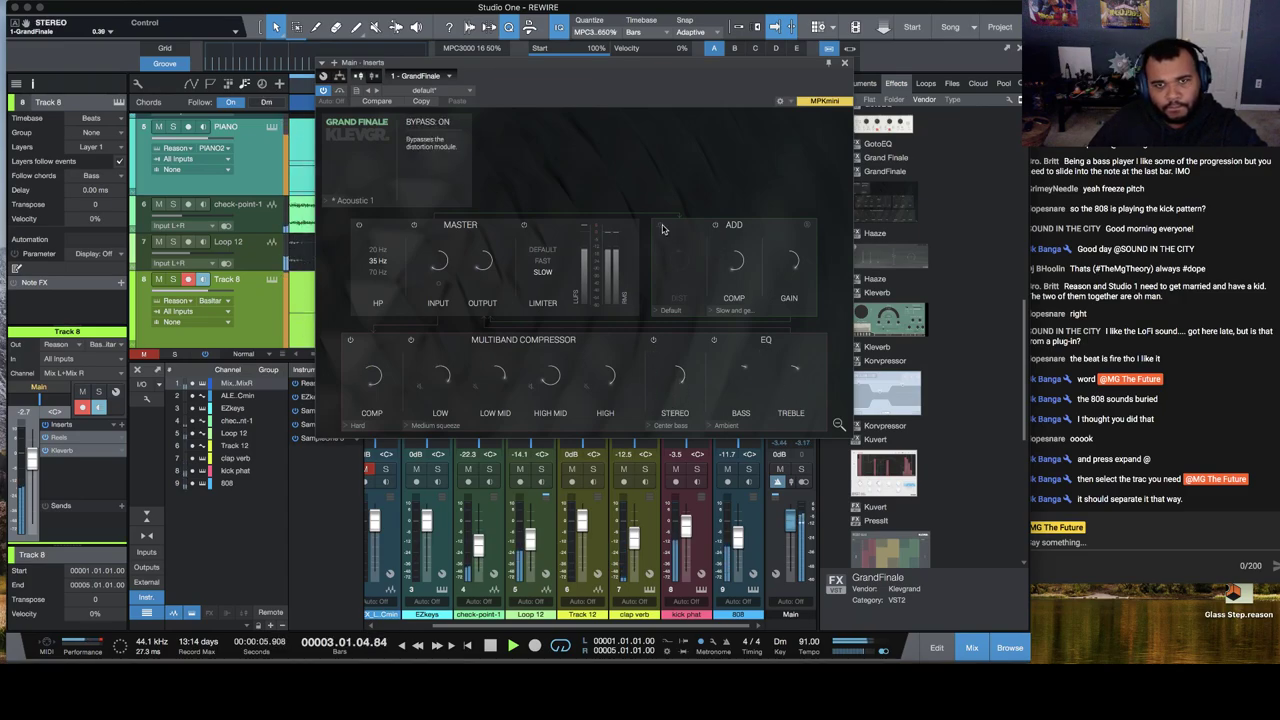
# Step: Enable the ADD section's distortion with the Sparkle type at 27%, and adjust its compression and gain
pyautogui.click(678, 298)
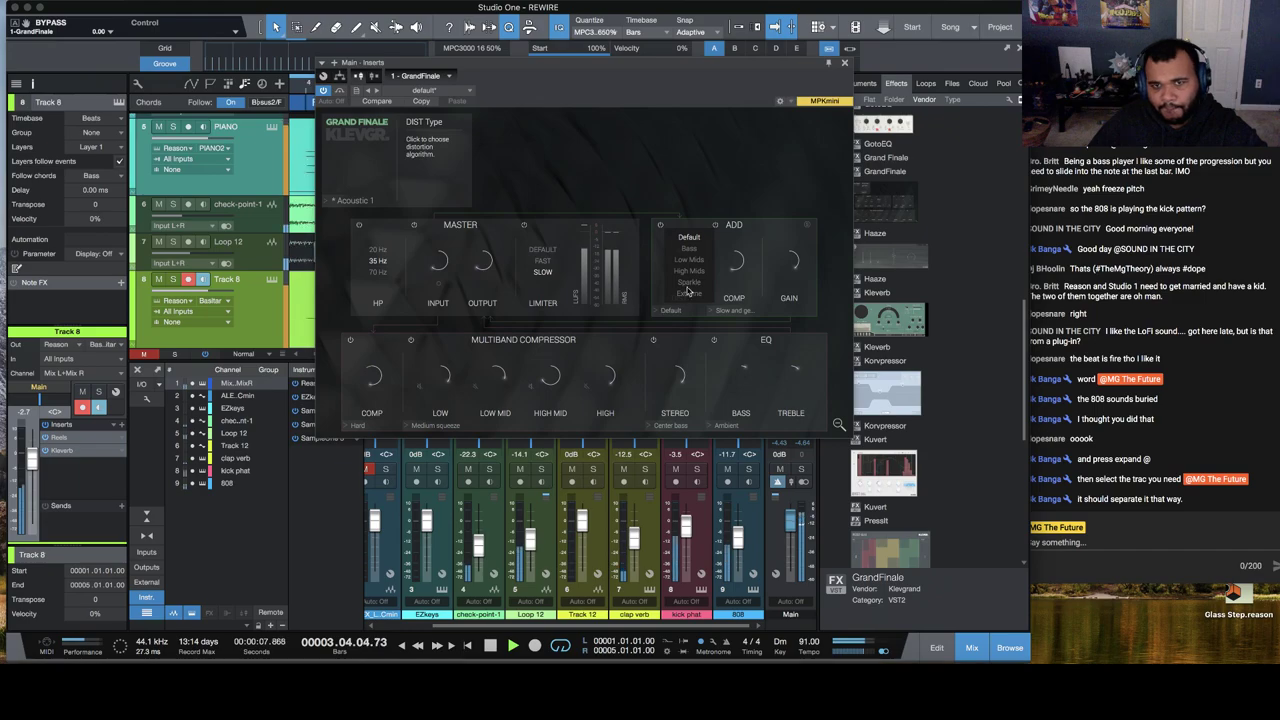
pyautogui.click(689, 282)
pyautogui.moveTo(682, 263); pyautogui.dragTo(691, 233)
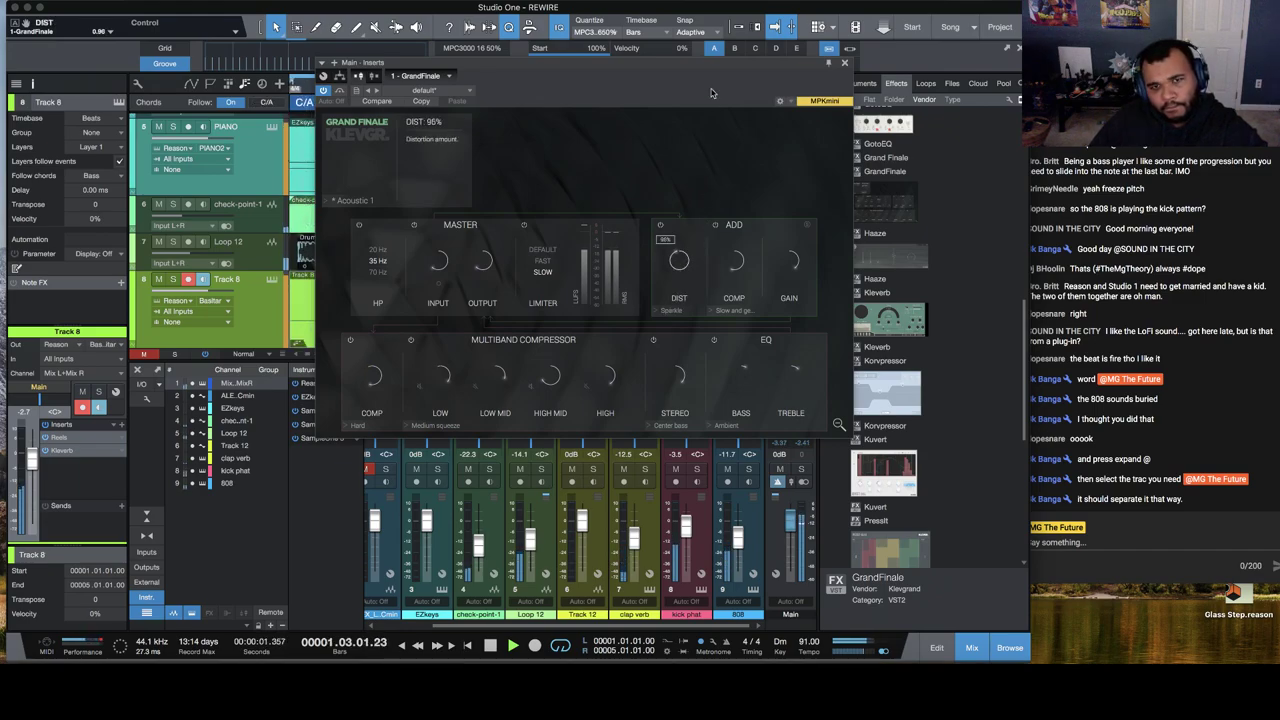
pyautogui.moveTo(707, 149); pyautogui.dragTo(708, 222)
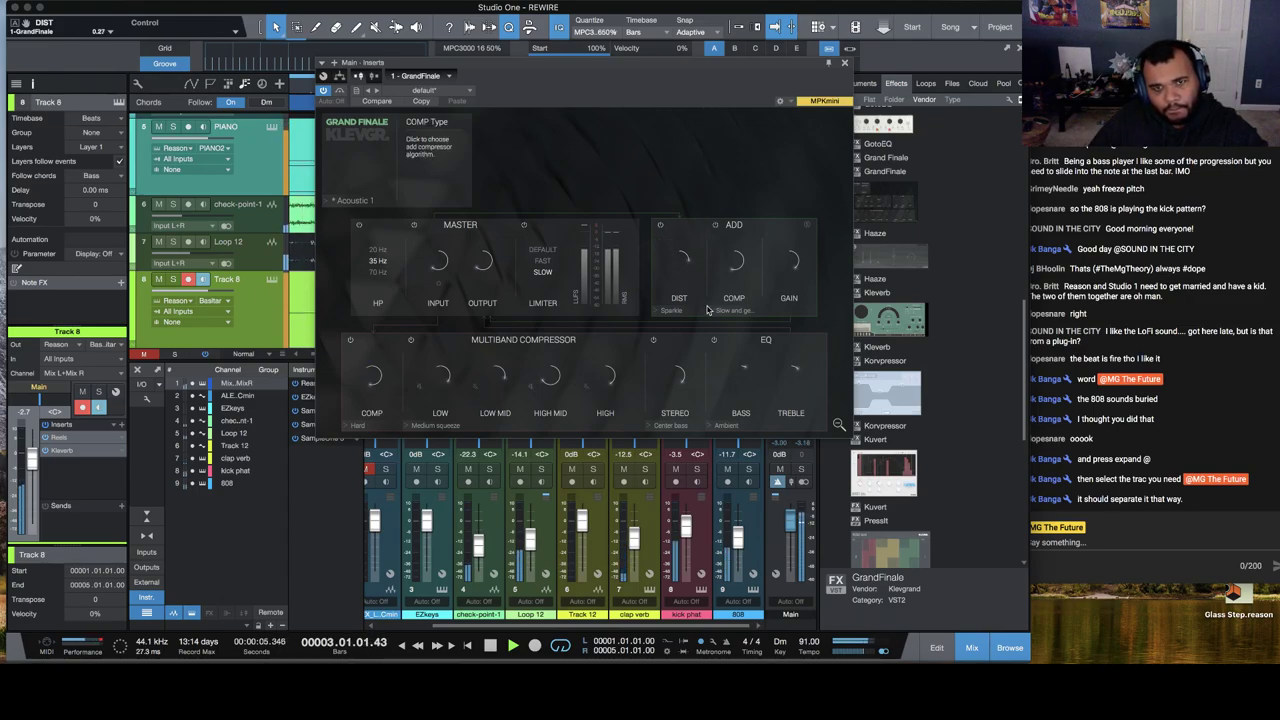
pyautogui.moveTo(733, 273); pyautogui.dragTo(803, 306)
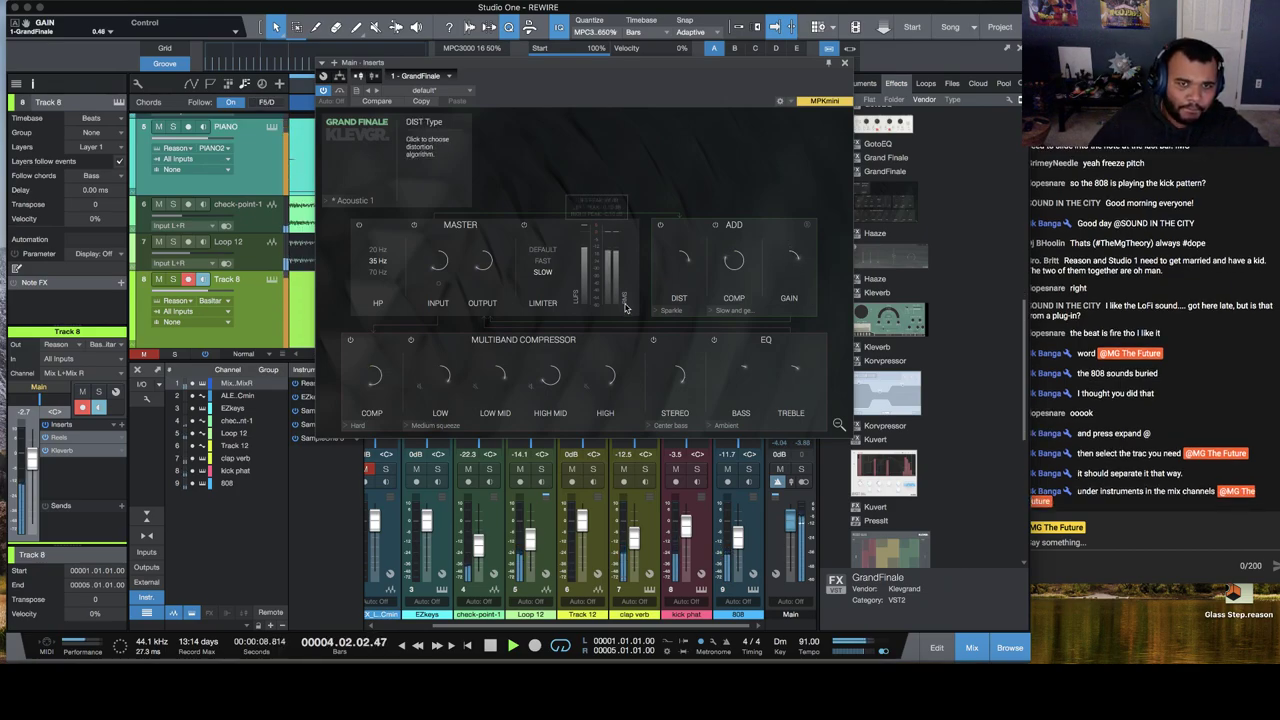
# Step: Set the master limiter to Fast and the output gain to -5.29 dB, and close GrandFinale
pyautogui.click(543, 261)
pyautogui.moveTo(479, 275)
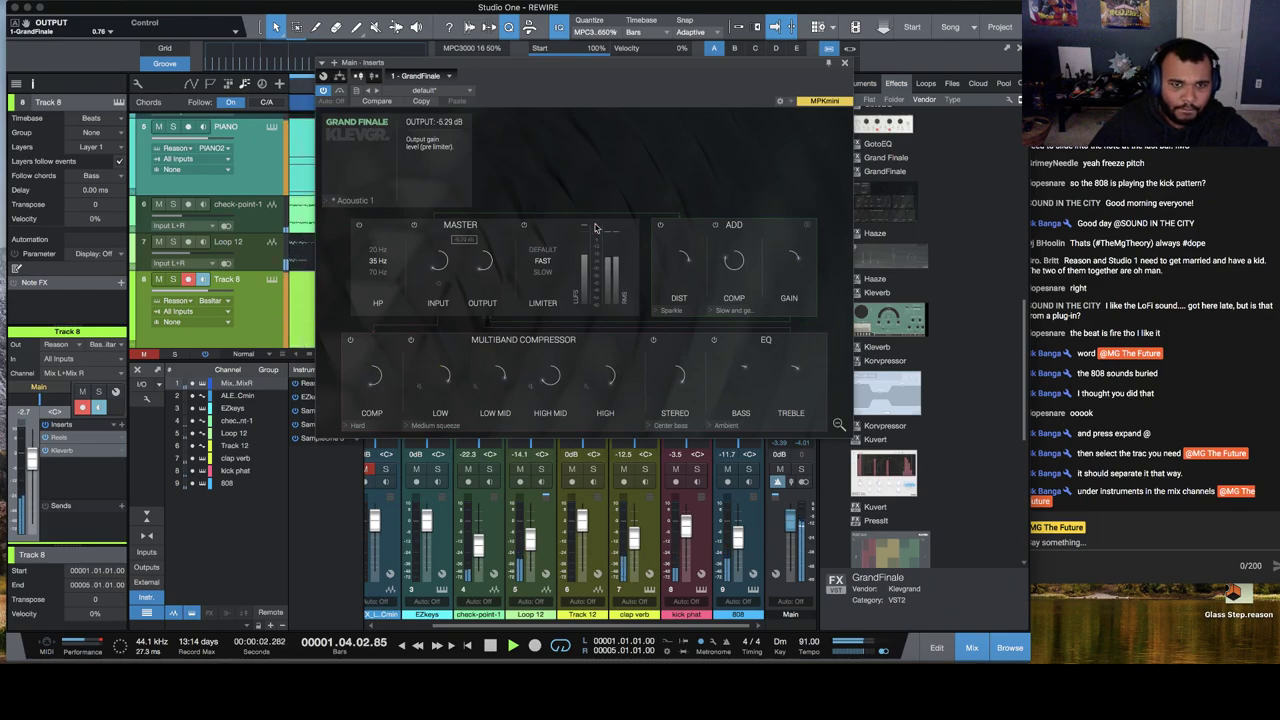
pyautogui.click(845, 64)
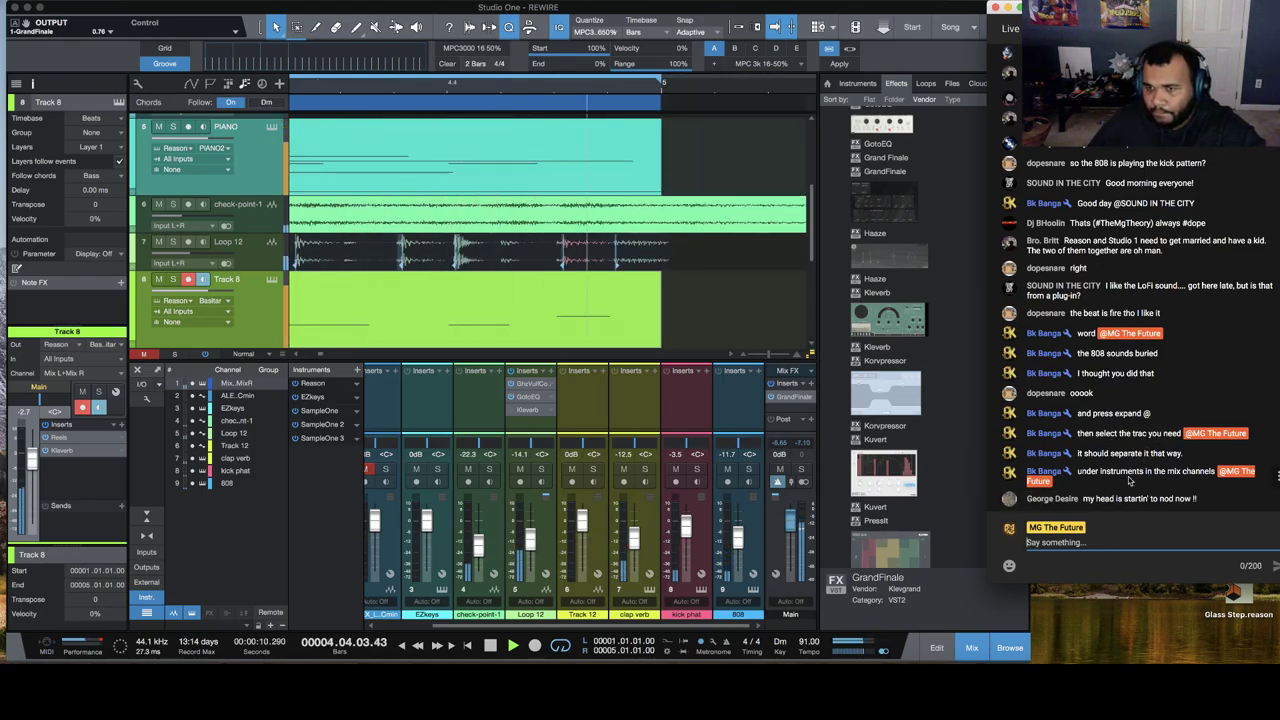
# Step: Read the chat advice on separating Reason's outputs and inspect the 808, Track 8 and Reason tracks with their mixer channels
pyautogui.scroll(-3, 375, 304)
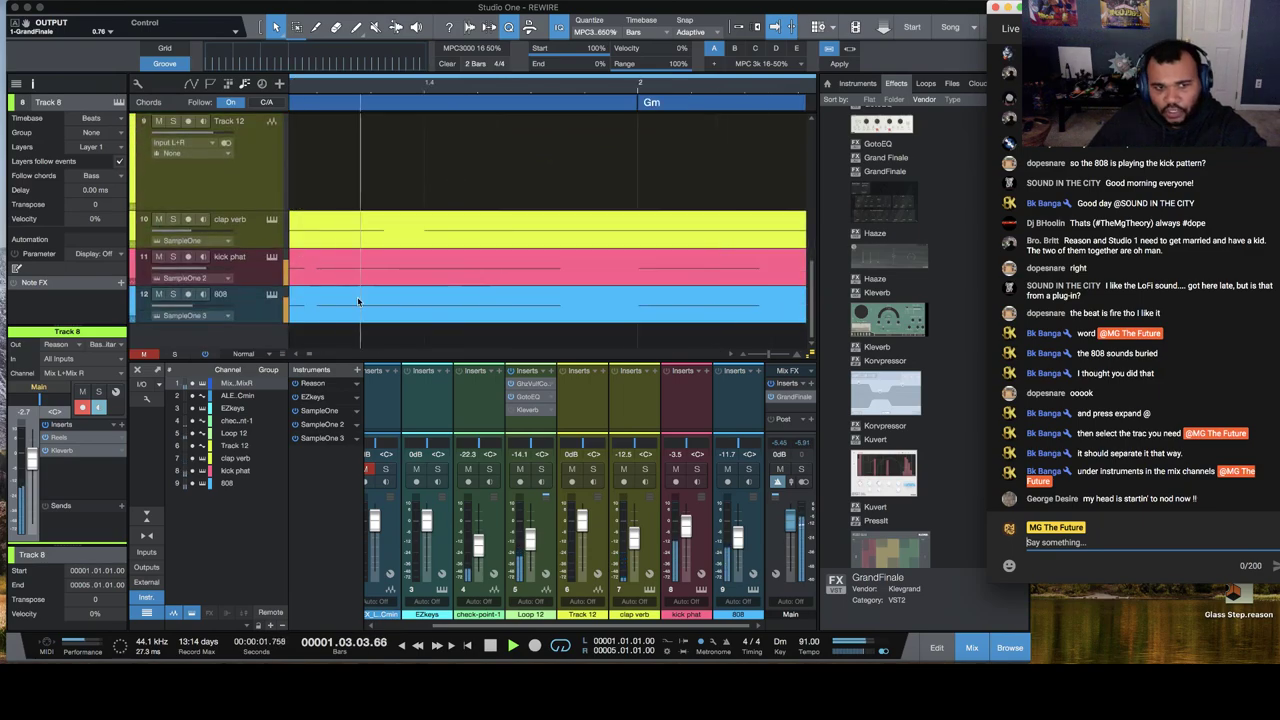
pyautogui.click(388, 403)
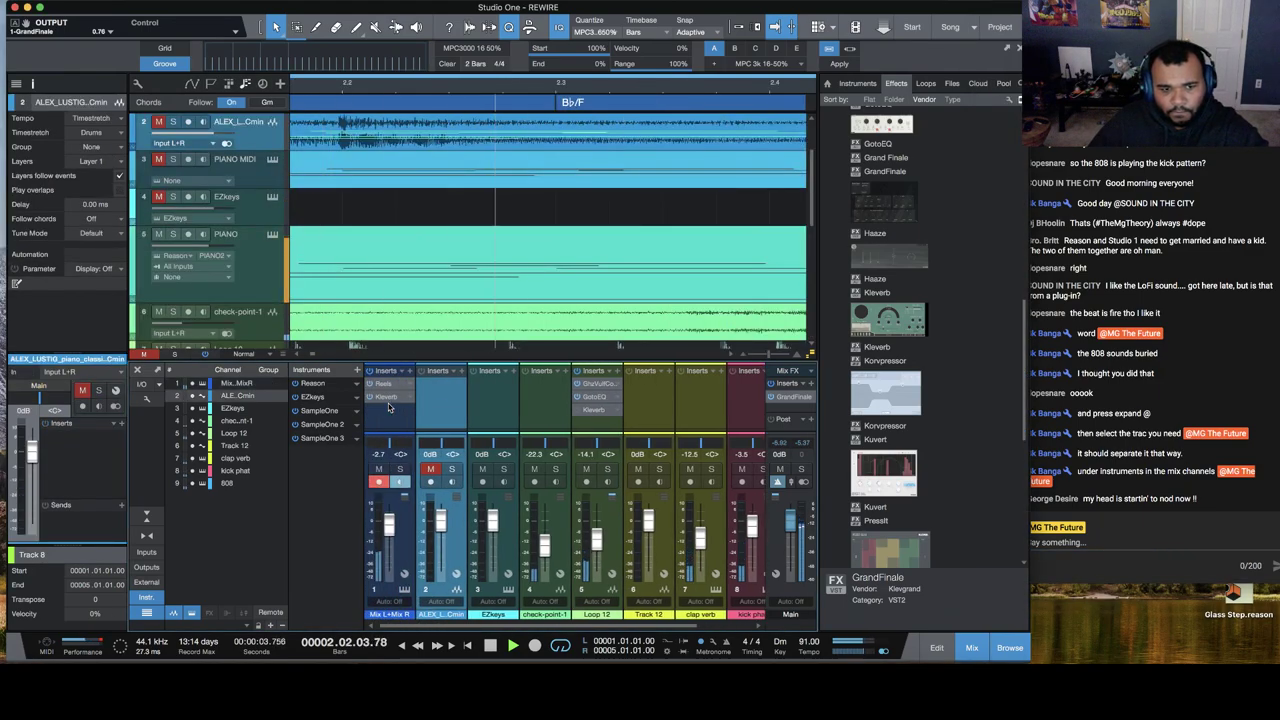
pyautogui.click(394, 422)
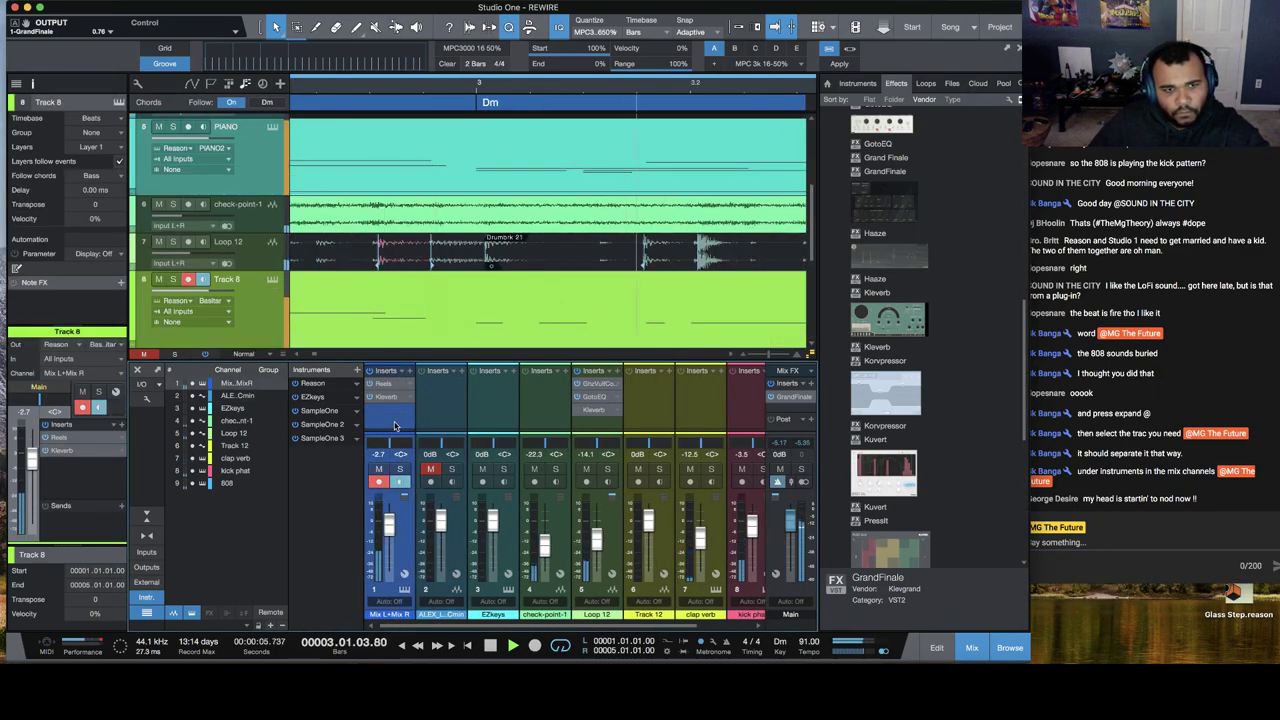
pyautogui.click(1116, 413)
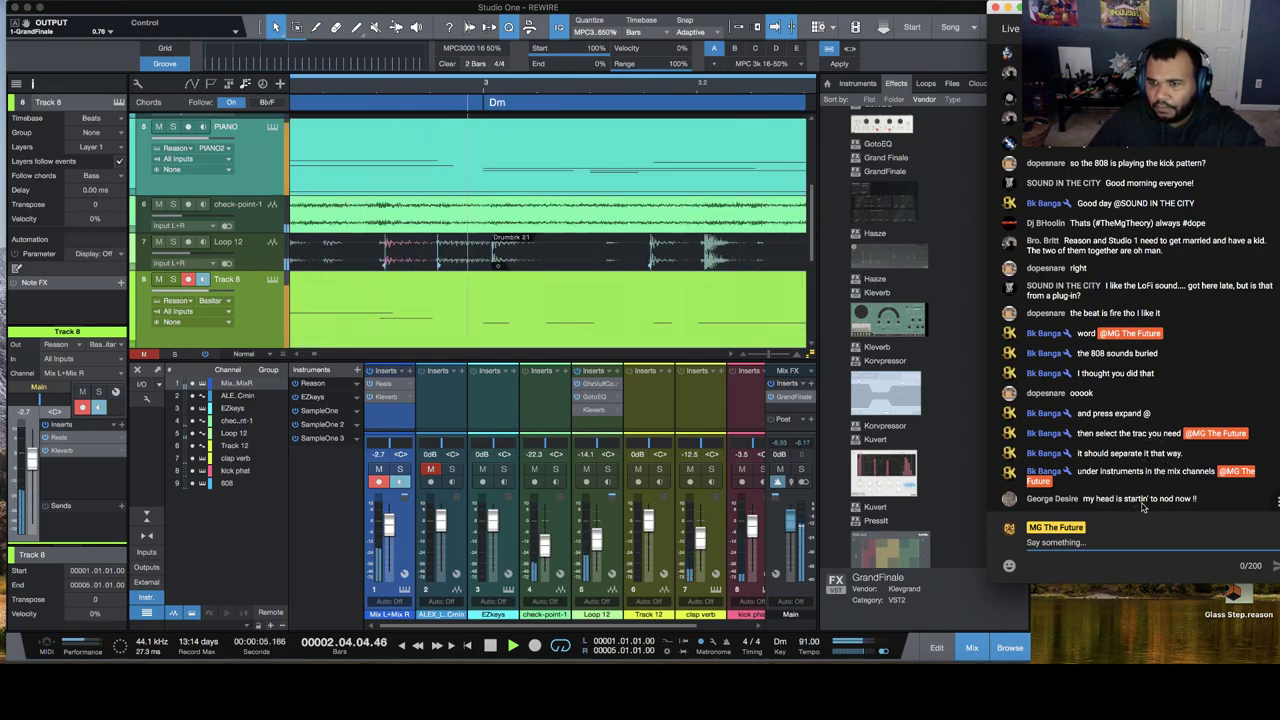
pyautogui.scroll(-5, 361, 253)
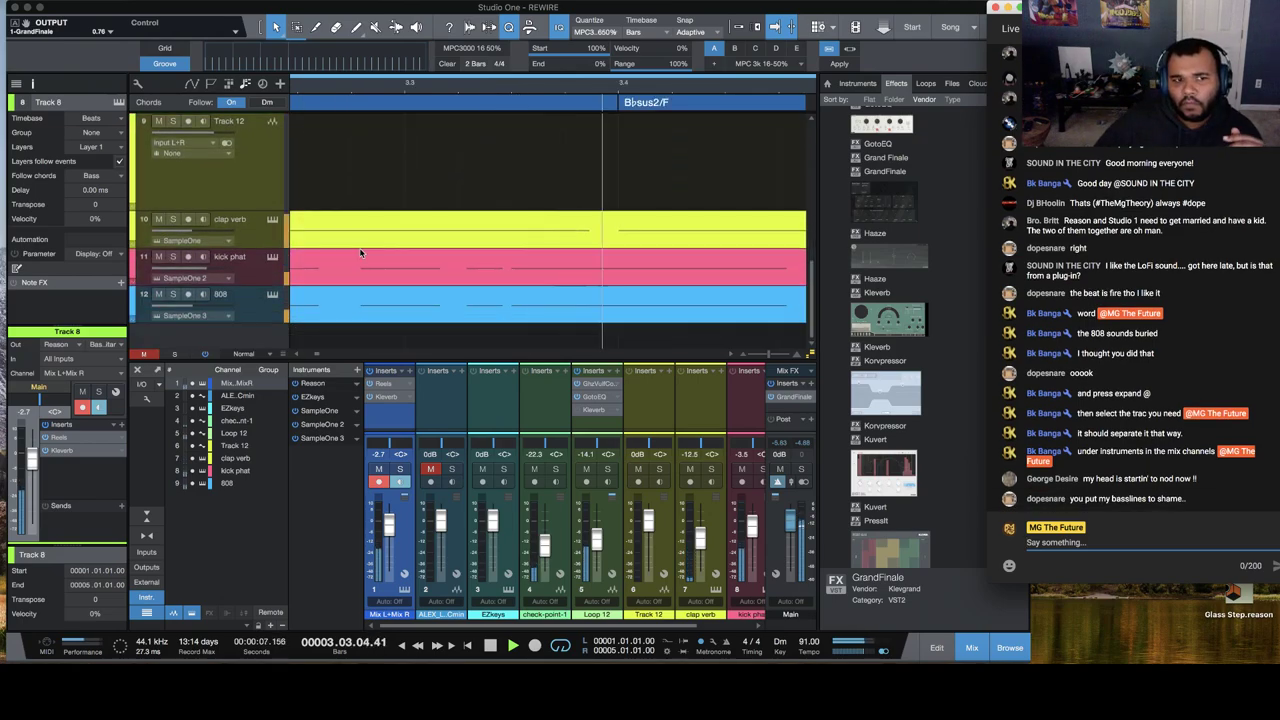
pyautogui.rightClick(278, 312)
pyautogui.click(281, 293)
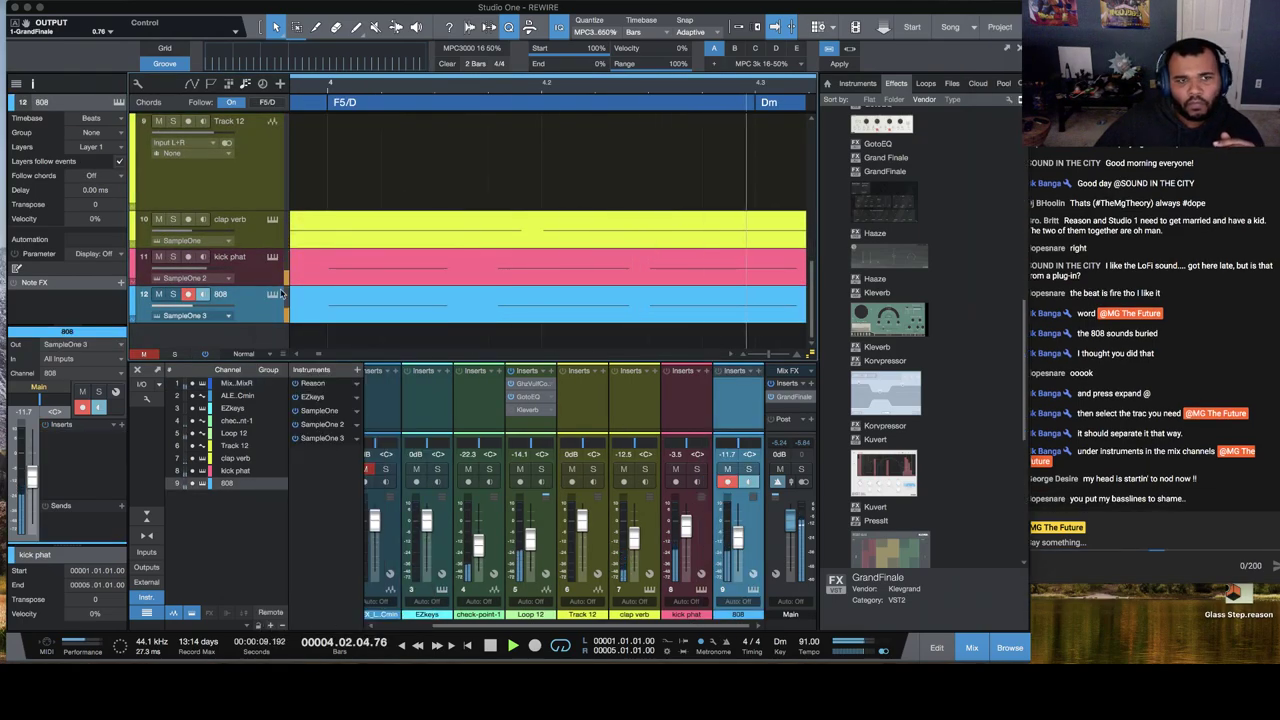
pyautogui.scroll(10, 300, 285)
pyautogui.click(229, 150)
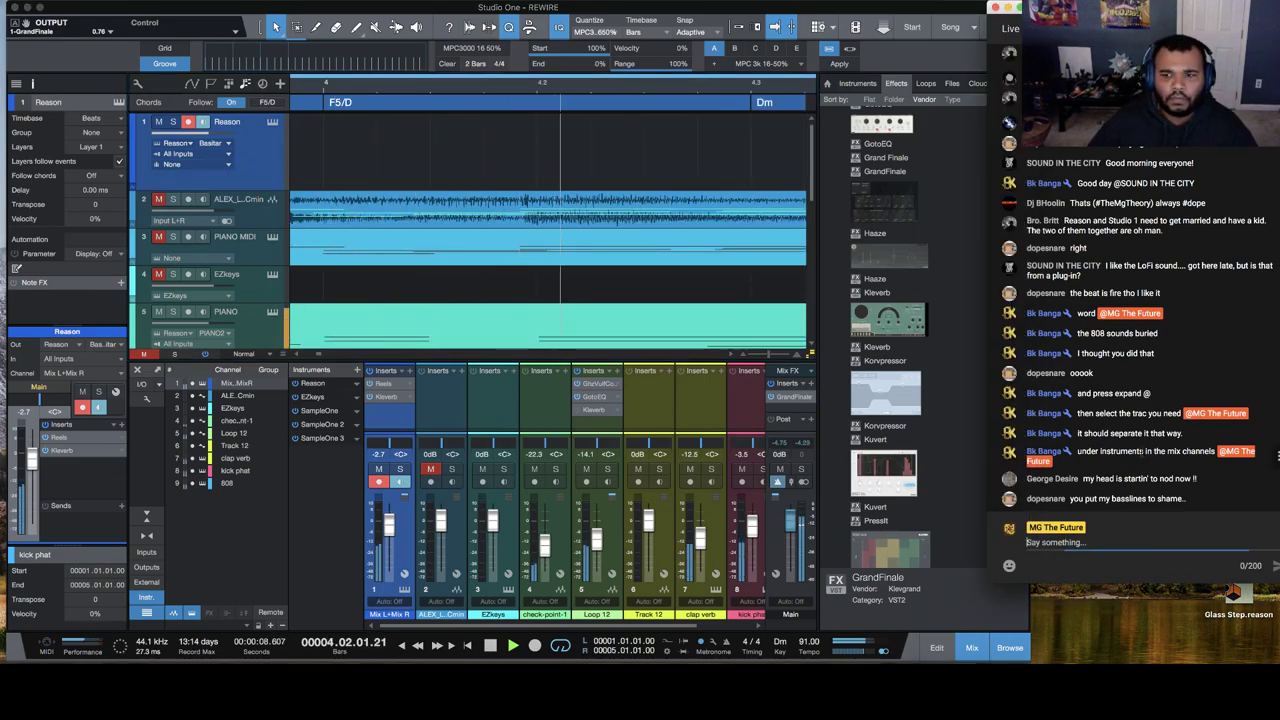
# Step: Read the chat advice on expanding Reason's outputs, and lower the Mix L+Mix R channel to -5.1 dB
pyautogui.moveTo(1086, 434); pyautogui.dragTo(1196, 437)
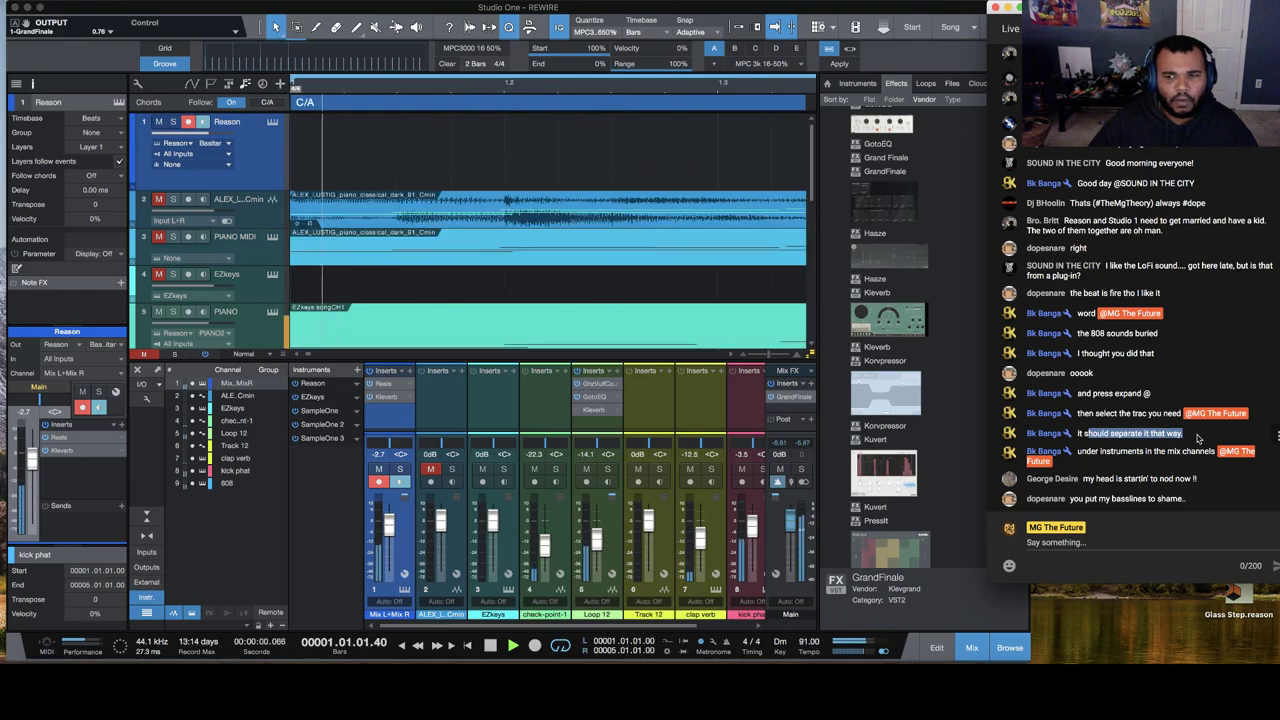
pyautogui.click(1081, 403)
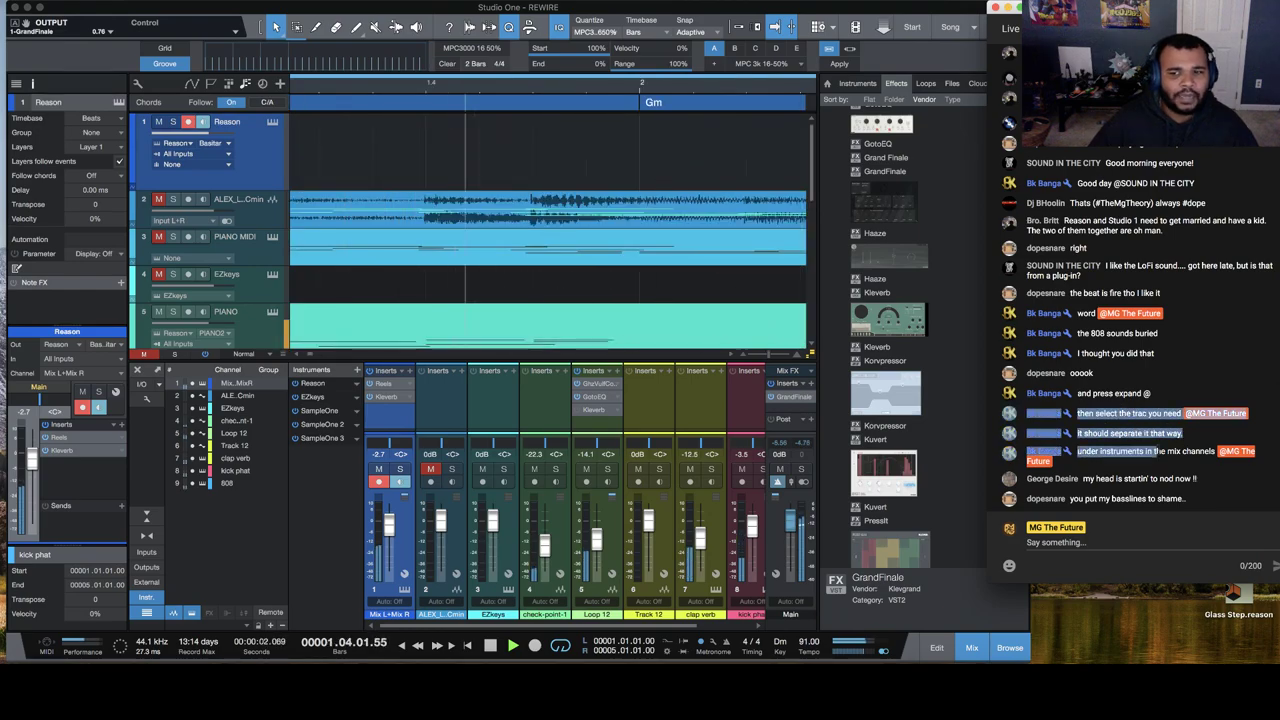
pyautogui.moveTo(1163, 451); pyautogui.dragTo(1093, 393)
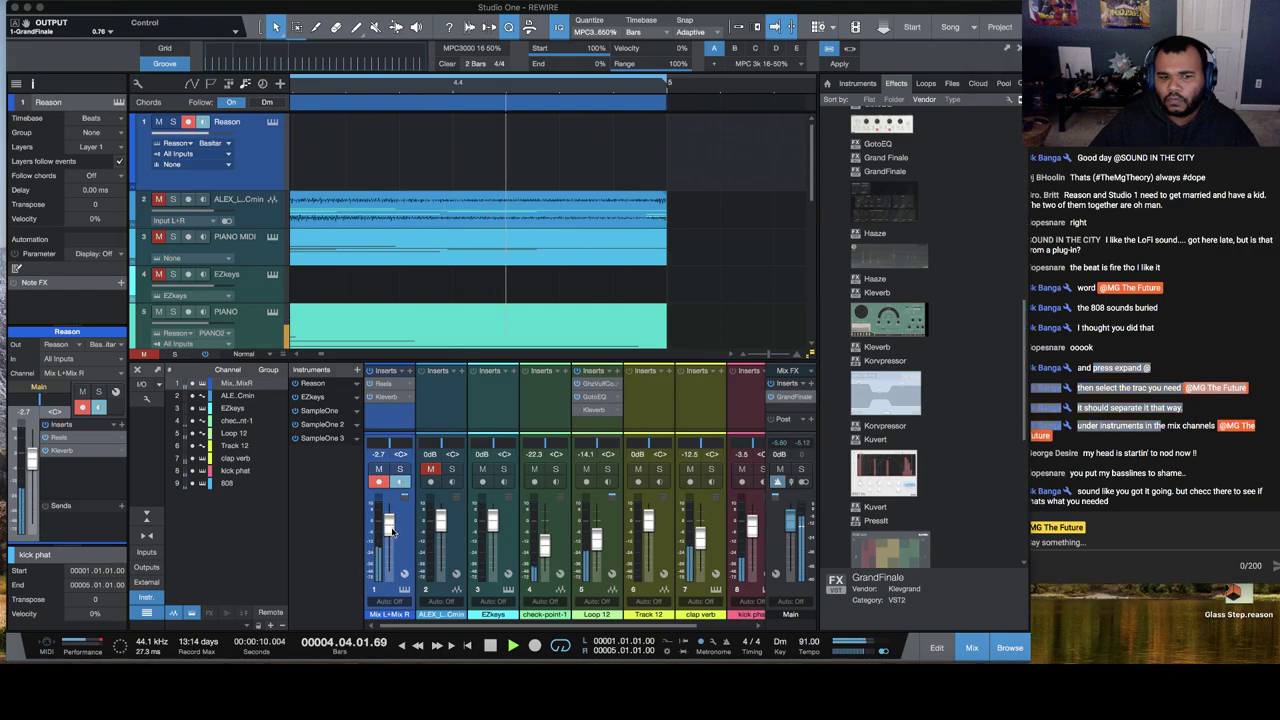
pyautogui.moveTo(393, 530); pyautogui.dragTo(393, 537)
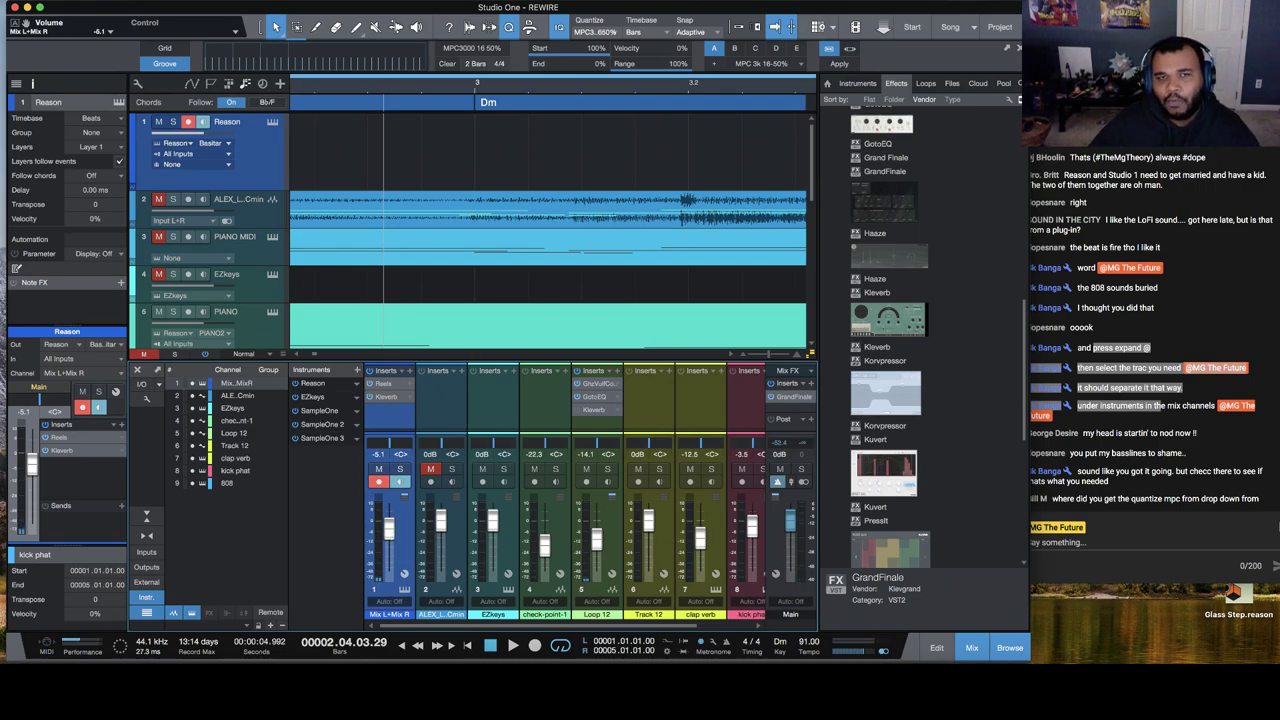
# Step: Check the newer chat hint, and examine the Reason track's bottom drop-down and its output device list for separate outputs
pyautogui.click(1179, 452)
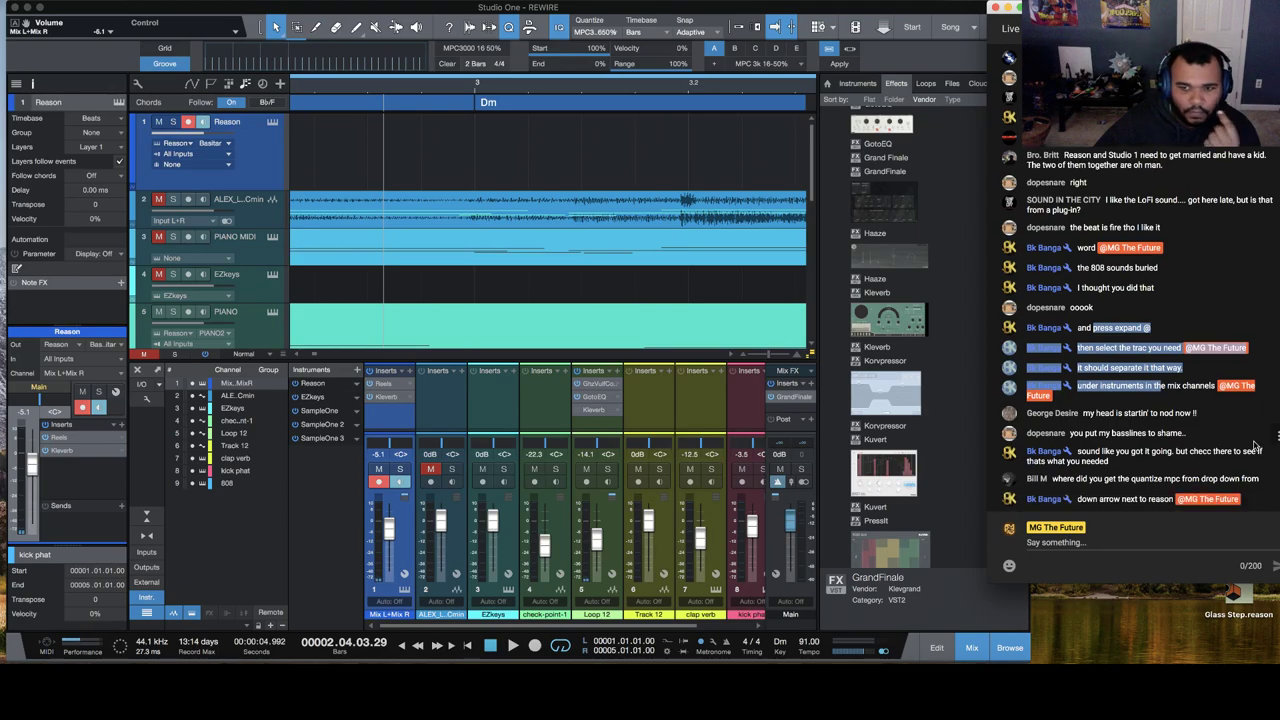
pyautogui.click(1108, 509)
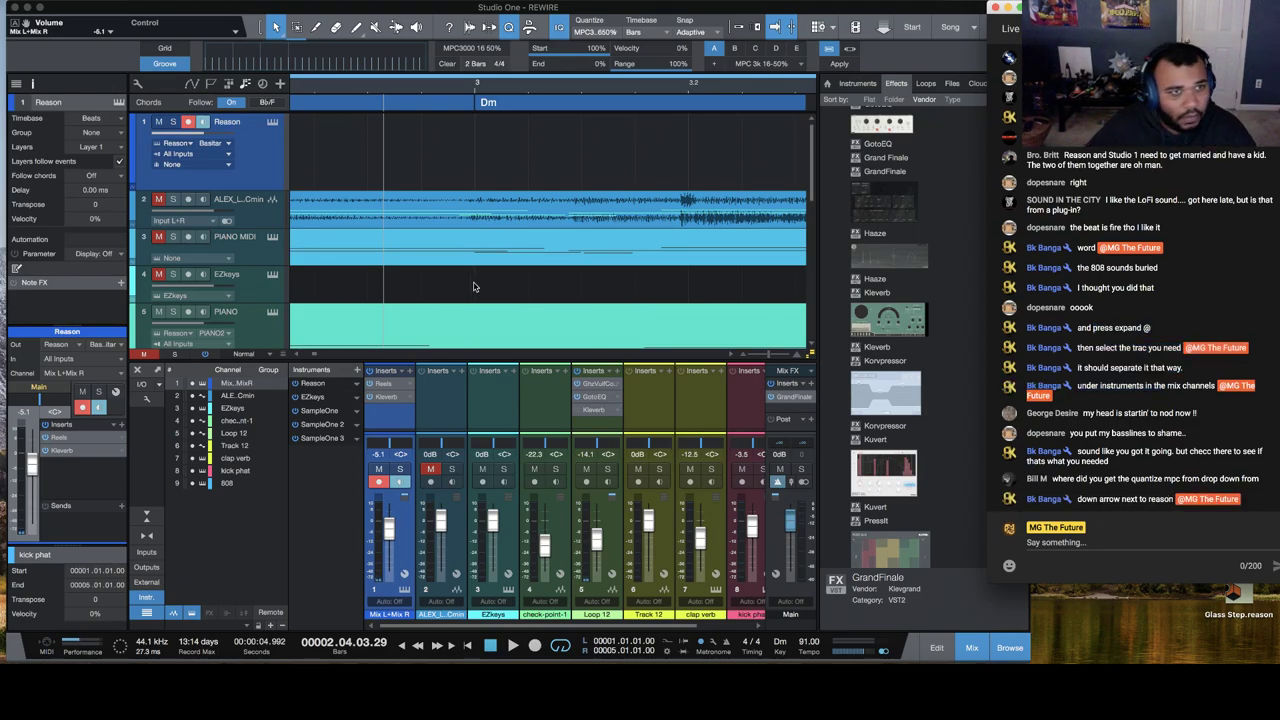
pyautogui.click(226, 166)
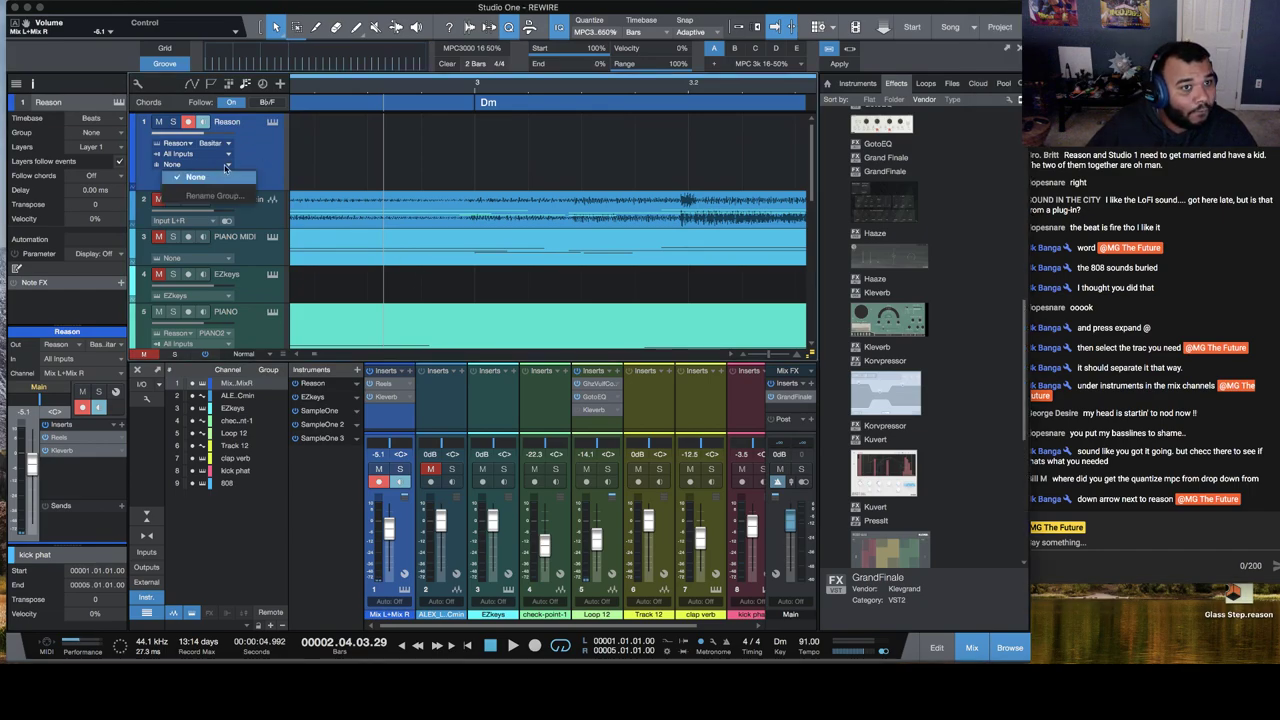
pyautogui.click(221, 173)
pyautogui.click(229, 145)
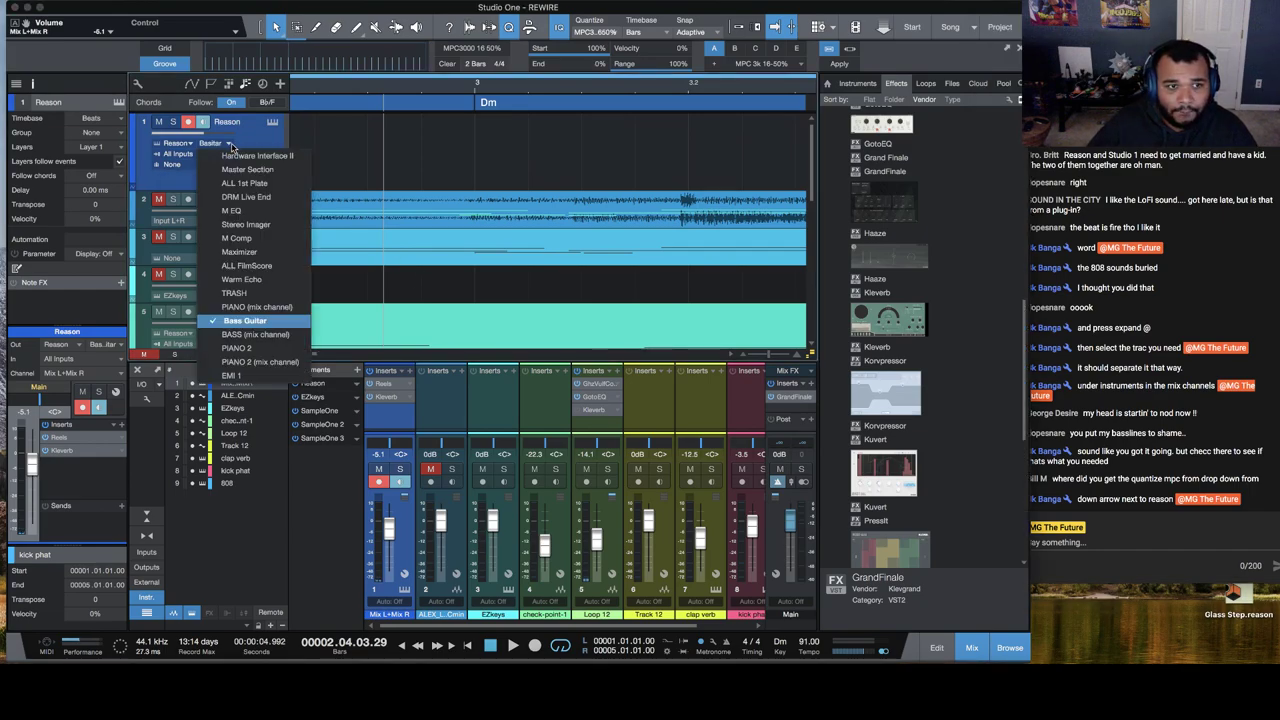
pyautogui.click(264, 142)
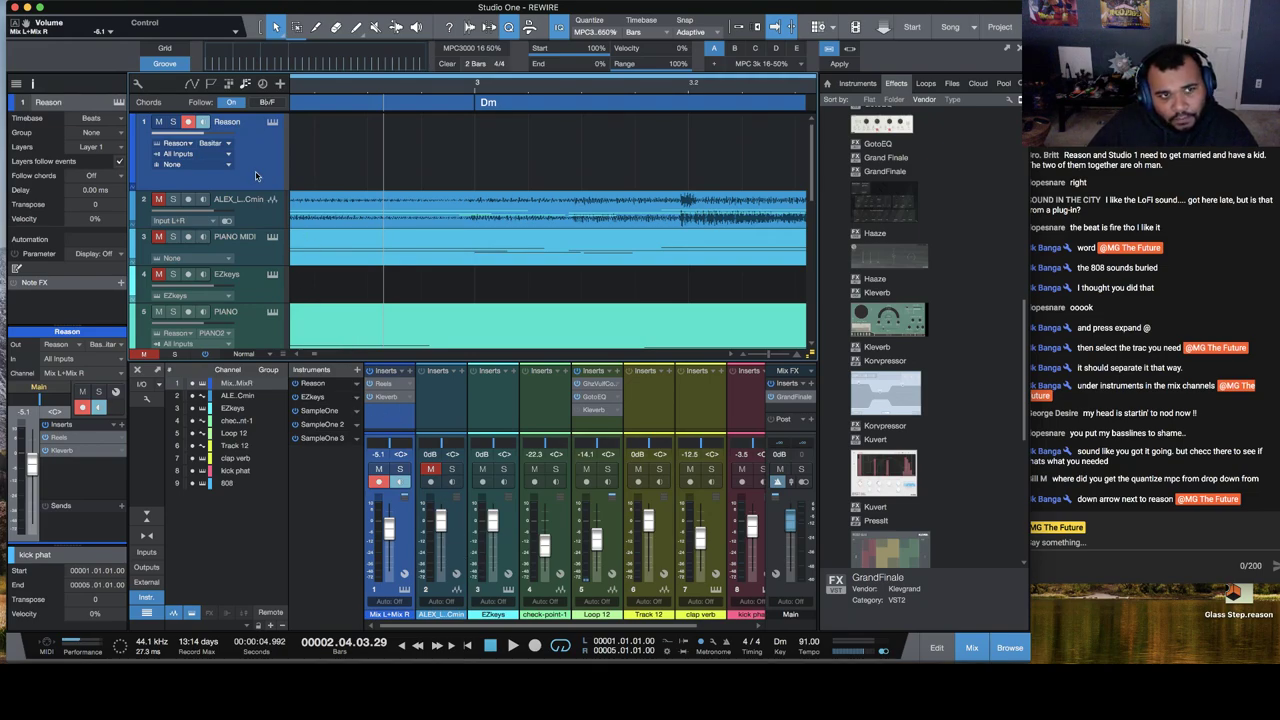
# Step: Inspect Track 8's link to the Mix L+Mix R channel and audition the beat with the Reason track muted
pyautogui.hotkey('shift', 'd')
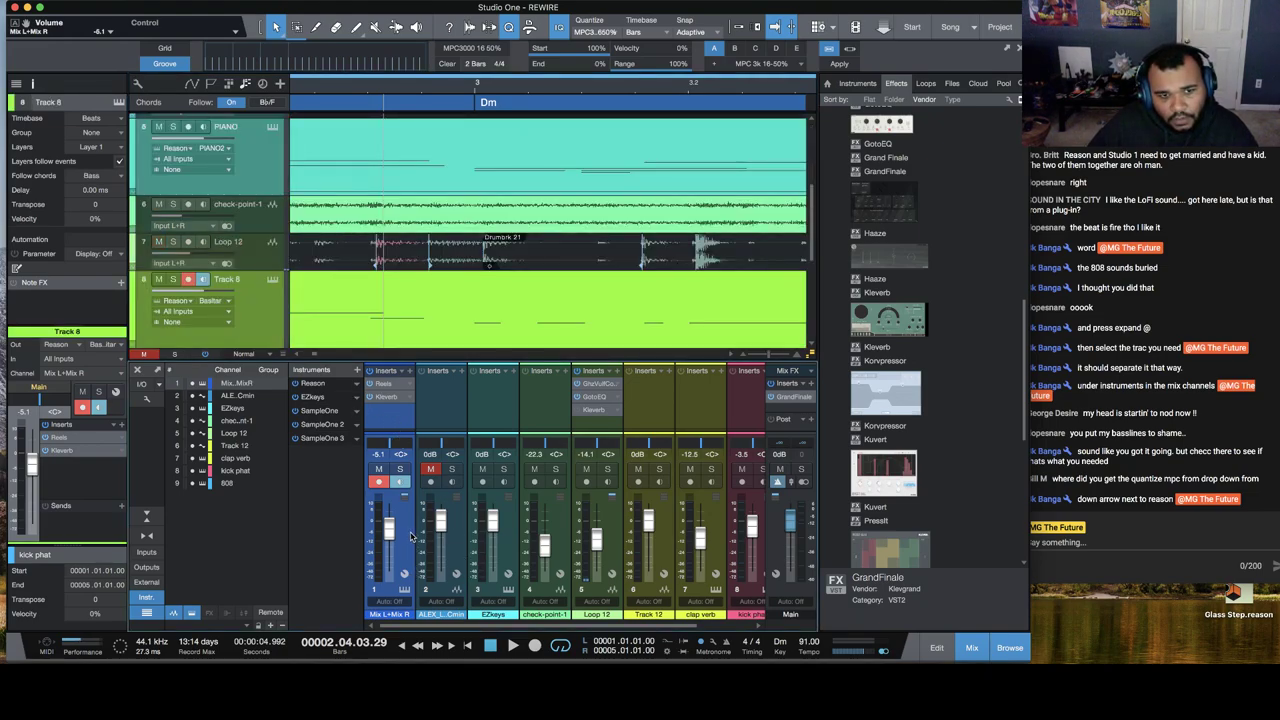
pyautogui.click(455, 513)
pyautogui.click(404, 515)
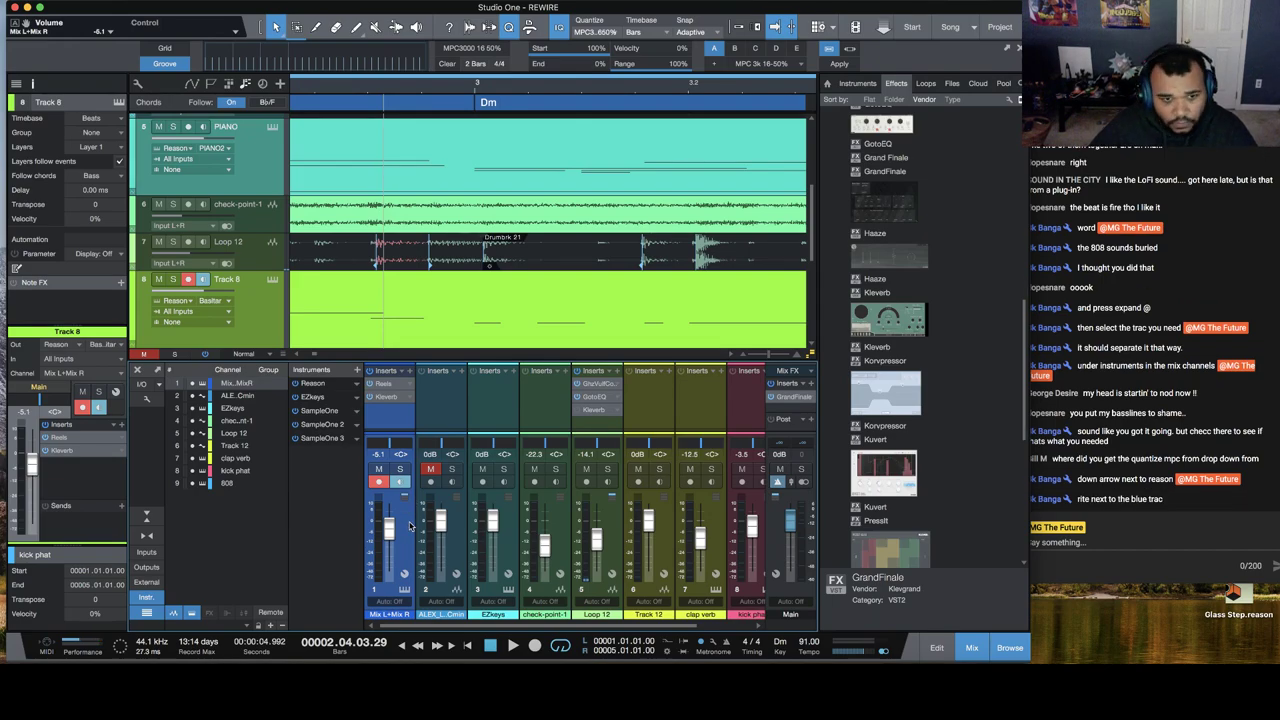
pyautogui.scroll(4, 357, 195)
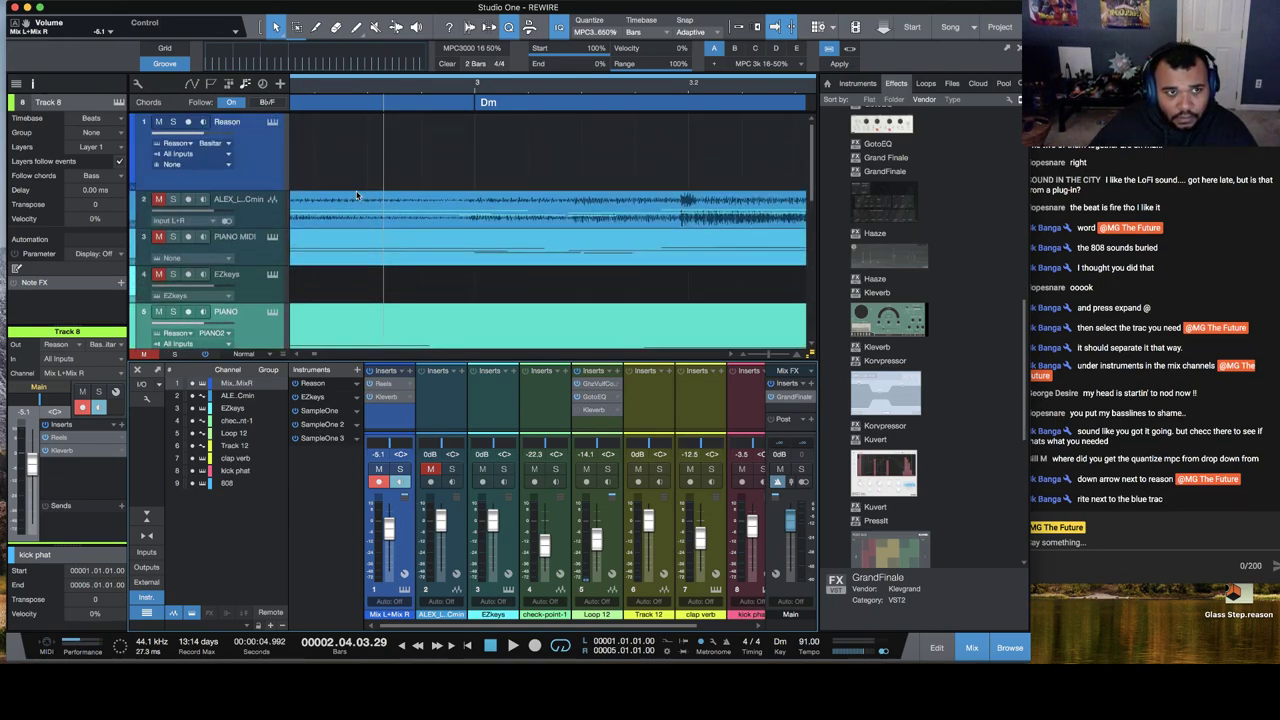
pyautogui.scroll(4, 357, 195)
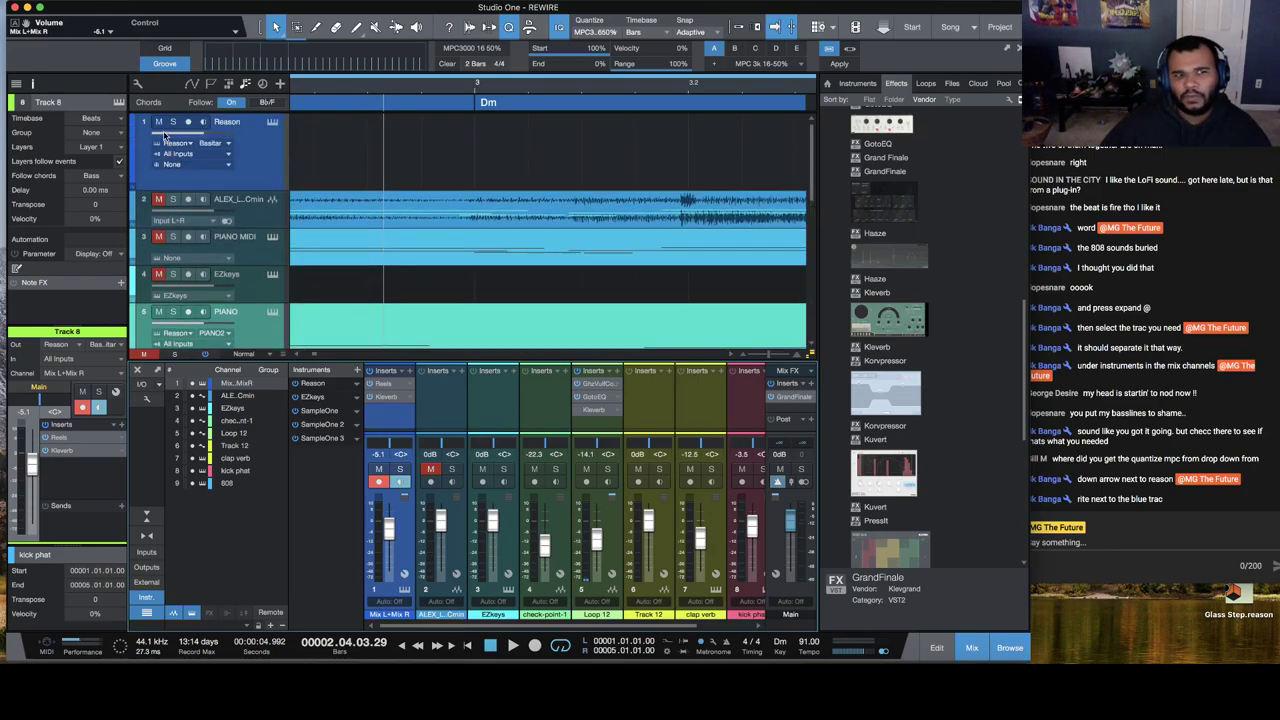
pyautogui.press('space')
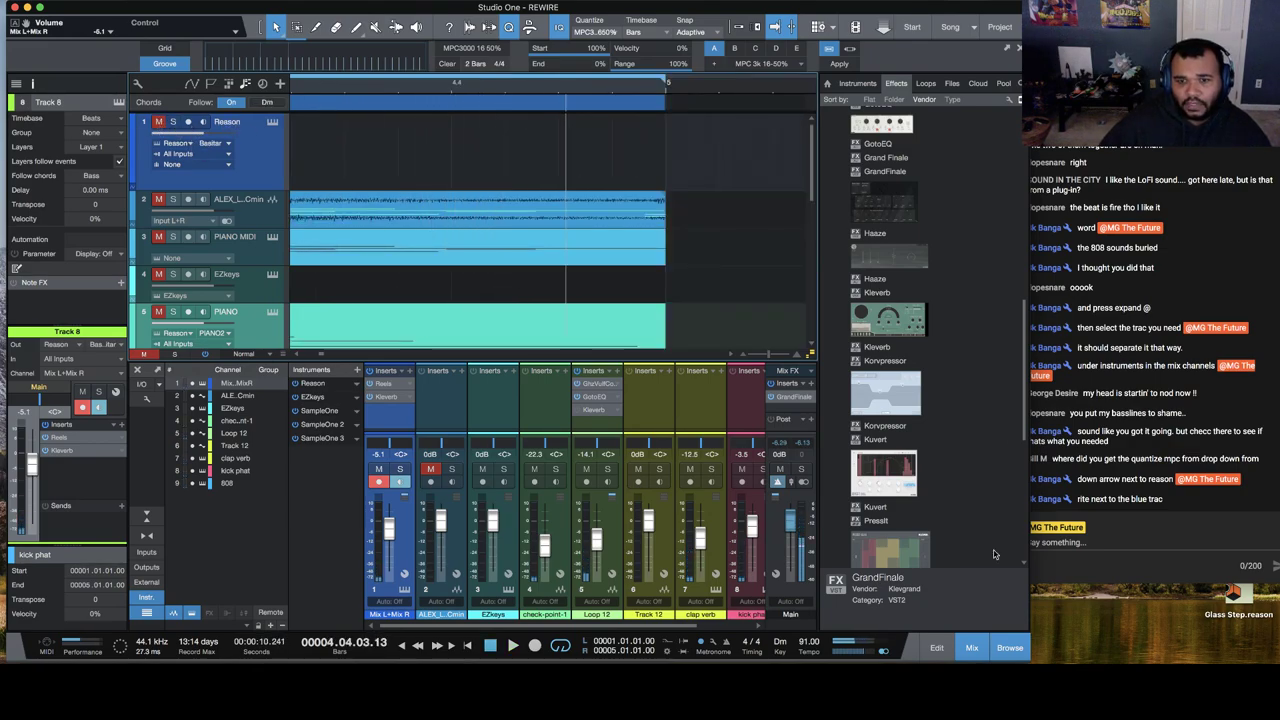
pyautogui.scroll(-5, 926, 336)
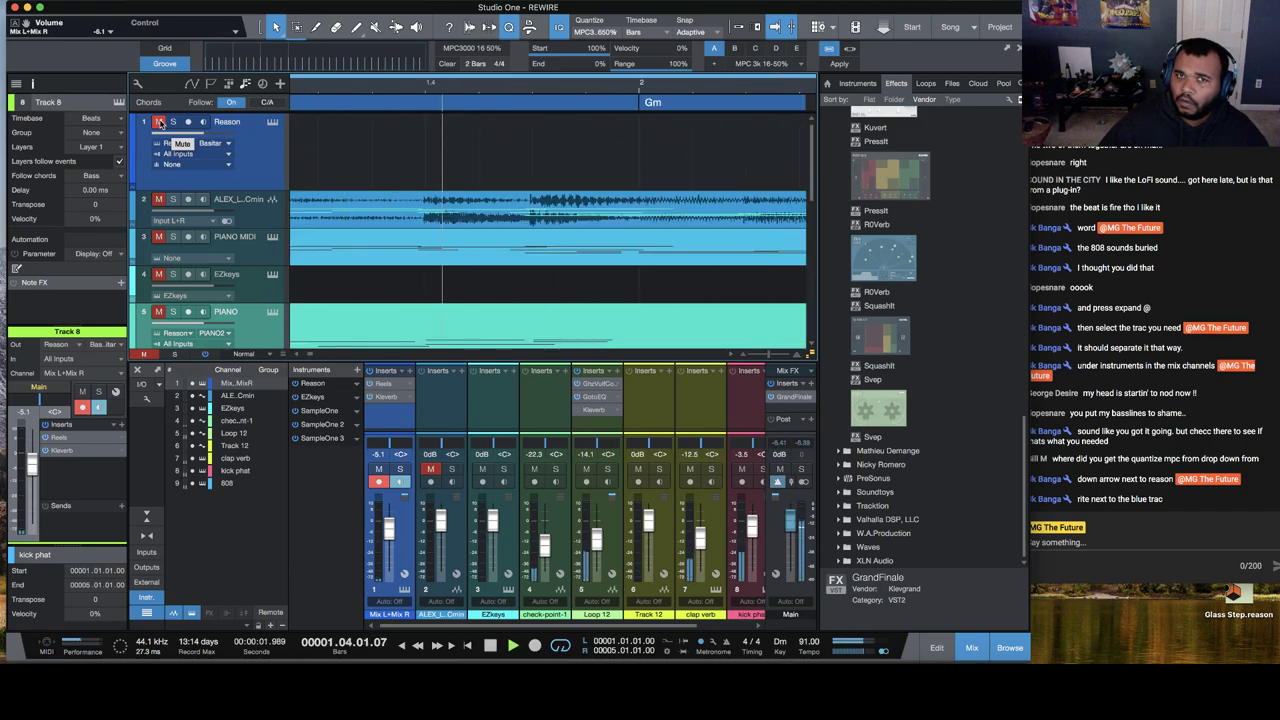
pyautogui.press('space')
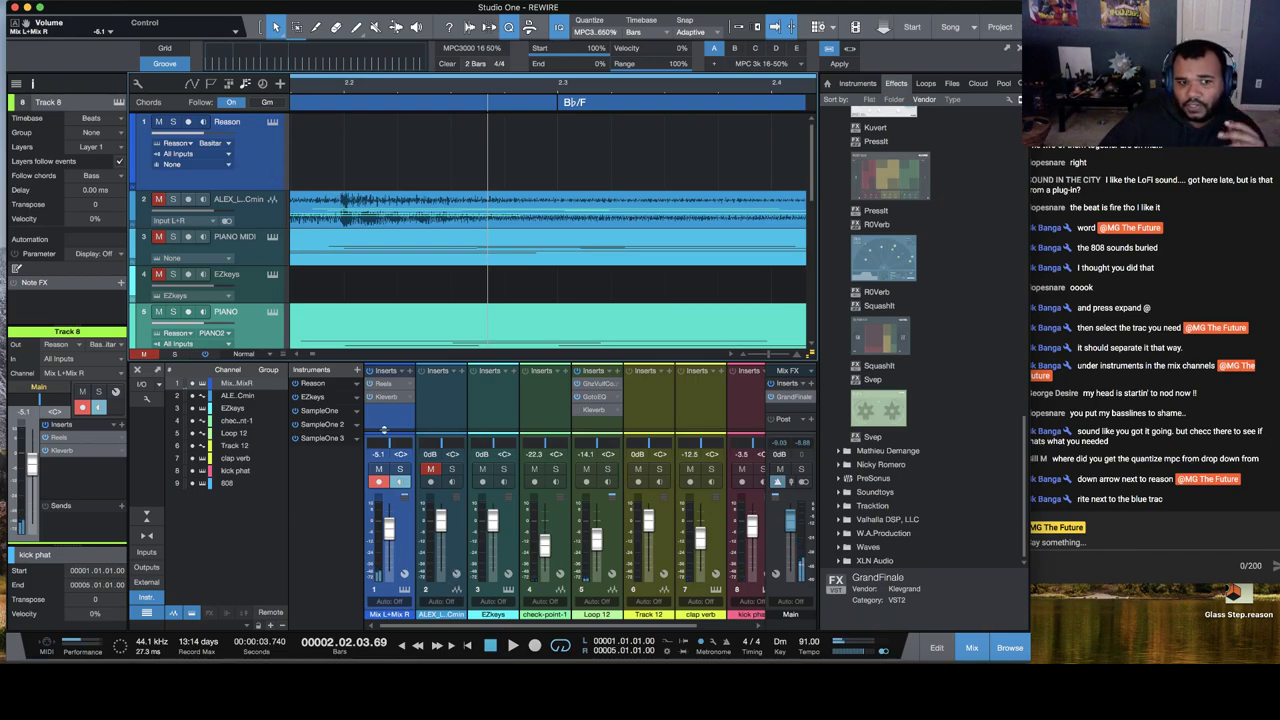
# Step: Rename the Mix L+Mix R mixer channel as REASON
pyautogui.doubleClick(390, 614)
pyautogui.write('REASON')
pyautogui.press('Return')
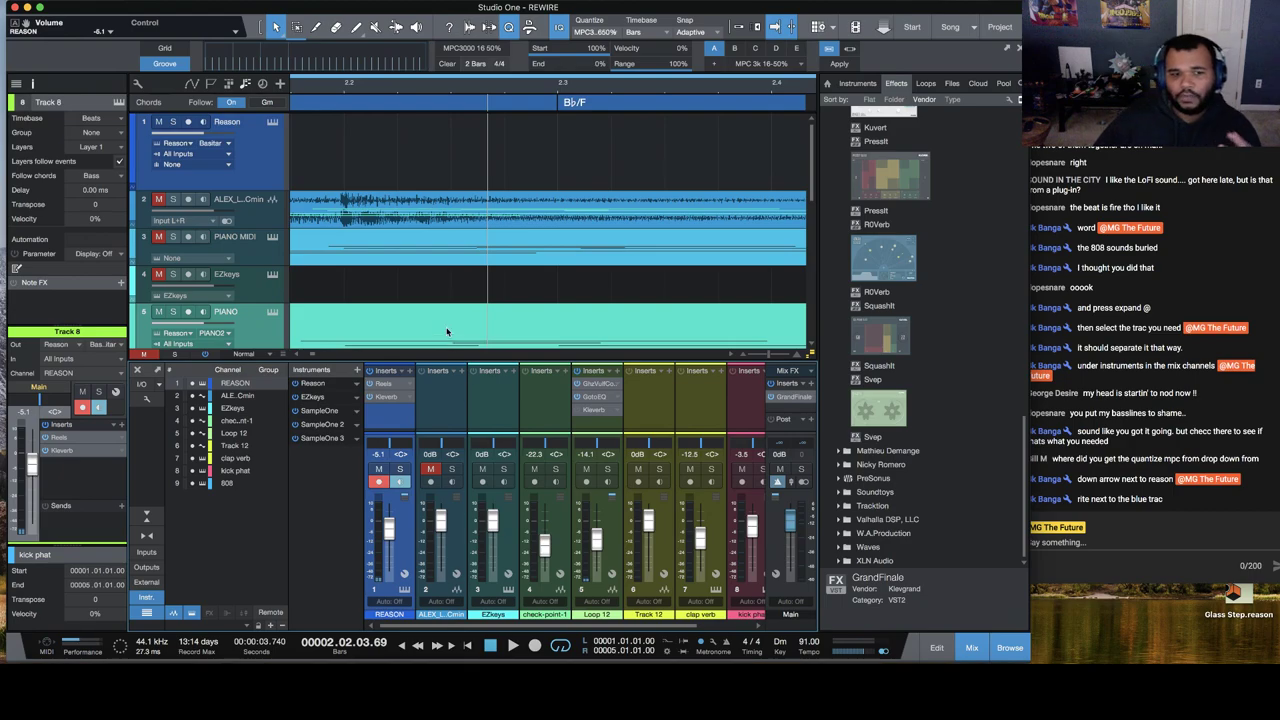
# Step: Compare which tracks the REASON mixer channel belongs to by examining the Reason track and Track 8
pyautogui.click(250, 185)
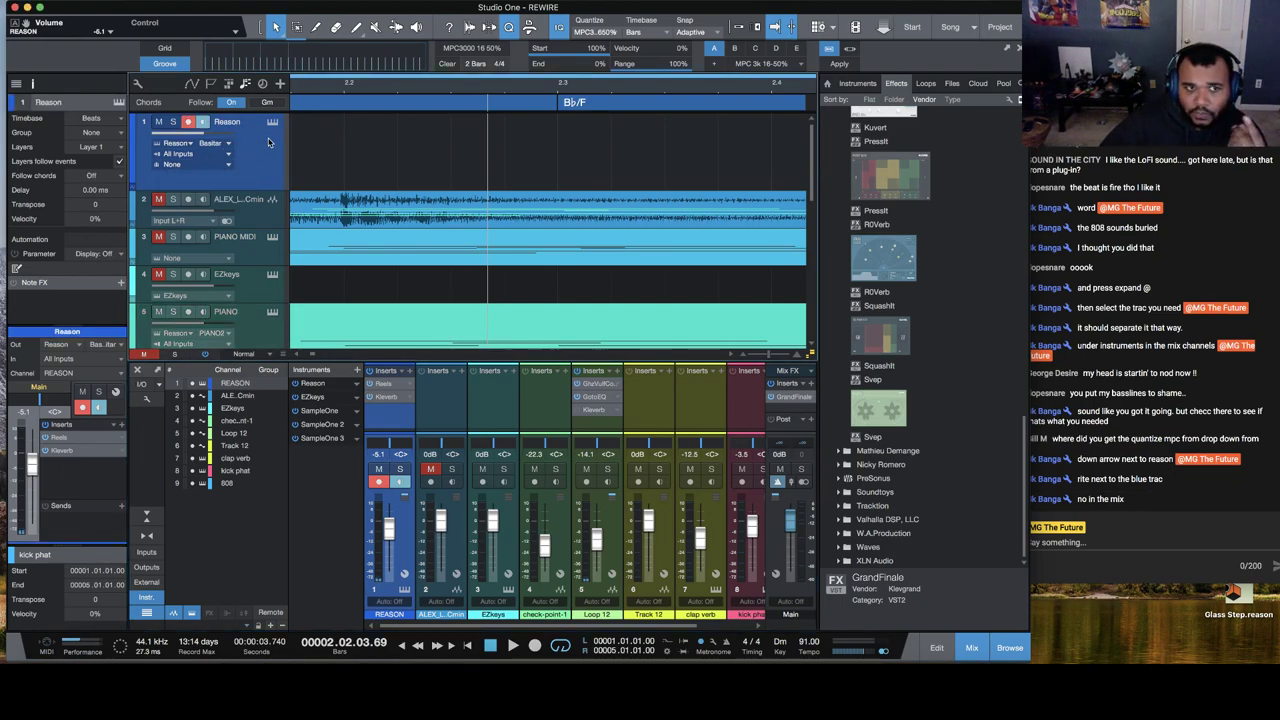
pyautogui.click(406, 531)
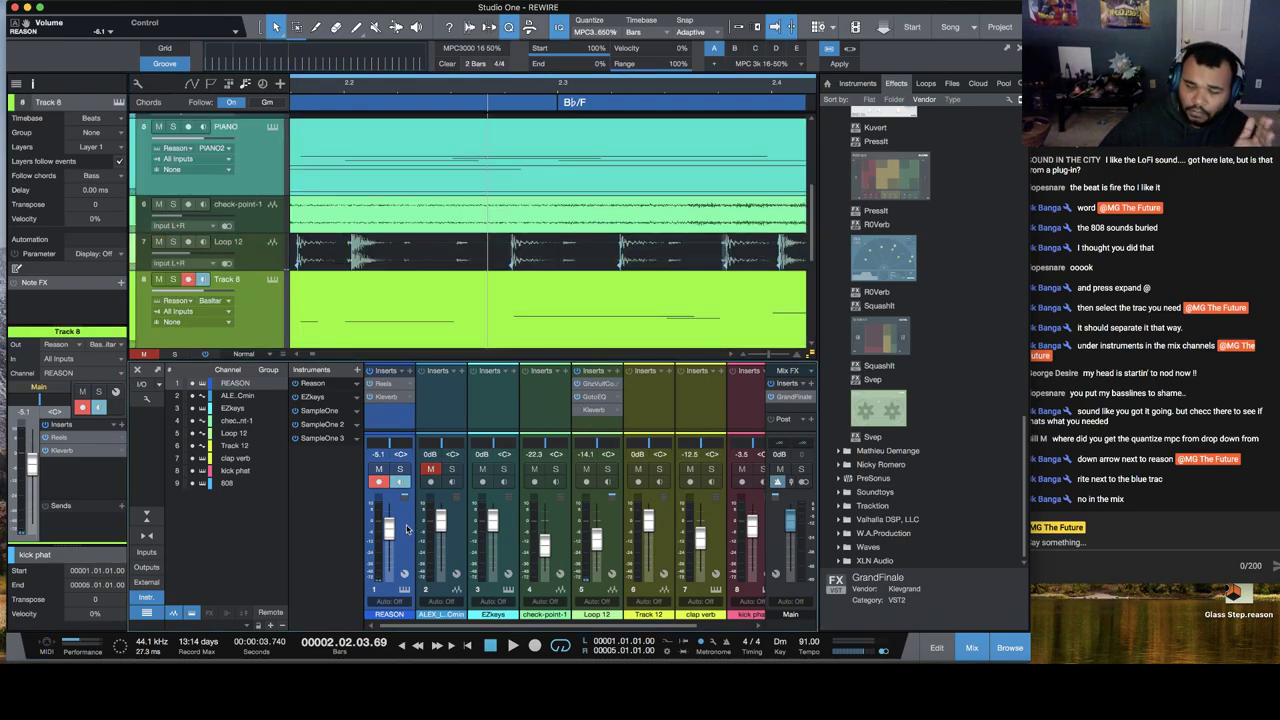
pyautogui.hscroll(3, 406, 316)
pyautogui.scroll(2, 406, 316)
pyautogui.hscroll(-2, 406, 316)
pyautogui.scroll(3, 400, 300)
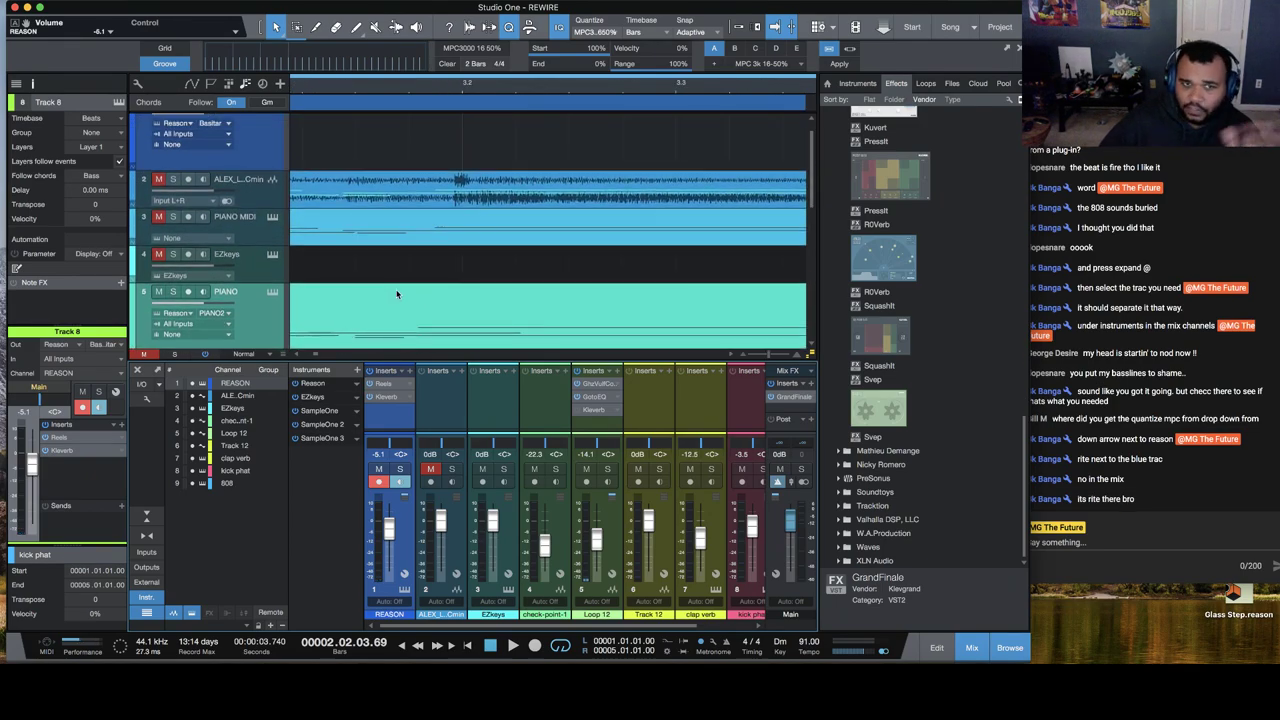
pyautogui.scroll(1, 396, 292)
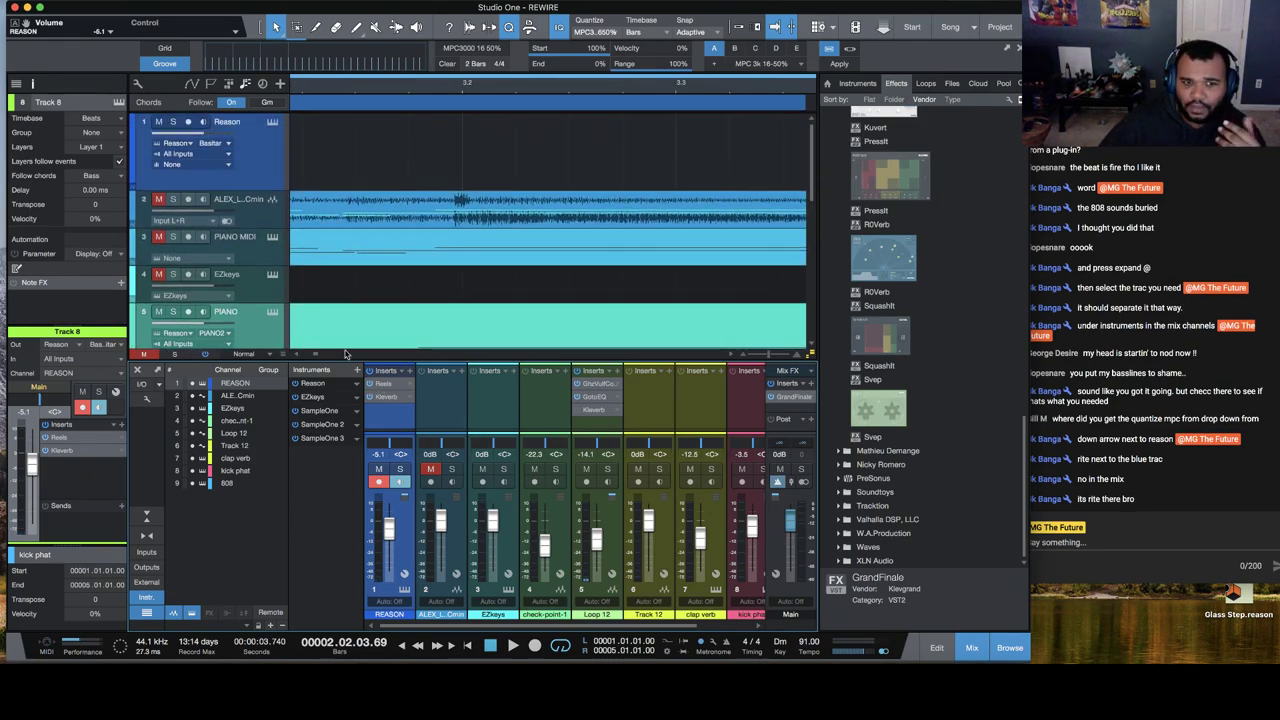
# Step: Examine the Reason track's options and instrument sources against the chat hint about the down arrow next to Reason
pyautogui.click(264, 170)
pyautogui.rightClick(264, 170)
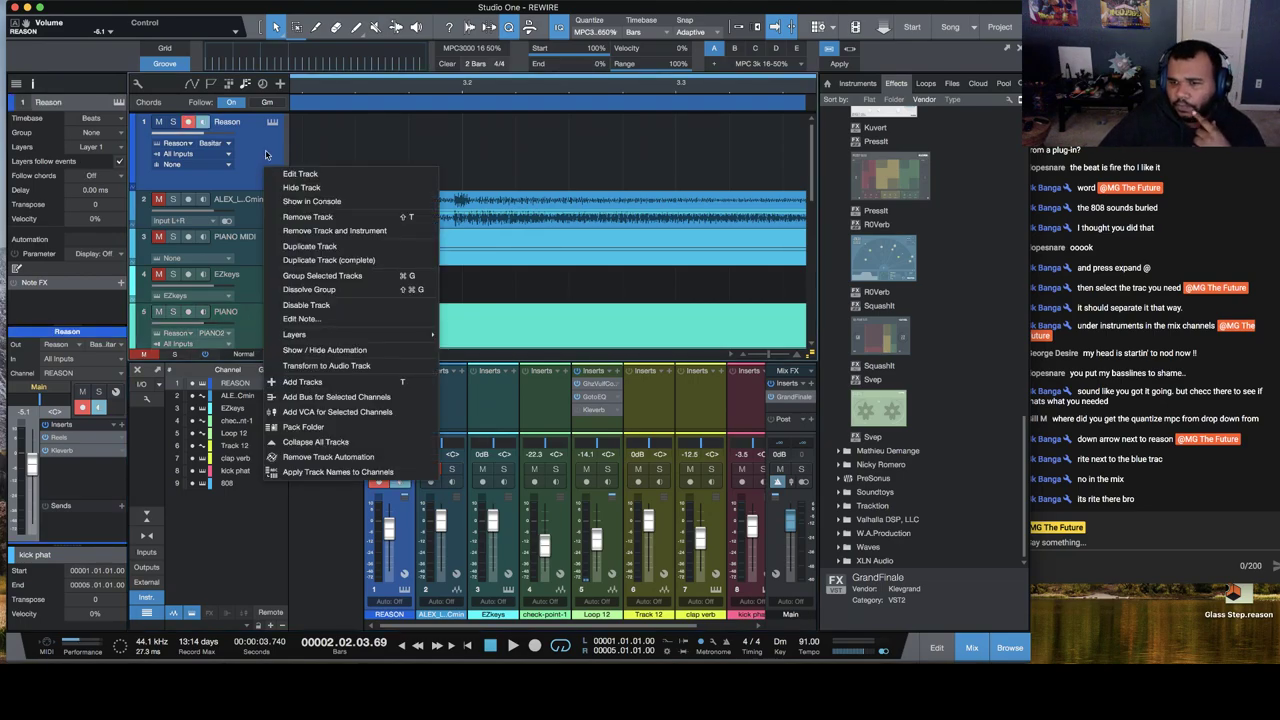
pyautogui.click(1081, 470)
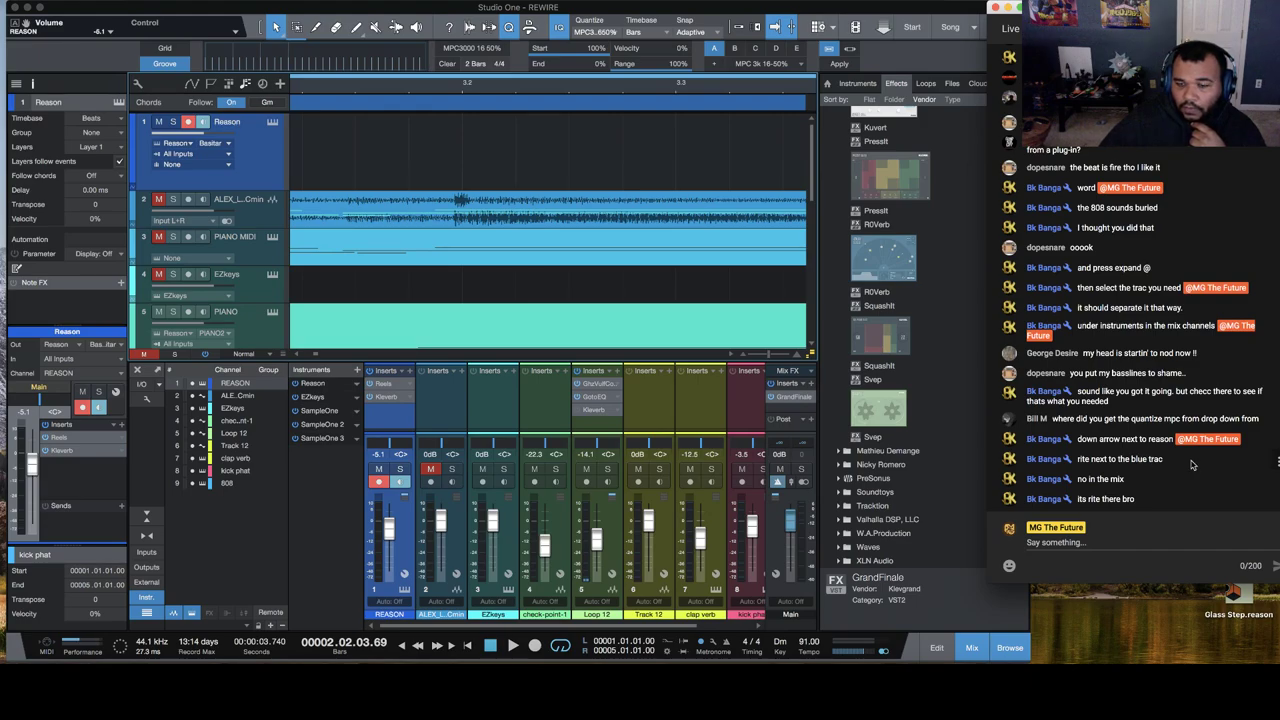
pyautogui.moveTo(1077, 439); pyautogui.dragTo(1170, 439)
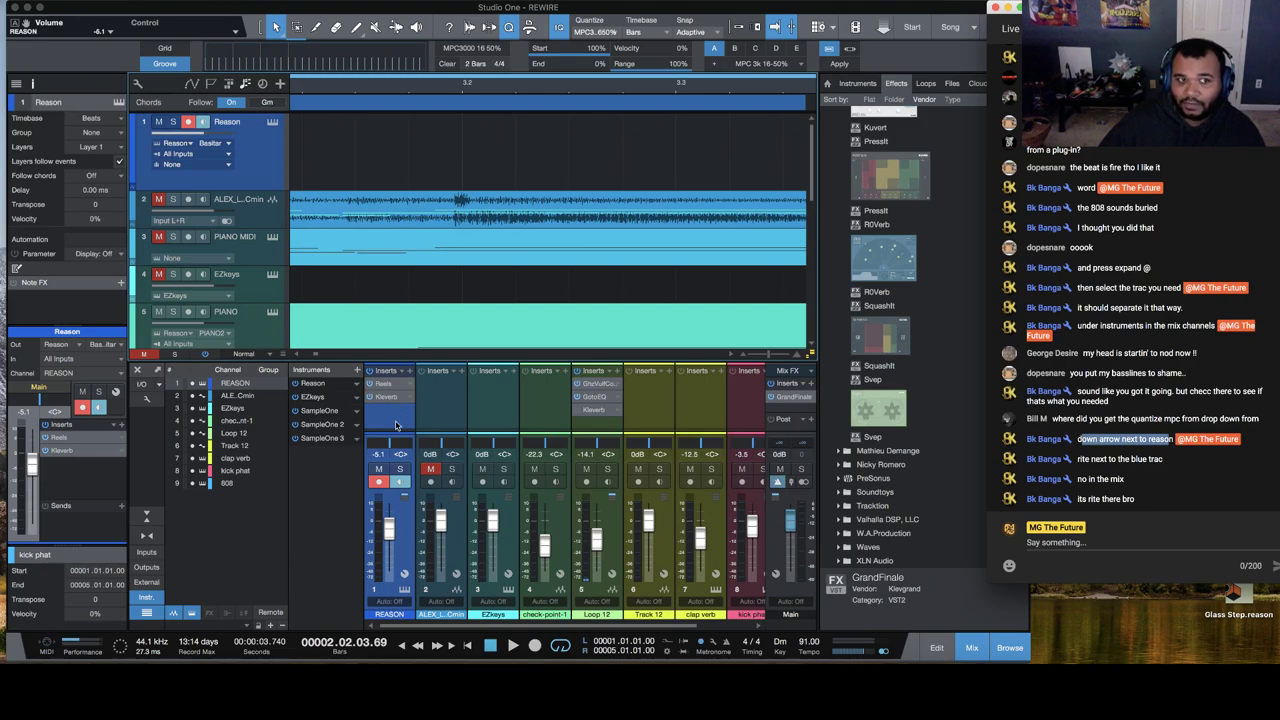
pyautogui.click(193, 143)
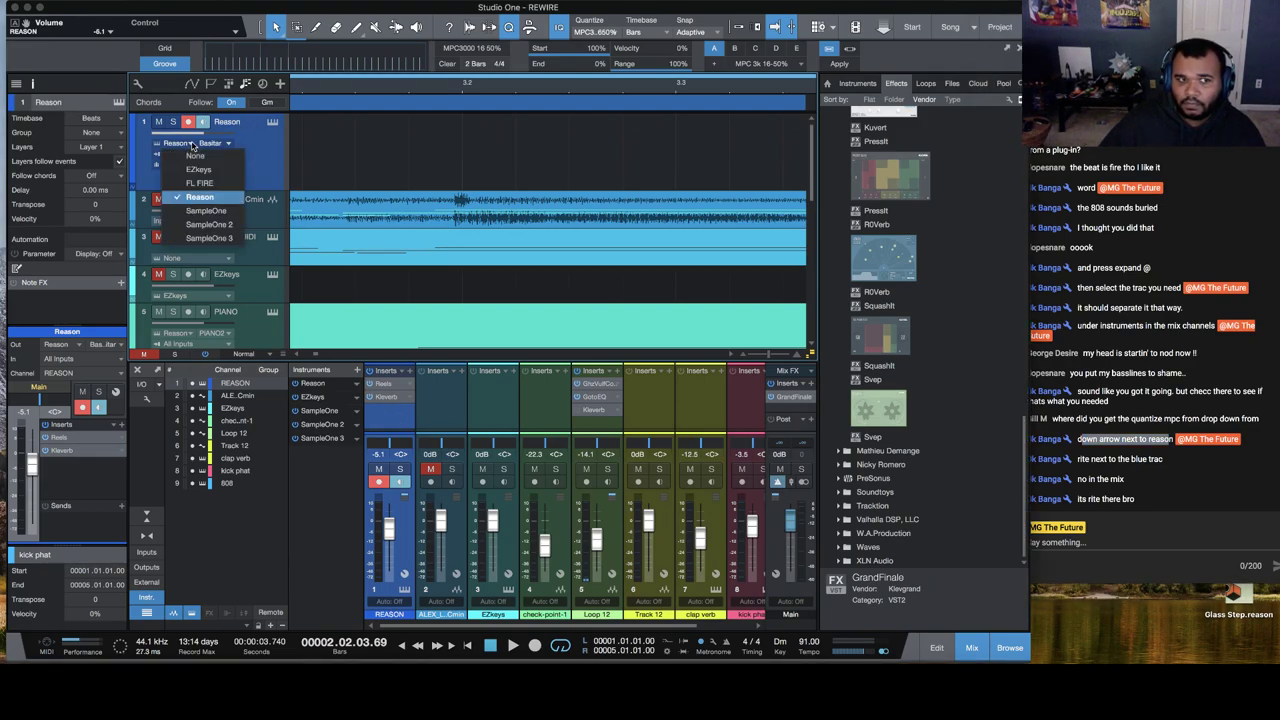
pyautogui.click(193, 143)
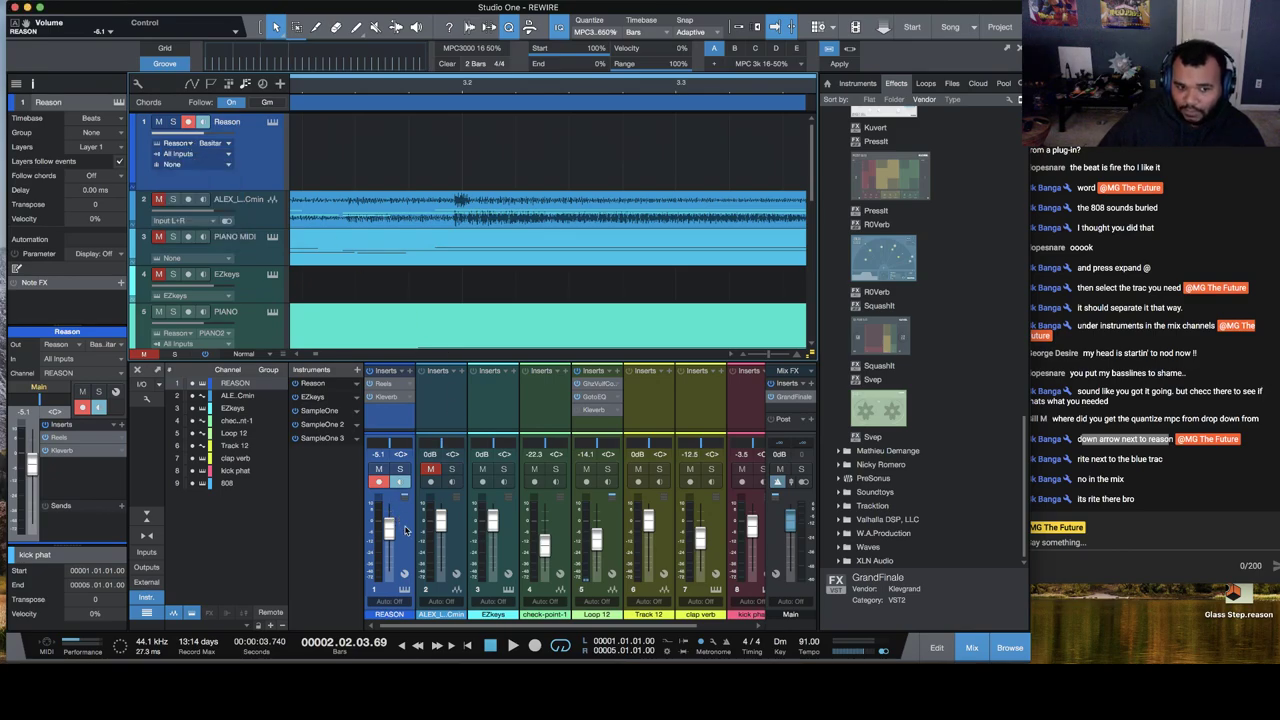
pyautogui.click(401, 373)
pyautogui.click(376, 421)
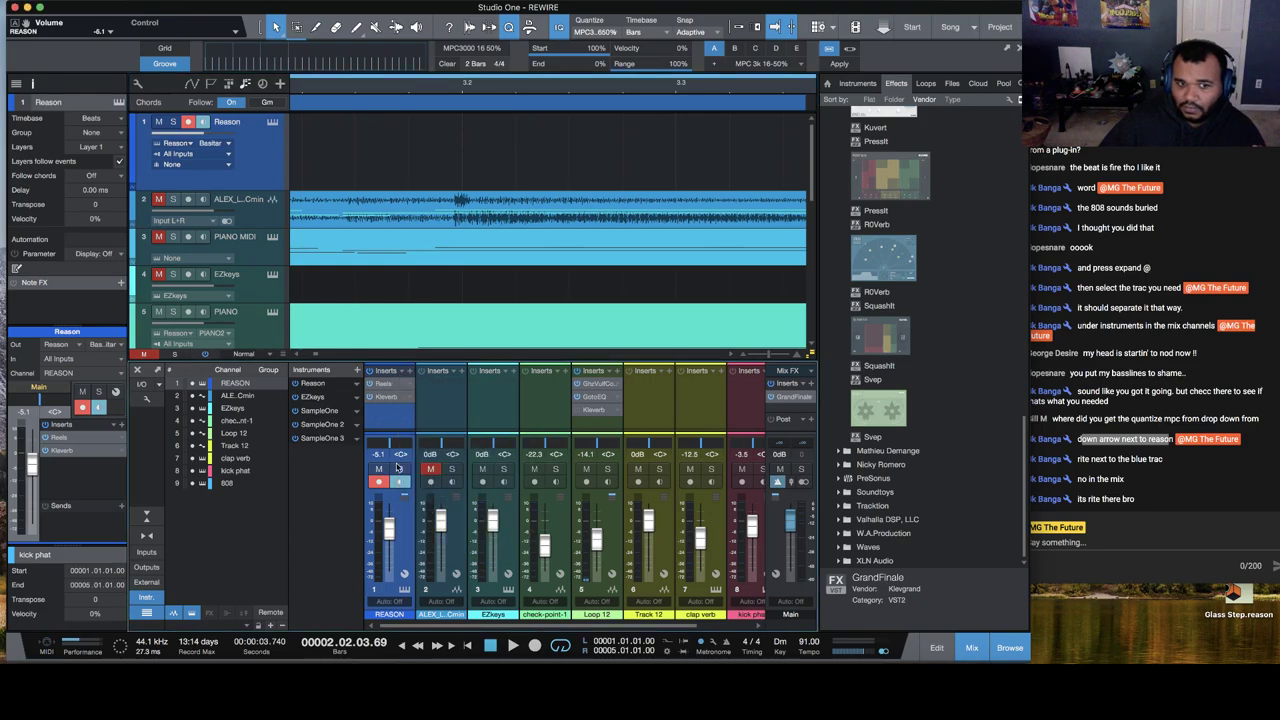
# Step: Return to the chat briefly and raise the REASON channel's volume to -4.7 dB
pyautogui.click(1185, 470)
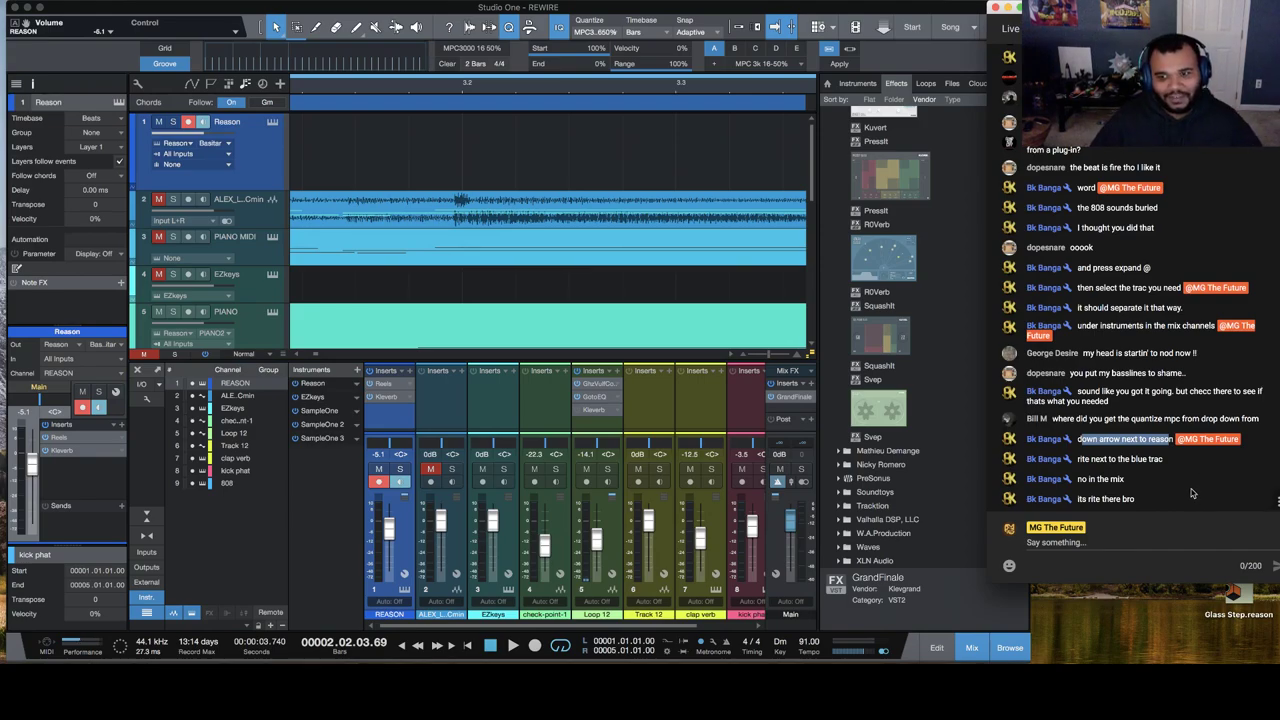
pyautogui.click(1125, 540)
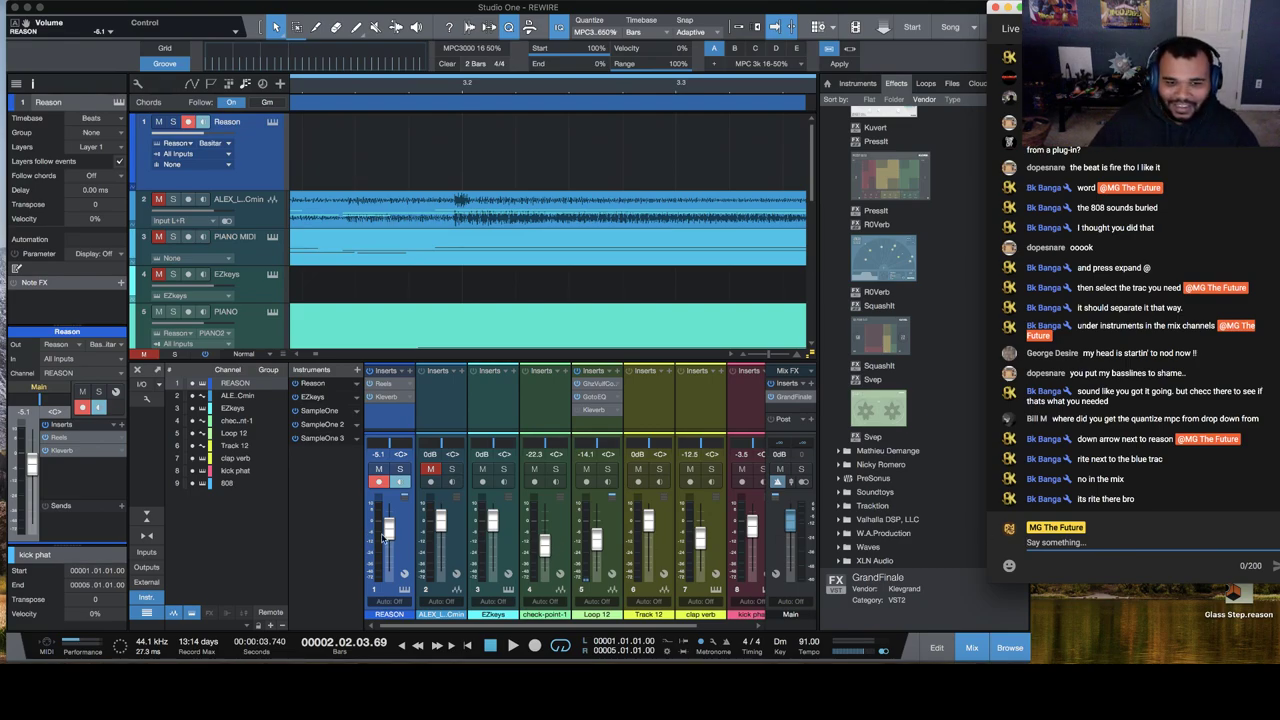
pyautogui.moveTo(393, 535); pyautogui.dragTo(393, 531)
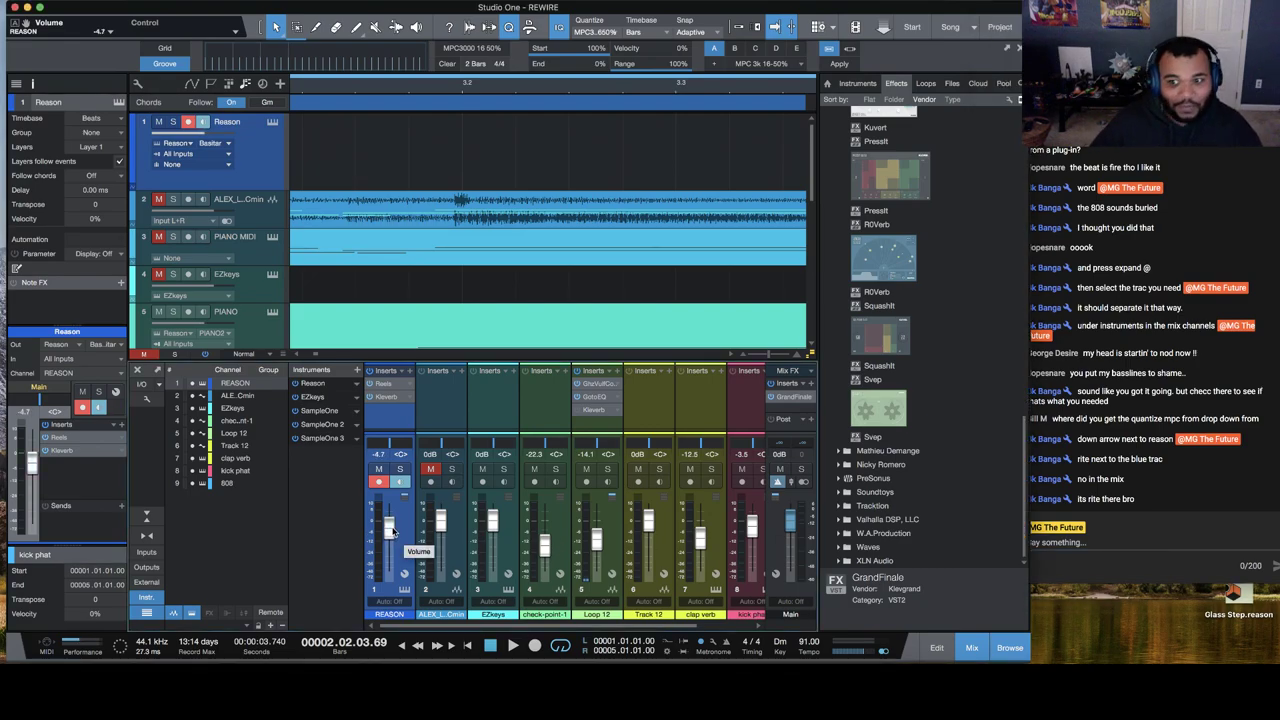
# Step: Expand Reason's outputs in the mixer's instrument list and activate Channel 3 and Channel 4
pyautogui.click(1120, 548)
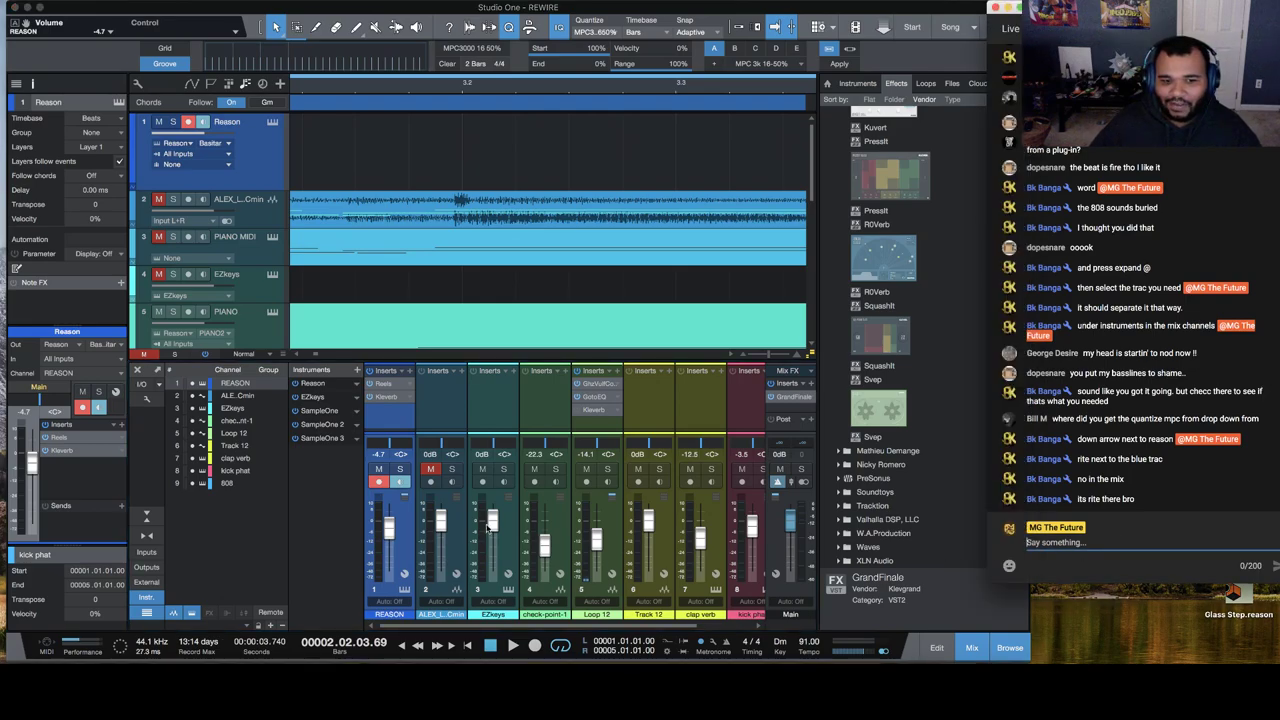
pyautogui.click(356, 385)
pyautogui.click(378, 412)
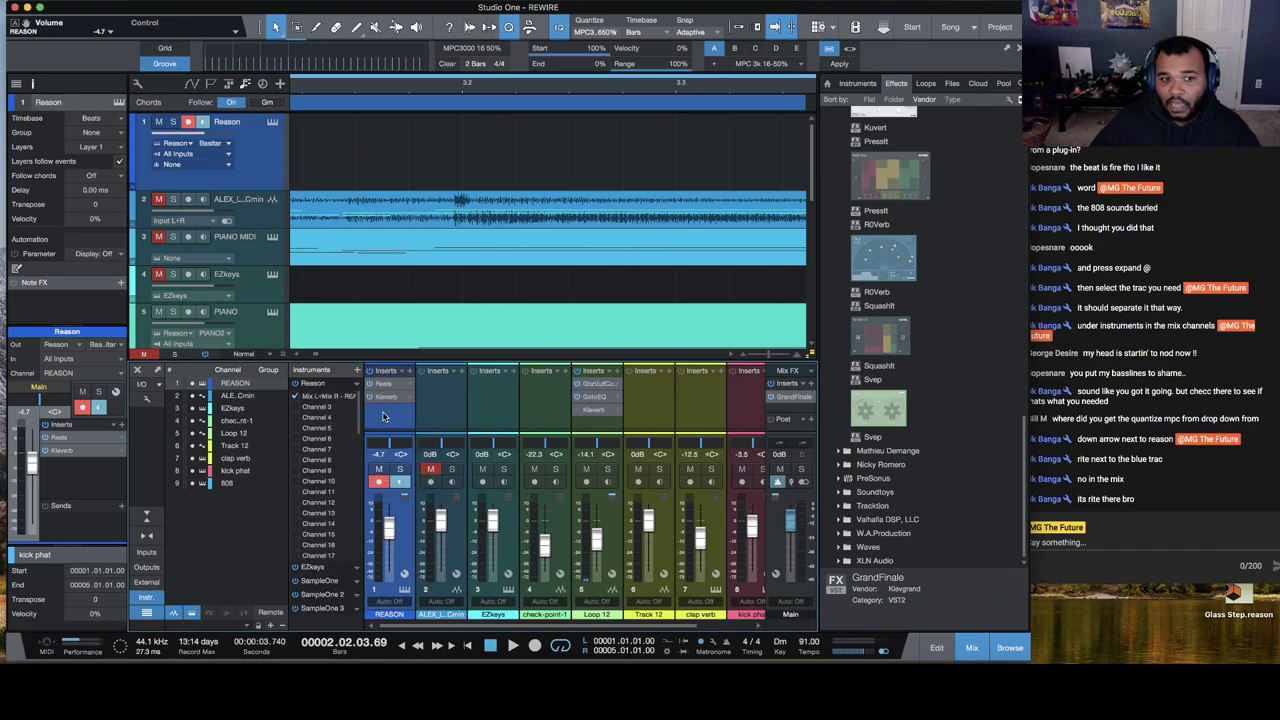
pyautogui.click(297, 408)
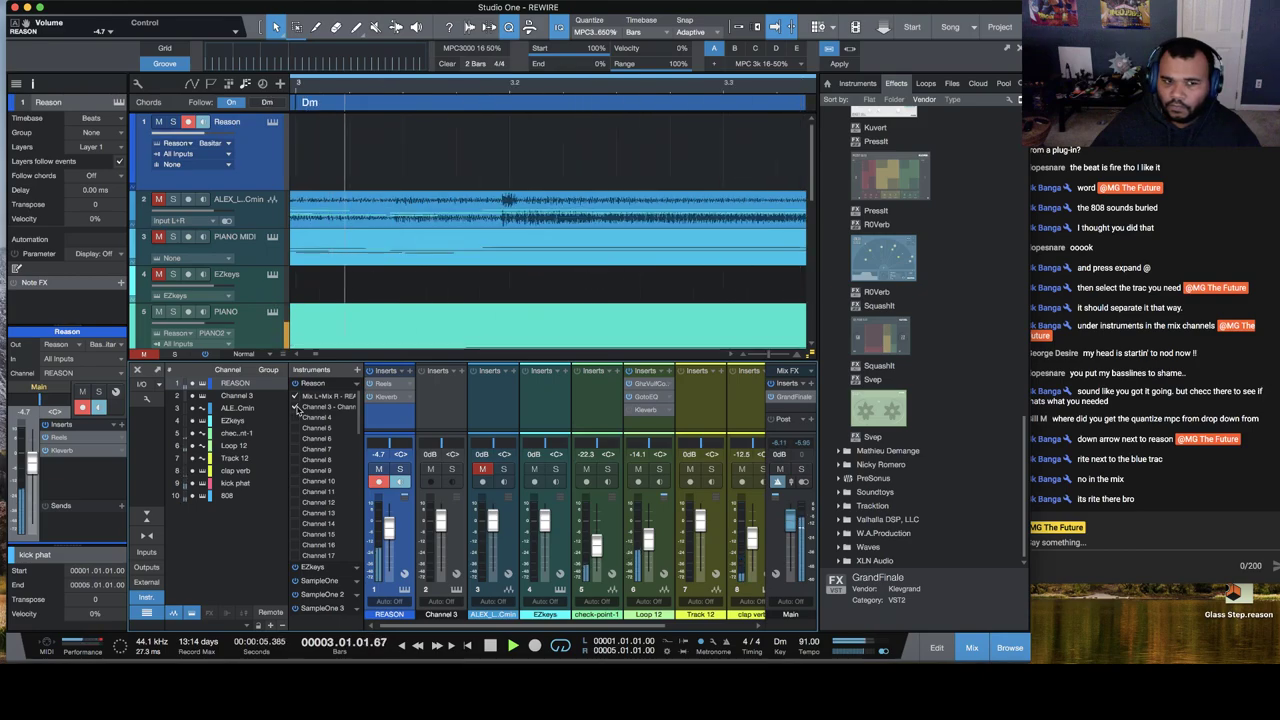
pyautogui.click(297, 419)
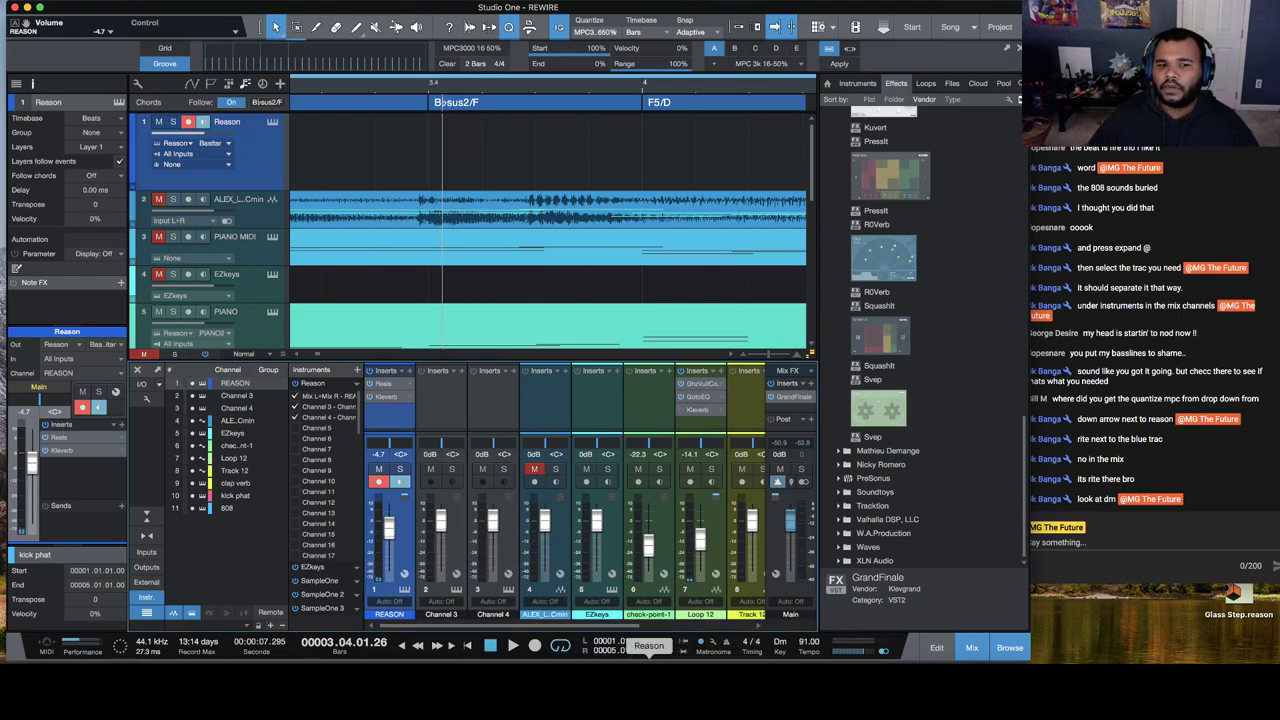
# Step: Switch to Reason and expand its mixer down to the channel faders, with the rack collapsed
pyautogui.click(646, 638)
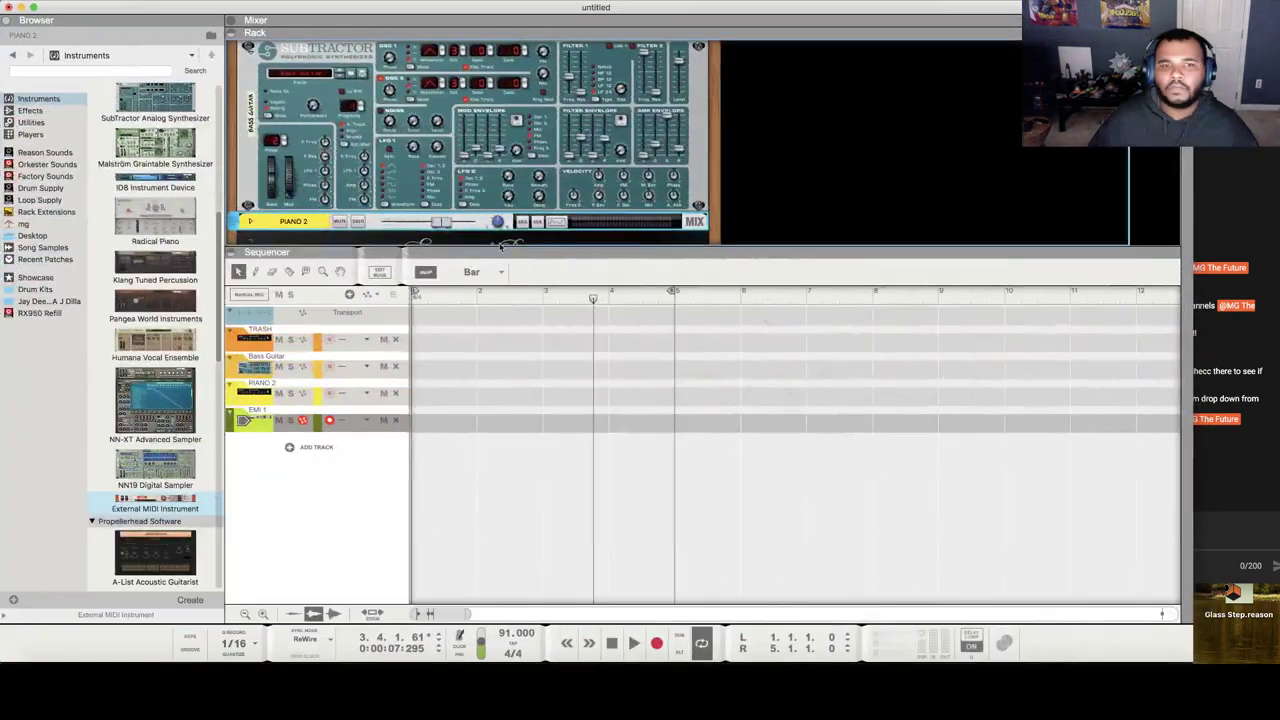
pyautogui.scroll(-3, 439, 155)
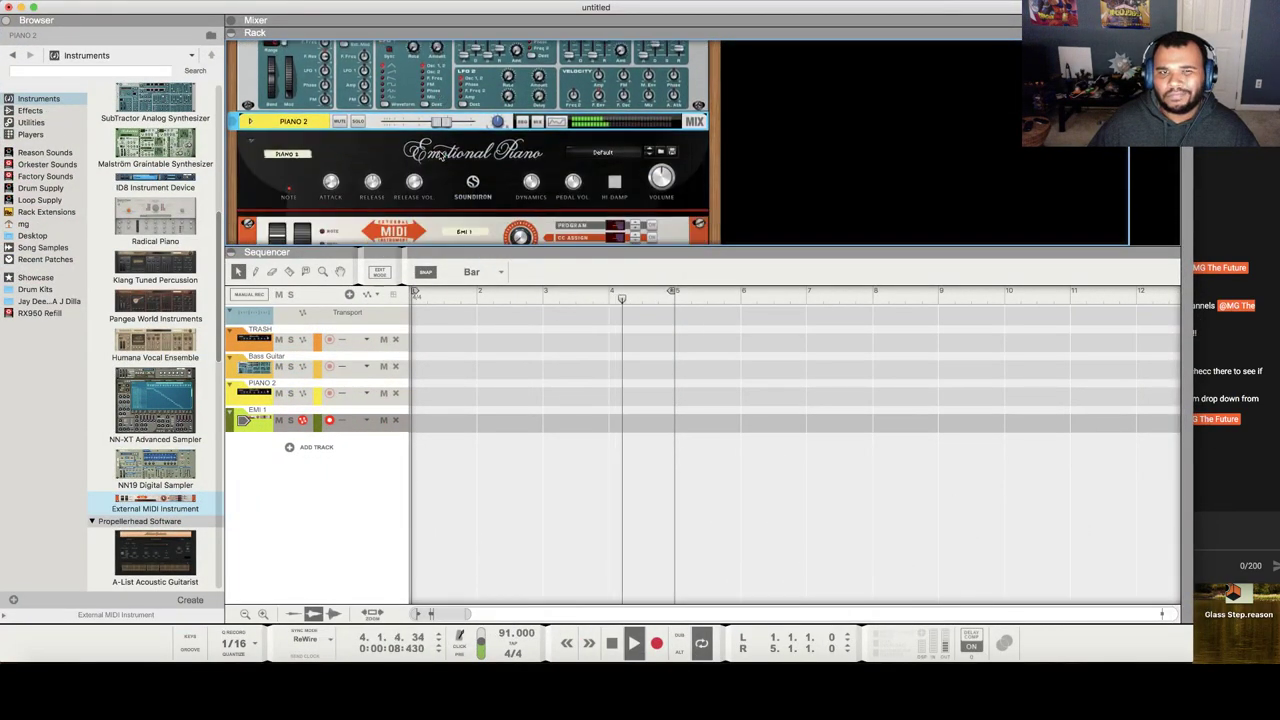
pyautogui.click(231, 20)
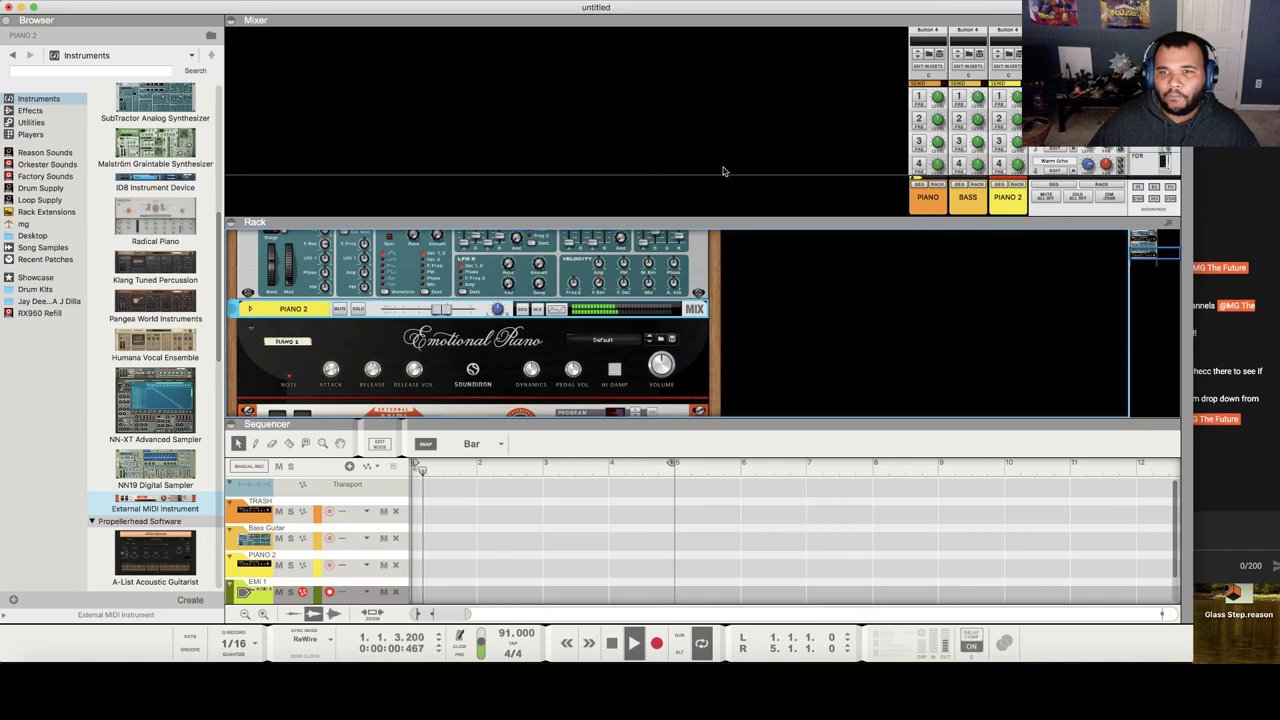
pyautogui.click(231, 222)
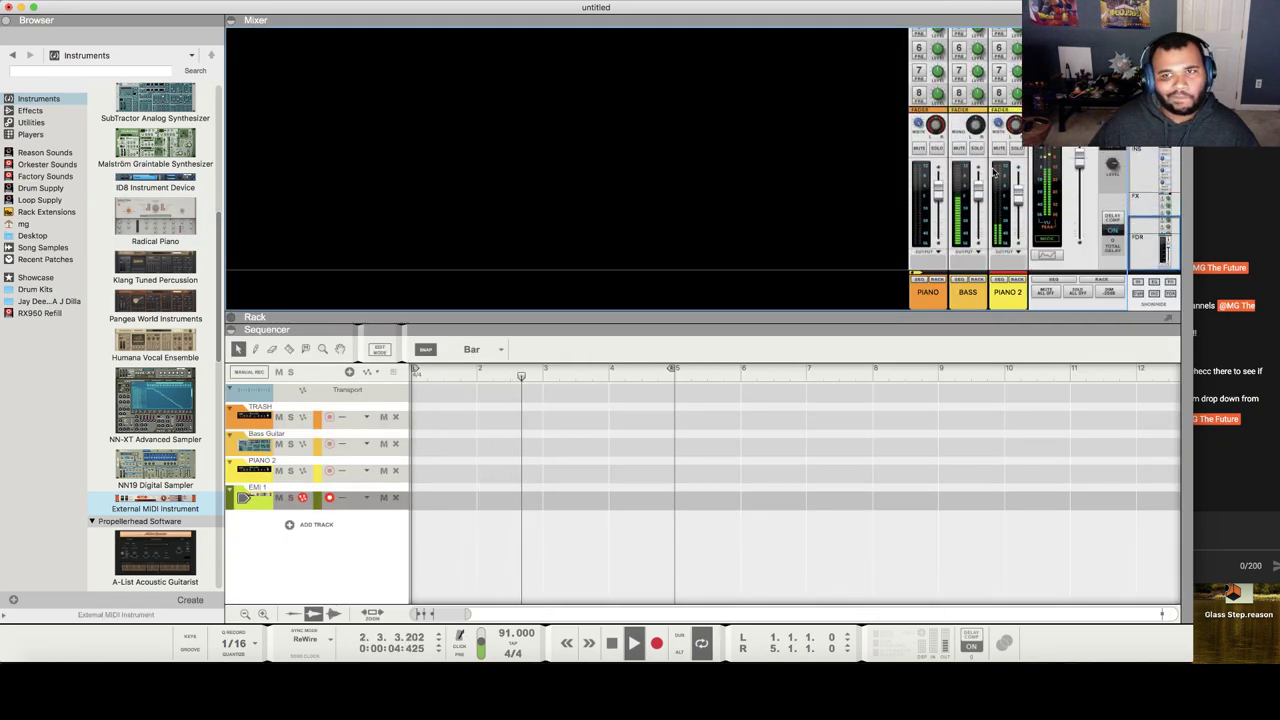
pyautogui.scroll(1, 1000, 190)
pyautogui.scroll(-1, 994, 172)
pyautogui.press('space')
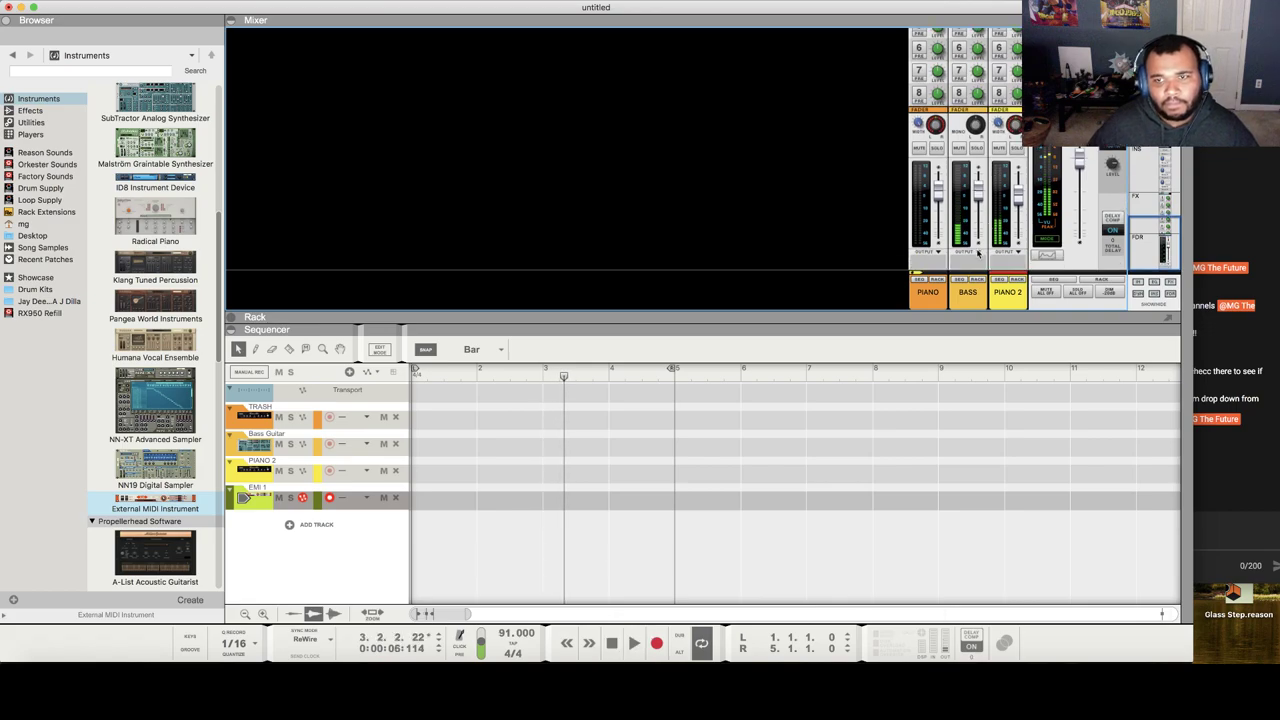
# Step: Inspect the output routing choices of the BASS and PIANO 2 channels in Reason's mixer
pyautogui.click(998, 250)
pyautogui.moveTo(995, 270)
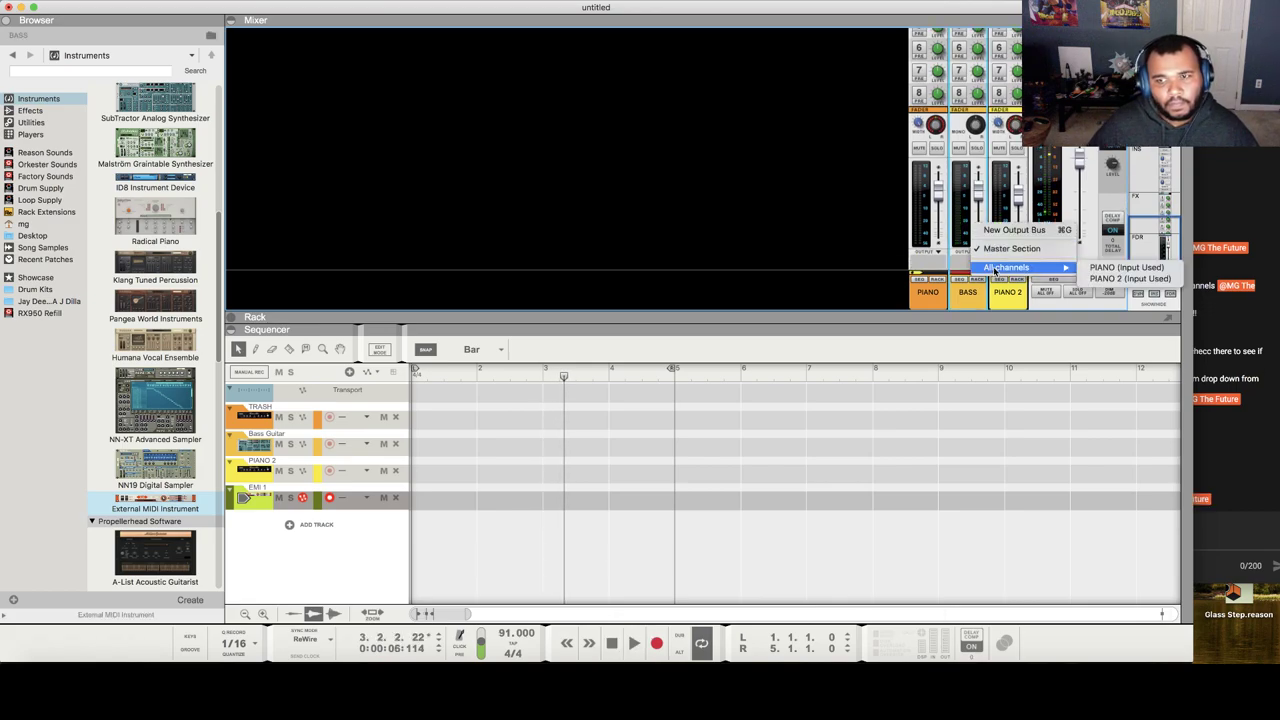
pyautogui.click(1011, 248)
pyautogui.click(1022, 257)
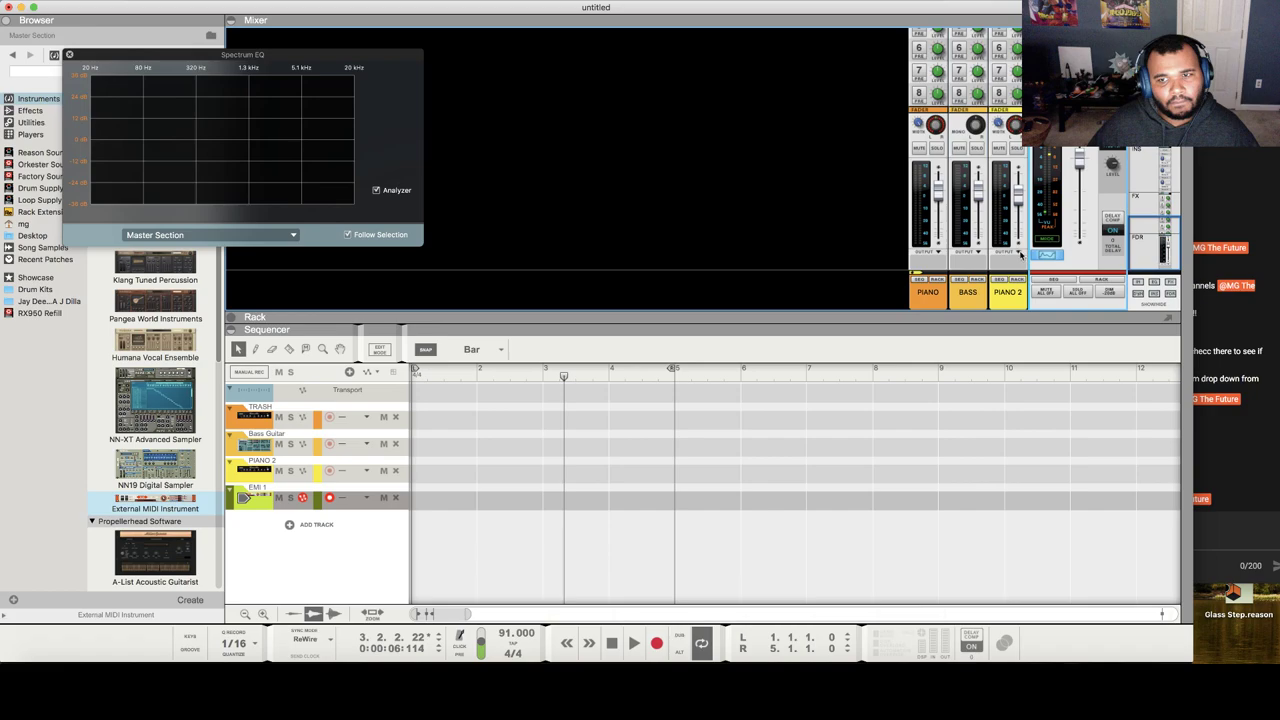
pyautogui.click(69, 54)
pyautogui.press('space')
pyautogui.press('space')
pyautogui.click(1016, 252)
pyautogui.moveTo(1035, 270)
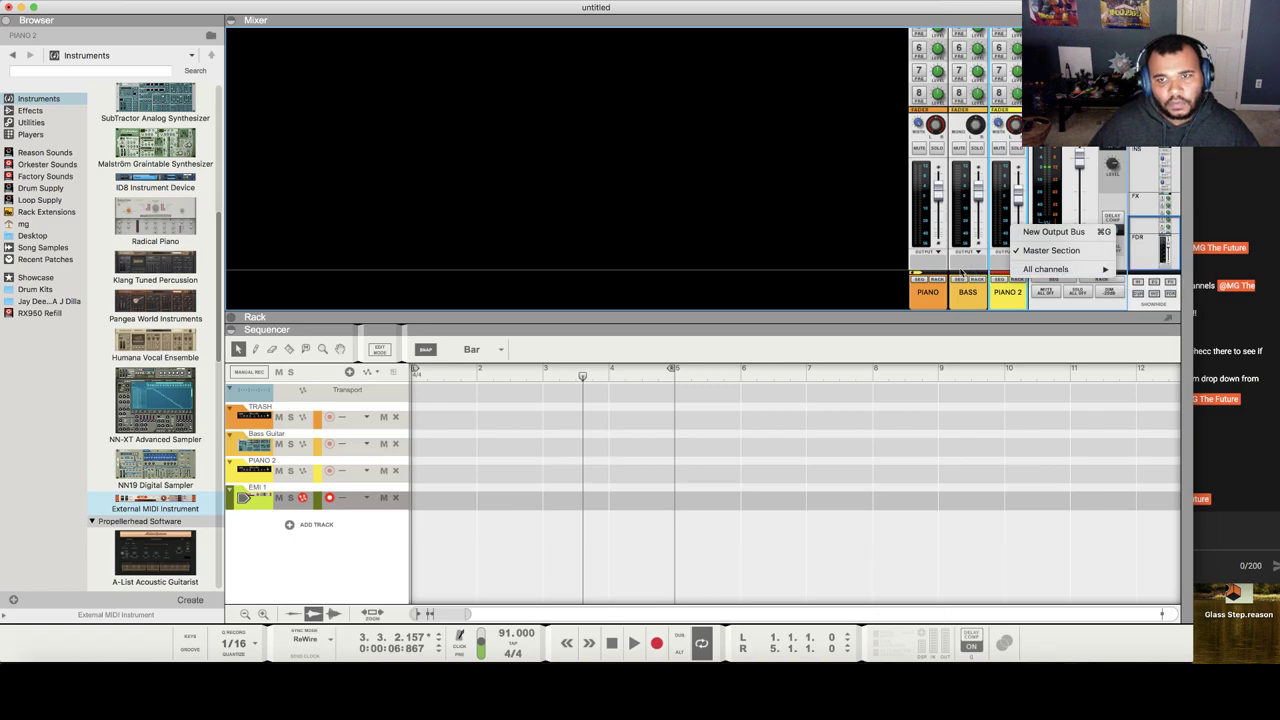
pyautogui.click(962, 272)
# Step: Examine the mixer strips from input to fader and the TRASH track's channel options for an output assignment
pyautogui.scroll(10, 995, 183)
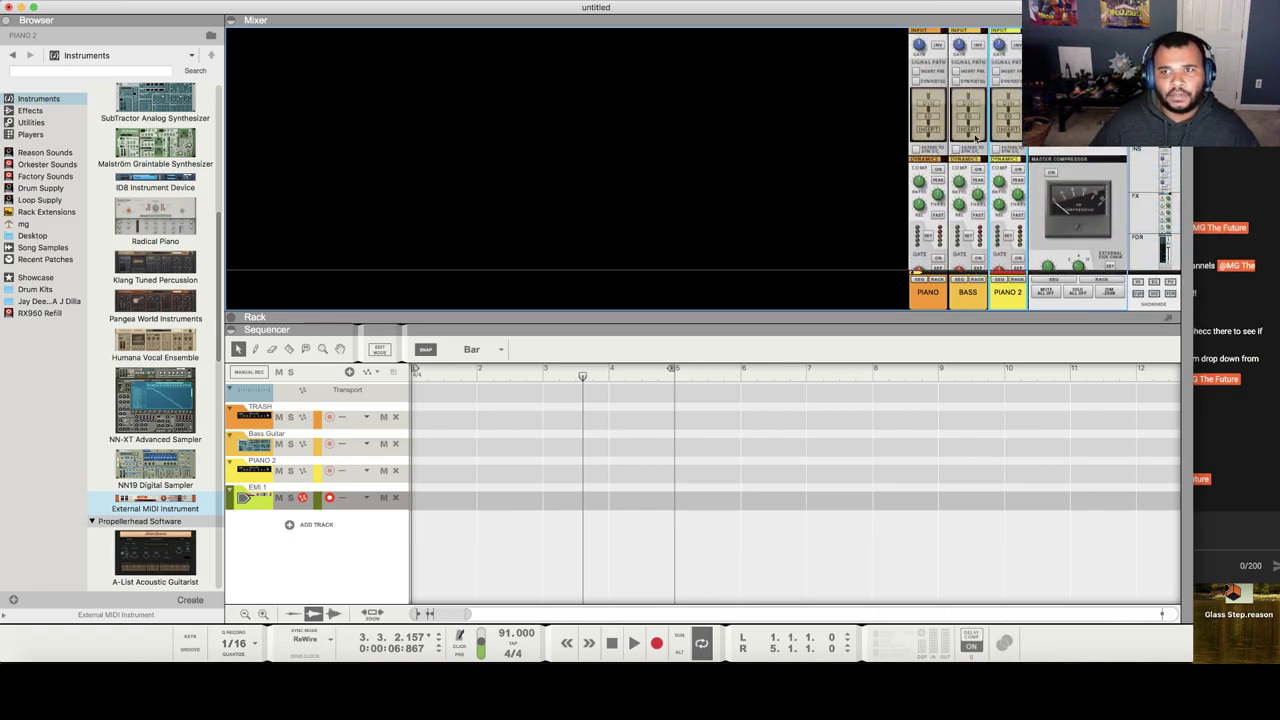
pyautogui.scroll(-3, 1000, 170)
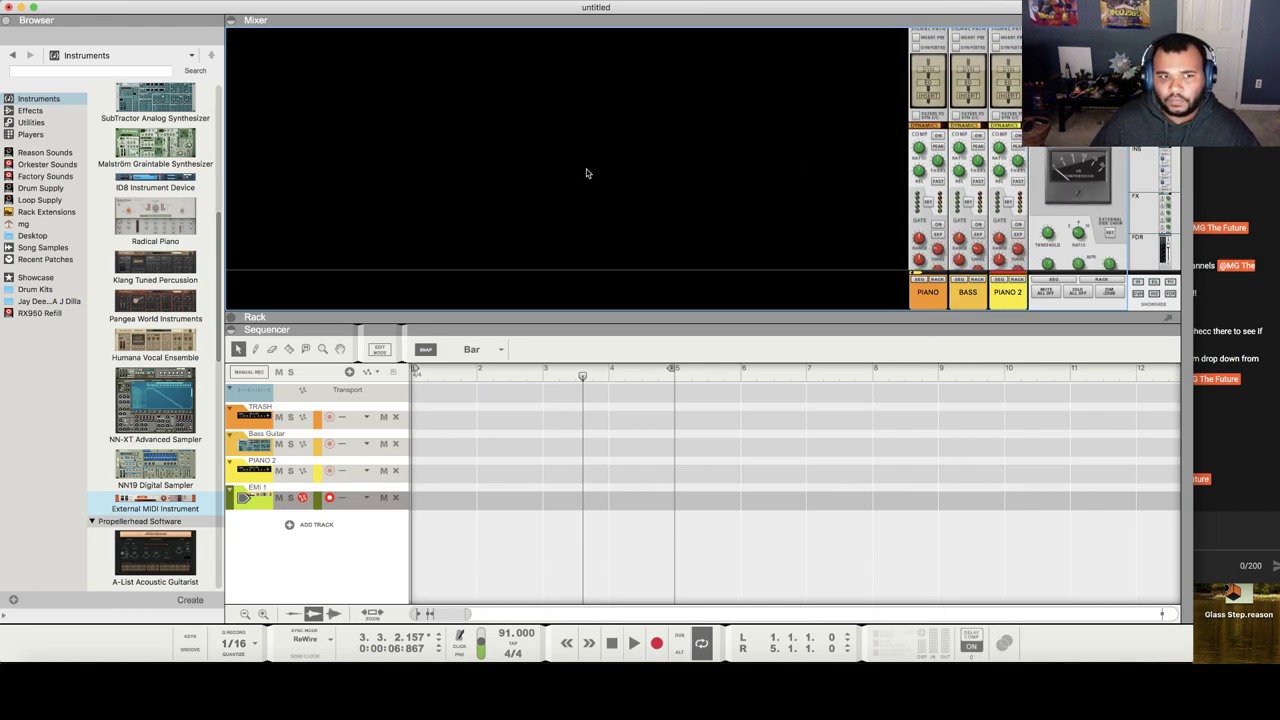
pyautogui.scroll(3, 500, 163)
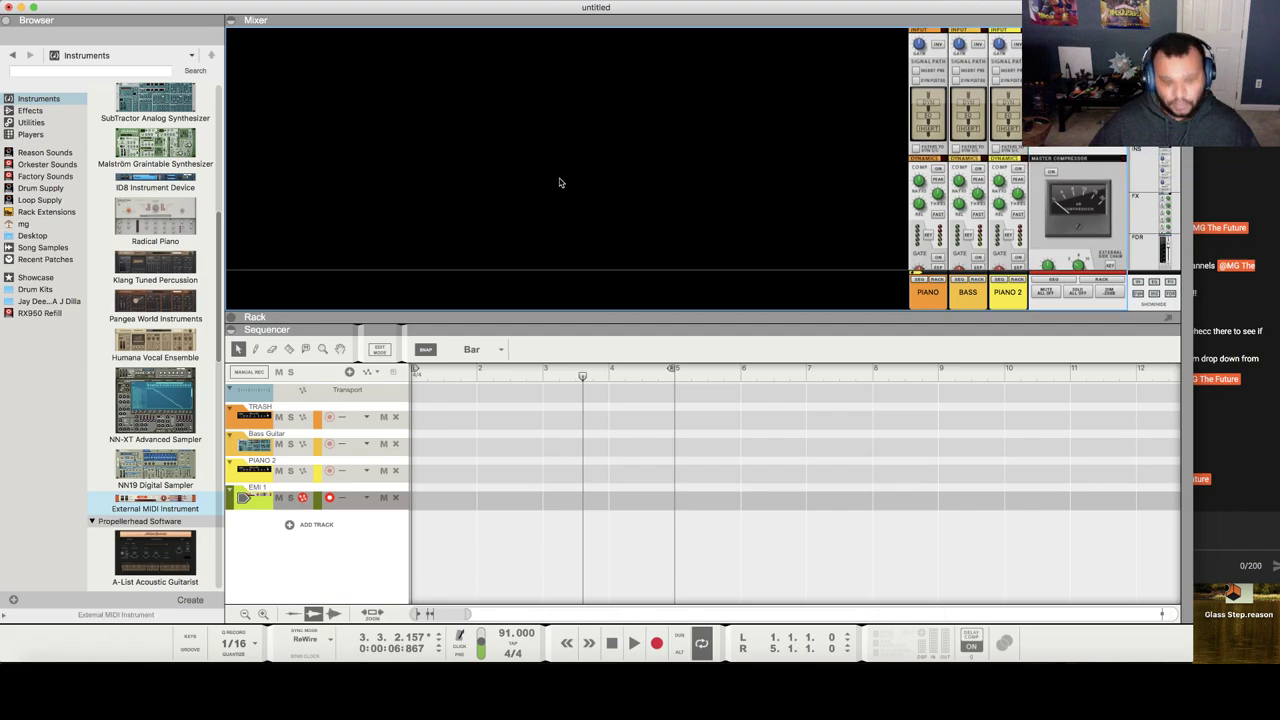
pyautogui.click(488, 552)
pyautogui.press('space')
pyautogui.click(486, 234)
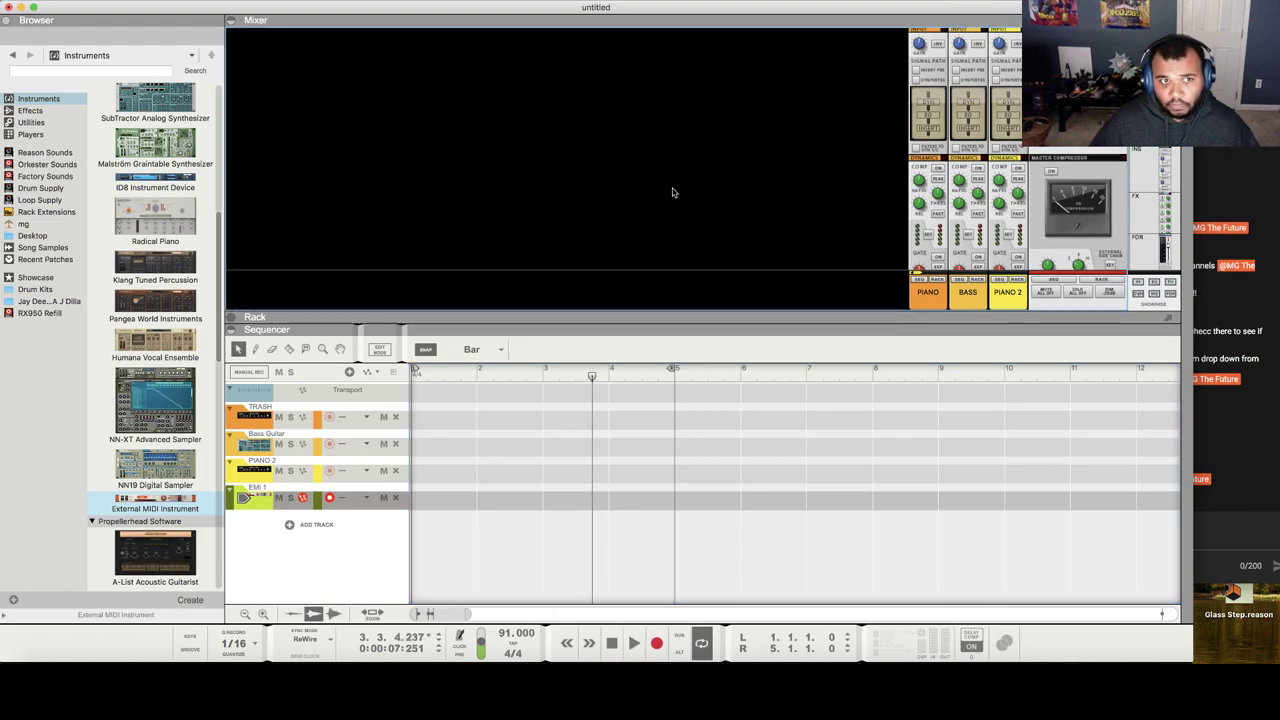
pyautogui.rightClick(340, 418)
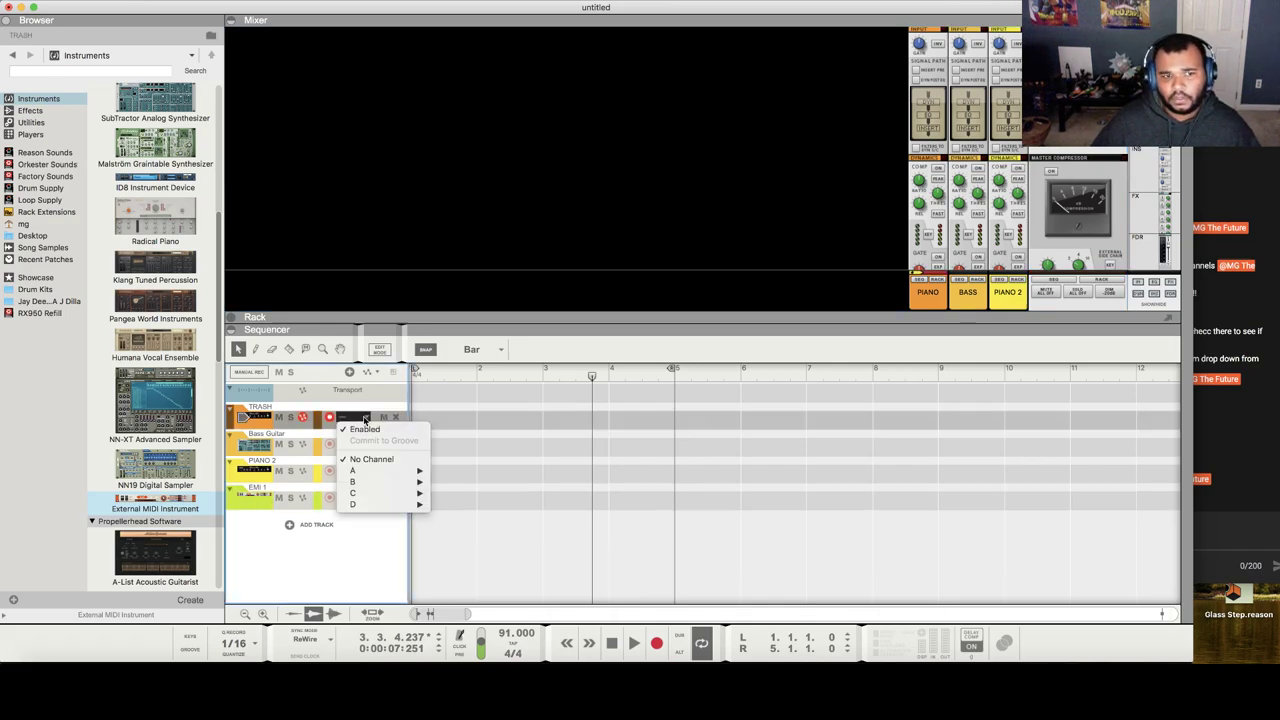
pyautogui.click(397, 404)
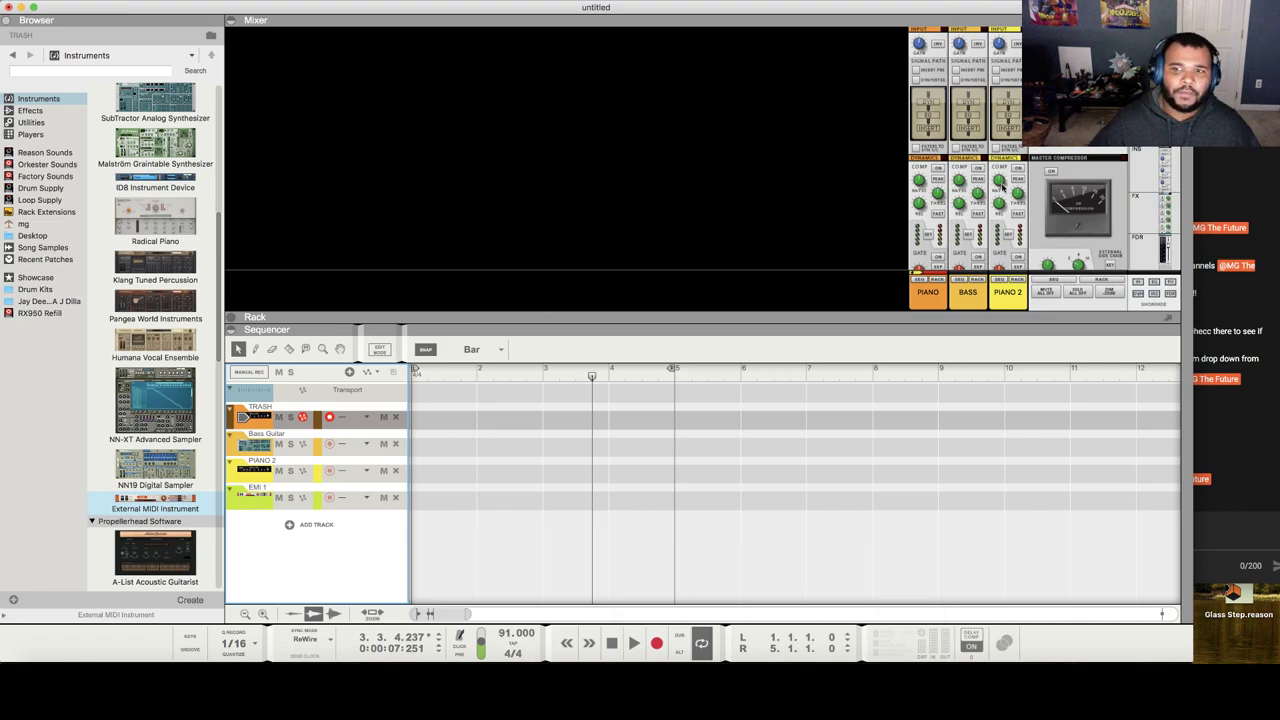
pyautogui.scroll(-3, 1038, 182)
pyautogui.scroll(-5, 1038, 182)
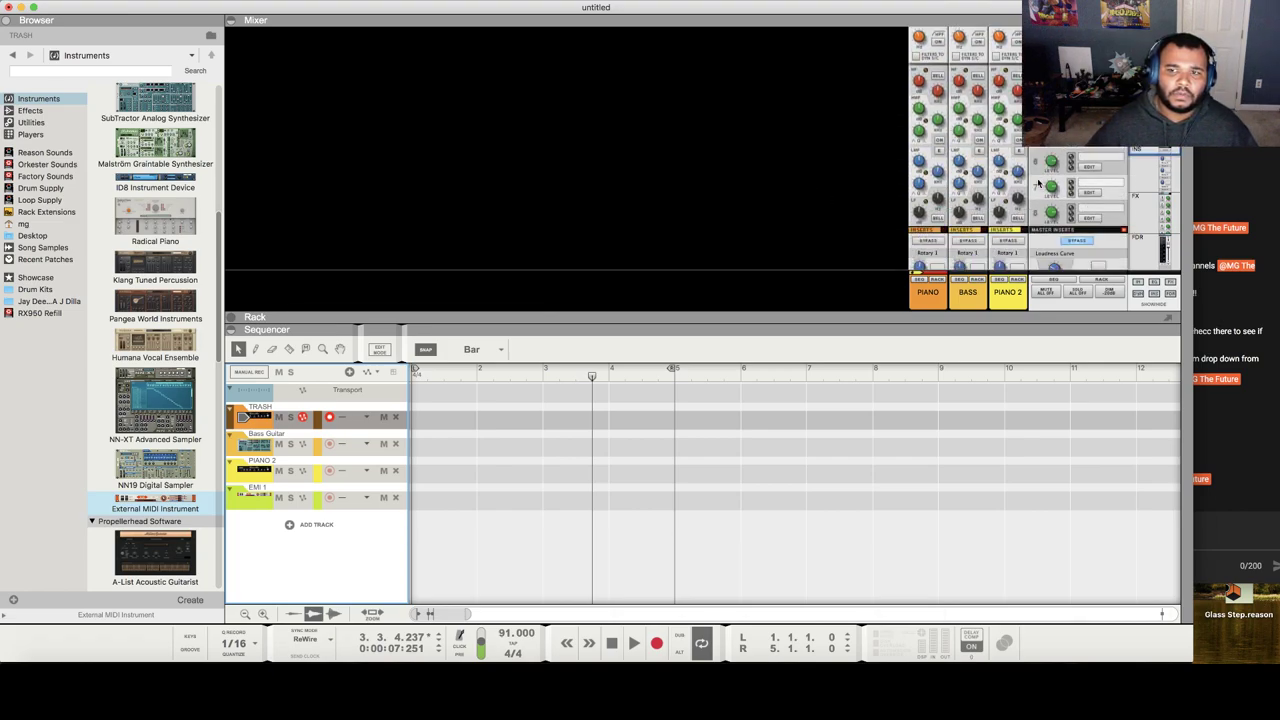
pyautogui.scroll(-8, 1038, 182)
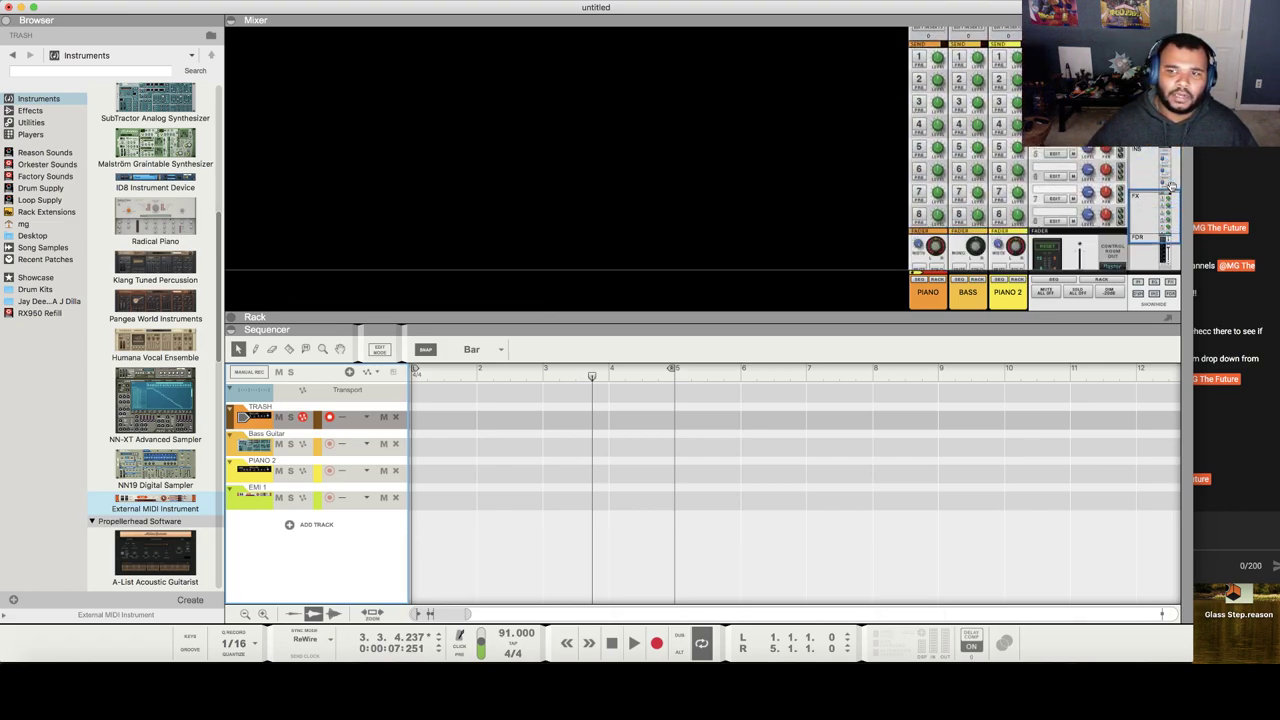
pyautogui.scroll(-4, 1060, 196)
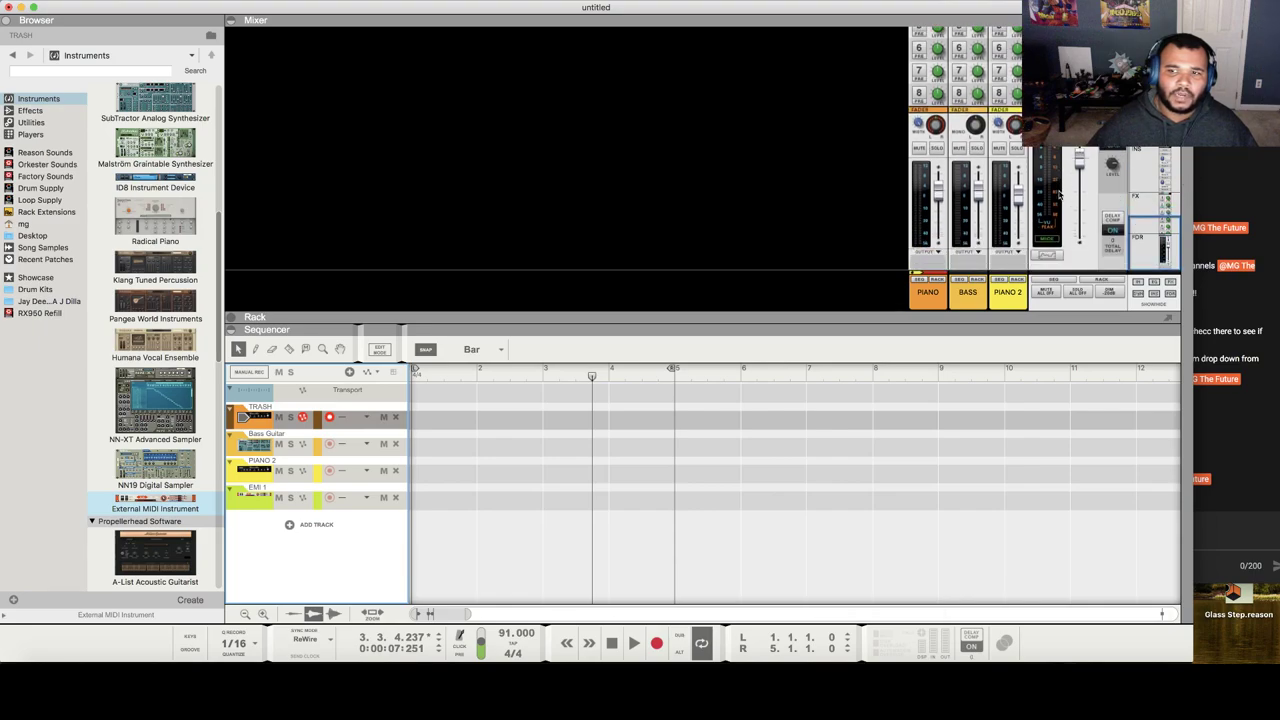
# Step: Show the rear of the rack at full height and unfold the Hardware Interface's basic and additional audio ins and outs
pyautogui.click(1100, 281)
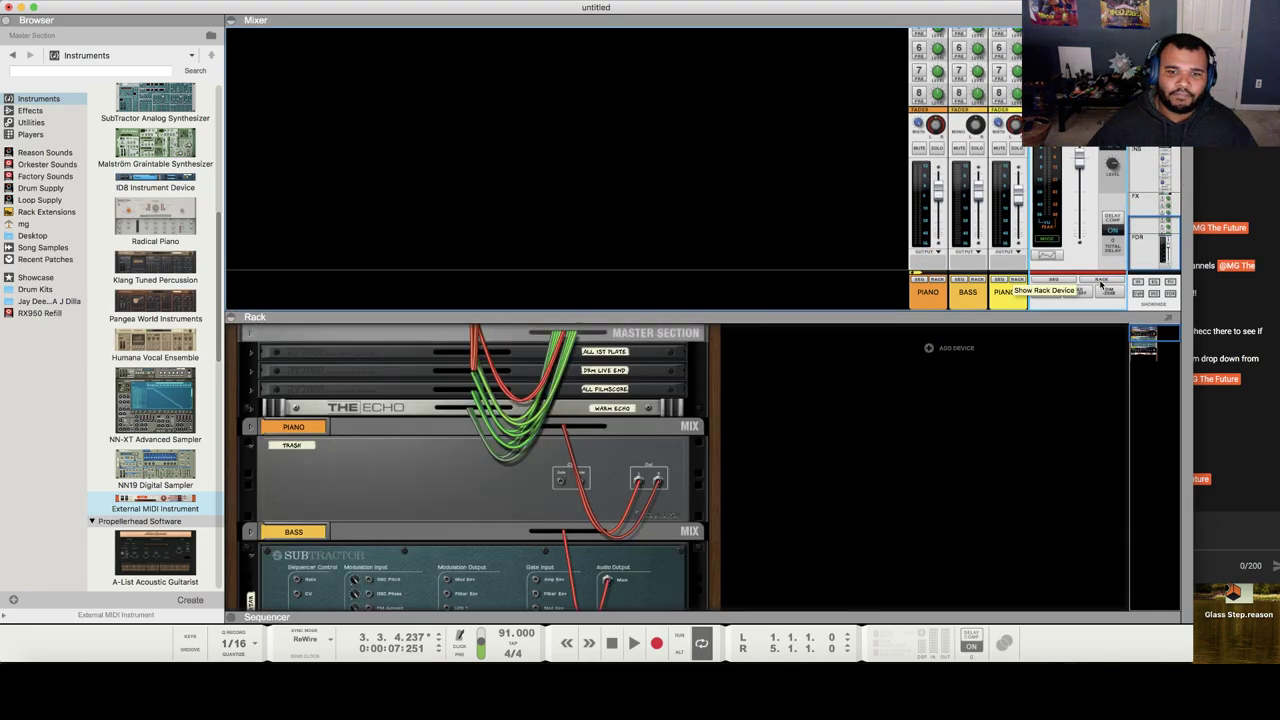
pyautogui.click(232, 22)
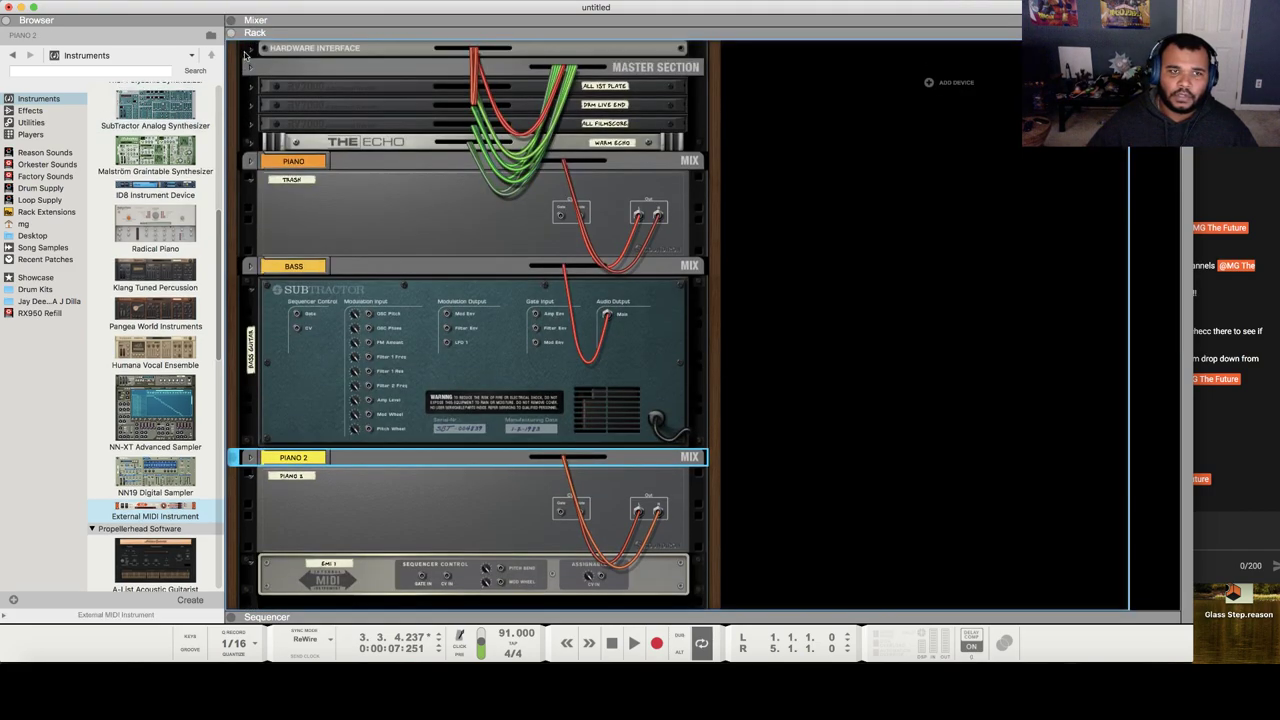
pyautogui.click(246, 52)
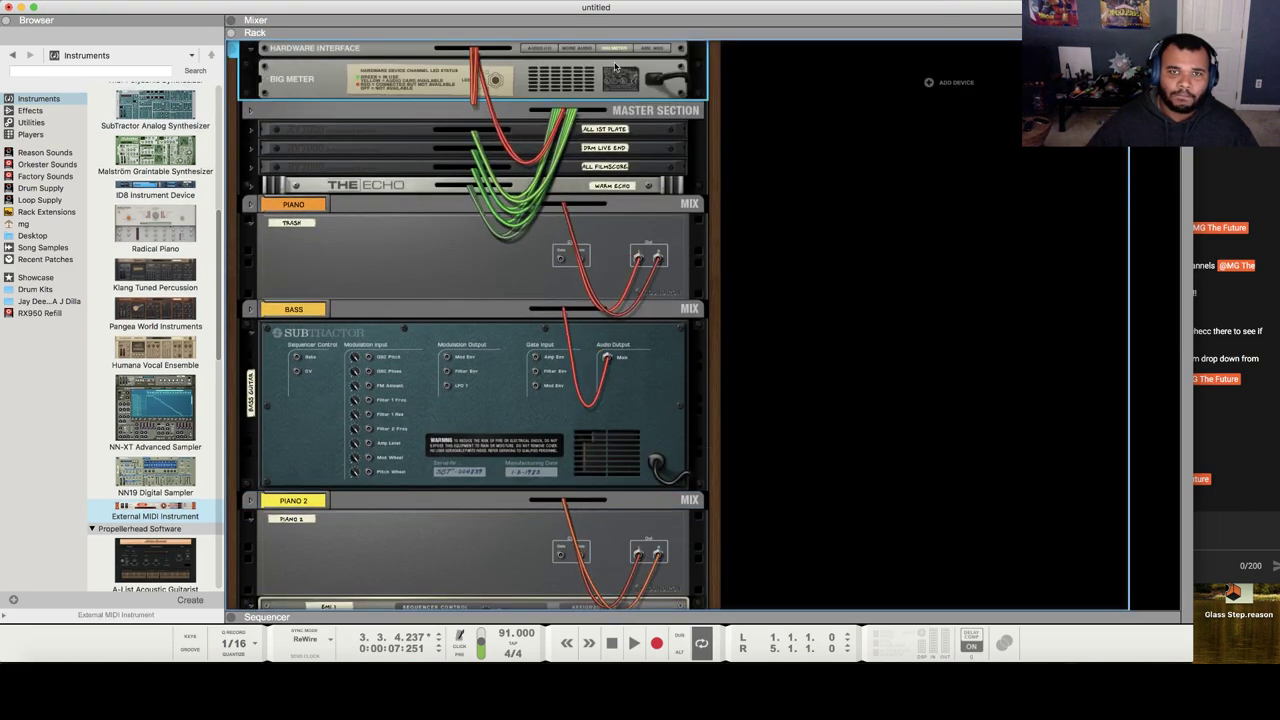
pyautogui.click(582, 55)
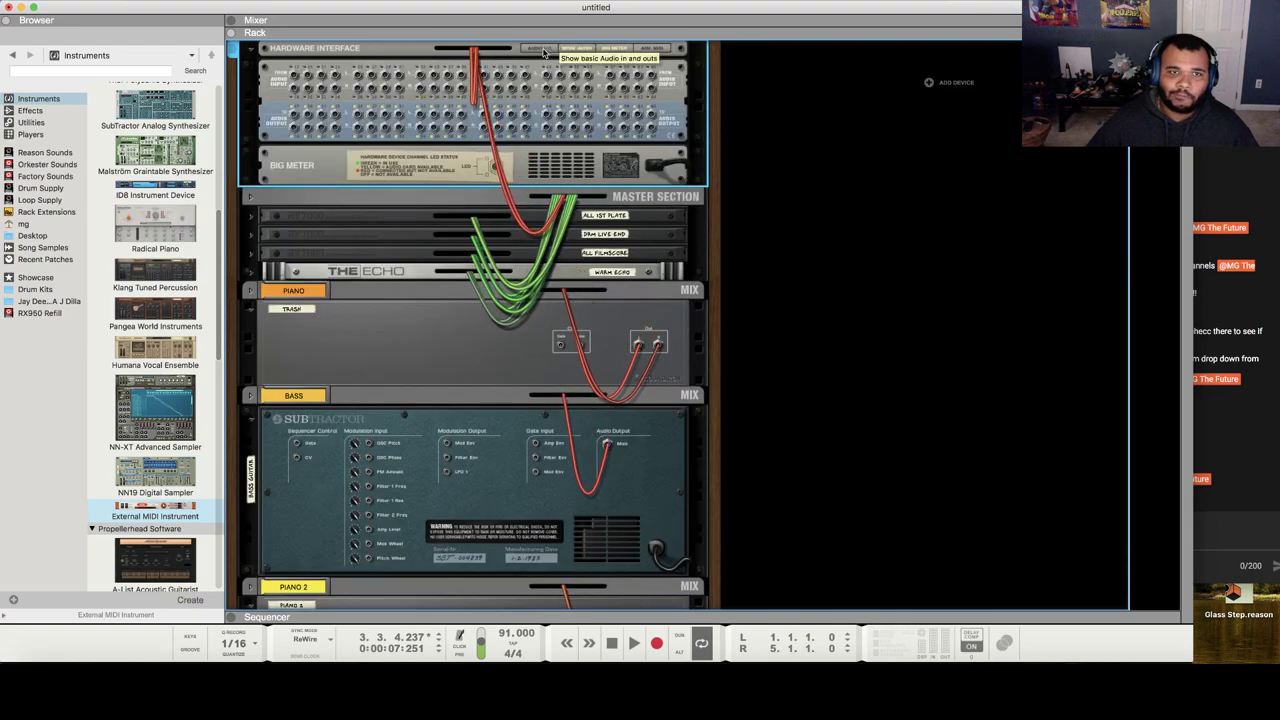
pyautogui.click(545, 53)
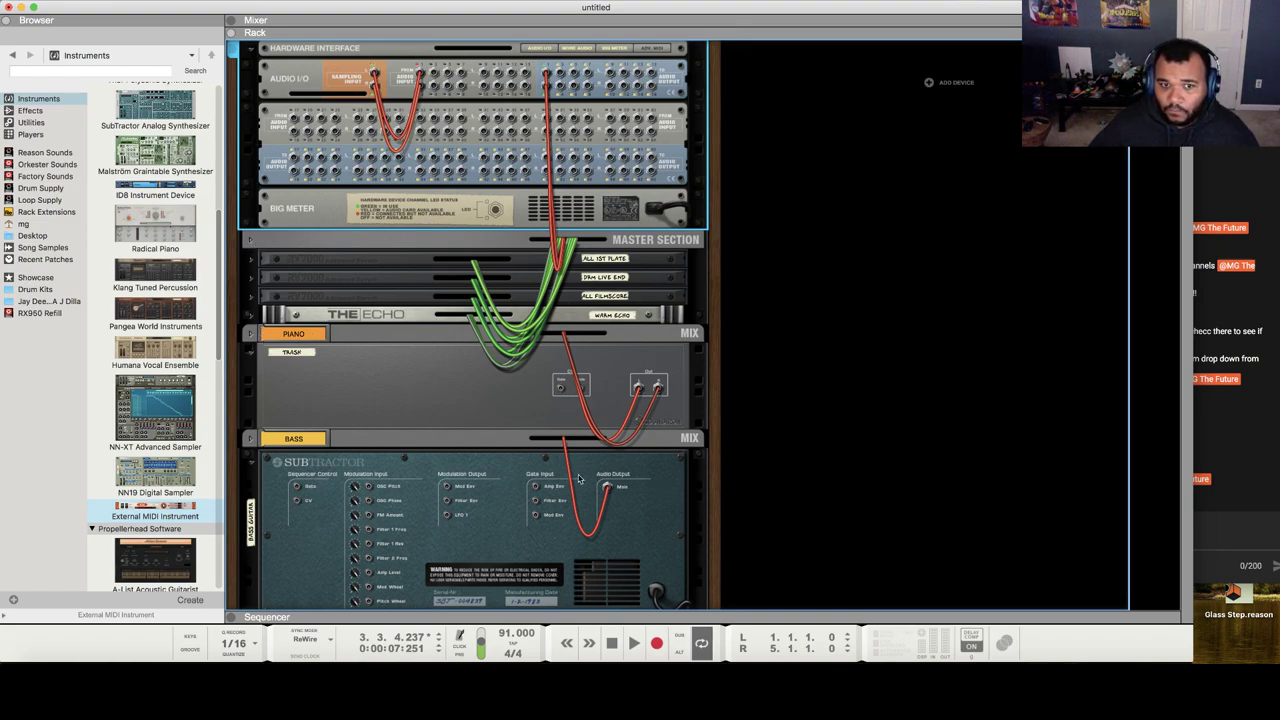
# Step: Unfold the BASS mix device and the Master Section to inspect their output connections and the BASS routing choices
pyautogui.click(250, 440)
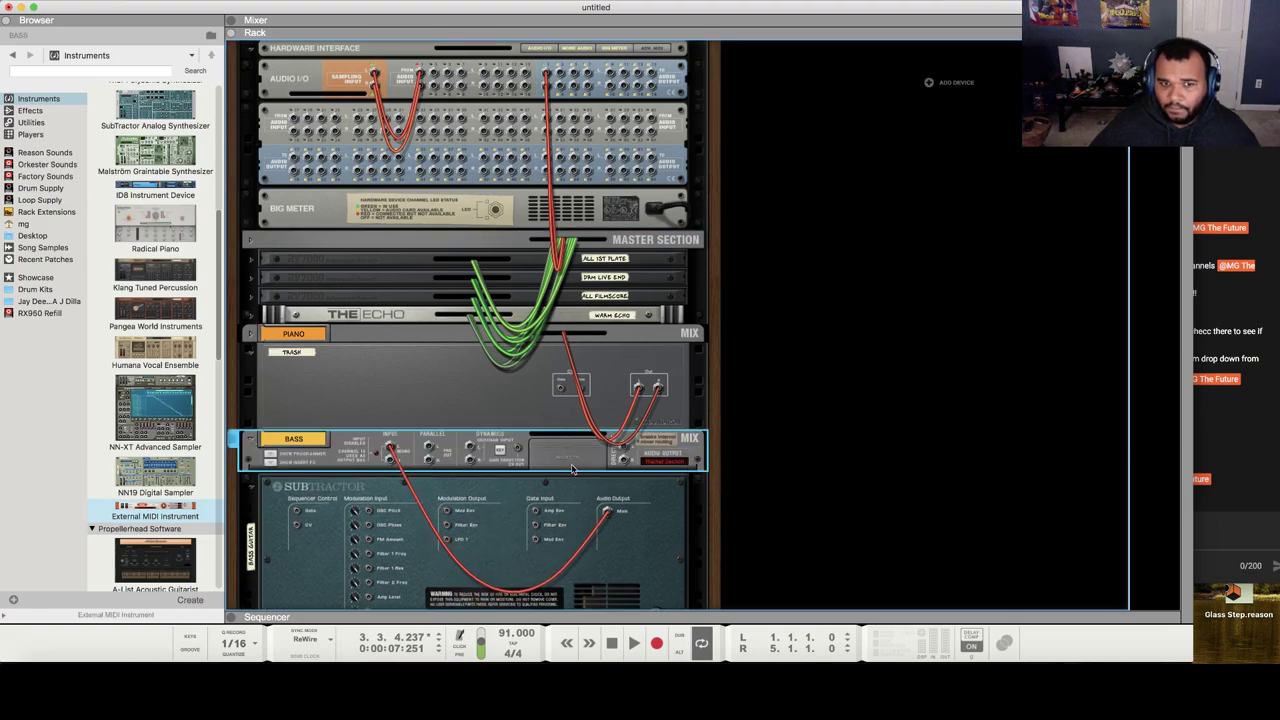
pyautogui.click(673, 467)
pyautogui.moveTo(725, 482)
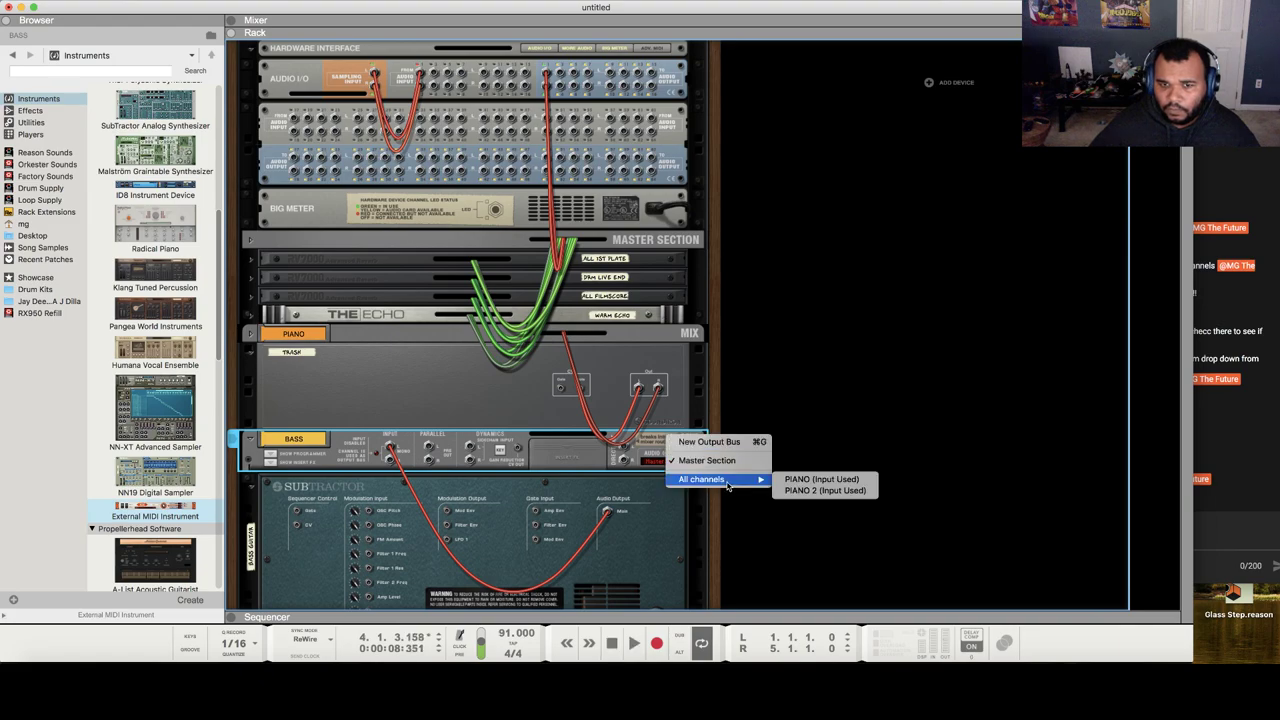
pyautogui.click(868, 490)
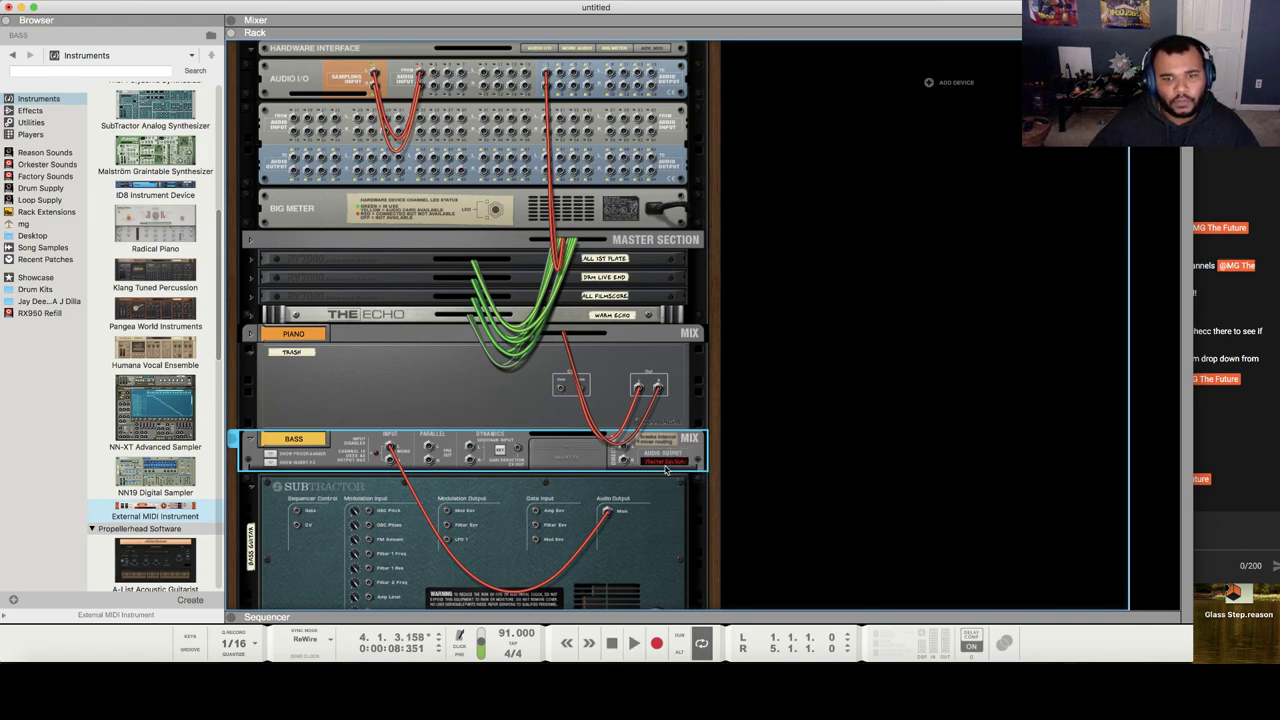
pyautogui.click(251, 243)
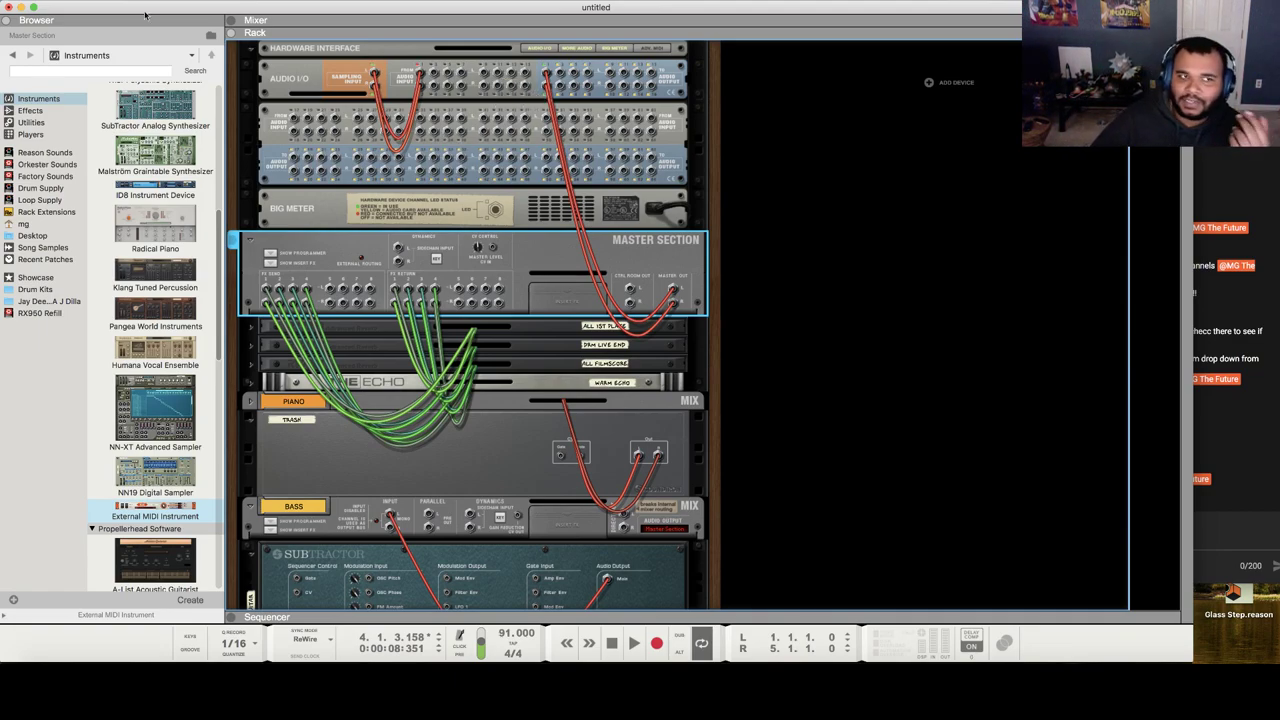
# Step: Return to Studio One, glance at the chat, and play the song from the start
pyautogui.click(21, 8)
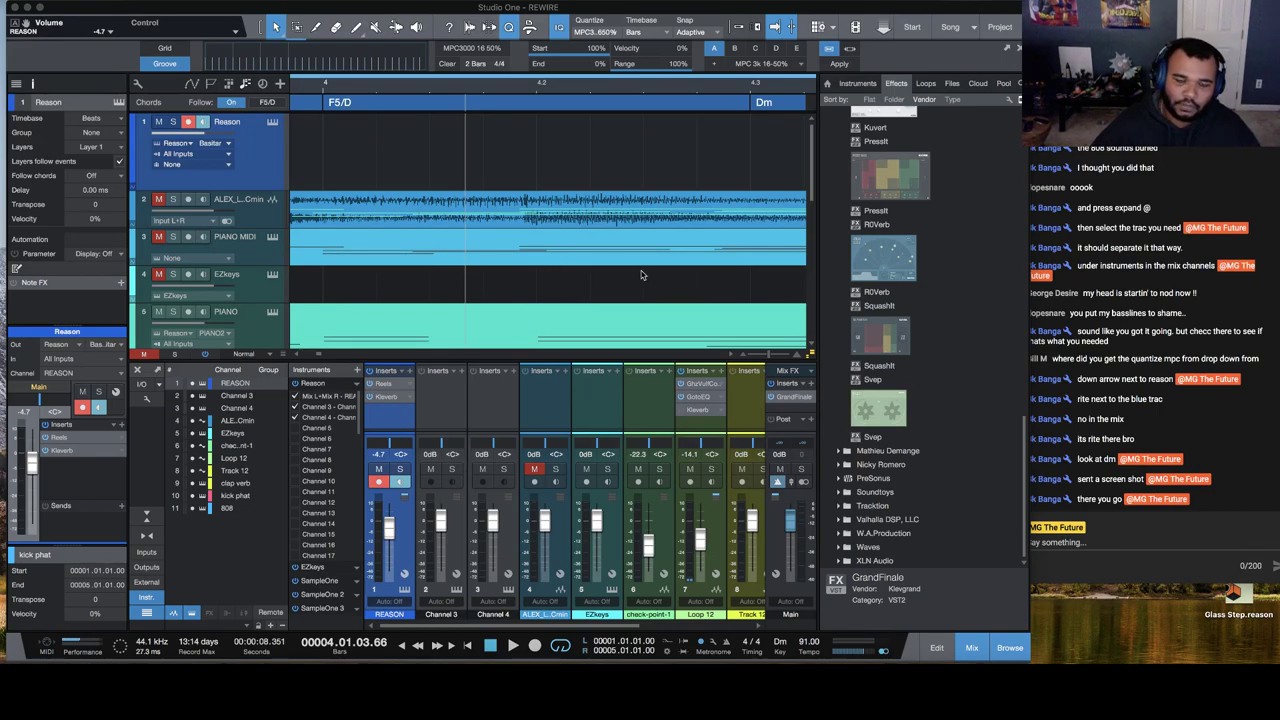
pyautogui.click(1213, 476)
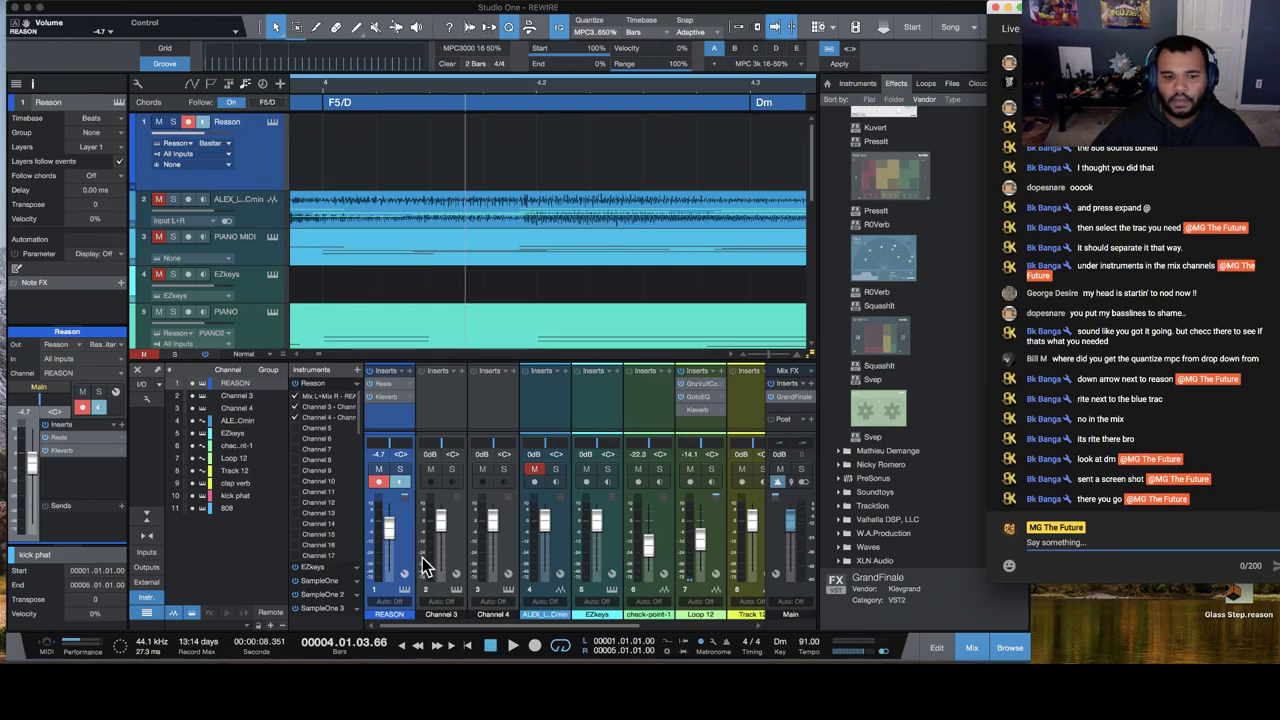
pyautogui.click(469, 646)
pyautogui.press('space')
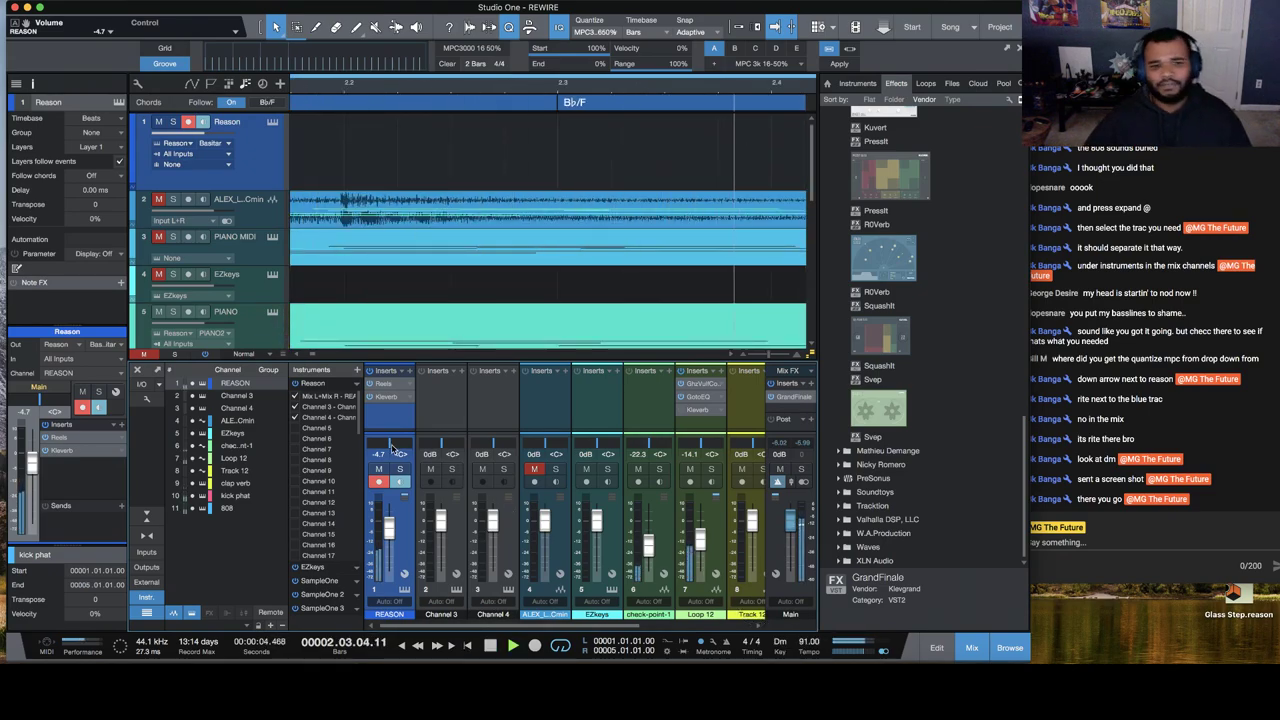
# Step: Deactivate Reason's Channel 3 and Channel 4 outputs and collapse its output list in the mixer's instruments
pyautogui.click(294, 407)
pyautogui.click(295, 417)
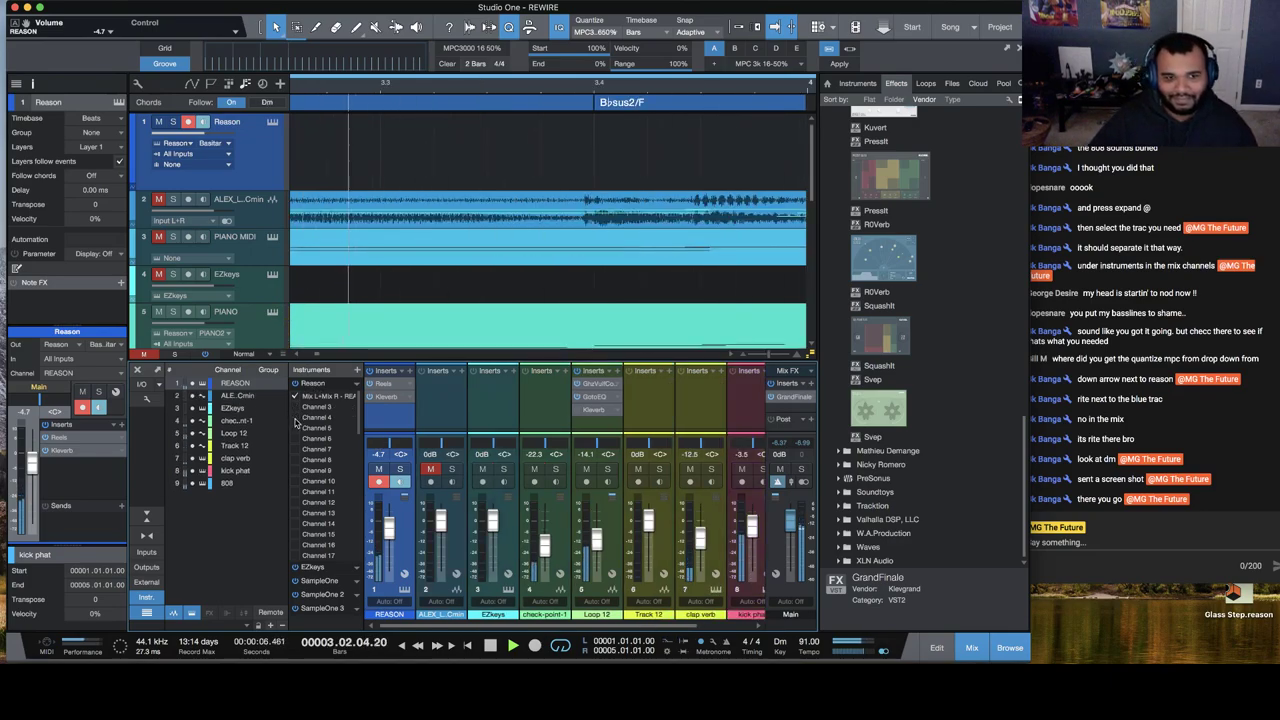
pyautogui.click(357, 386)
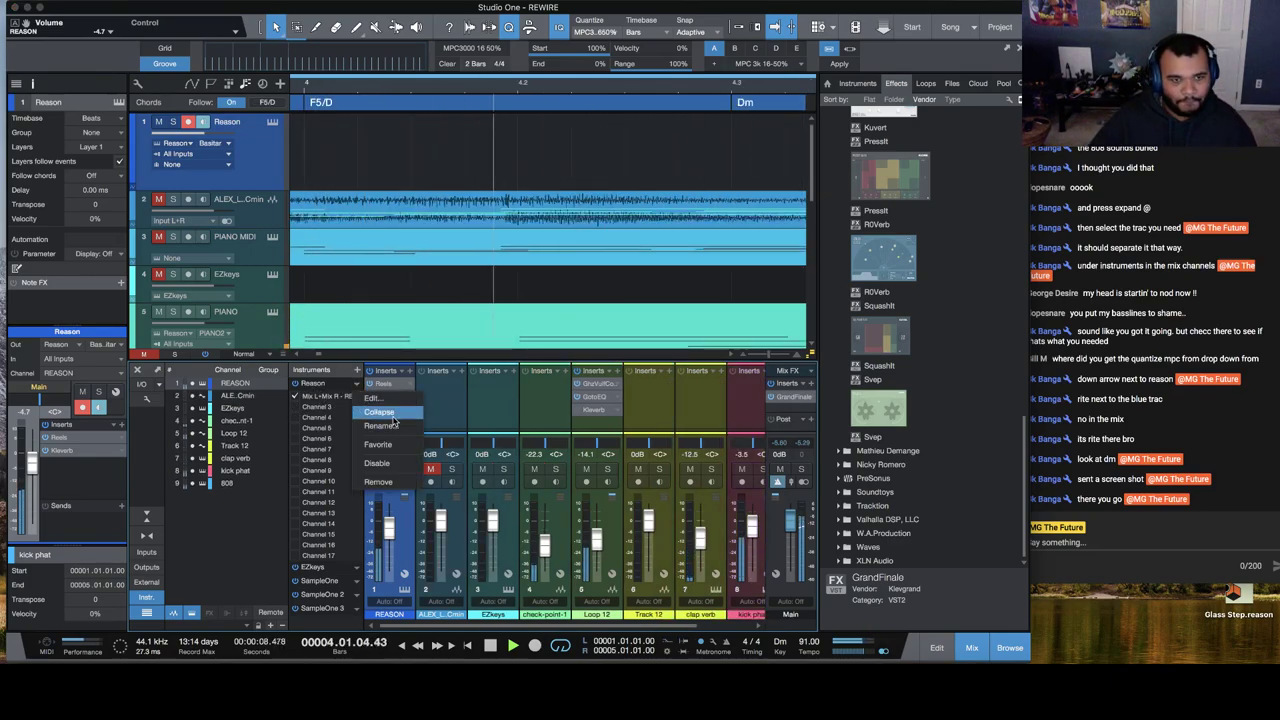
pyautogui.click(379, 411)
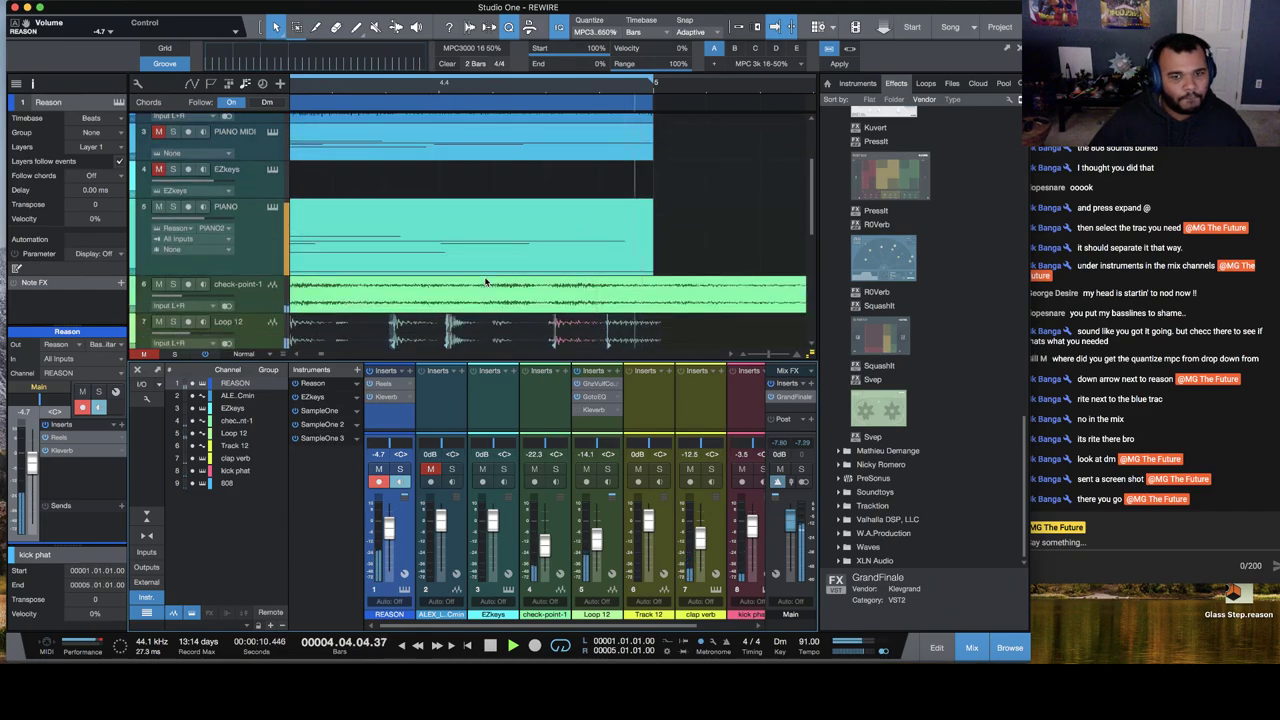
# Step: Enlarge the mixer and hide the browser so that every channel from REASON to 808 fits on screen
pyautogui.scroll(-3, 484, 282)
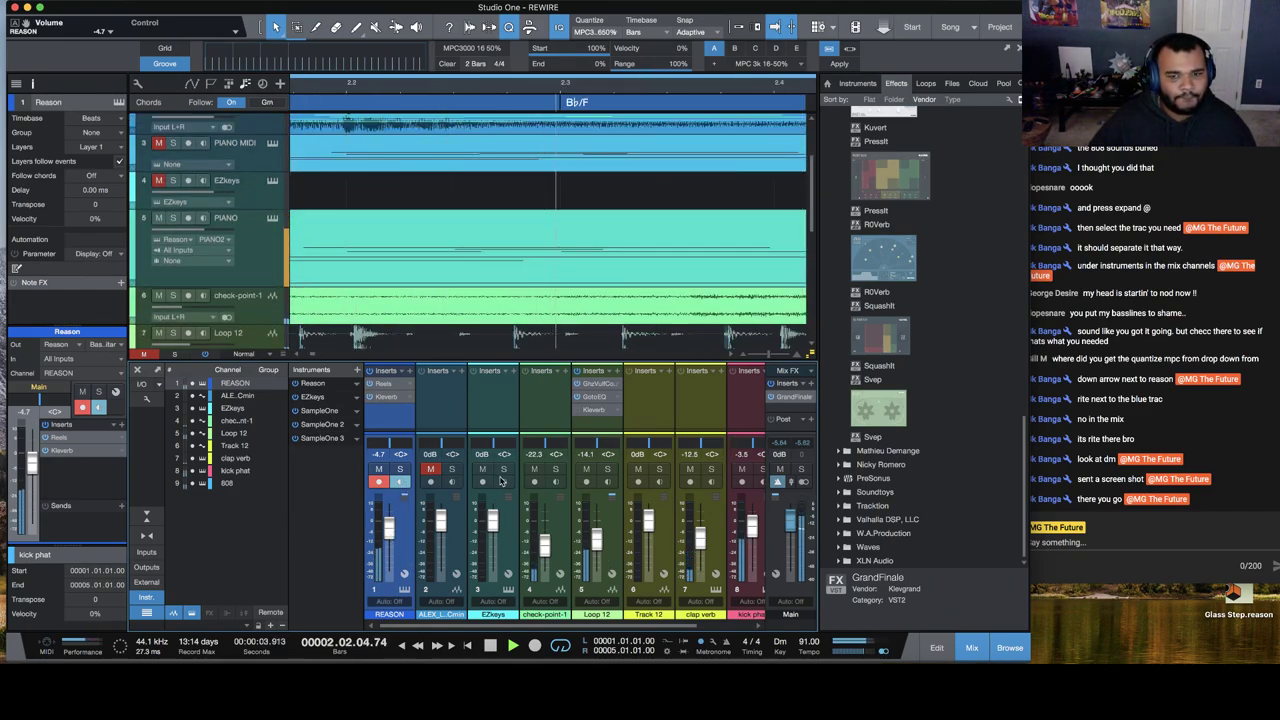
pyautogui.moveTo(690, 628); pyautogui.dragTo(731, 628)
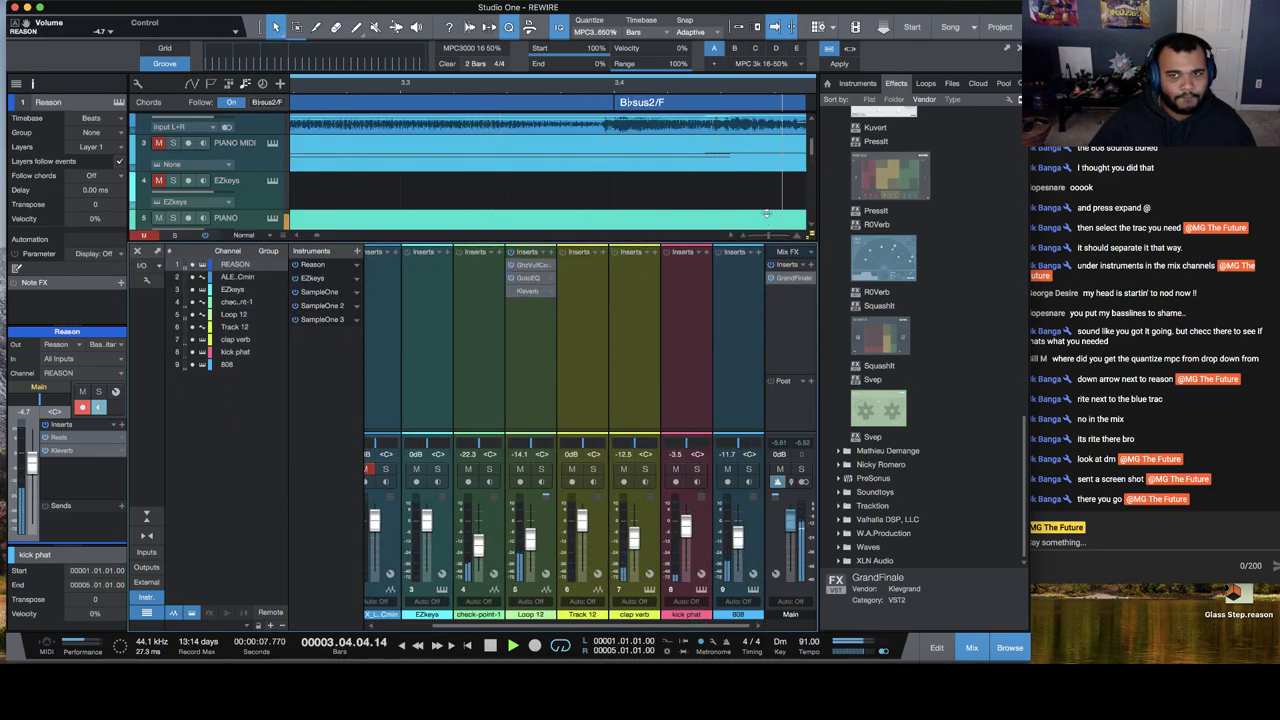
pyautogui.click(1008, 648)
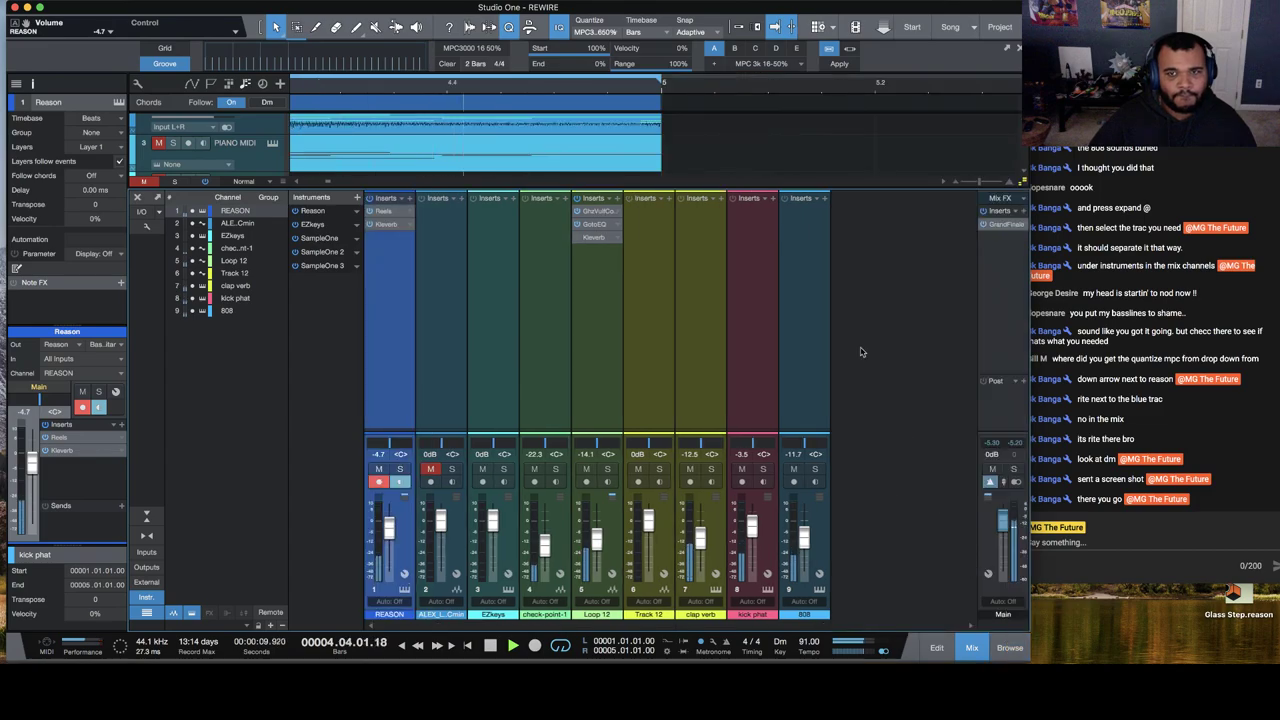
# Step: Insert HalfTime on the Main output, move its window down, and set the loop length to 1/8 and the mode to 1.5x
pyautogui.click(1017, 211)
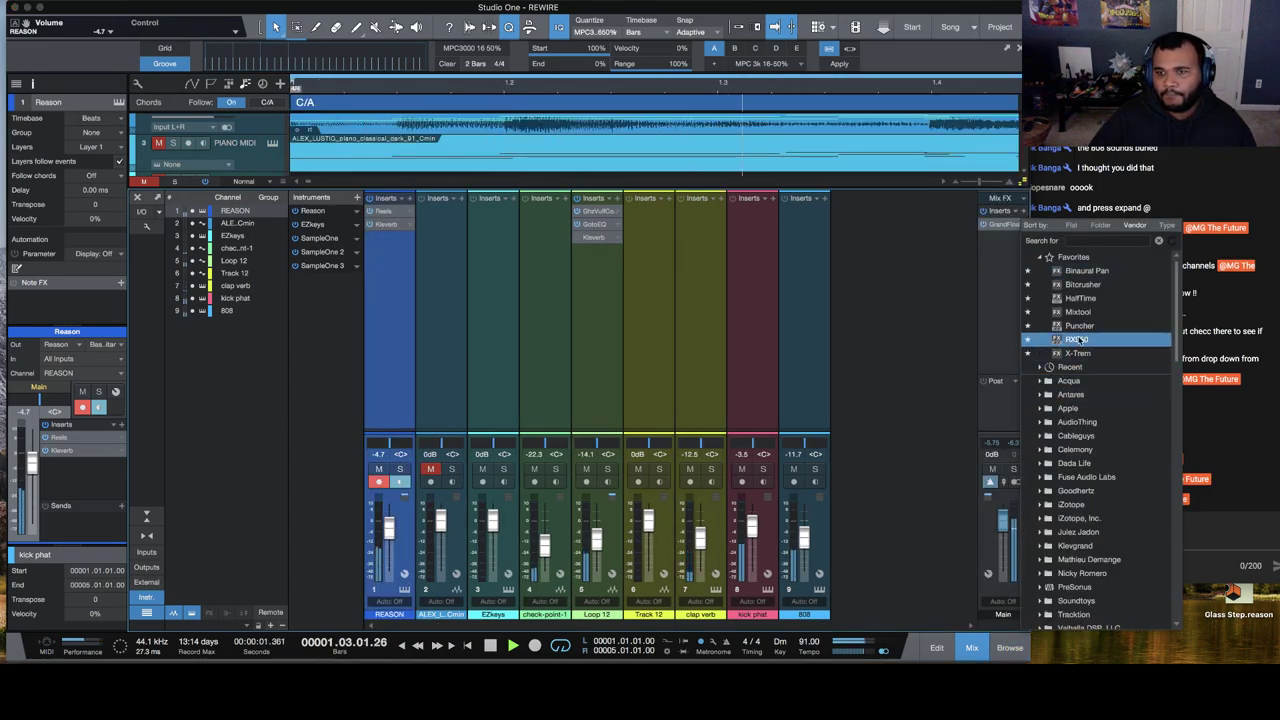
pyautogui.click(1080, 298)
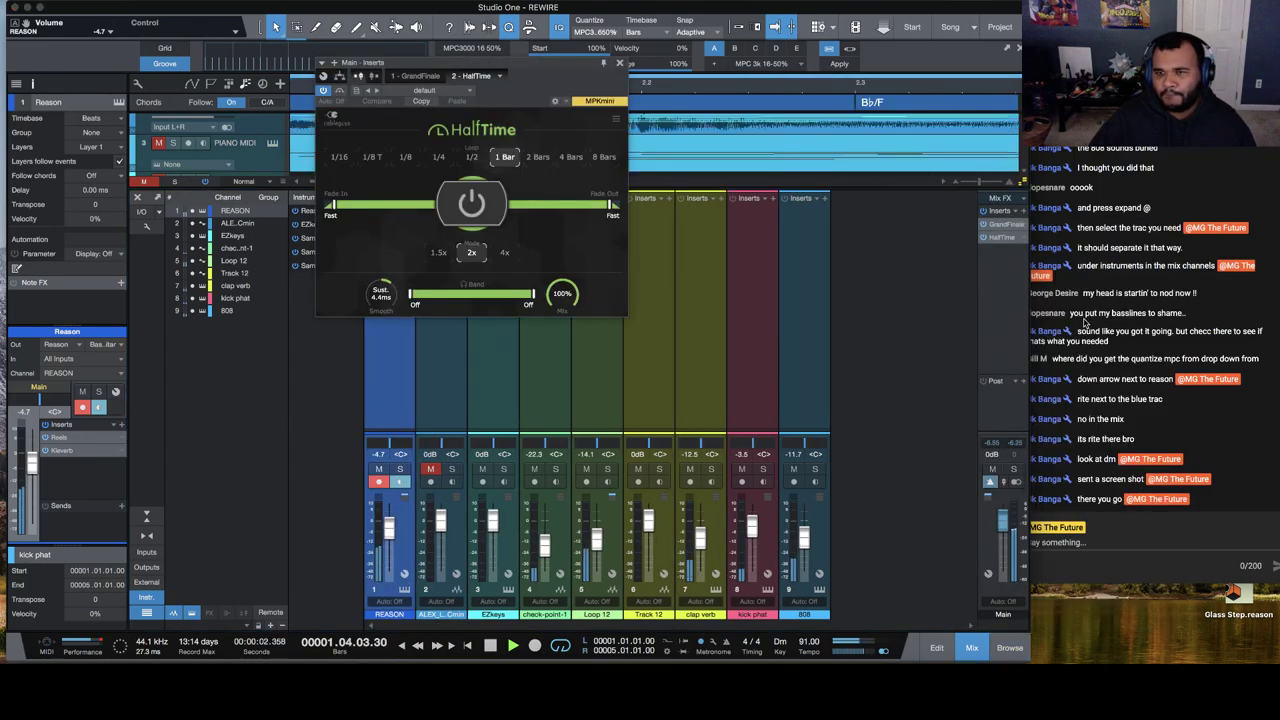
pyautogui.click(438, 157)
pyautogui.moveTo(471, 200); pyautogui.dragTo(535, 372)
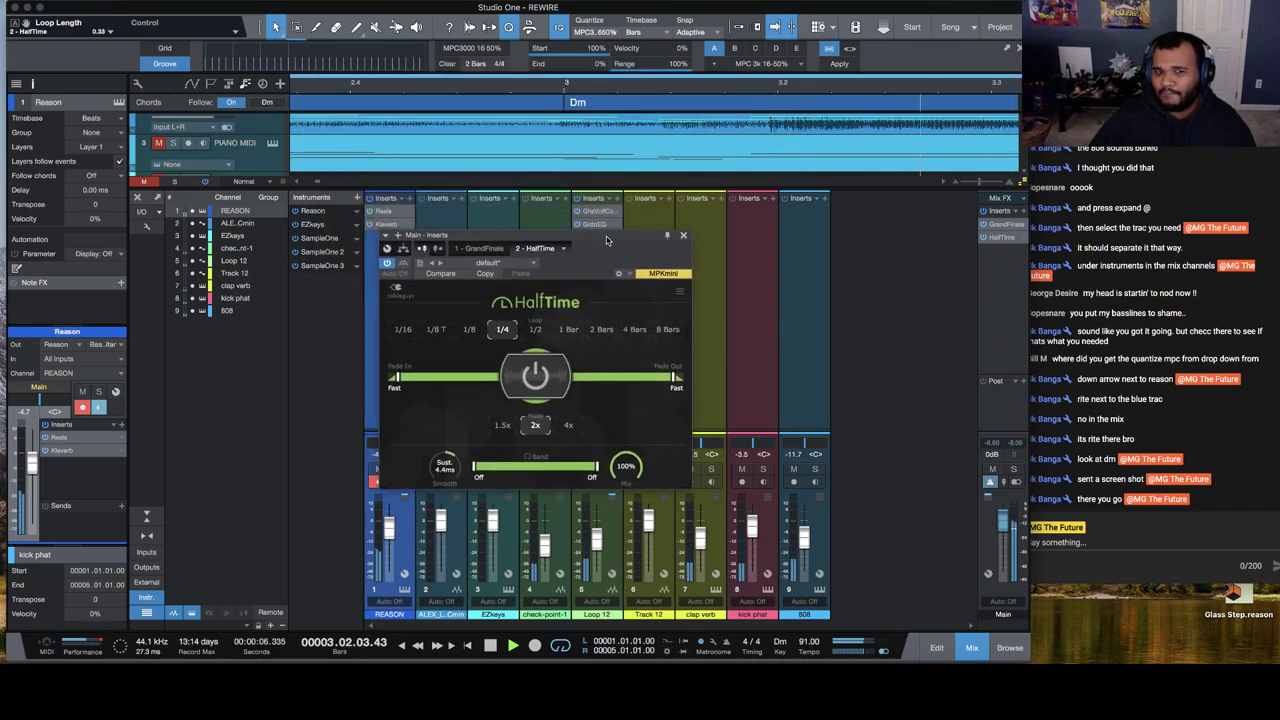
pyautogui.click(470, 330)
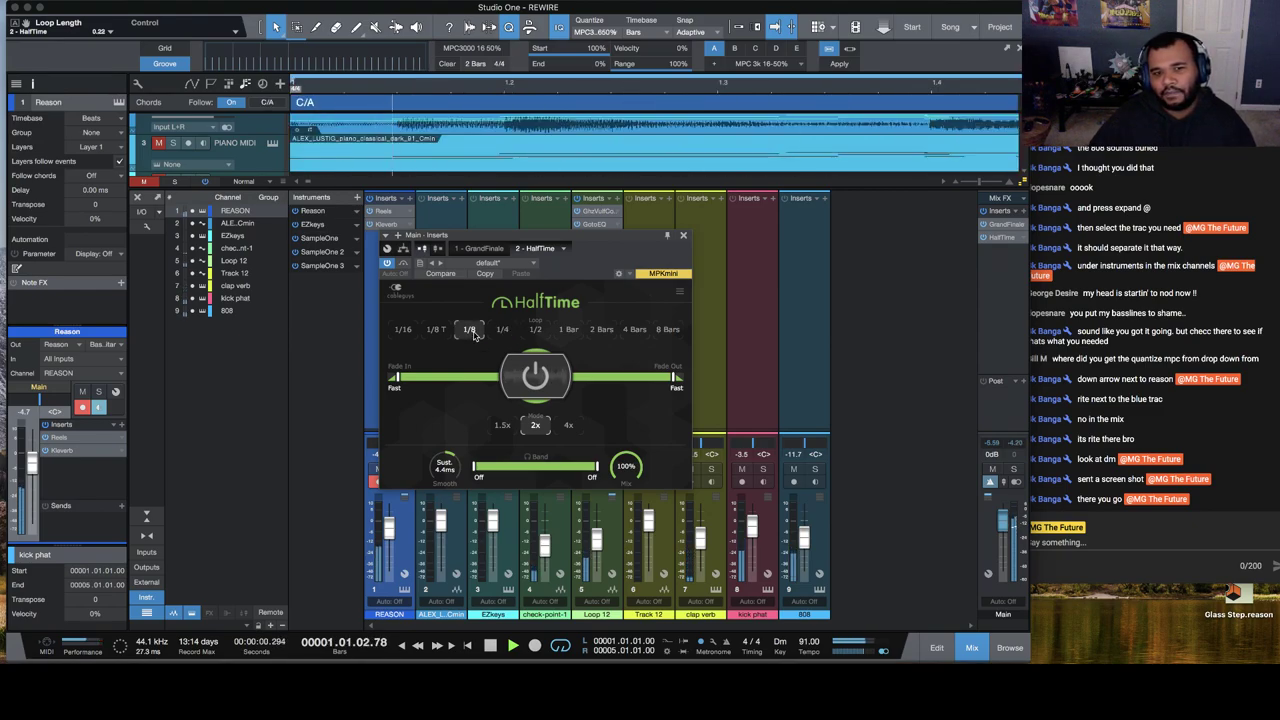
pyautogui.click(502, 425)
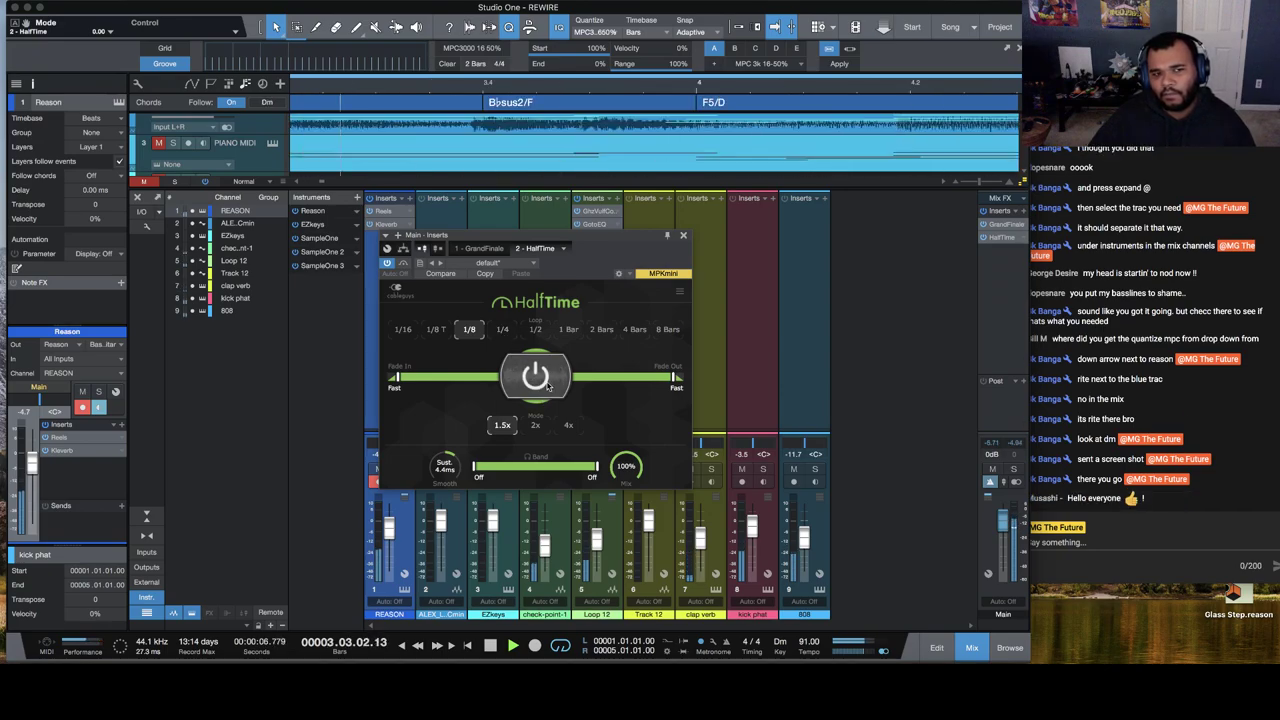
# Step: Switch off HalfTime's effect during playback to compare the unprocessed mix, and stop the song
pyautogui.press('space')
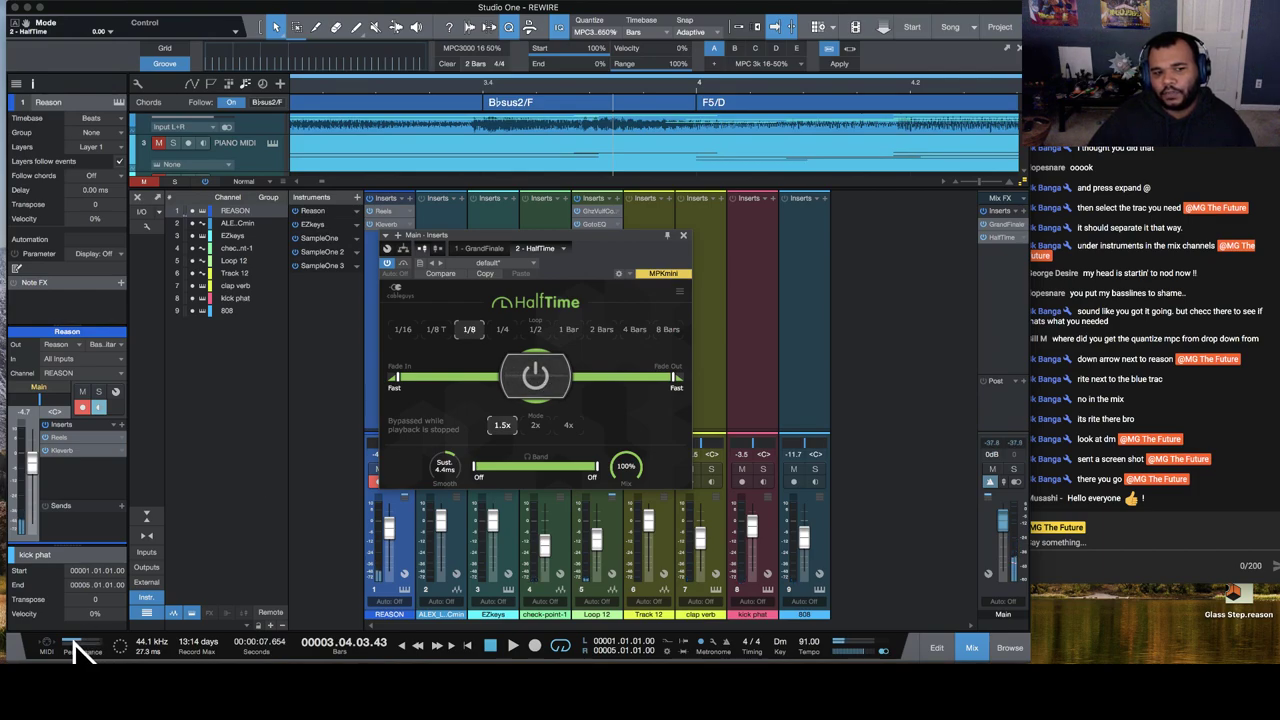
pyautogui.press('space')
pyautogui.click(534, 390)
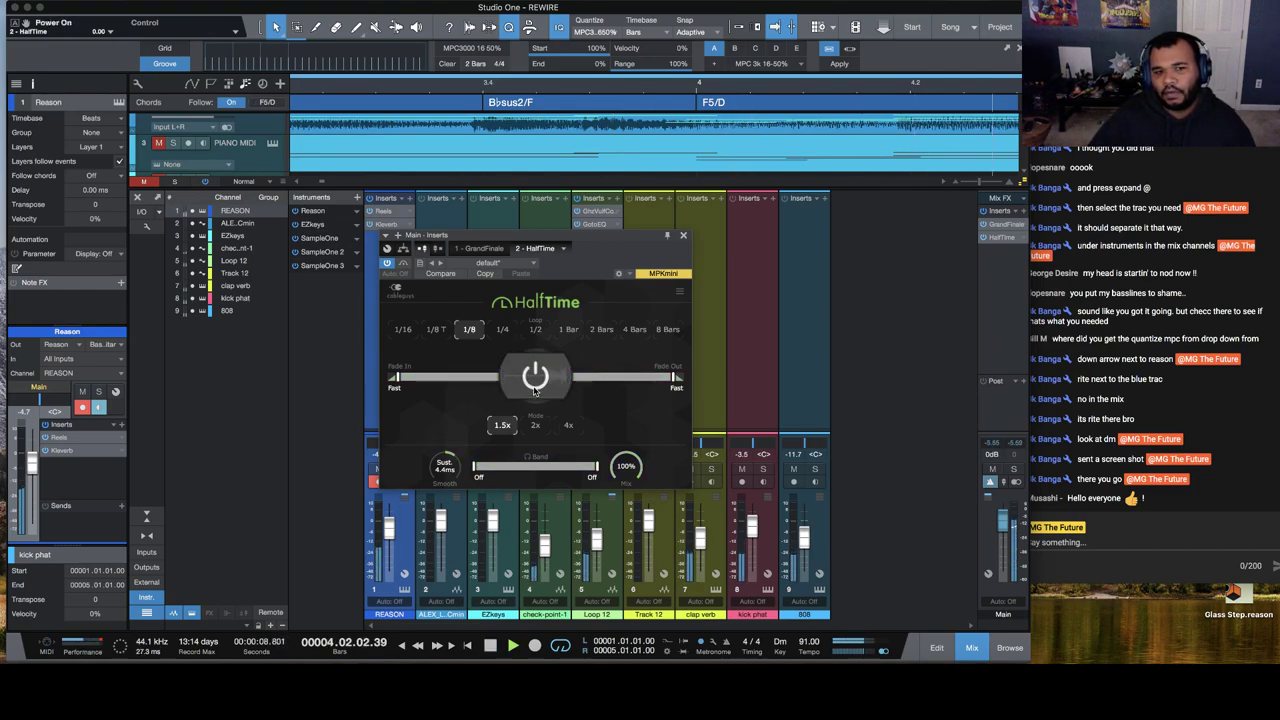
pyautogui.press('space')
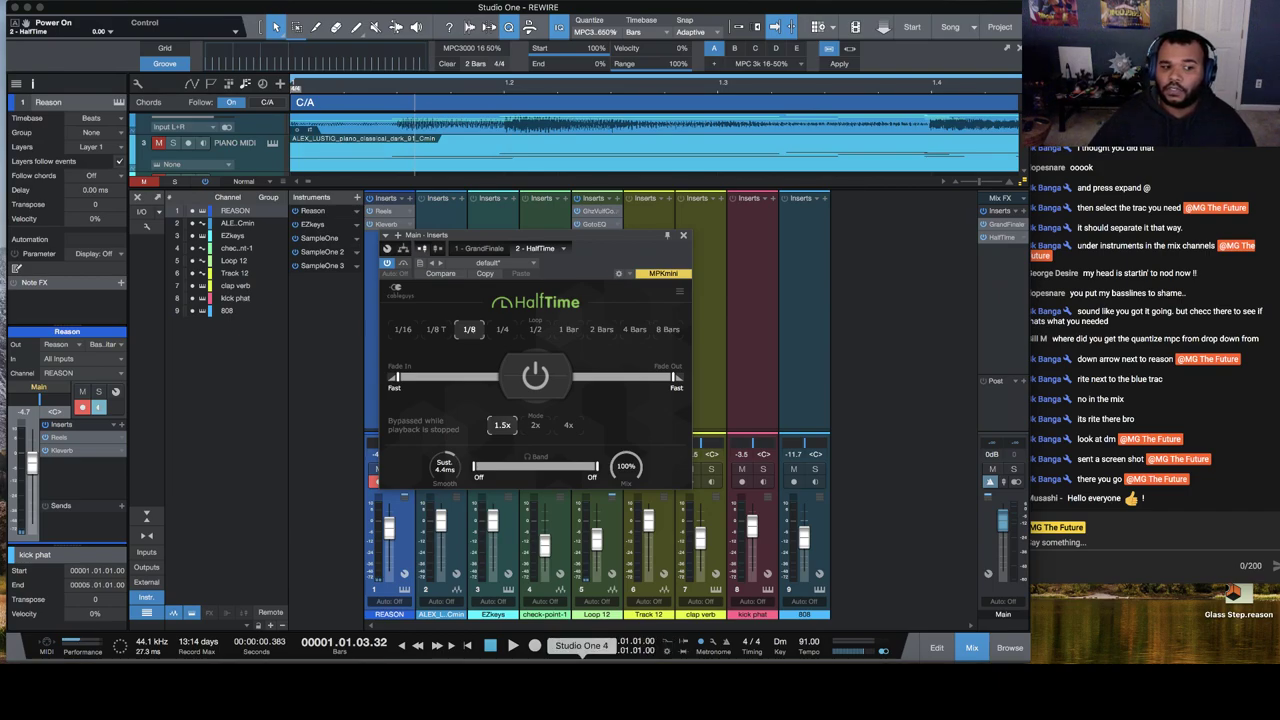
# Step: Check the CPU load in the Performance Monitor, and close both the HalfTime window and the monitor
pyautogui.click(77, 645)
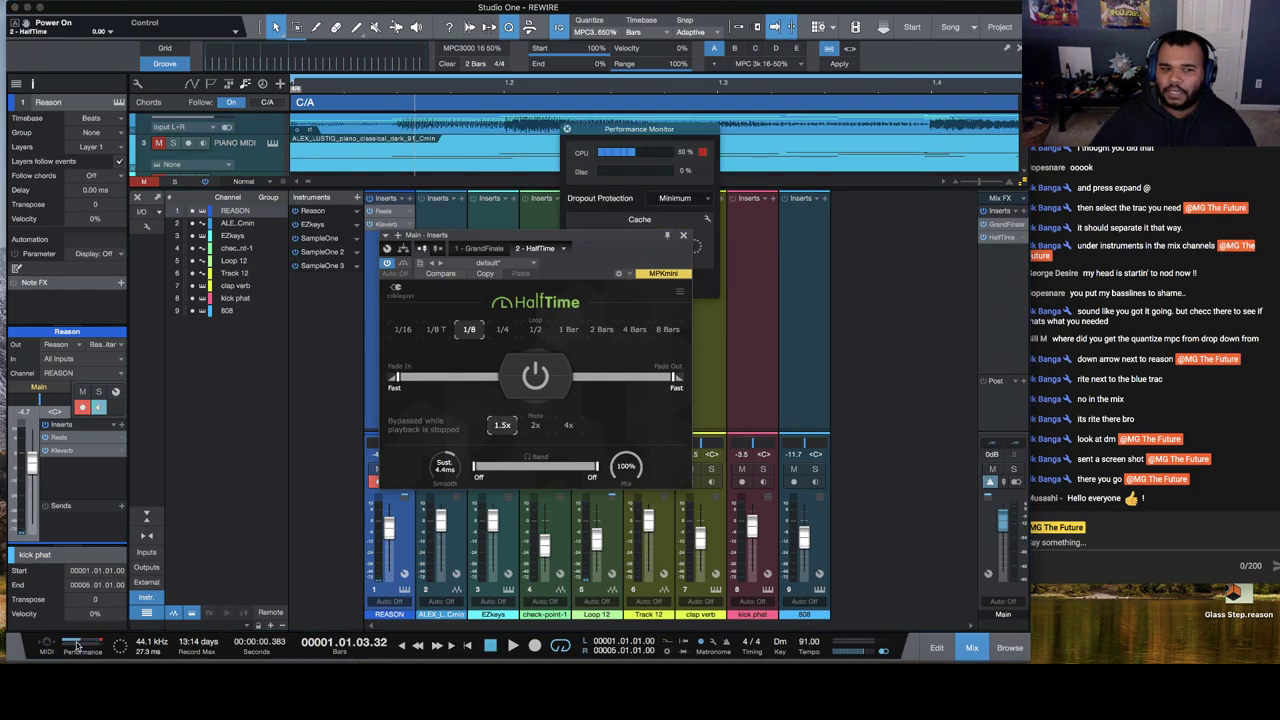
pyautogui.click(684, 236)
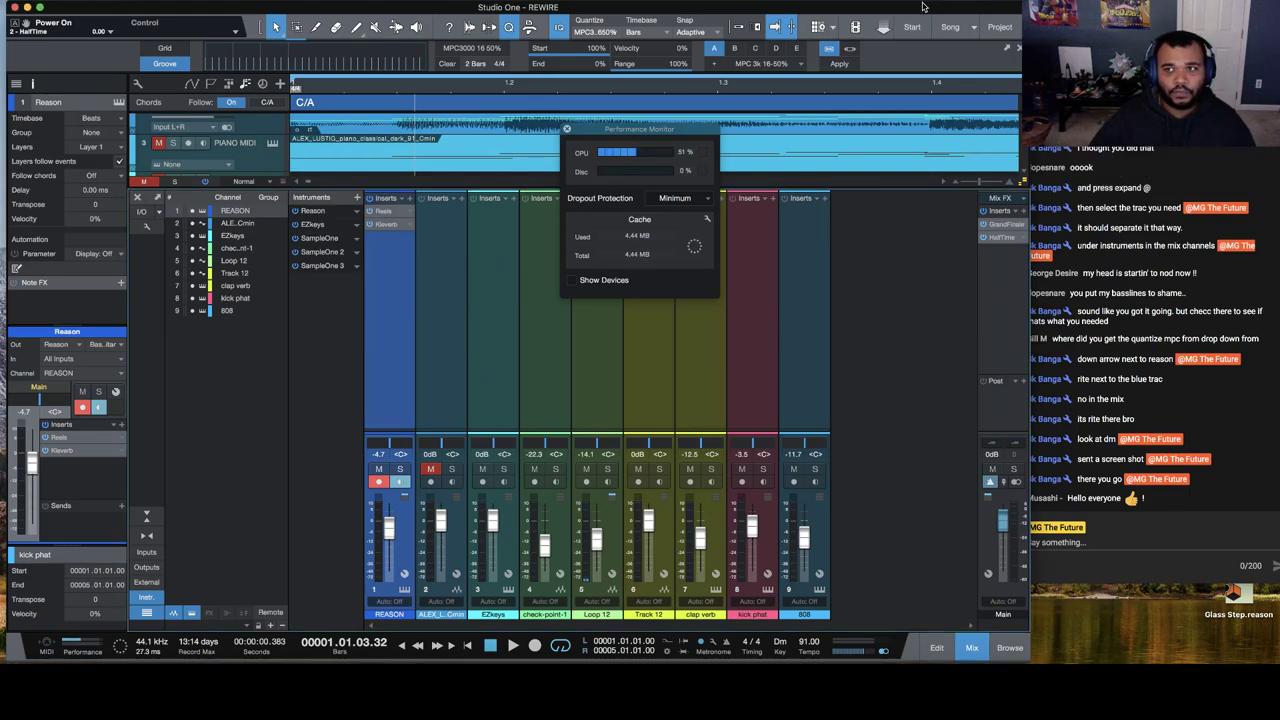
pyautogui.click(566, 131)
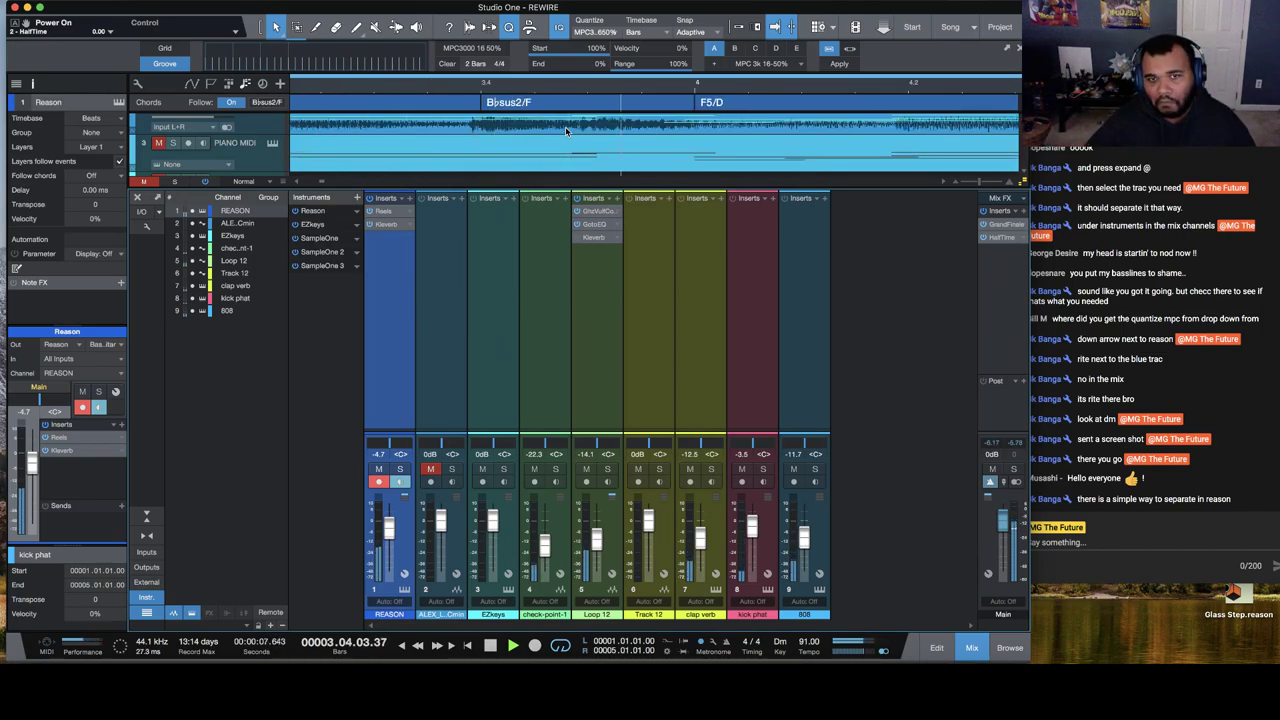
# Step: Hide the mixer and zoom the arrangement out until the end of the four-bar loop shows, down to the 808 track
pyautogui.press('F3')
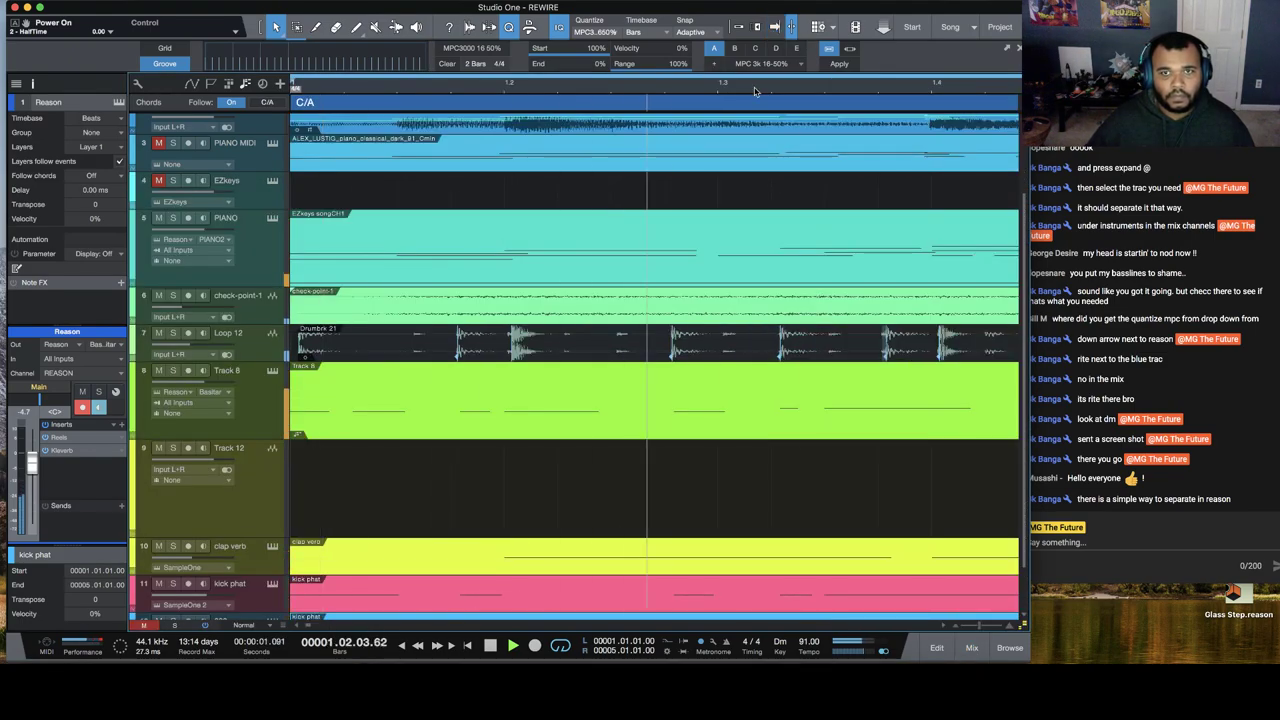
pyautogui.press('w')
pyautogui.press('w')
pyautogui.press('w')
pyautogui.press('w')
pyautogui.press('w')
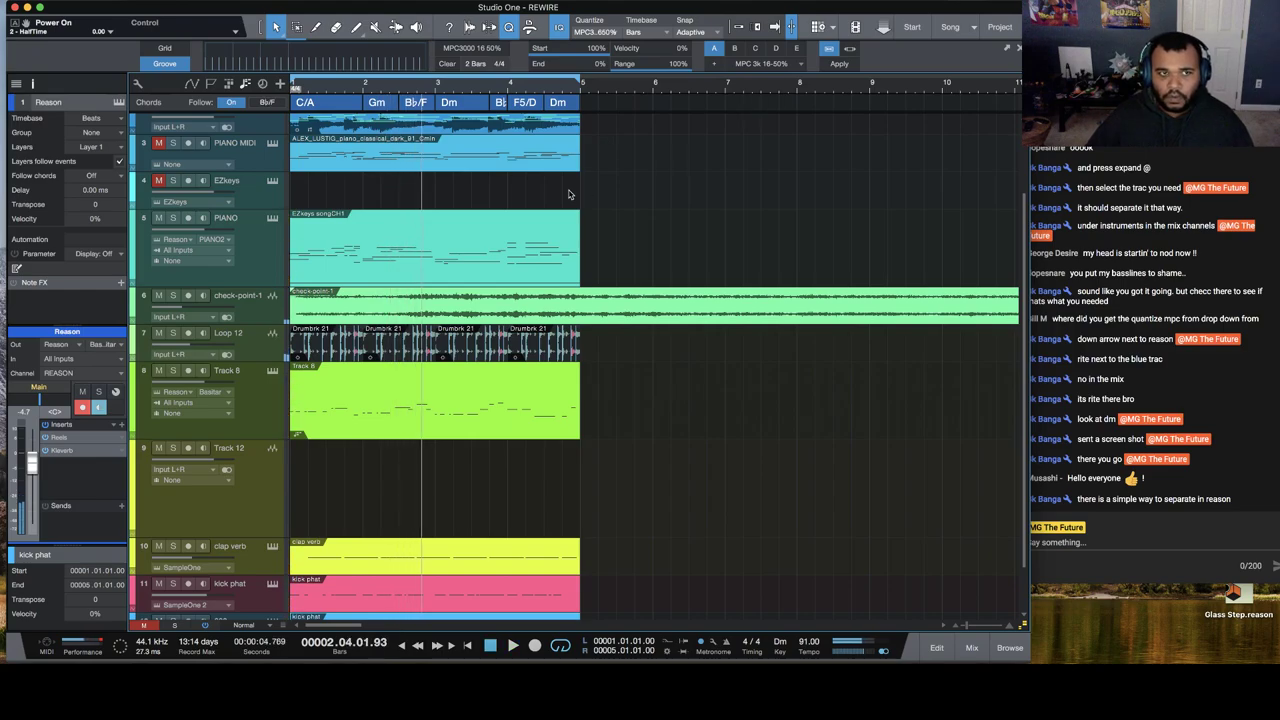
pyautogui.click(963, 628)
pyautogui.moveTo(963, 632); pyautogui.dragTo(969, 632)
pyautogui.scroll(-2, 689, 460)
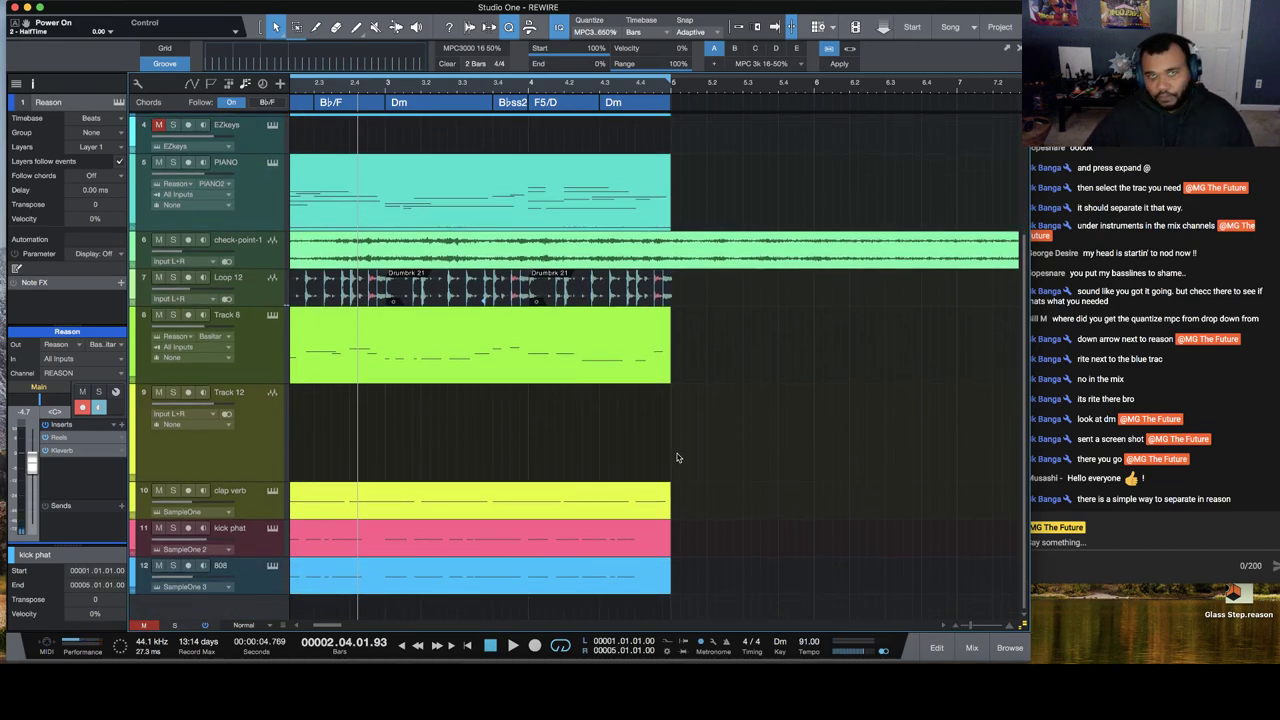
# Step: Read the live chat, show Splice's Classical Piano sample results in the browser, and return to Studio One
pyautogui.moveTo(1247, 499)
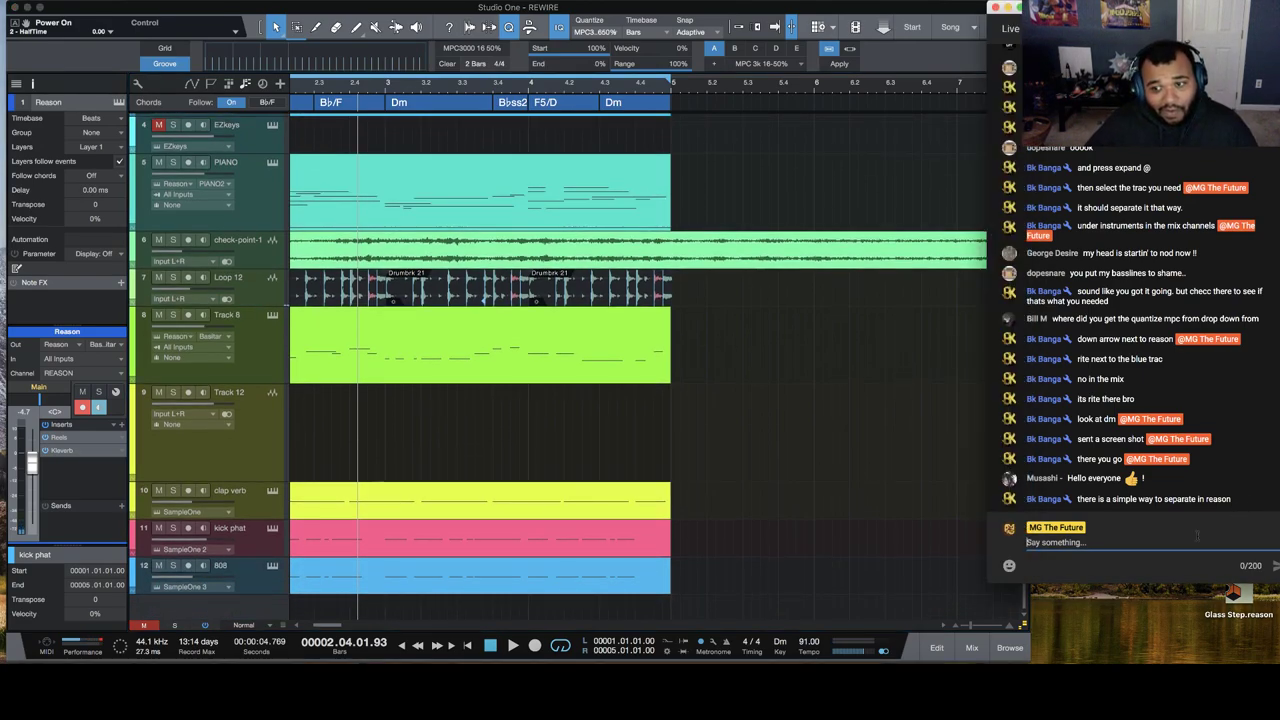
pyautogui.click(1145, 534)
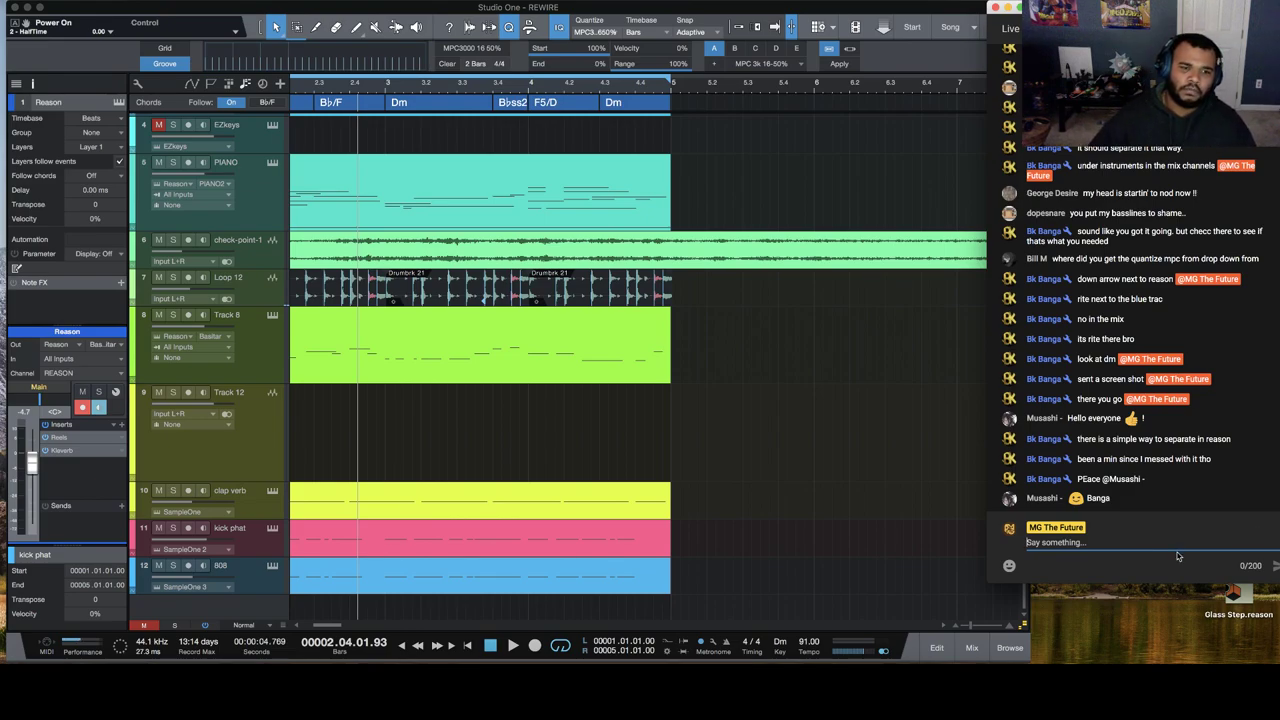
pyautogui.press('super+Tab')
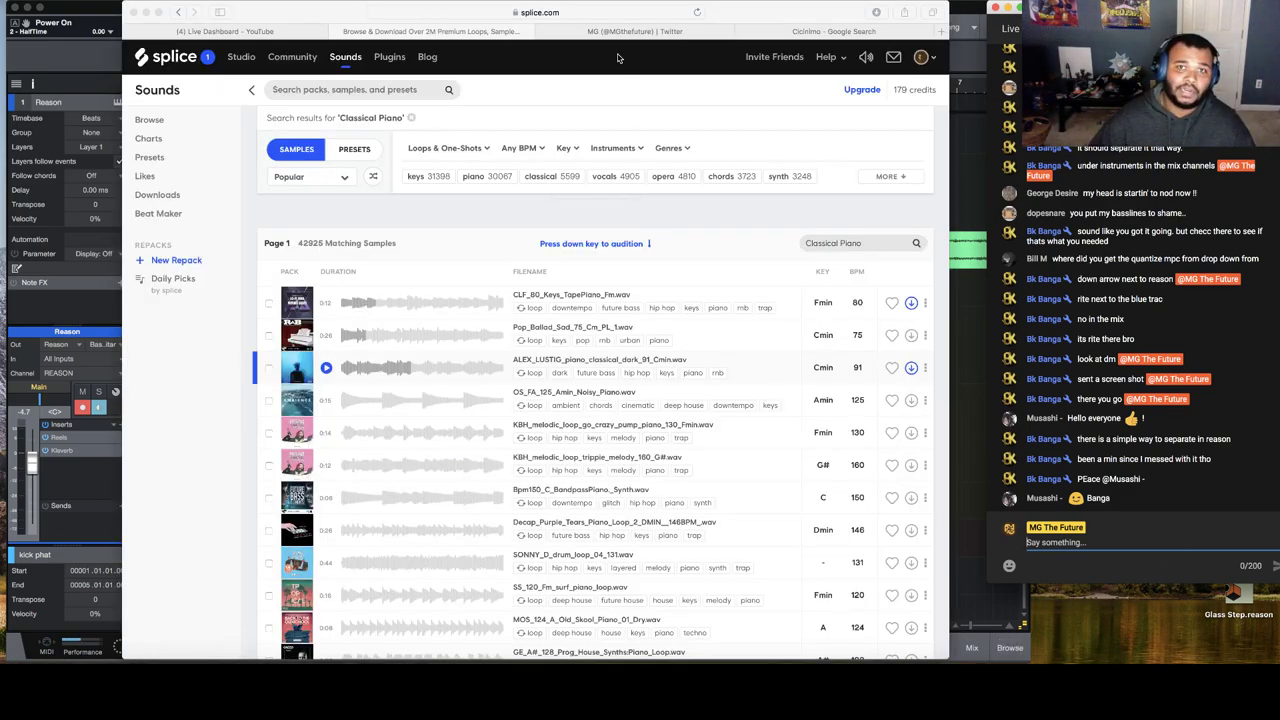
pyautogui.click(146, 12)
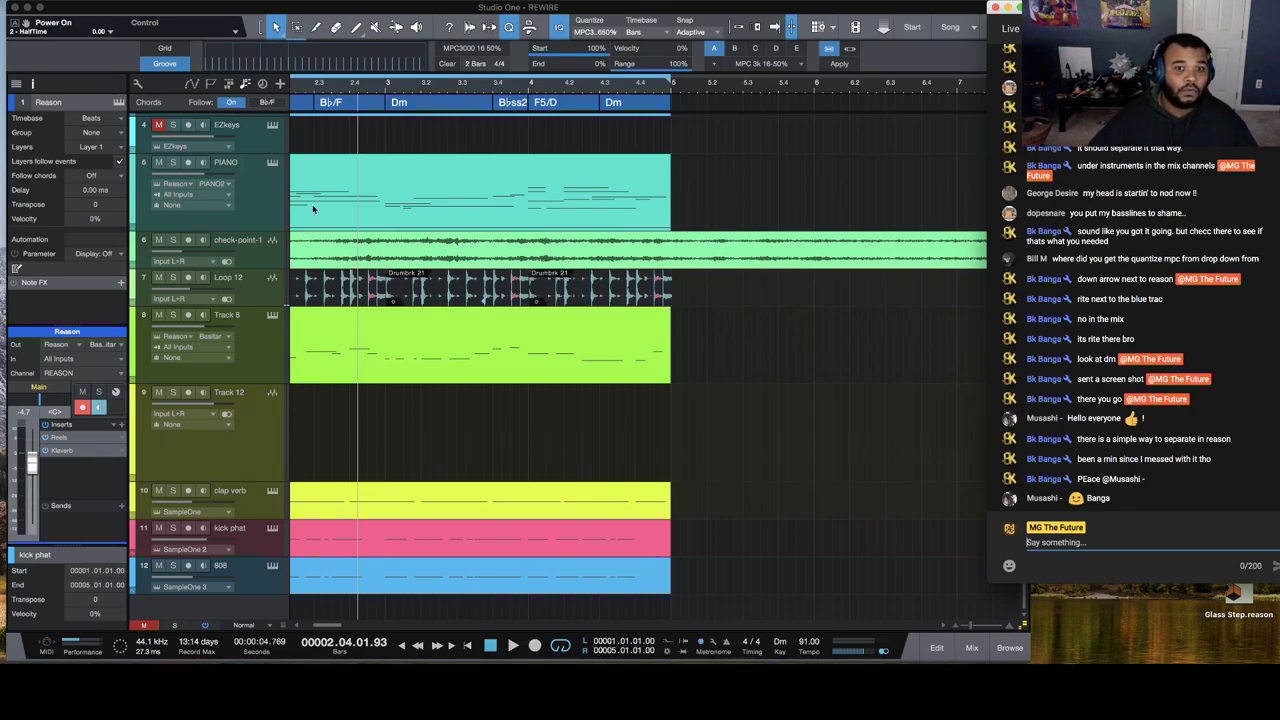
# Step: Set the groove quantize preset to MPC 1K 1_8 72% and browse the AKAI MPC1000 and MPC3000 preset folders
pyautogui.scroll(2, 490, 275)
pyautogui.click(762, 63)
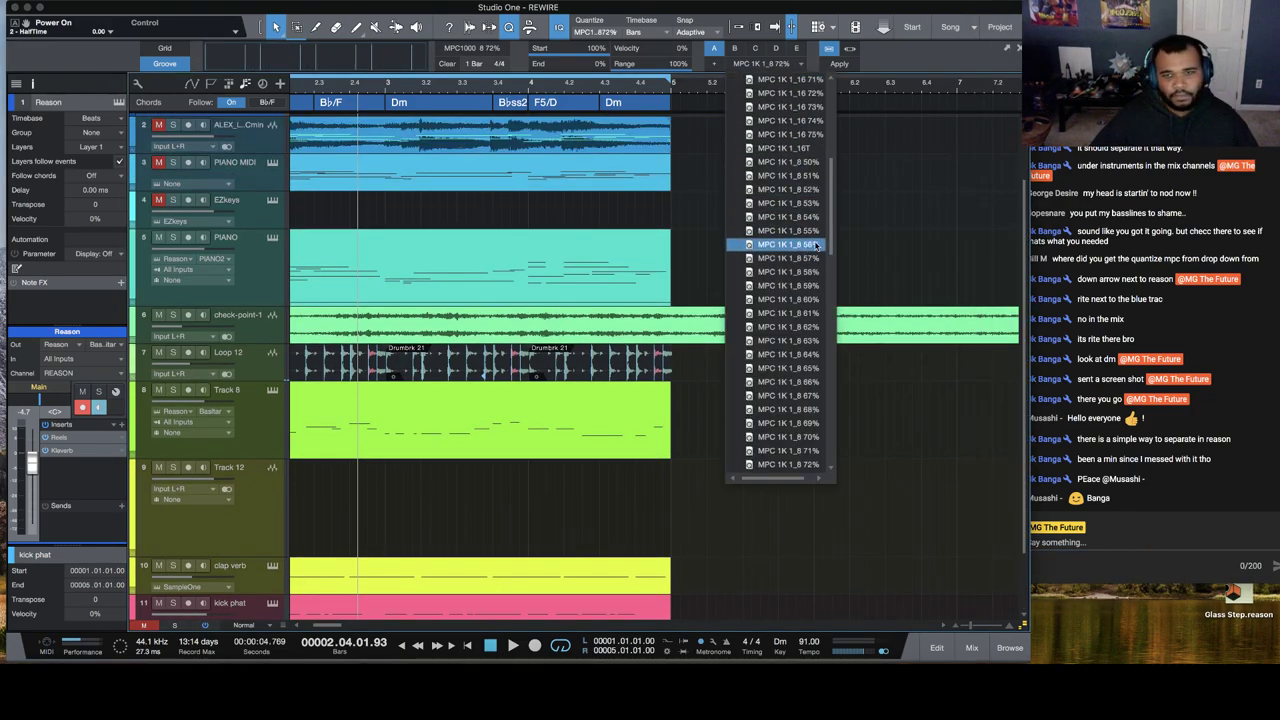
pyautogui.click(734, 79)
pyautogui.click(734, 93)
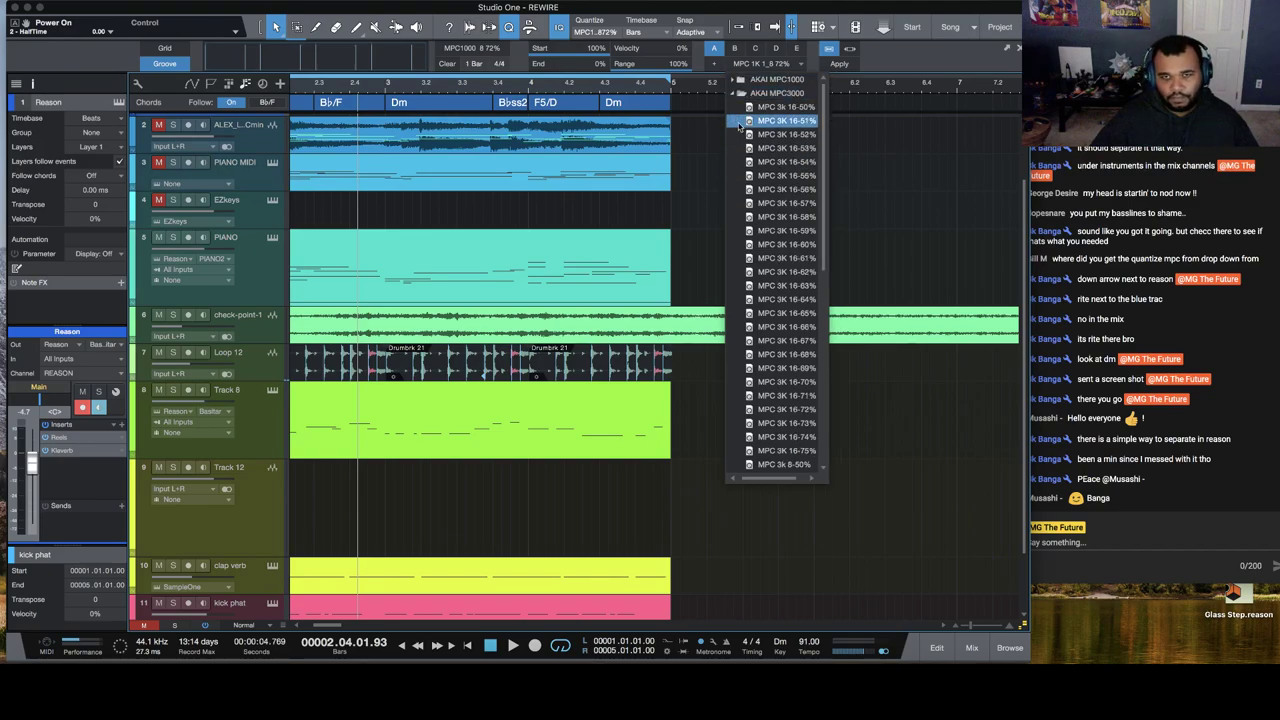
pyautogui.click(734, 93)
pyautogui.click(710, 212)
# Step: Select the original piano sample event, inspect the notes of the PIANO MIDI event in the editor, and close the editor
pyautogui.scroll(2, 606, 169)
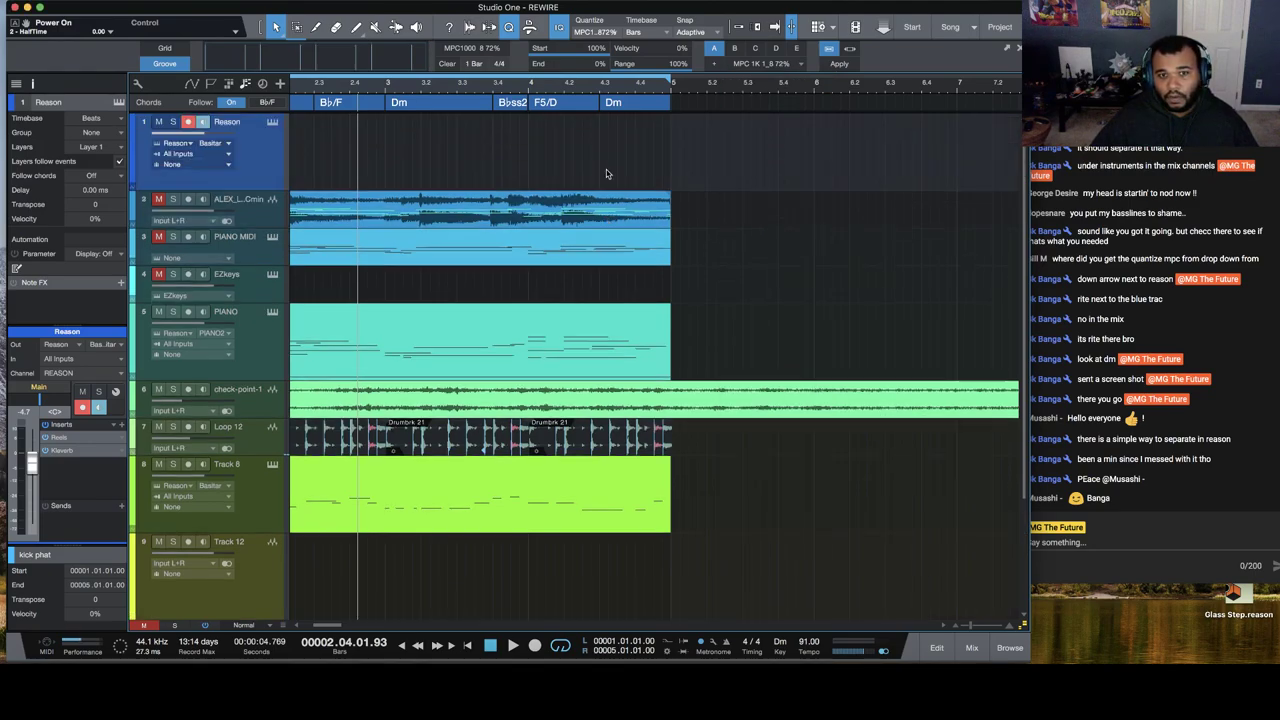
pyautogui.hscroll(-5, 706, 335)
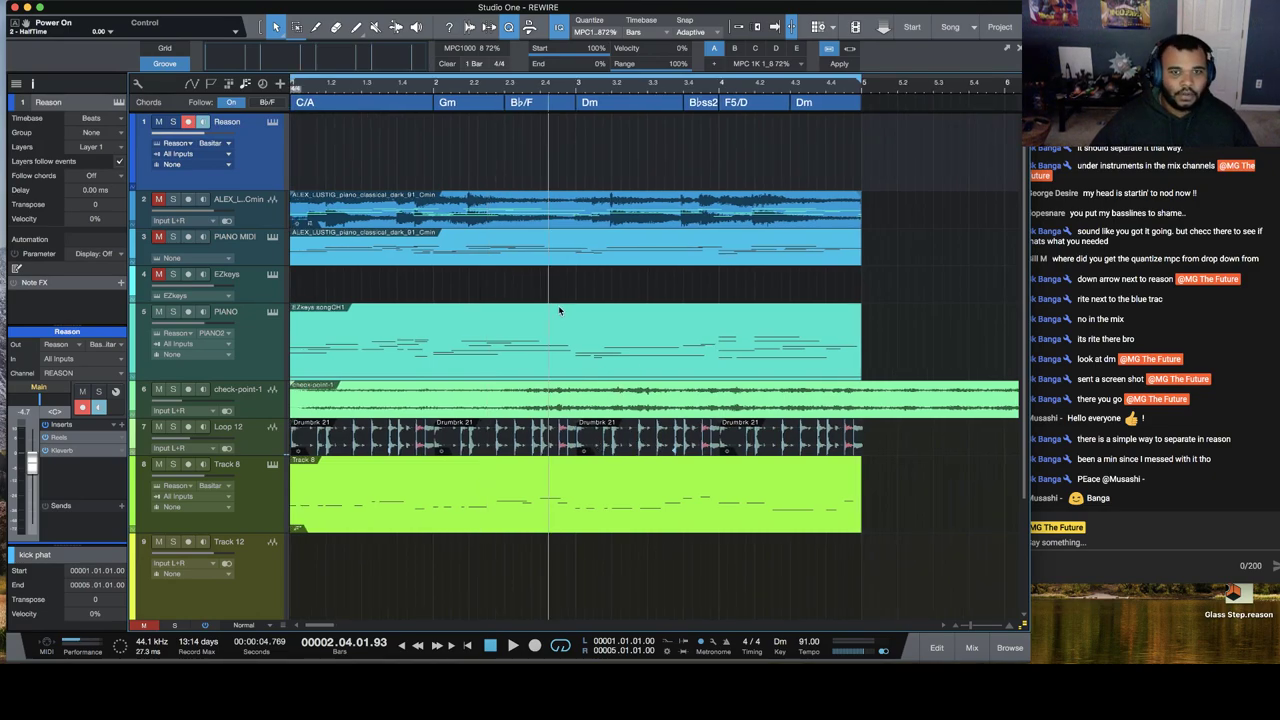
pyautogui.click(520, 212)
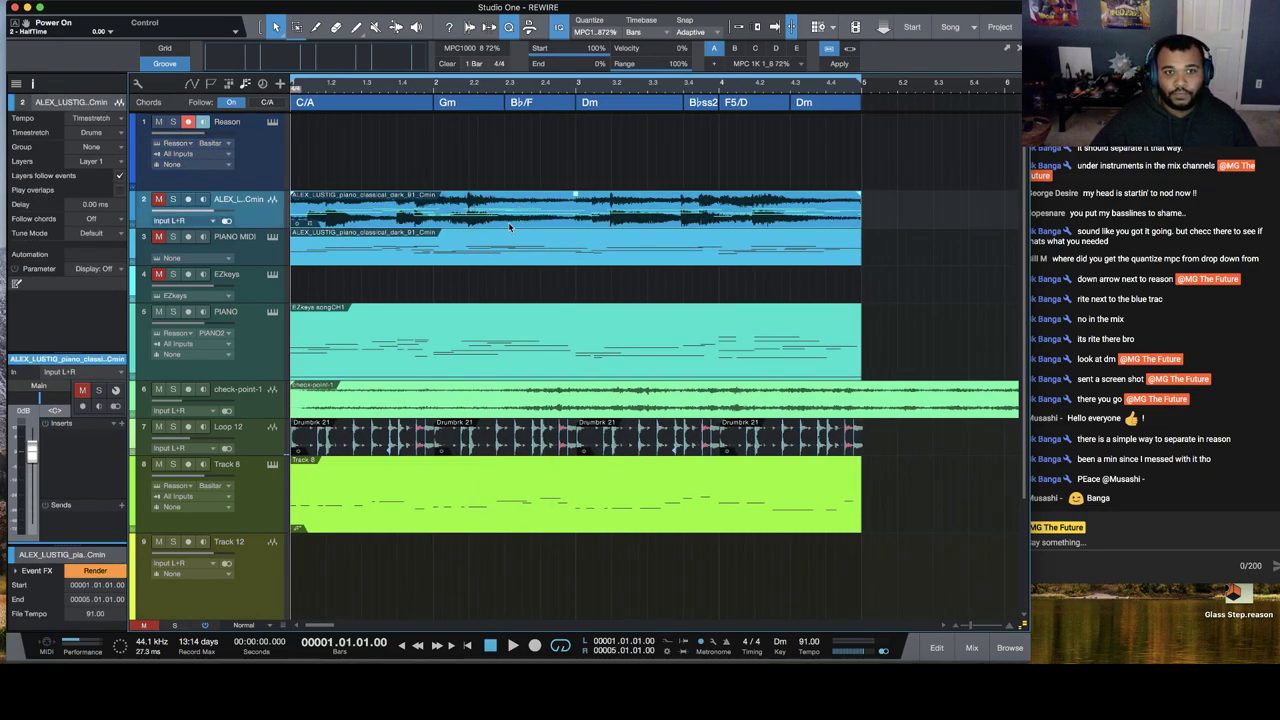
pyautogui.doubleClick(481, 262)
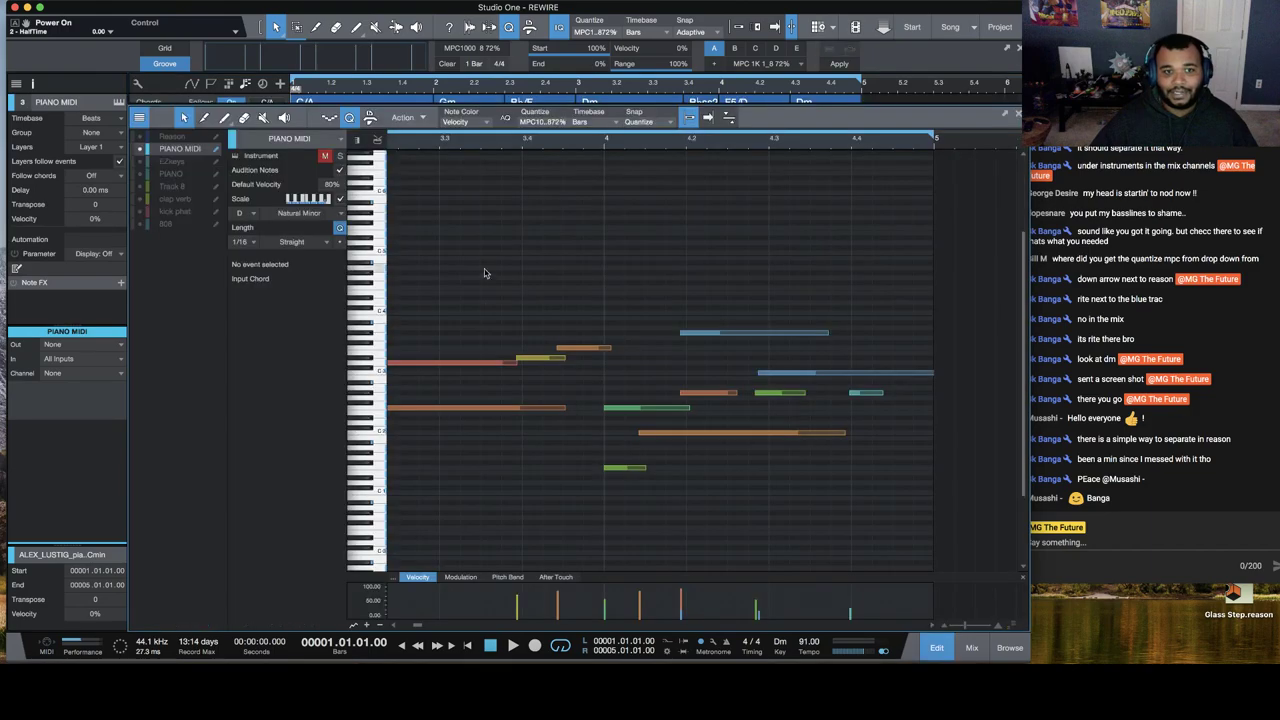
pyautogui.click(1018, 114)
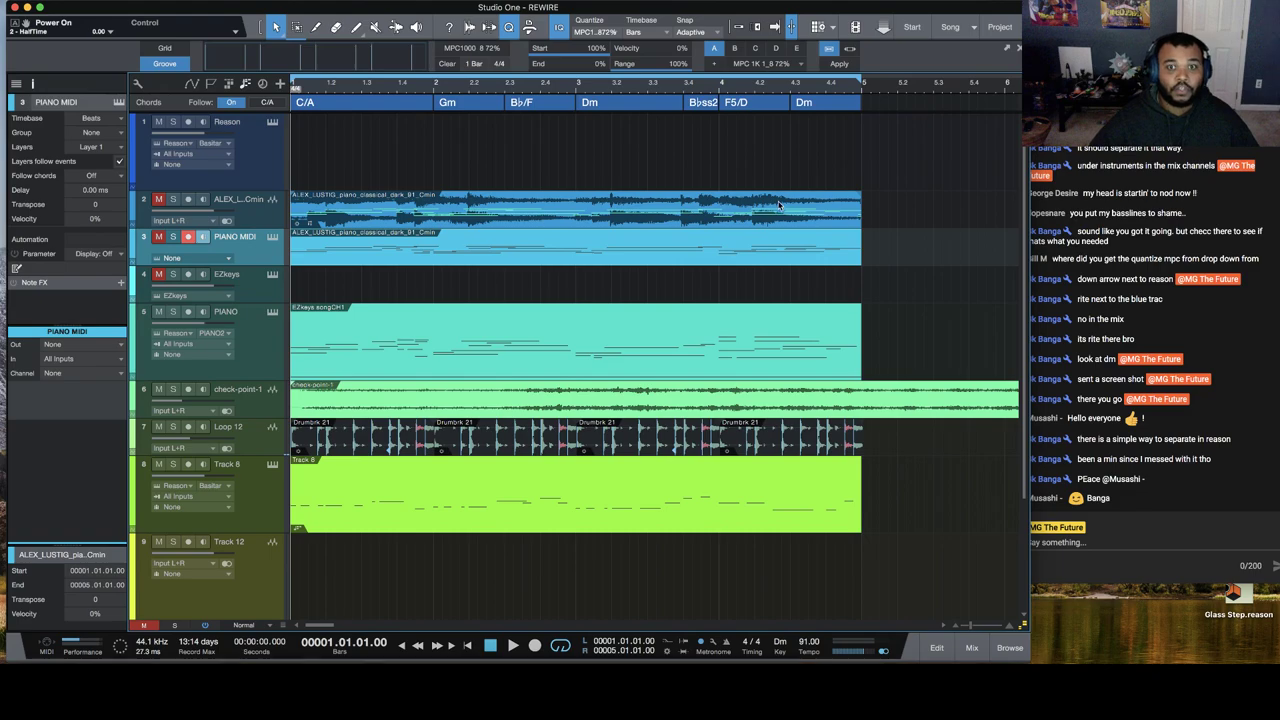
# Step: Solo the original piano sample on track 2 to hear it alone, and release the solo to hear the full beat
pyautogui.click(173, 199)
pyautogui.press('space')
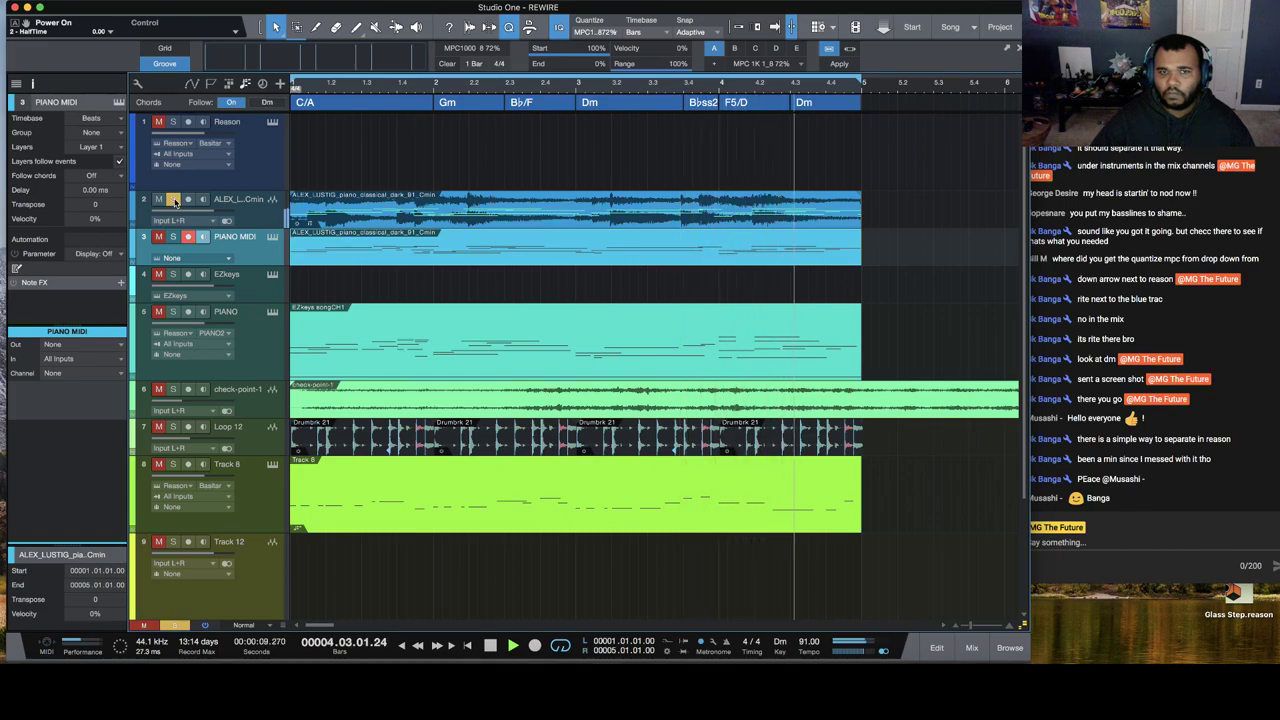
pyautogui.click(174, 200)
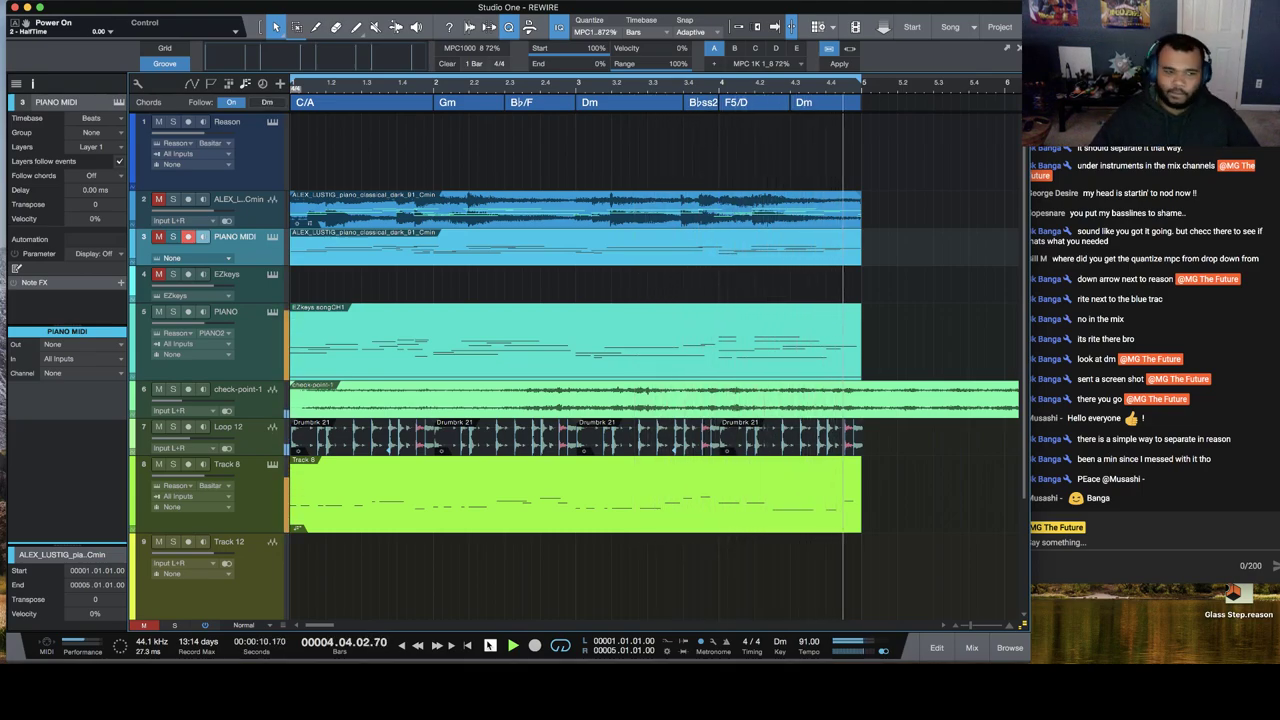
# Step: Stop playback, return to the start of the song, and play the full beat again with the lower tracks in view
pyautogui.click(490, 645)
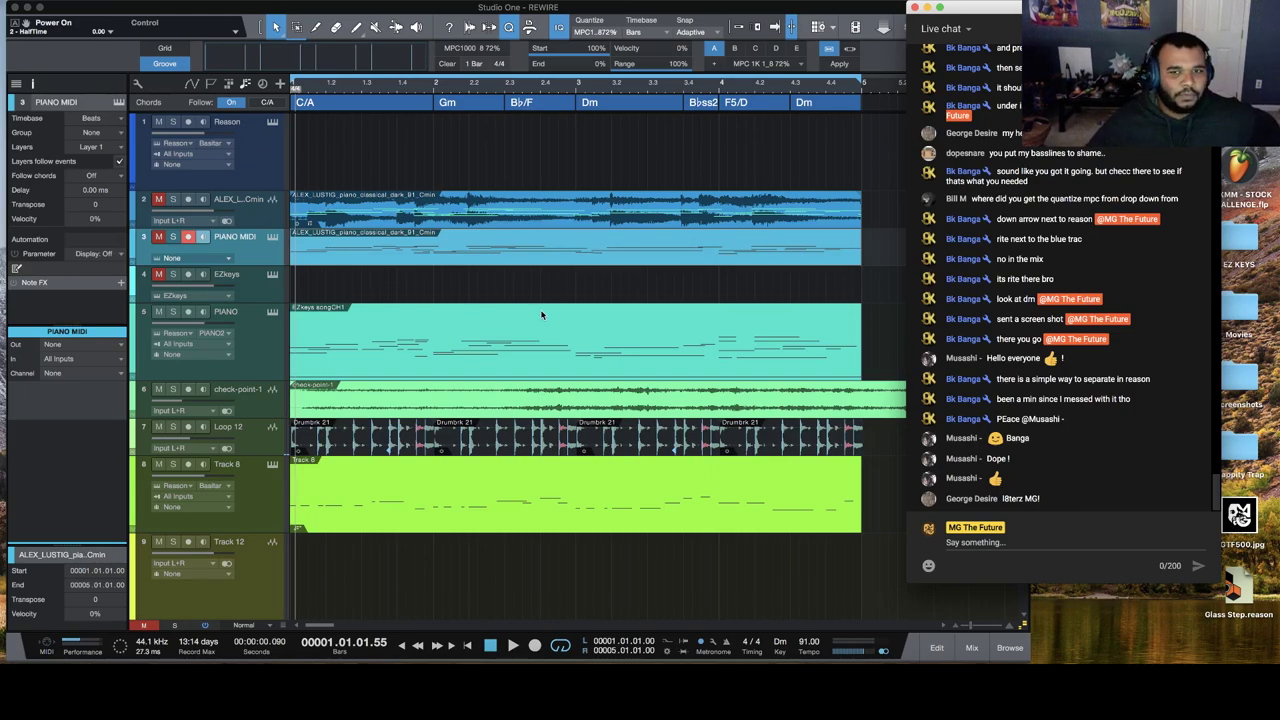
pyautogui.scroll(-3, 541, 315)
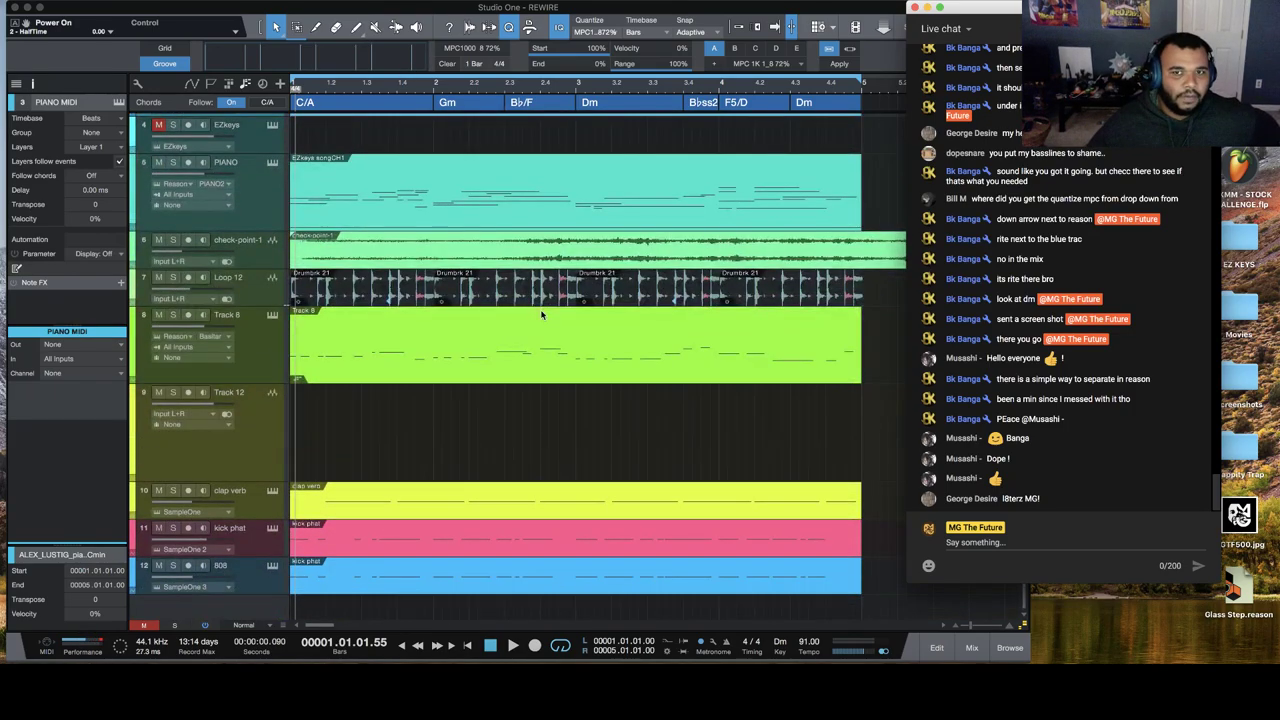
pyautogui.click(489, 644)
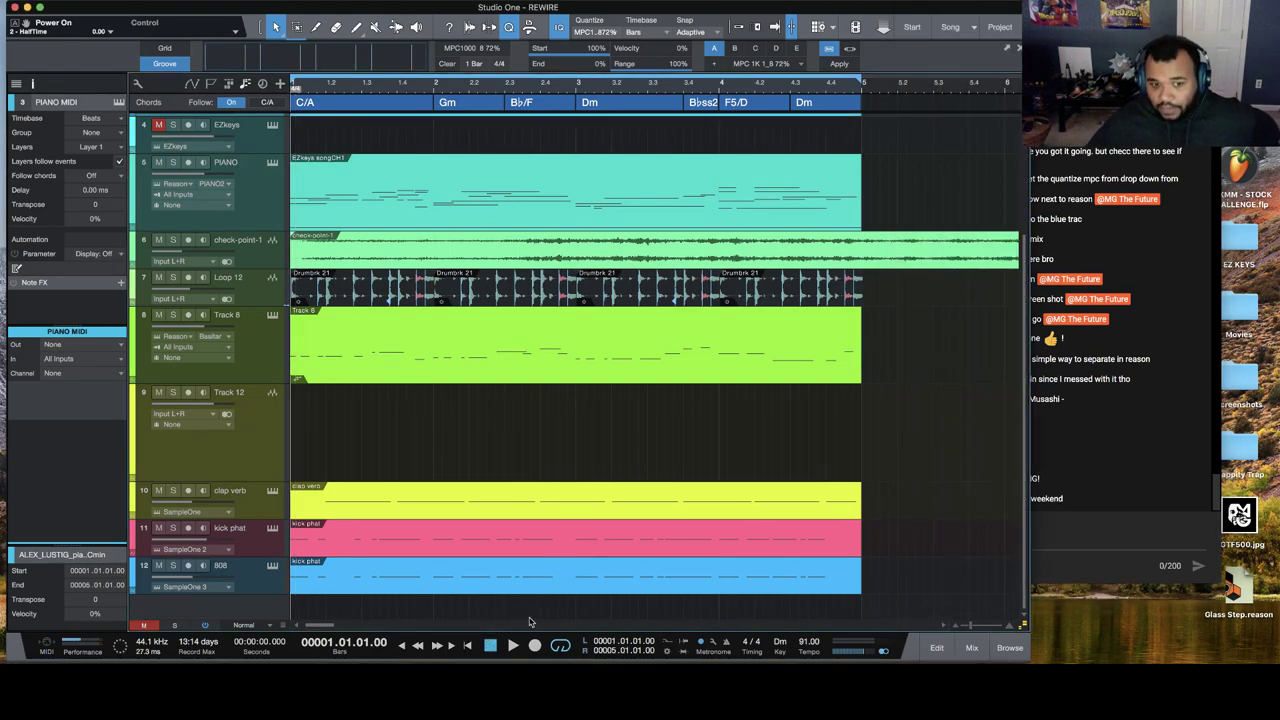
pyautogui.click(512, 645)
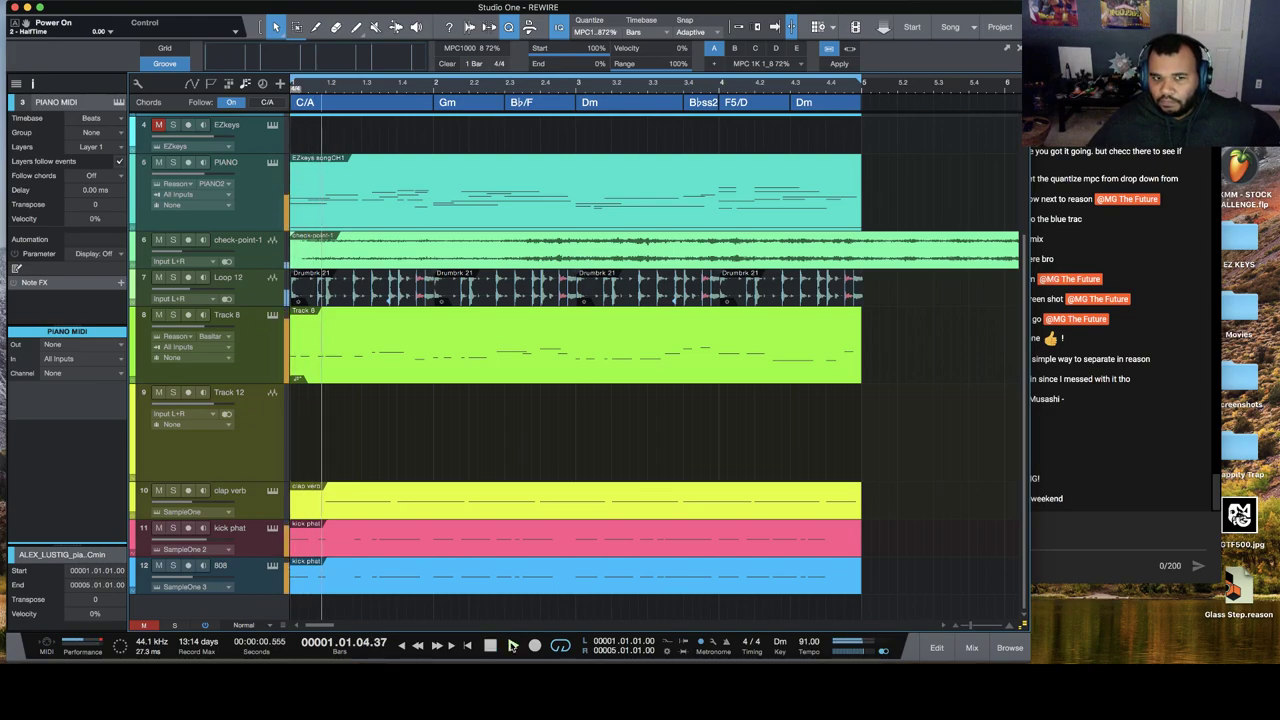
# Step: Bring up the live chat and switch to OBS while the beat keeps playing
pyautogui.press('super+Tab')
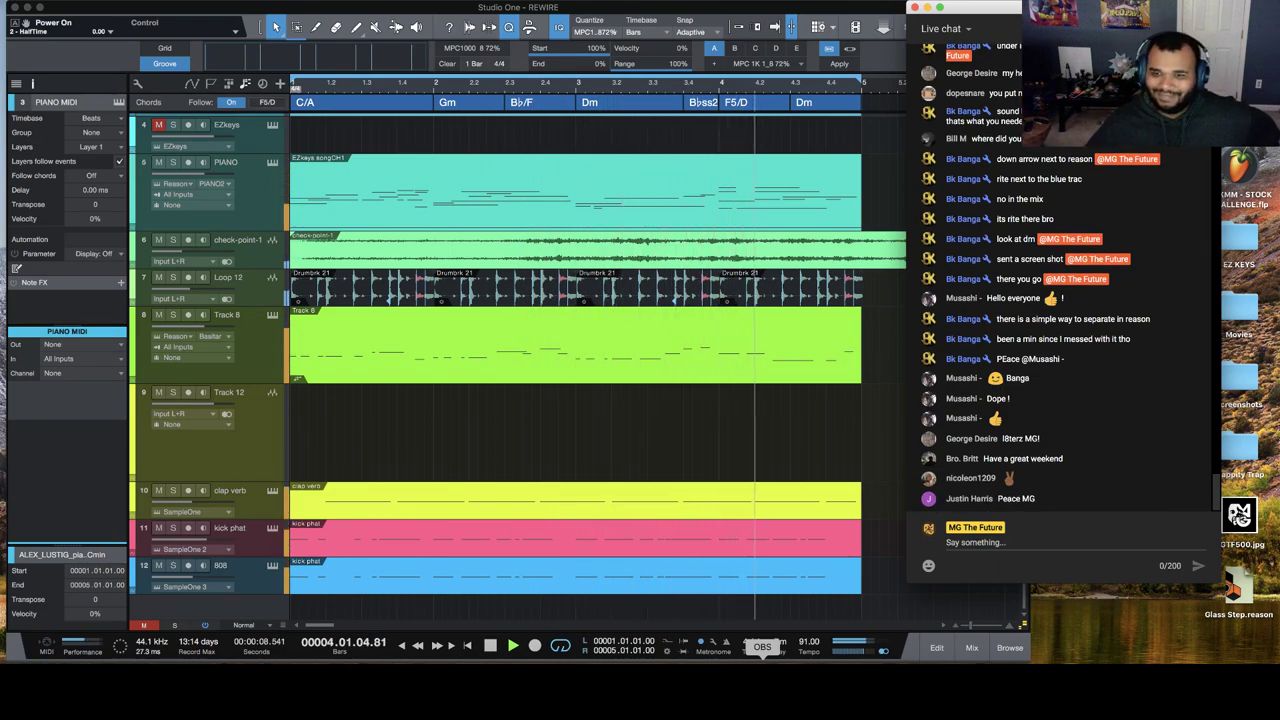
pyautogui.click(762, 685)
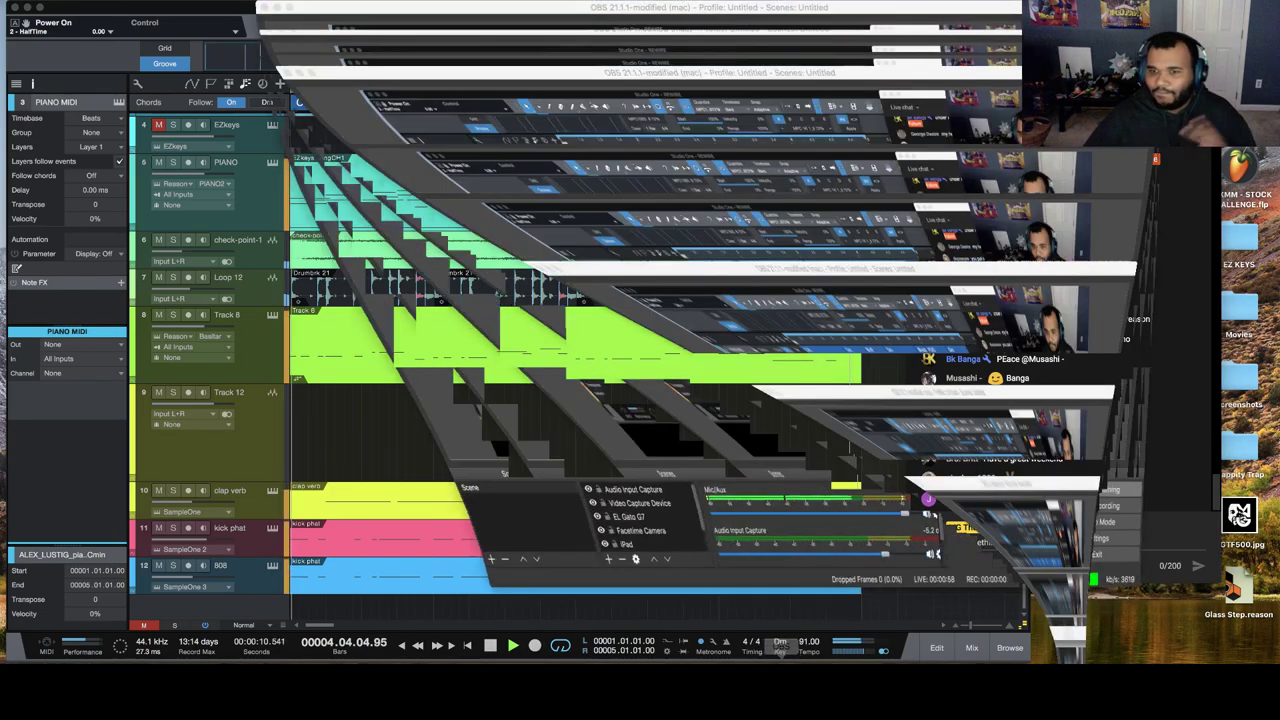